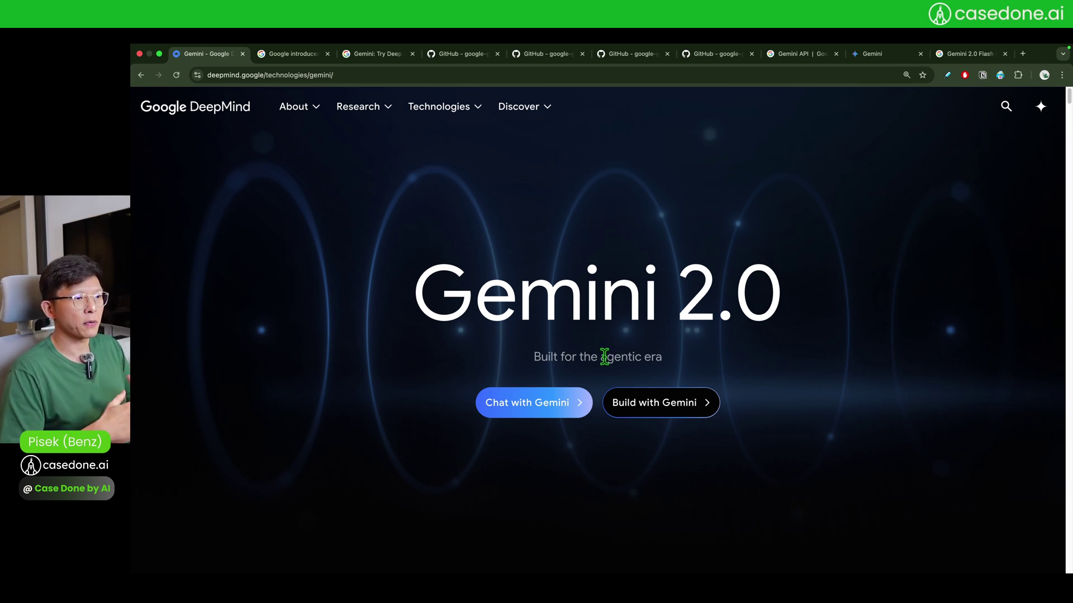
Highlight "agentic era" on the Gemini 2.0 page, and briefly open the Gemini chat linked there before closing it.
drag(601, 358, 691, 363)
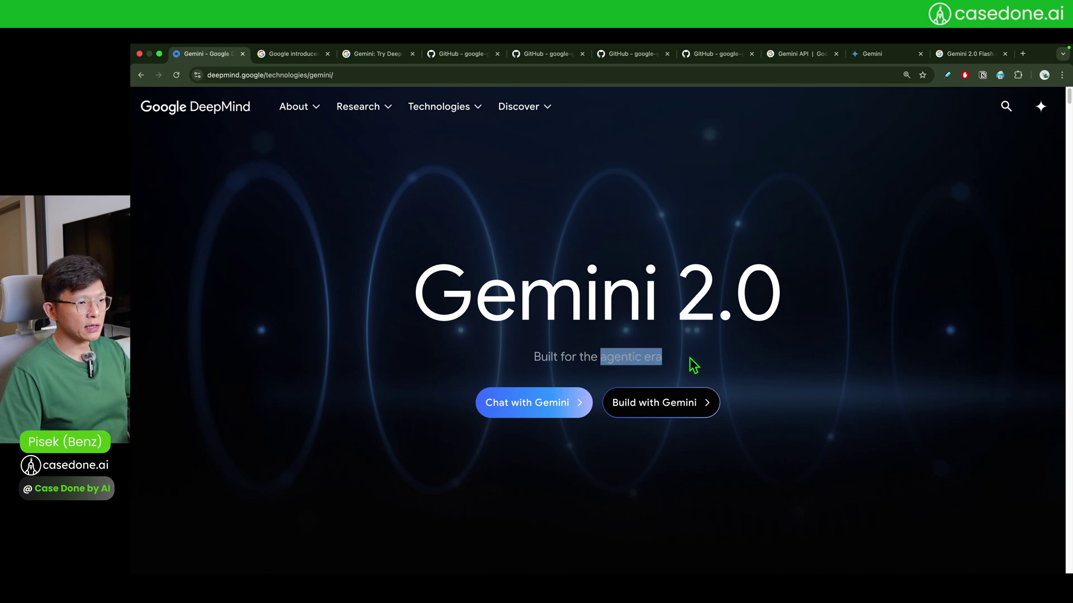
click(759, 359)
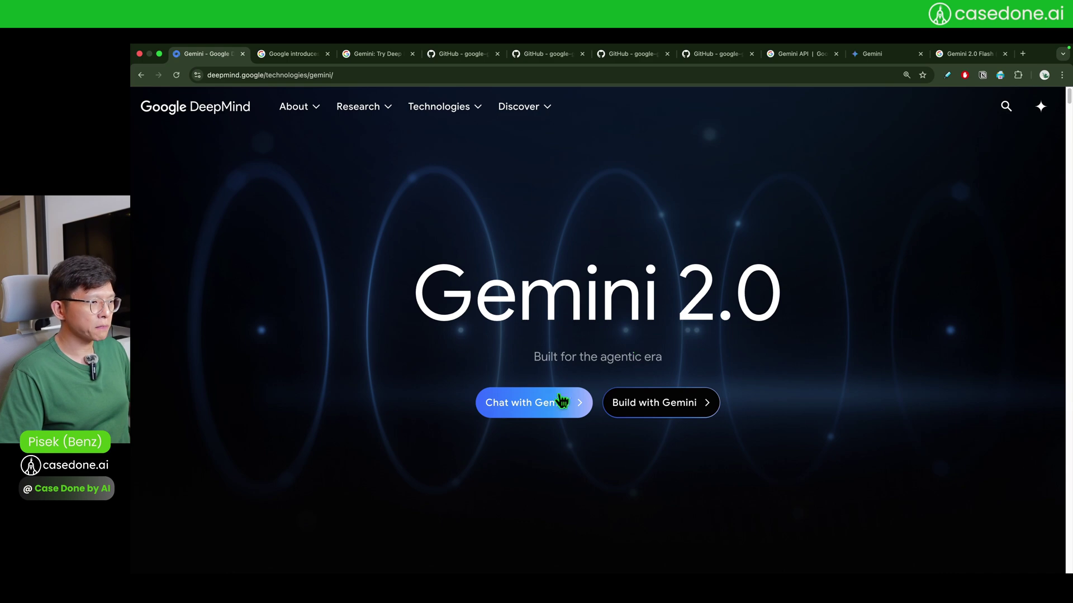
click(543, 411)
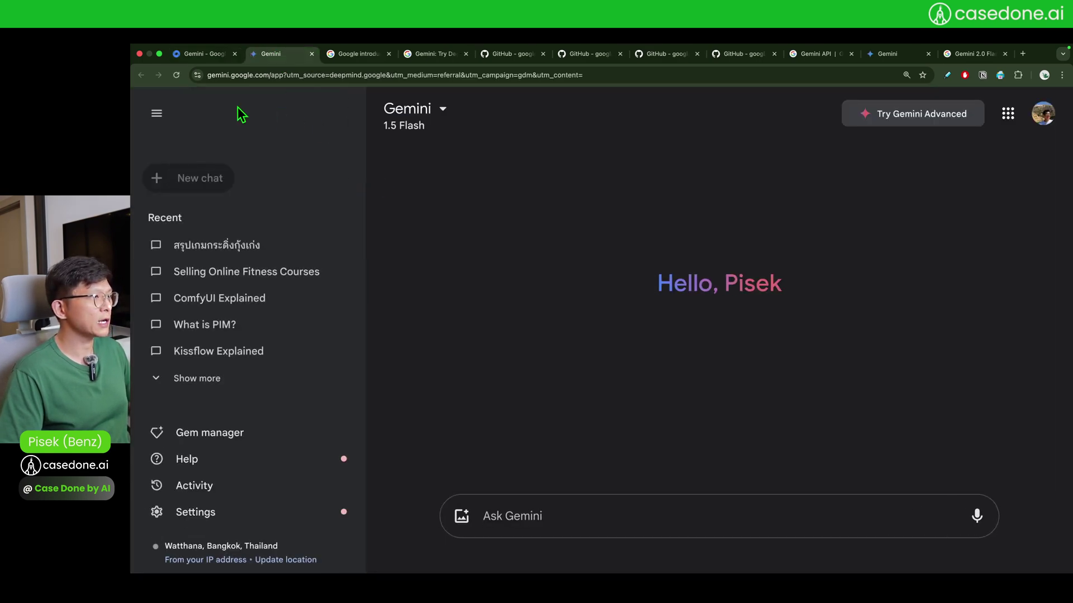
click(311, 54)
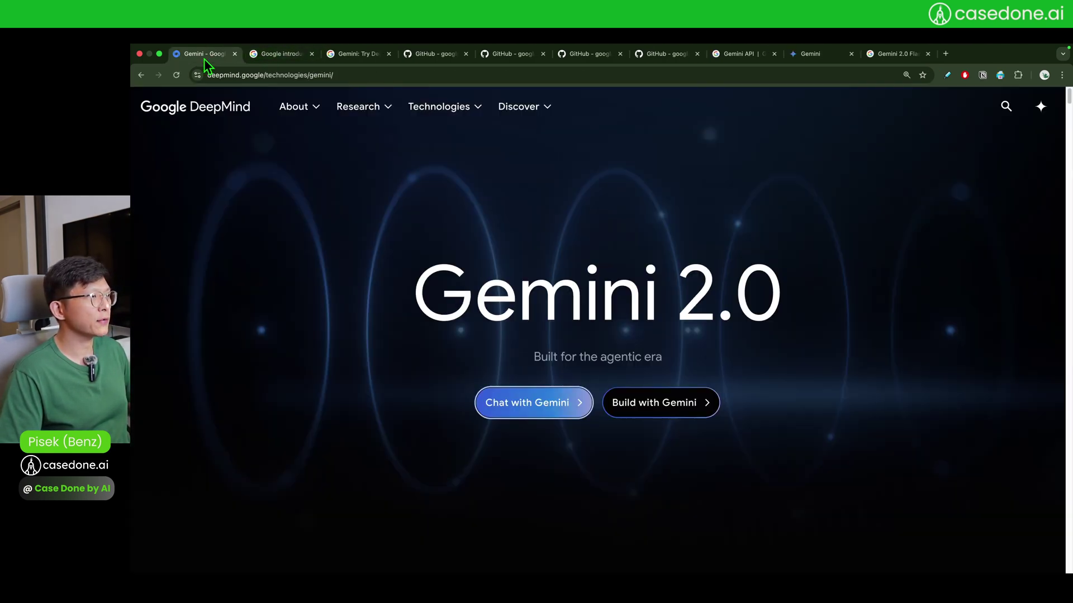
Open Google AI Studio from the Gemini 2.0 page and accept its legal notice, consenting to the terms and opting in to e-mail updates.
click(694, 421)
click(282, 56)
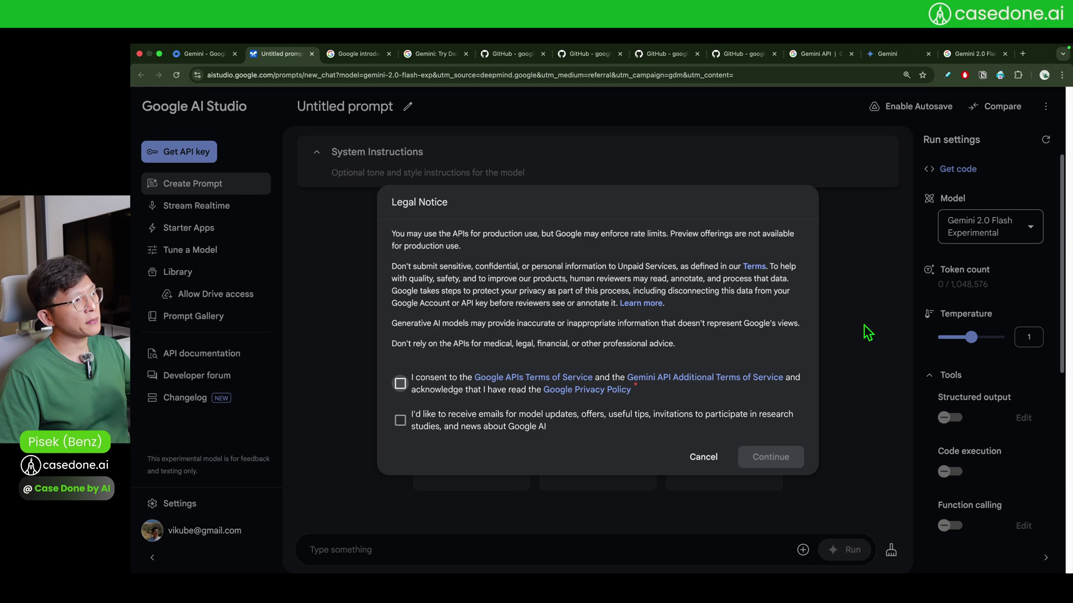
click(400, 383)
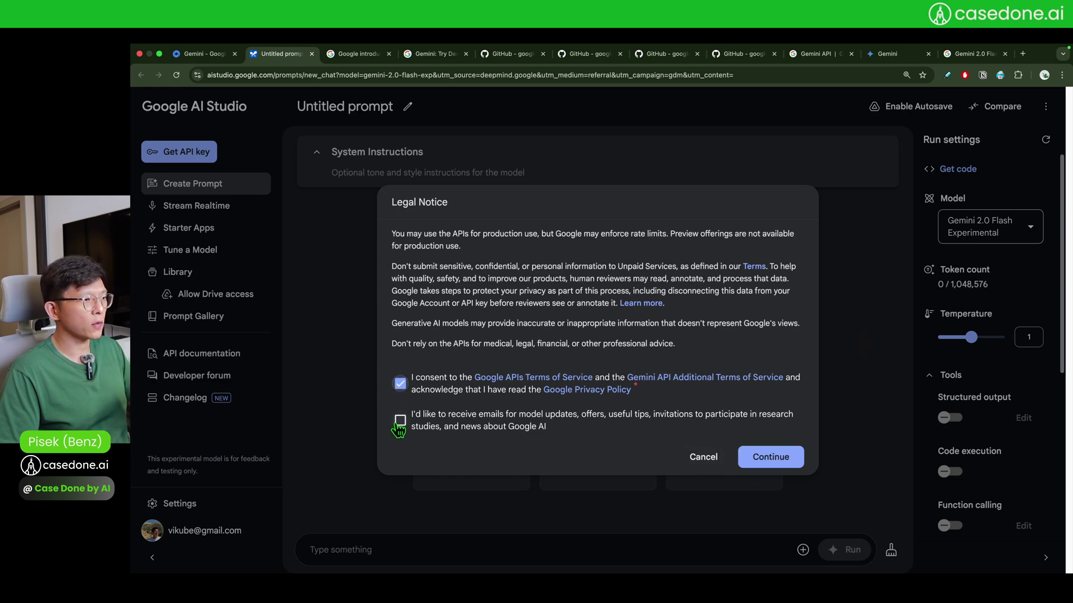
click(400, 420)
click(799, 462)
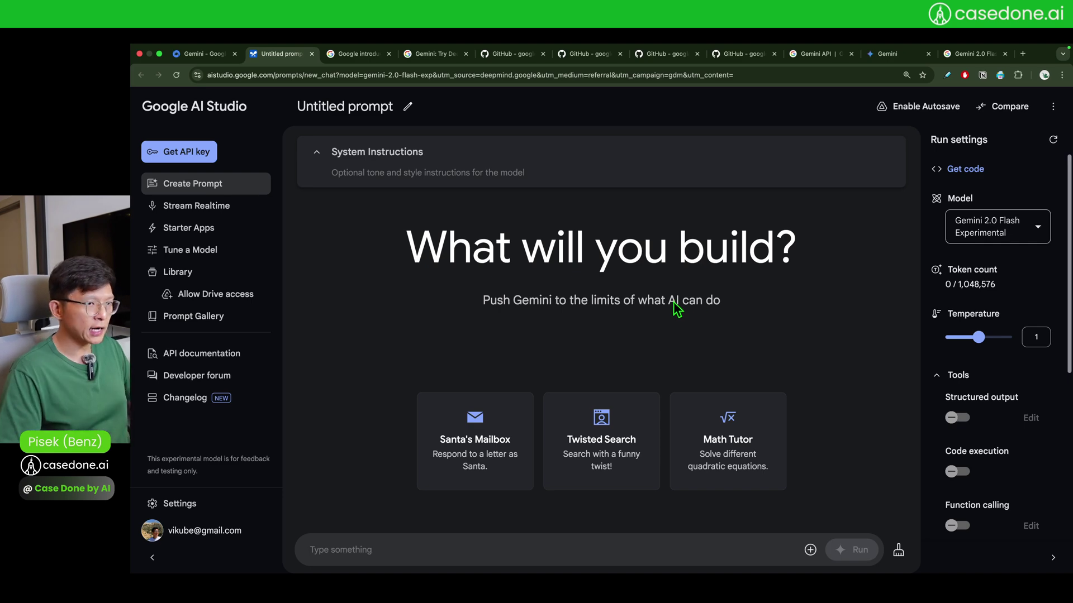
Look over the AI Studio run settings, Prompt Gallery and Starter Apps, and close AI Studio.
mouse_move(1039, 240)
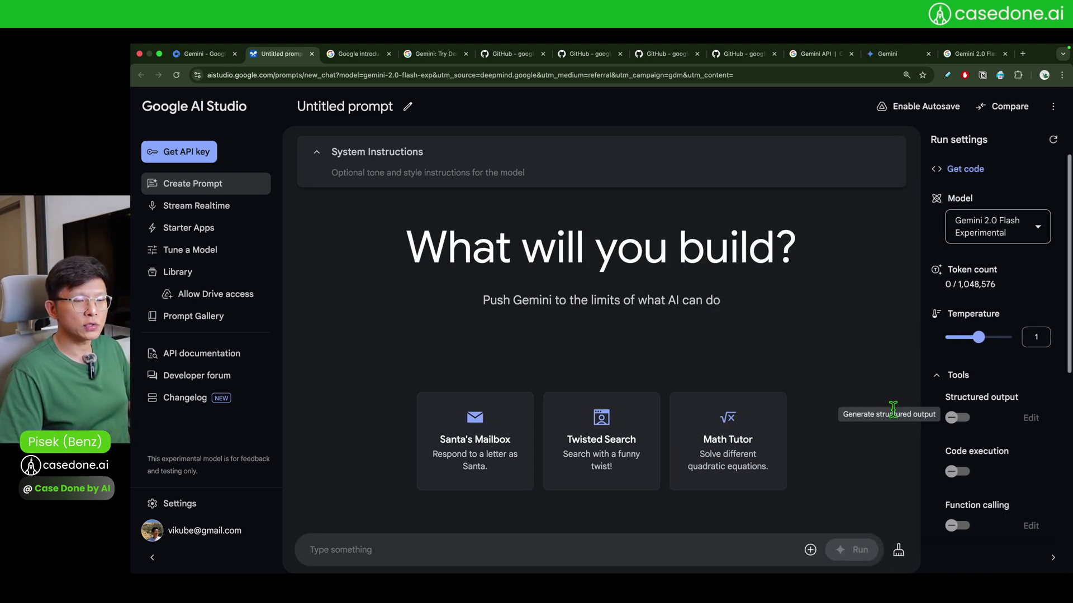
click(196, 318)
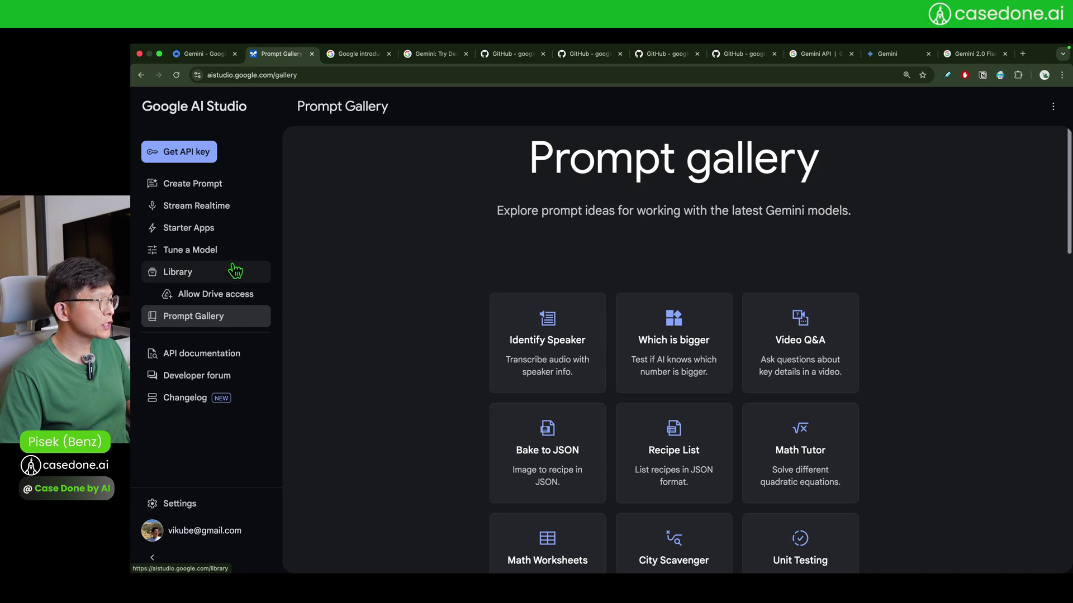
click(233, 229)
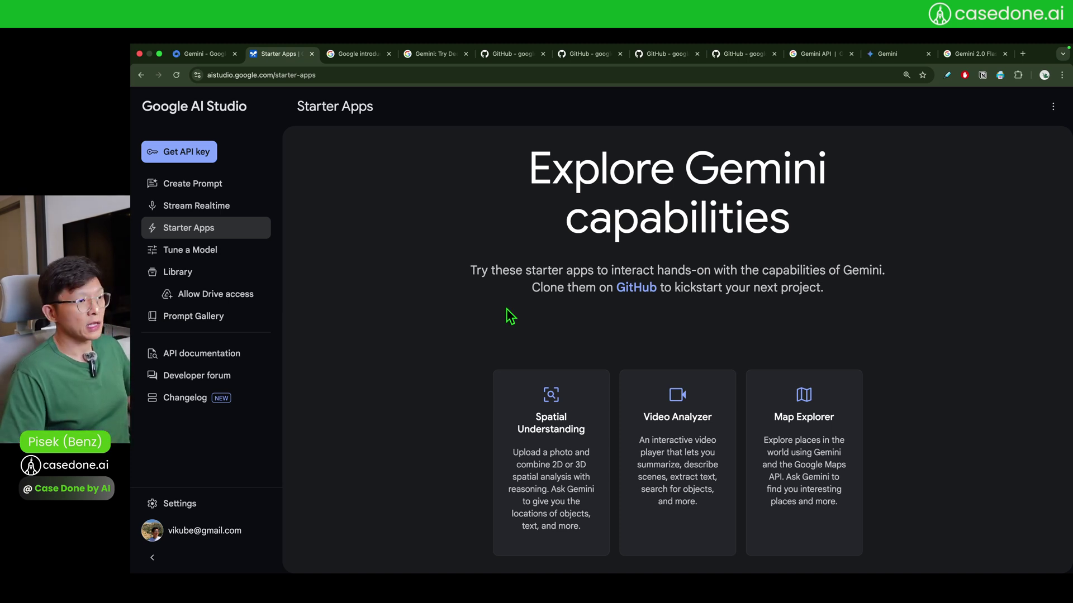
click(312, 54)
Look at the Gemini 2.0 announcement and the Deep Research article, highlighting "Deep Research" and "experimental model" in the article's headline.
click(294, 54)
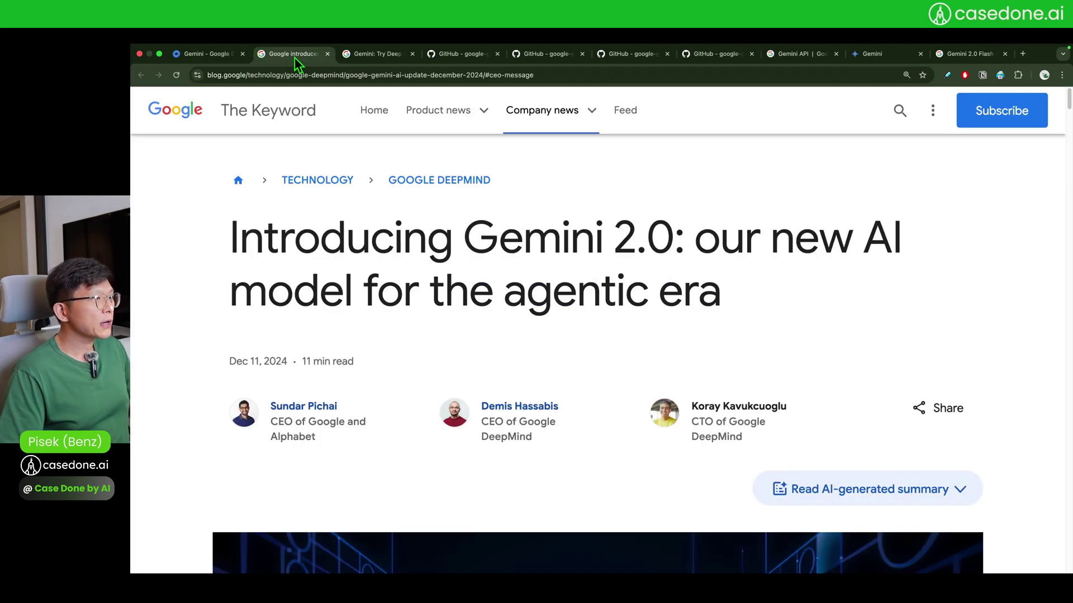
click(395, 56)
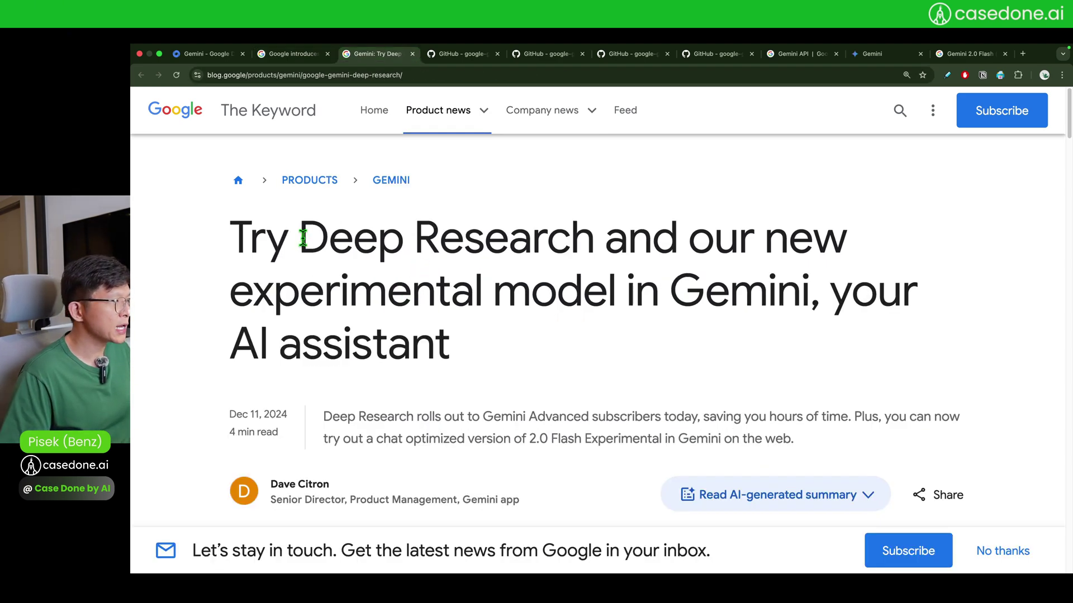
drag(301, 239, 598, 249)
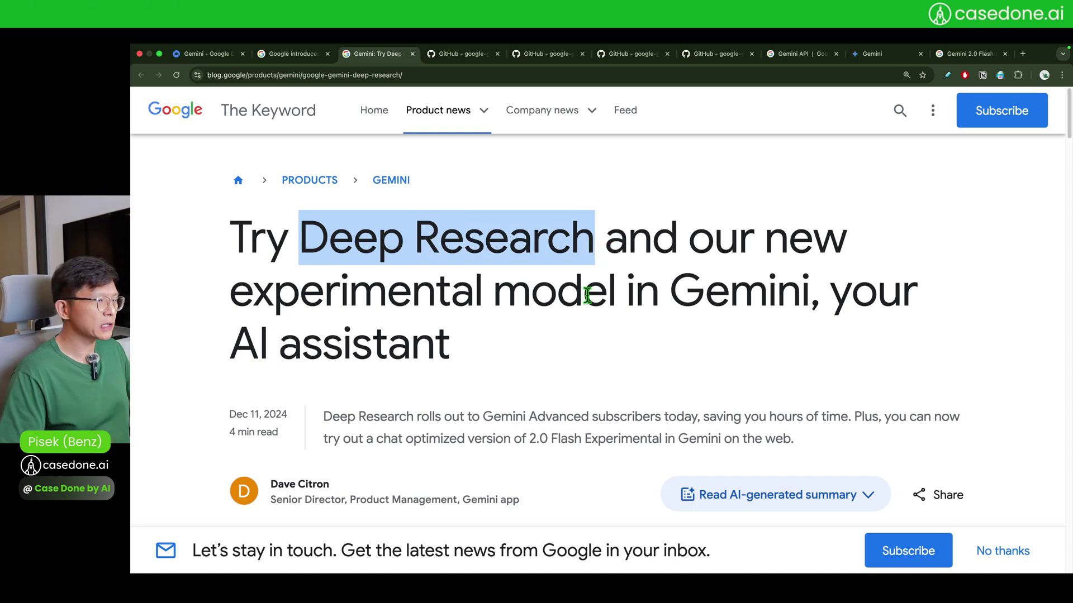
click(560, 291)
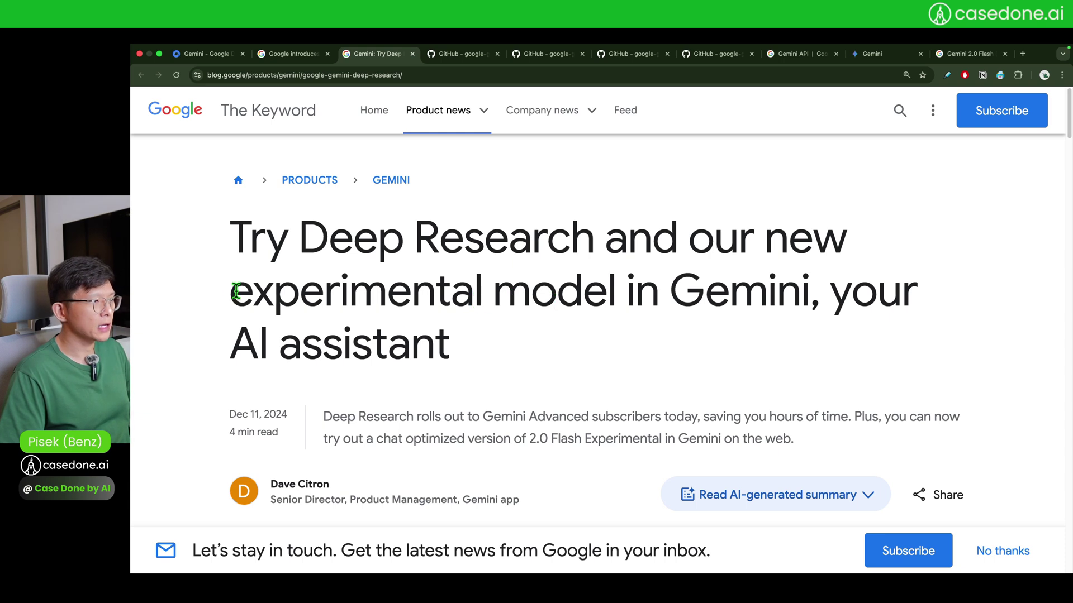
drag(229, 295, 635, 311)
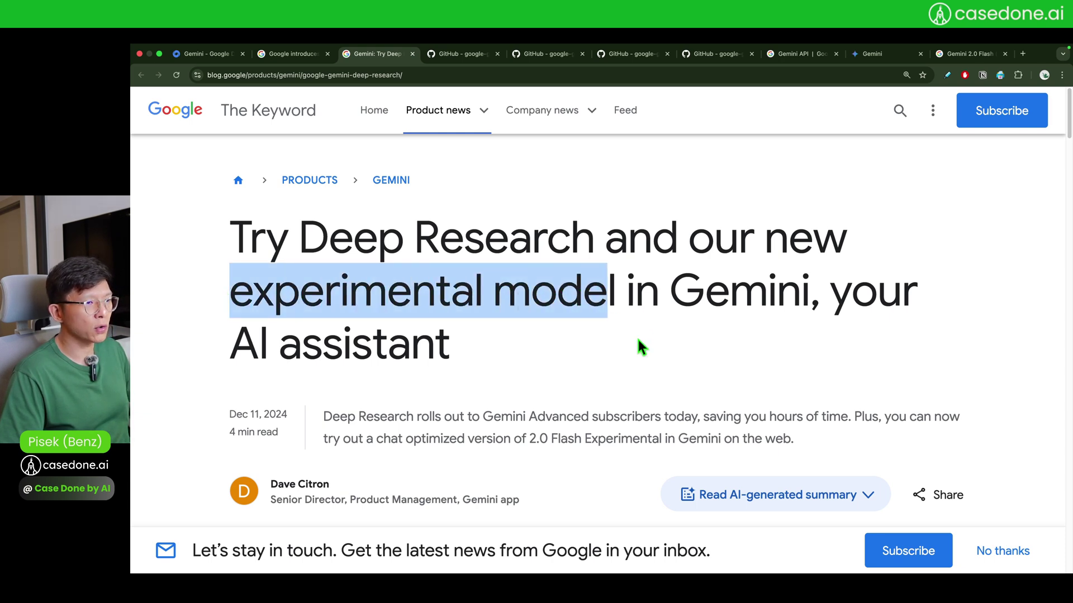
Highlight "Gemini Advanced subscribers" and "saving you hours of time" in the Deep Research article's introductory text.
scroll(635, 334, down, 3)
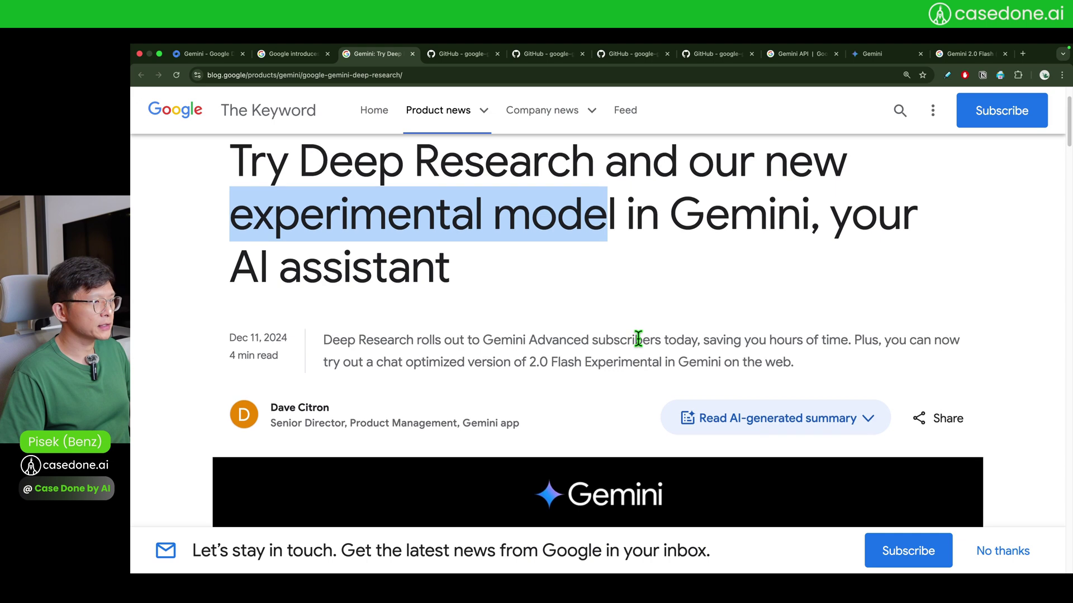
drag(483, 306, 668, 306)
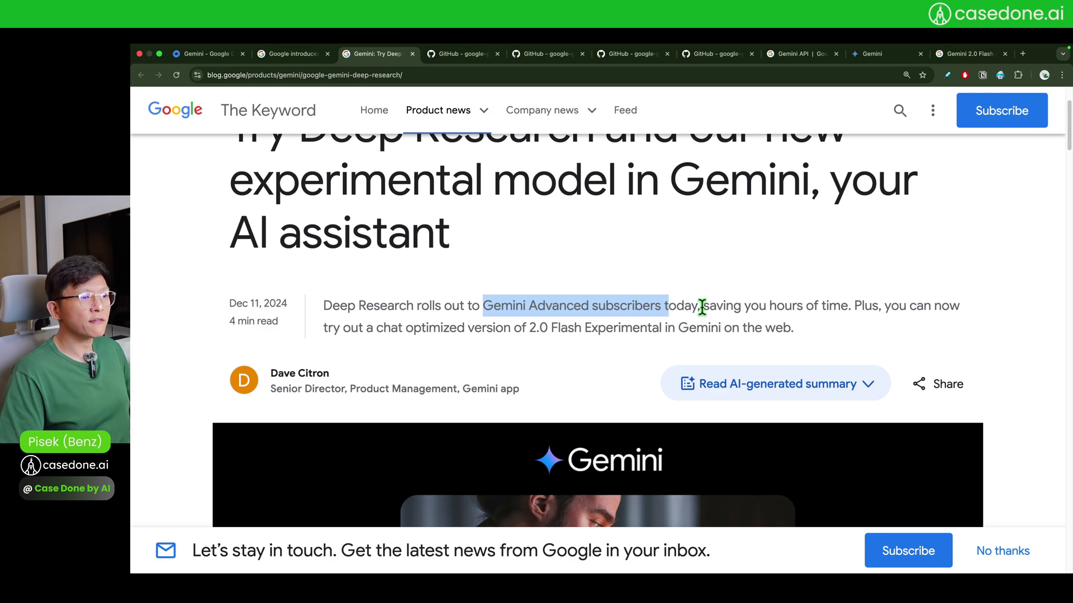
drag(702, 307, 846, 306)
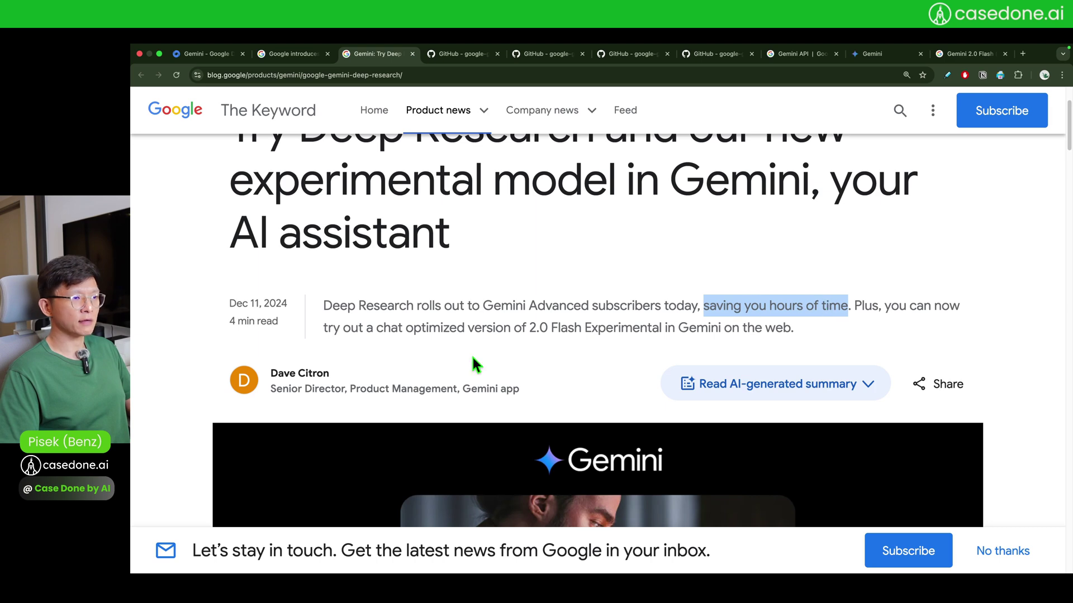
Expand the AI-generated summary of the Deep Research article at a readable size.
scroll(472, 354, down, 2)
key(super+minus)
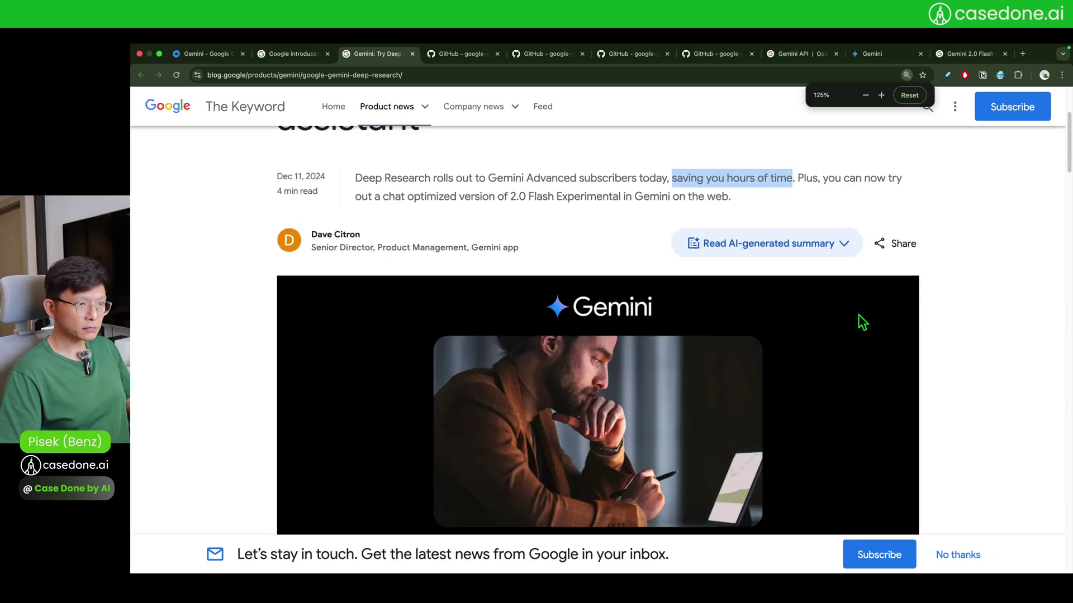
click(843, 251)
scroll(818, 297, down, 1)
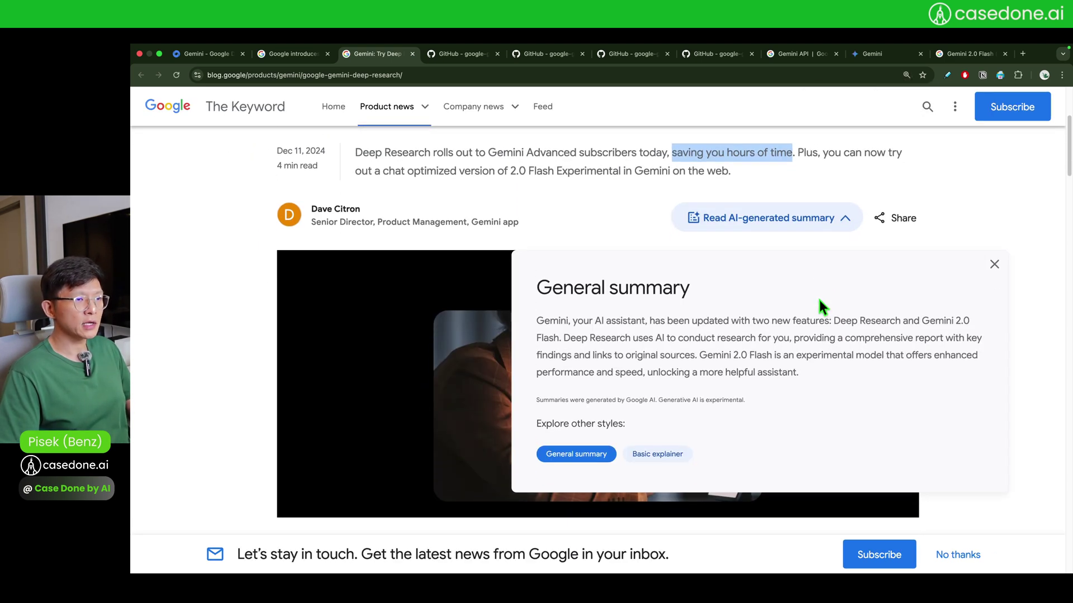
key(super+equal)
scroll(758, 306, down, 1)
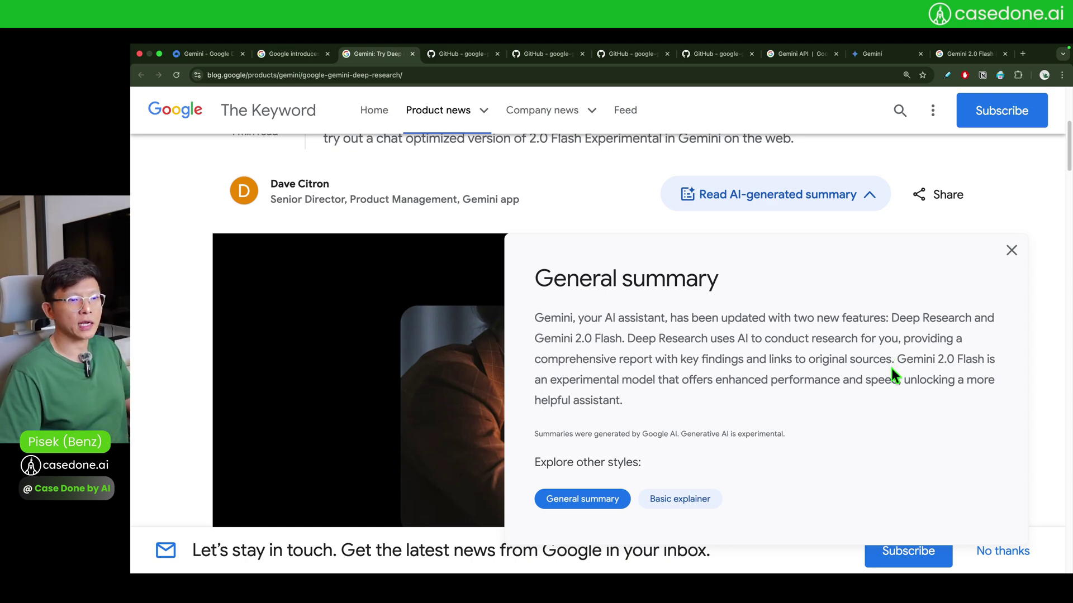
Read the general summary and highlight the mention of Gemini 2.0 Flash in its text.
scroll(890, 368, up, 5)
scroll(933, 348, down, 4)
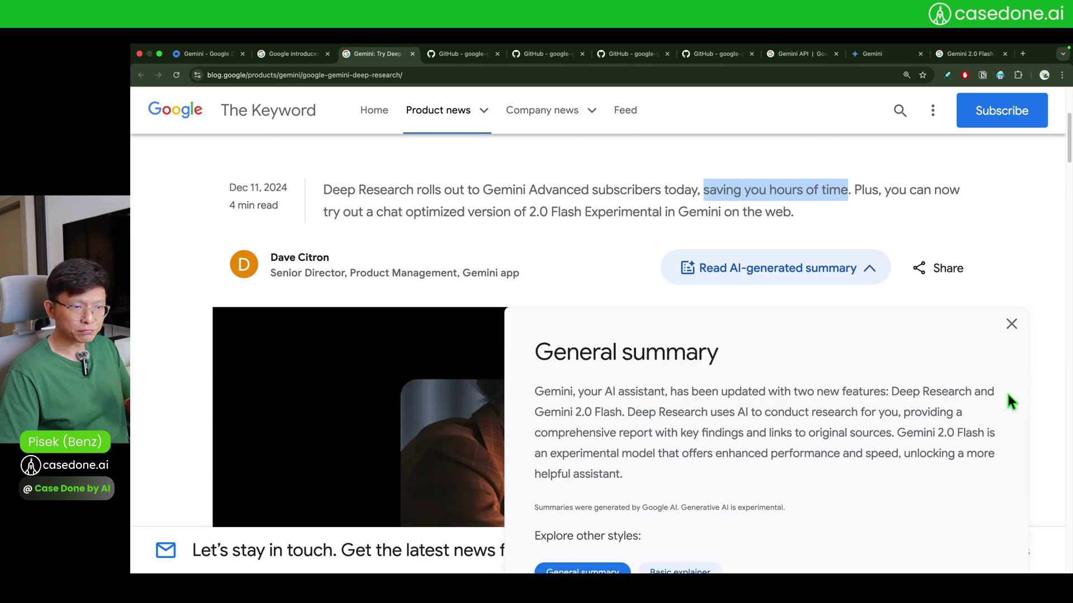
scroll(1007, 391, down, 1)
drag(895, 404, 944, 405)
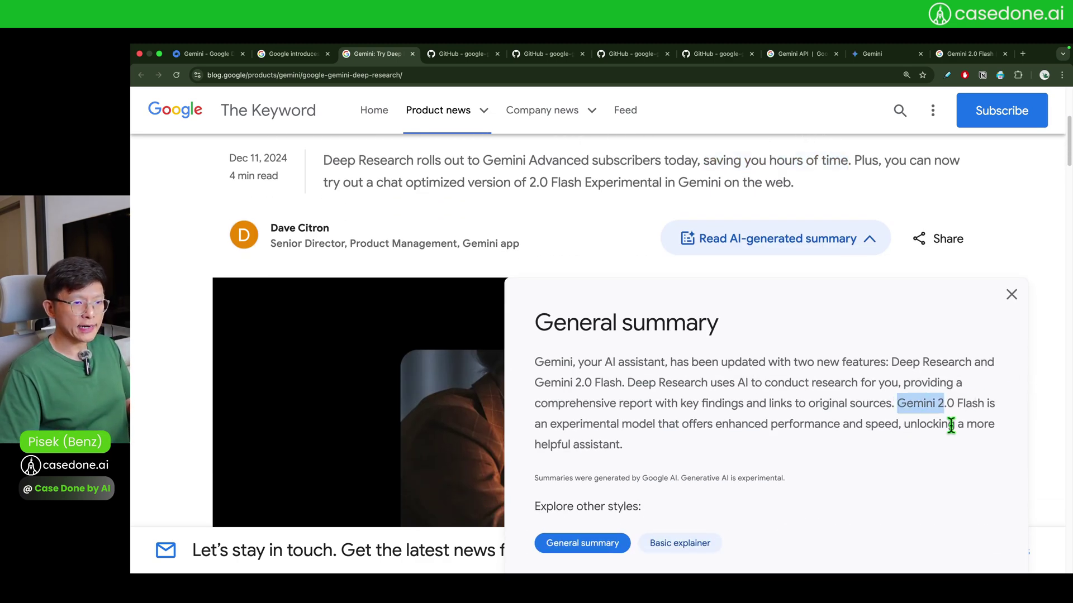
scroll(947, 423, down, 3)
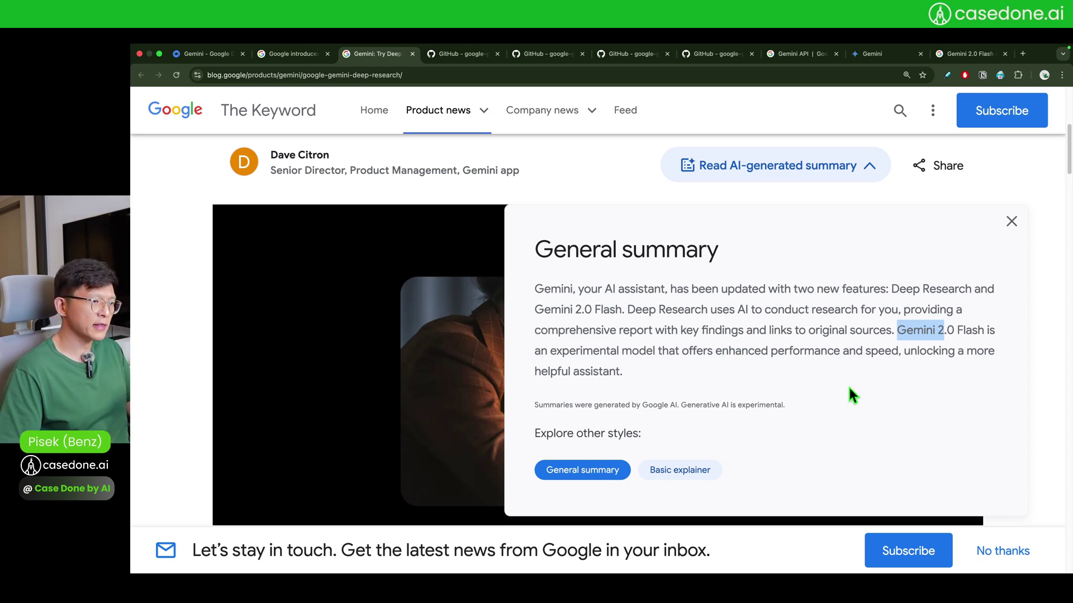
scroll(849, 389, down, 2)
Compare the two summary styles and switch the AI-generated summary to Basic explainer.
click(683, 391)
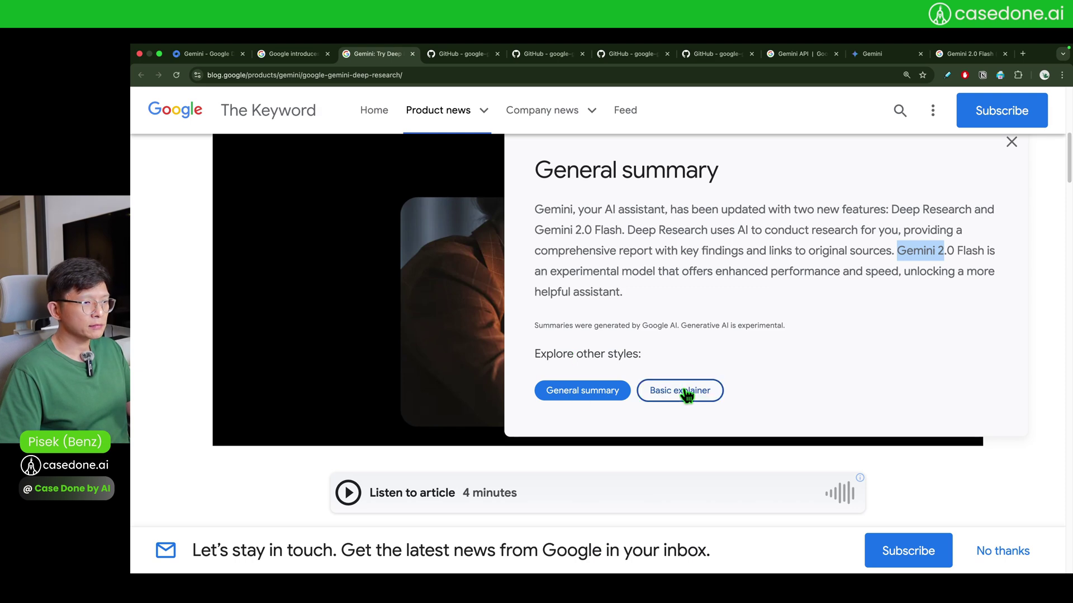
click(590, 413)
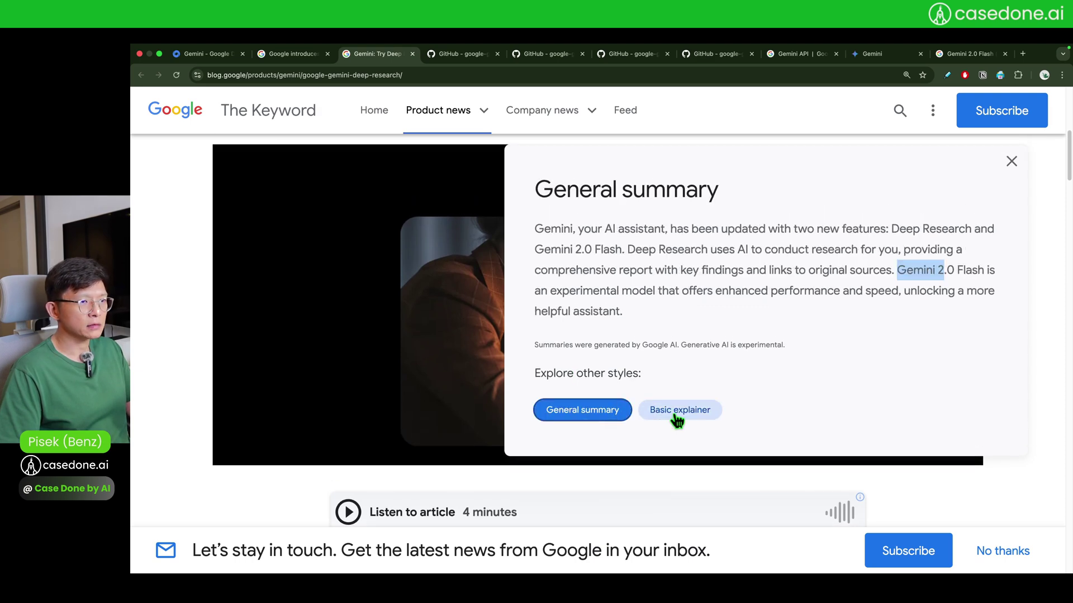
click(677, 418)
click(588, 413)
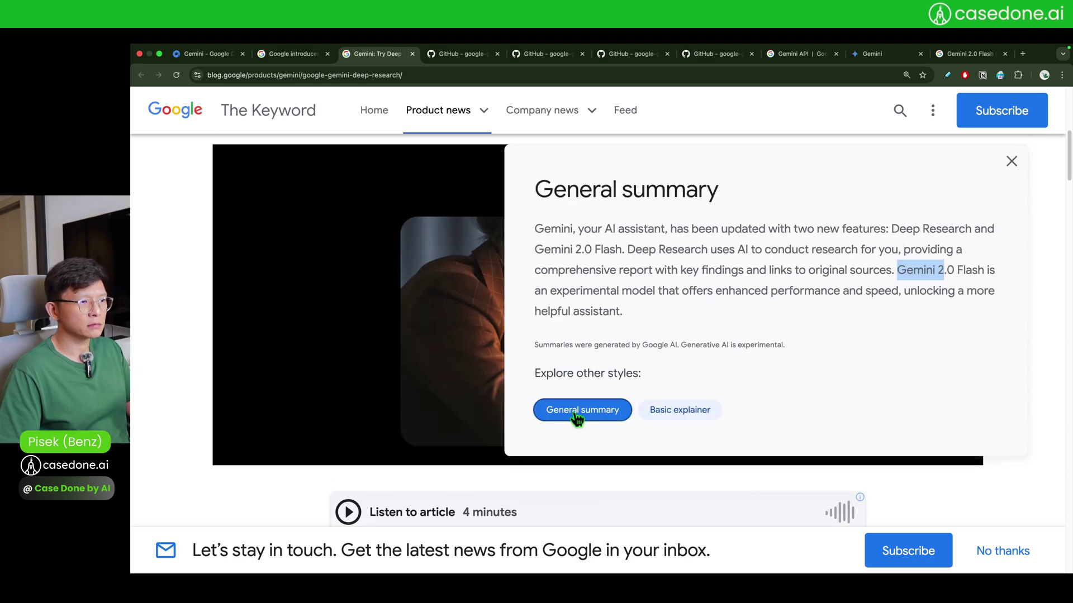
click(676, 416)
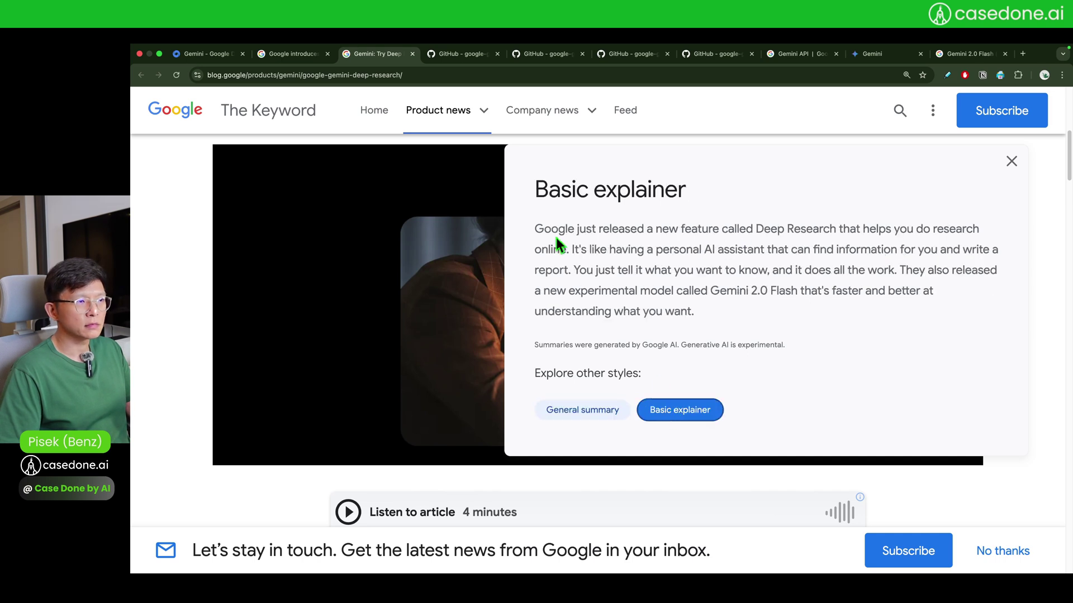
Highlight the basic explainer's key phrases on Deep Research, the personal AI assistant, and telling it what you want to know.
drag(754, 229, 842, 229)
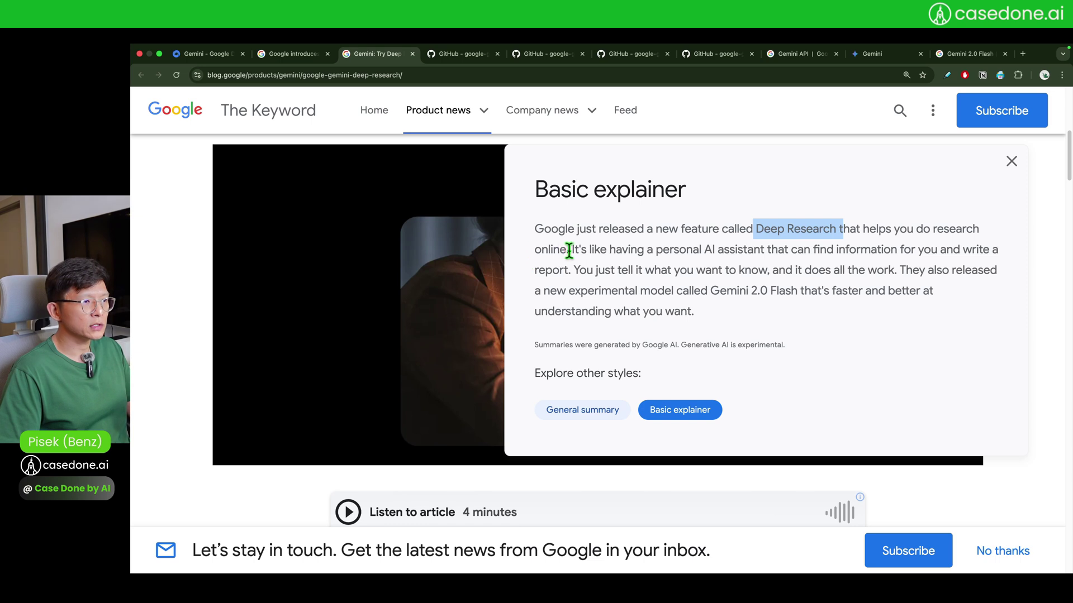
drag(571, 250, 820, 249)
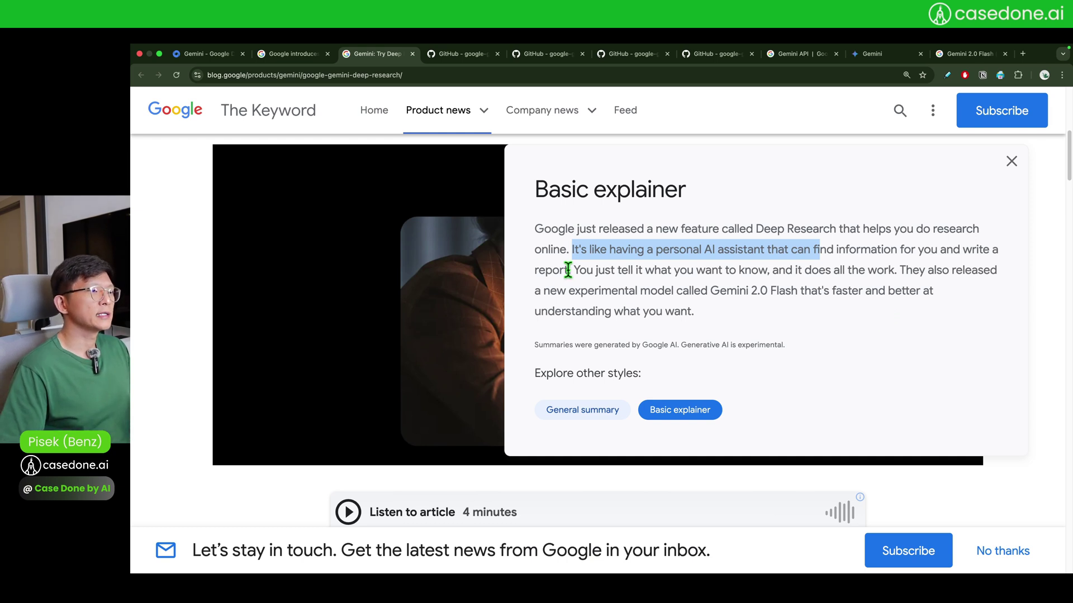
drag(573, 269, 886, 271)
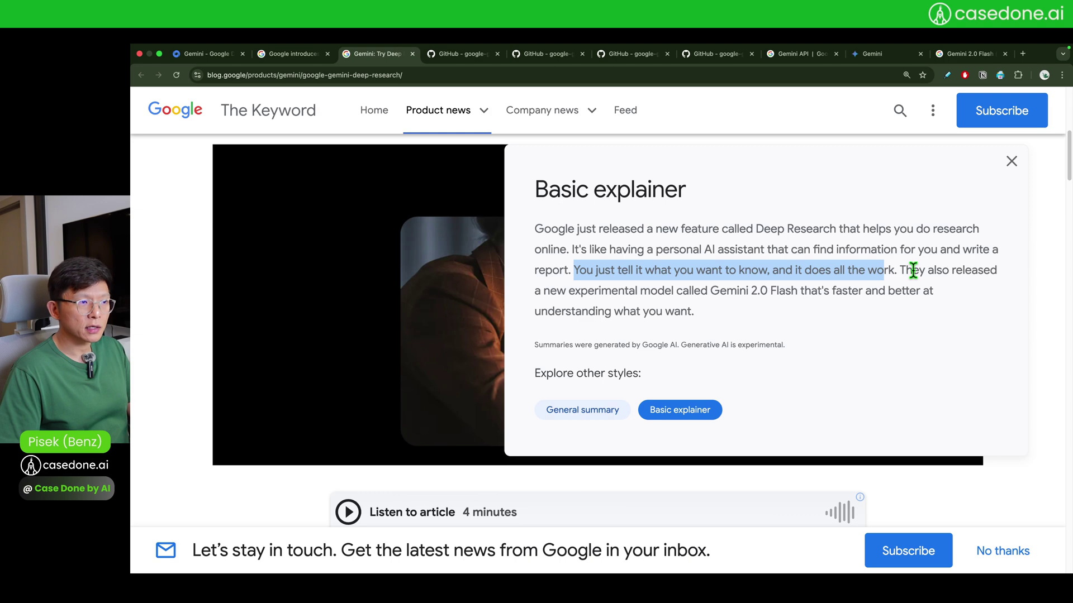
Close the AI-generated summary and go to the article section "Deep Research: Your personal AI research assistant is here to help".
scroll(971, 199, down, 2)
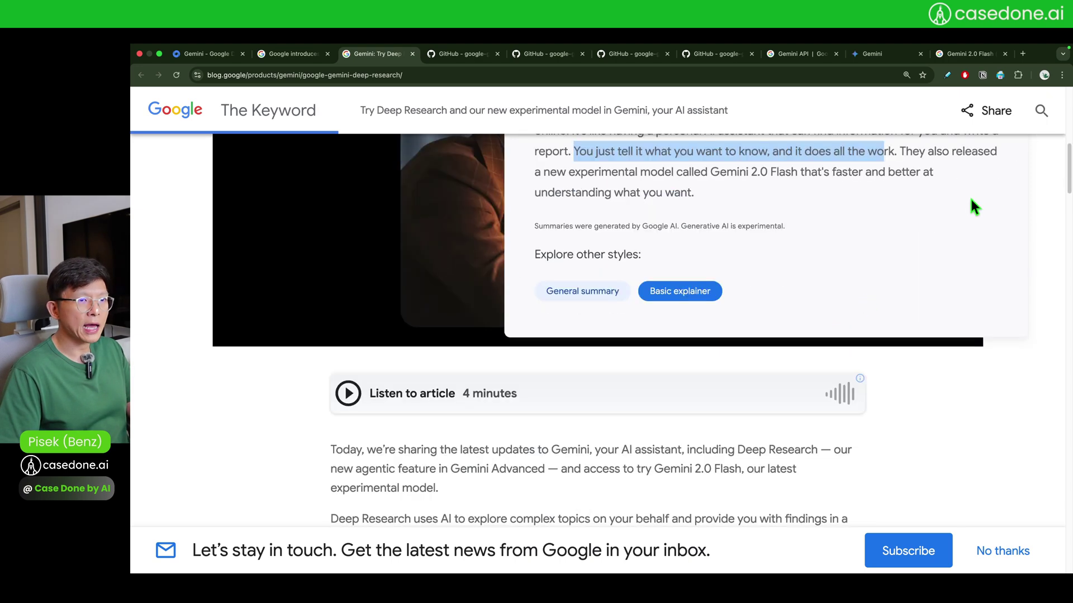
scroll(989, 235, up, 2)
click(1011, 185)
scroll(922, 288, down, 5)
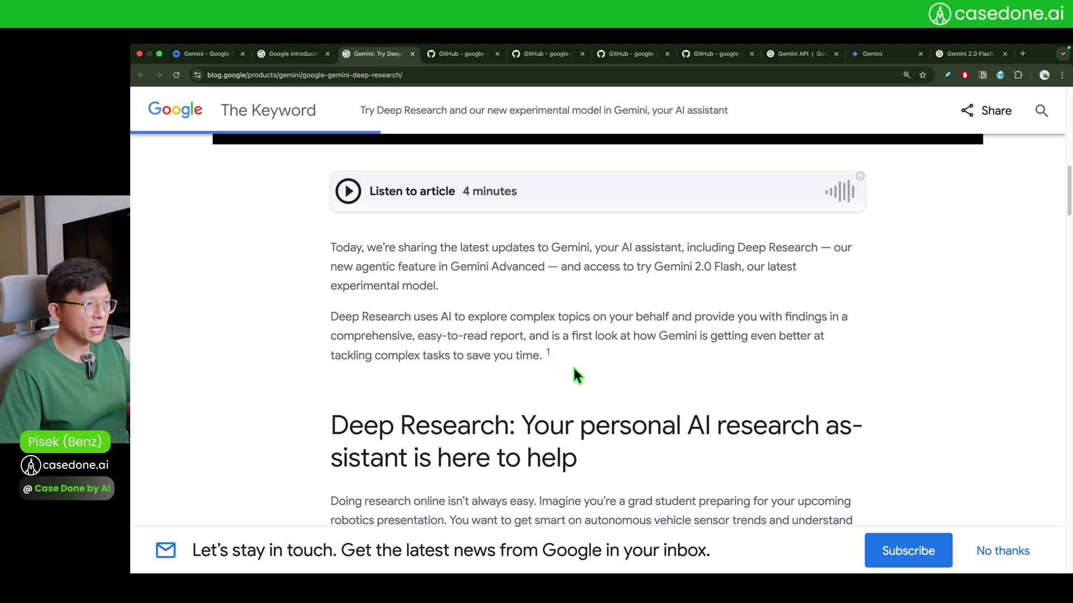
scroll(573, 366, down, 3)
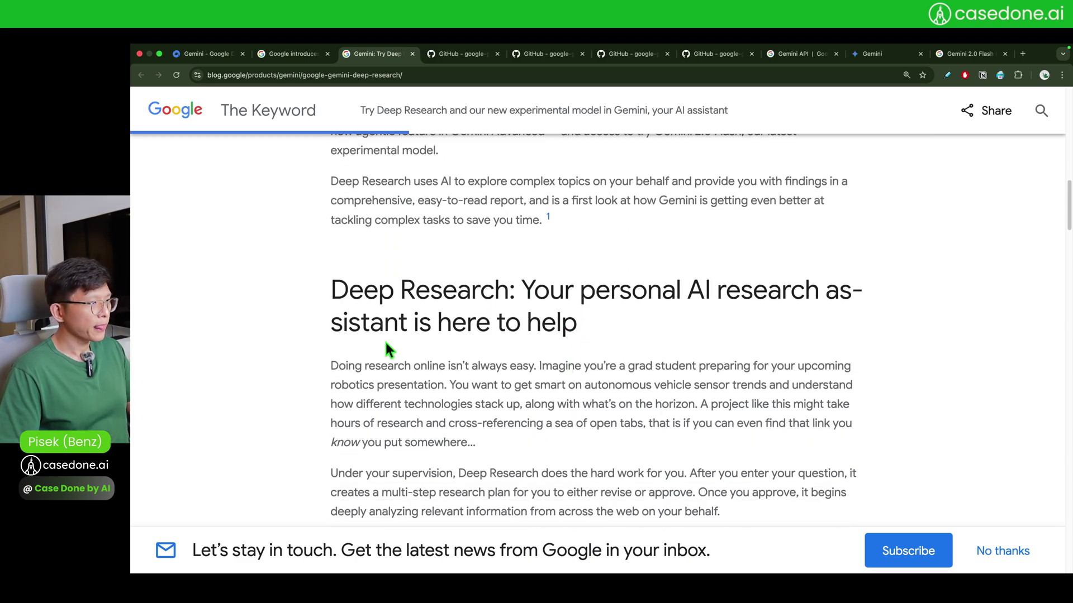
scroll(778, 194, down, 3)
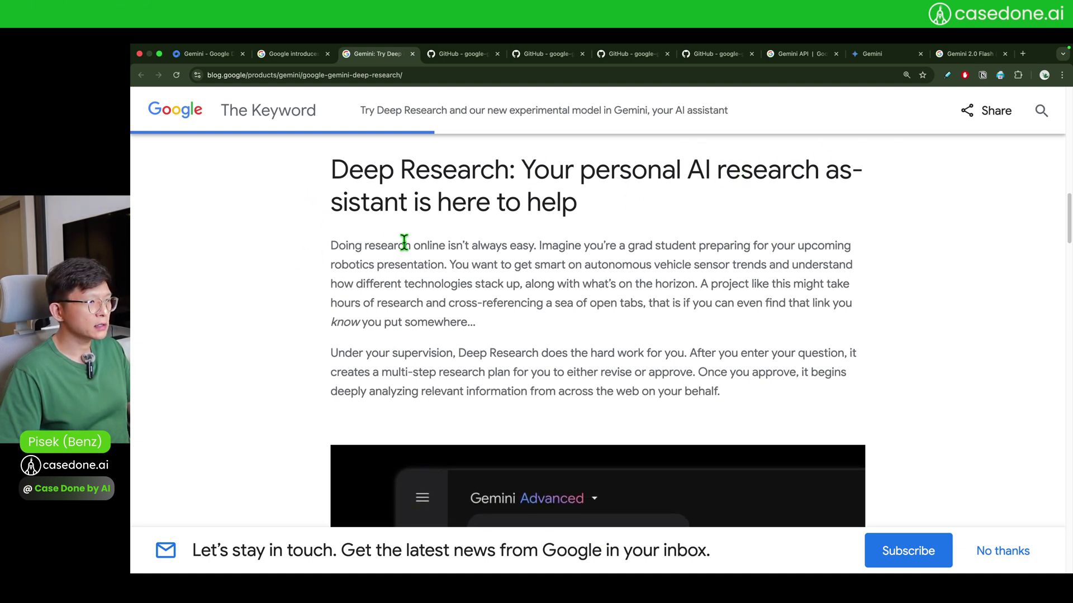
Highlight the sentence about a project taking hours of research and cross-referencing a sea of open tabs, and clear the highlight.
scroll(409, 241, down, 1)
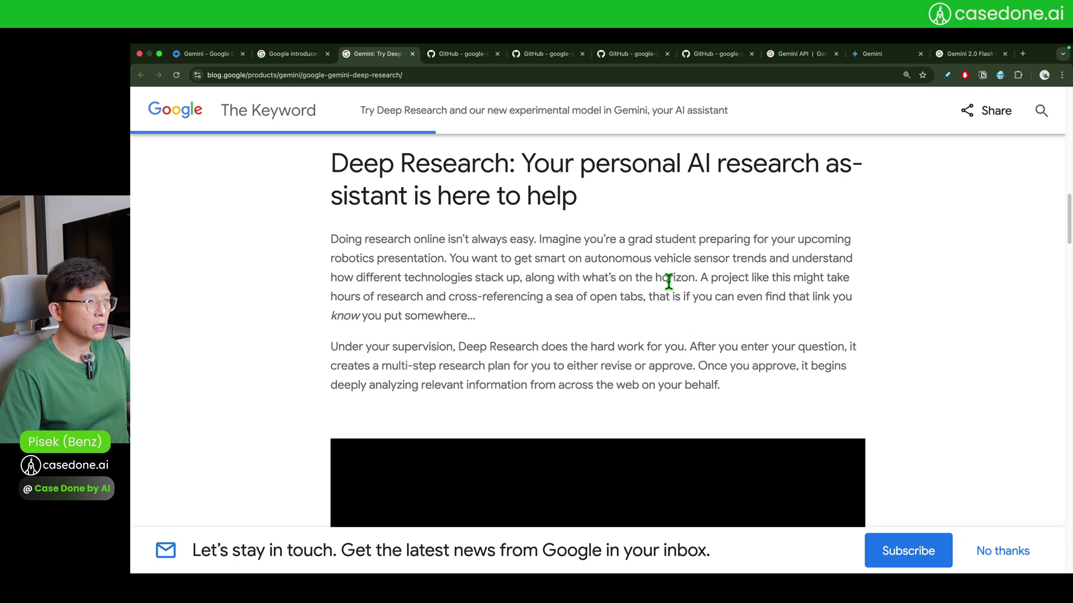
drag(707, 277, 643, 295)
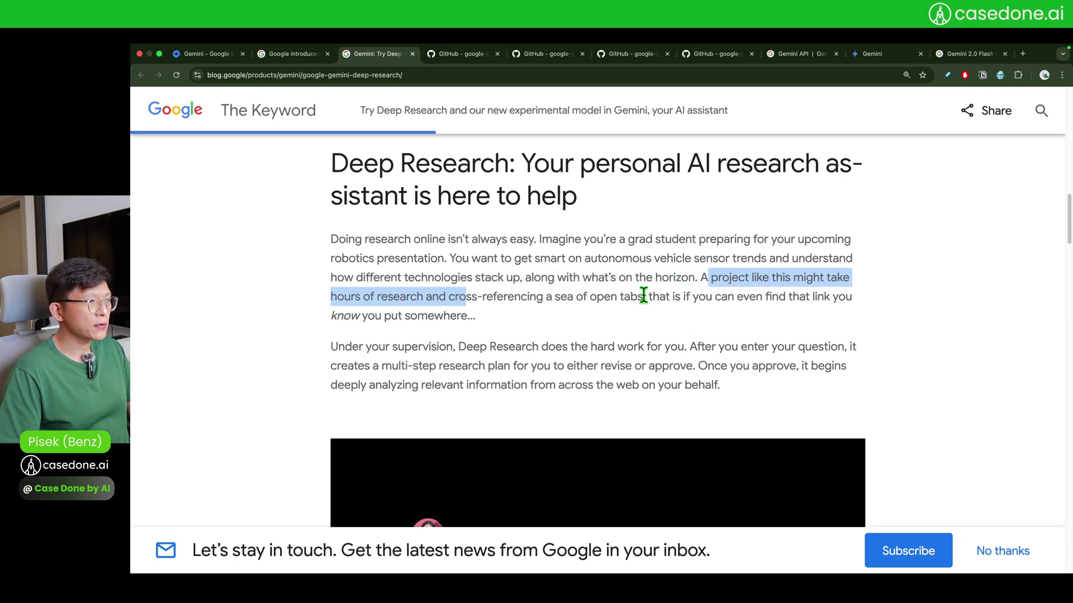
click(643, 295)
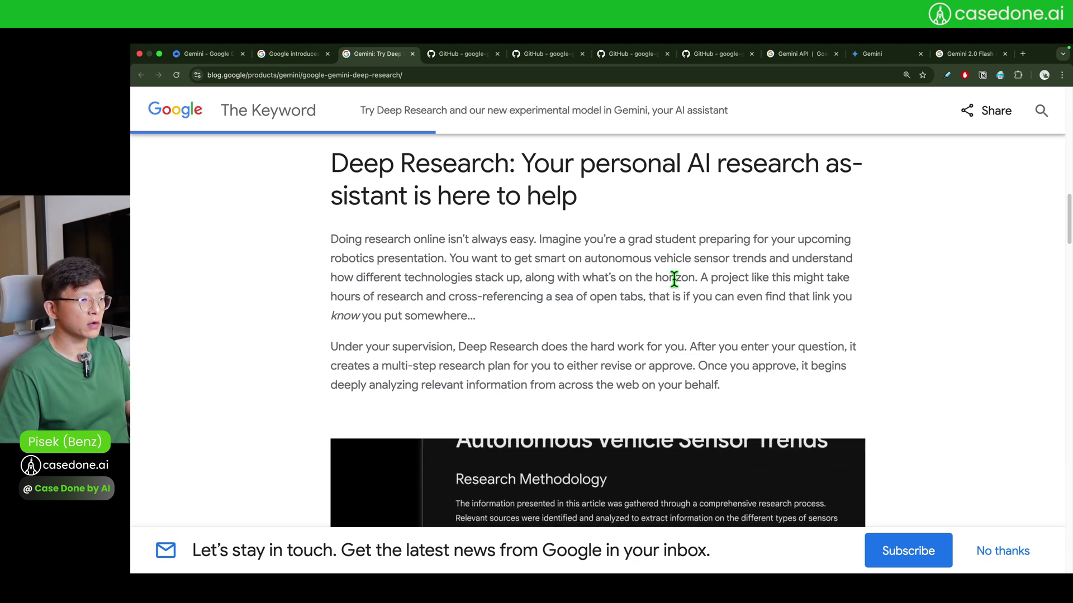
View the Deep Research demo video and read the paragraphs below it on how Gemini refines its analysis and generates a report.
scroll(282, 329, down, 4)
scroll(281, 321, down, 1)
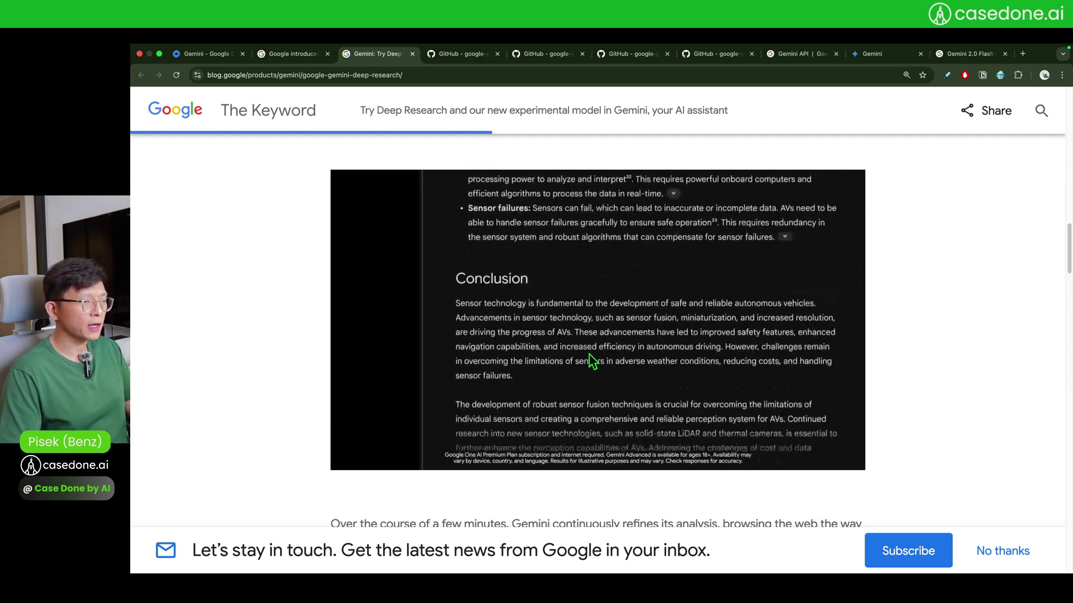
scroll(588, 354, down, 1)
scroll(587, 354, up, 1)
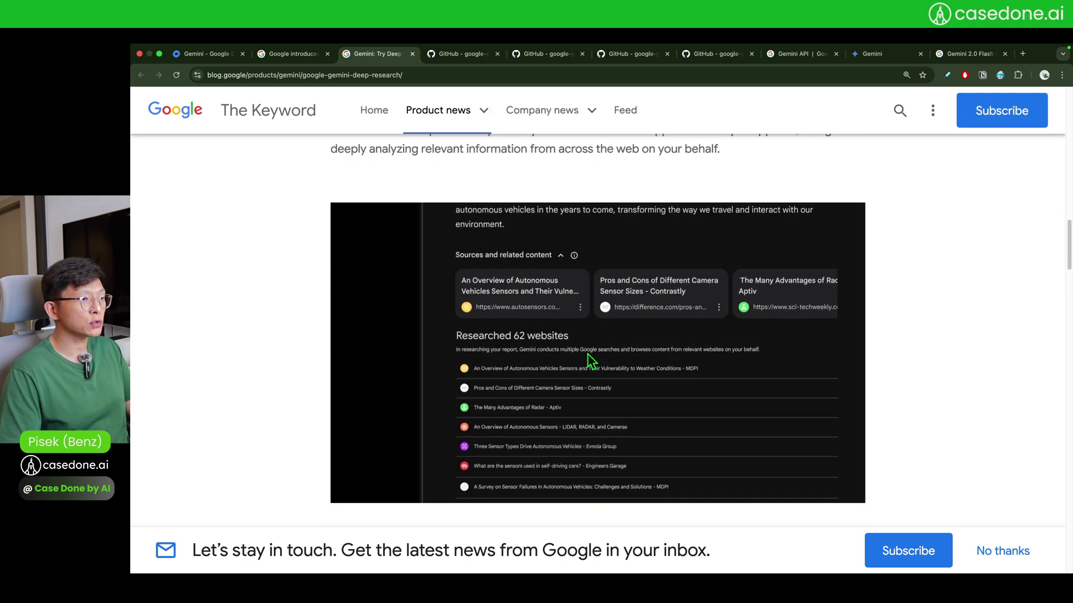
scroll(588, 354, down, 5)
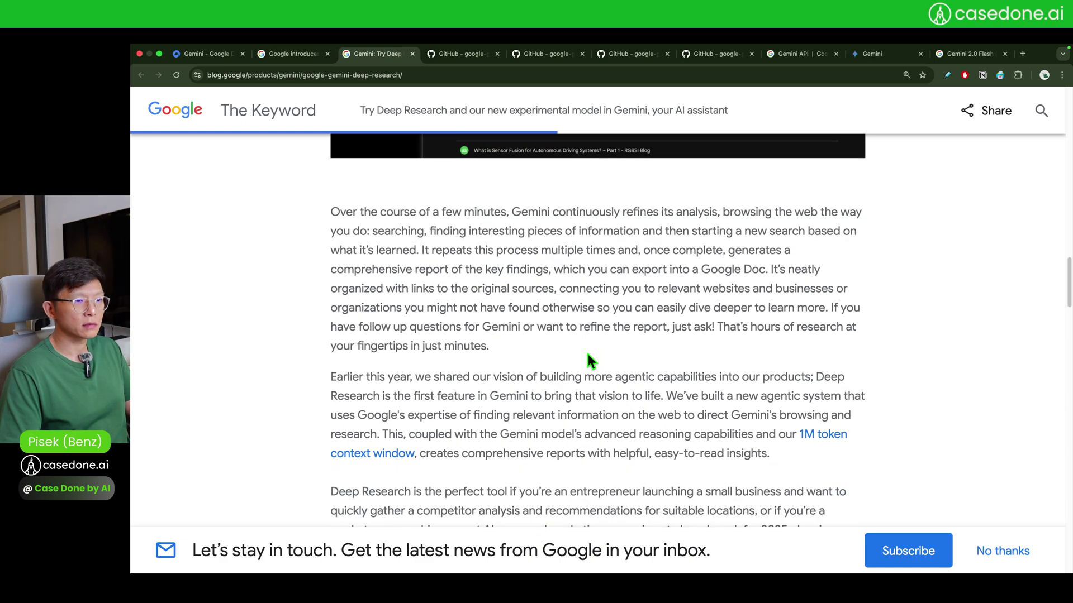
scroll(587, 355, down, 1)
scroll(453, 307, up, 1)
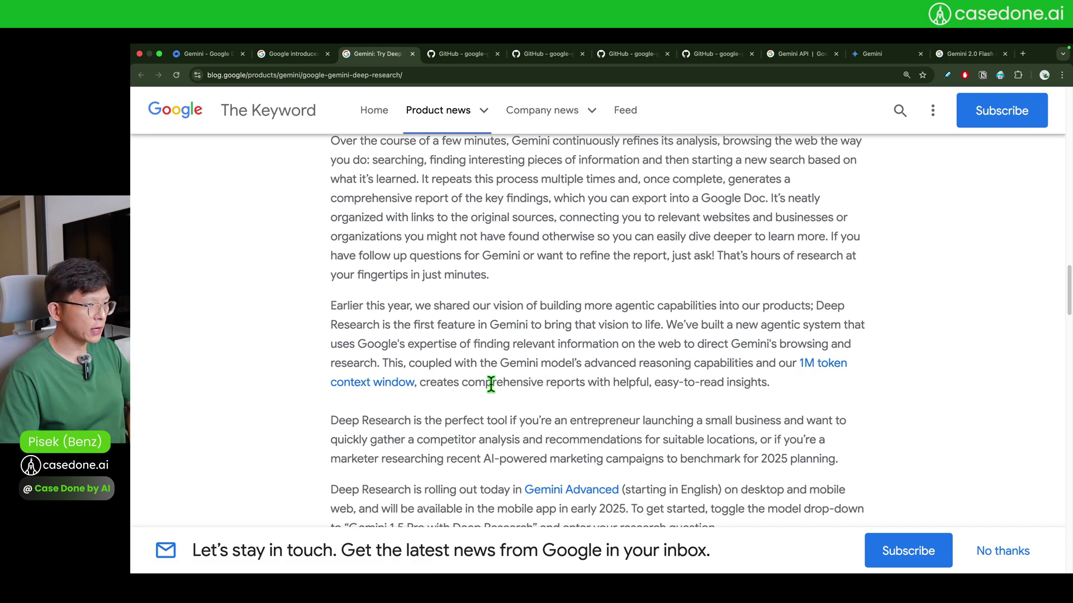
Highlight the passage on advanced reasoning and the 1M token context window, and the start of the paragraph on who Deep Research suits.
scroll(490, 384, down, 2)
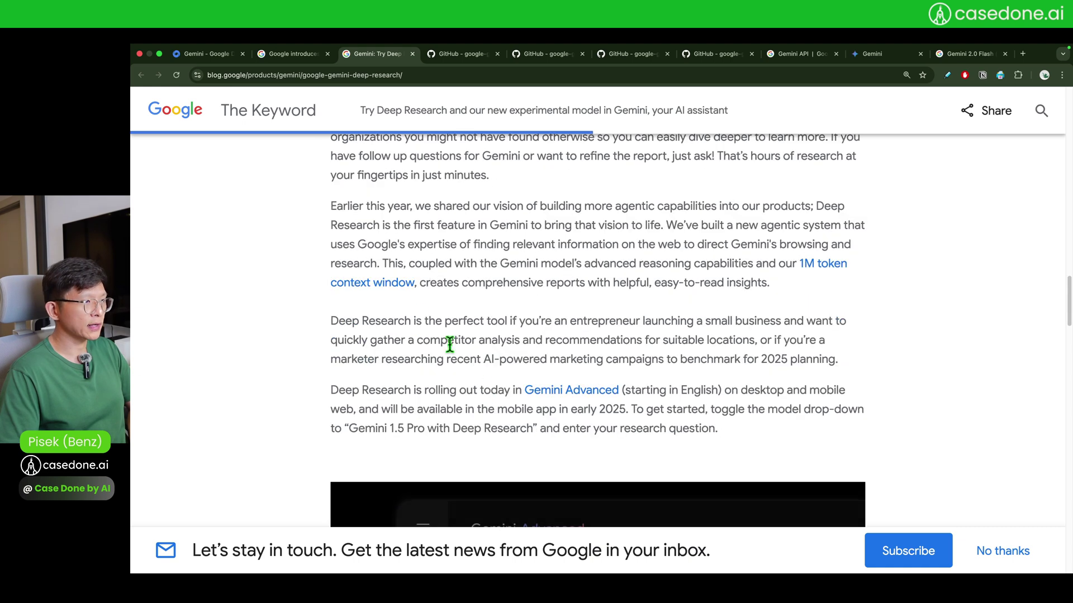
drag(420, 282, 381, 263)
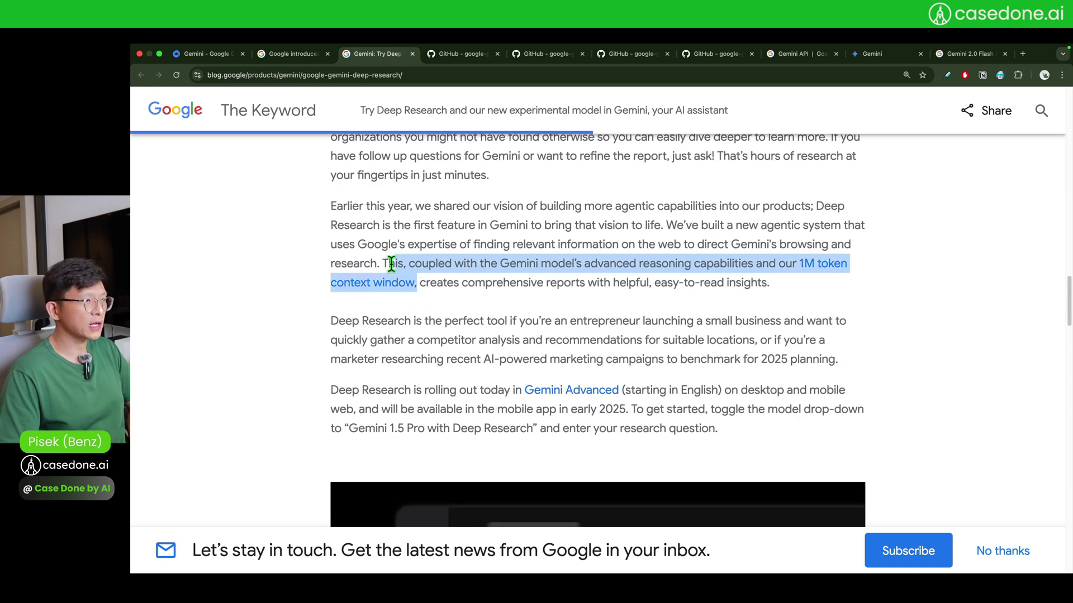
click(513, 283)
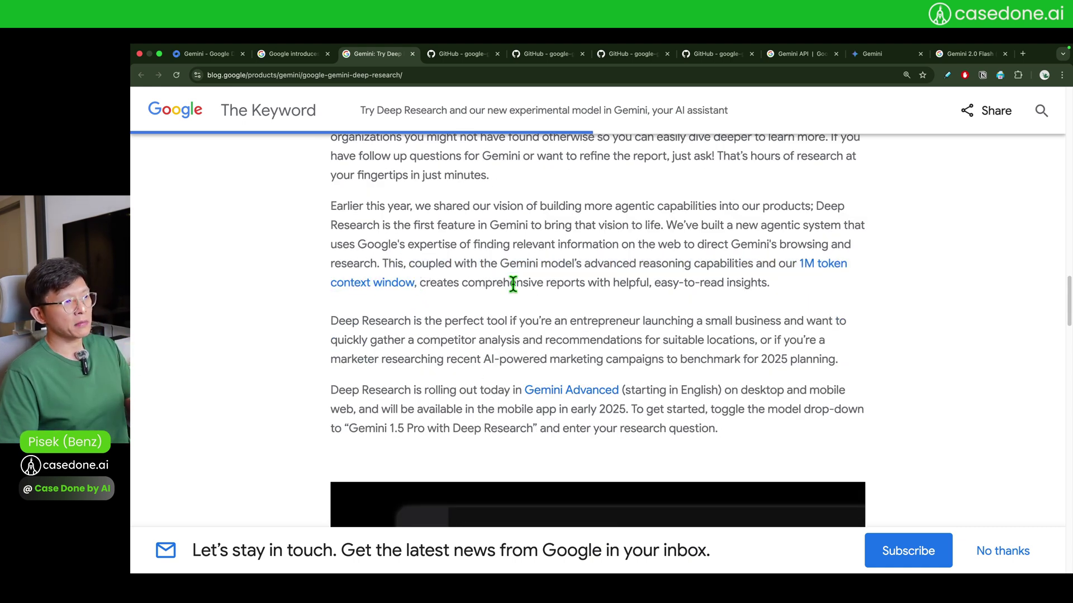
drag(328, 322, 404, 322)
click(534, 366)
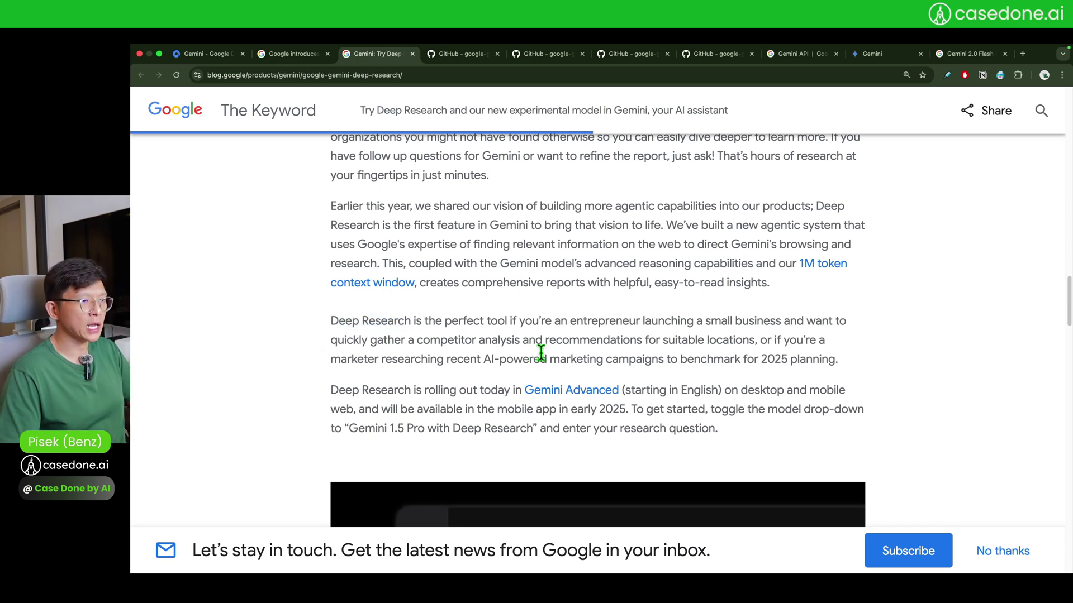
Highlight "starting in English" in the paragraph about Deep Research rolling out in Gemini Advanced.
scroll(403, 355, down, 2)
scroll(402, 355, down, 3)
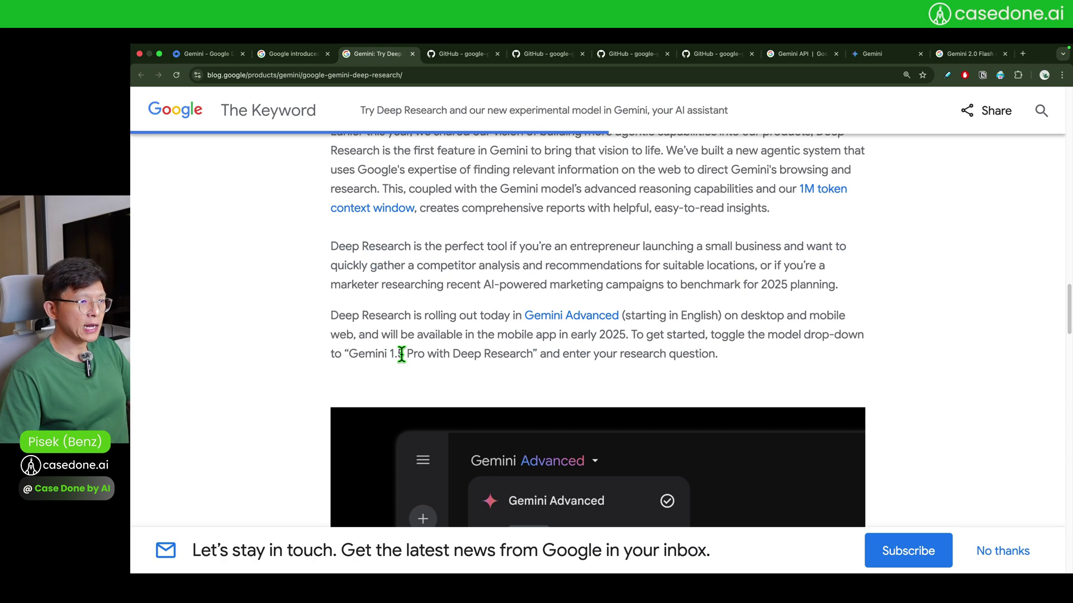
drag(625, 291, 724, 292)
scroll(290, 337, down, 4)
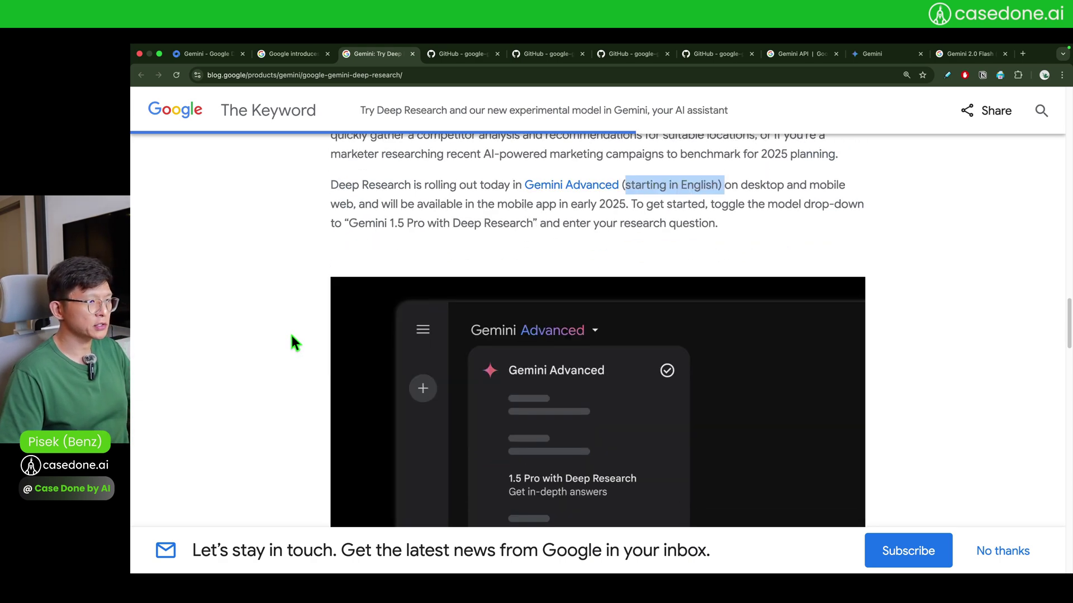
View the model drop-down demo and skim the rest of the article, including the Gemini 2.0 Flash experimental model section.
scroll(290, 332, down, 3)
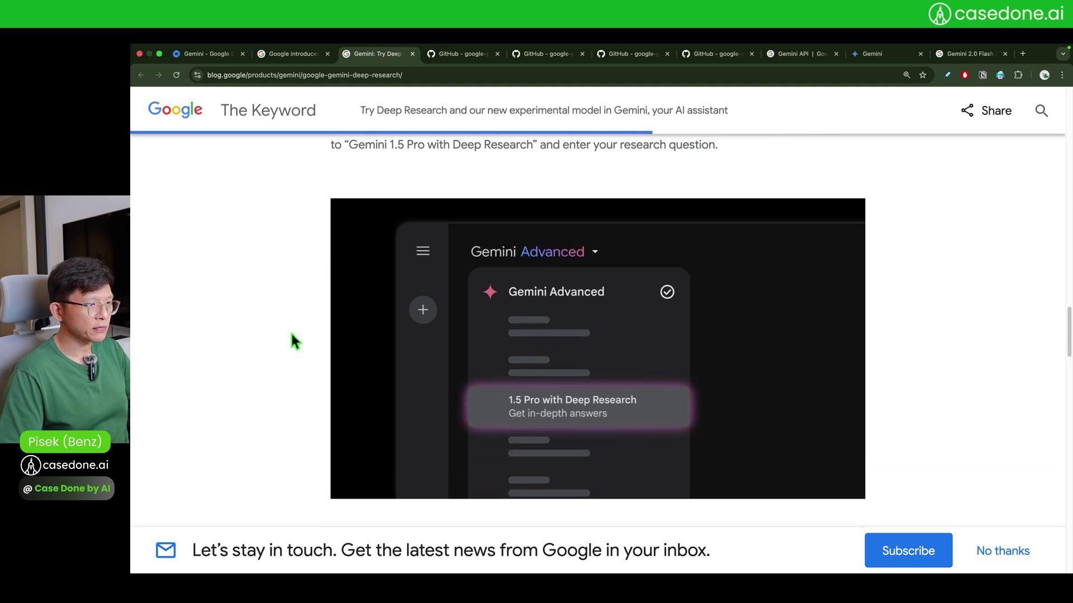
scroll(291, 334, down, 1)
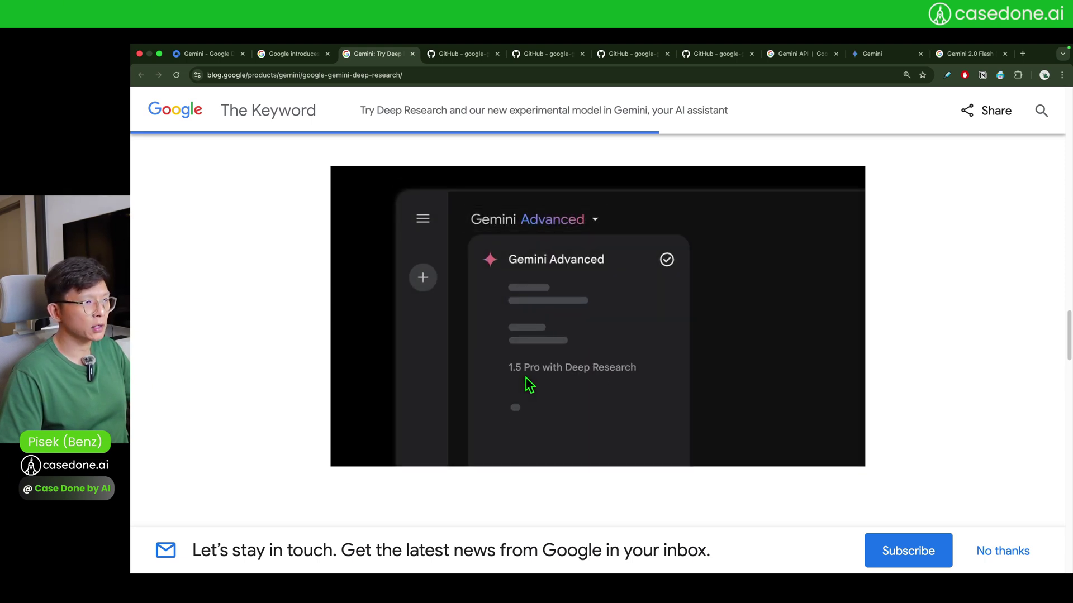
scroll(524, 375, down, 3)
scroll(524, 372, down, 2)
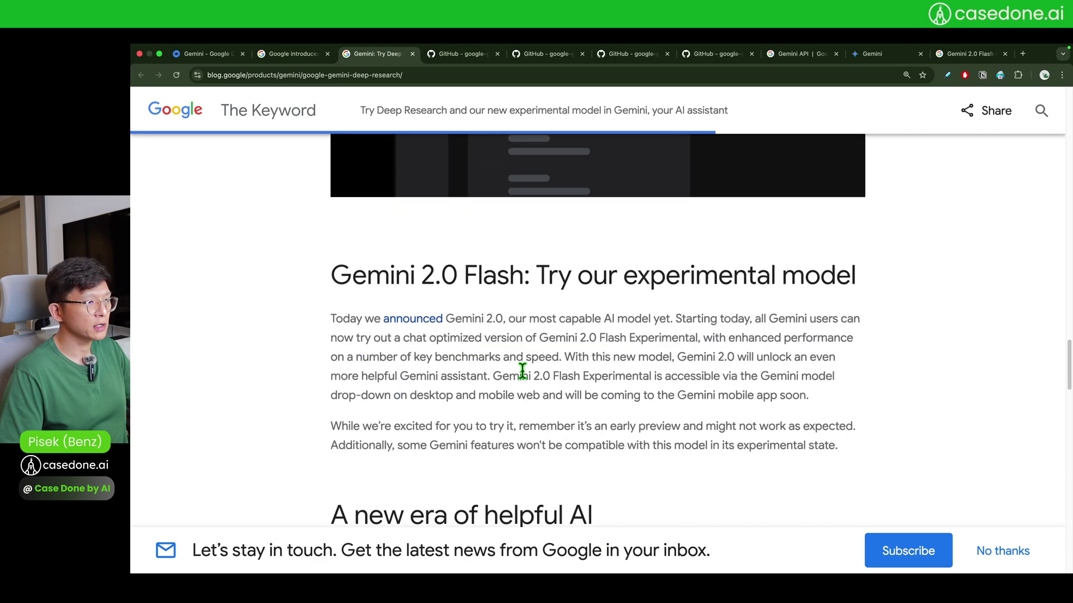
scroll(524, 373, down, 8)
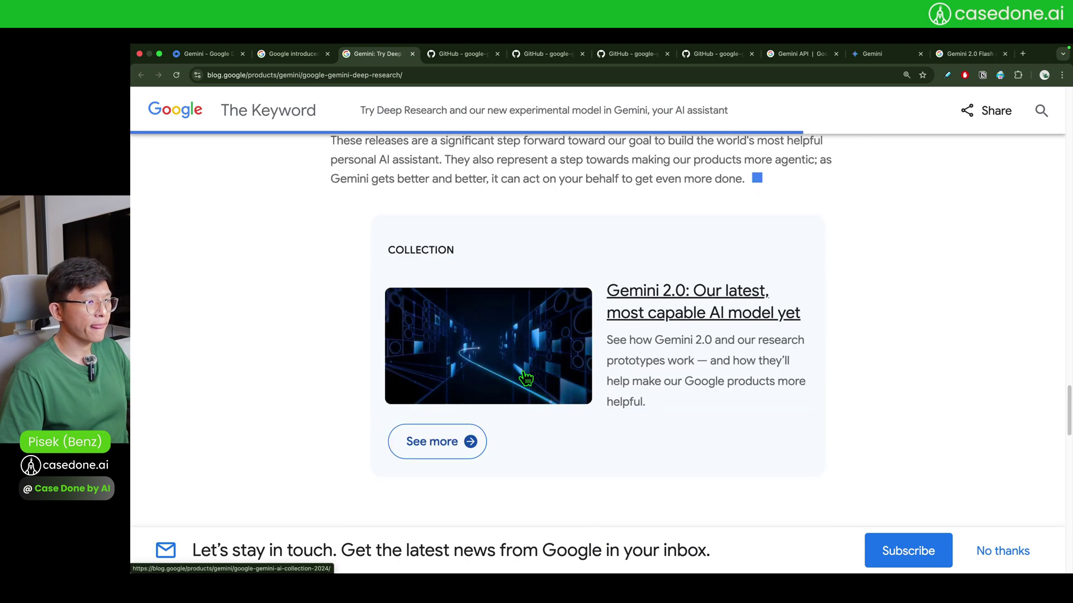
scroll(726, 421, down, 9)
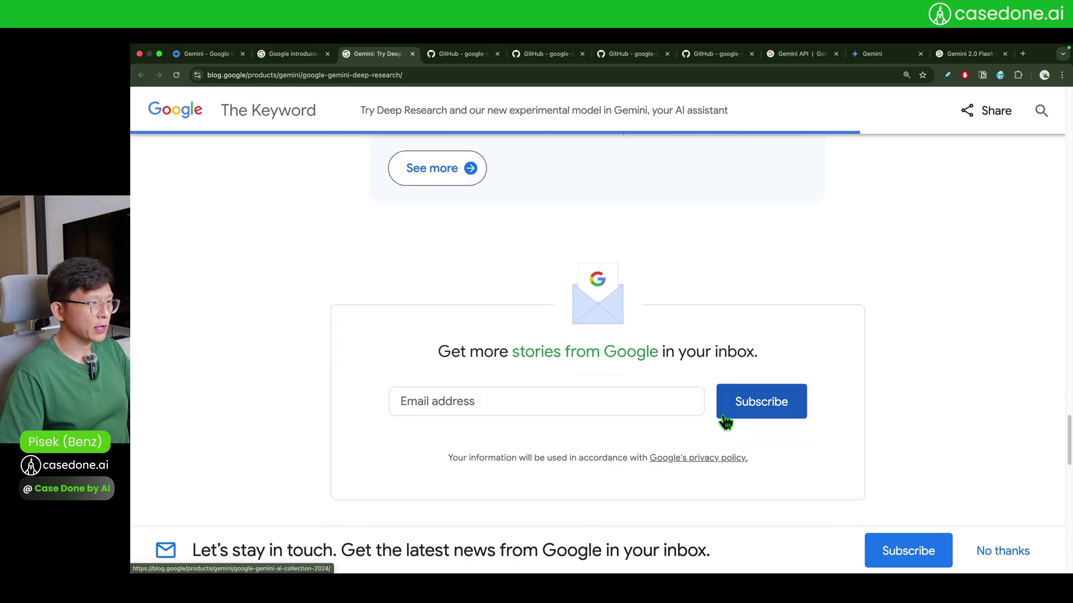
Return to the start of the article, highlight "Deep Research" in its title, and clear the highlight.
scroll(725, 422, up, 20)
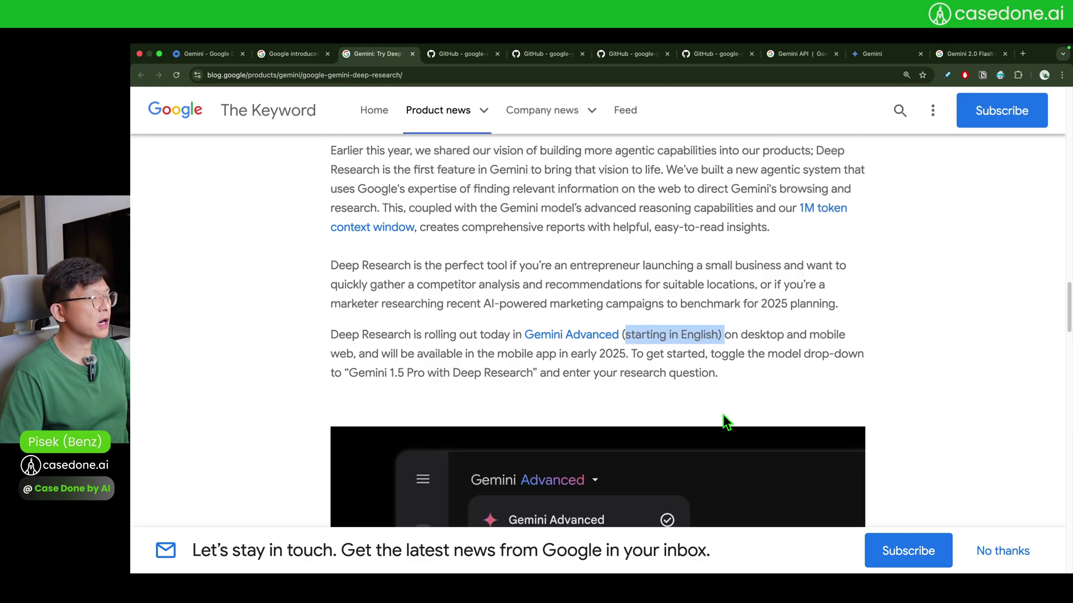
scroll(724, 422, up, 14)
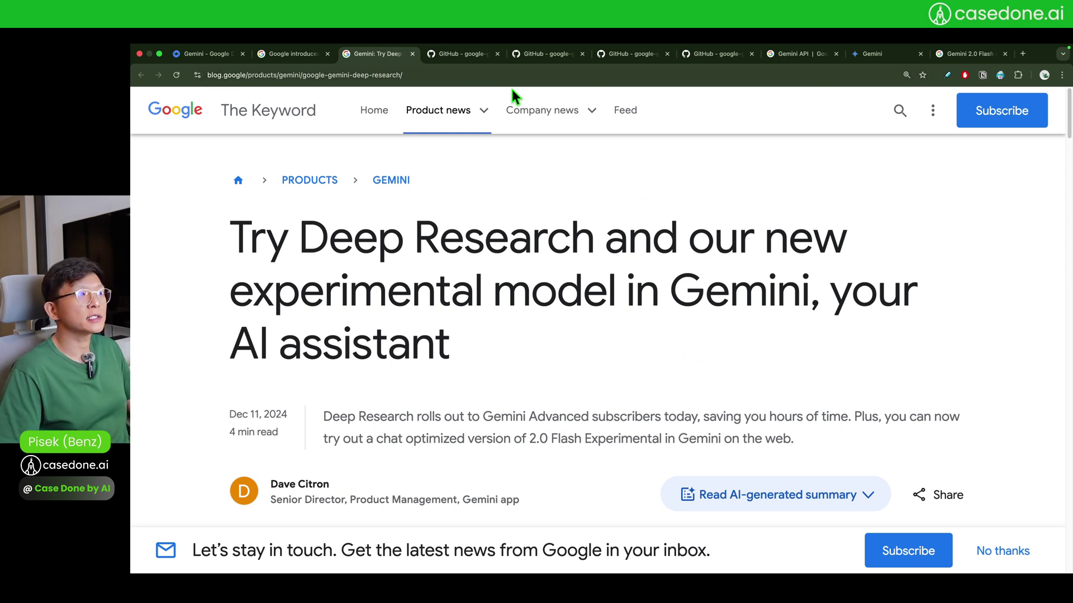
drag(297, 246, 568, 239)
click(809, 281)
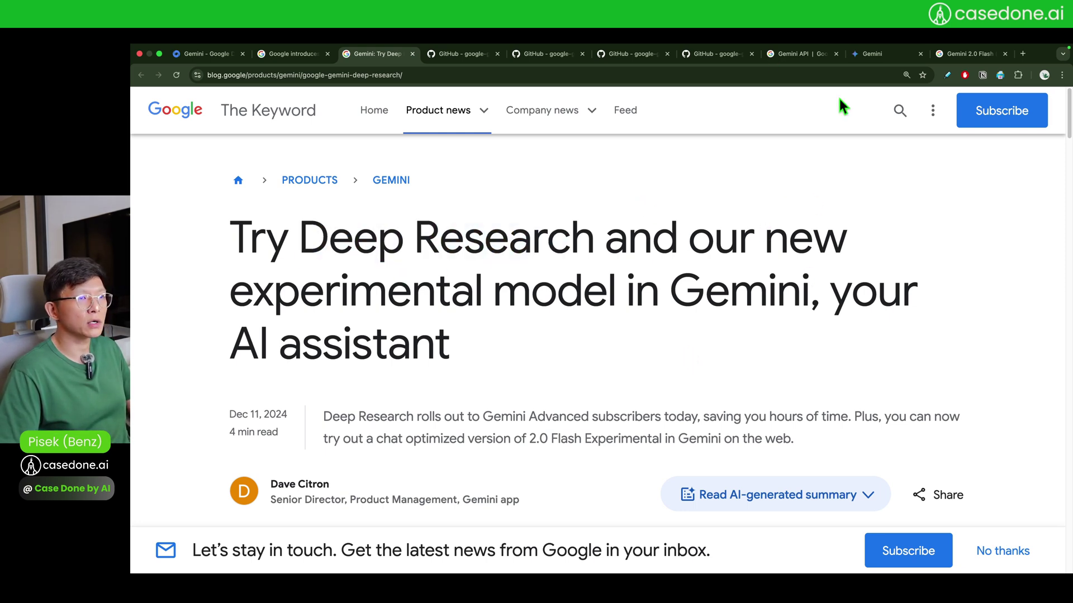
Switch to the Gemini web app, place its tab beside the article's, and check the list of available models.
drag(891, 61, 447, 54)
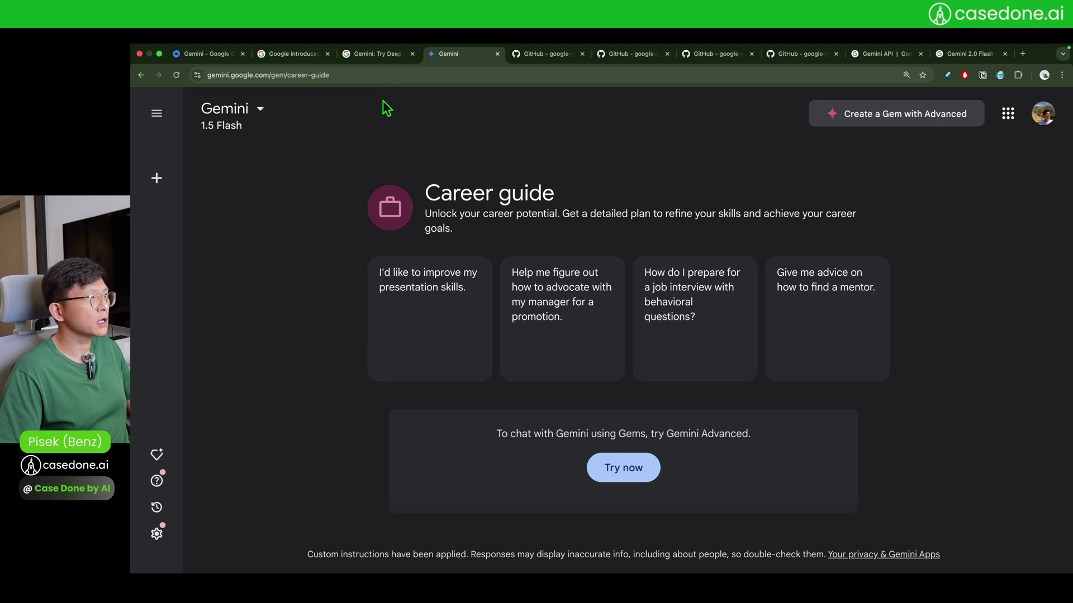
click(257, 124)
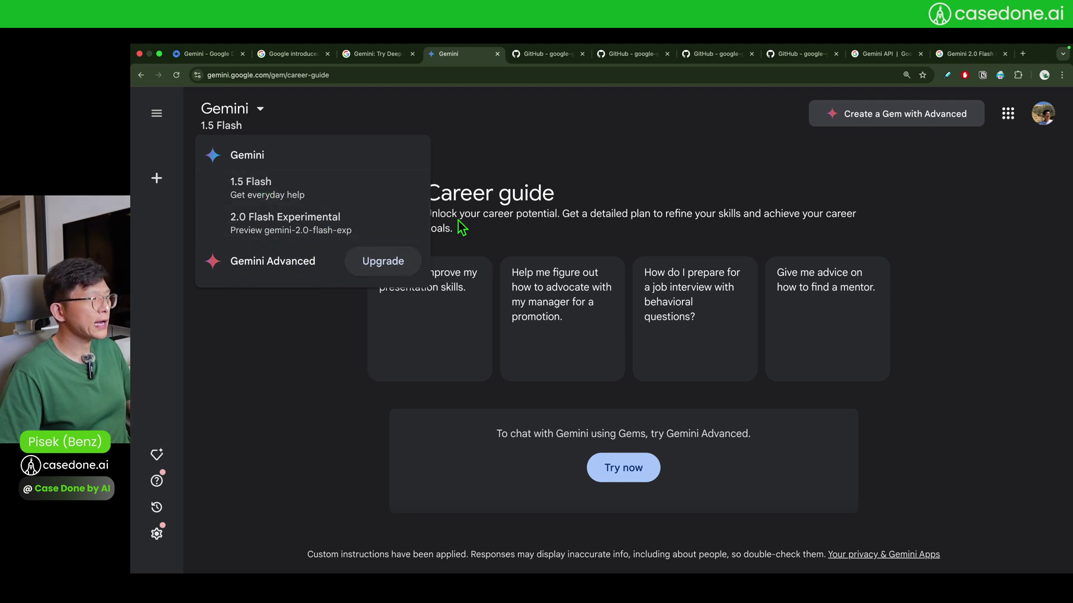
click(658, 192)
Follow the offer to create a Gem with Advanced, review the Google One AI Premium plan, and close that page.
click(860, 121)
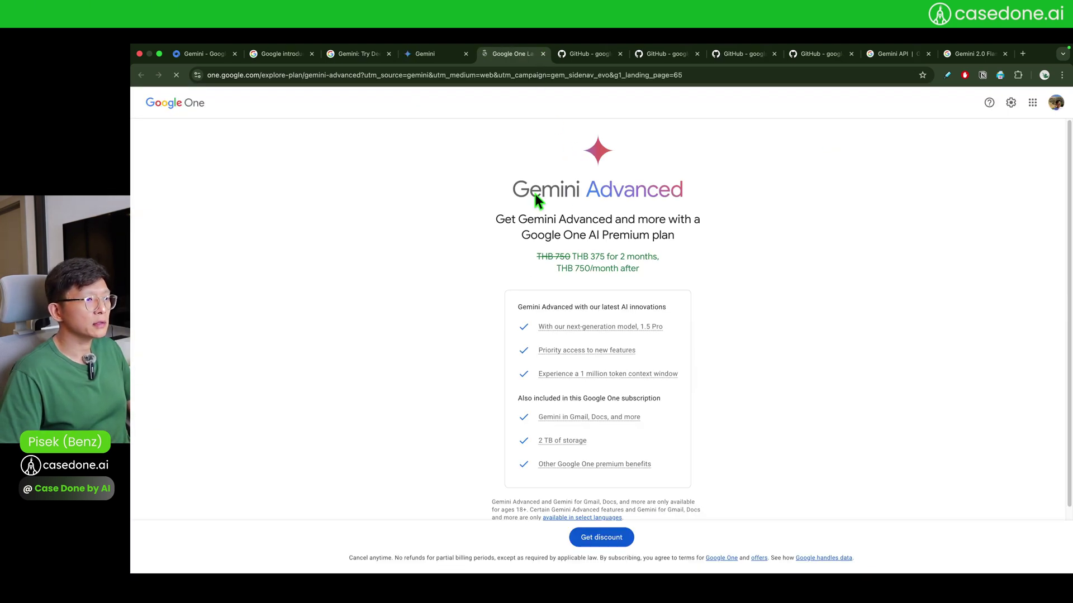
scroll(550, 197, down, 1)
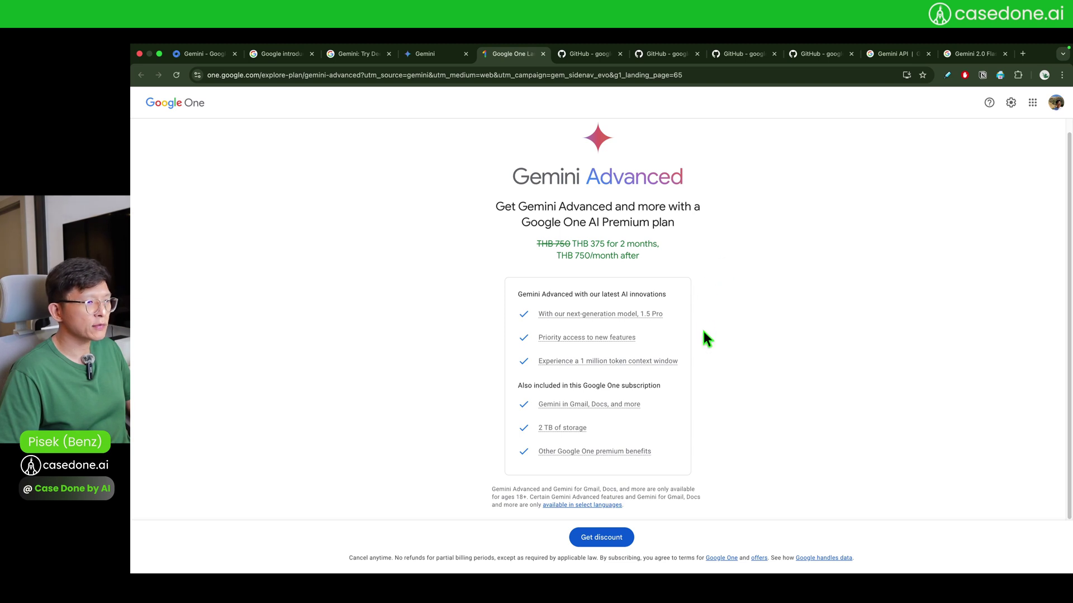
click(542, 54)
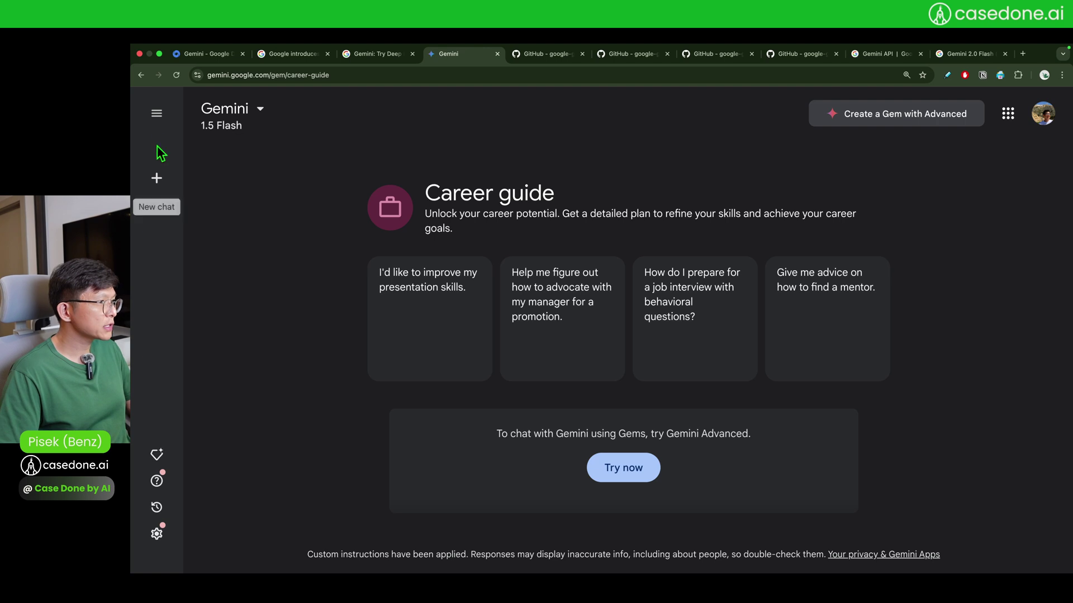
Expand Gemini's sidebar to show recent chats and look through the settings options.
click(156, 114)
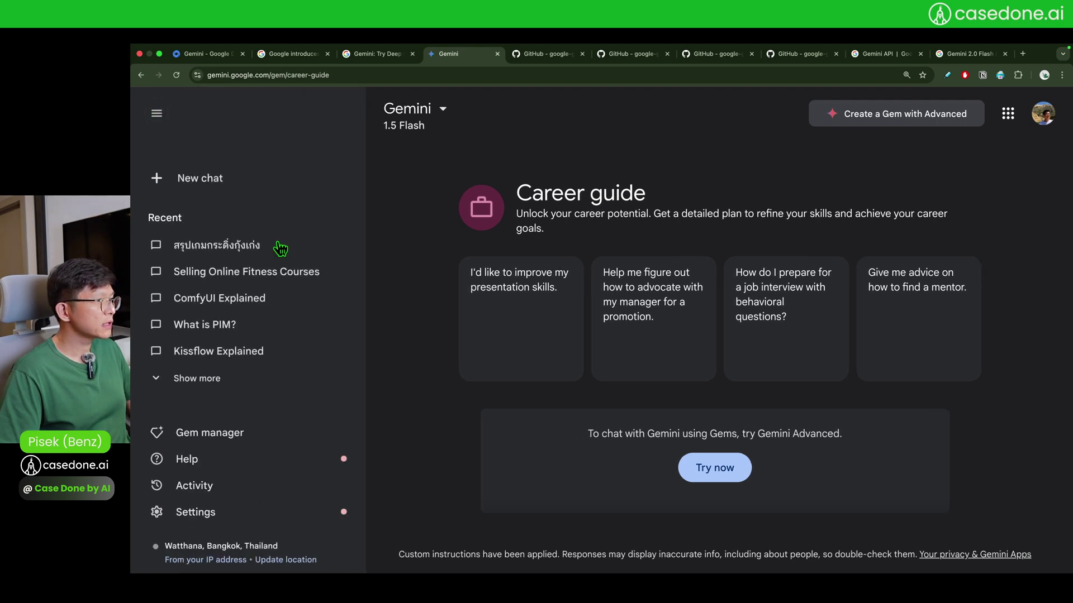
mouse_move(353, 314)
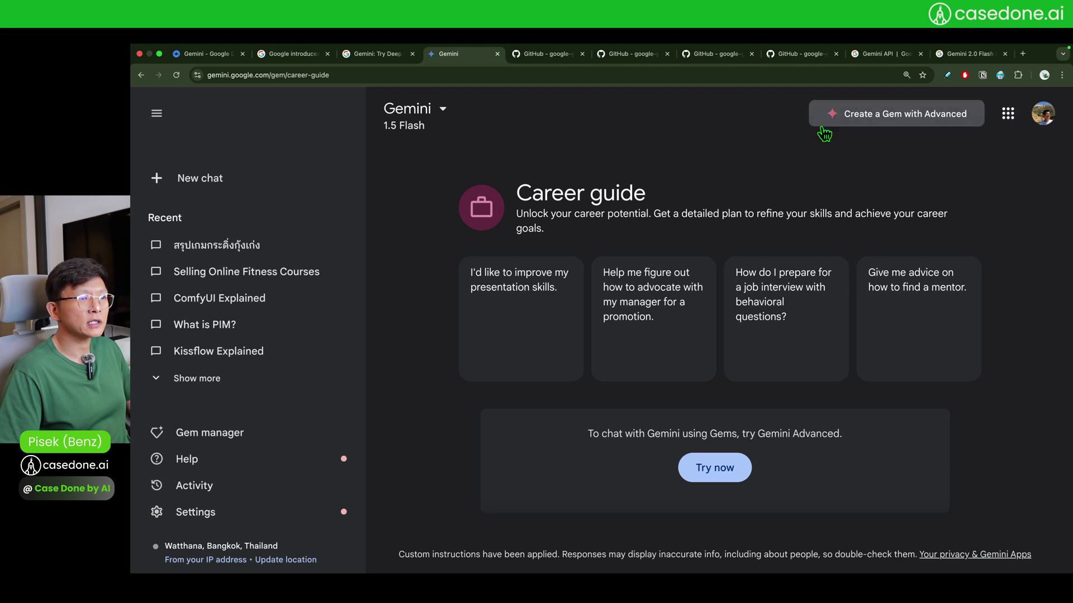
click(268, 510)
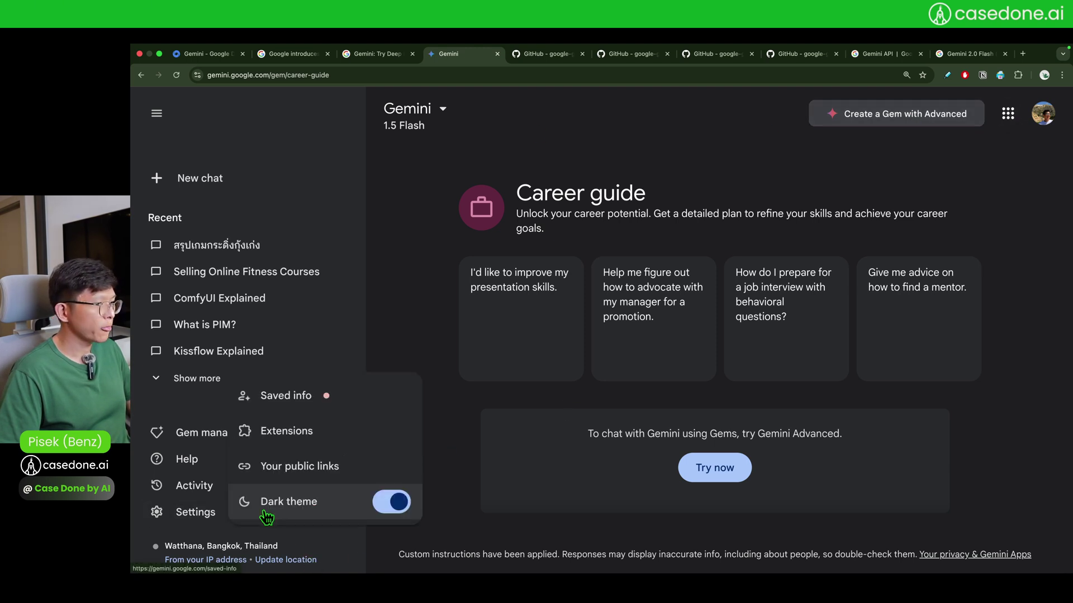
click(477, 180)
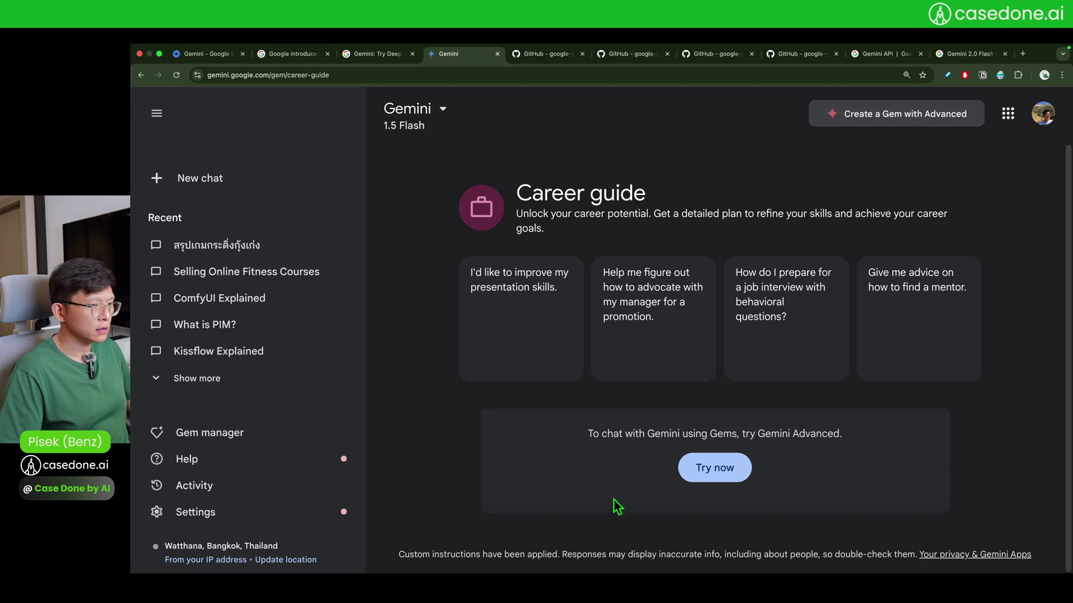
Close the Gemini web app and return to the article's paragraph on Deep Research rolling out in Gemini Advanced.
click(497, 54)
click(390, 56)
scroll(749, 405, down, 15)
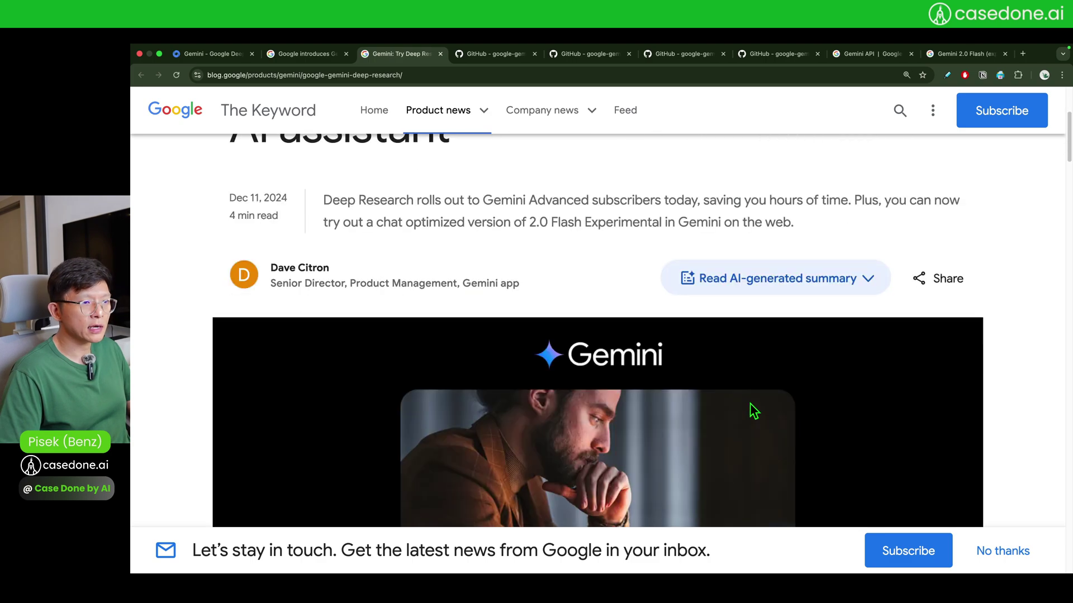
scroll(746, 401, down, 10)
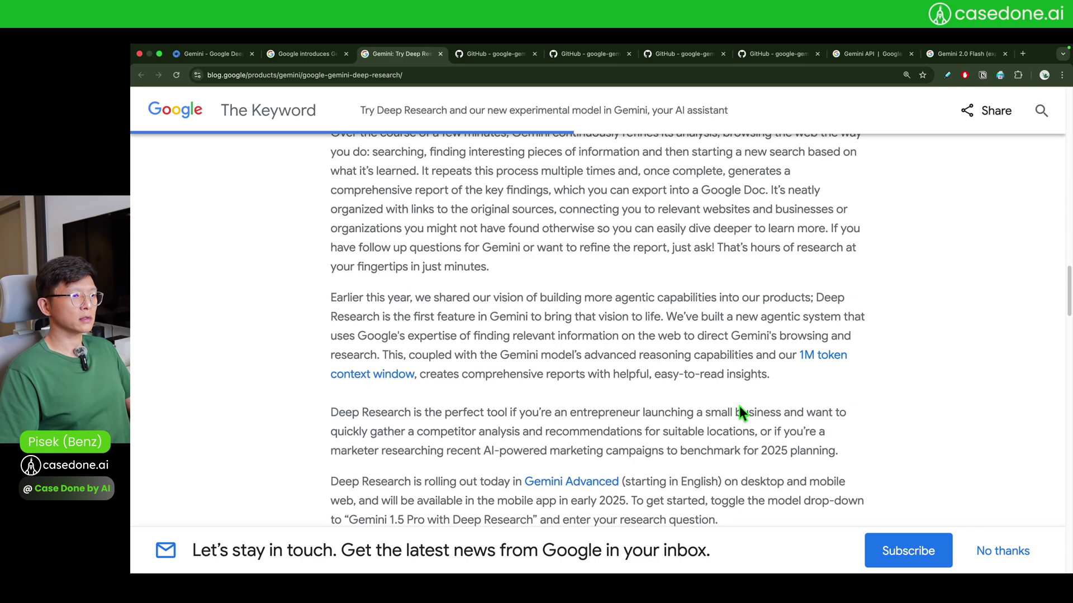
Open the article's Gemini Advanced link in a separate tab, follow the one-month free trial offer, and review the plan details.
super+click(571, 484)
click(457, 51)
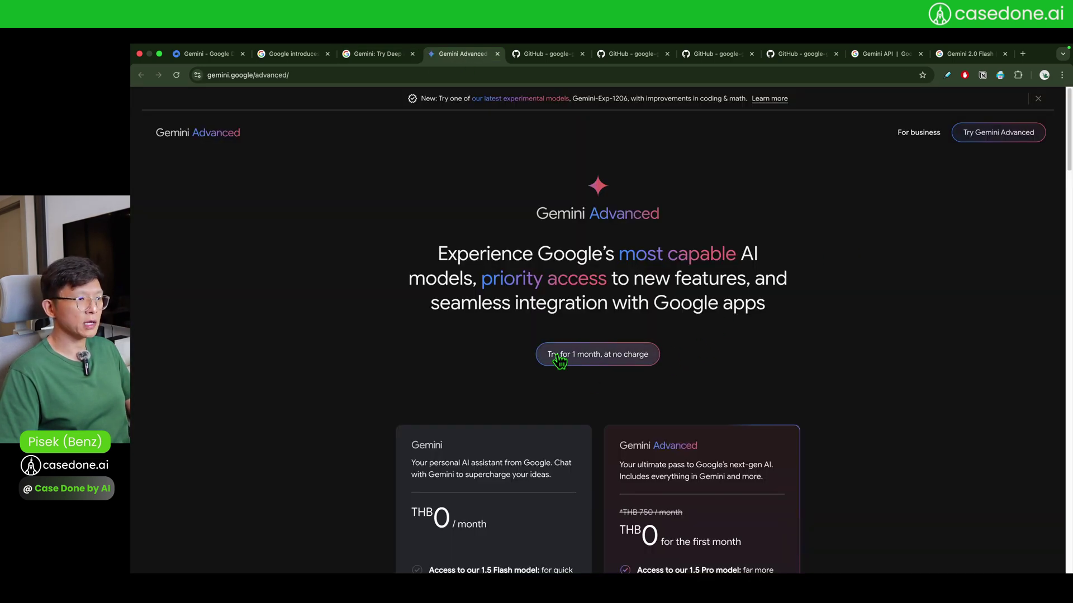
click(562, 362)
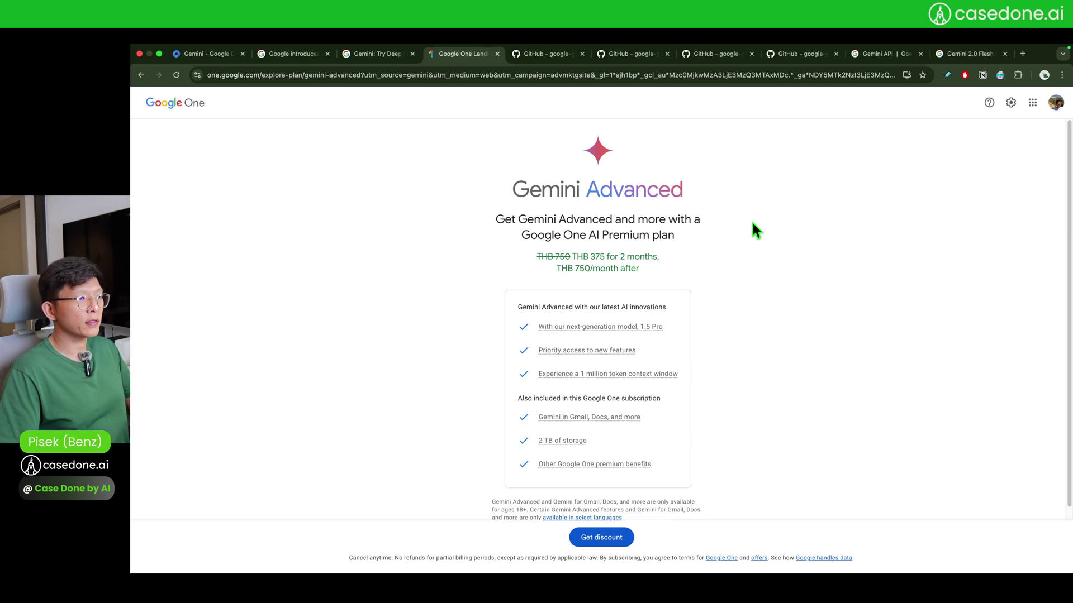
scroll(751, 223, down, 1)
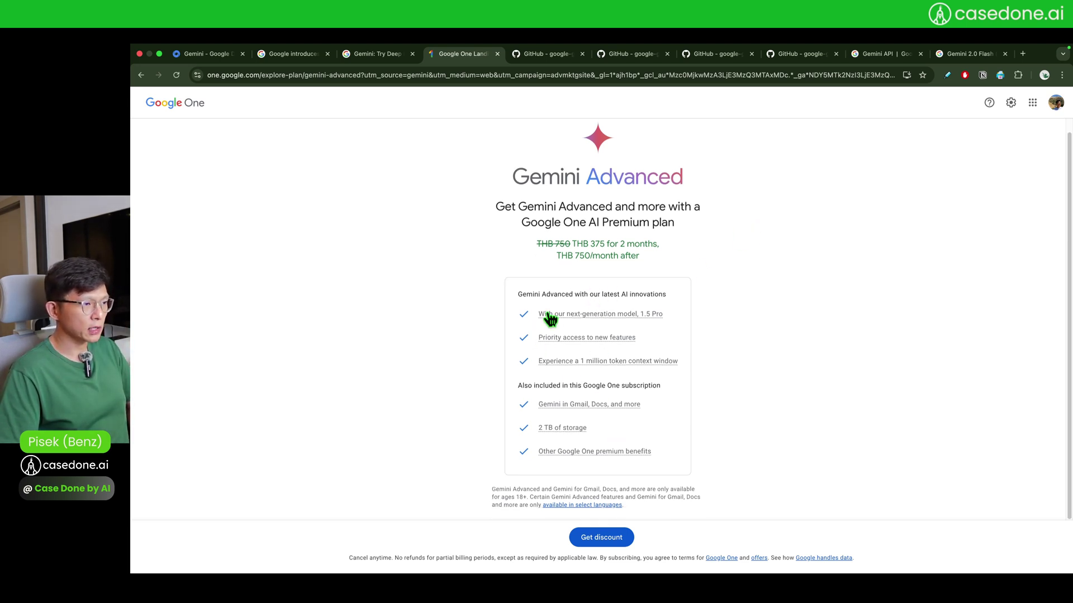
Check the discounted plan's checkout, dismiss it, and try switching to the Case Done by AI brand account.
click(603, 540)
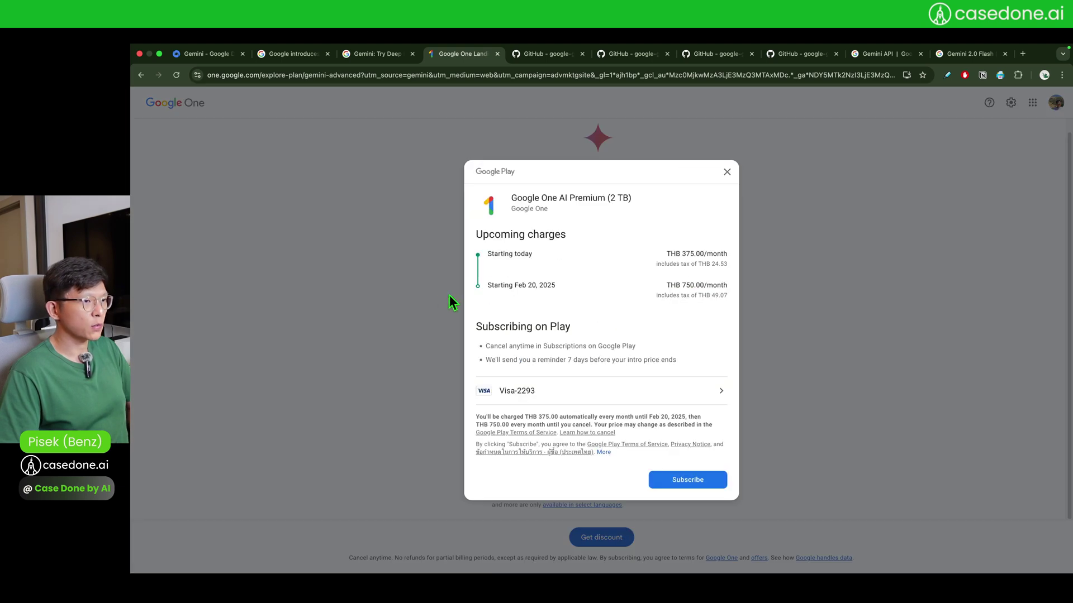
click(726, 173)
click(1056, 102)
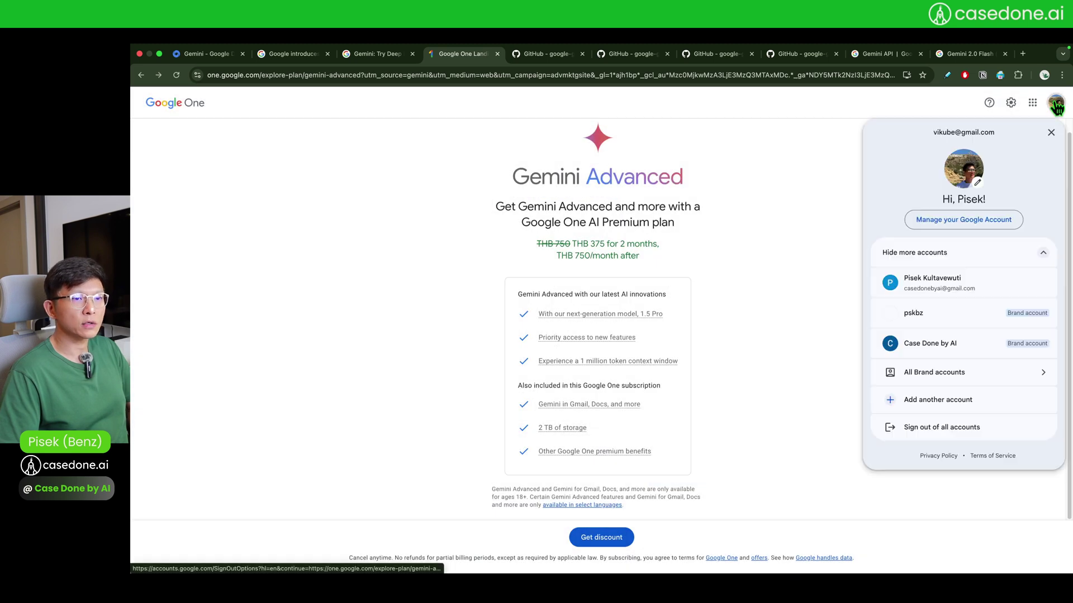
click(936, 343)
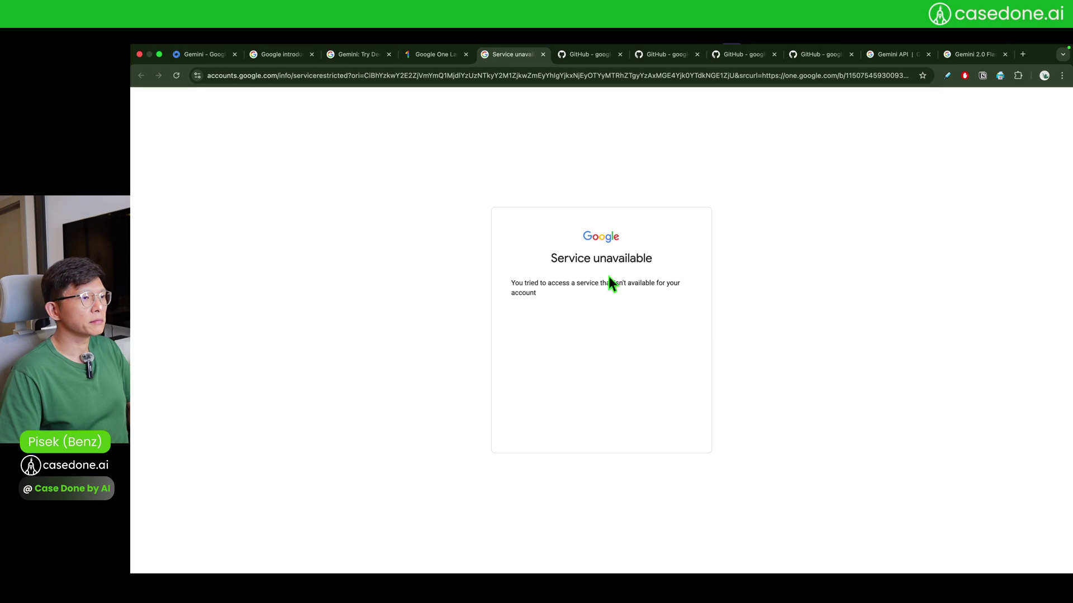
click(544, 54)
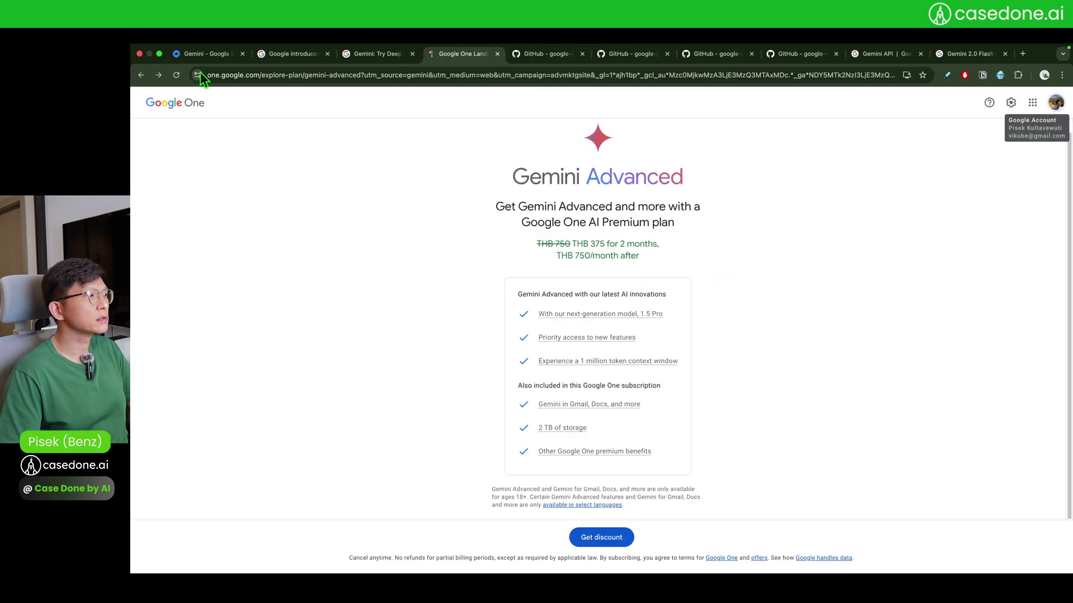
Sign out of all Google accounts and sign in again with the channel's own account.
click(1055, 104)
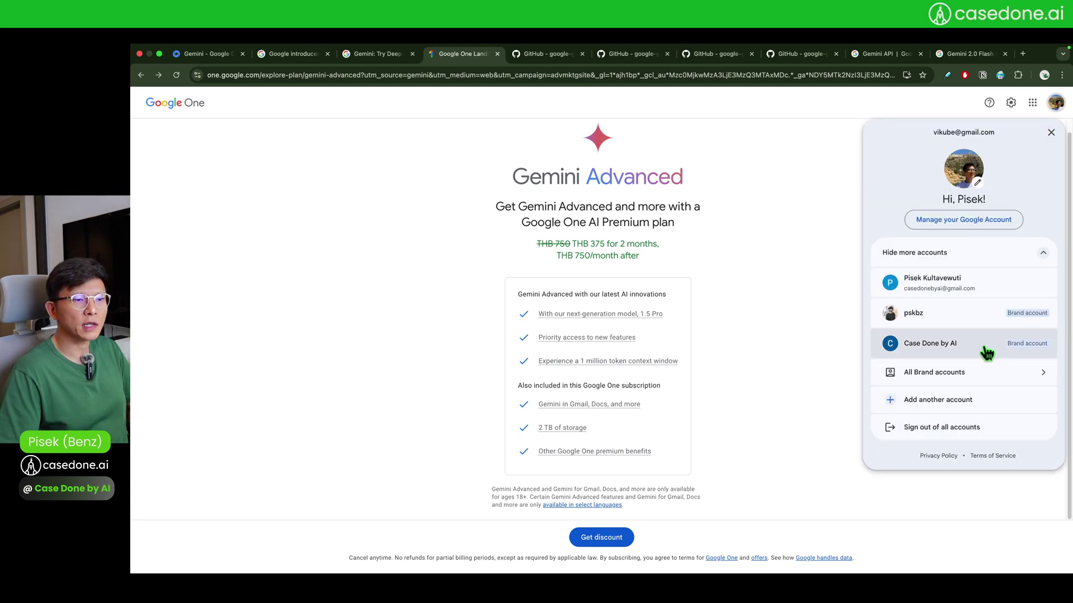
click(939, 429)
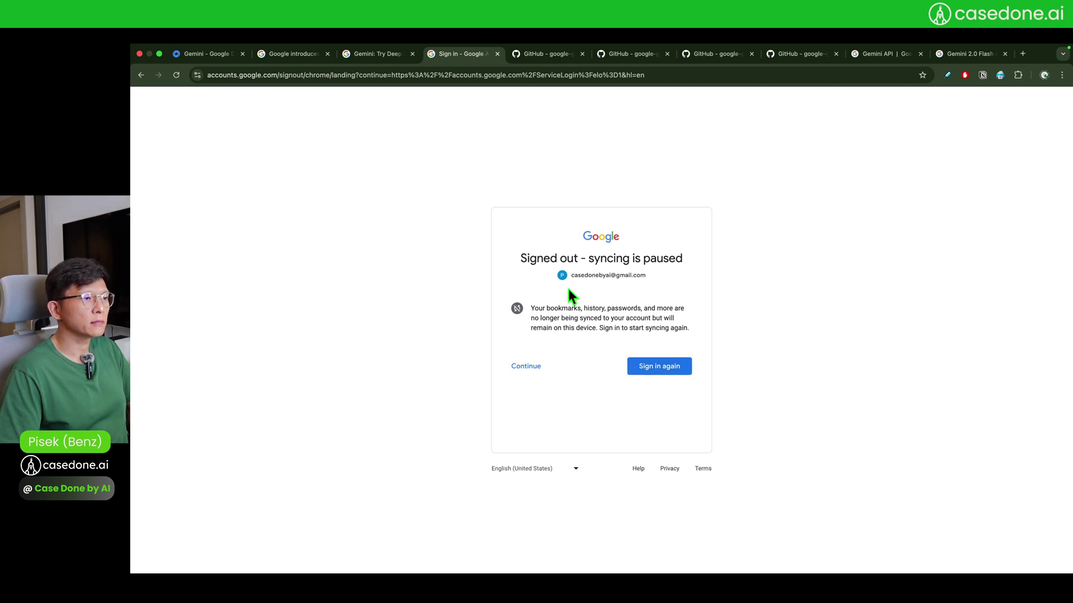
click(666, 376)
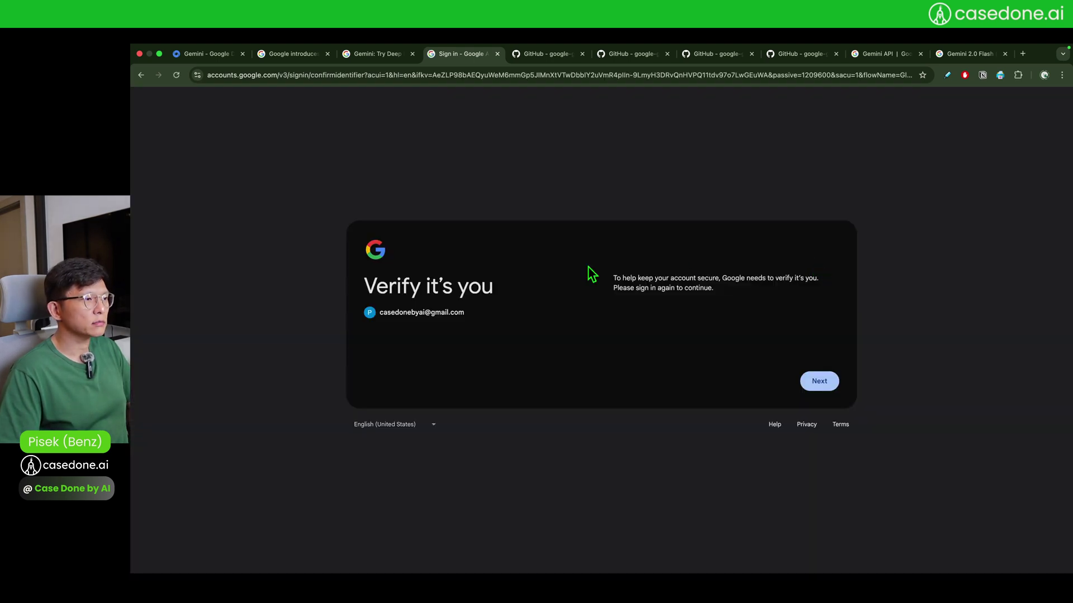
click(822, 384)
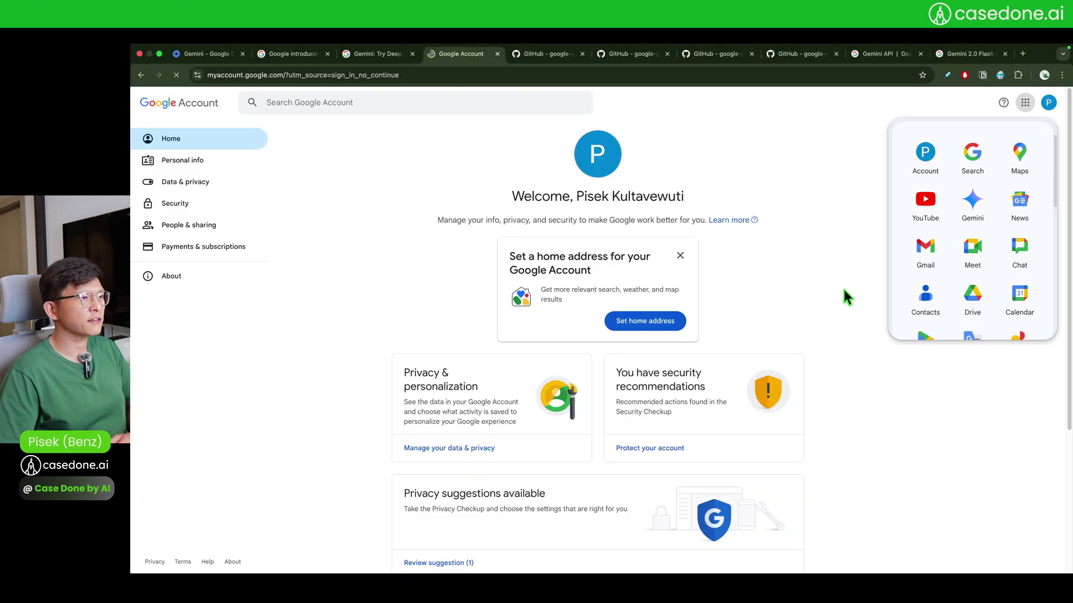
Start a chat with Gemini from the DeepMind Gemini 2.0 page and accept trying the 2.0 Flash Experimental model.
click(209, 54)
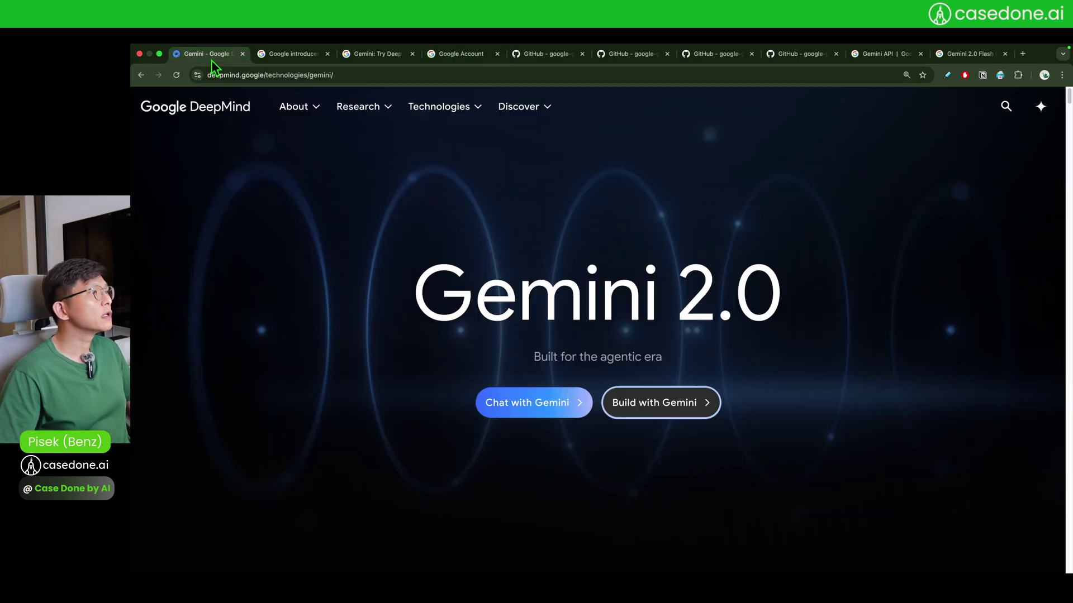
click(535, 402)
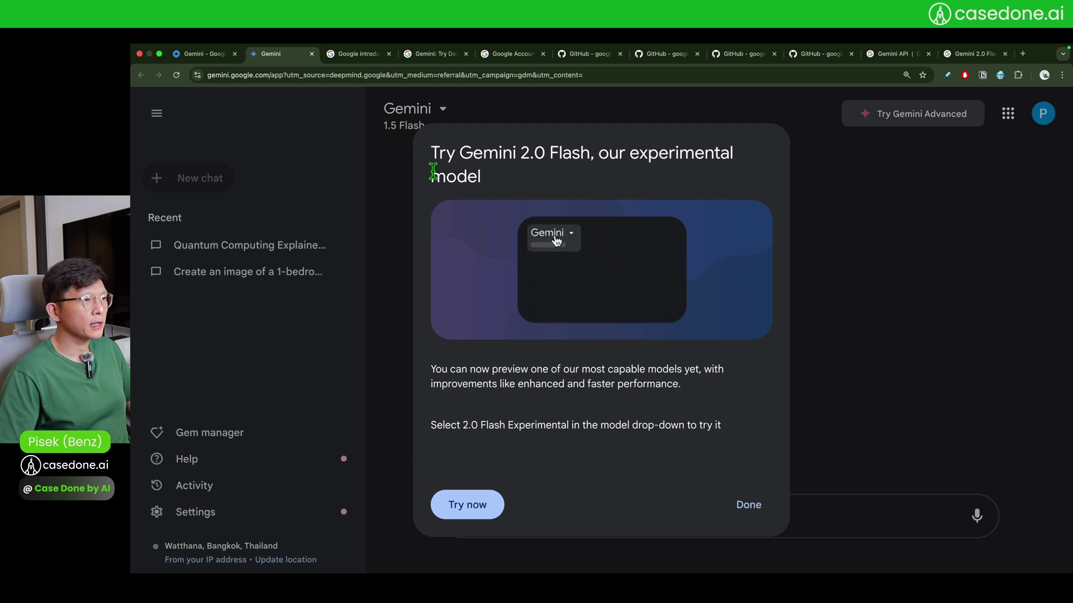
click(467, 506)
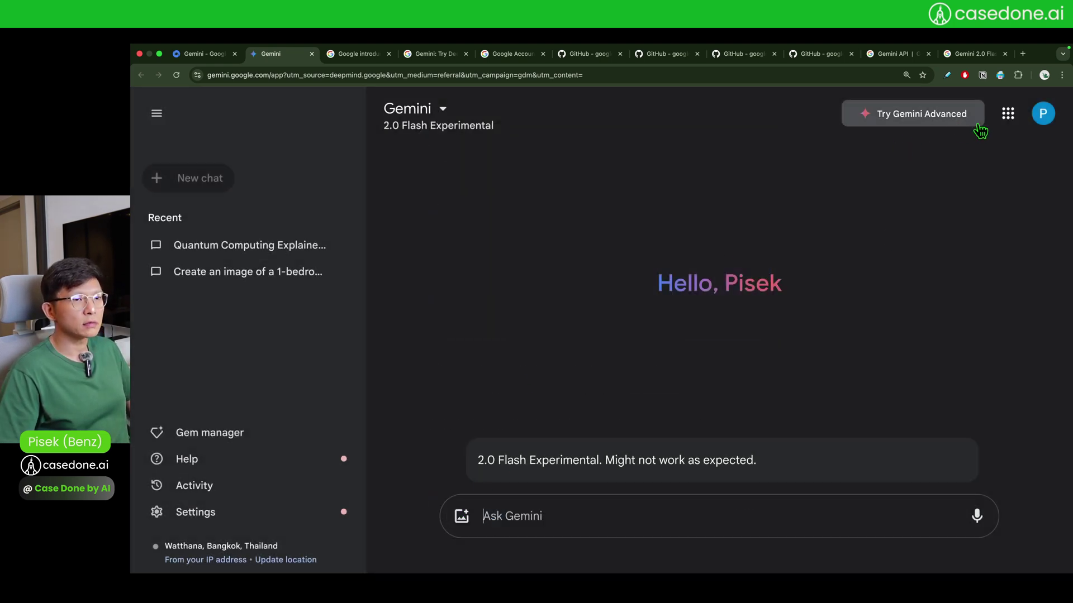
Subscribe to the Google One AI Premium plan with the one-month free trial and continue to Gemini Advanced.
click(948, 124)
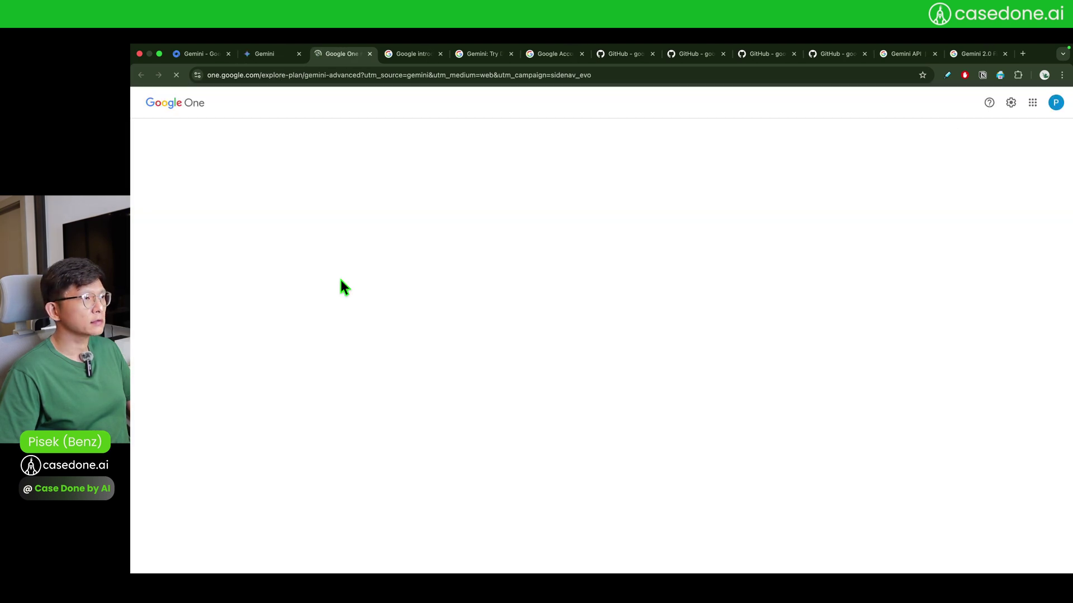
triple_click(587, 257)
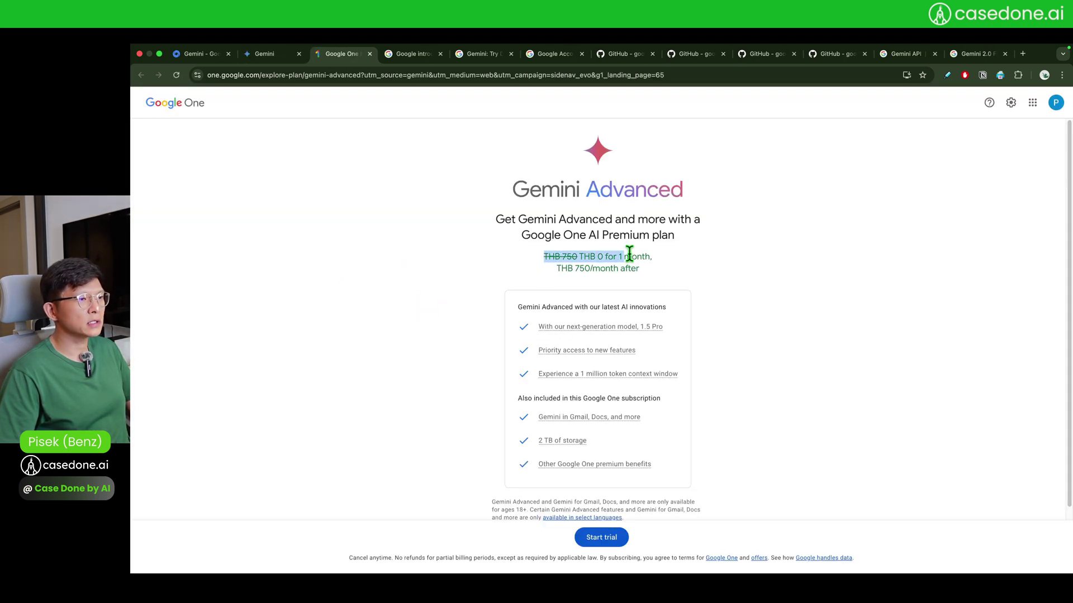
click(751, 257)
click(601, 537)
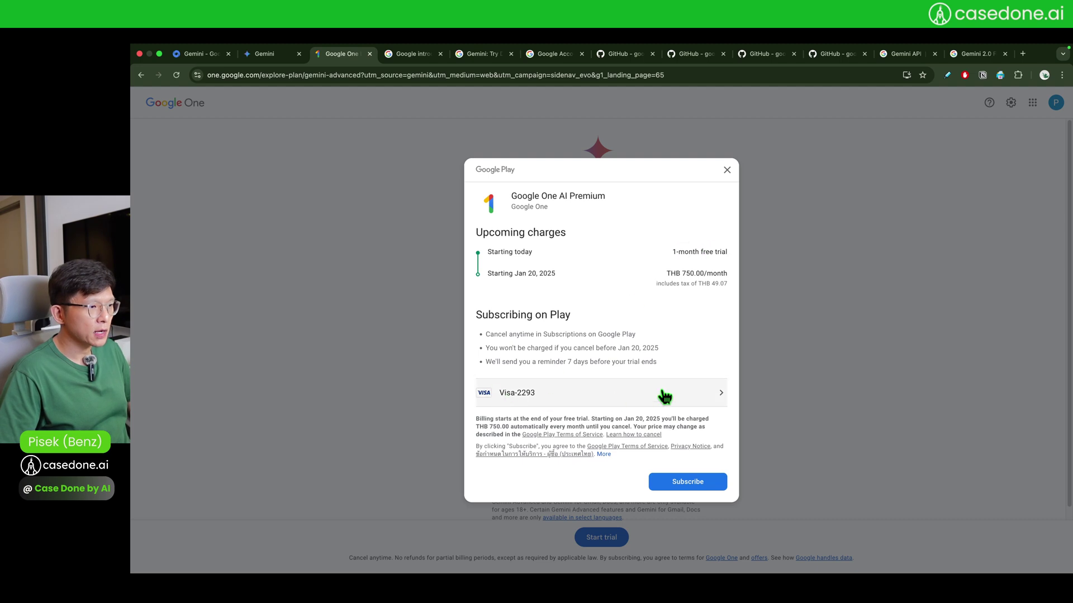
click(685, 482)
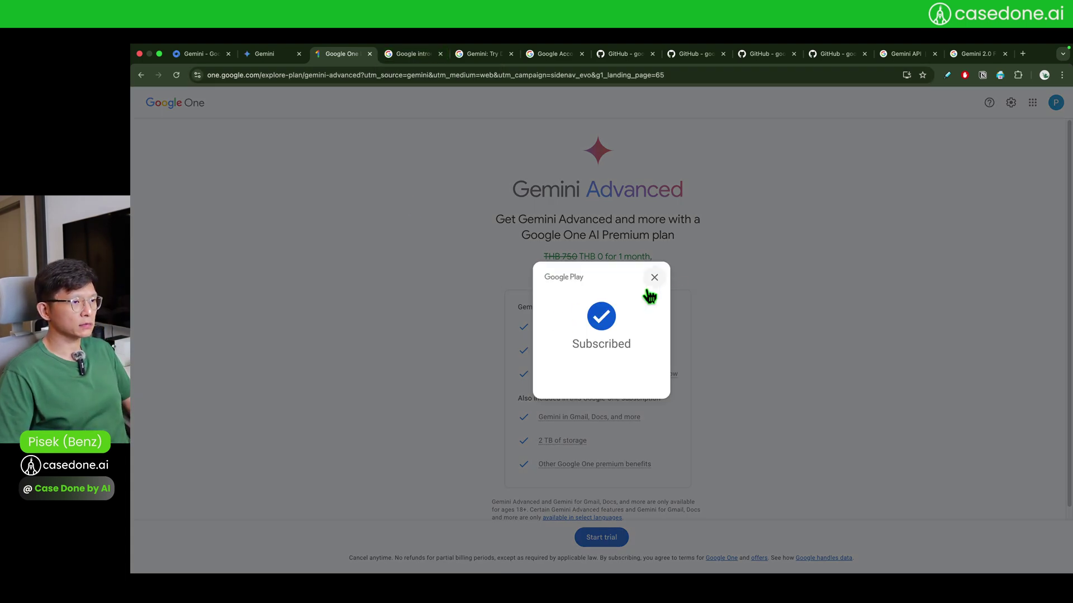
click(653, 278)
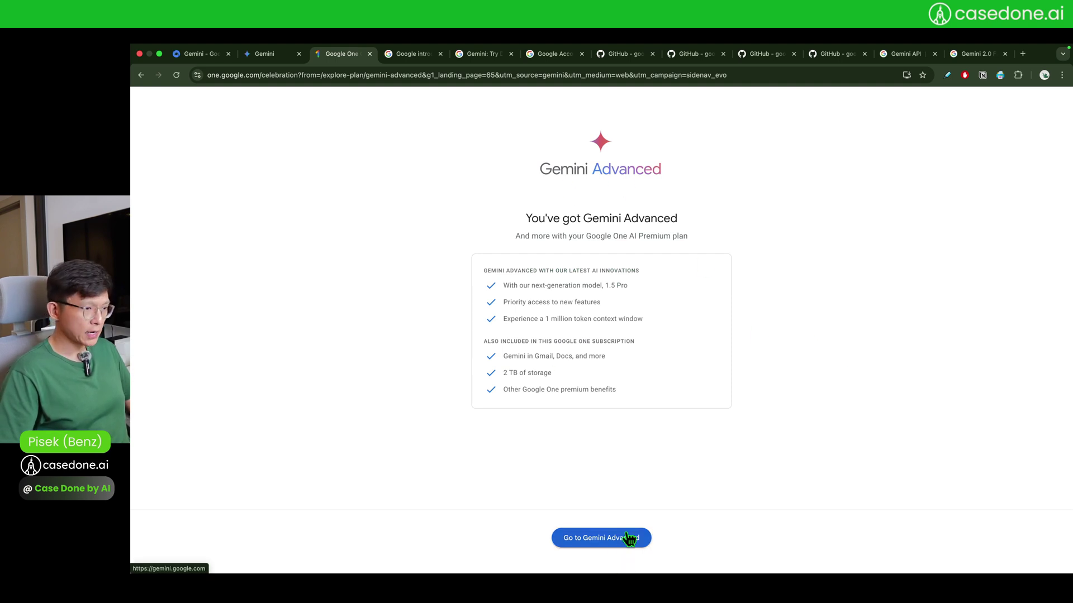
click(610, 545)
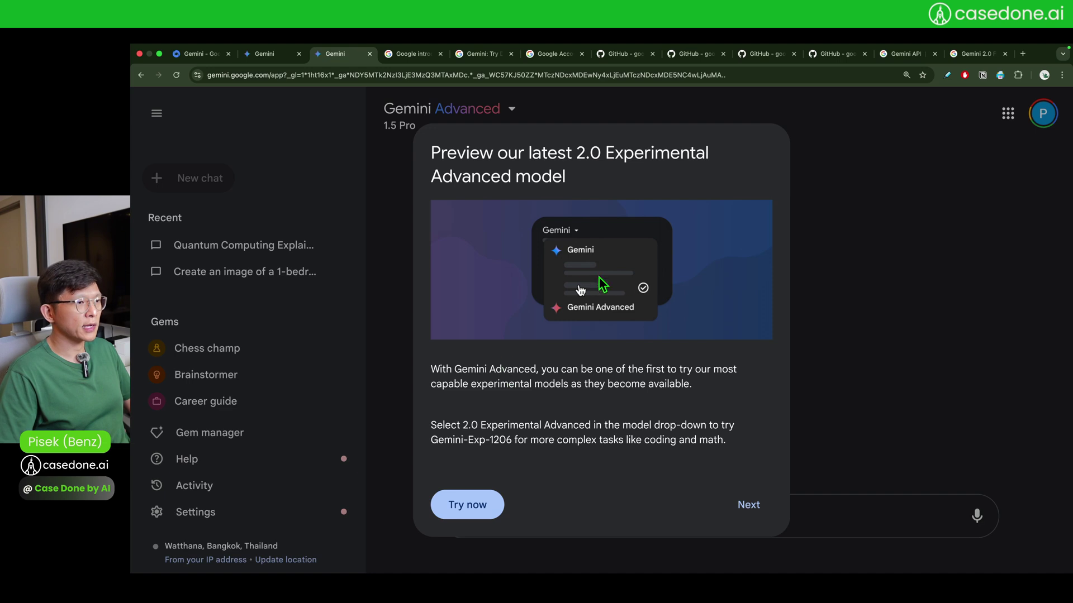
Move on to the Deep Research introduction and read how it browses the open web to produce reports.
click(750, 505)
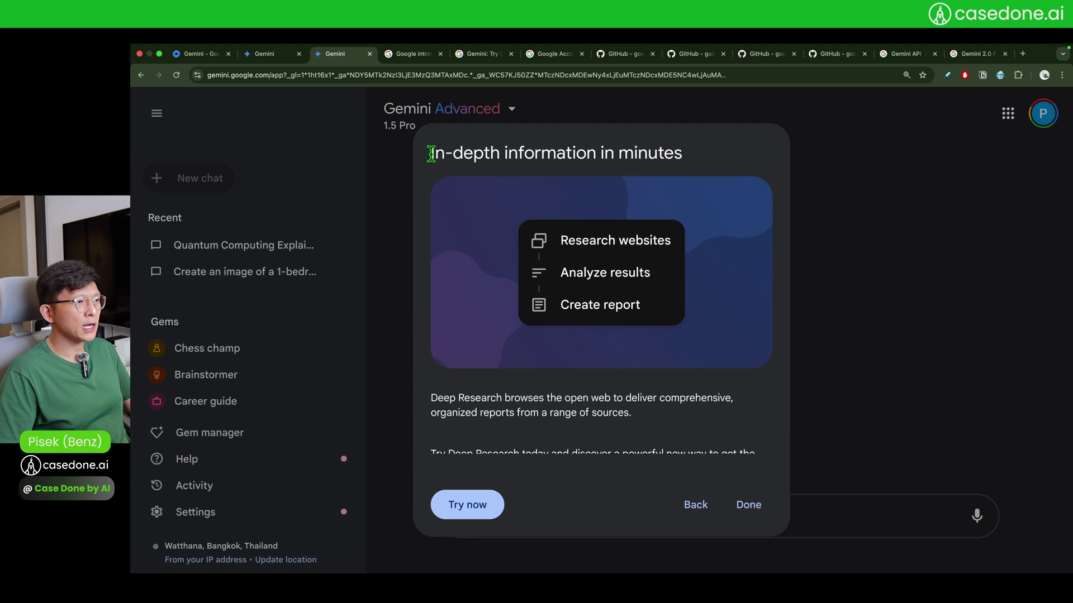
drag(429, 152, 726, 160)
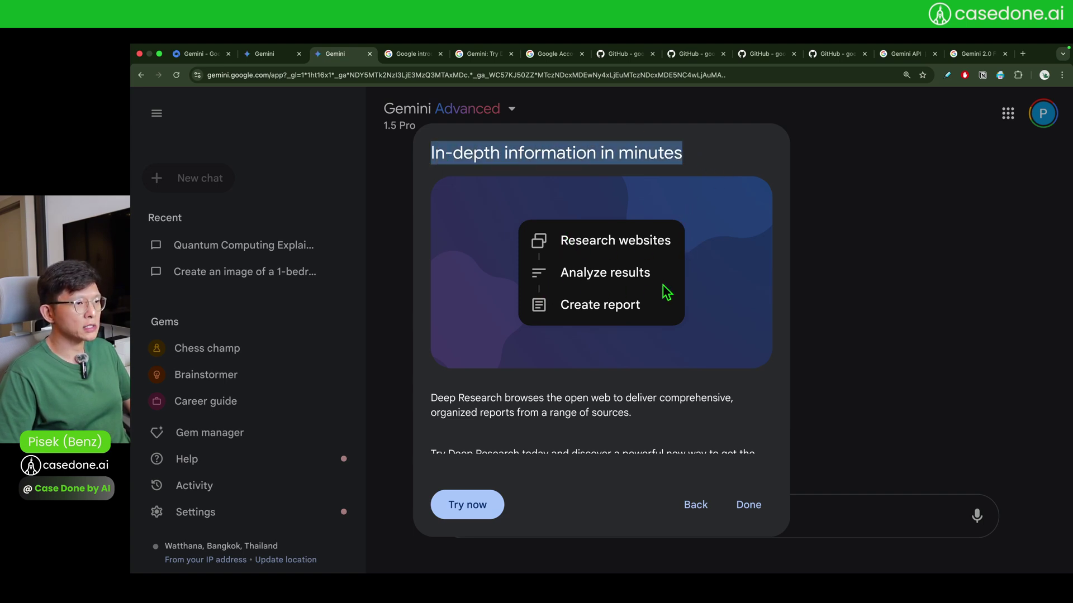
scroll(522, 394, down, 2)
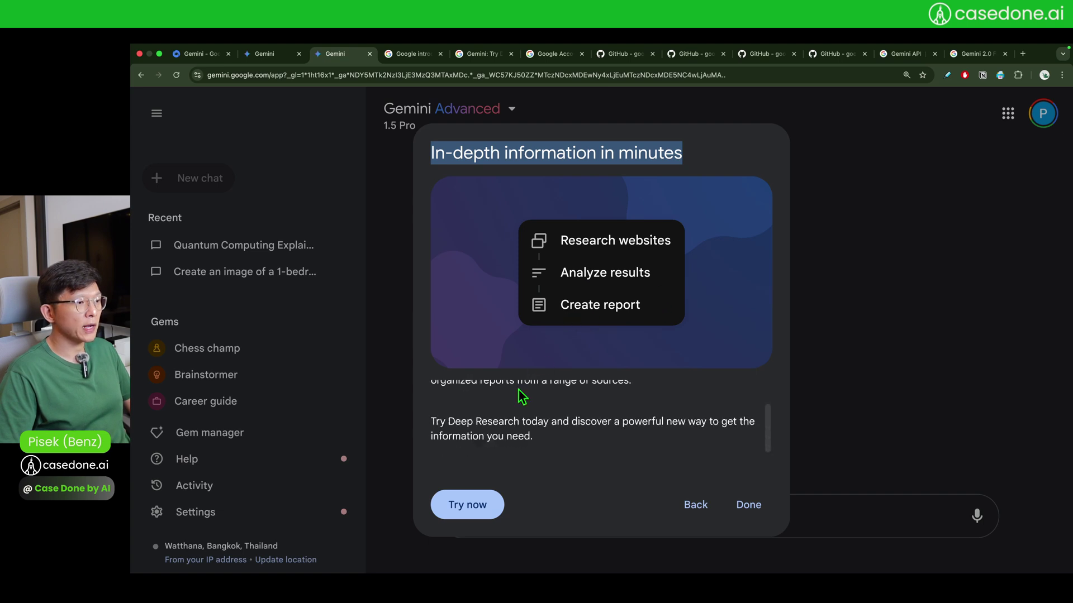
scroll(525, 396, up, 2)
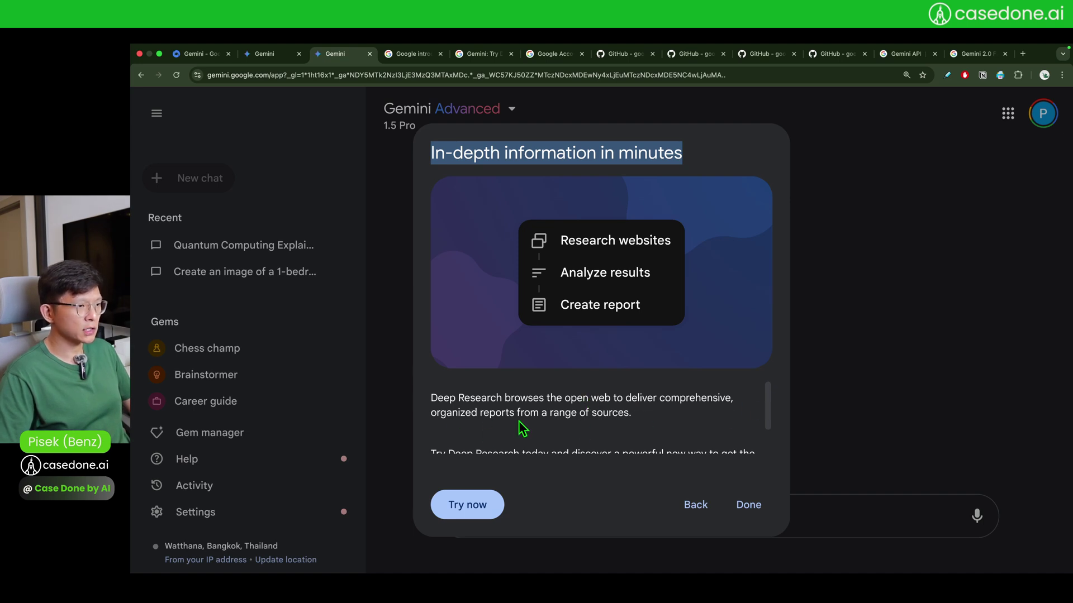
scroll(518, 422, down, 1)
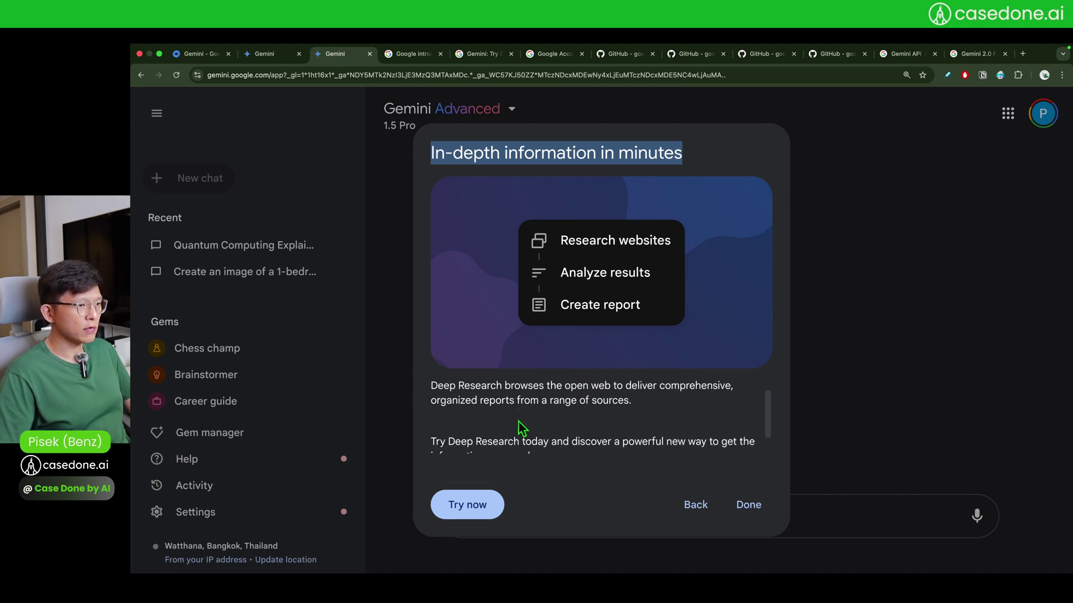
scroll(480, 433, down, 1)
scroll(536, 427, up, 2)
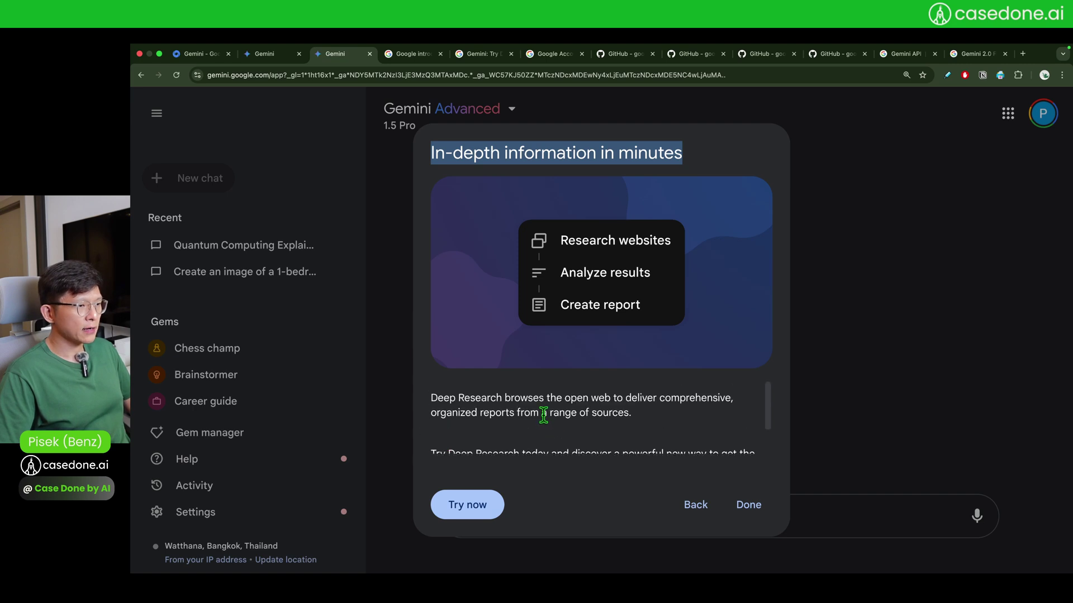
drag(548, 413, 663, 424)
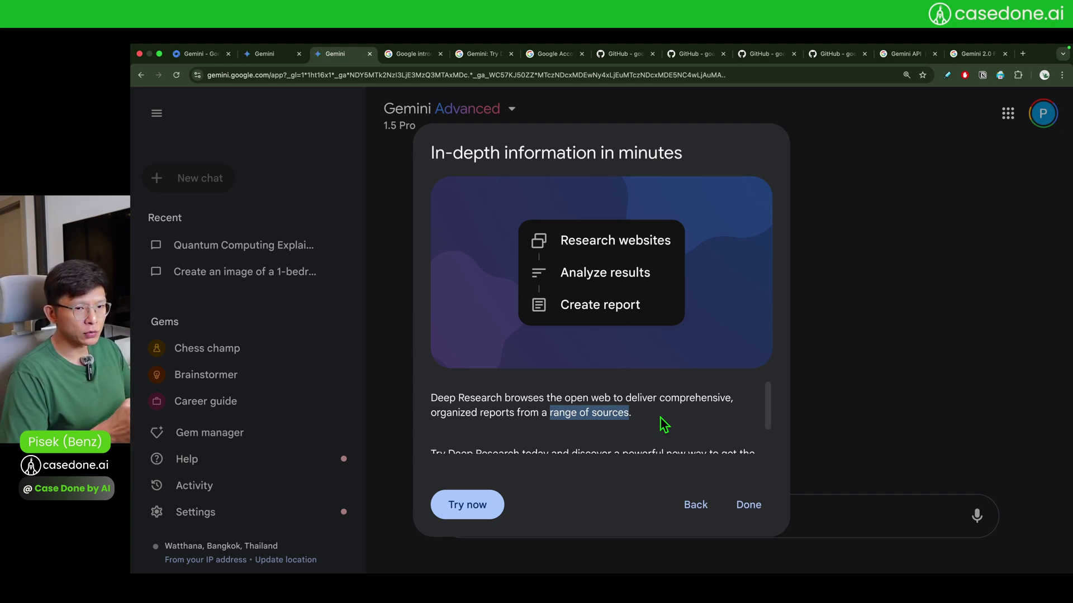
click(662, 424)
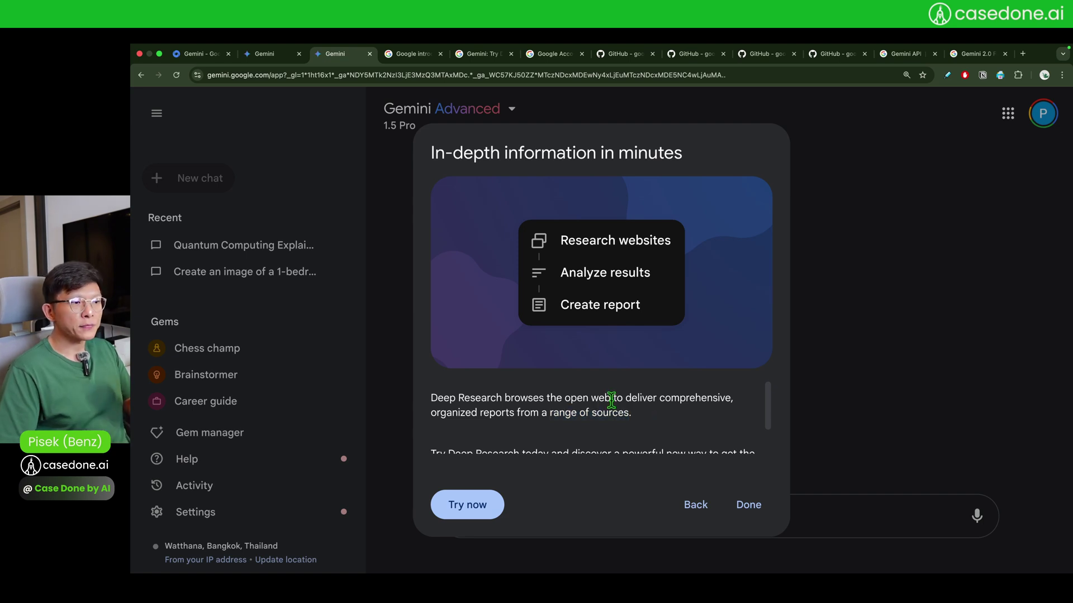
double_click(601, 400)
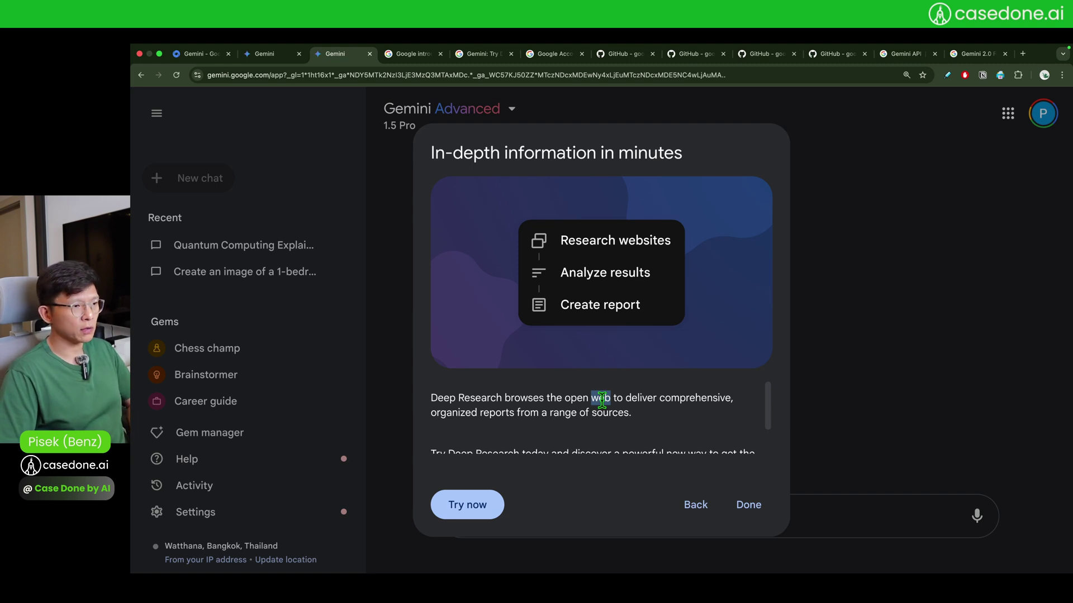
drag(563, 400, 595, 430)
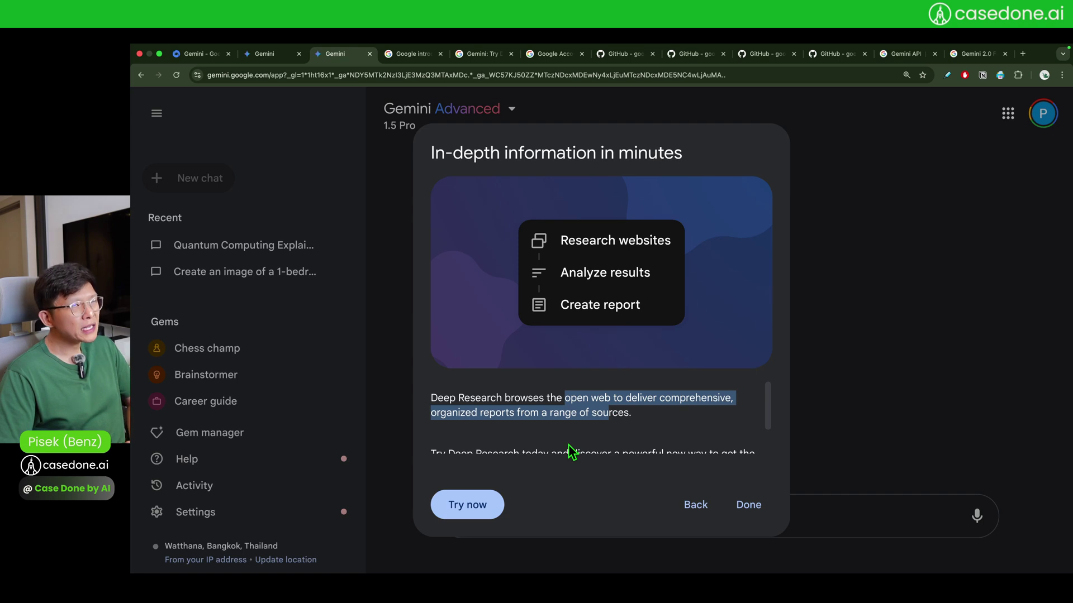
click(574, 444)
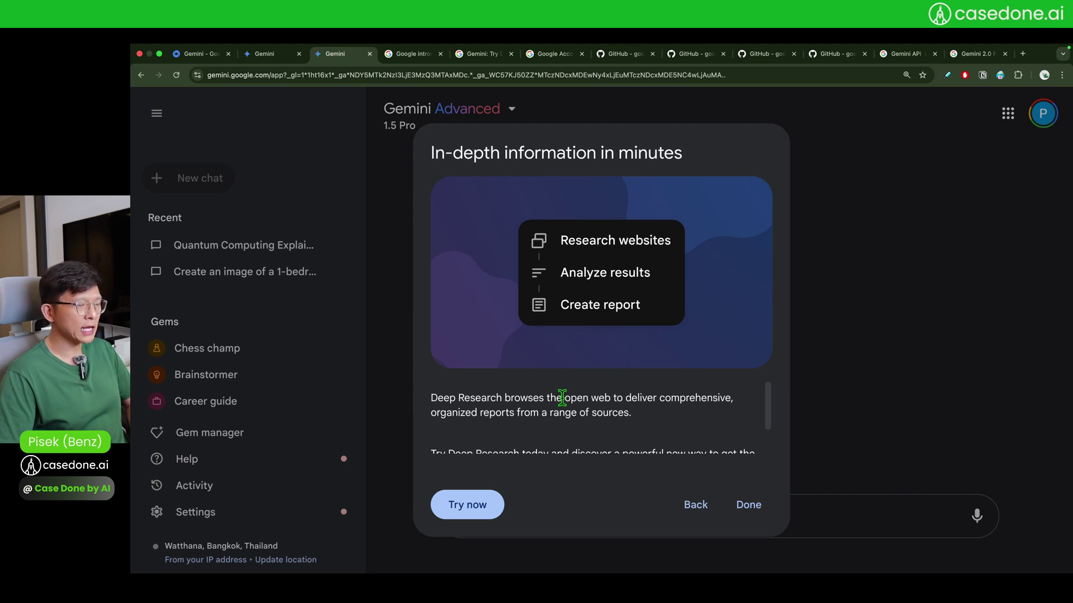
drag(567, 398, 612, 398)
click(626, 417)
scroll(627, 422, down, 1)
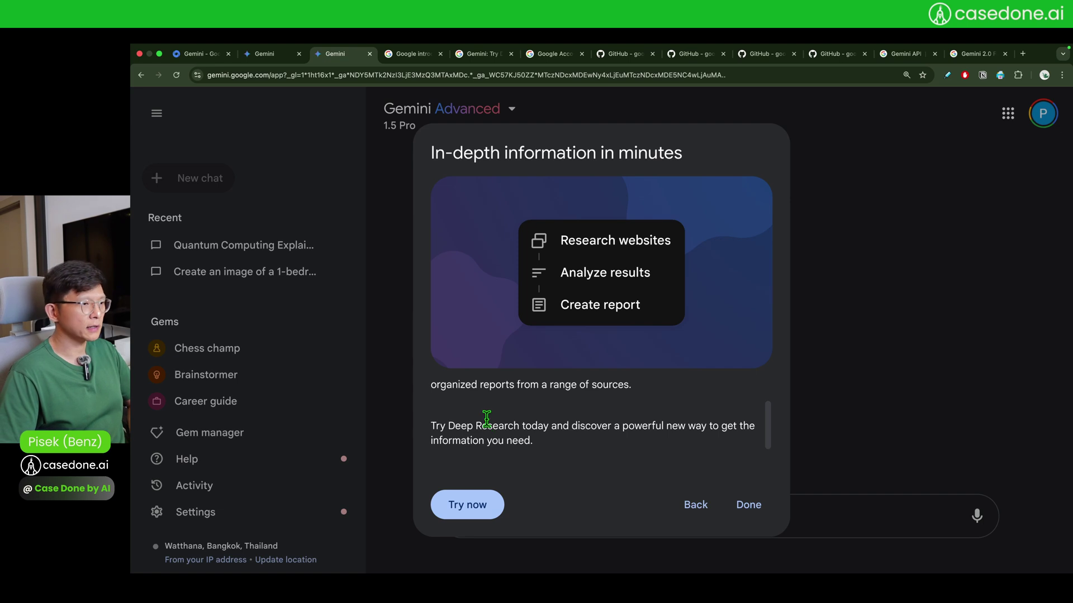
scroll(490, 423, up, 1)
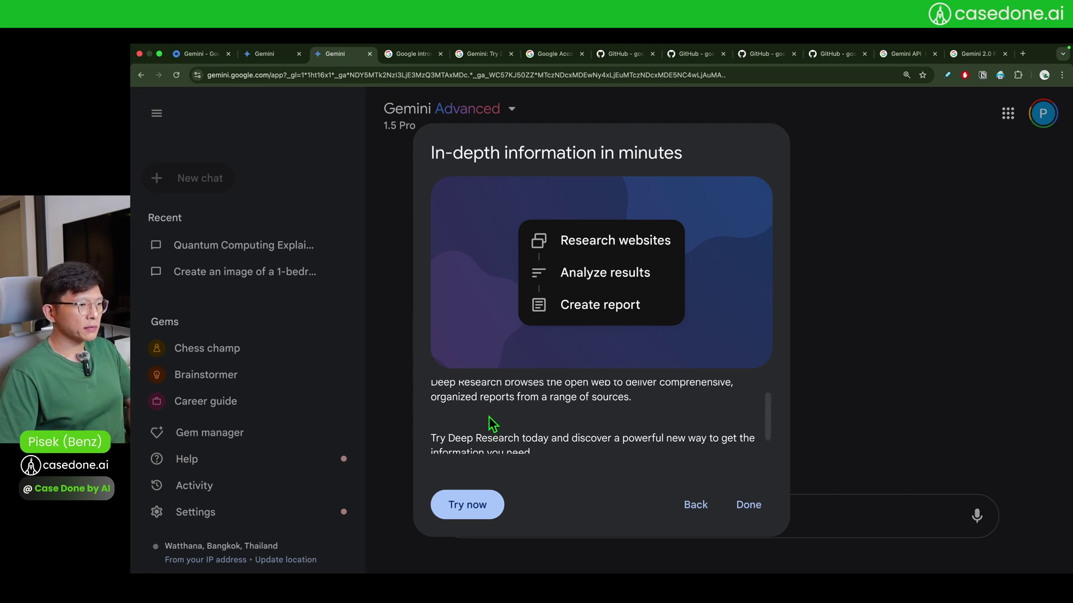
scroll(490, 423, down, 1)
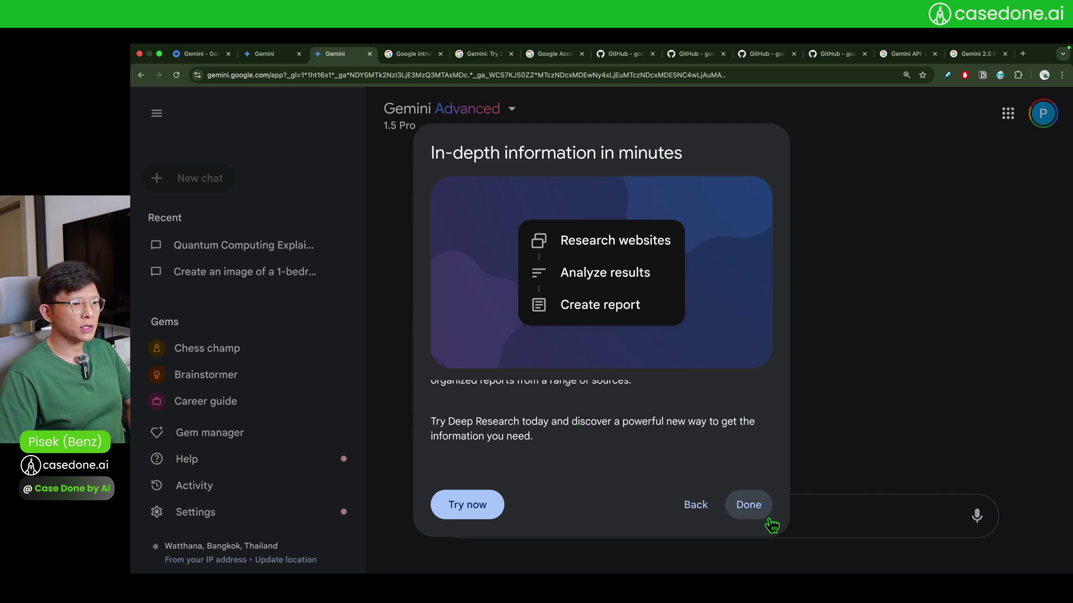
Try Deep Research and begin the prompt: "we have MLOps for a while now, but since the arrival of LLM and now even multi-modal models".
click(489, 509)
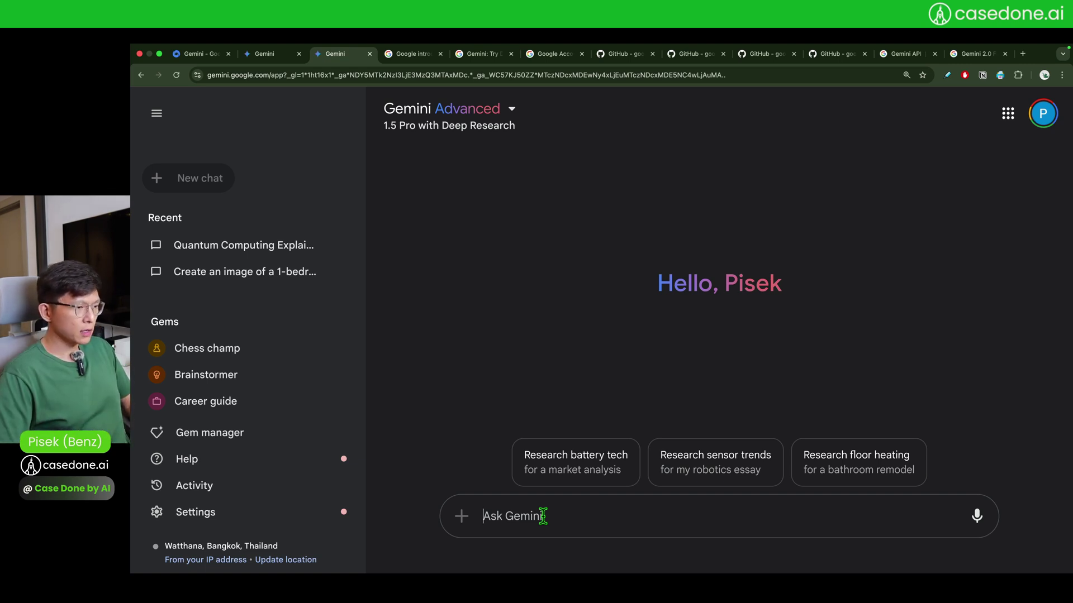
text(we )
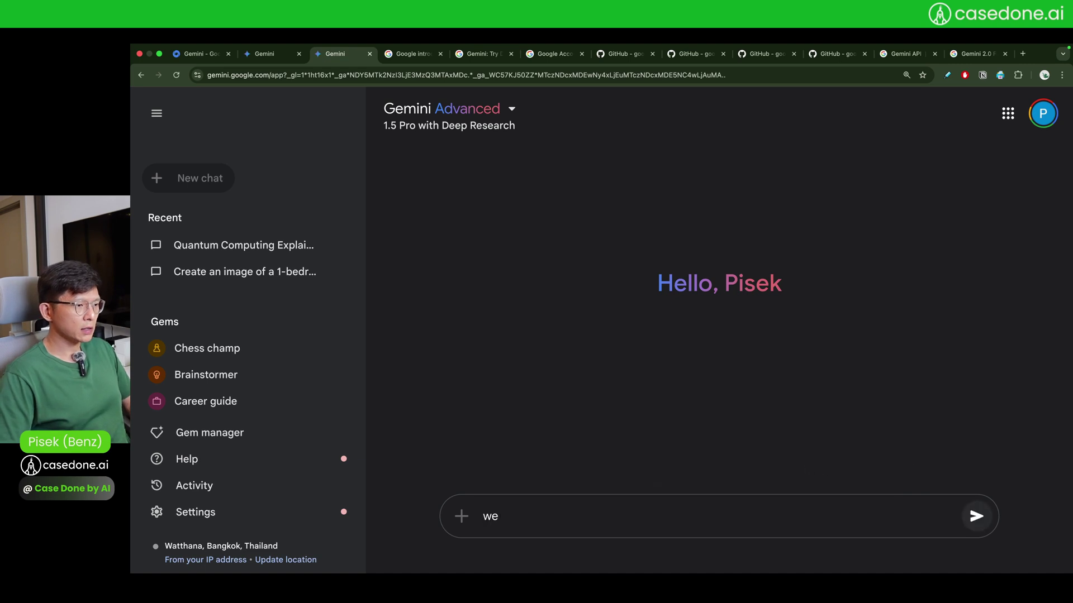
text(have ML)
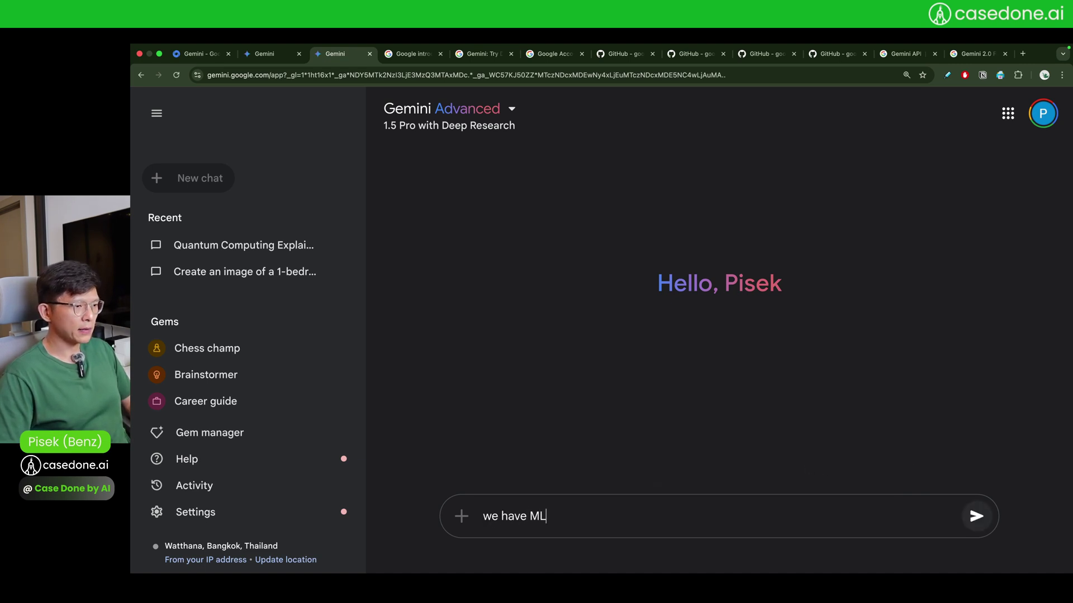
text(Ops for a while)
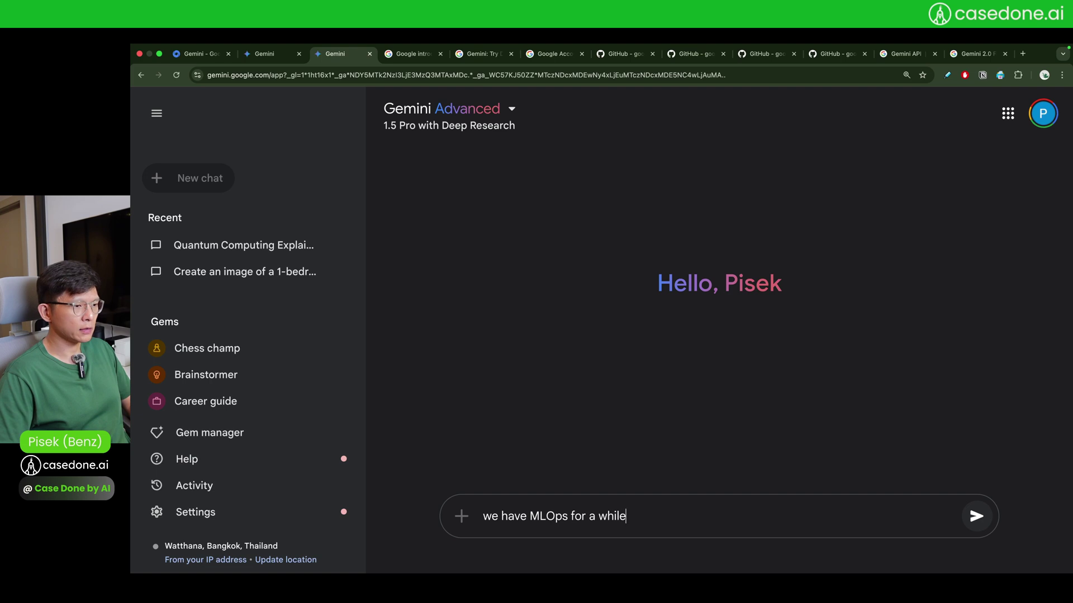
text( now, but since the arrival of)
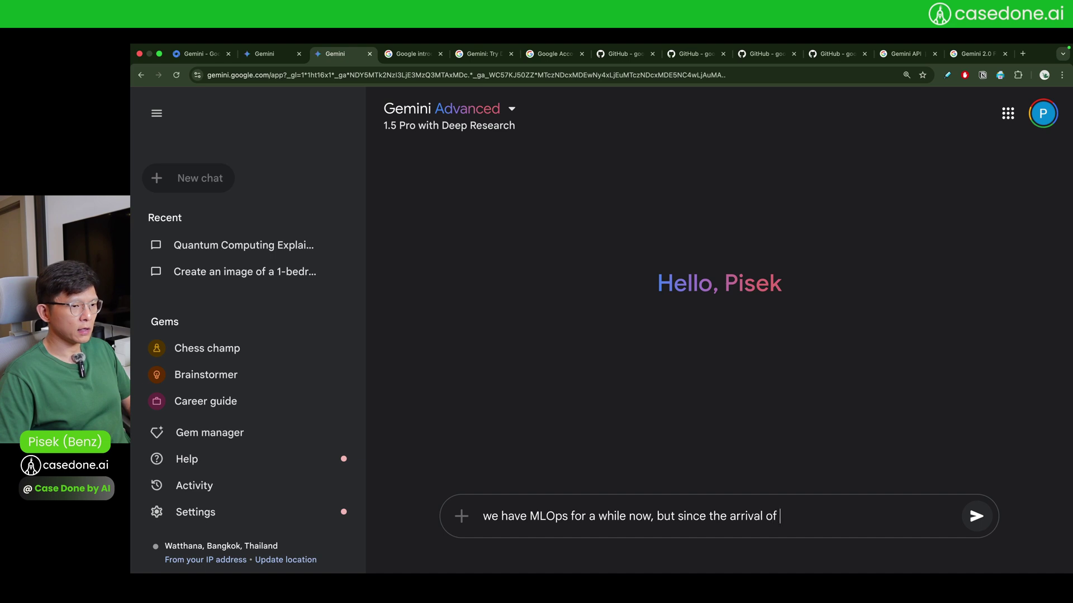
text( LLM)
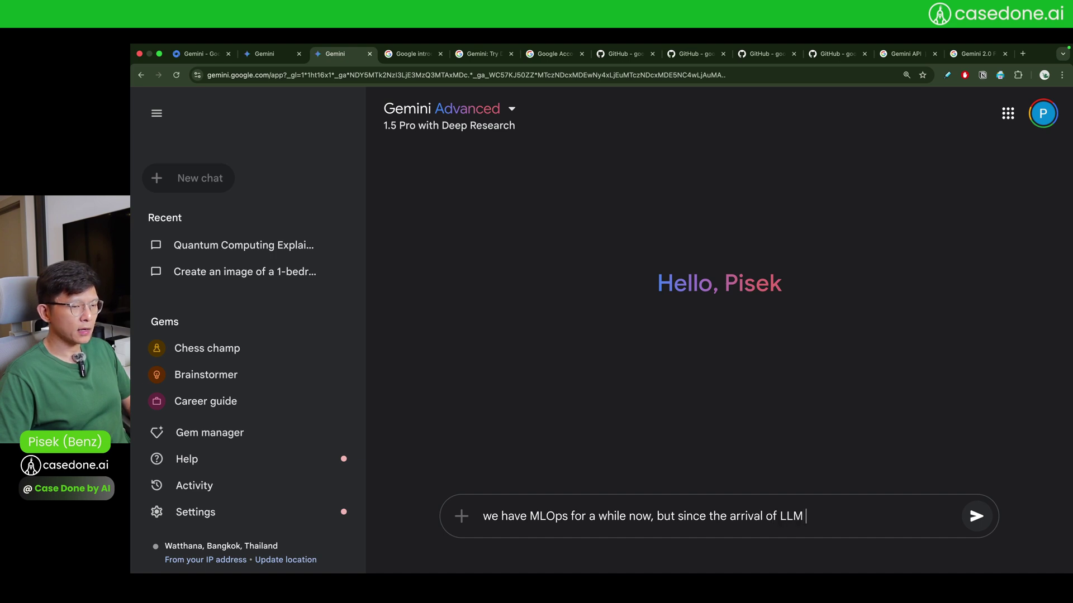
text( and now even )
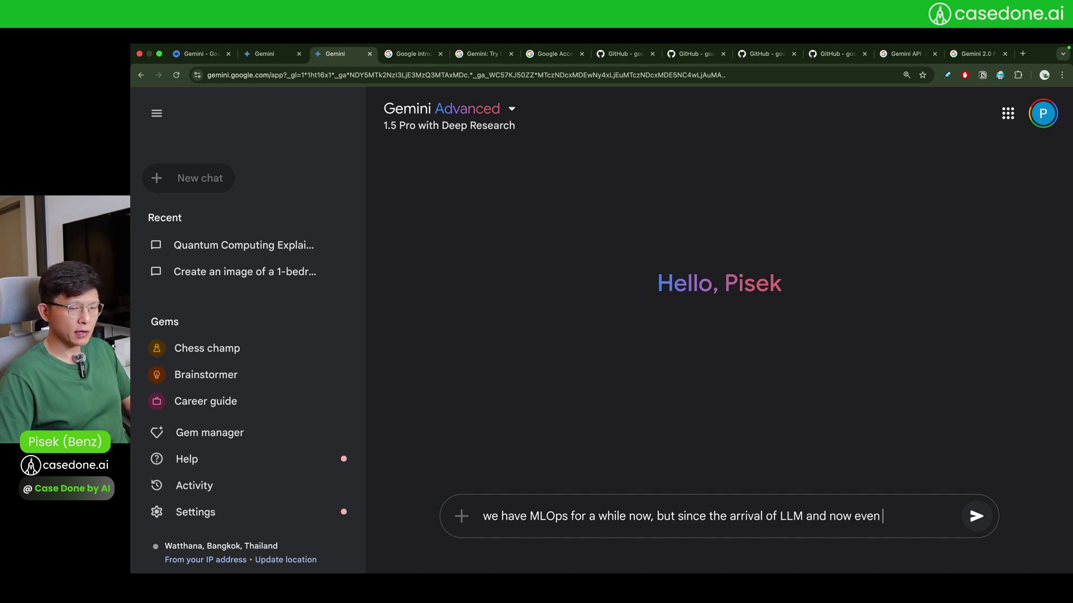
text(multi-modal )
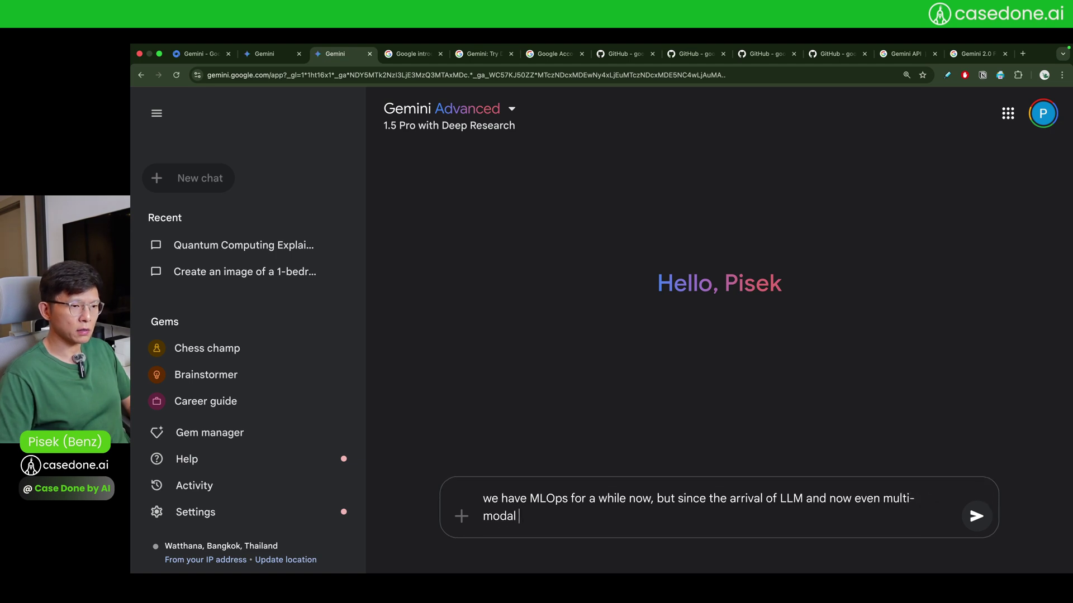
text(mod)
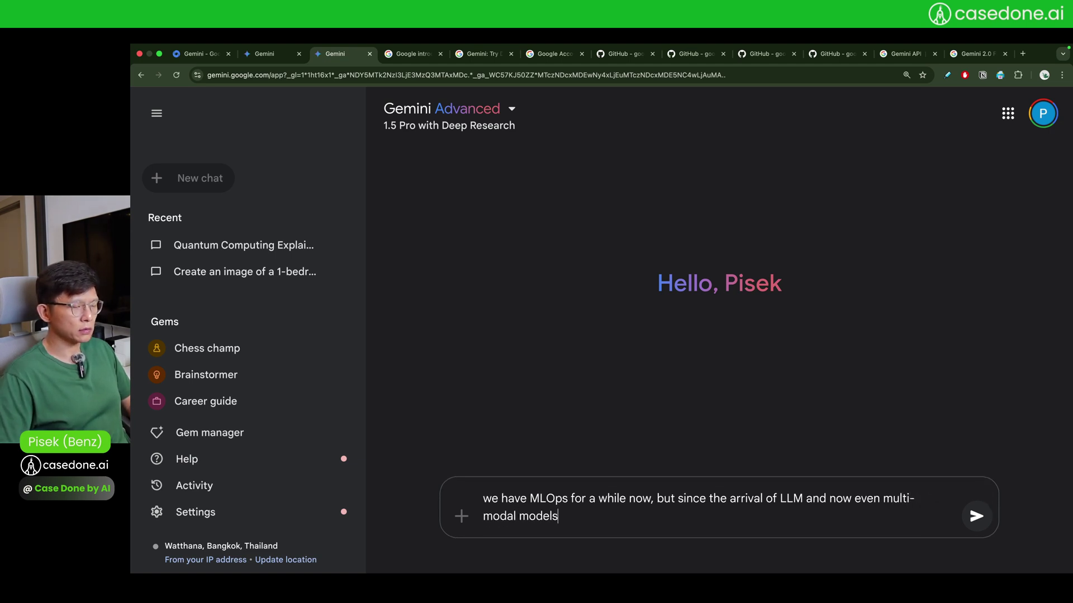
text(els)
Complete the prompt with ", I want to know more about LLMOps or something like that." and submit it.
text(, what)
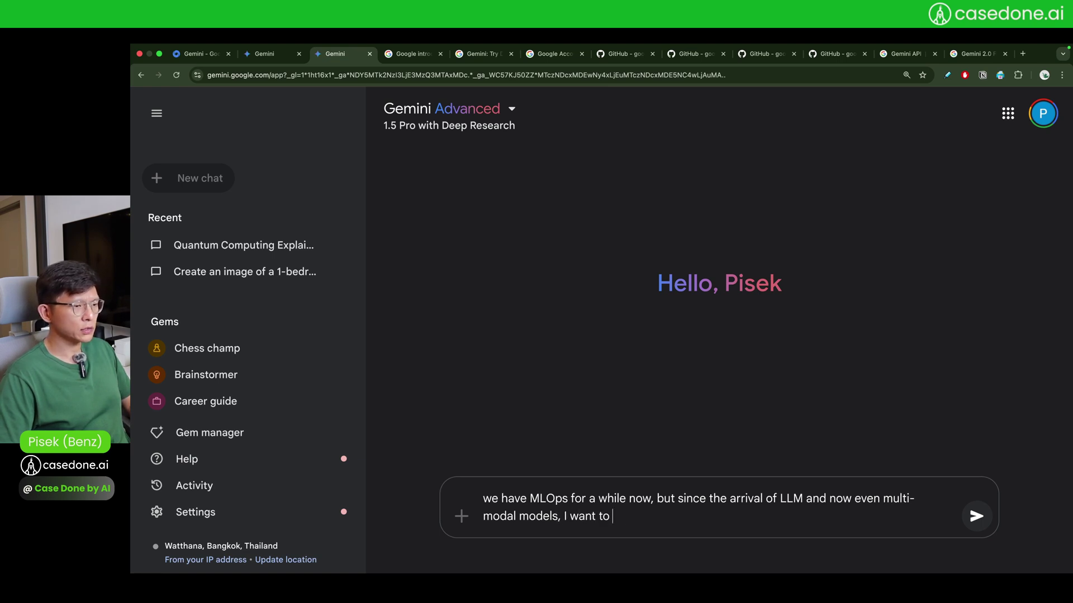
text(know more about LL)
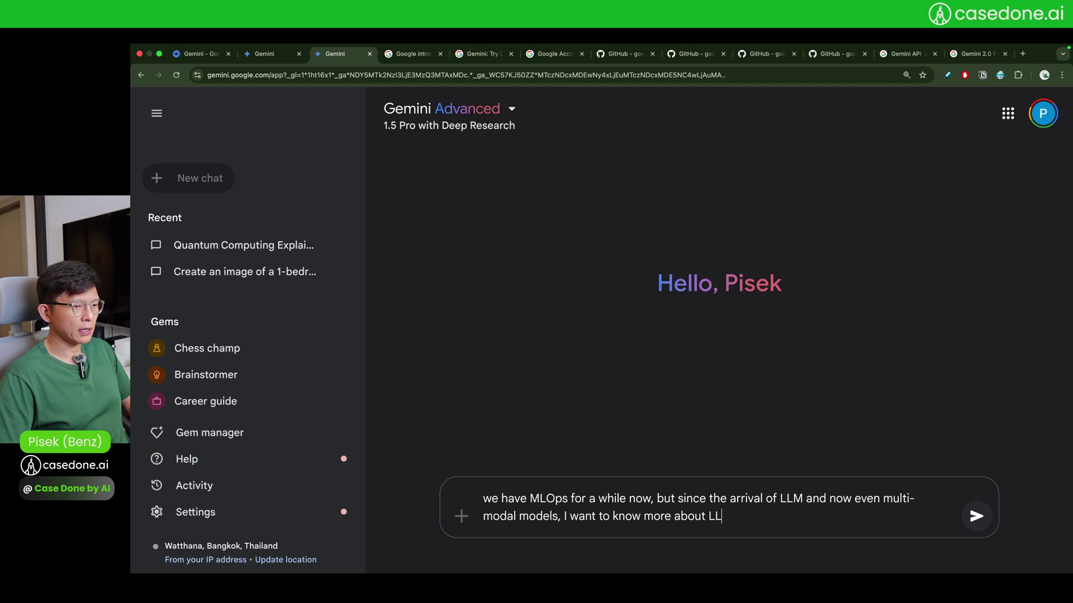
text(MOps or some)
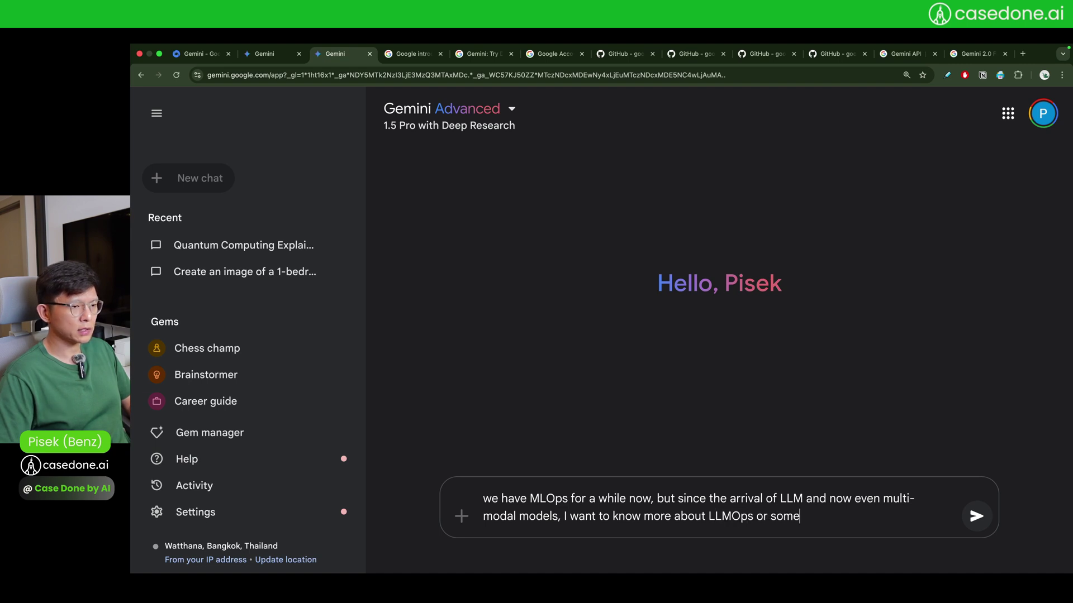
text(thing like that.)
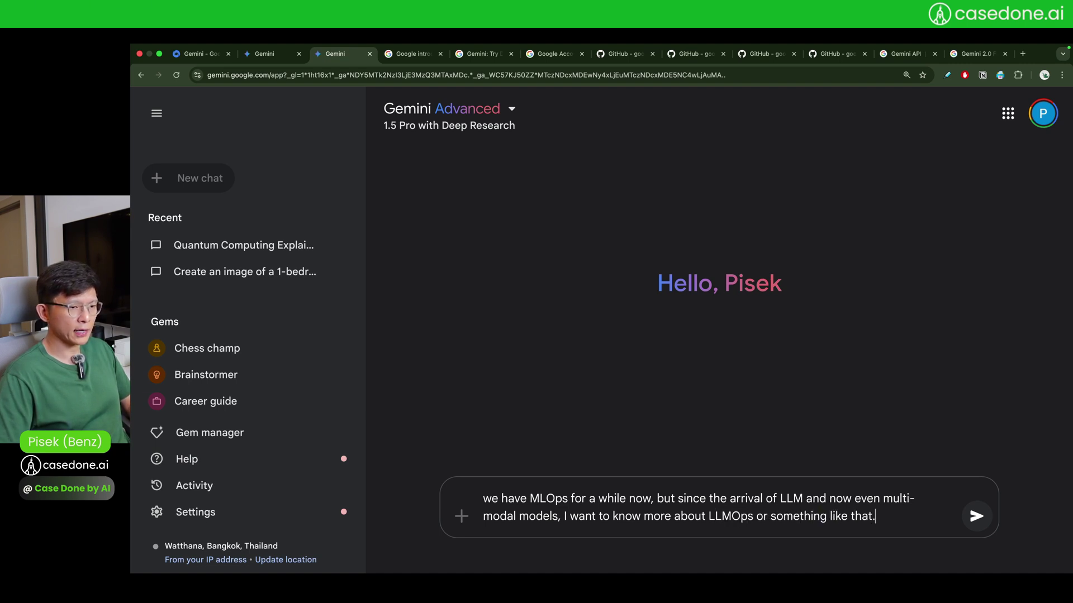
key(Return)
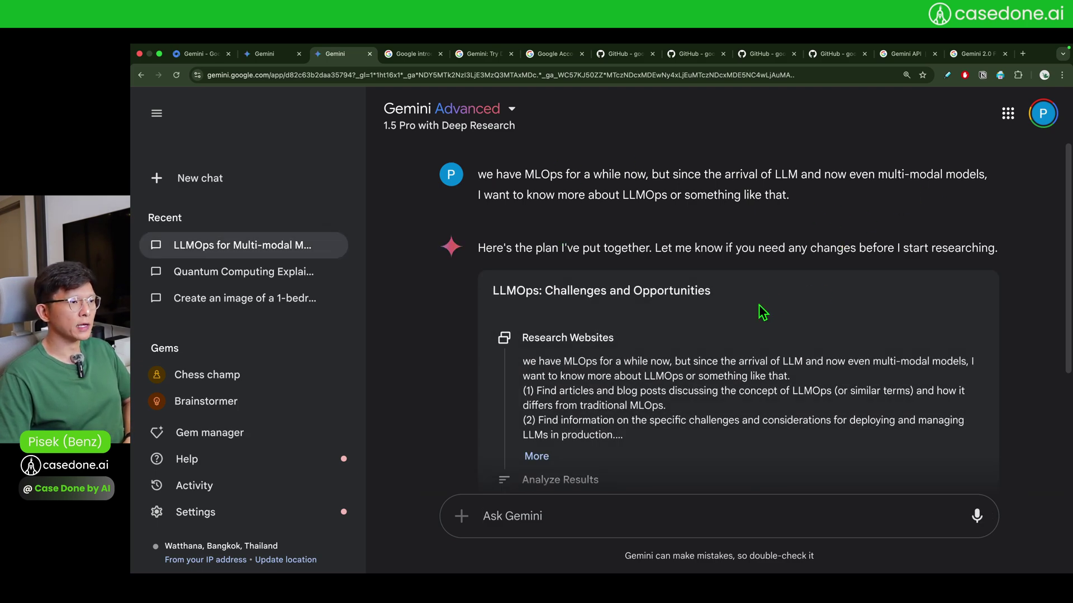
Enlarge the chat page and collapse the side menu to make room for the research plan.
key(super+equal)
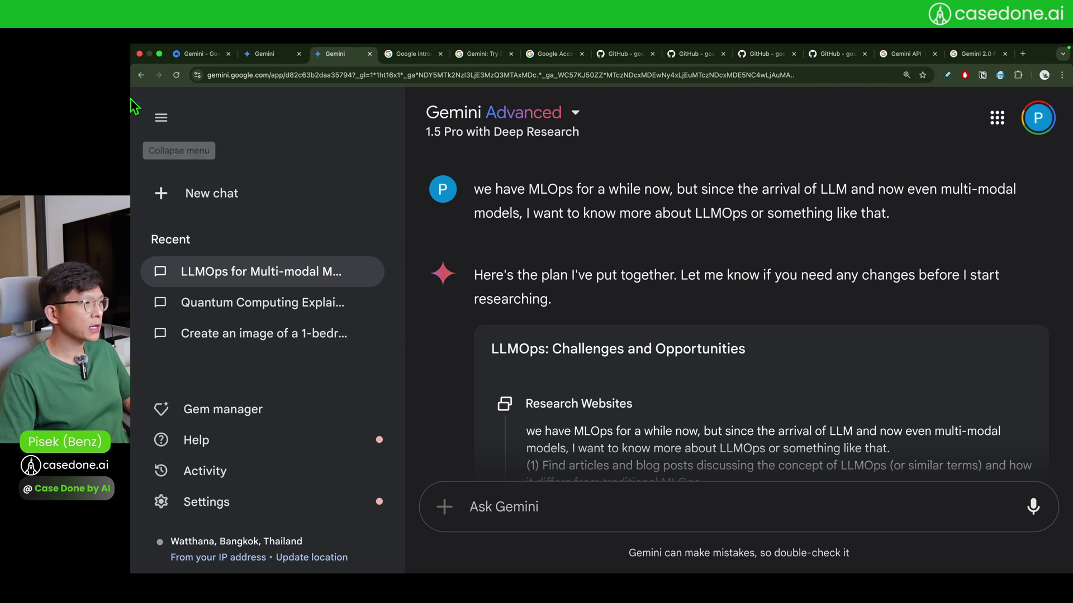
click(170, 121)
scroll(475, 305, down, 1)
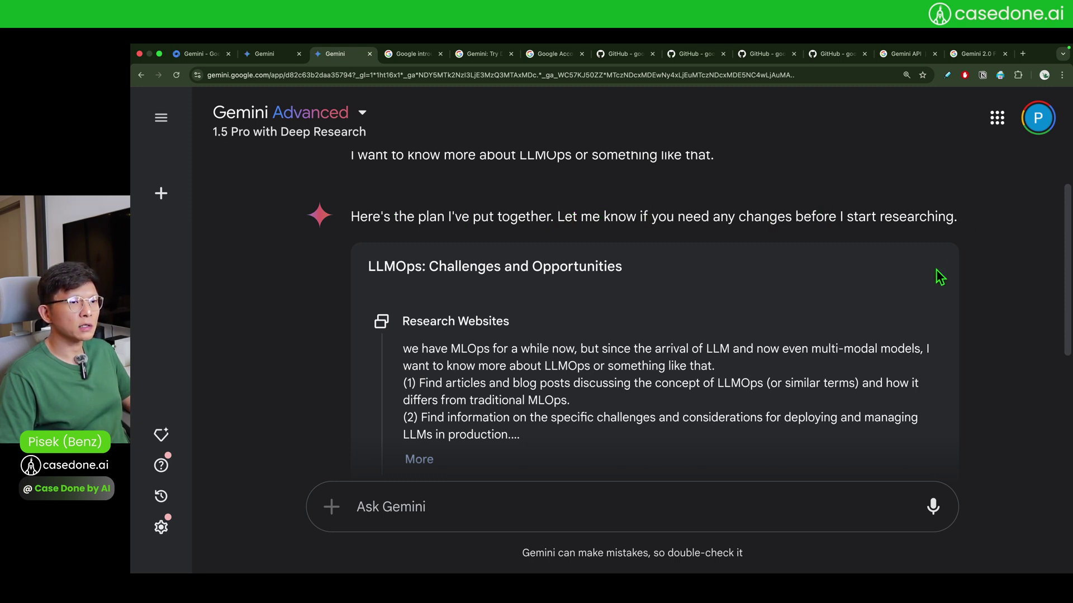
Expand the website research section of the proposed LLMOps plan and read all its research tasks and remaining stages.
scroll(902, 293, down, 1)
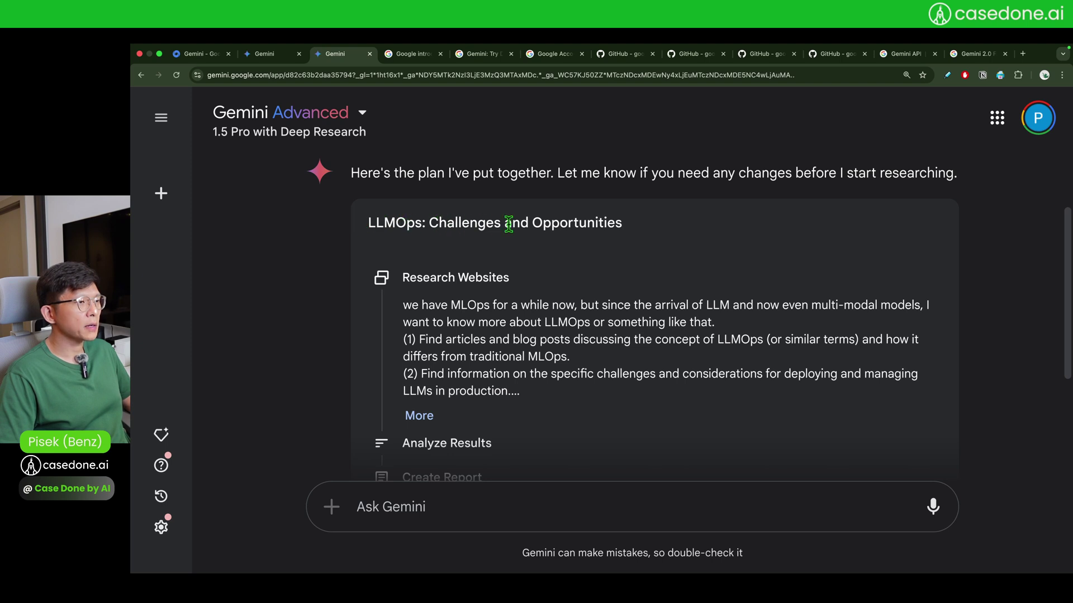
scroll(720, 245, down, 1)
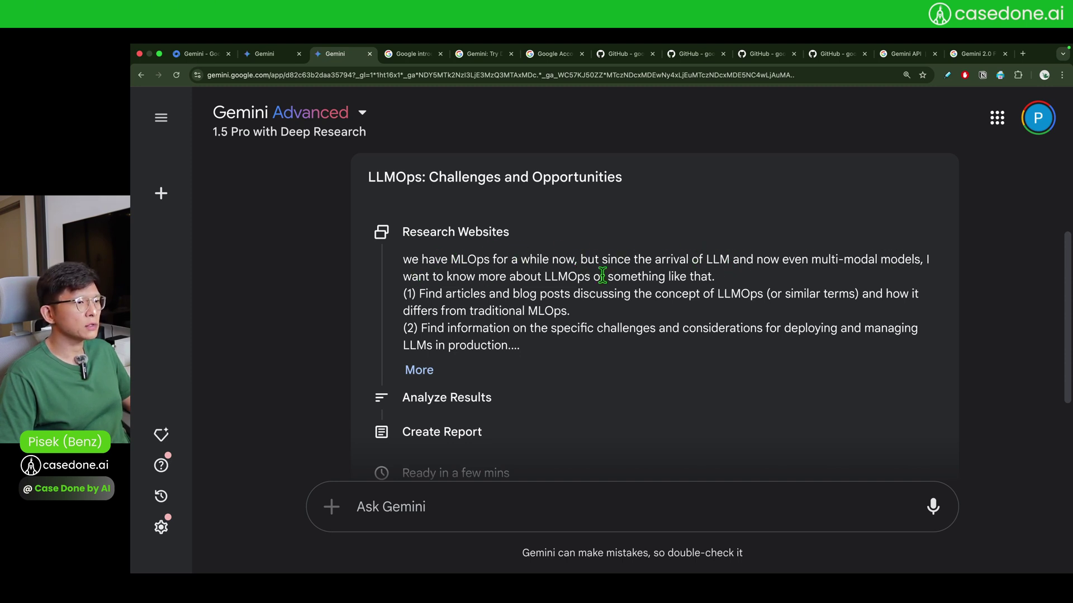
click(419, 369)
scroll(423, 305, down, 1)
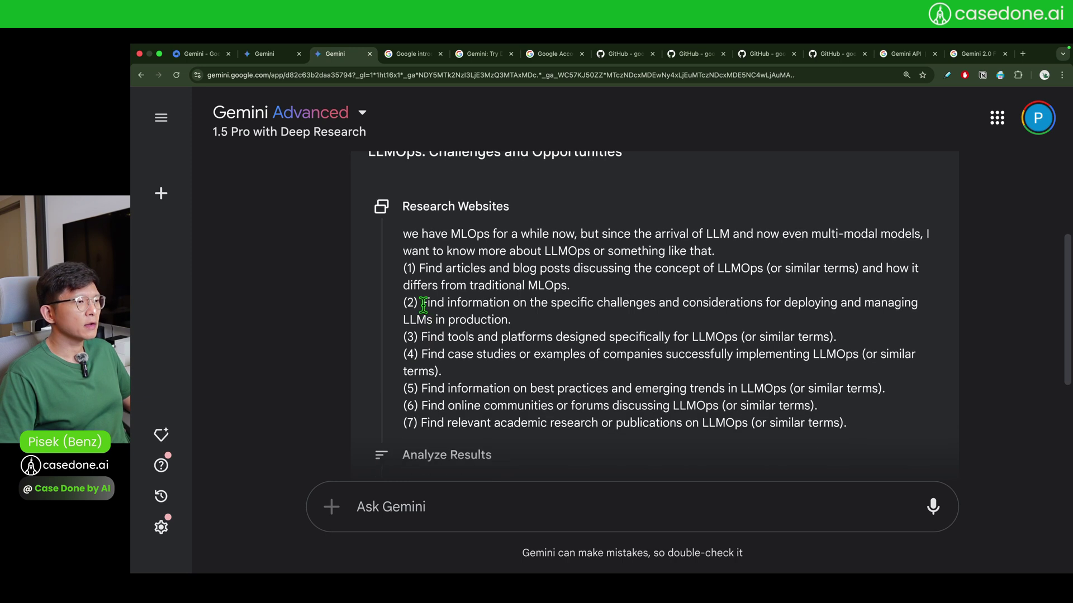
drag(420, 265, 528, 423)
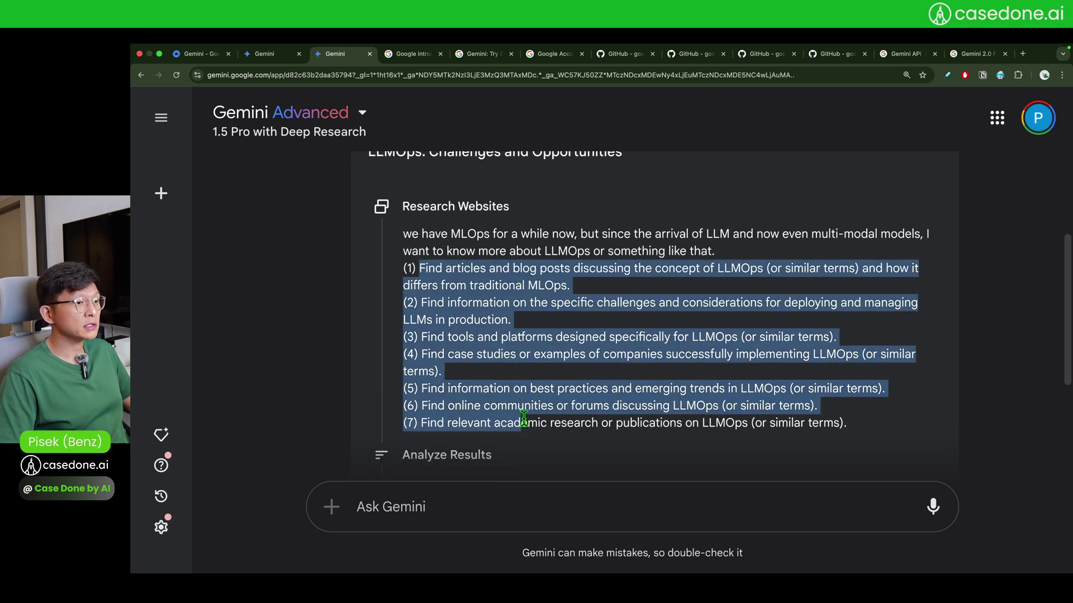
click(558, 423)
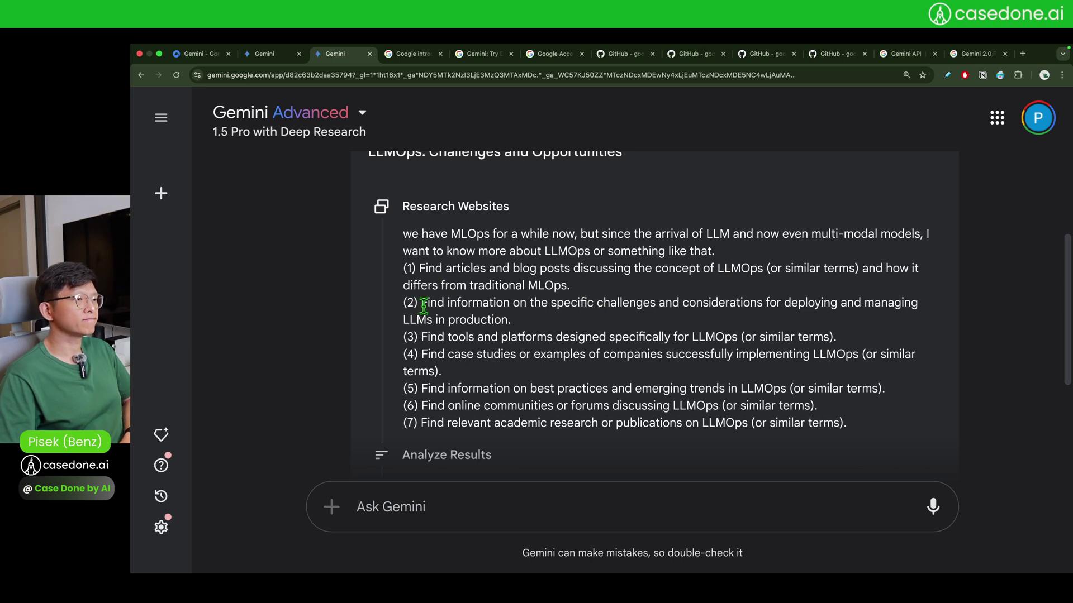
drag(424, 305, 580, 304)
click(622, 379)
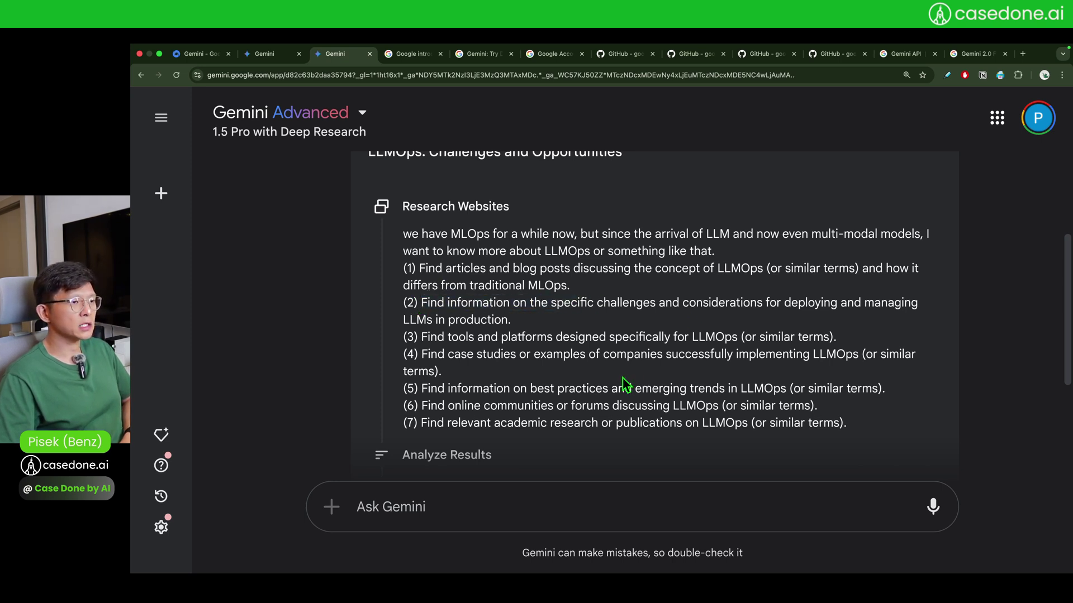
scroll(624, 386, down, 1)
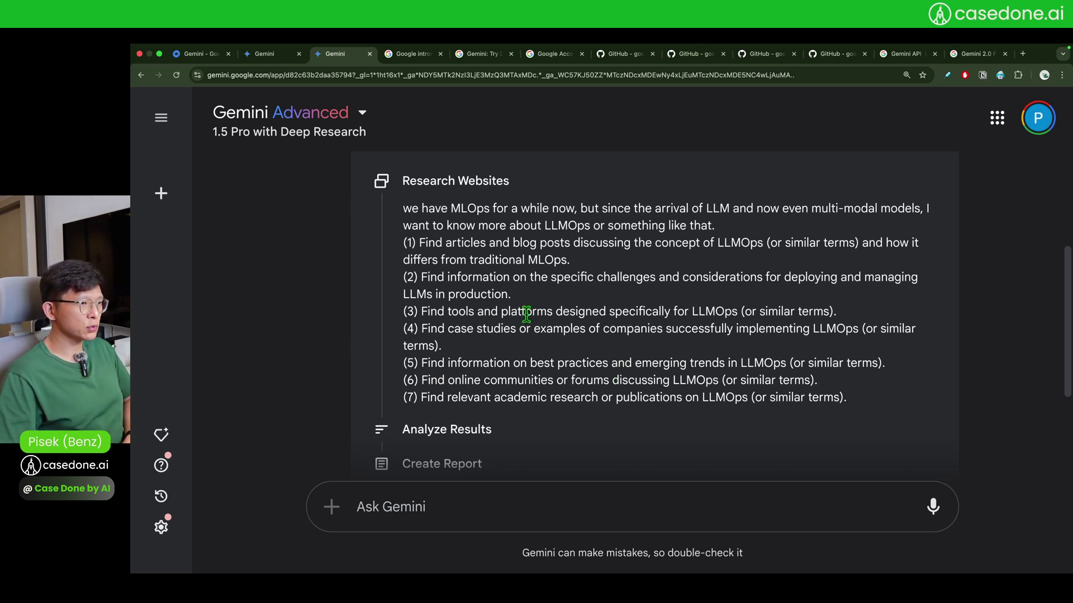
scroll(465, 351, down, 1)
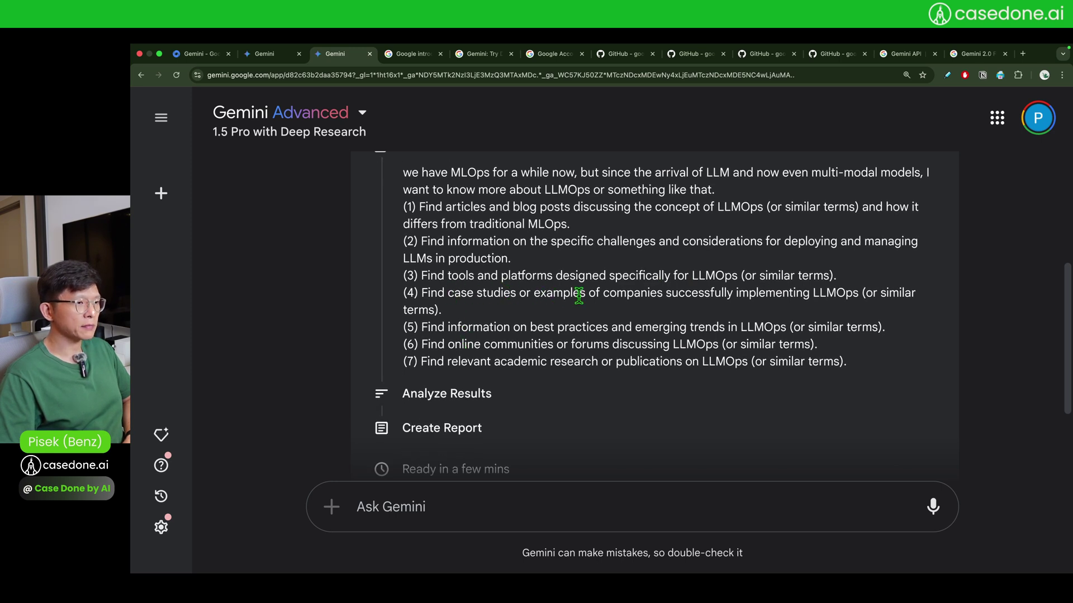
drag(446, 327, 520, 327)
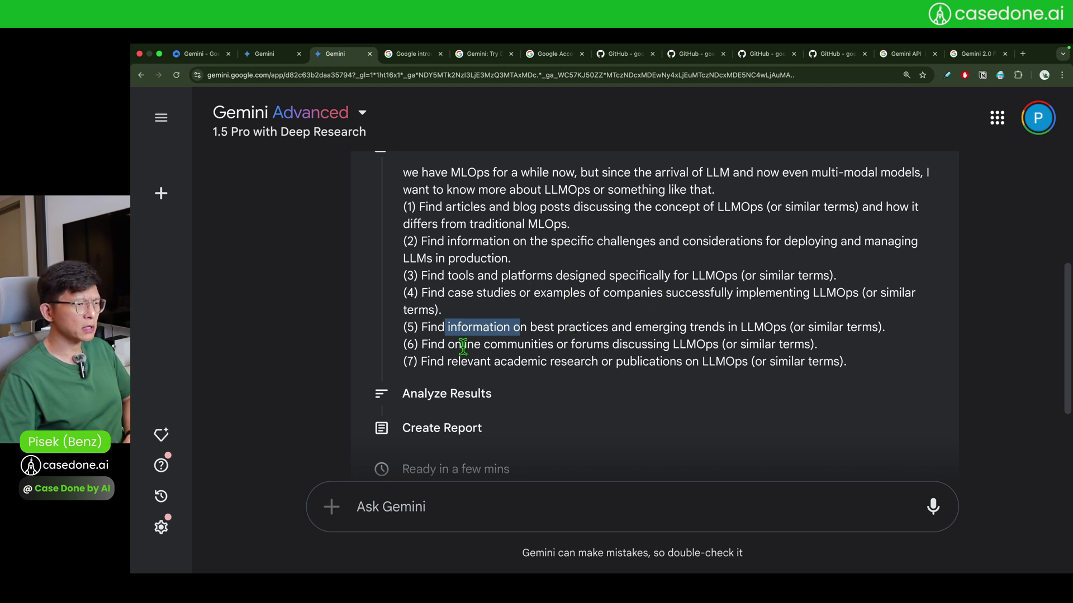
scroll(568, 320, down, 1)
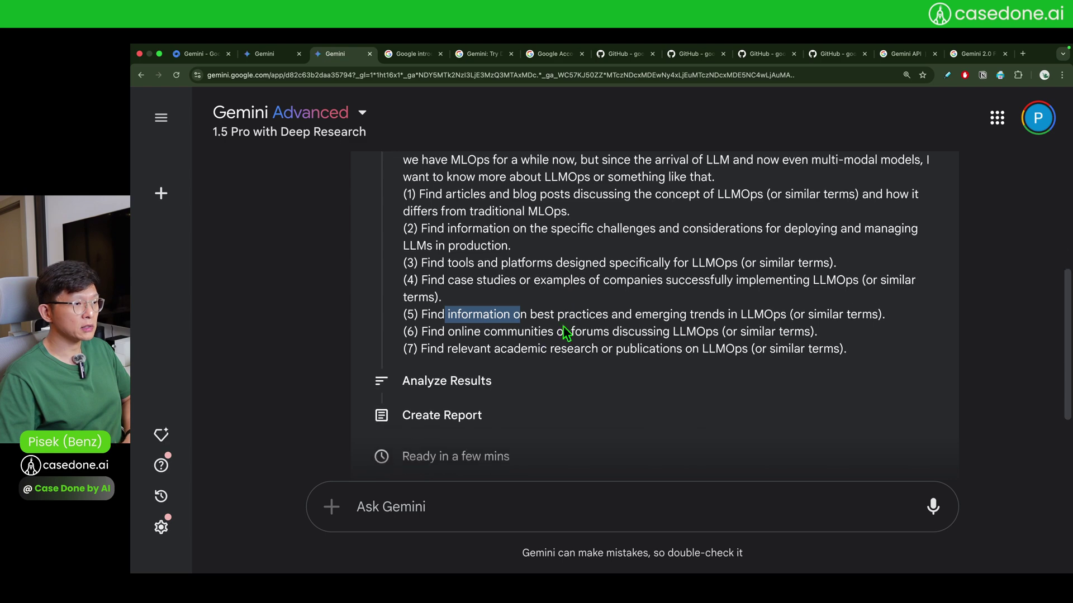
scroll(449, 391, down, 4)
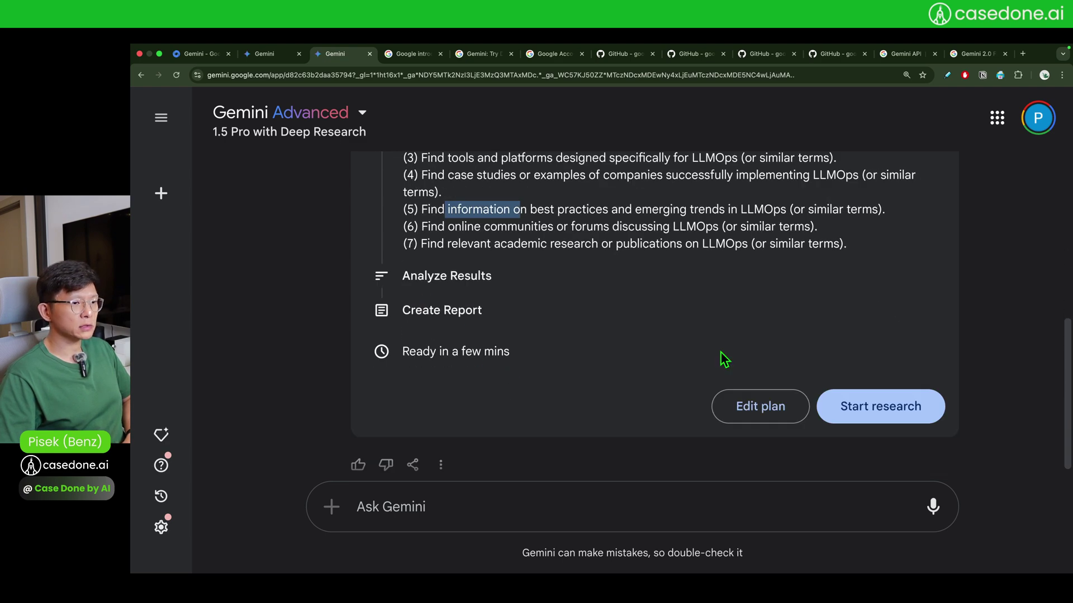
Request an edit of the proposed LLMOps research plan and review the current plan returned in the chat.
scroll(722, 368, down, 1)
click(722, 384)
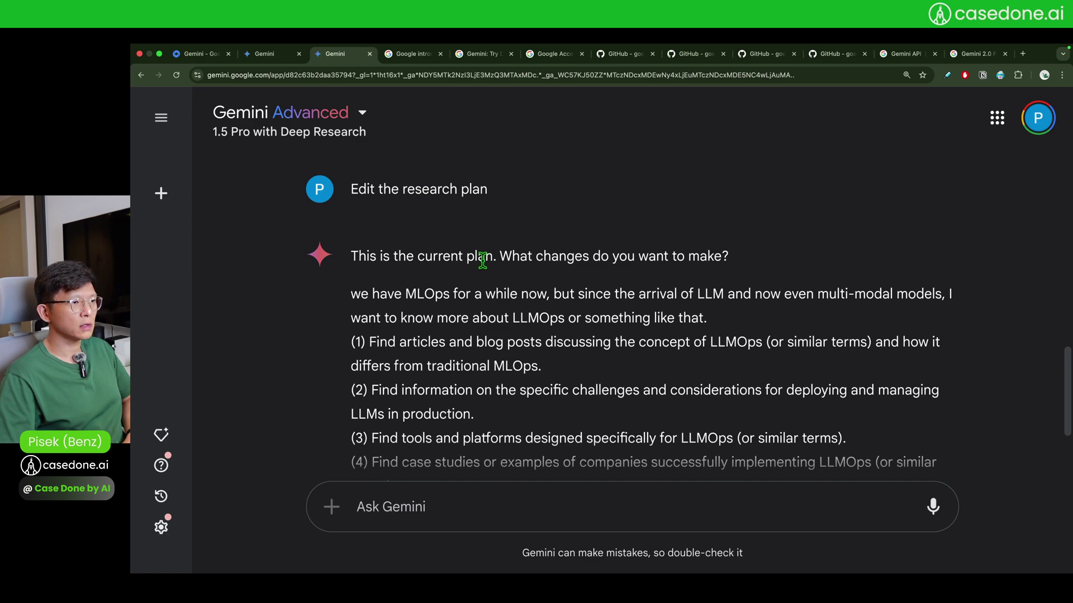
scroll(816, 332, up, 4)
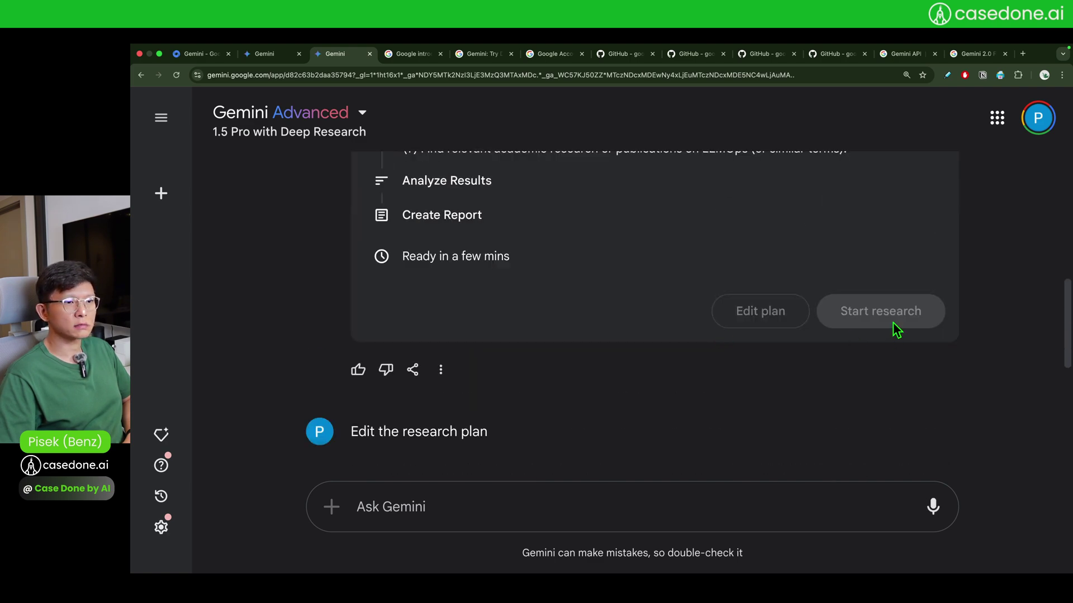
scroll(640, 361, down, 4)
scroll(724, 312, up, 3)
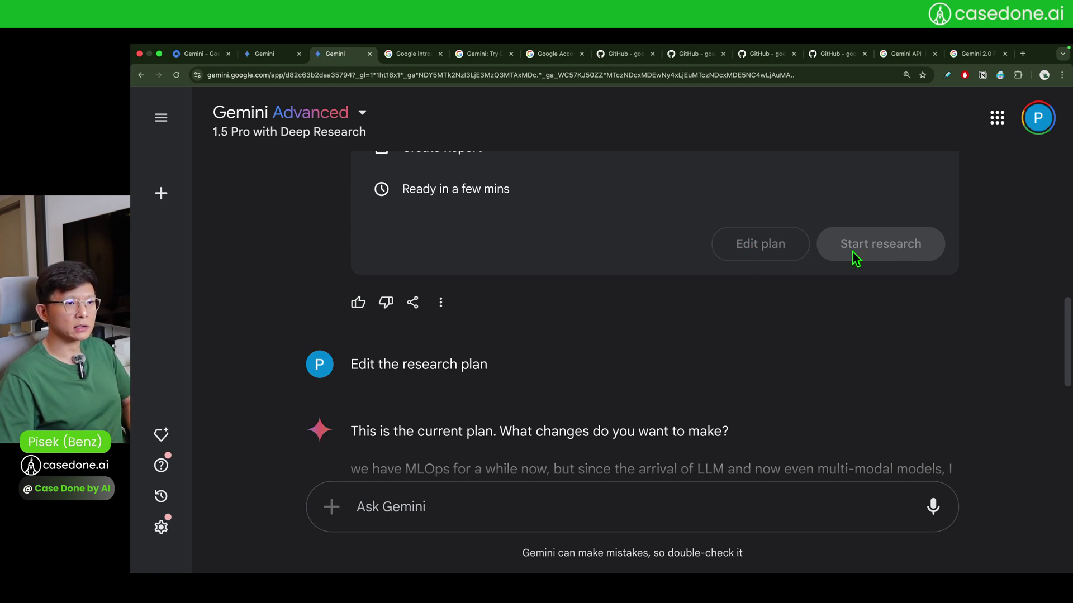
scroll(581, 356, down, 3)
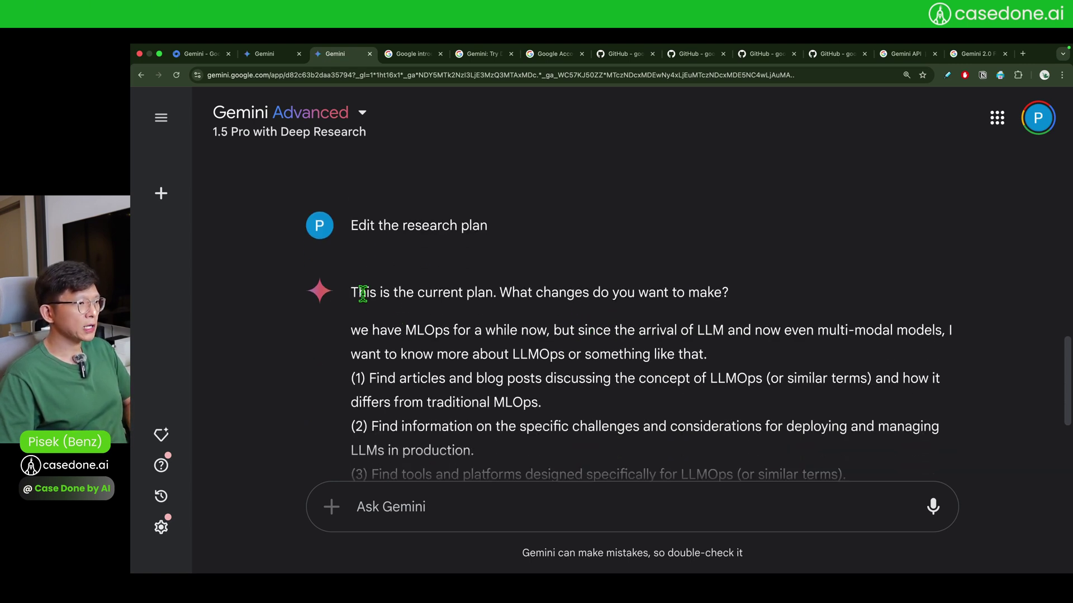
scroll(509, 302, down, 2)
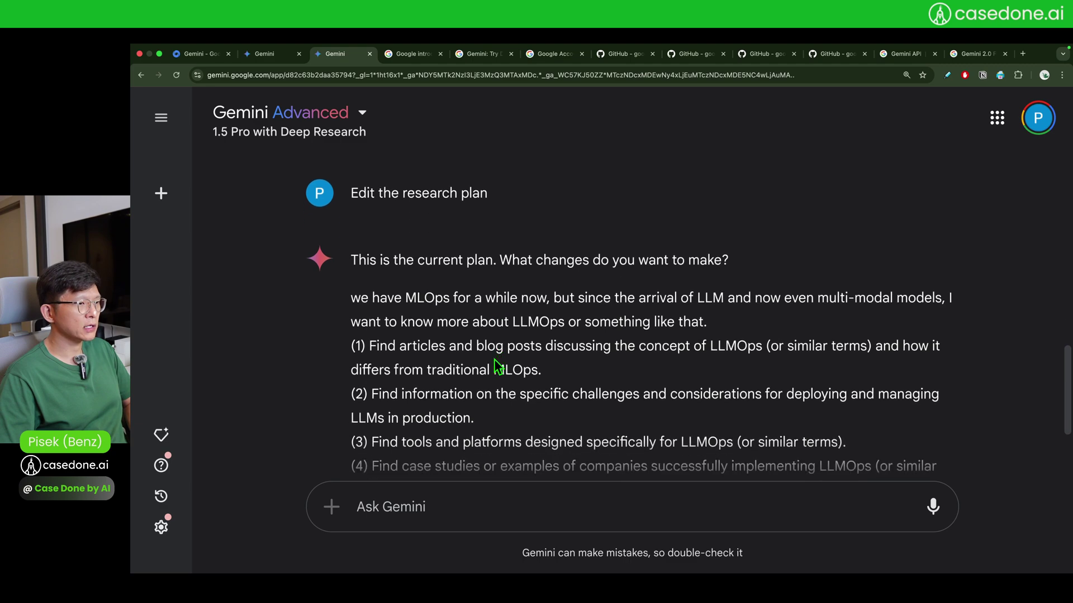
scroll(491, 357, down, 5)
scroll(490, 351, up, 1)
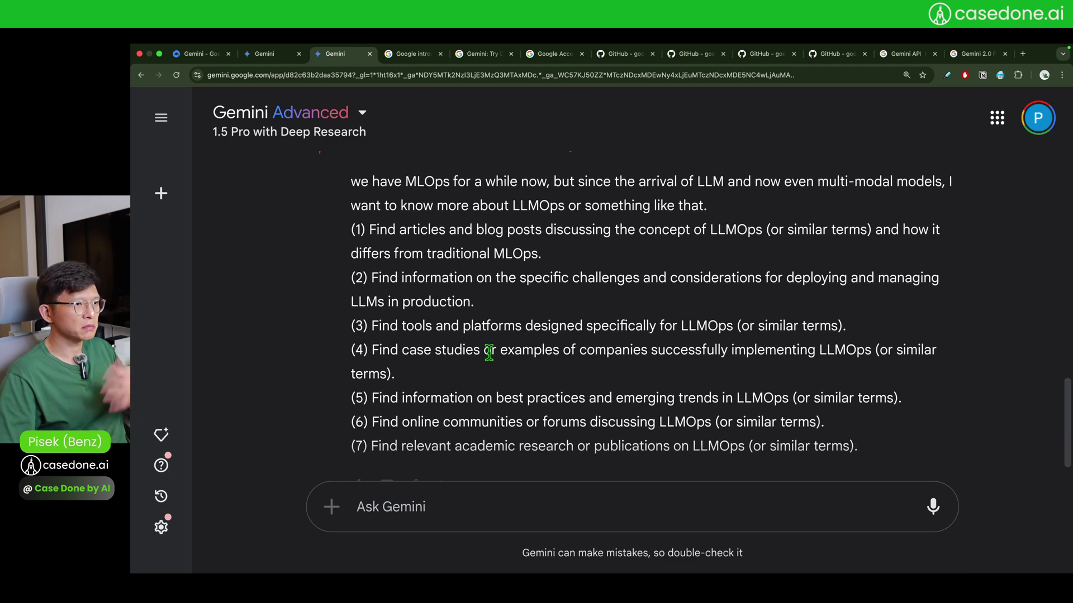
scroll(489, 351, up, 2)
scroll(487, 351, down, 2)
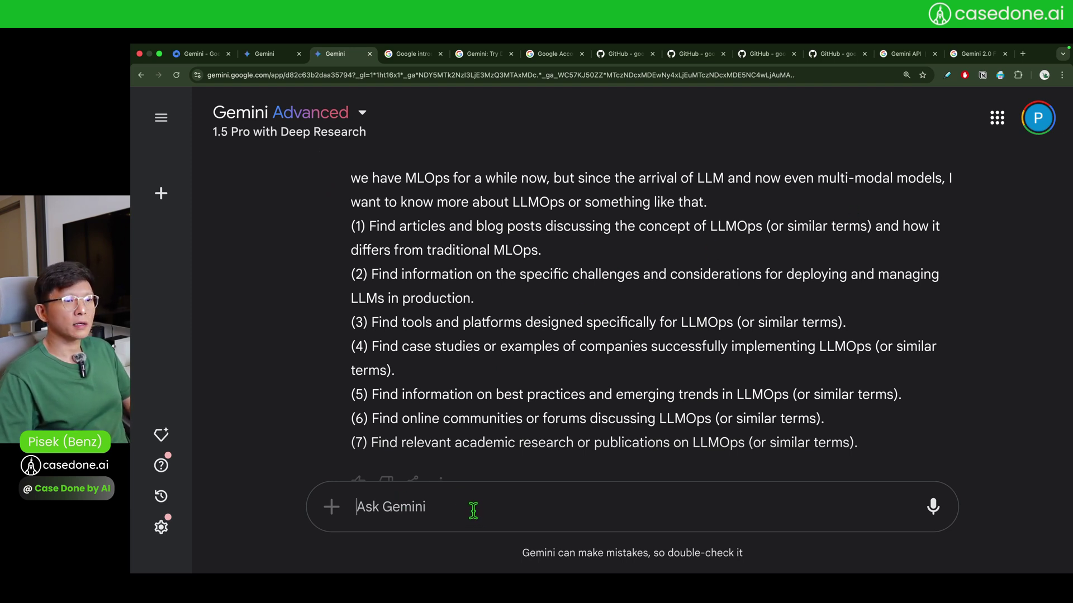
Write the plan edit request "I also want to know what principles and practices that LLMOps takes from MLOps.".
text(I w)
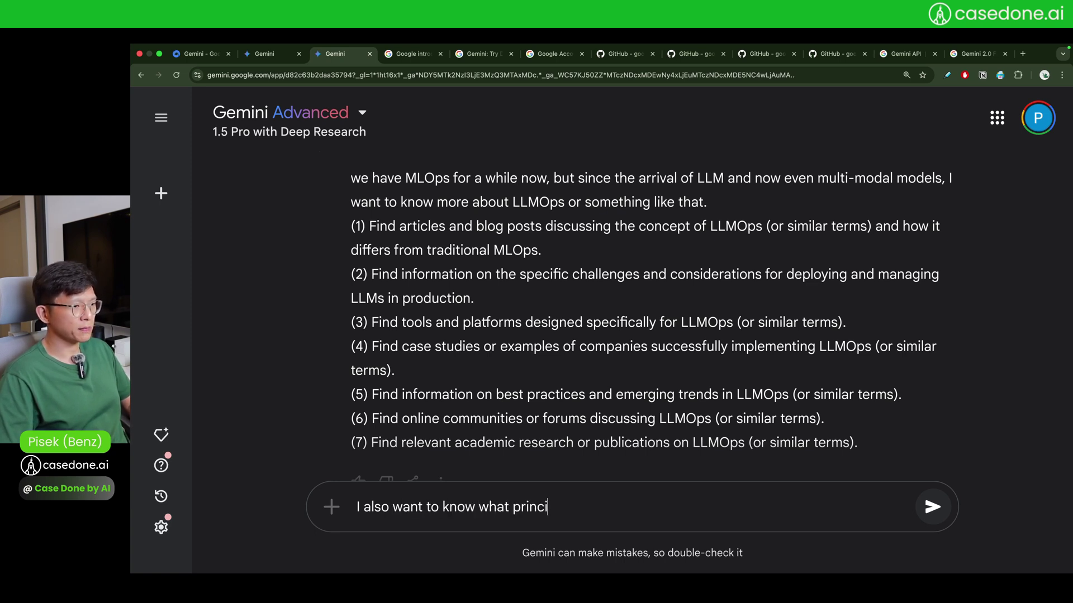
text(ant to know what principles ond practices that LLMOps t)
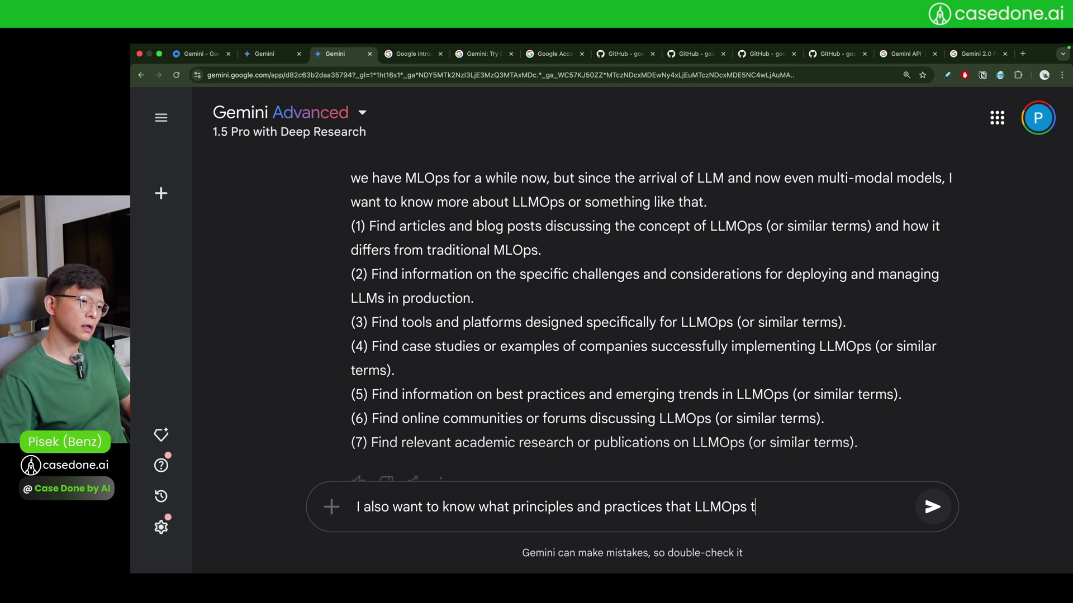
text(akes from MLOps.)
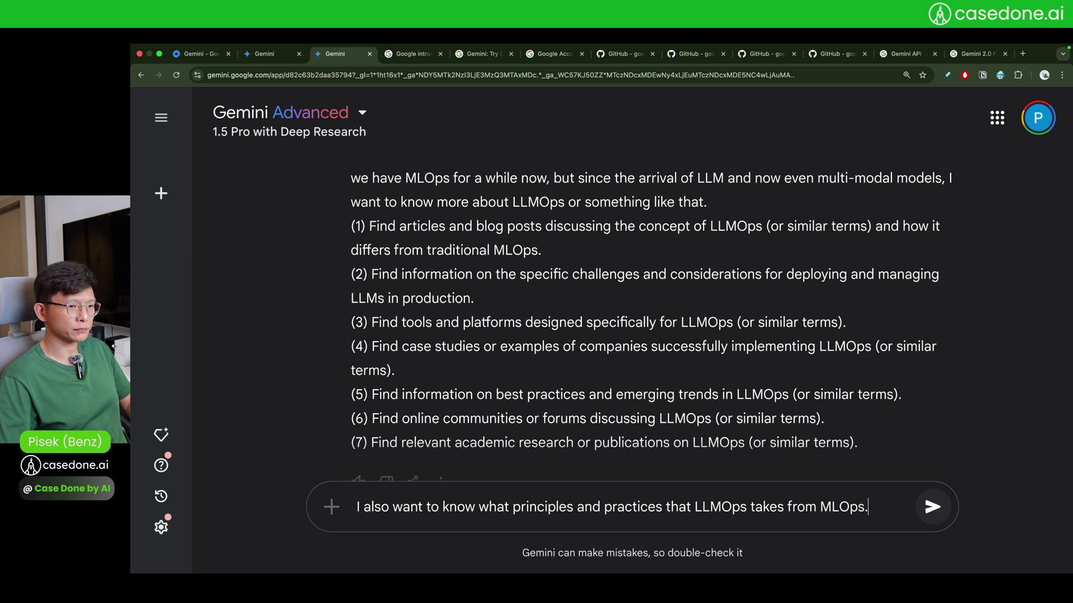
Add "I also want to know credible sources that I can study further." to the edit request and submit it.
text( I also want to know sources that I can)
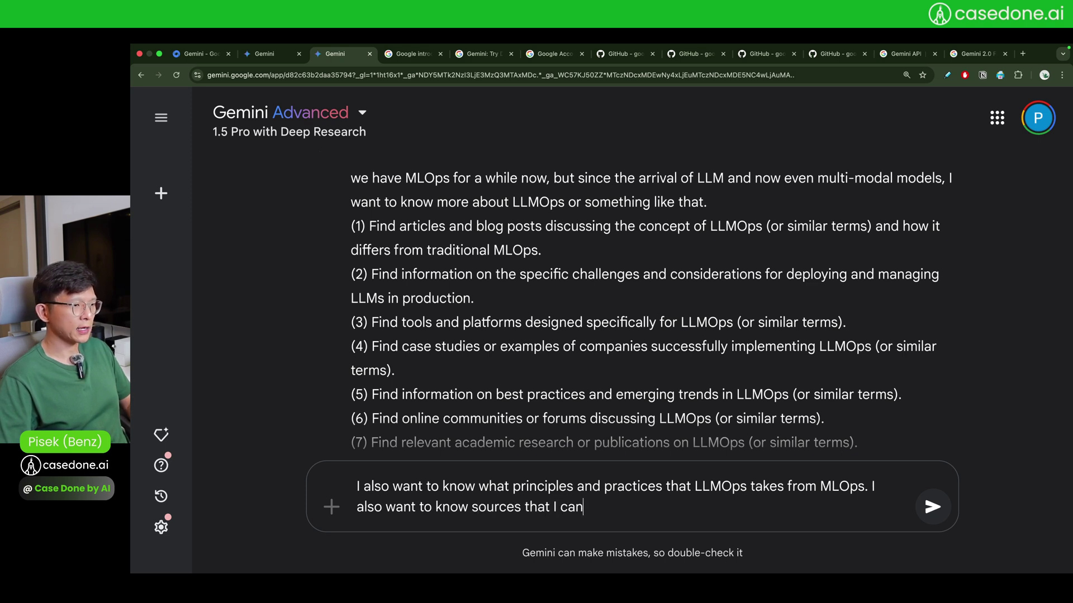
text(study further)
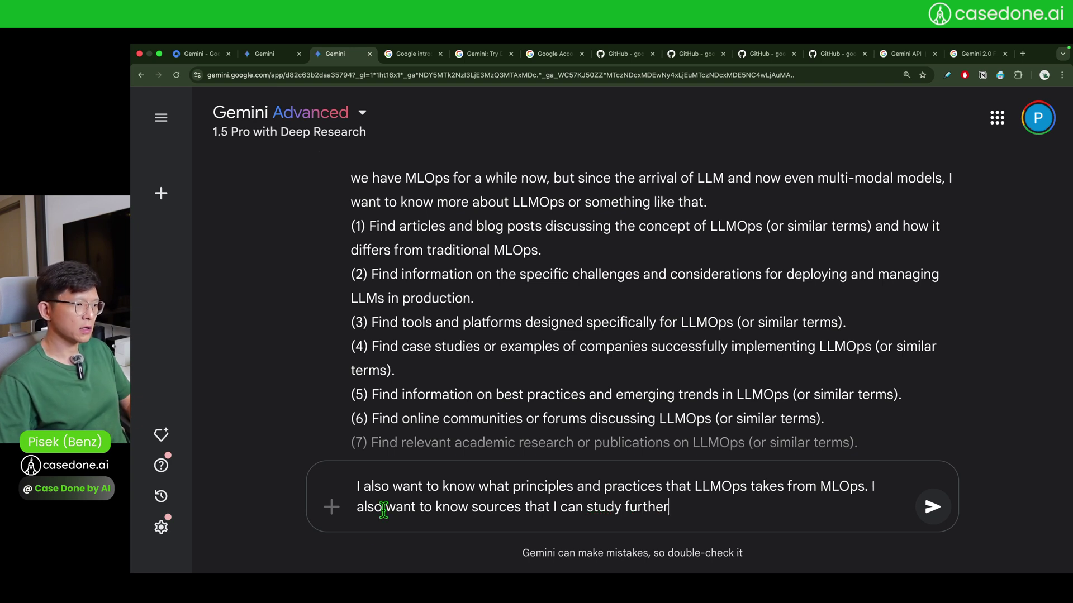
text(cr)
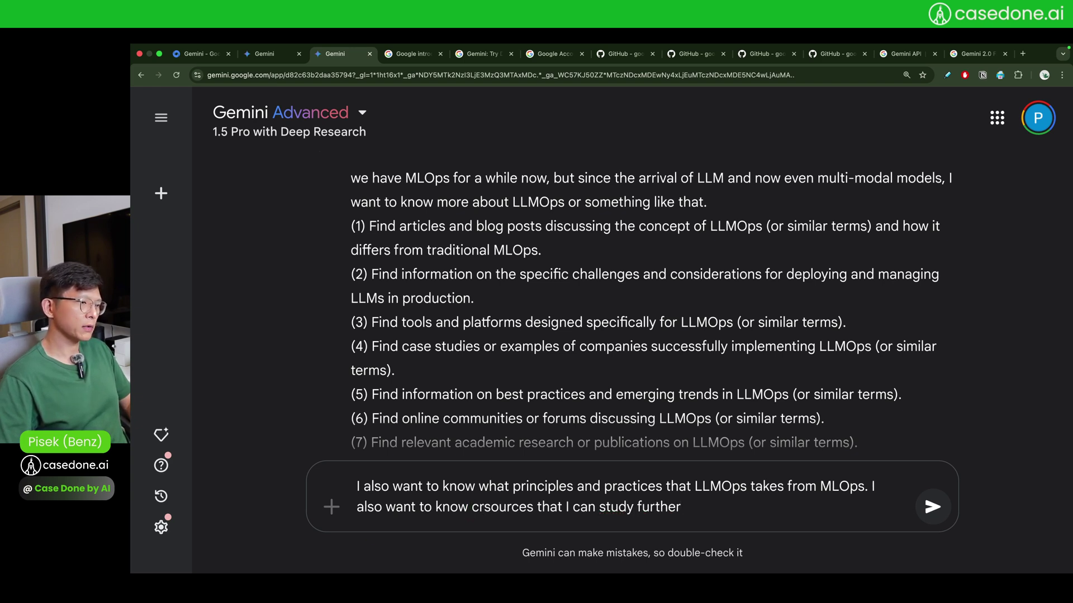
text(edible)
click(722, 507)
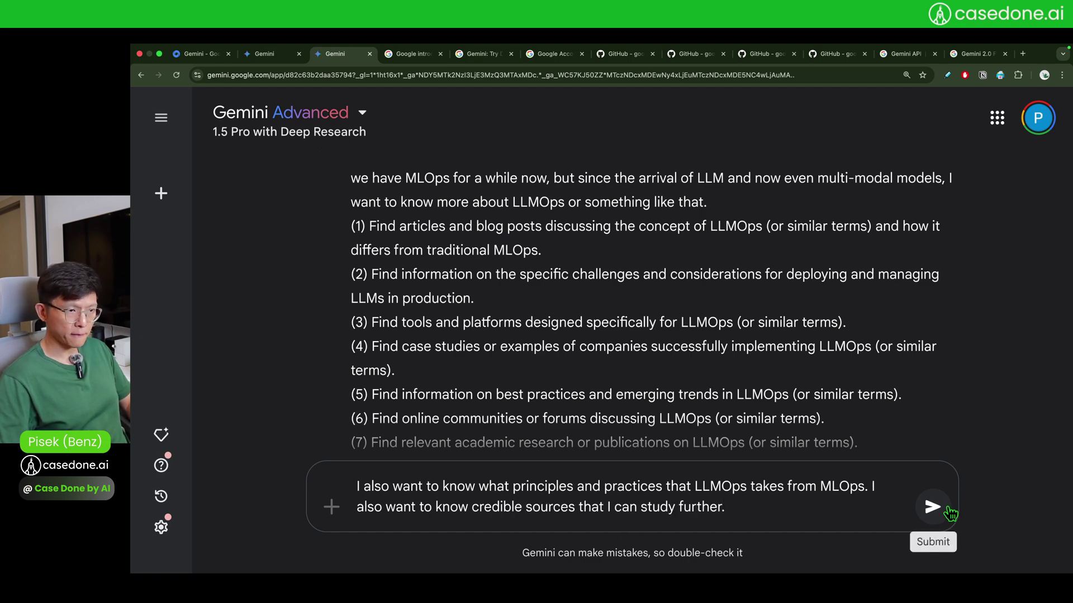
click(933, 507)
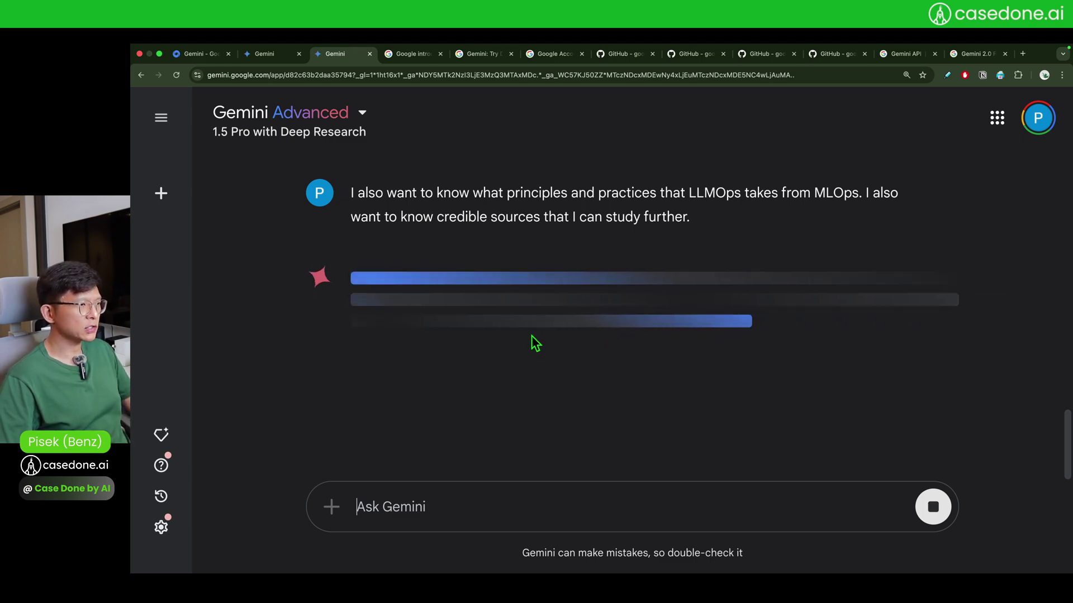
Expand the website research section of the updated LLMOps vs. MLOps plan to show all its tasks.
scroll(535, 341, up, 3)
scroll(531, 337, up, 3)
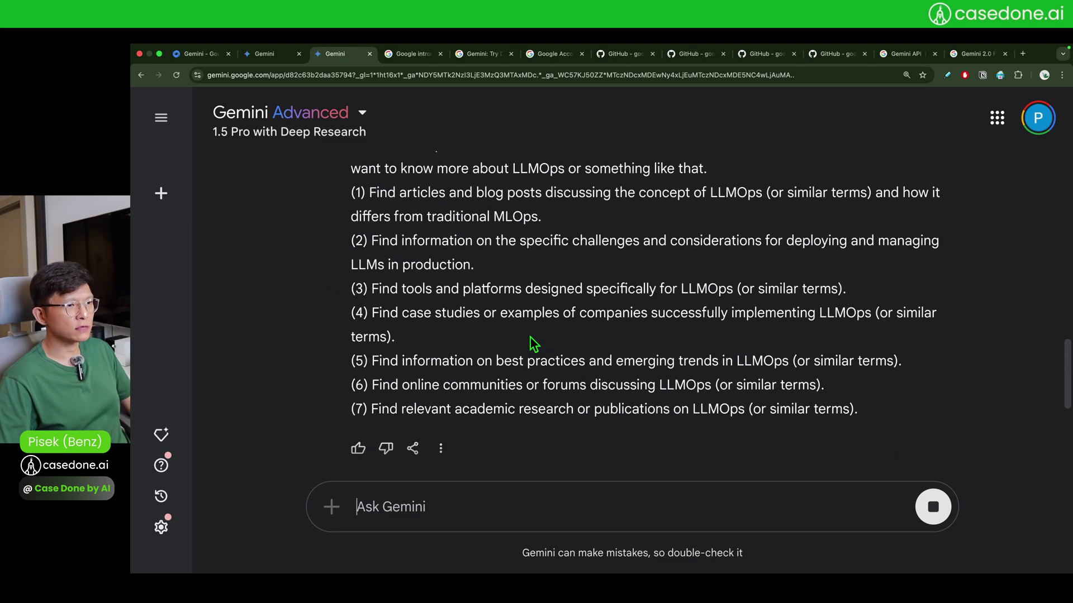
scroll(529, 337, down, 6)
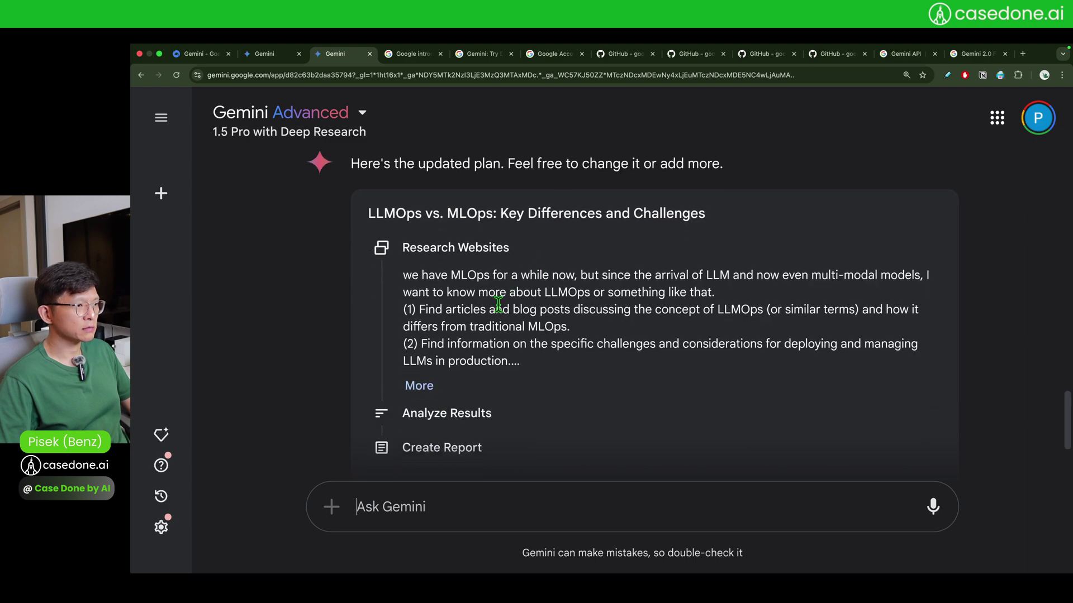
click(418, 390)
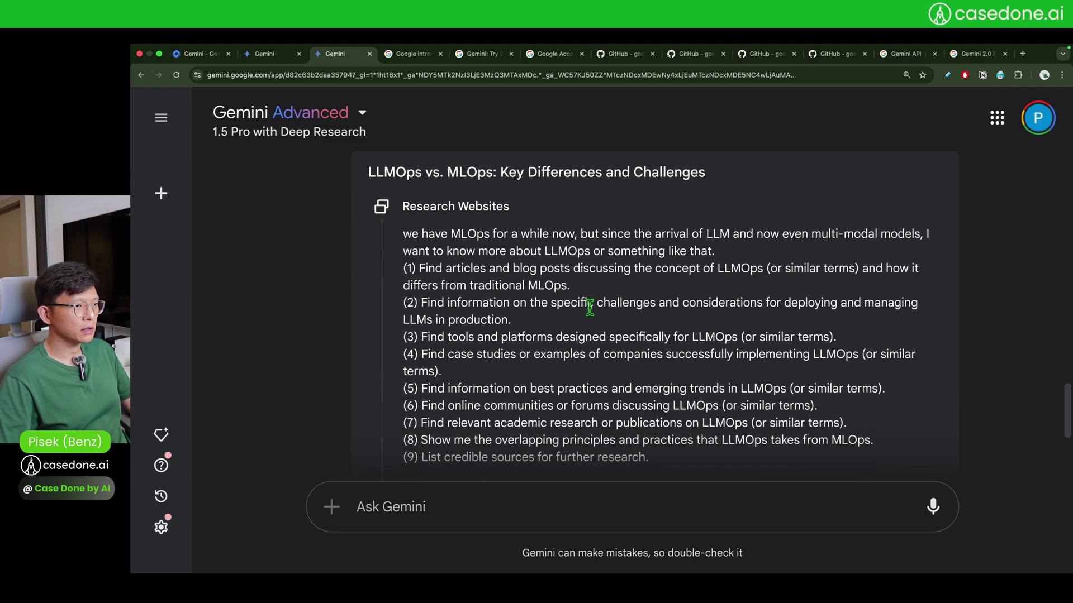
scroll(474, 363, down, 1)
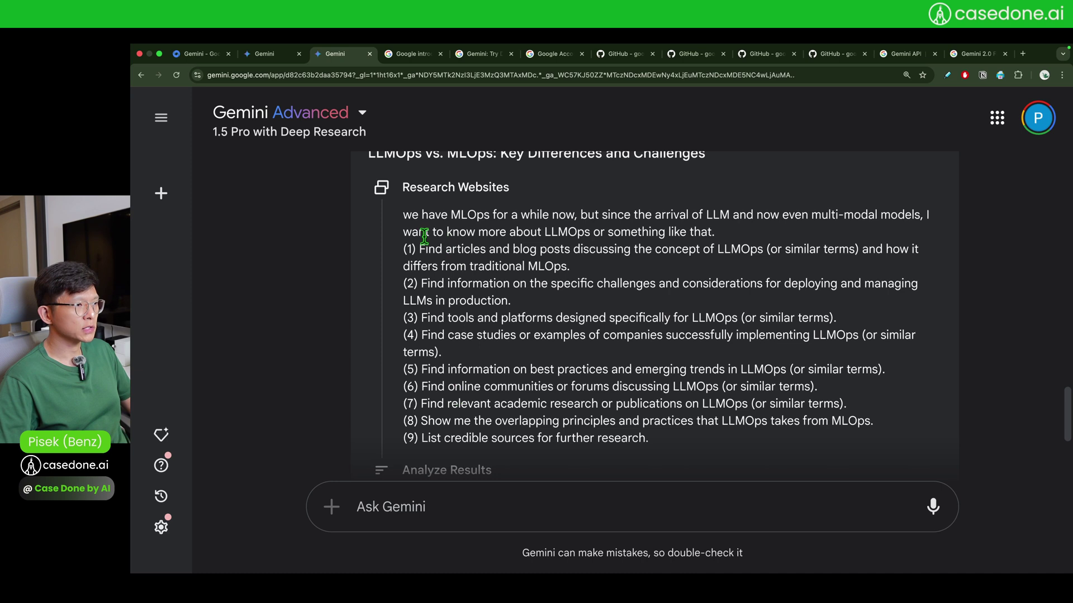
Read through the updated plan's research tasks, including the added ones on overlapping principles and credible sources, and its remaining stages.
drag(416, 266, 457, 266)
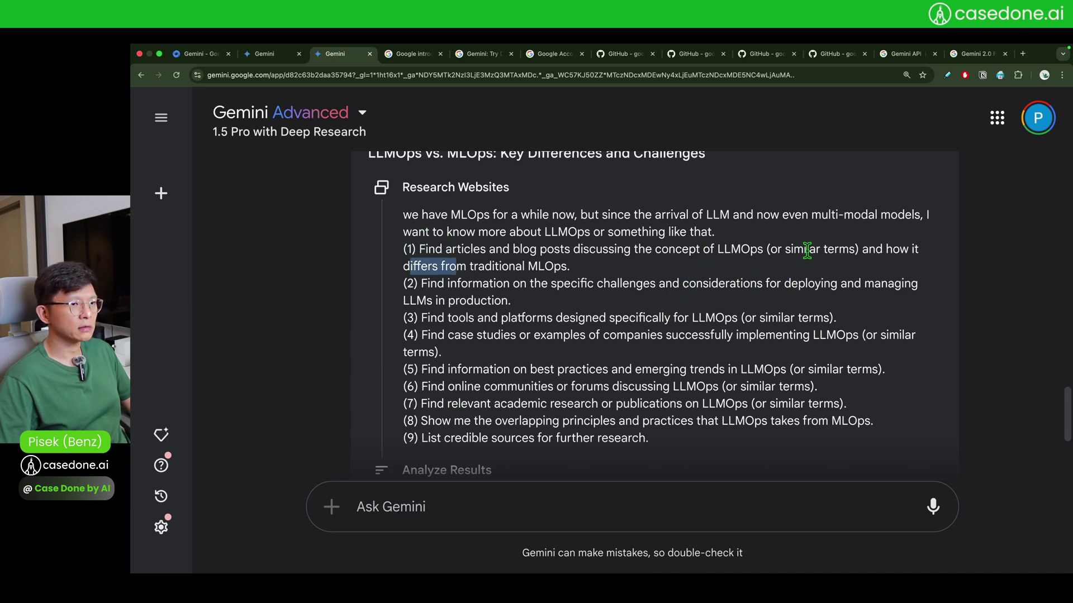
drag(763, 251, 859, 250)
click(727, 318)
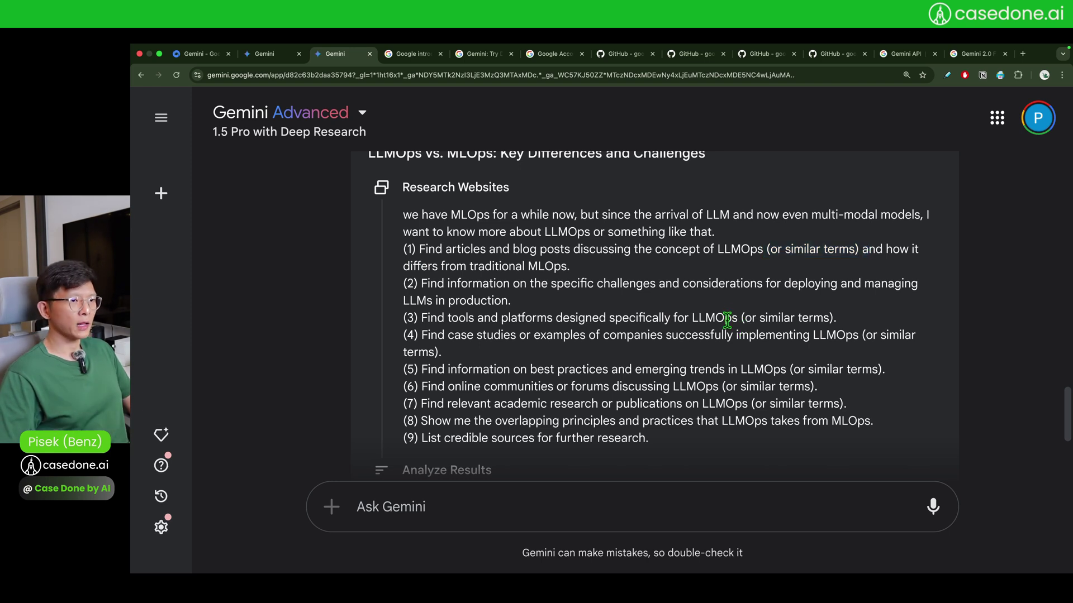
drag(445, 318, 601, 328)
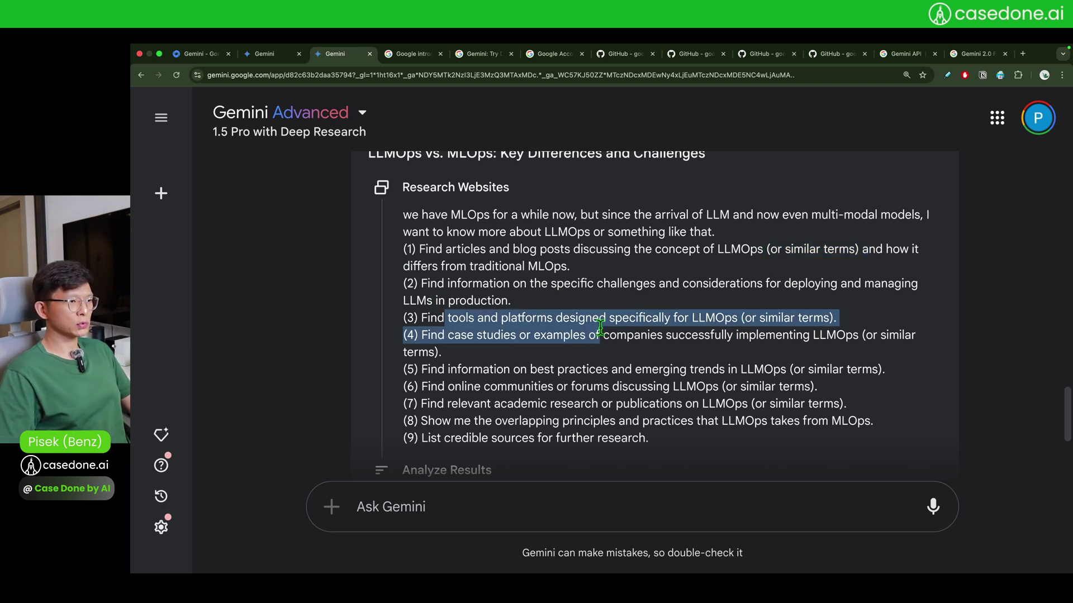
drag(447, 371, 593, 388)
drag(452, 404, 715, 404)
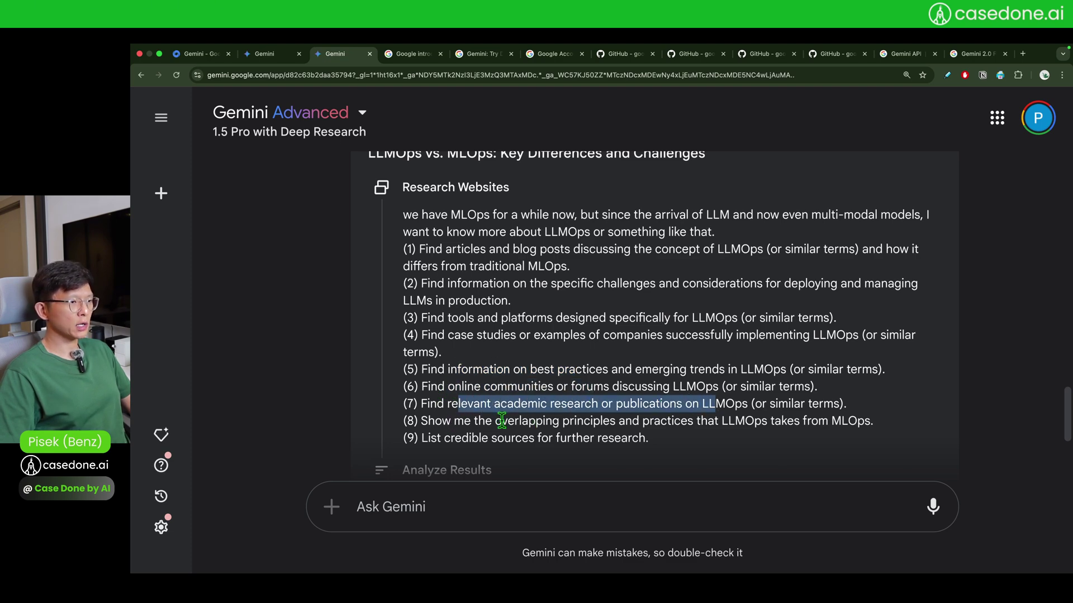
drag(495, 422, 602, 421)
scroll(632, 346, down, 3)
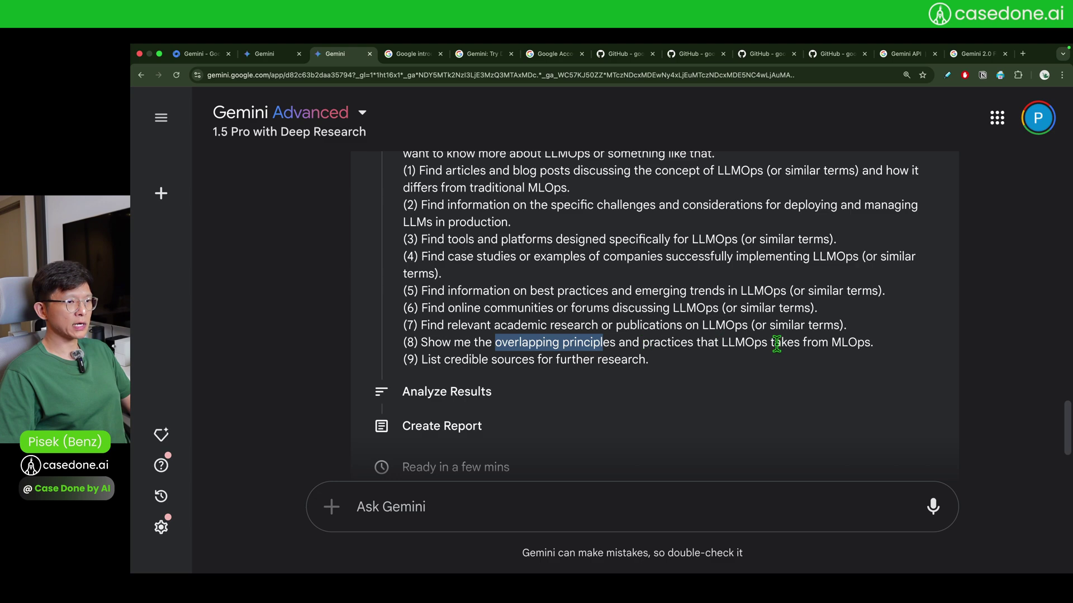
scroll(777, 343, up, 2)
drag(566, 370, 434, 193)
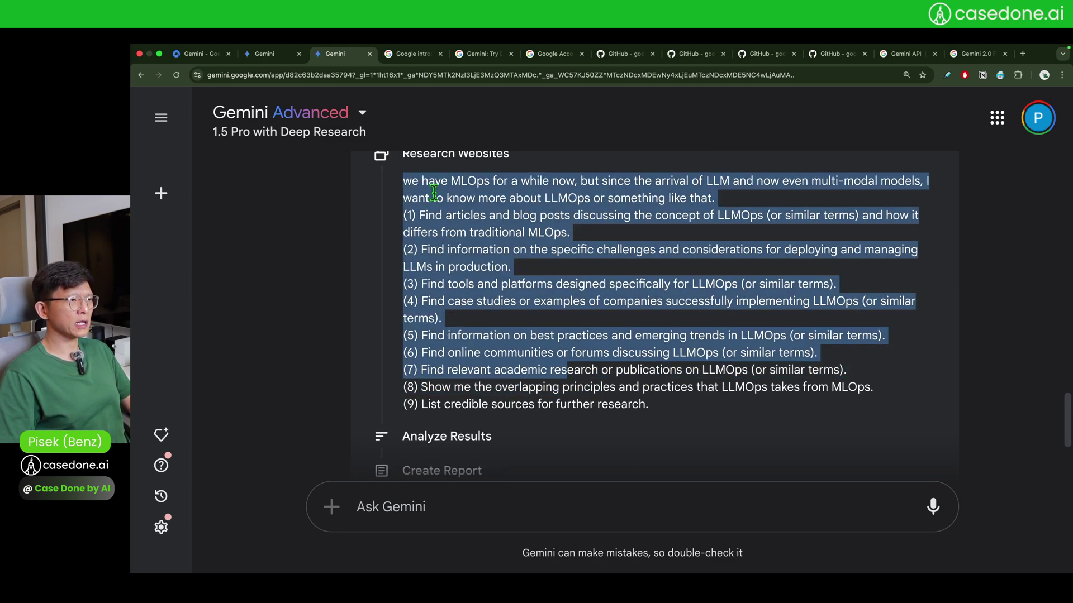
click(417, 197)
scroll(564, 412, down, 1)
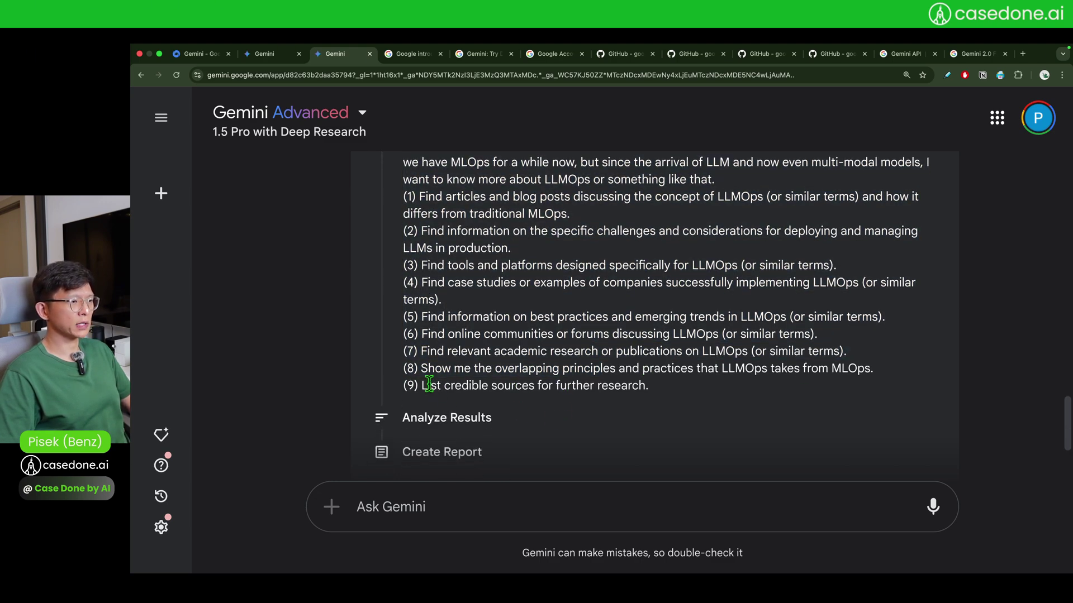
scroll(565, 380, down, 4)
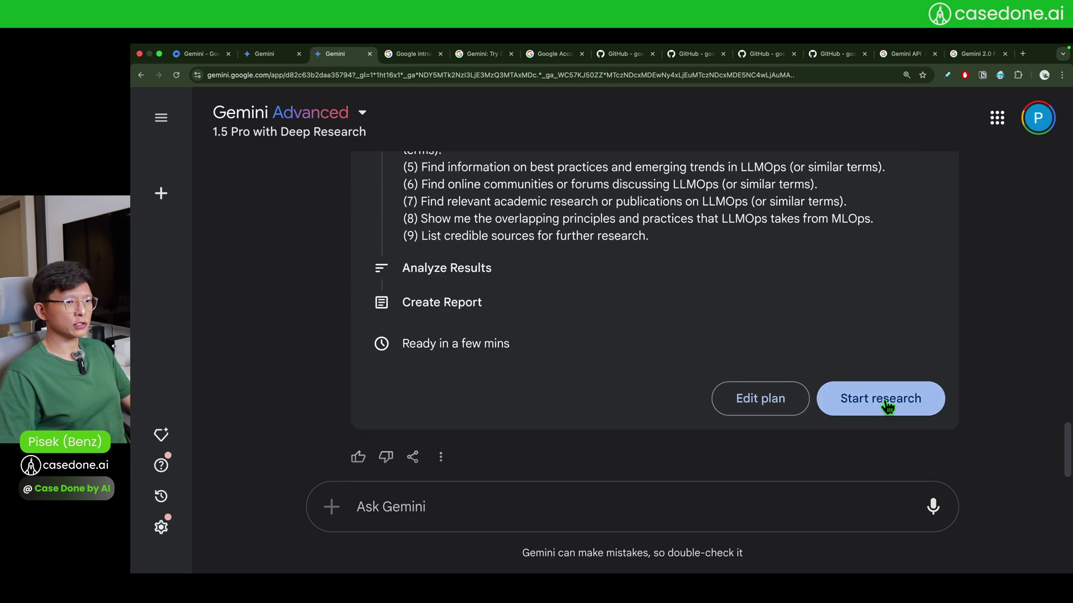
Start the research with the updated LLMOps plan and reduce the page zoom to fit the chat and research pane.
click(441, 457)
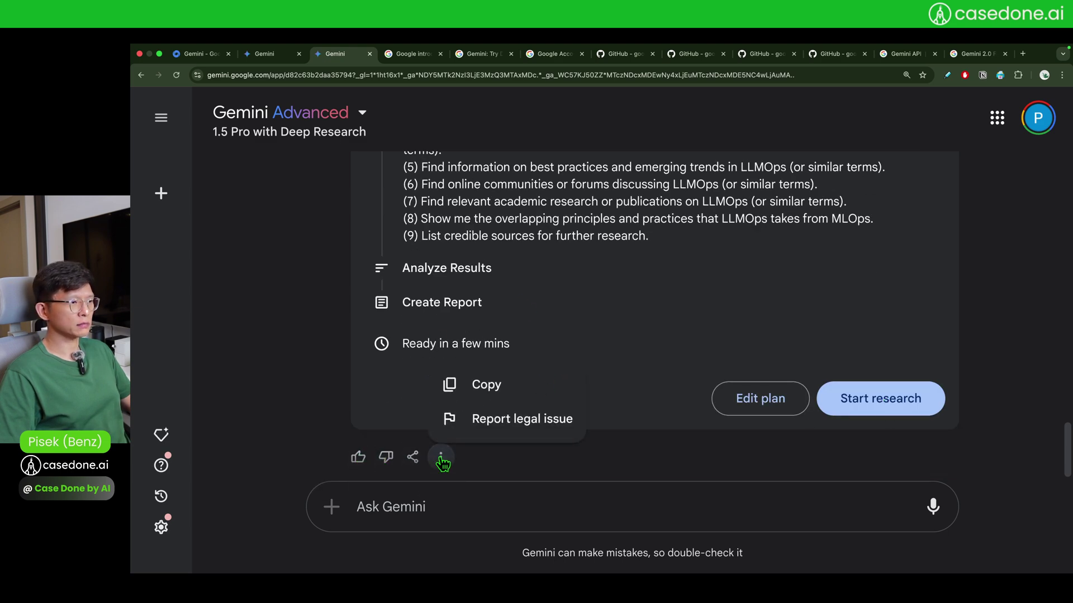
click(440, 457)
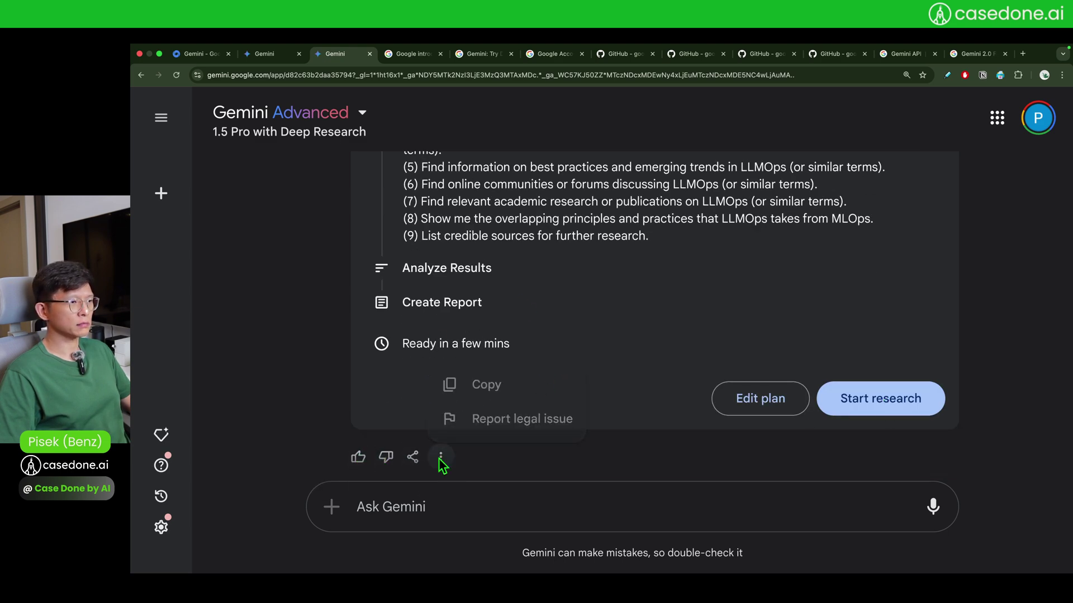
click(869, 399)
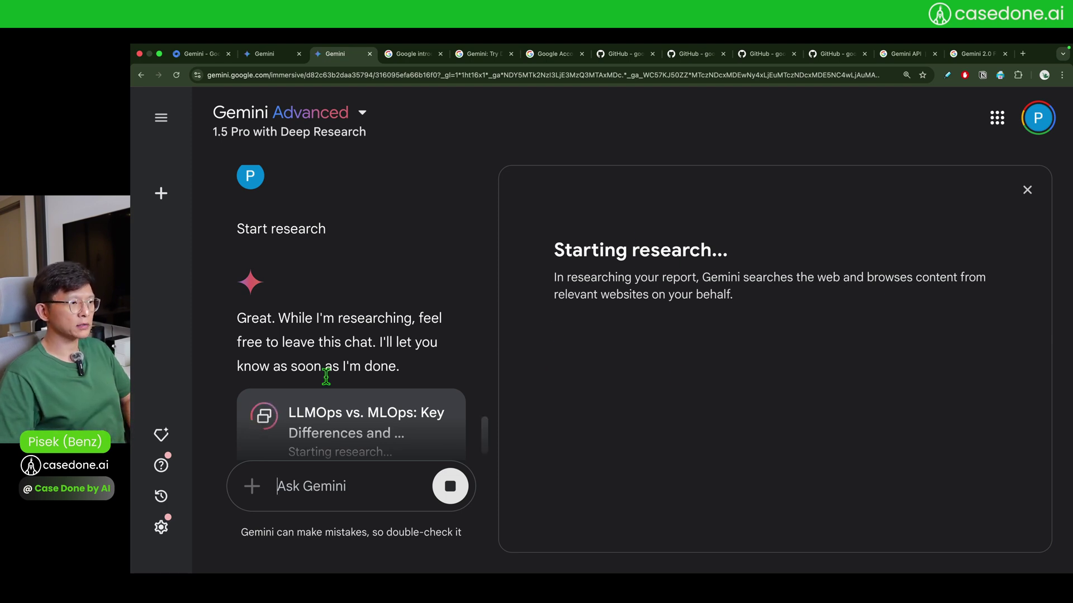
scroll(306, 394, down, 1)
key(super+minus)
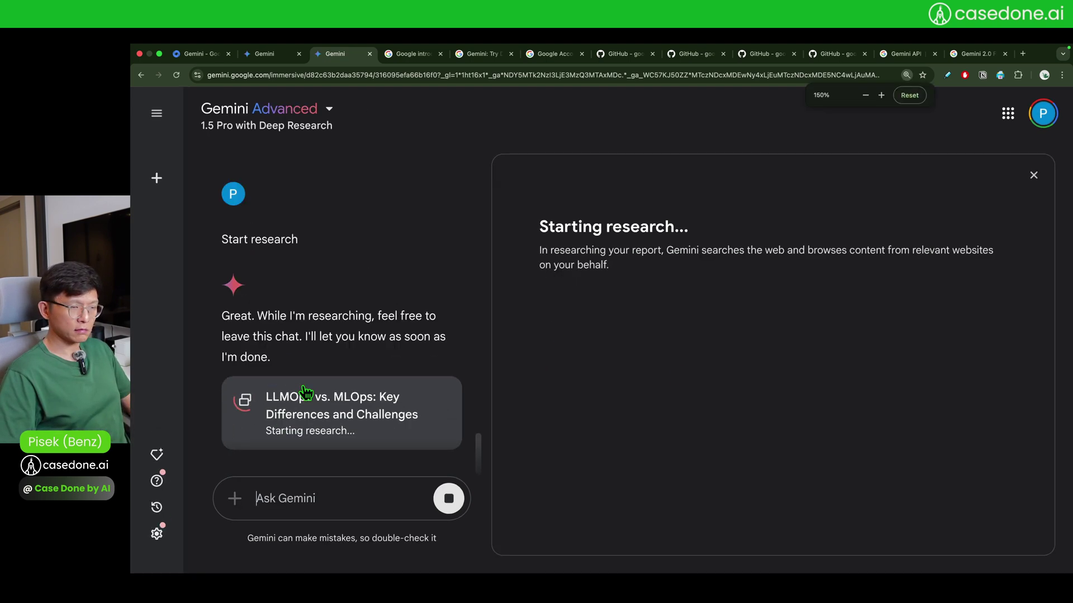
key(super+minus)
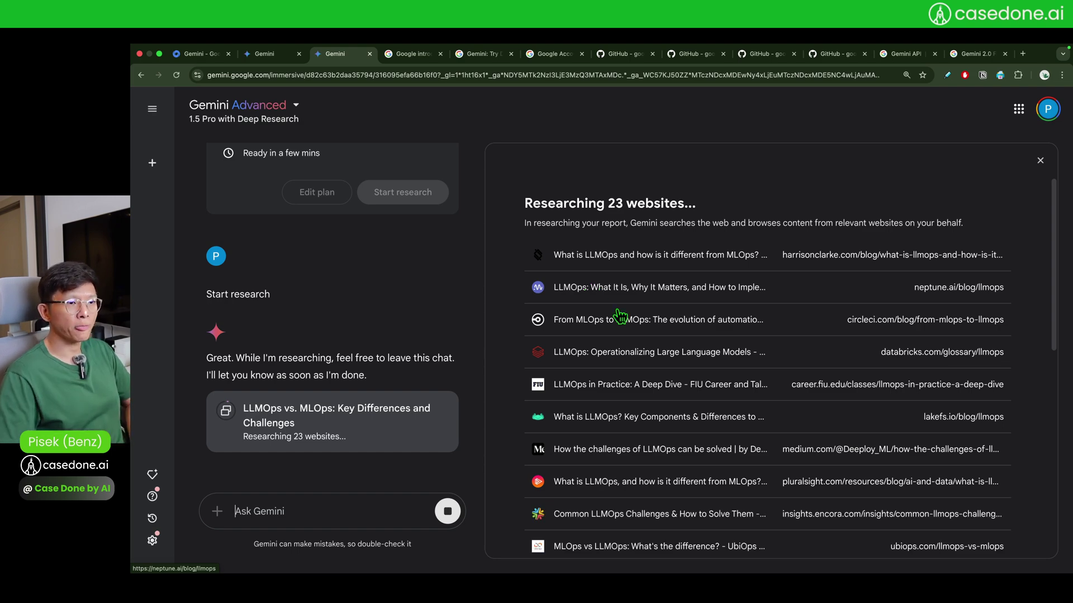
Look through the whole list of websites being researched for the LLMOps report and revisit the updated plan in the chat.
scroll(628, 310, down, 10)
scroll(722, 300, up, 10)
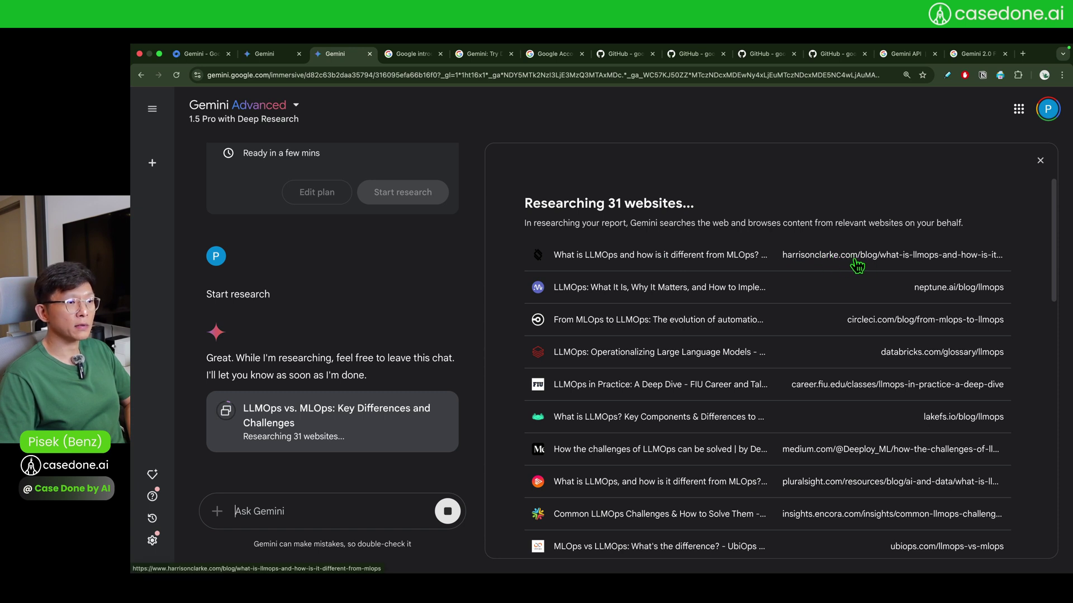
scroll(852, 268, down, 1)
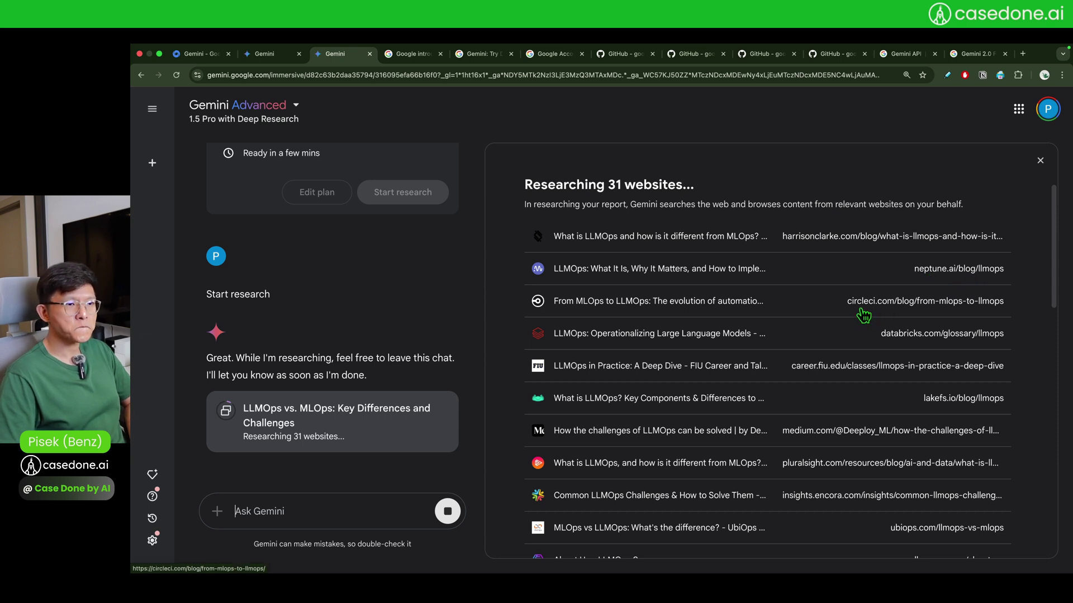
scroll(894, 307, down, 3)
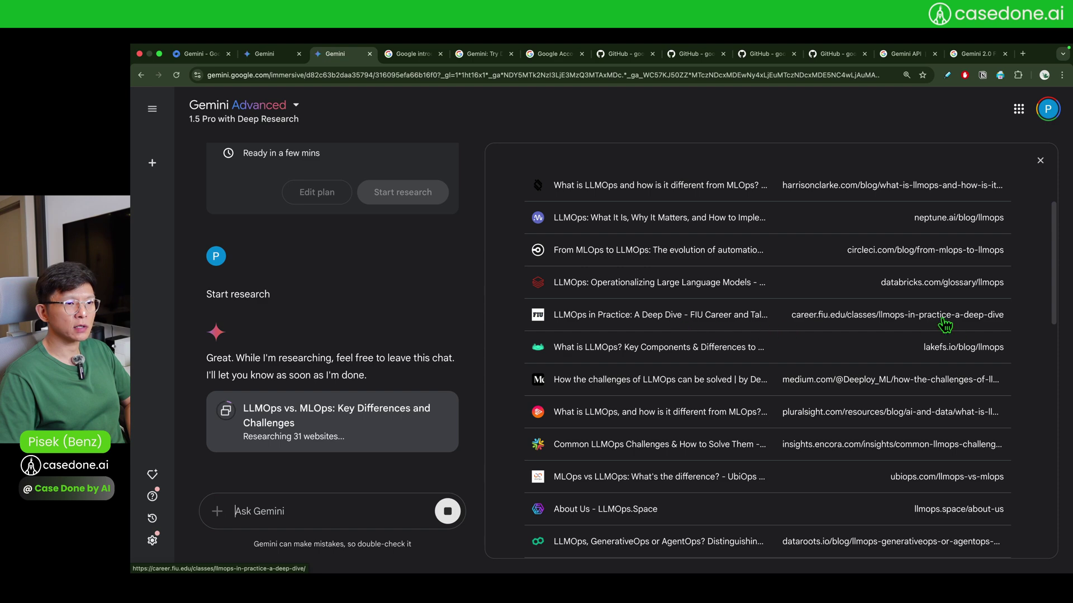
scroll(934, 366, down, 5)
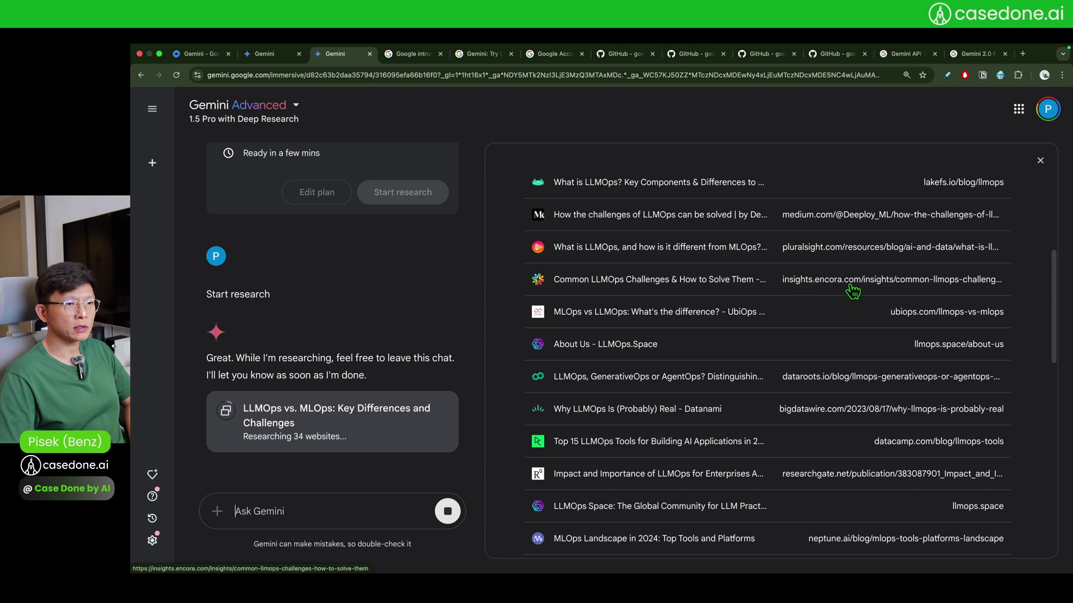
scroll(847, 291, down, 1)
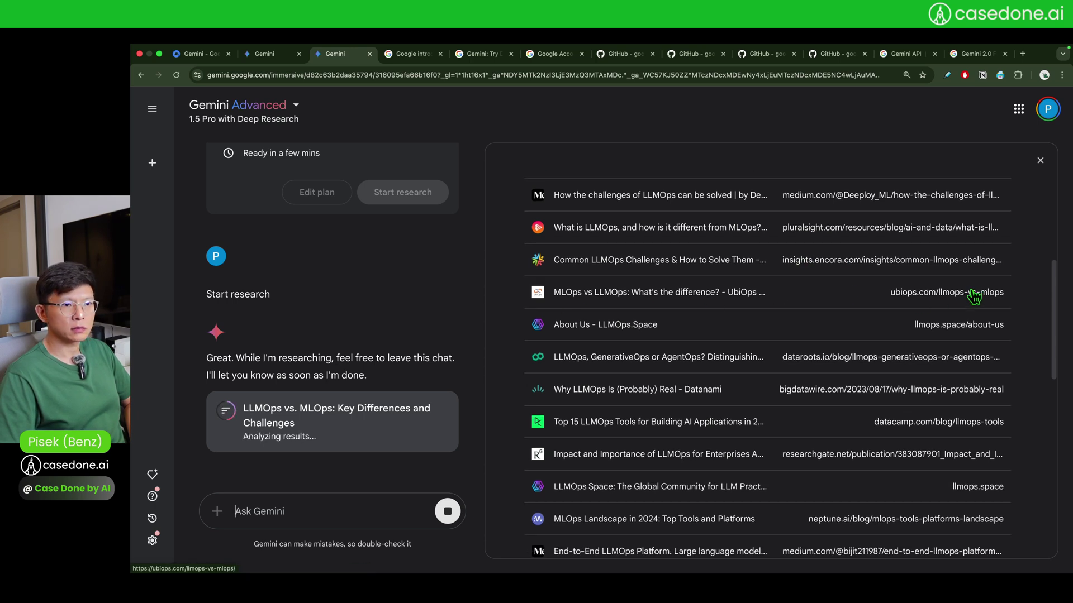
scroll(598, 336, down, 2)
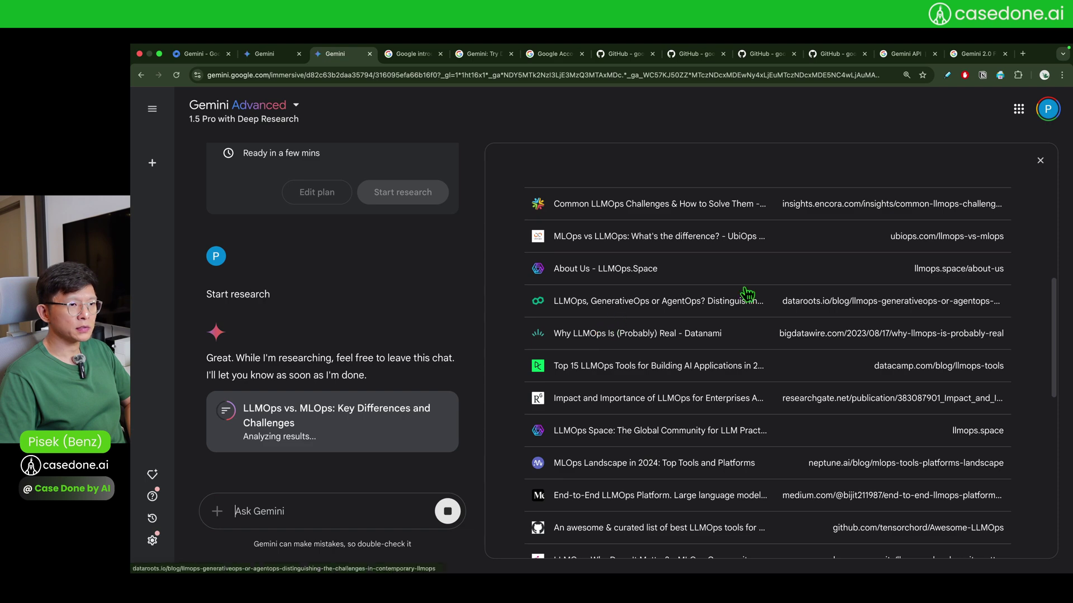
scroll(933, 372, down, 5)
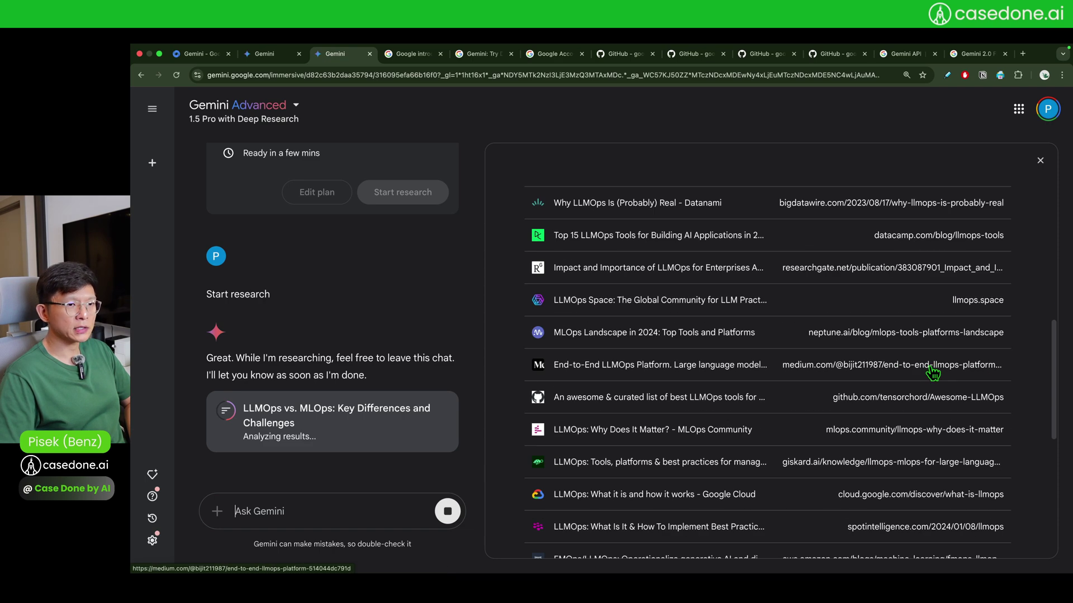
scroll(931, 371, down, 10)
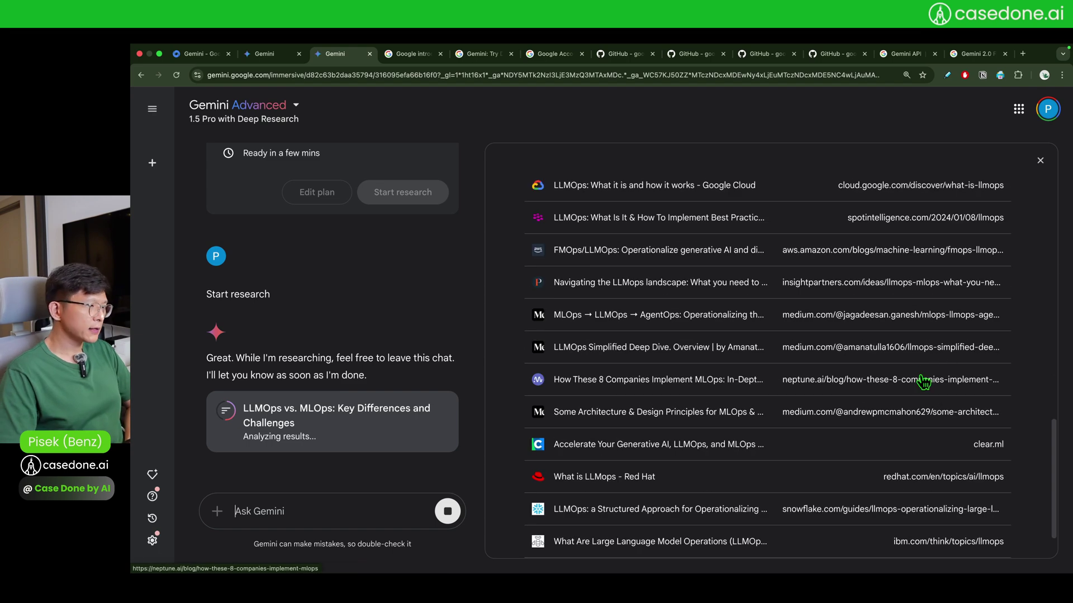
scroll(888, 364, up, 7)
scroll(888, 365, up, 11)
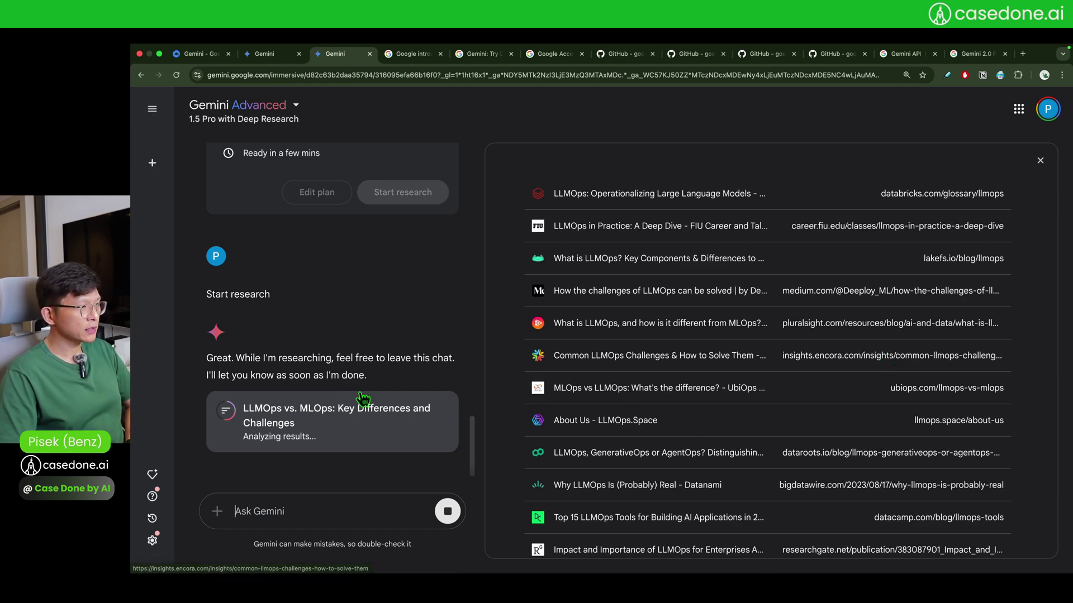
scroll(363, 402, up, 5)
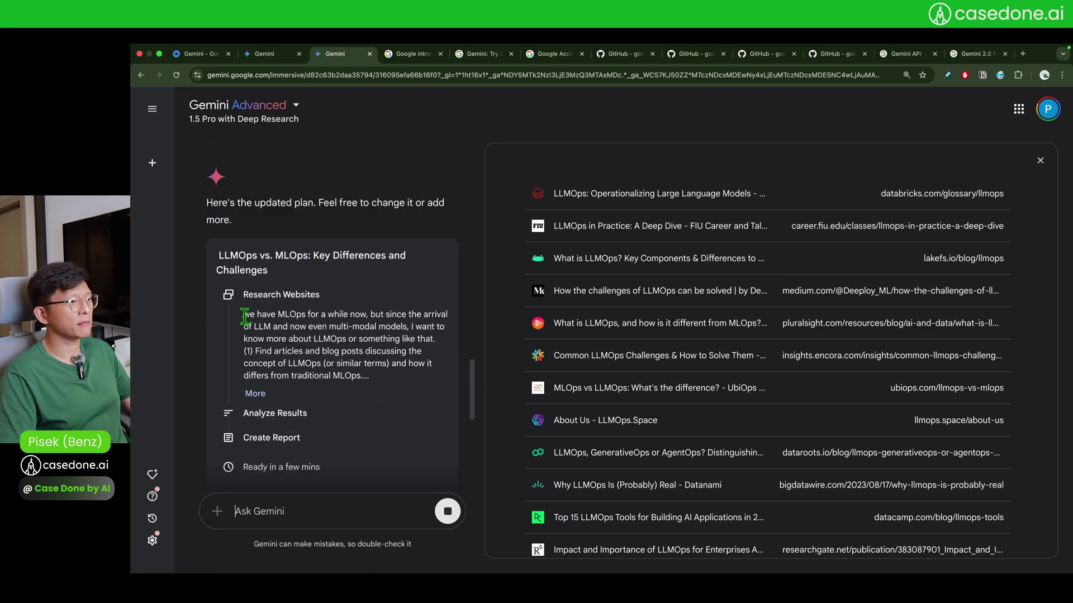
Reread the plan's website research task and go through the list of websites being researched for the LLMOps report.
drag(244, 317, 381, 391)
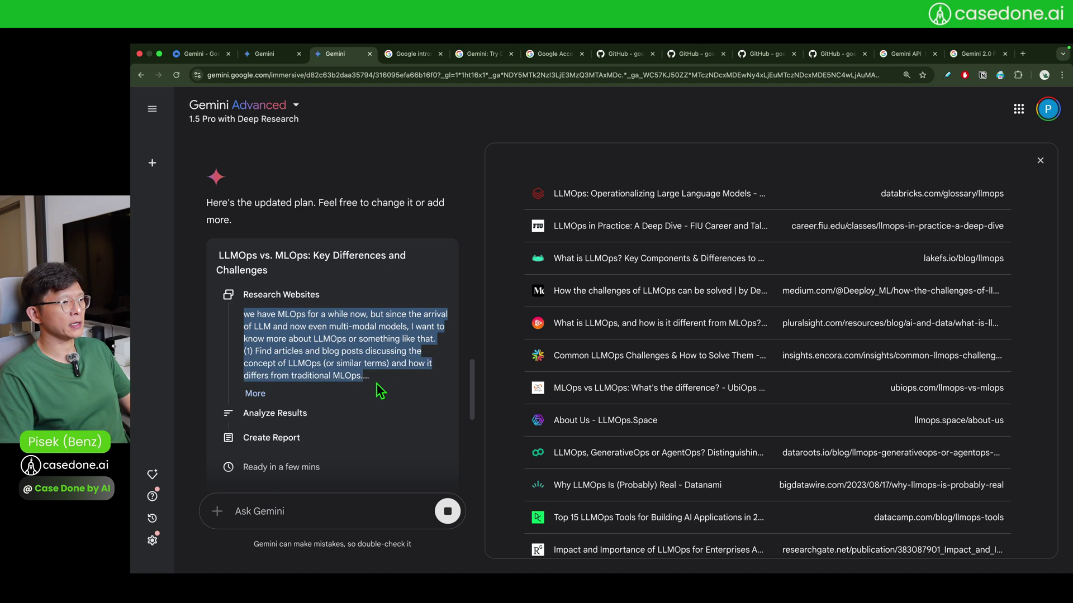
click(390, 354)
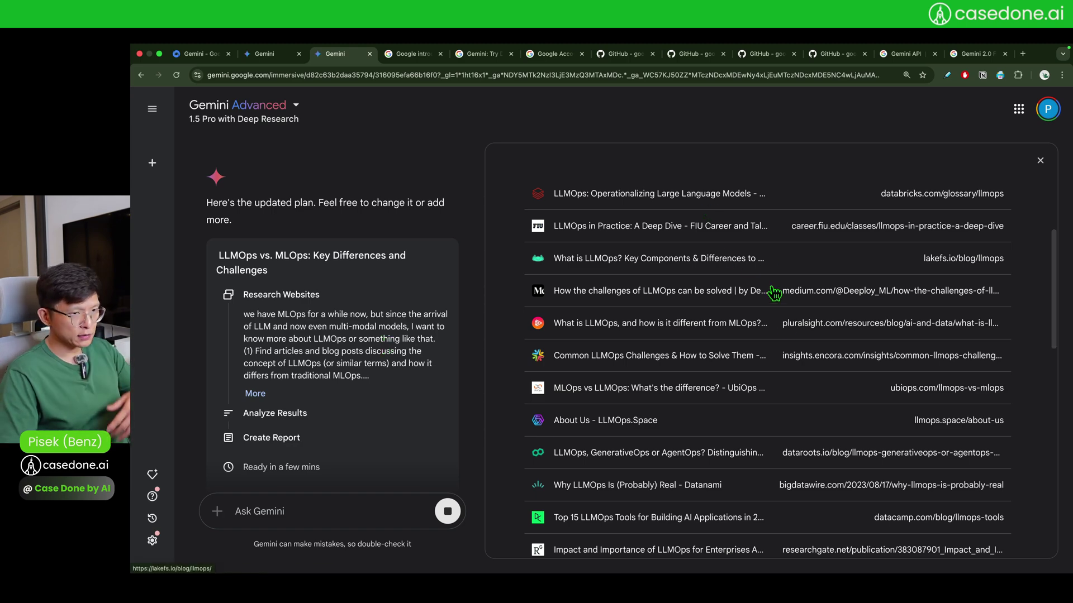
scroll(777, 331, down, 3)
scroll(654, 346, down, 1)
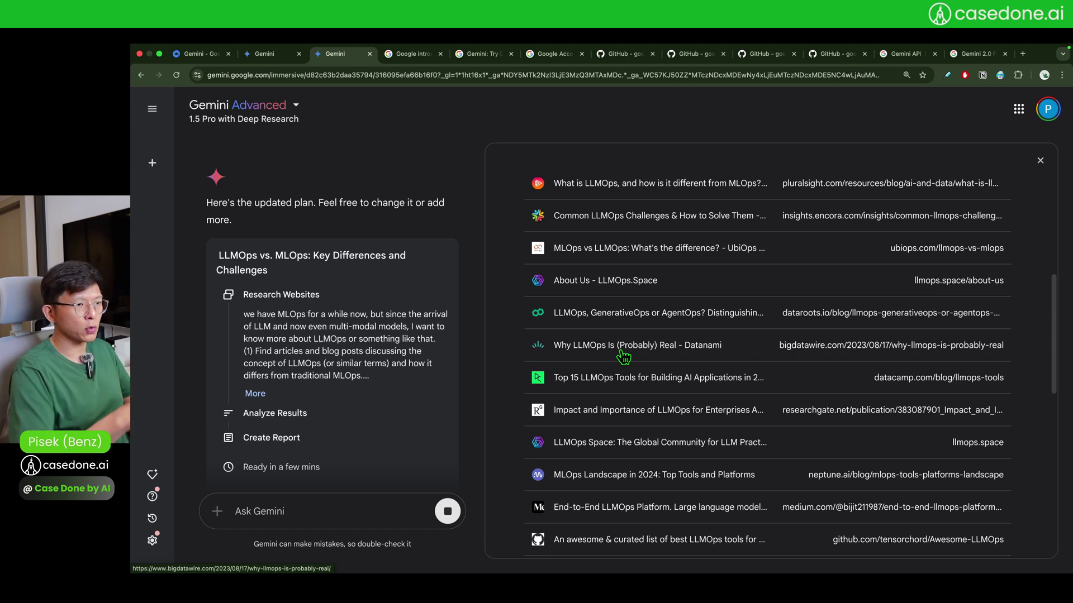
scroll(749, 355, down, 1)
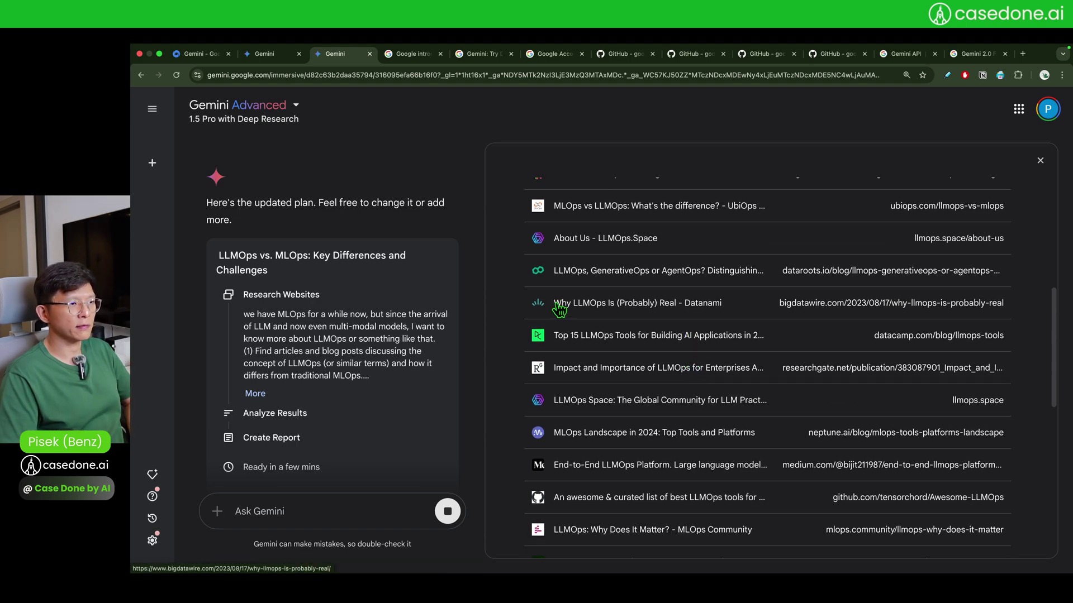
scroll(796, 316, down, 5)
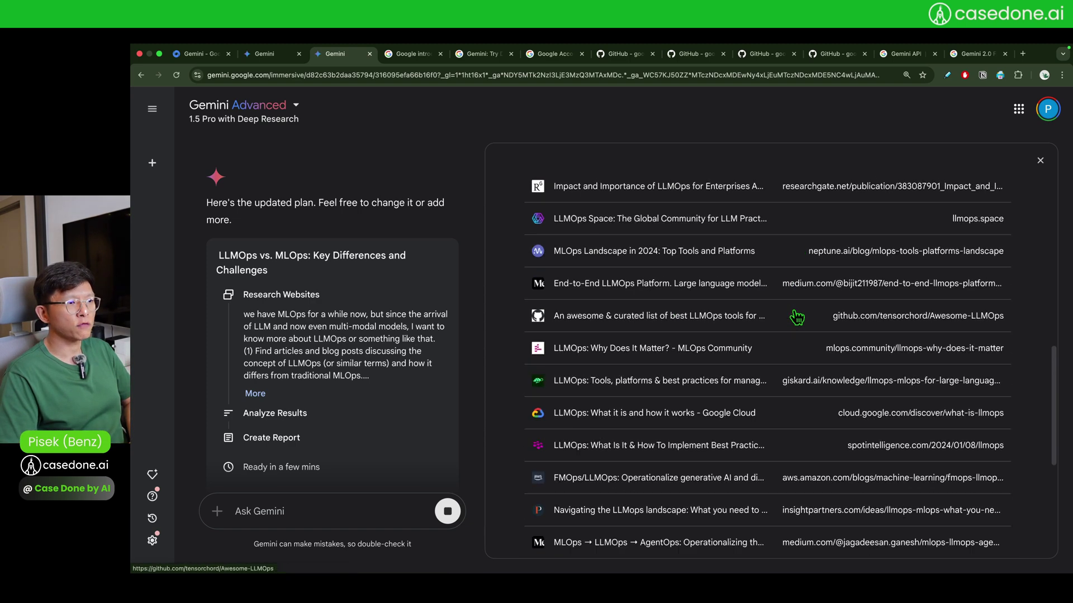
scroll(597, 374, down, 3)
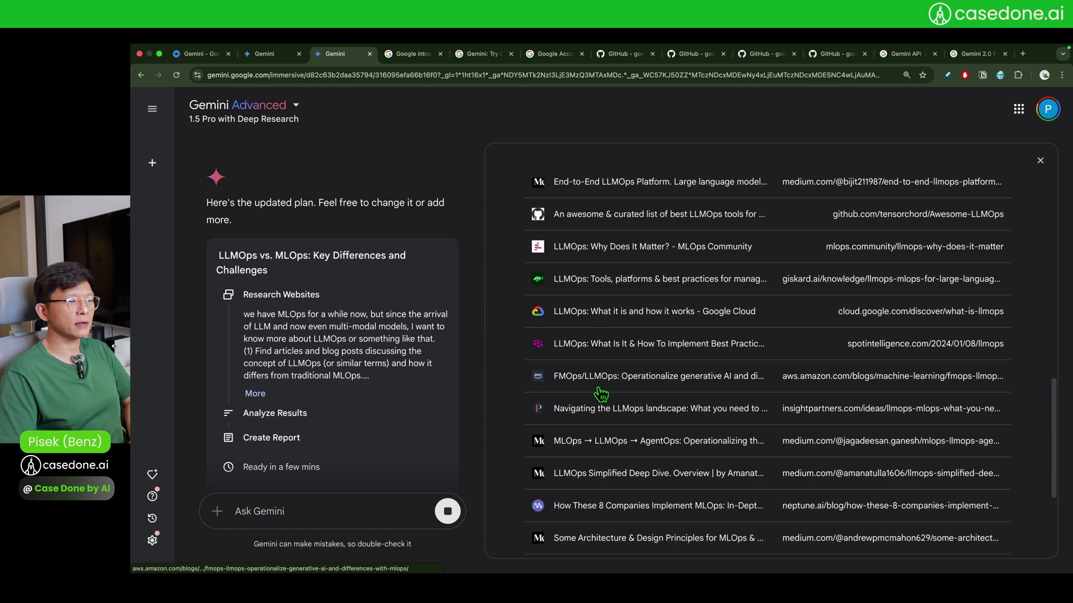
scroll(559, 400, down, 4)
scroll(385, 412, down, 3)
Check the progress of the LLMOps vs. MLOps research in the chat and view the end of the website list.
click(386, 411)
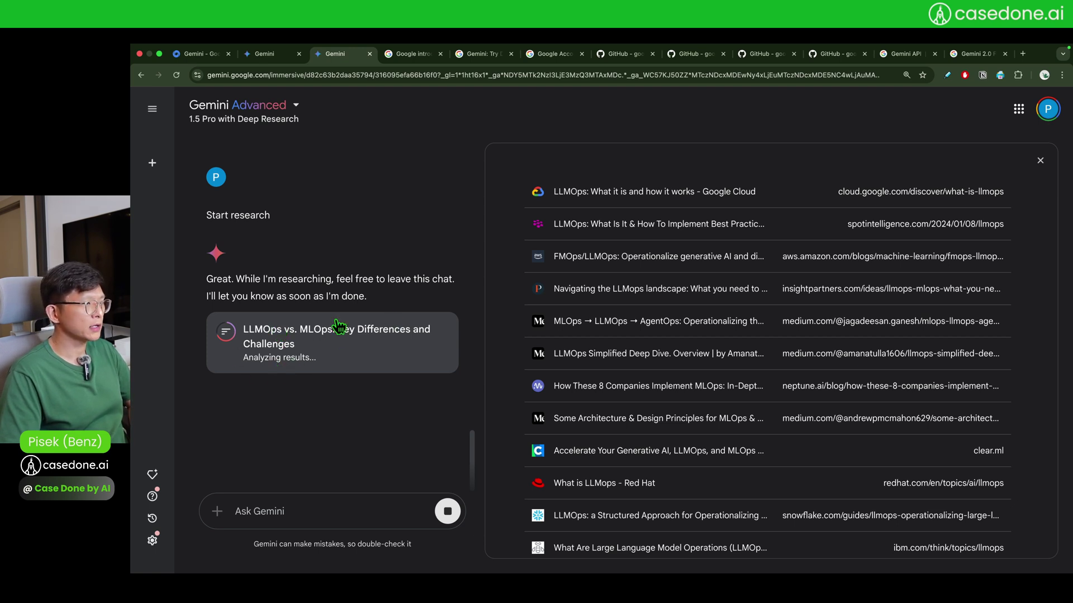
scroll(362, 328, down, 1)
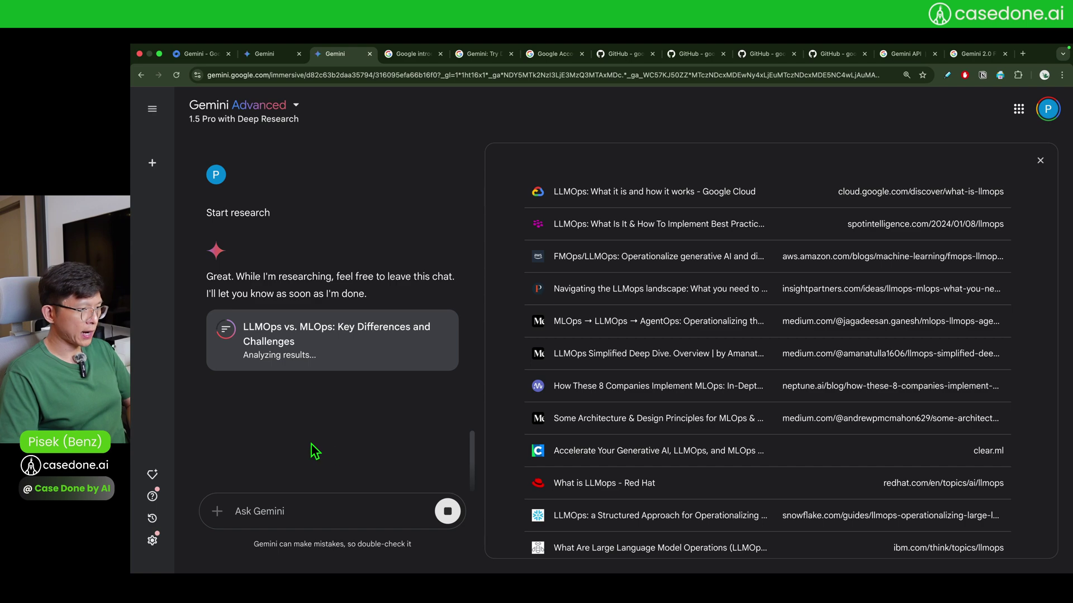
scroll(355, 445, up, 1)
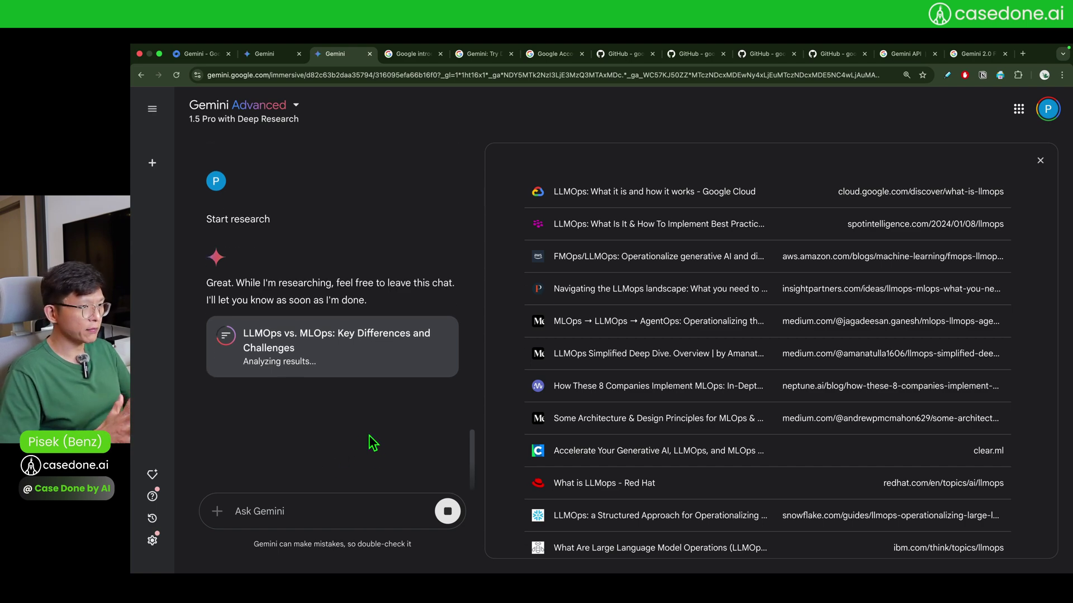
scroll(763, 402, down, 2)
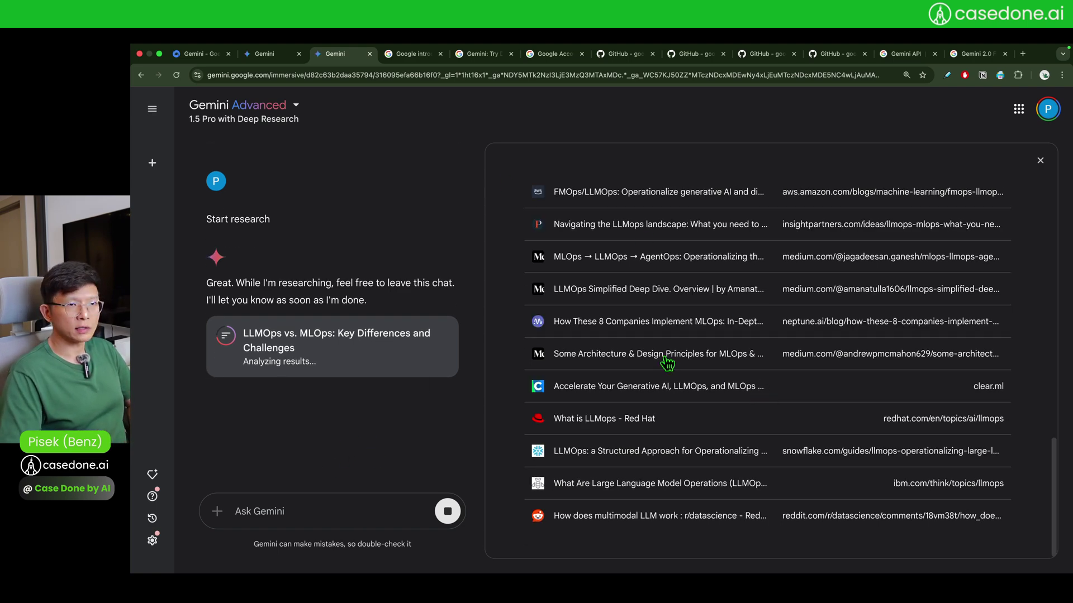
Open the NotebookLM link from the CEO's note in the Gemini 2.0 announcement in a new tab and close the announcement.
click(413, 53)
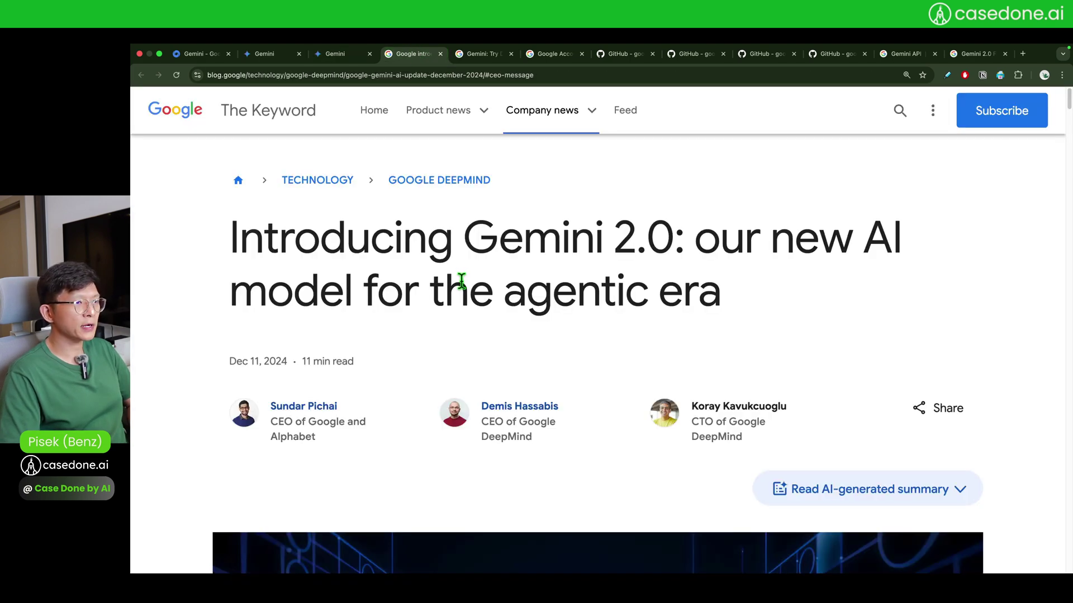
scroll(460, 282, down, 15)
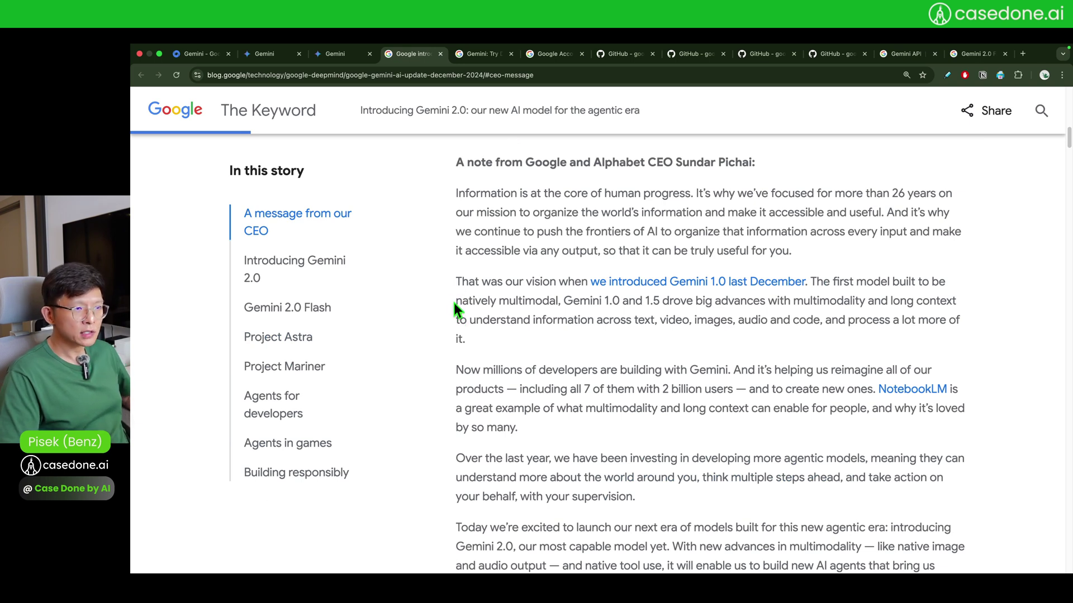
right_click(910, 397)
click(947, 355)
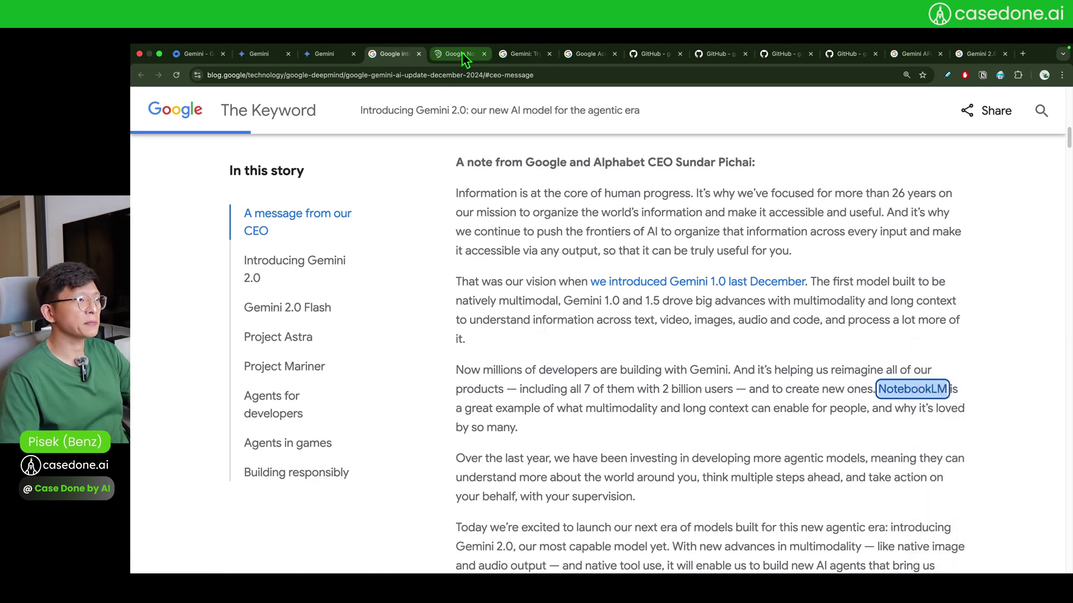
scroll(467, 300, up, 10)
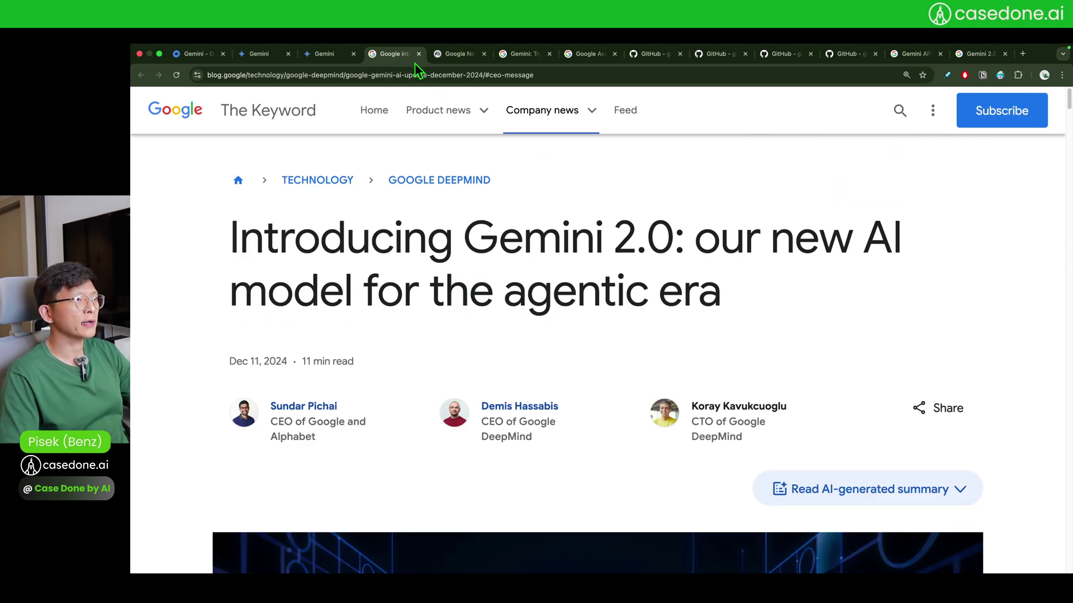
click(418, 53)
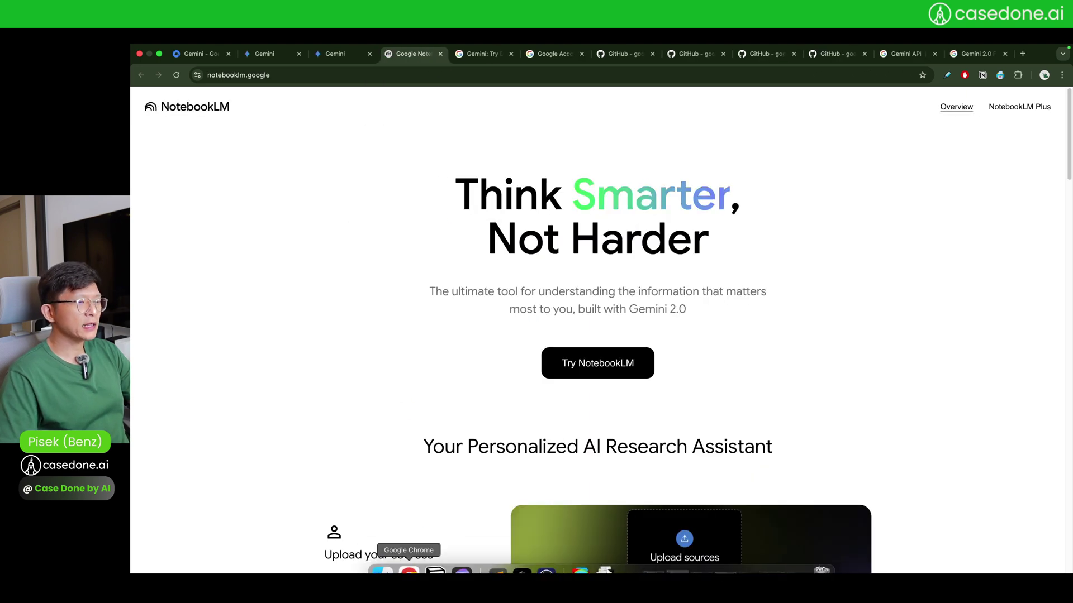
Look through the NotebookLM overview page, including the sections on uploading sources and instant insights.
scroll(359, 366, down, 3)
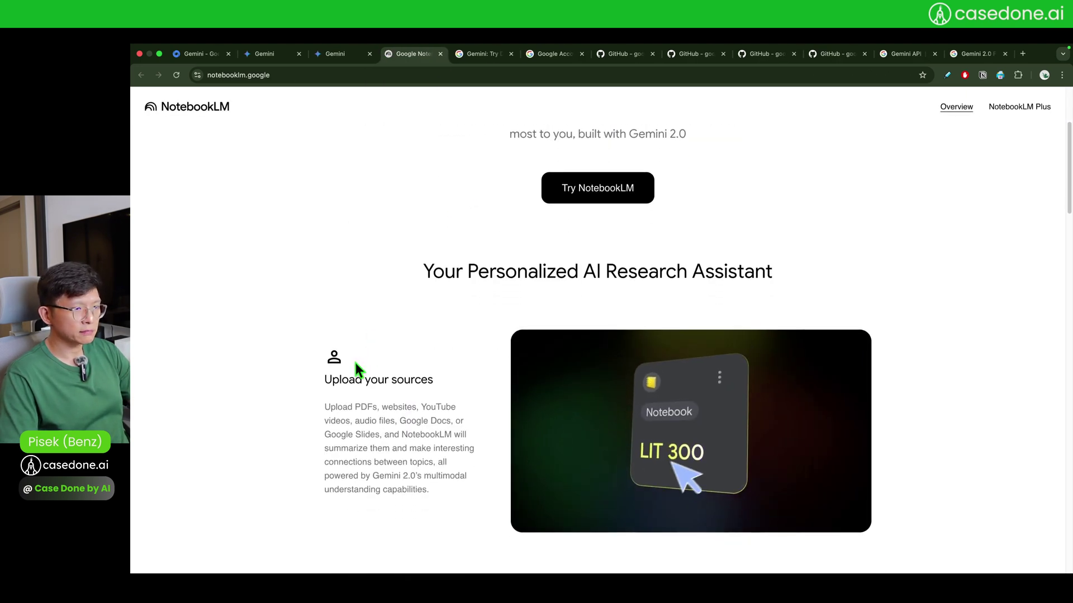
scroll(356, 364, down, 2)
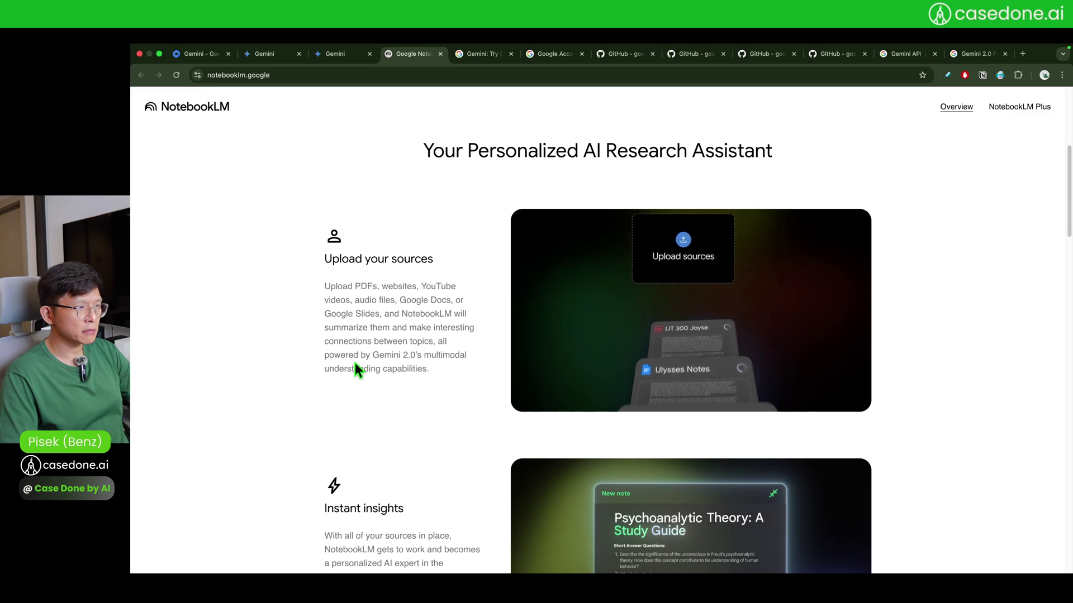
scroll(353, 360, down, 2)
scroll(353, 360, up, 6)
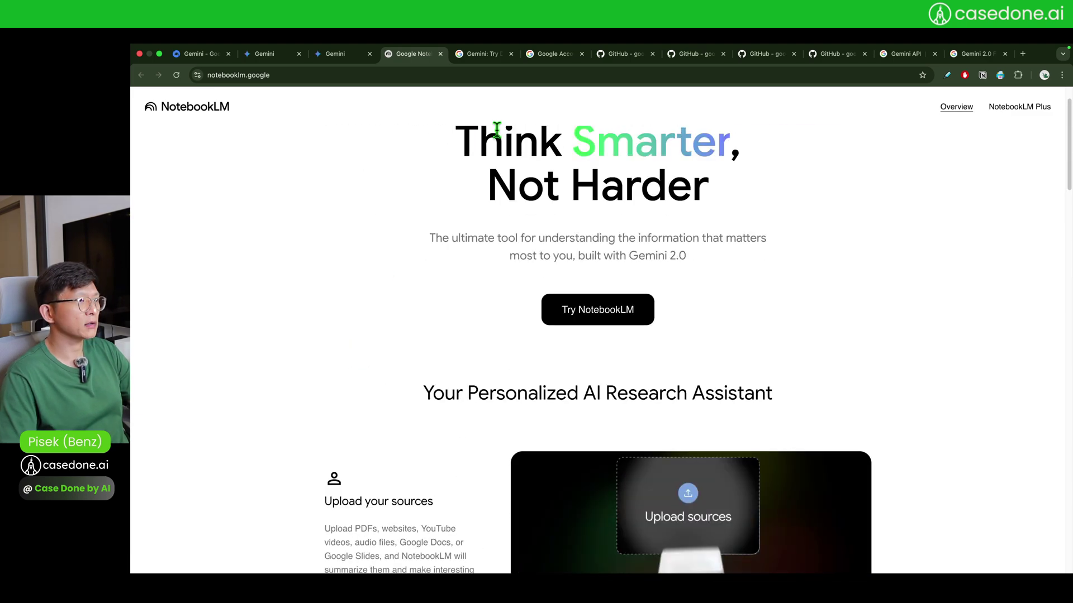
scroll(434, 185, up, 1)
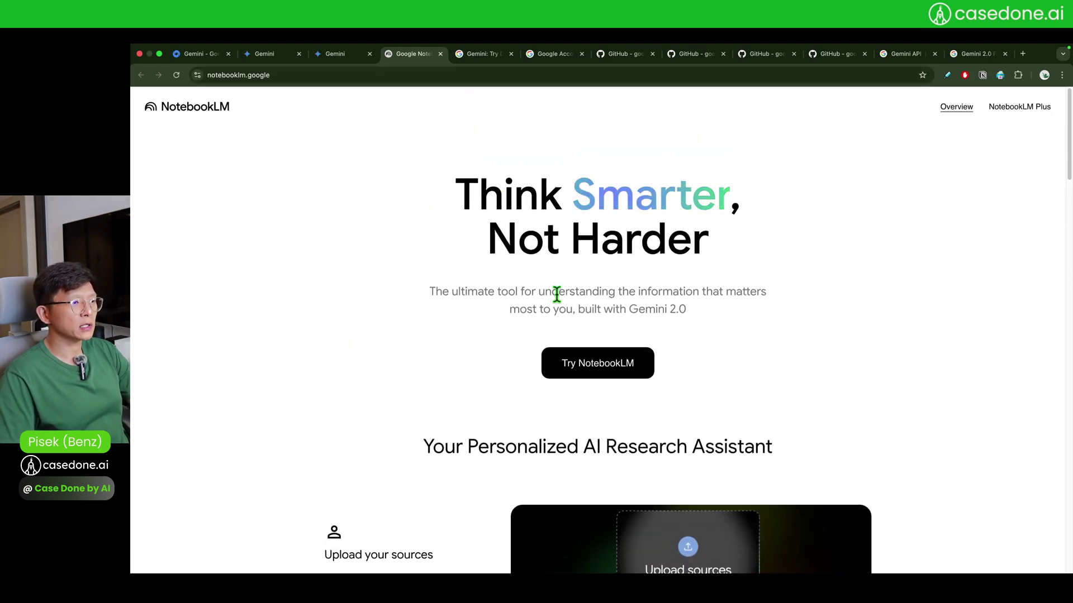
Bring up the Deep Research blog article and place its tab directly after the first tab.
click(486, 55)
scroll(425, 314, up, 10)
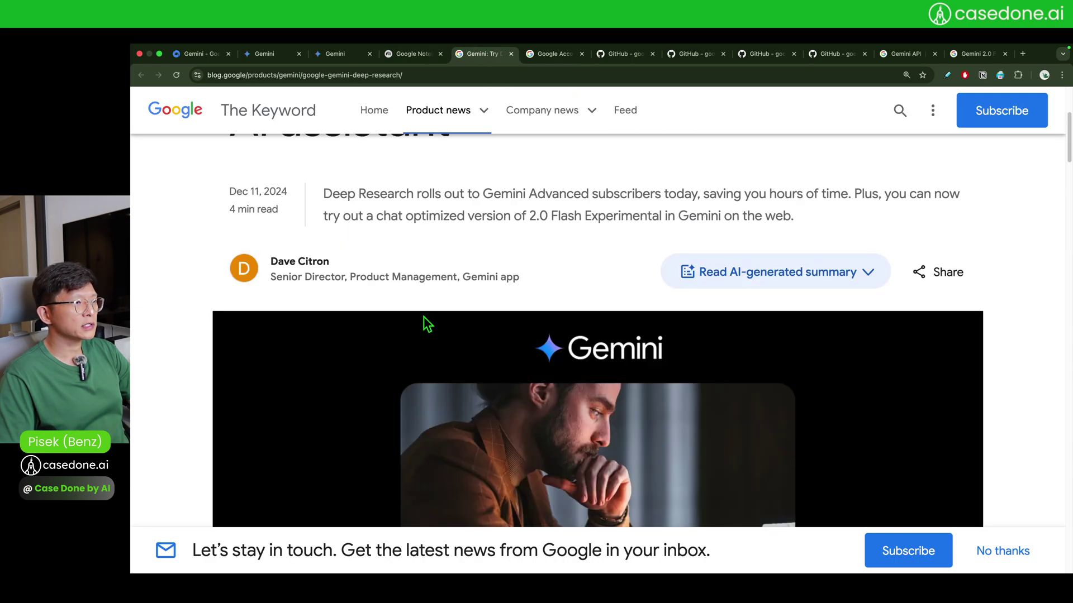
scroll(423, 317, up, 4)
drag(506, 56, 256, 56)
Close the spare Gemini chat on 2.0 Flash Experimental and the Google Account page, checking the ongoing research in between.
click(340, 56)
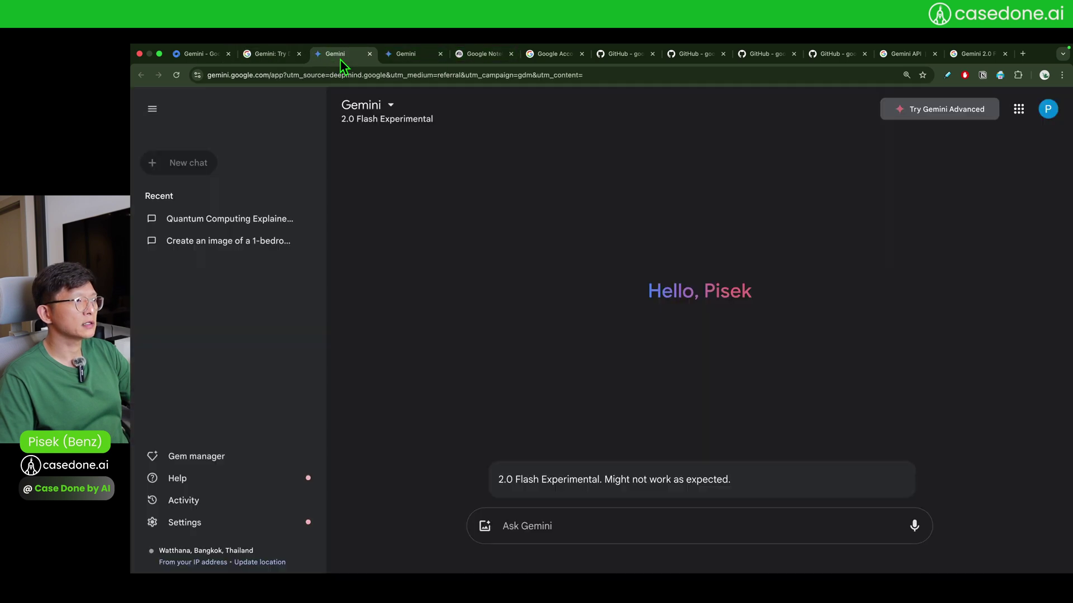
click(370, 54)
scroll(316, 354, down, 1)
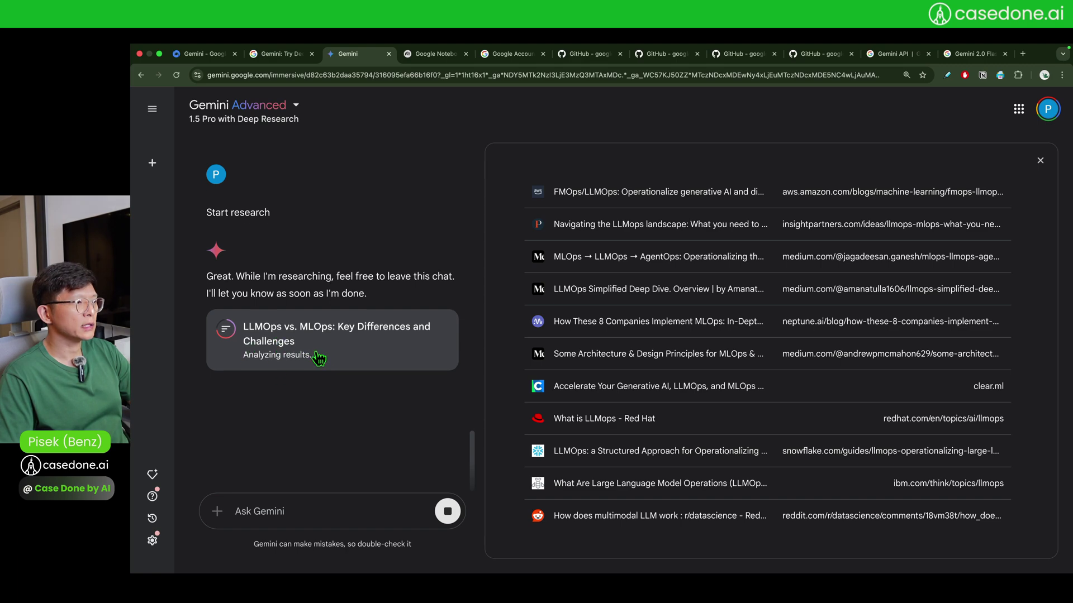
click(444, 67)
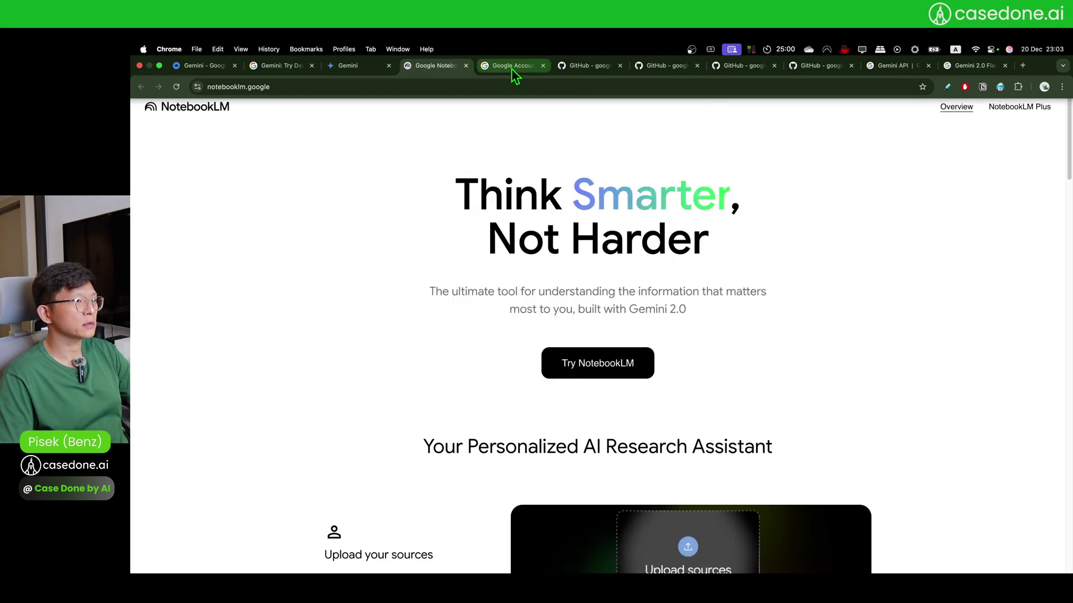
click(512, 68)
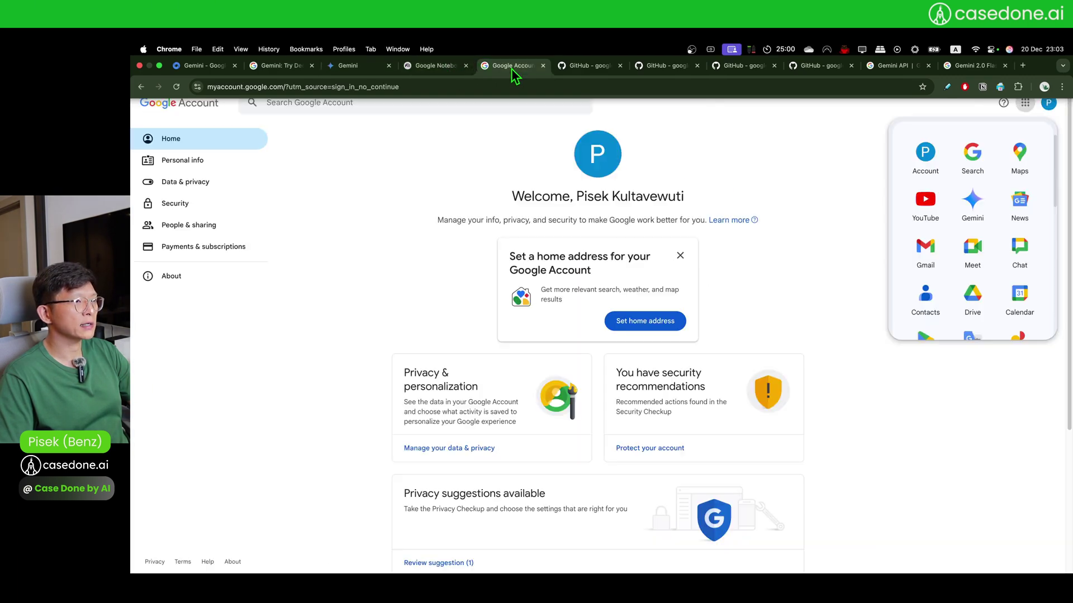
click(543, 54)
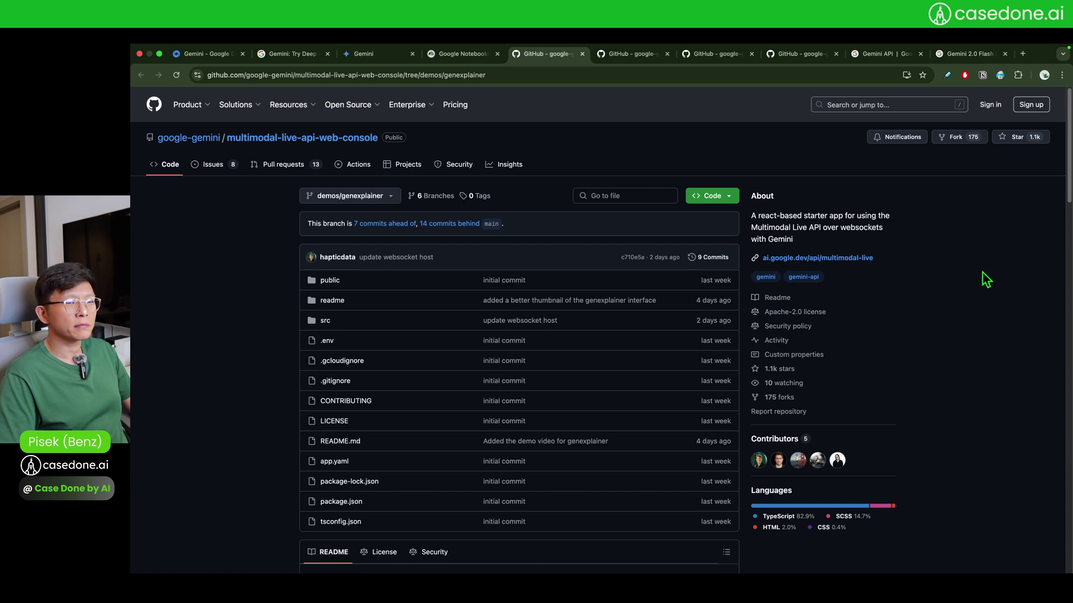
Search the web for "google ai labs" in a new tab, open Google Labs and skim its home page experiments.
click(1022, 54)
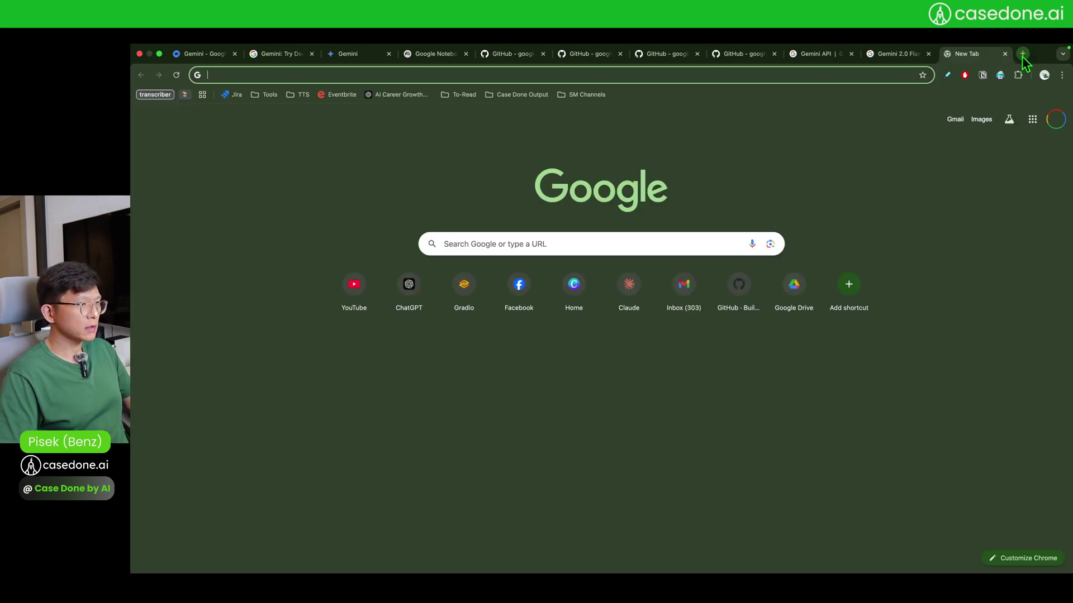
text(google ai)
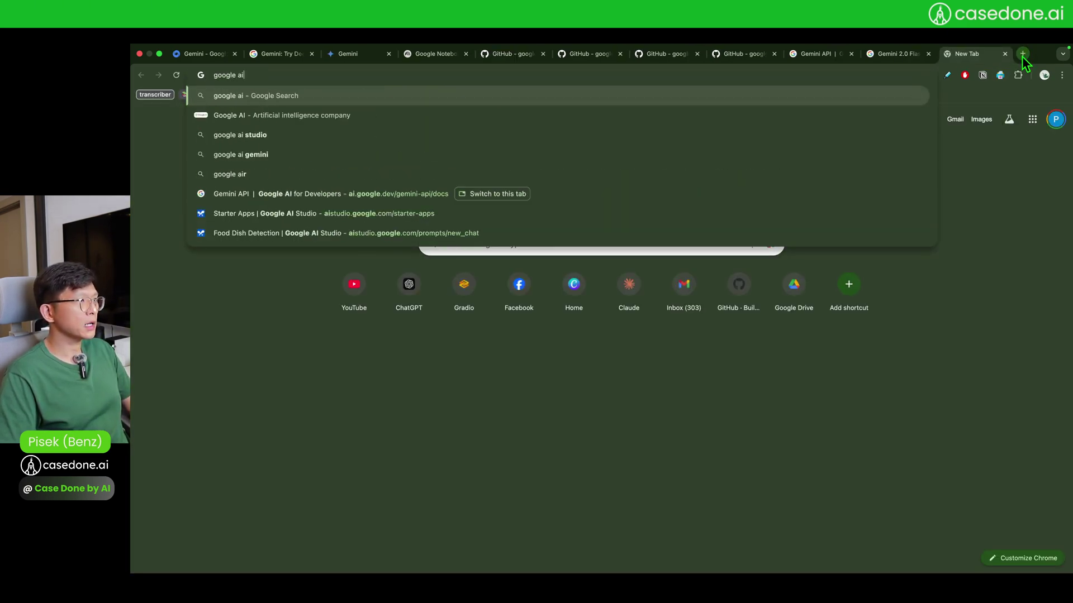
text( labs)
key(Return)
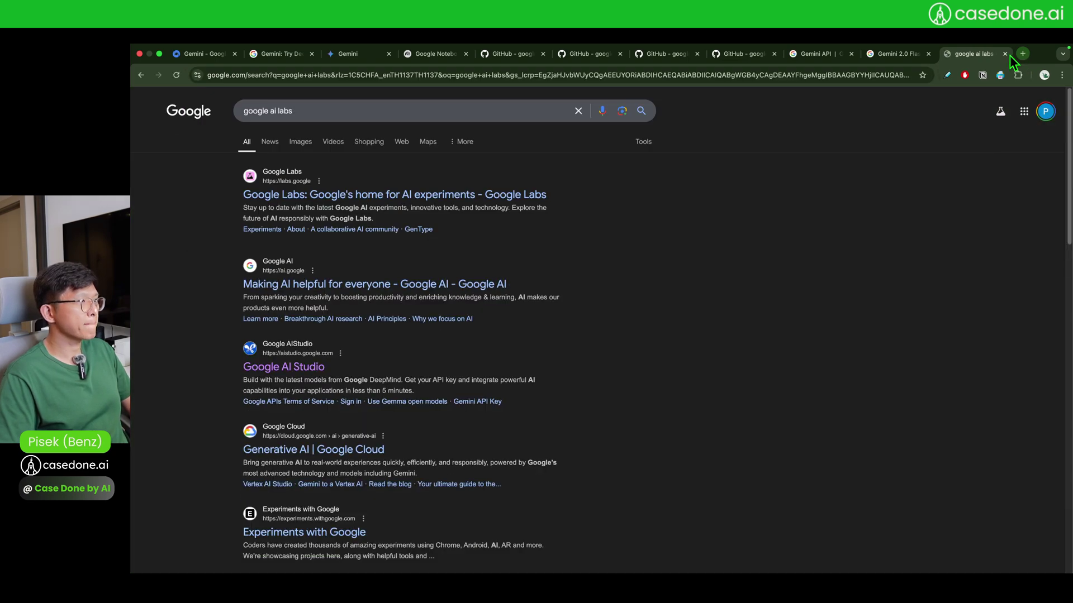
click(524, 196)
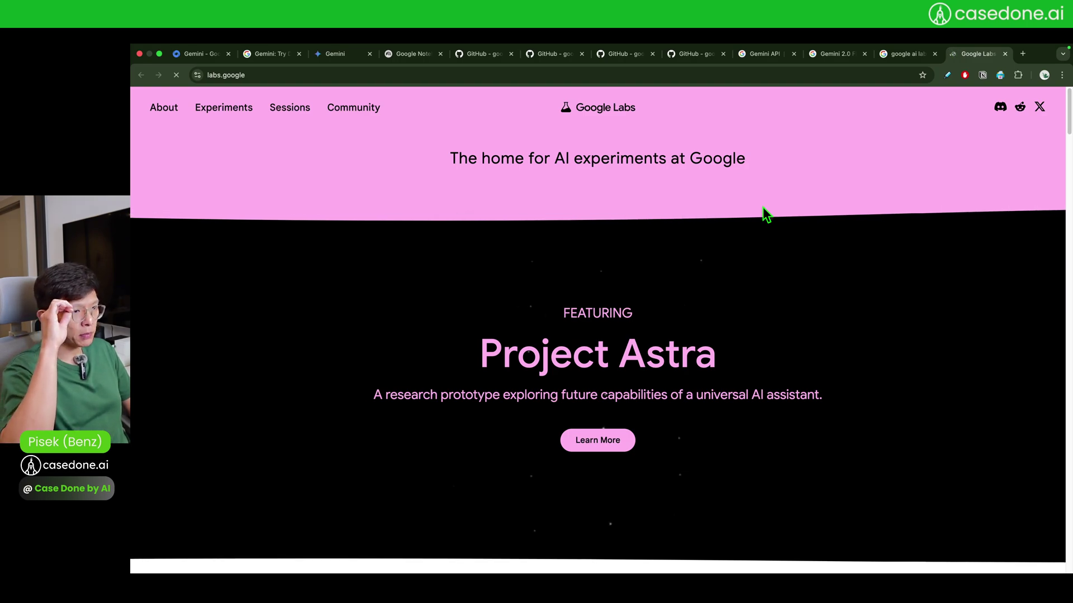
scroll(764, 232, down, 3)
scroll(768, 239, down, 12)
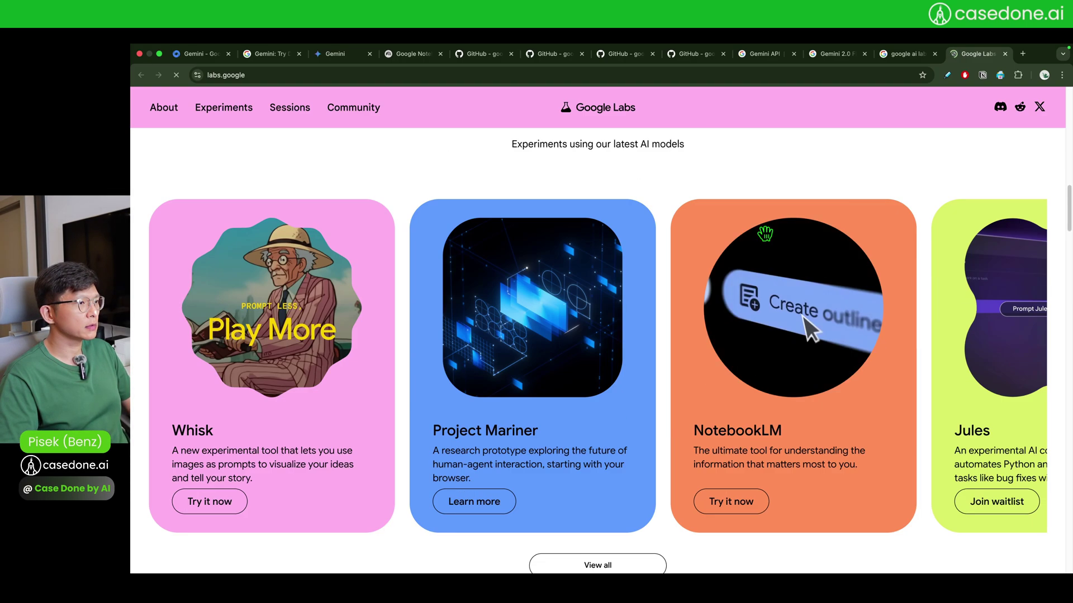
Open the Experiments page of Google Labs and browse its tools down to the featured Jules section.
scroll(766, 239, up, 15)
click(231, 109)
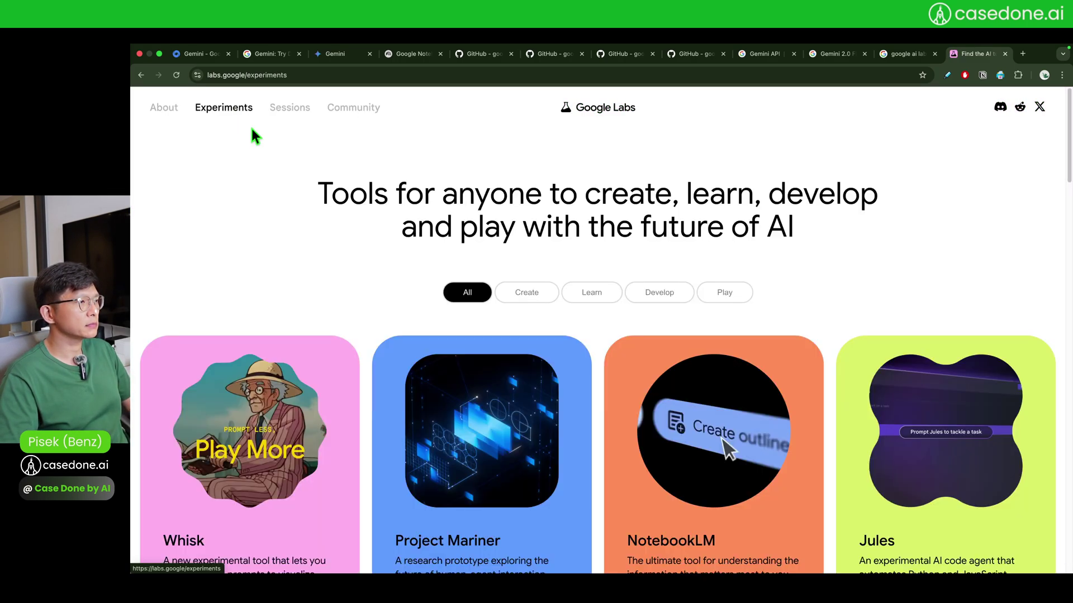
scroll(328, 187, down, 3)
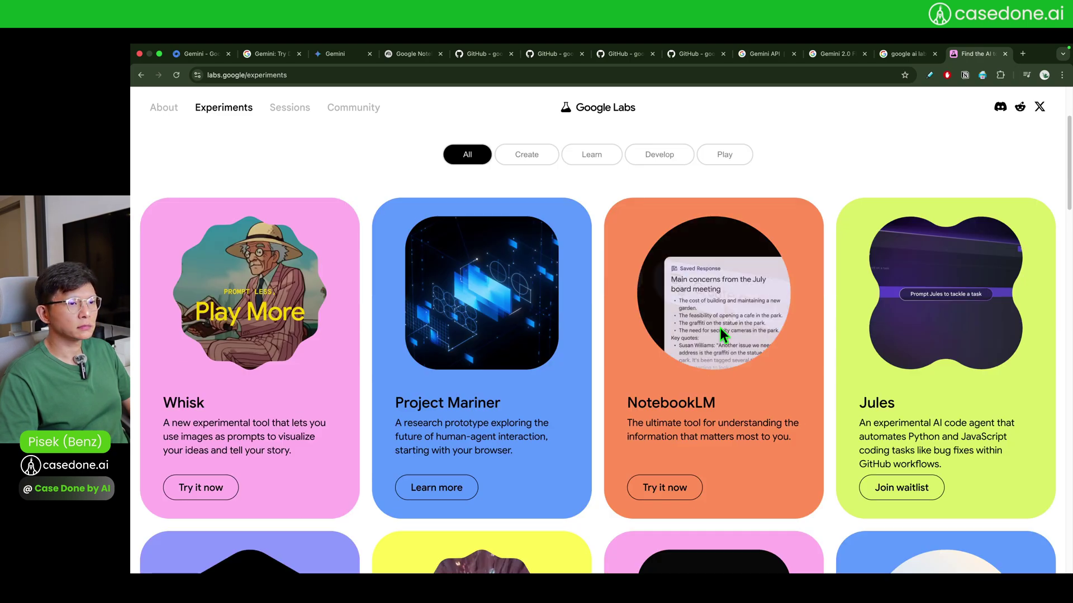
scroll(860, 314, down, 6)
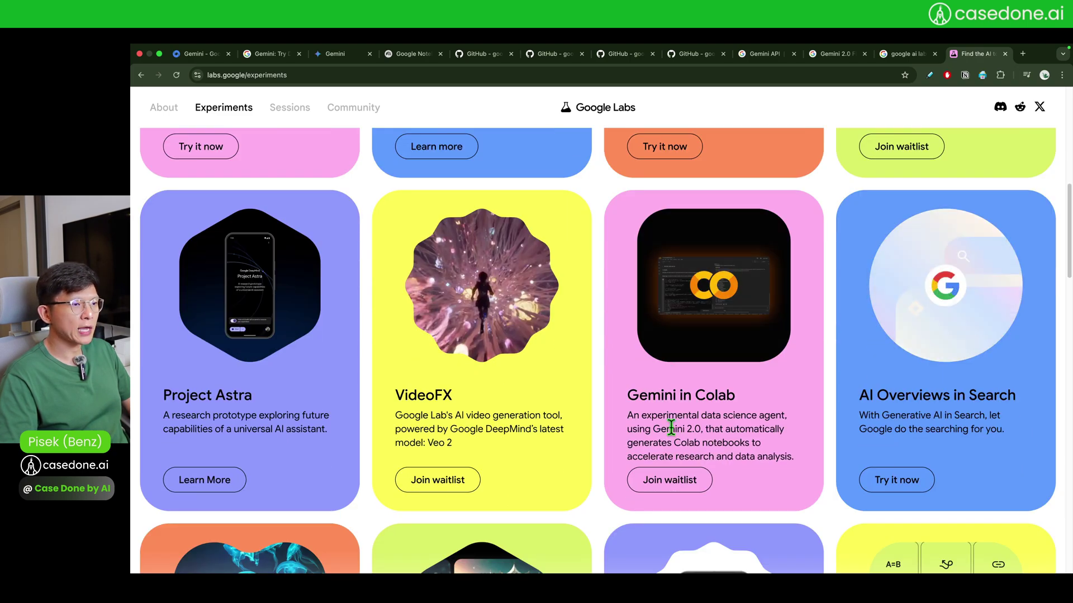
scroll(617, 440, down, 12)
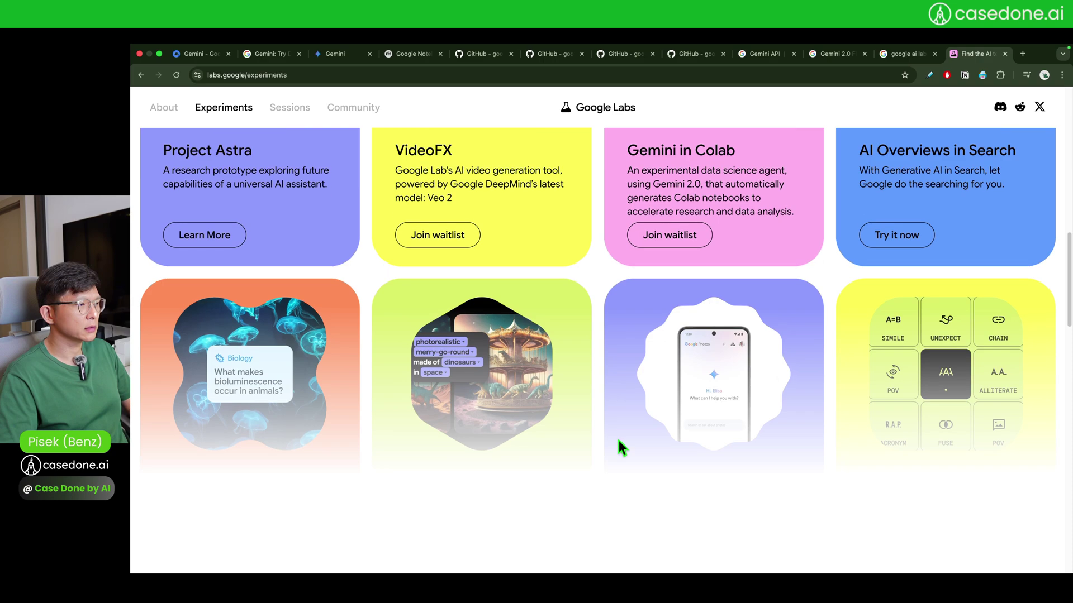
scroll(620, 434, down, 4)
scroll(621, 437, up, 5)
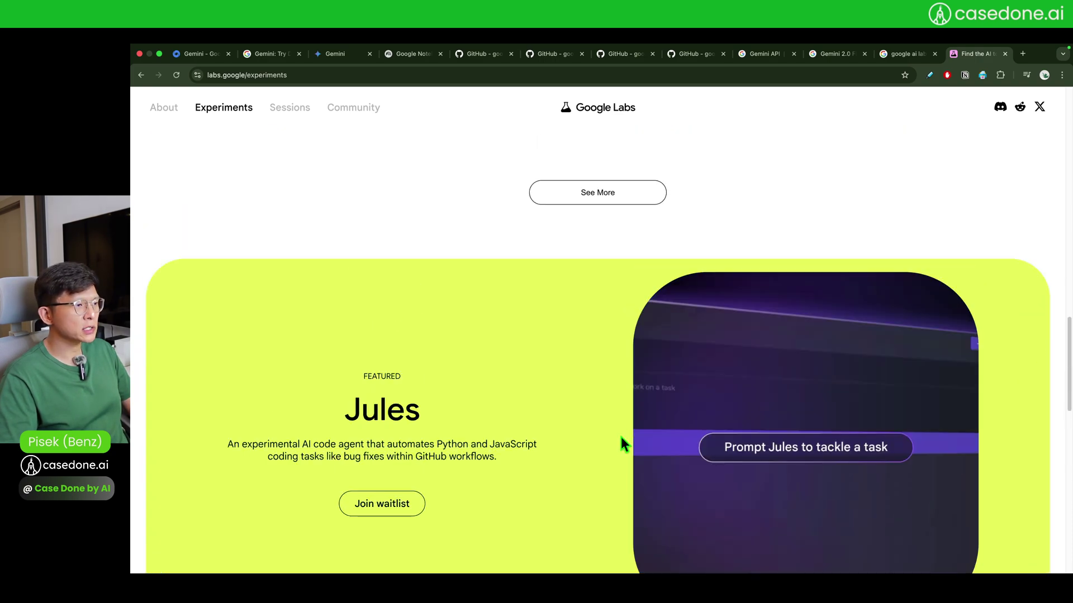
Return to the "google ai labs" search results, view the Experiments with Google site in a new tab without its welcome note, and close it.
scroll(621, 436, down, 10)
scroll(620, 436, up, 20)
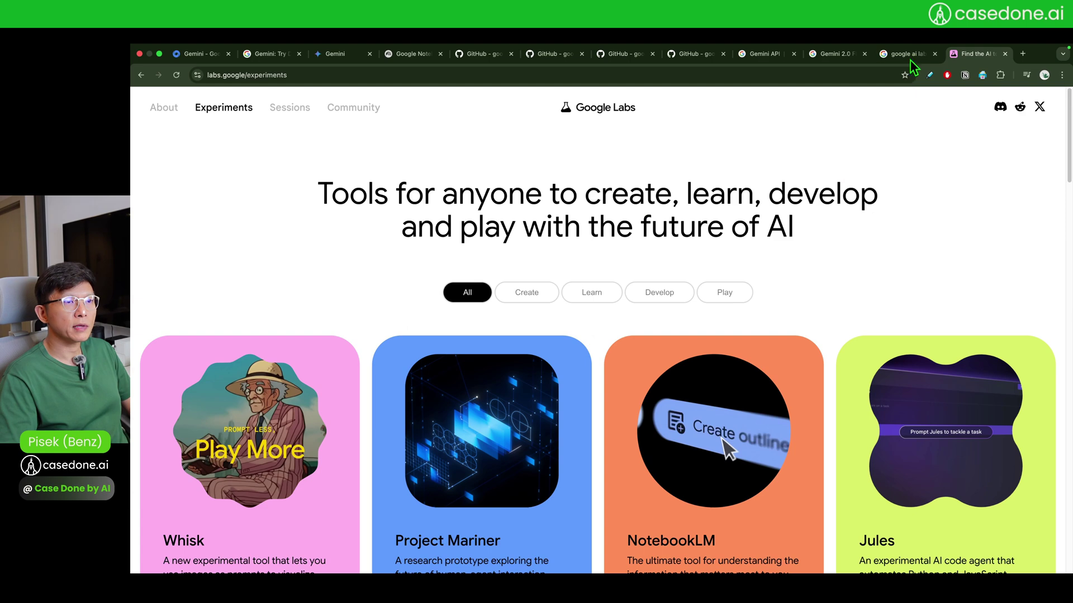
click(908, 55)
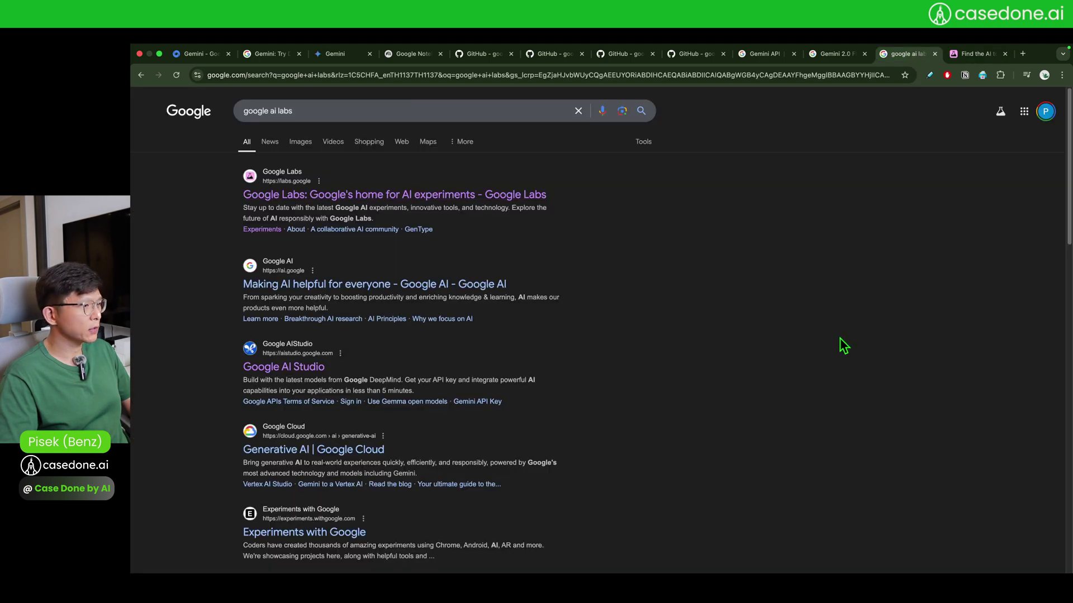
scroll(799, 349, down, 2)
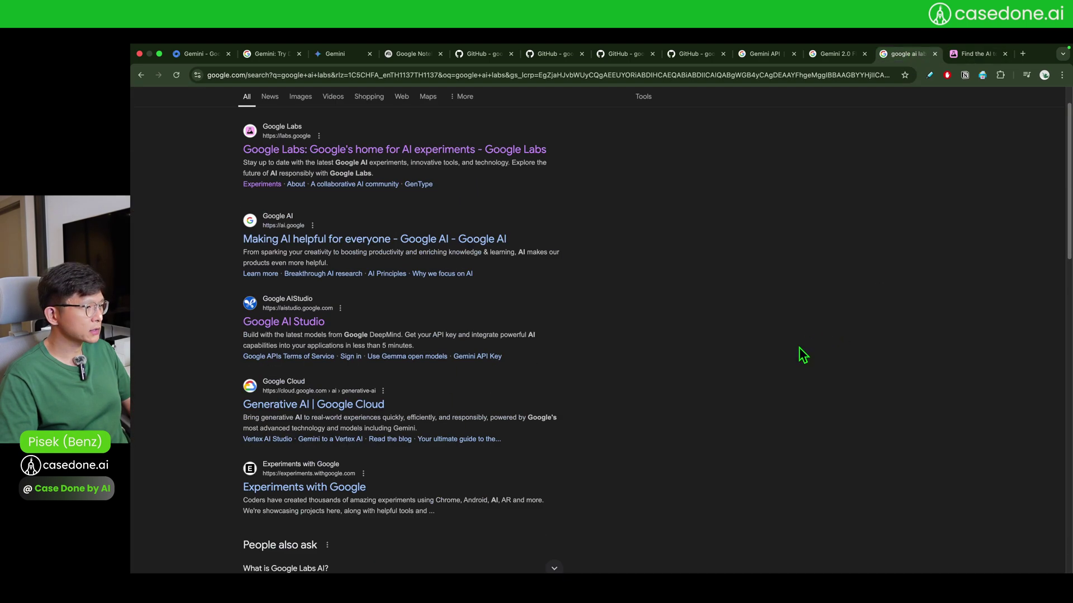
super+click(317, 485)
click(967, 55)
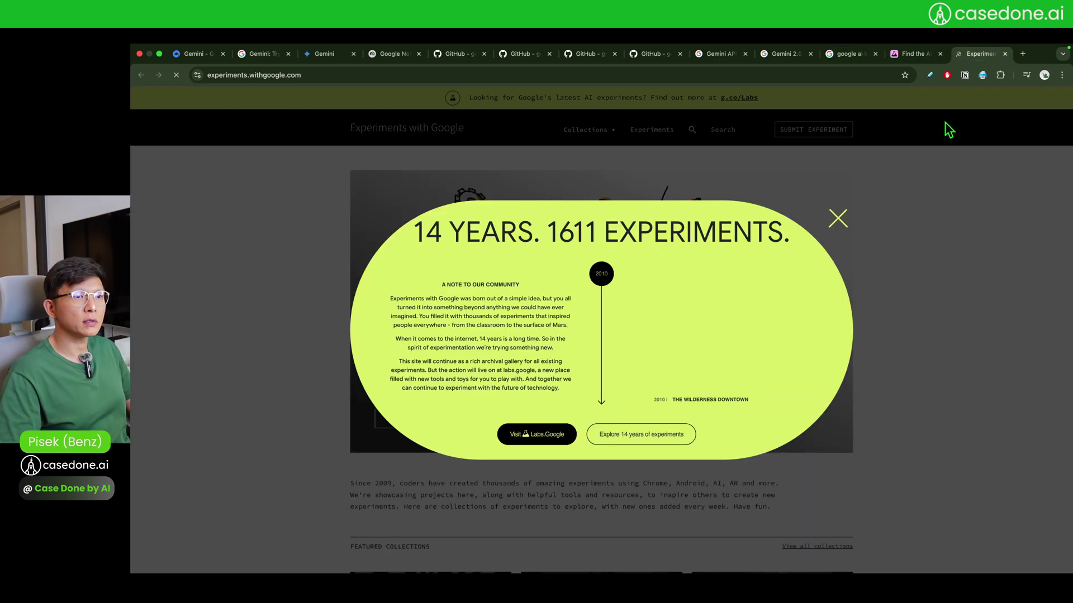
click(832, 217)
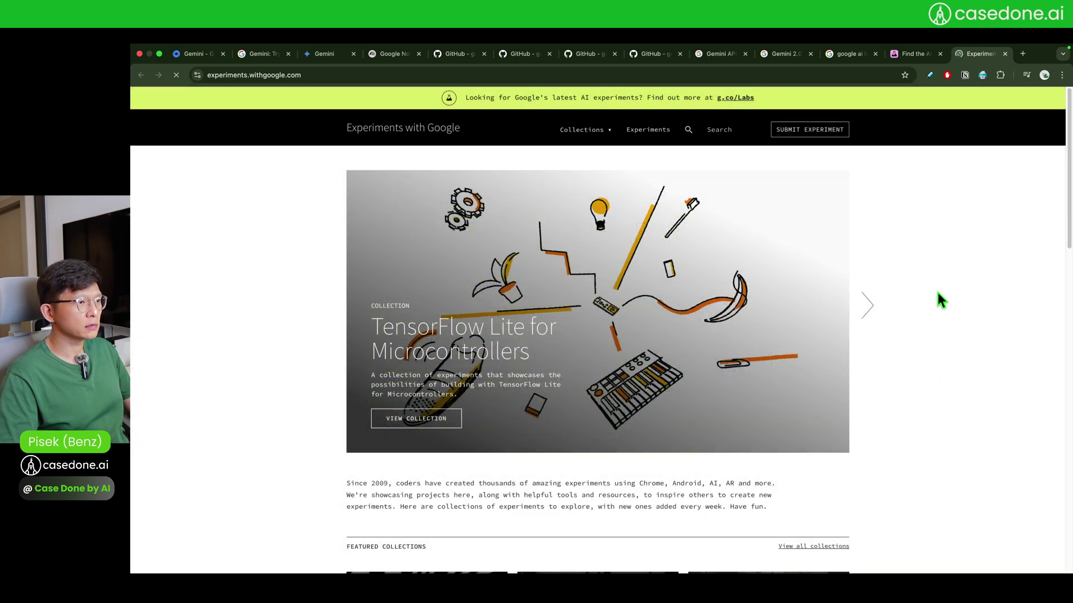
key(super+w)
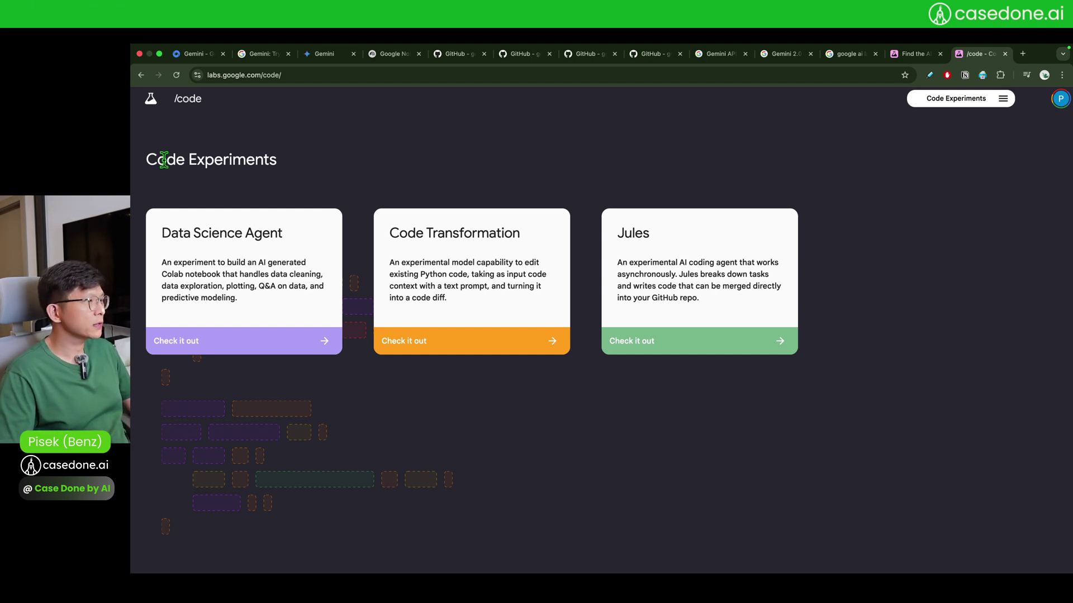
Highlight the Code Experiments heading on the Labs code page, and review the list of researched websites in the Deep Research chat.
drag(150, 159, 324, 166)
click(936, 179)
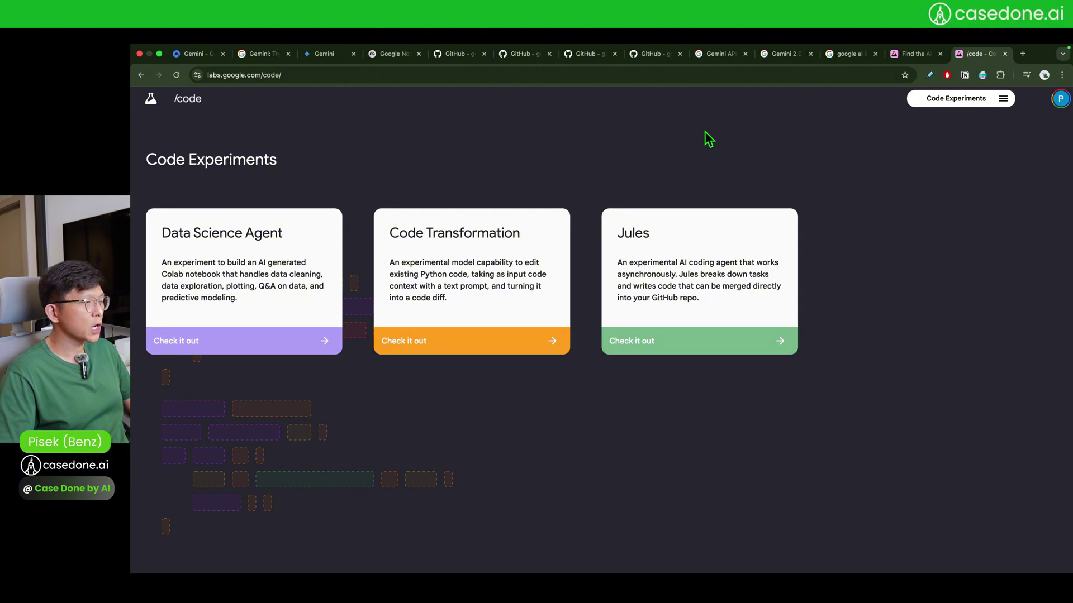
click(322, 54)
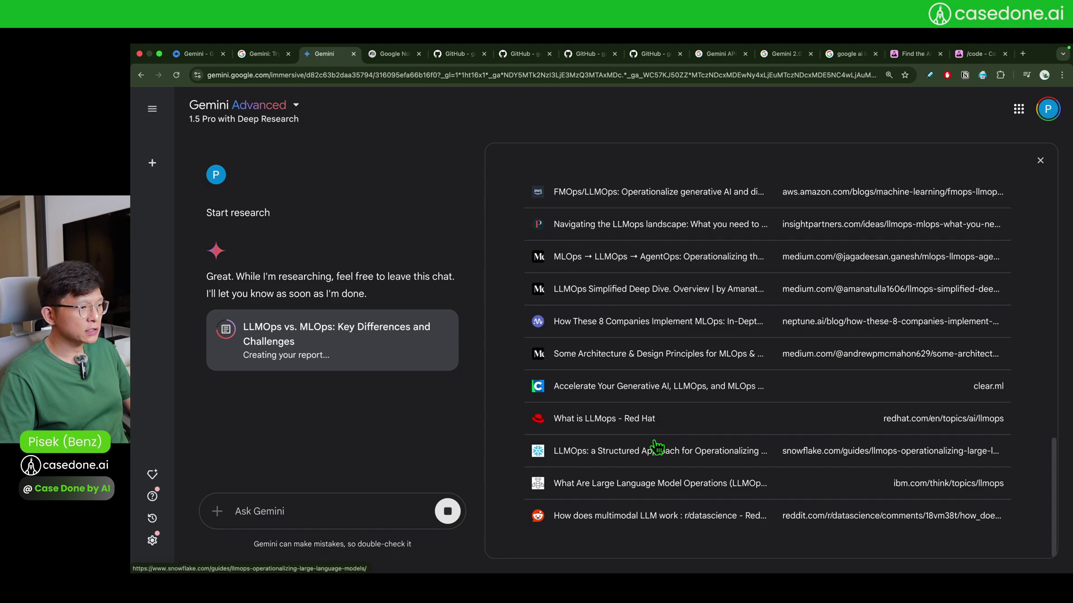
scroll(657, 447, up, 12)
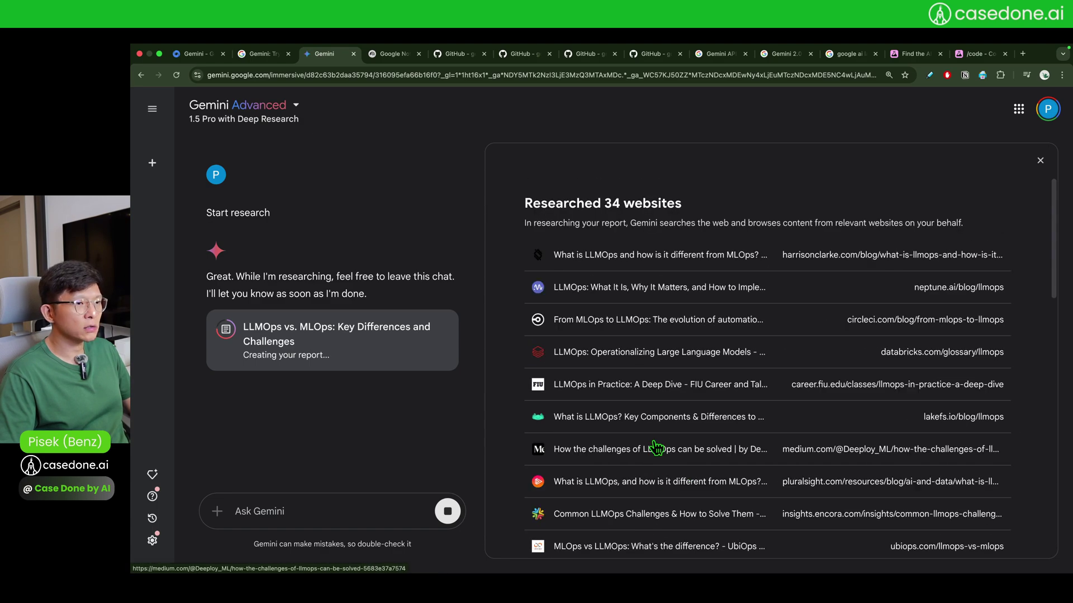
scroll(648, 445, down, 8)
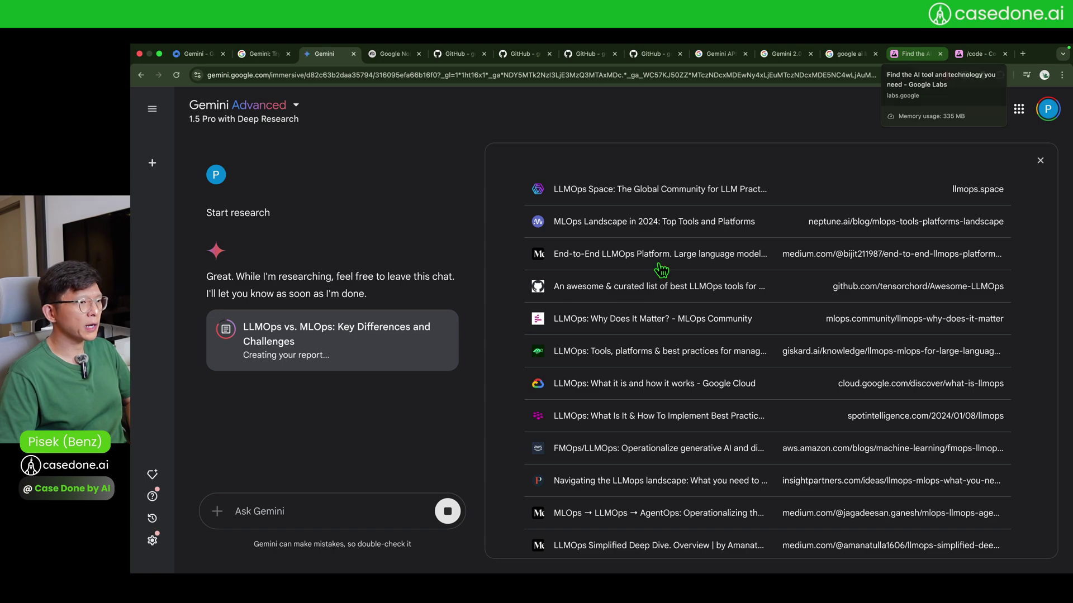
scroll(563, 440, down, 5)
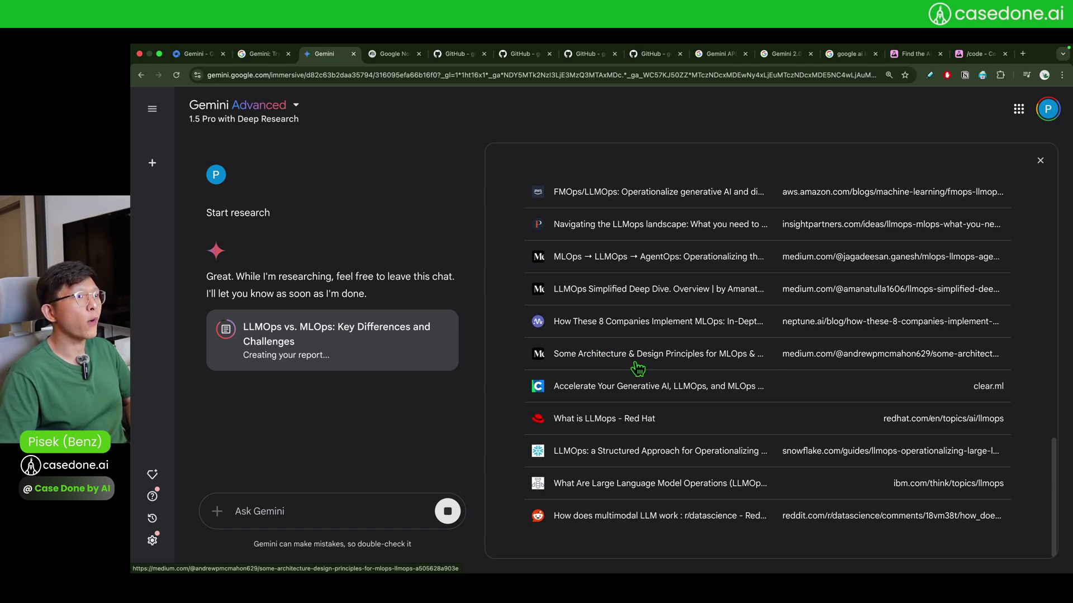
scroll(686, 393, up, 1)
scroll(671, 392, up, 2)
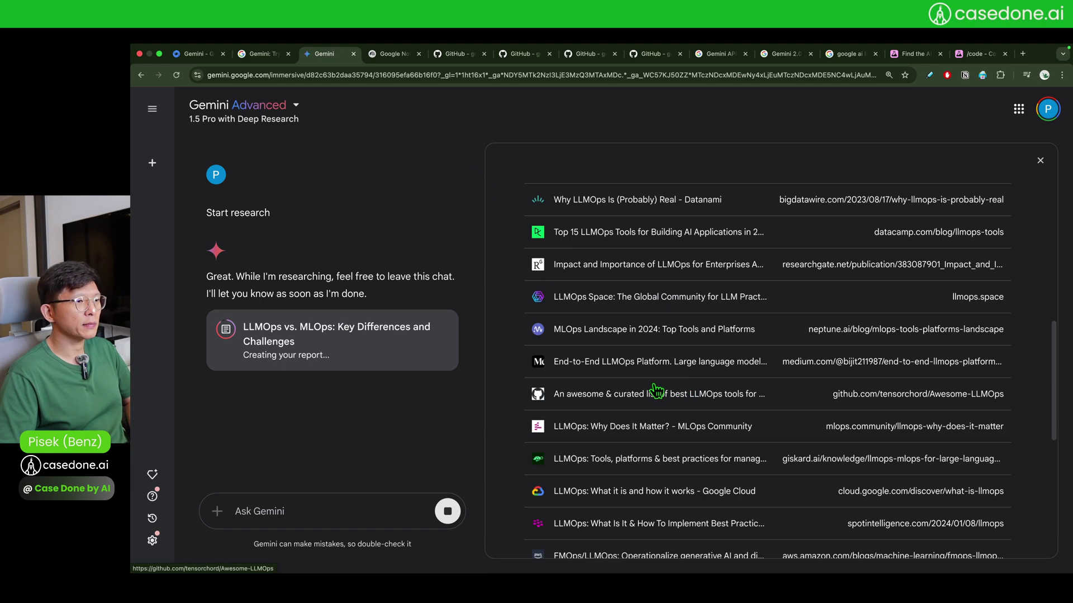
scroll(651, 235, down, 3)
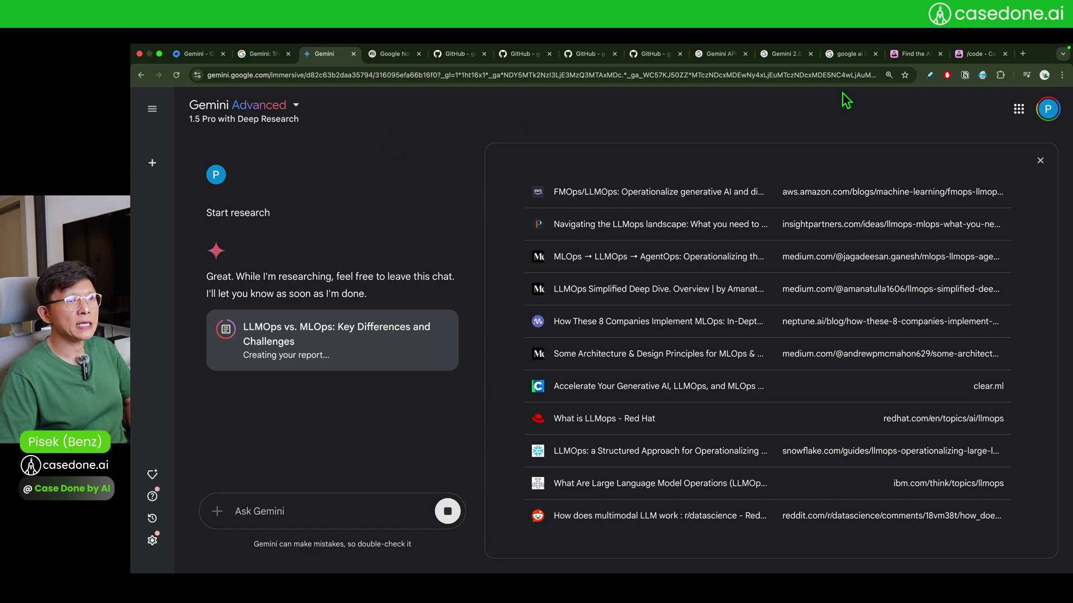
Revisit the Labs Experiments and Code Experiments pages, and load the Google Labs home page by shortening the Experiments address to labs.google.
click(907, 58)
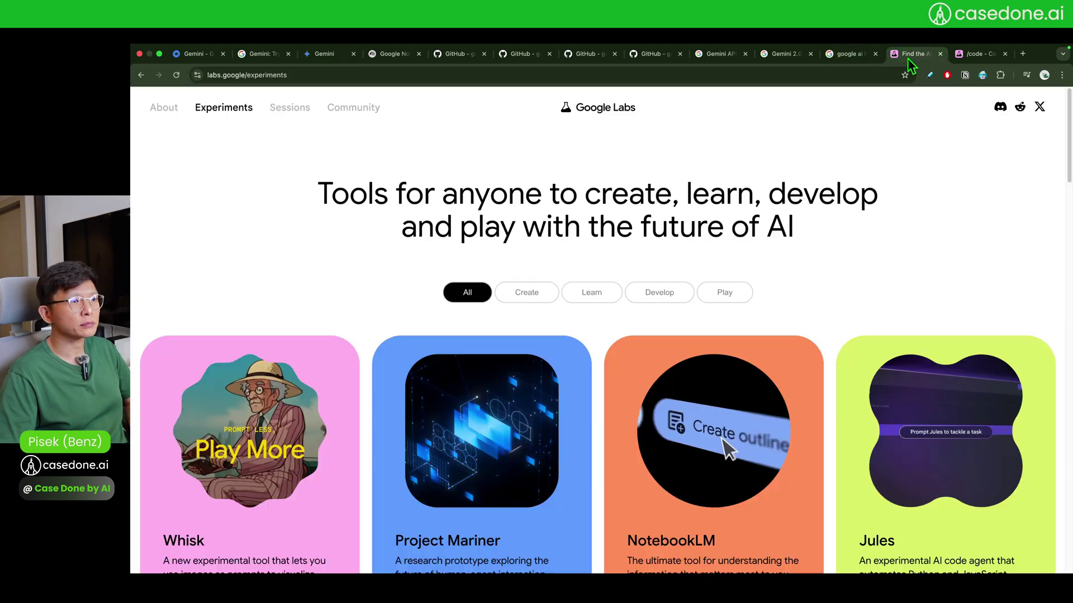
click(974, 54)
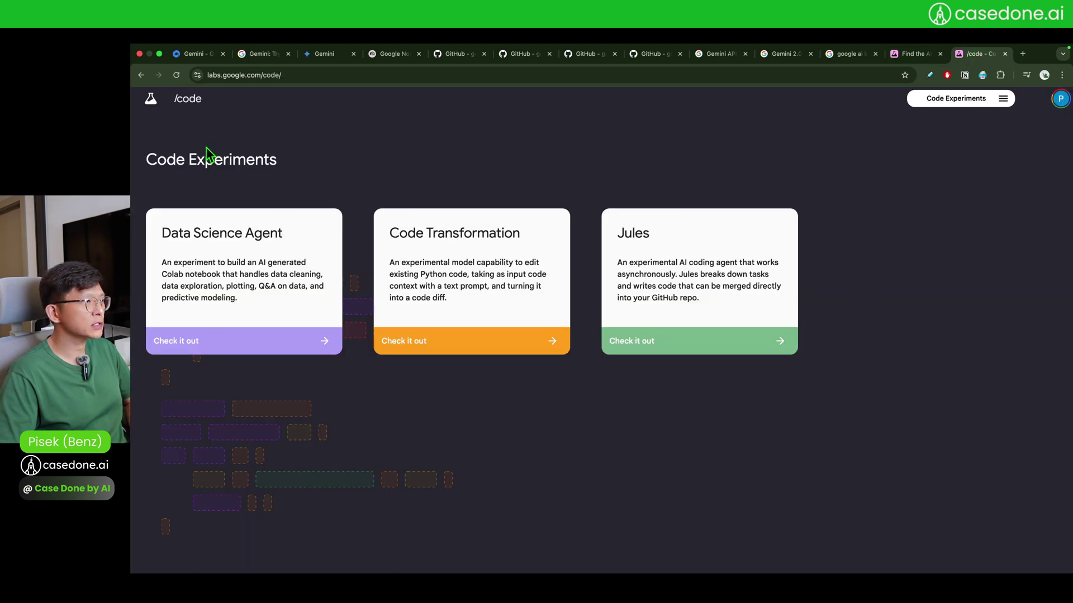
click(913, 54)
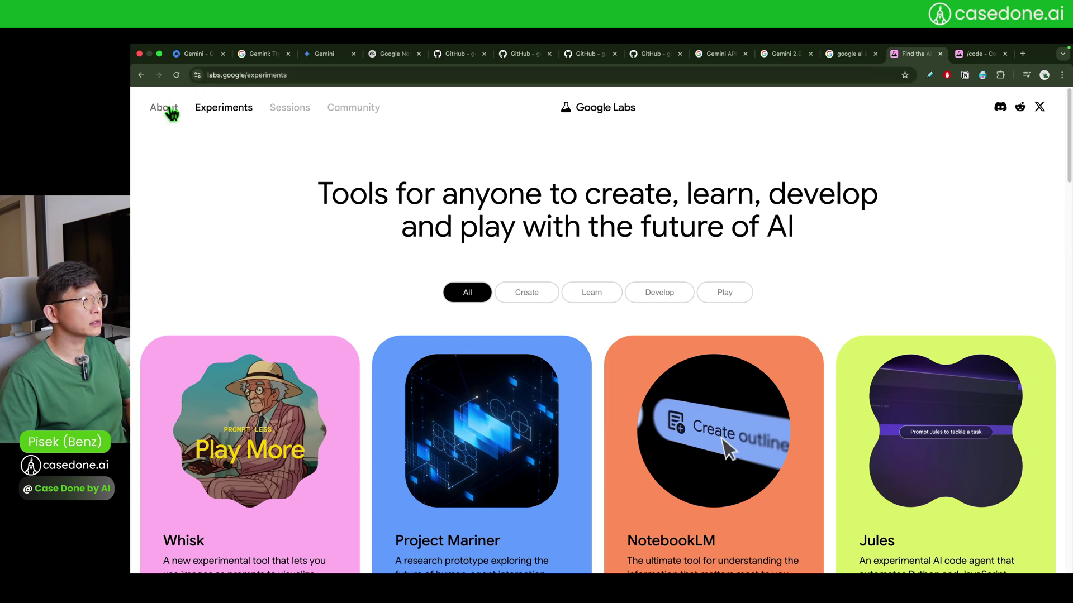
double_click(300, 75)
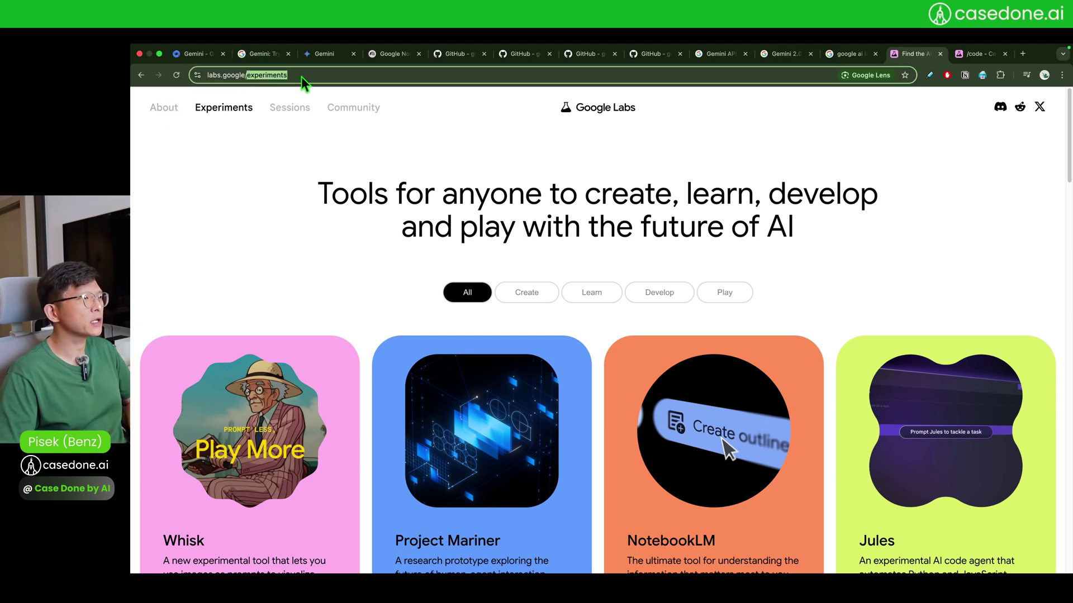
key(BackSpace)
key(Return)
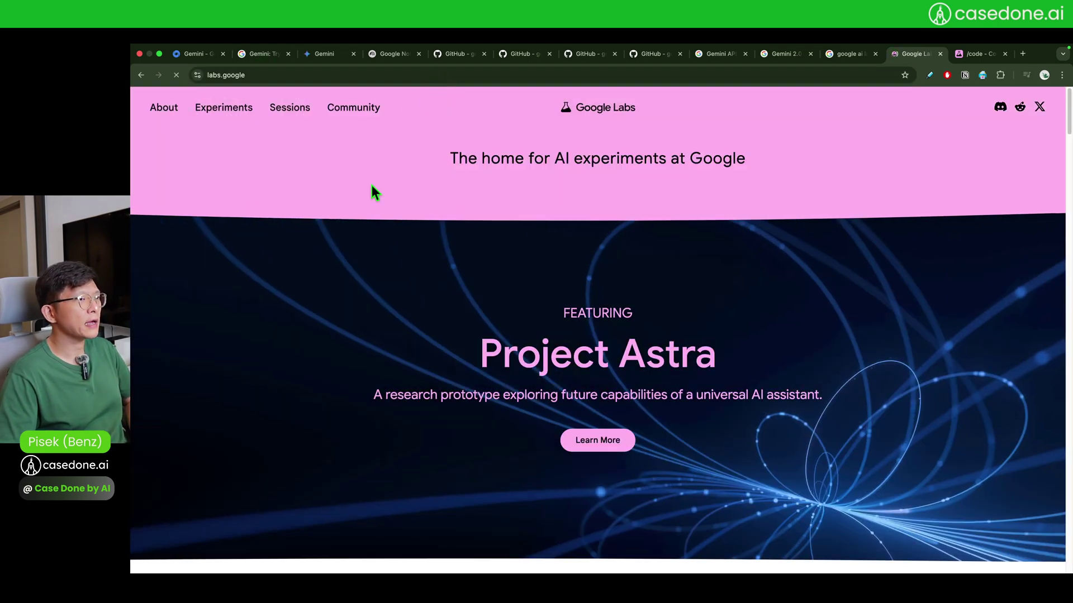
Browse the Recommended AI Tools section of the home page, examining Whisk, Project Mariner and NotebookLM.
scroll(337, 226, down, 2)
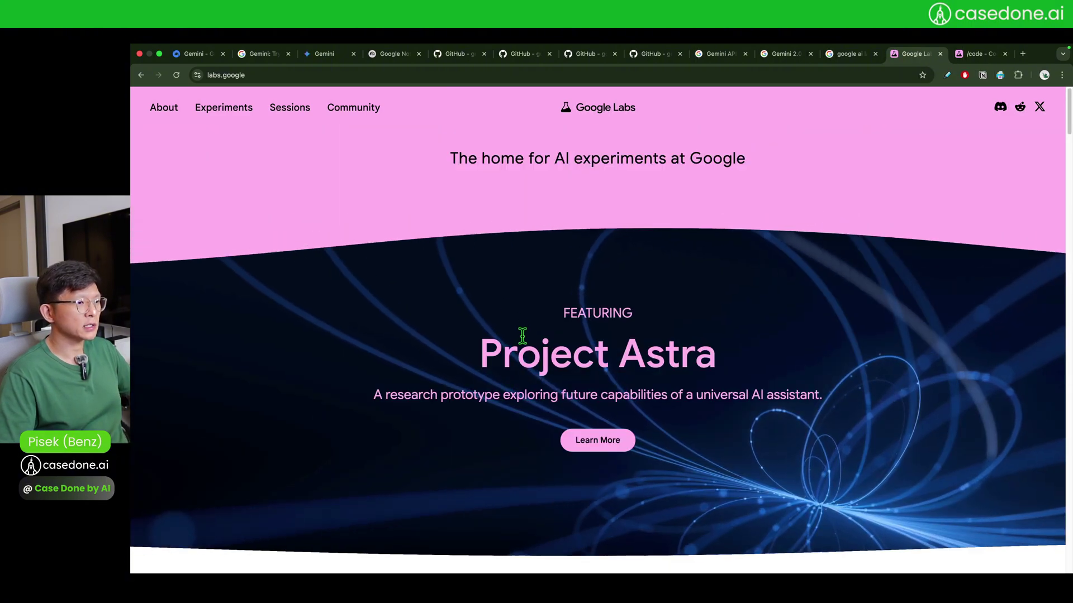
scroll(514, 335, down, 7)
scroll(503, 346, down, 7)
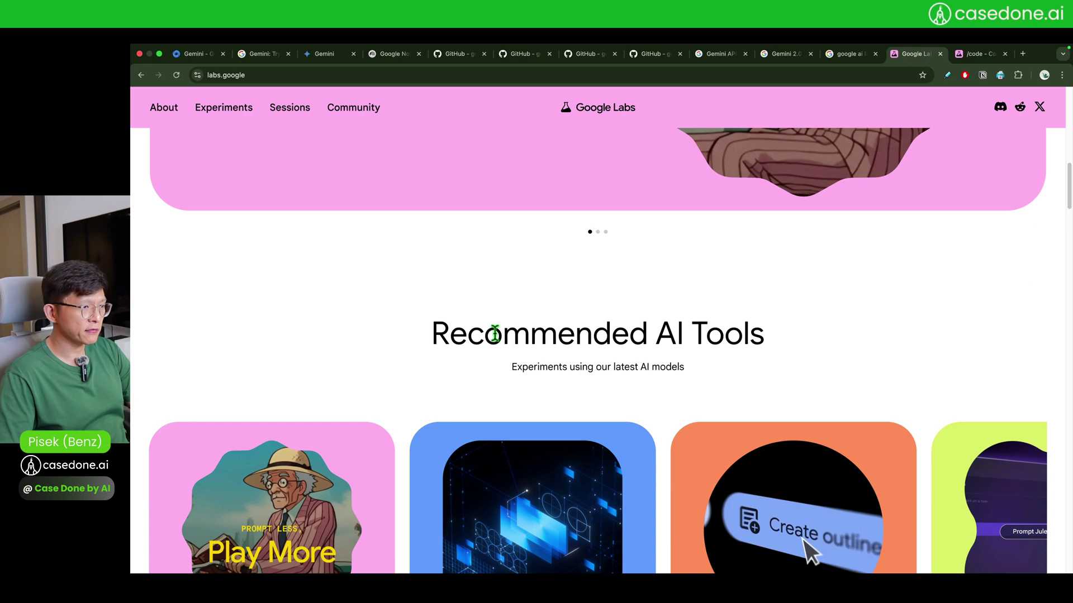
scroll(497, 347, down, 3)
scroll(437, 357, down, 3)
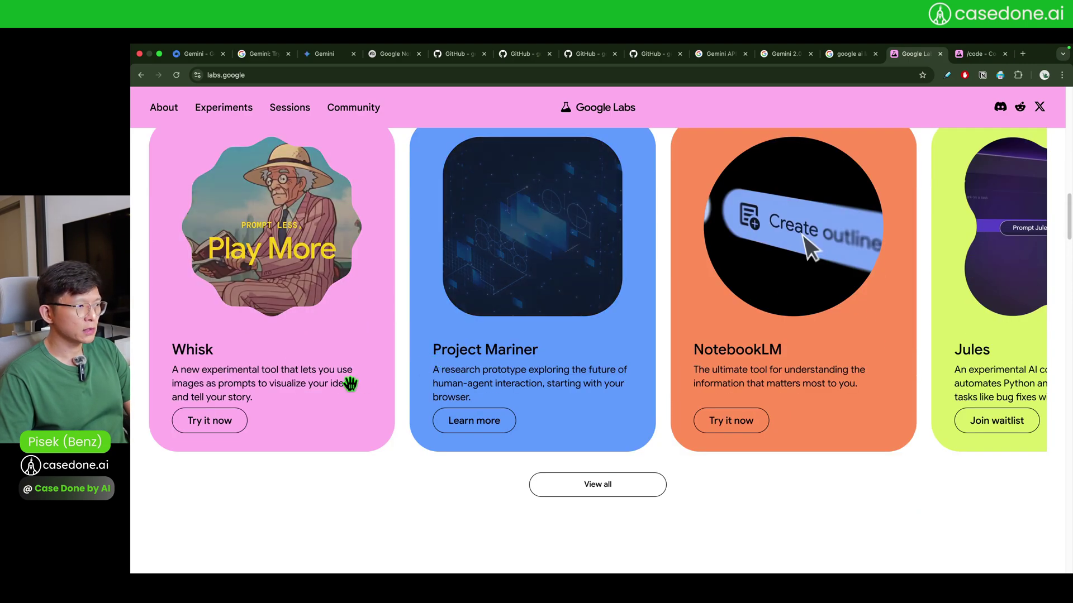
scroll(360, 380, up, 3)
scroll(511, 291, down, 3)
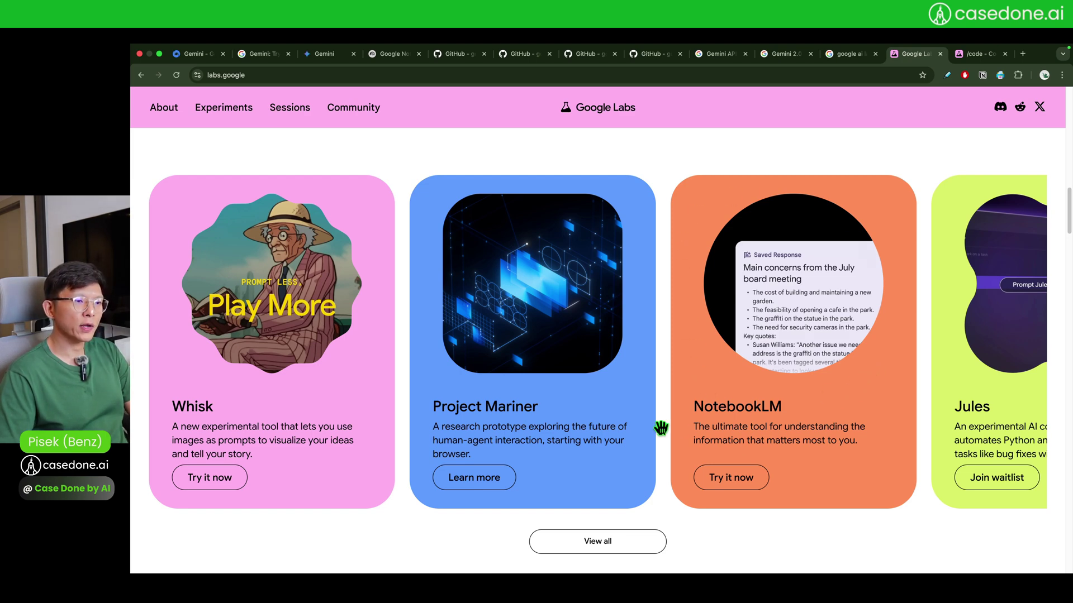
scroll(634, 472, down, 3)
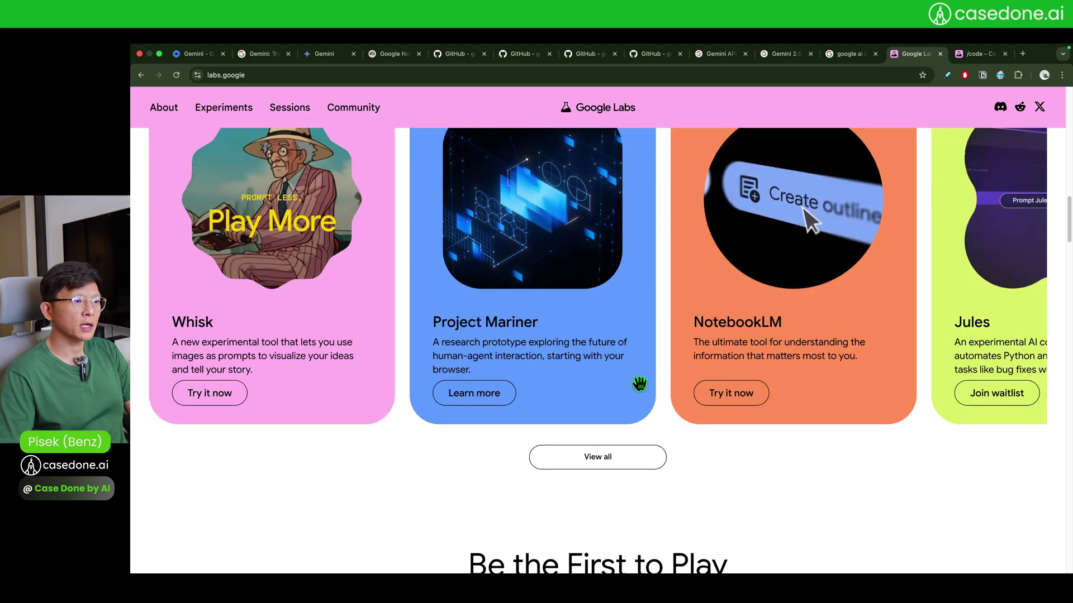
scroll(661, 374, up, 3)
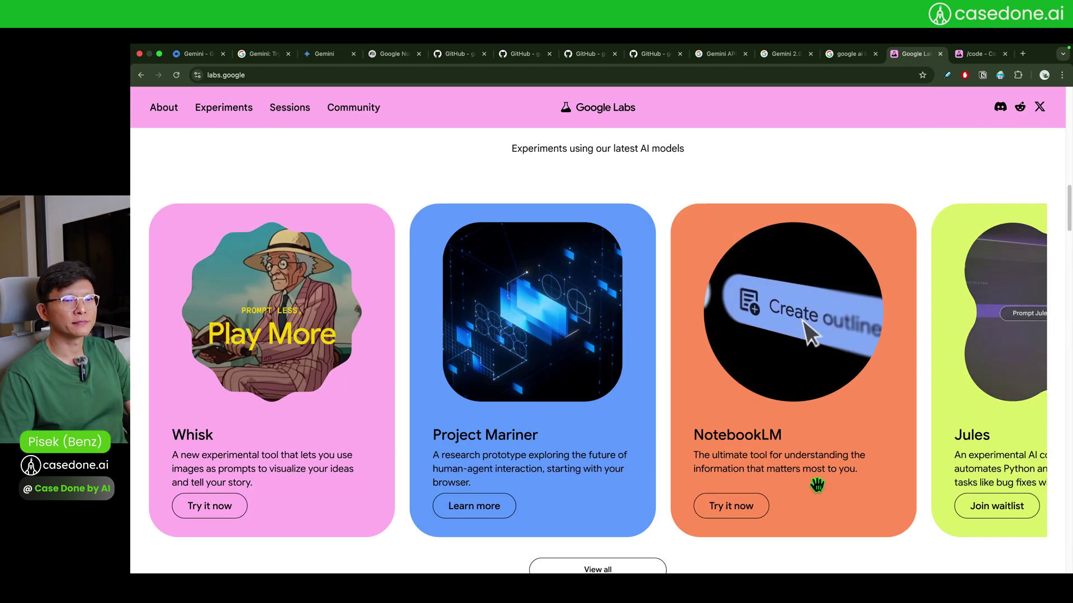
Examine the Be the First to Play demos such as GenChess, GenType and Food Mood, comparing them with the recommended tools above.
scroll(652, 450, down, 5)
scroll(673, 506, down, 5)
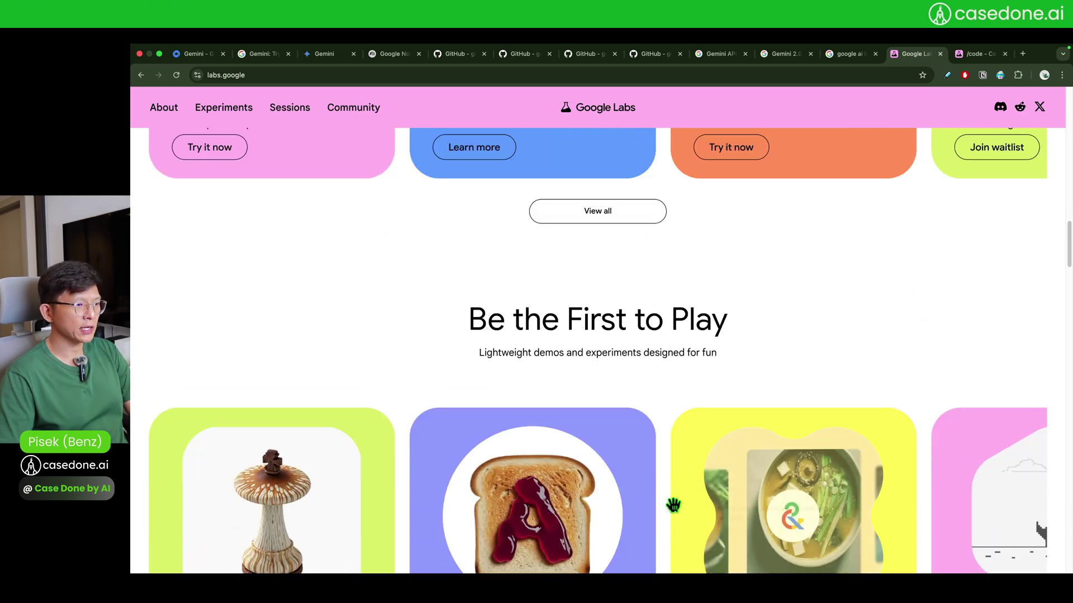
scroll(643, 507, down, 1)
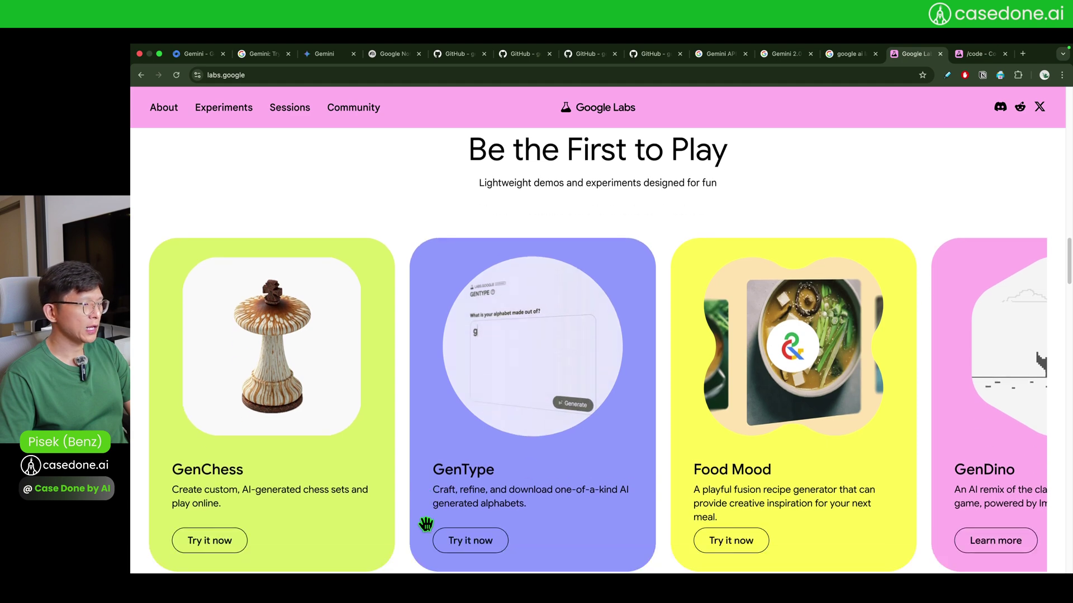
scroll(426, 524, down, 2)
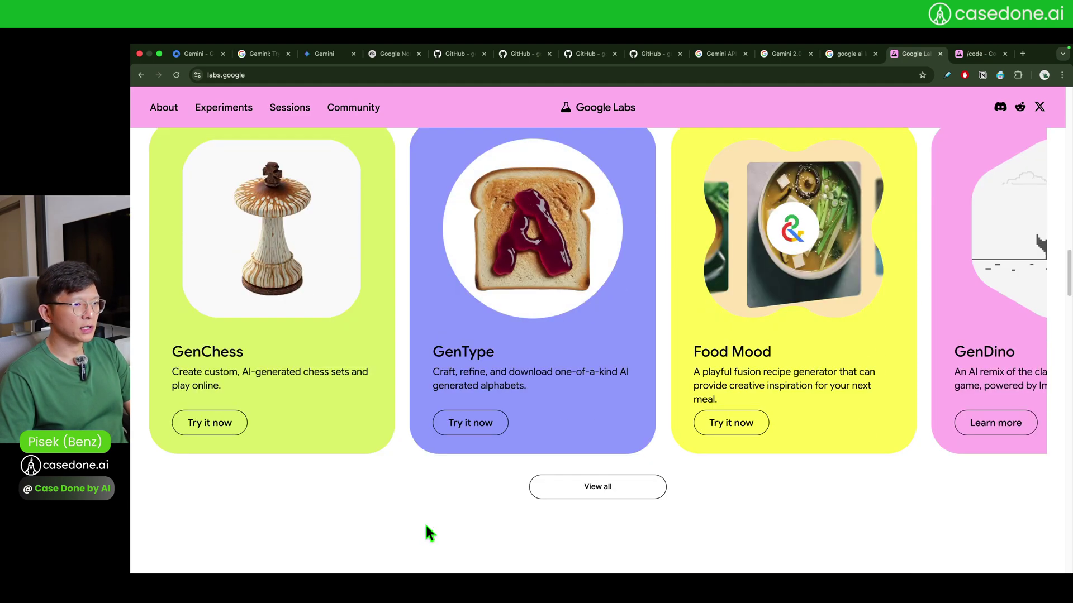
scroll(425, 526, up, 1)
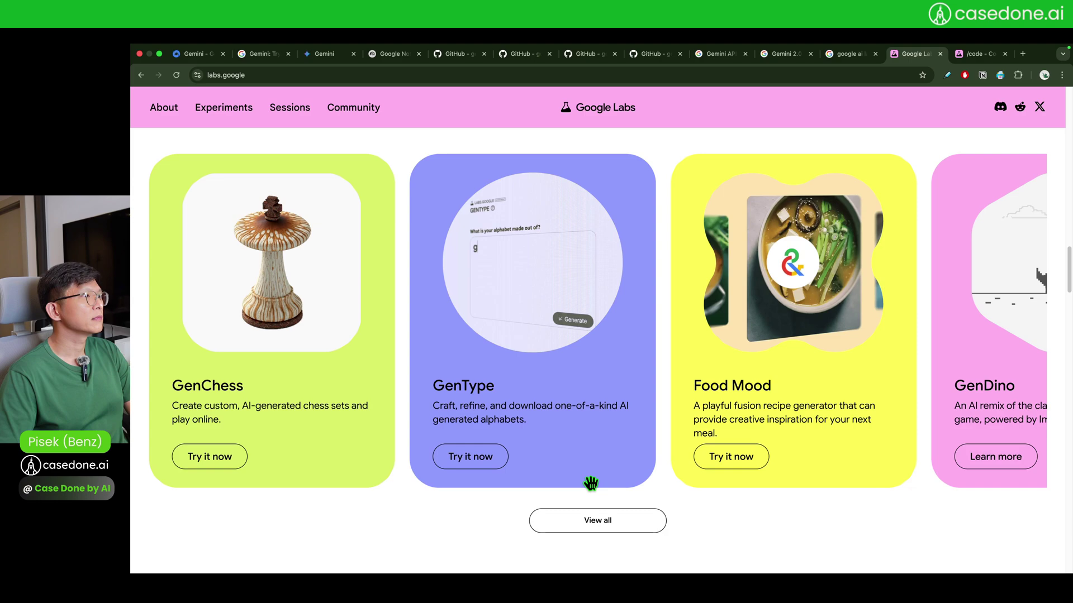
scroll(591, 485, down, 5)
scroll(591, 482, up, 3)
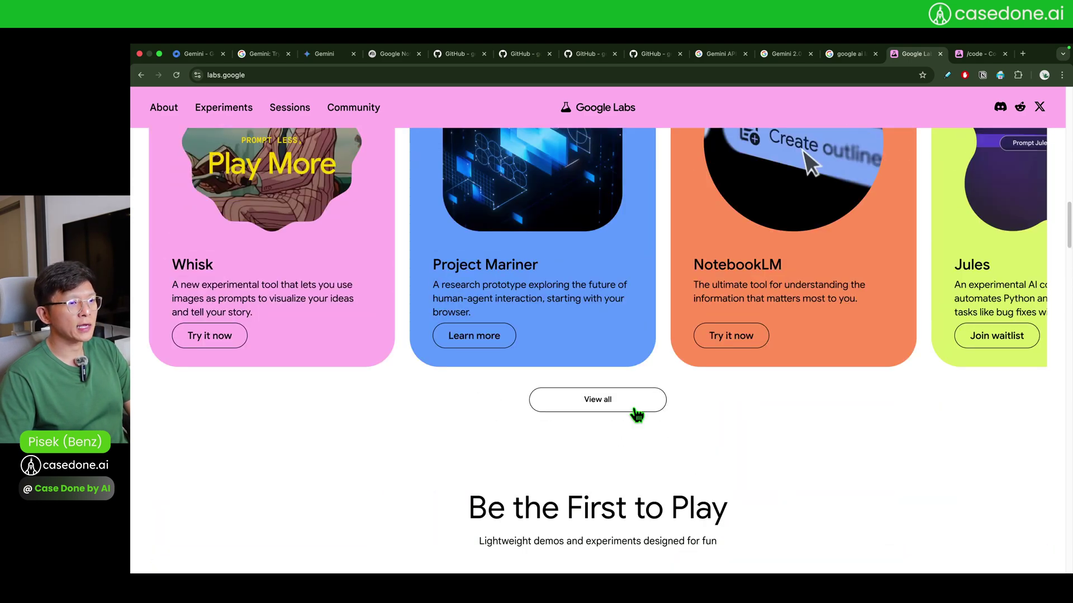
scroll(727, 351, down, 4)
scroll(686, 385, down, 3)
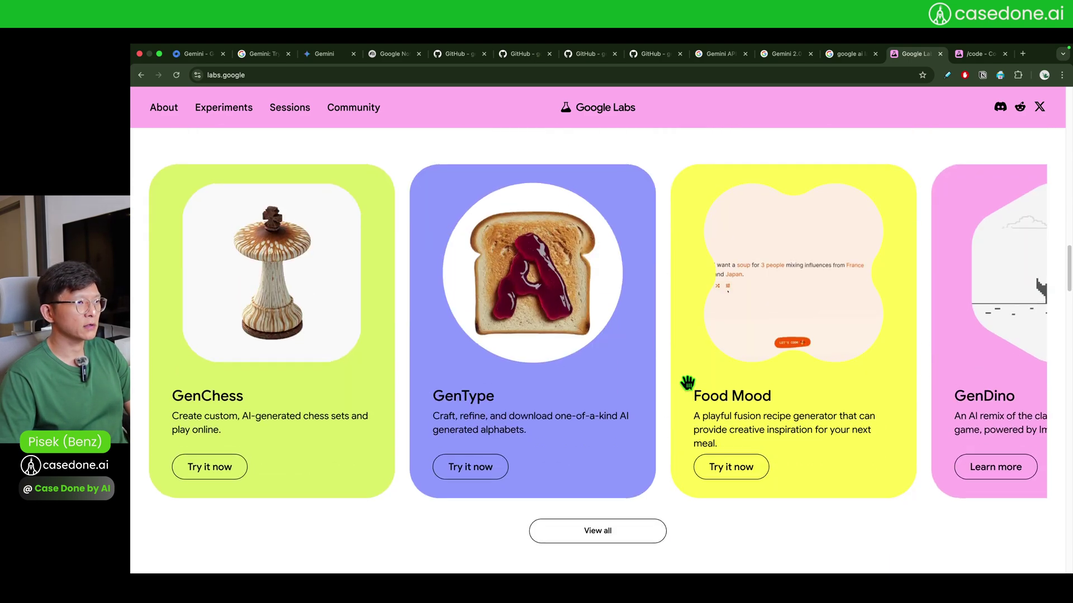
scroll(684, 384, up, 1)
scroll(684, 384, down, 1)
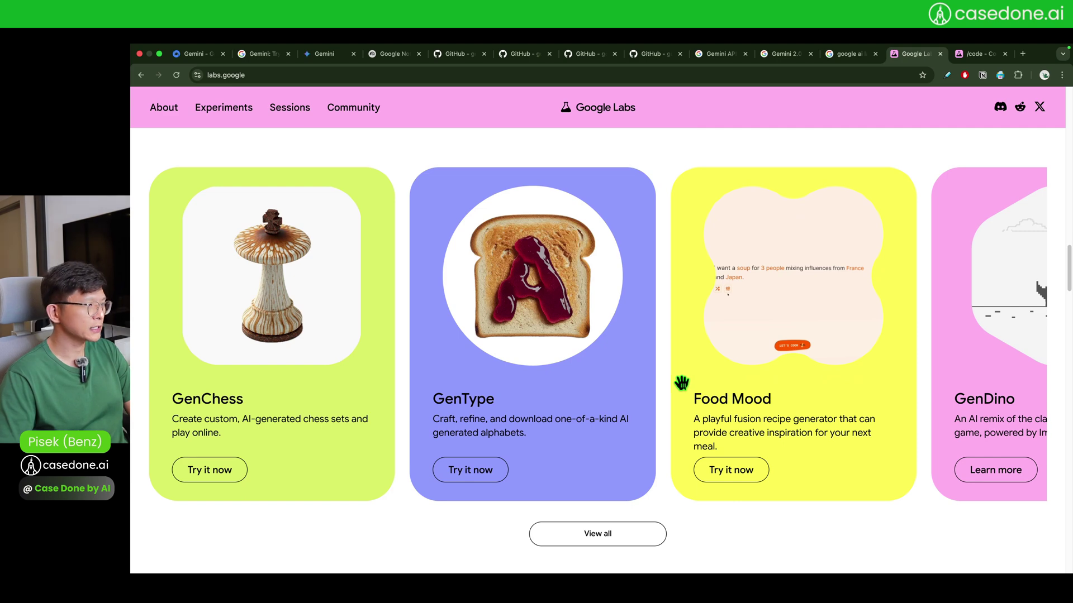
Open the full list of Labs experiments and examine the cards from Whisk and Project Mariner through Gemini in Colab.
click(593, 540)
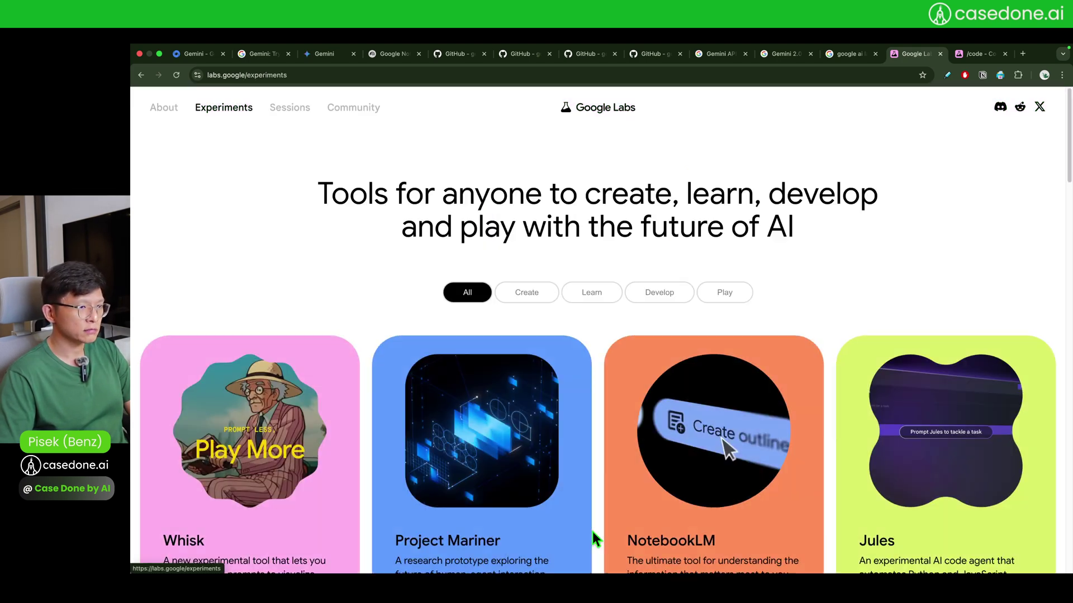
scroll(575, 431, down, 5)
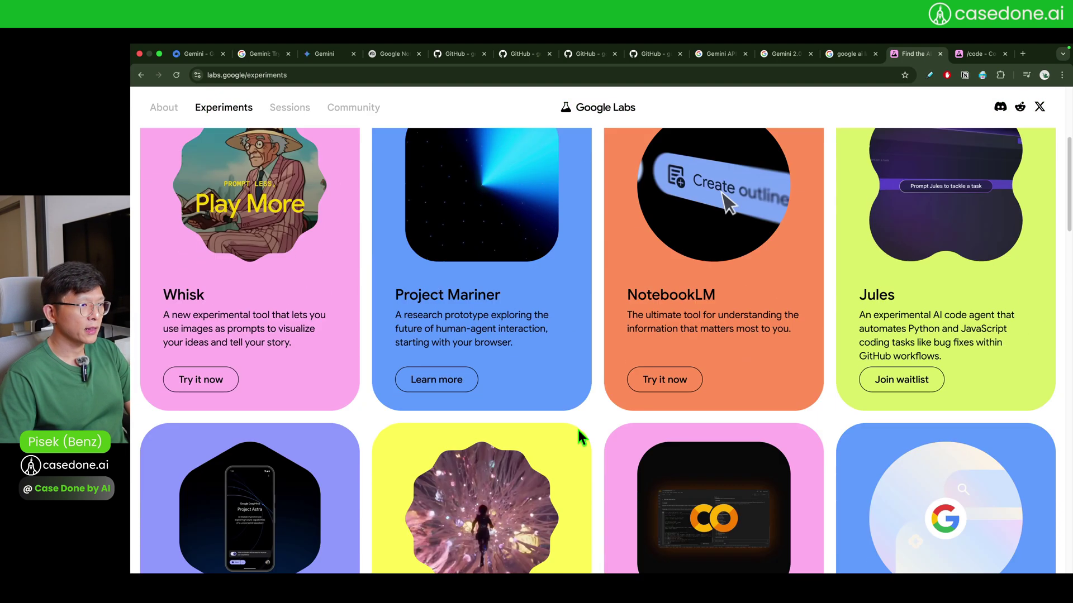
scroll(756, 293, down, 5)
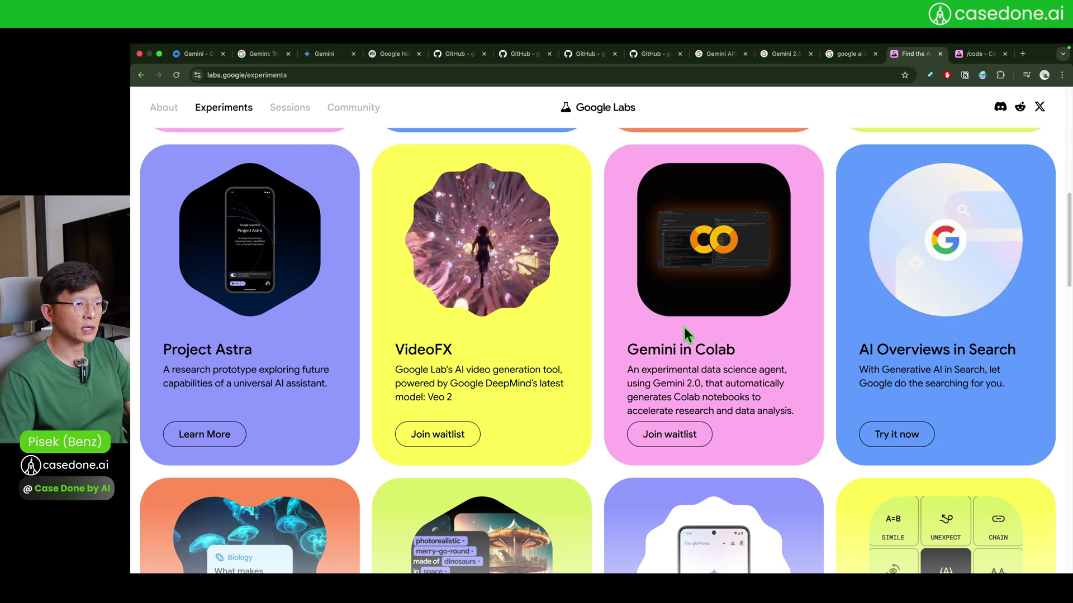
scroll(683, 328, down, 5)
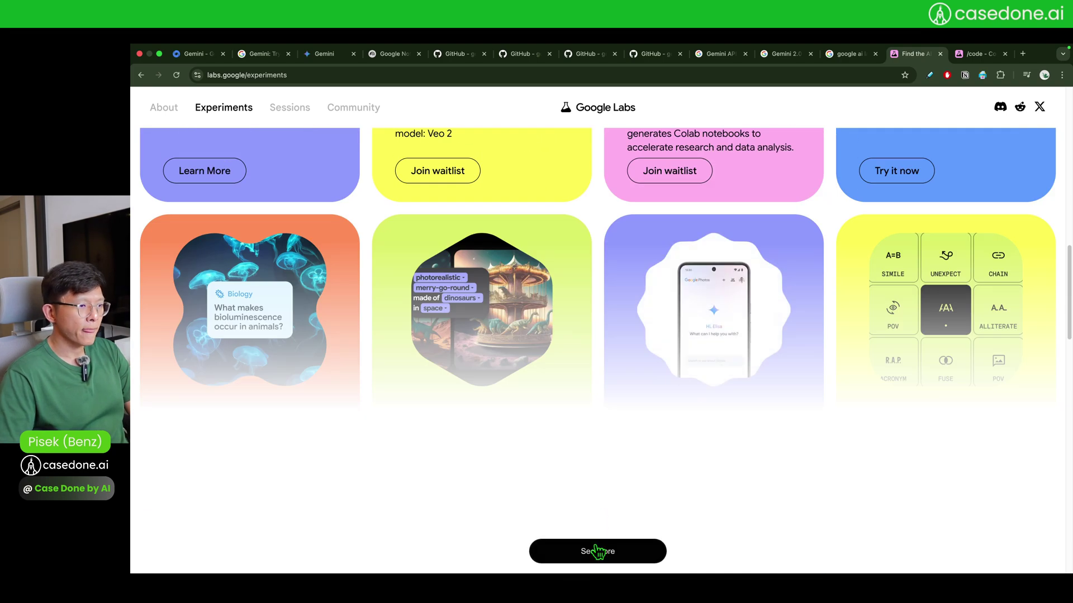
Expand the experiments list and review the additional cards, from Learn About and ImageFX down to /Code and Illuminate.
click(598, 552)
scroll(637, 381, down, 1)
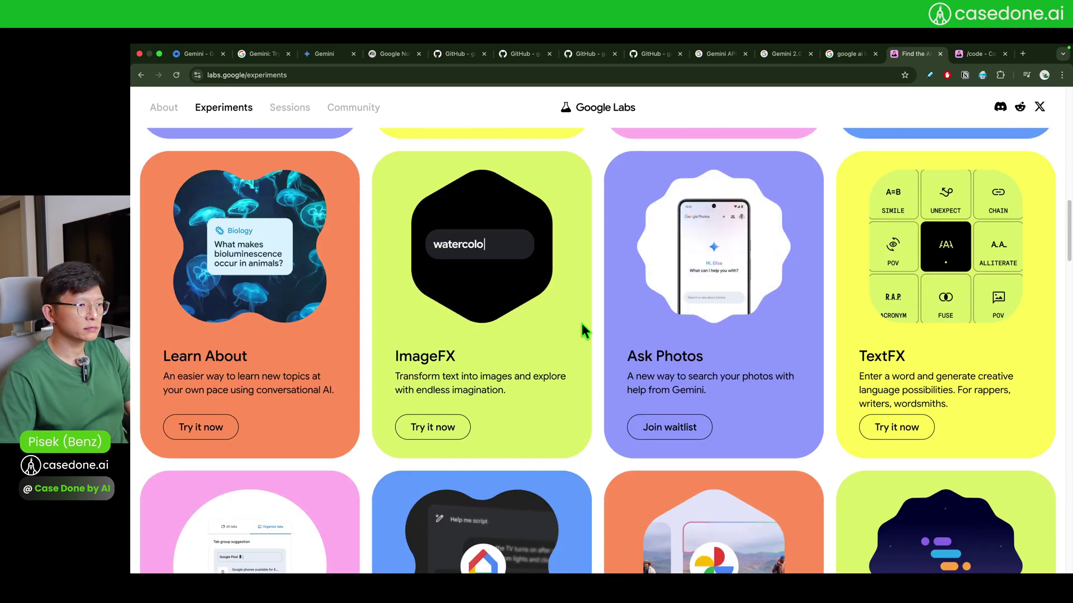
scroll(873, 296, down, 5)
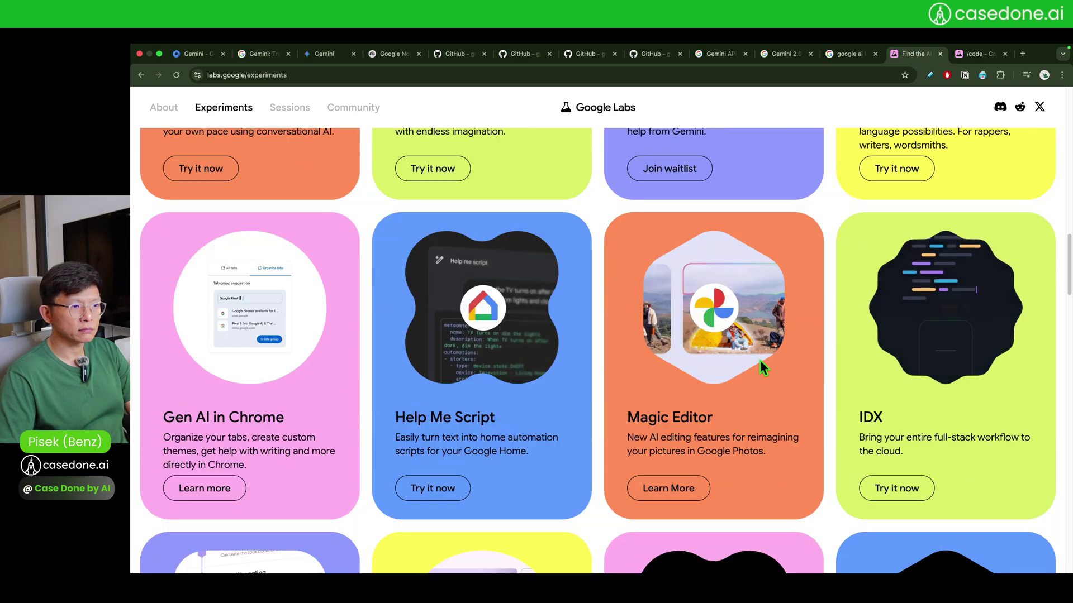
scroll(584, 381, down, 2)
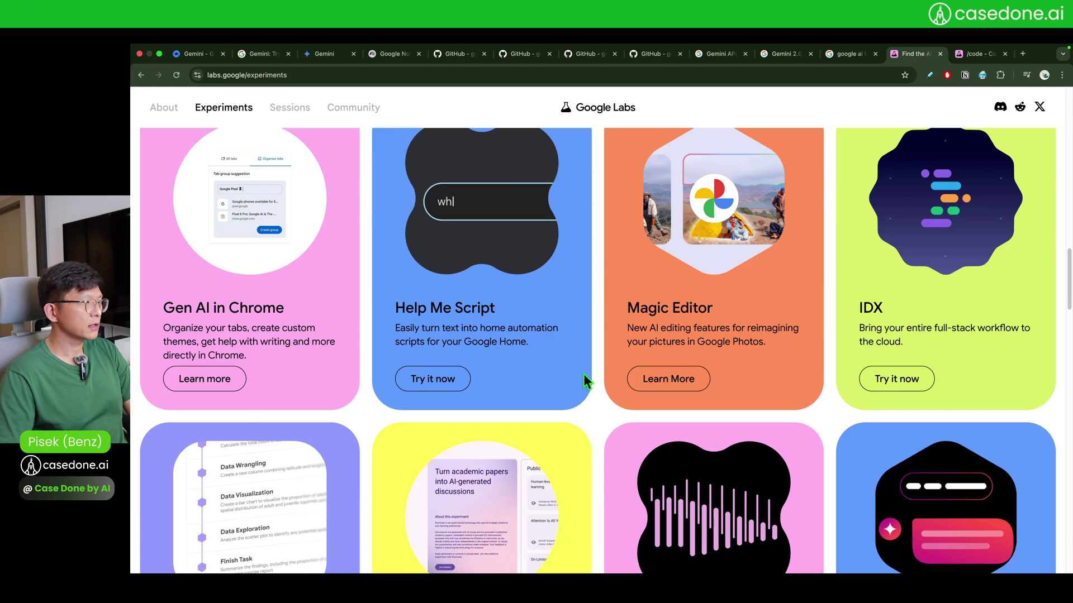
scroll(584, 380, down, 4)
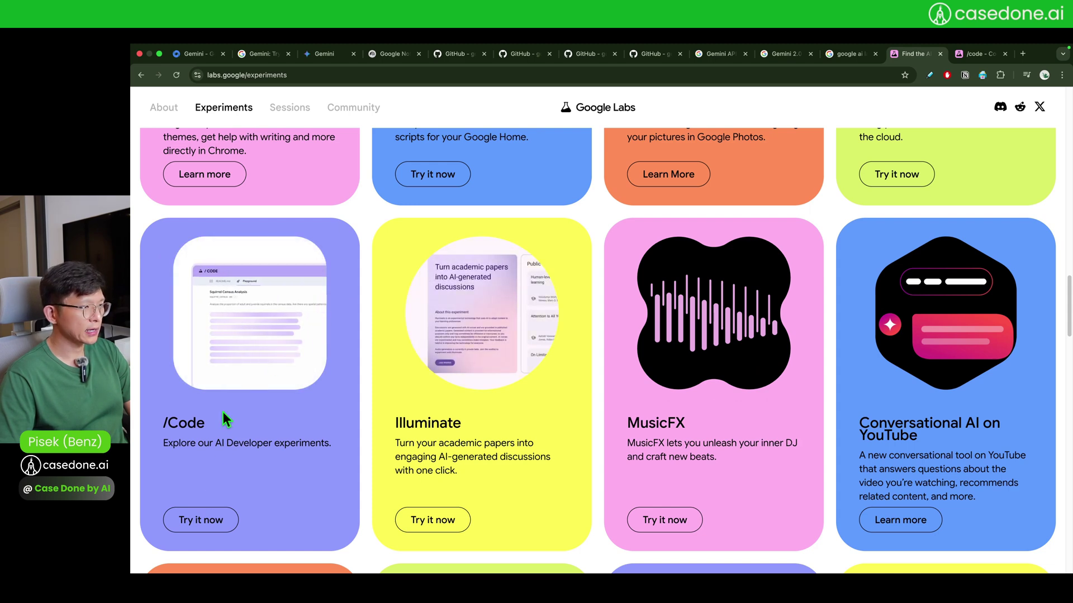
Return to the Gemini Deep Research report and read its introduction, LLMOps definition and LLMOps vs. MLOps comparison table.
click(323, 55)
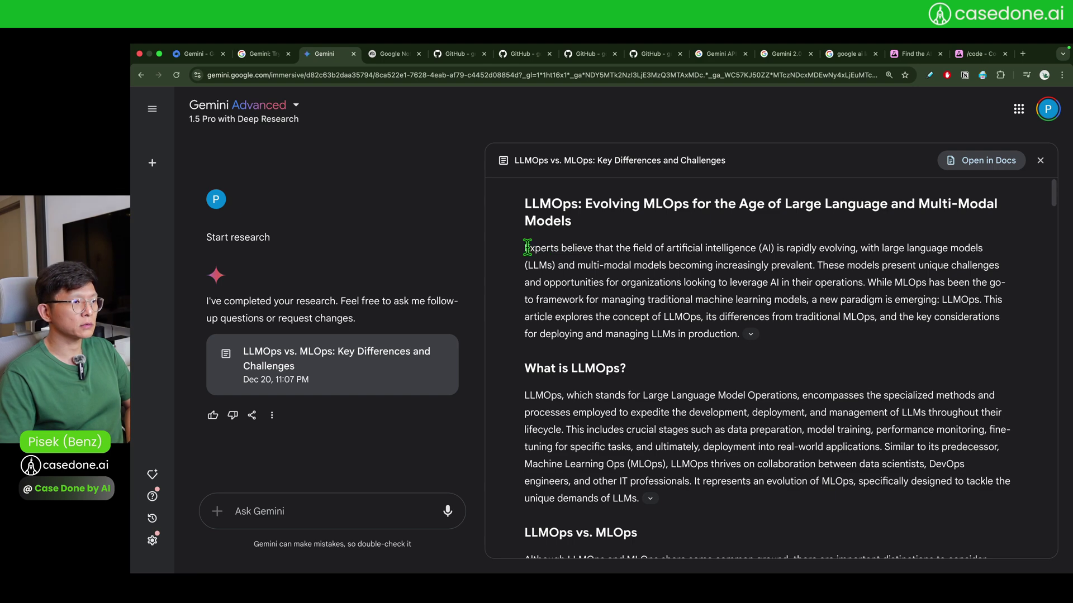
scroll(1055, 196, down, 3)
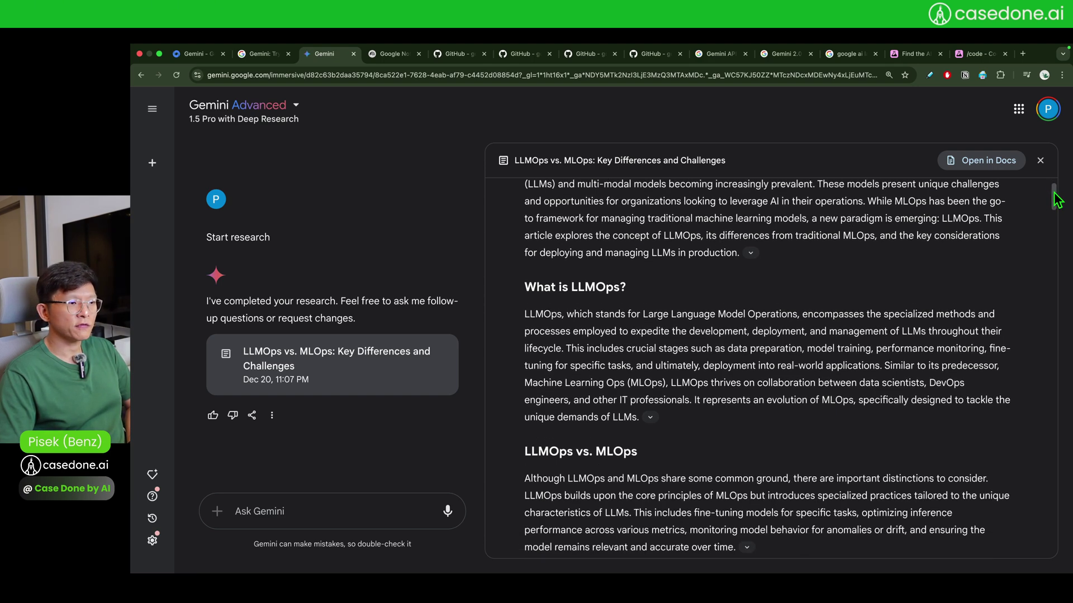
scroll(1055, 198, up, 3)
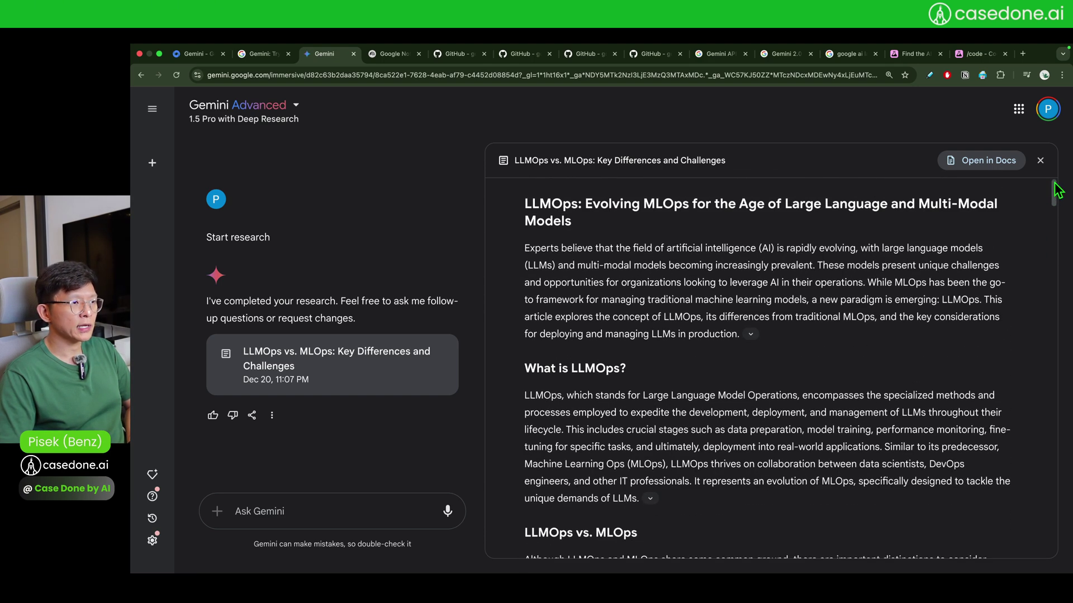
scroll(629, 383, down, 1)
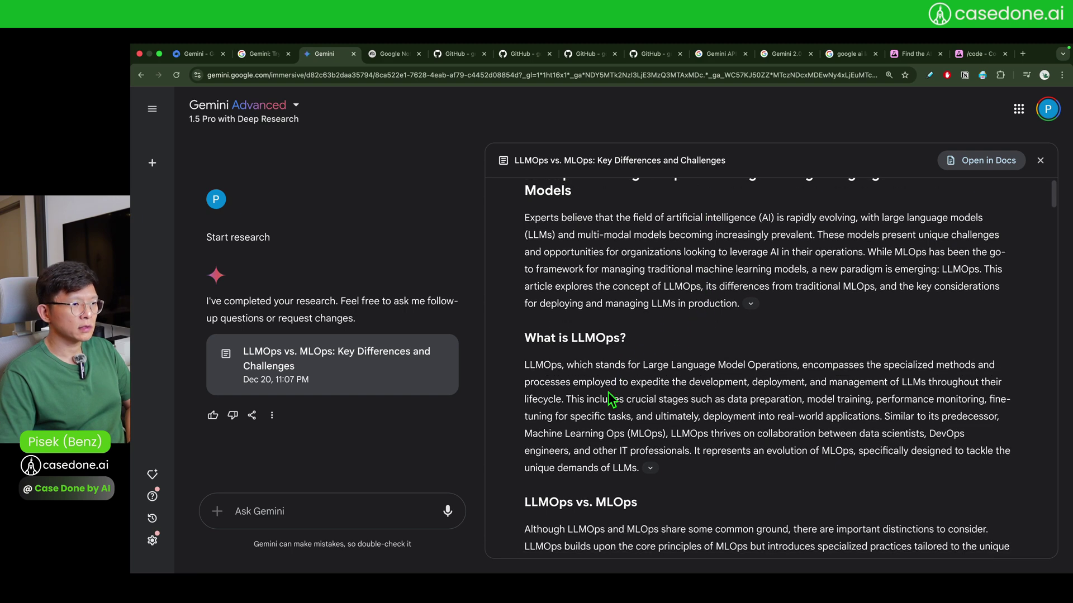
scroll(614, 385, down, 3)
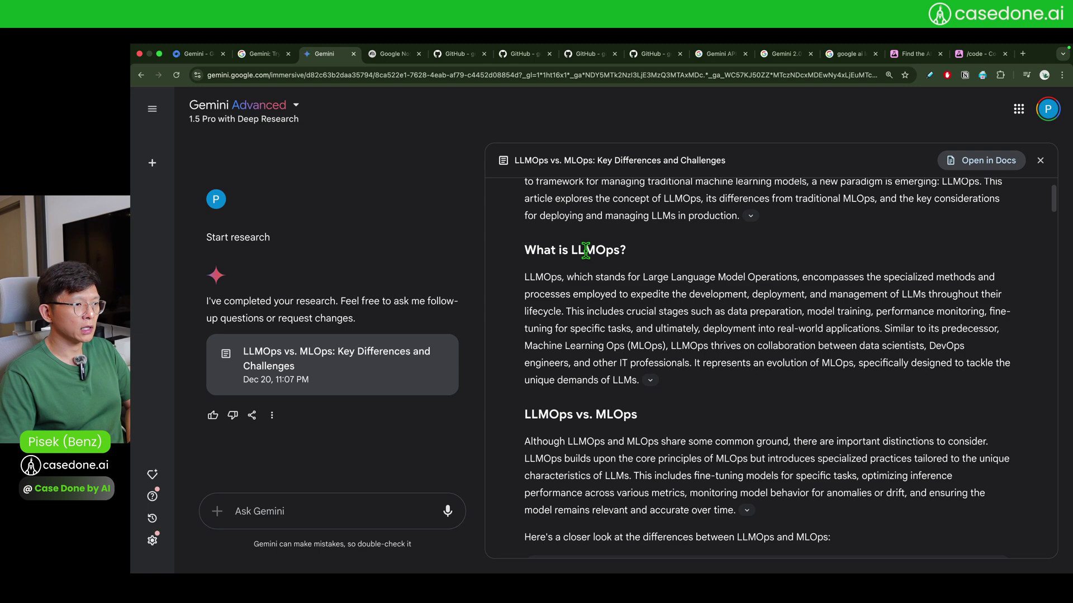
scroll(584, 407, down, 6)
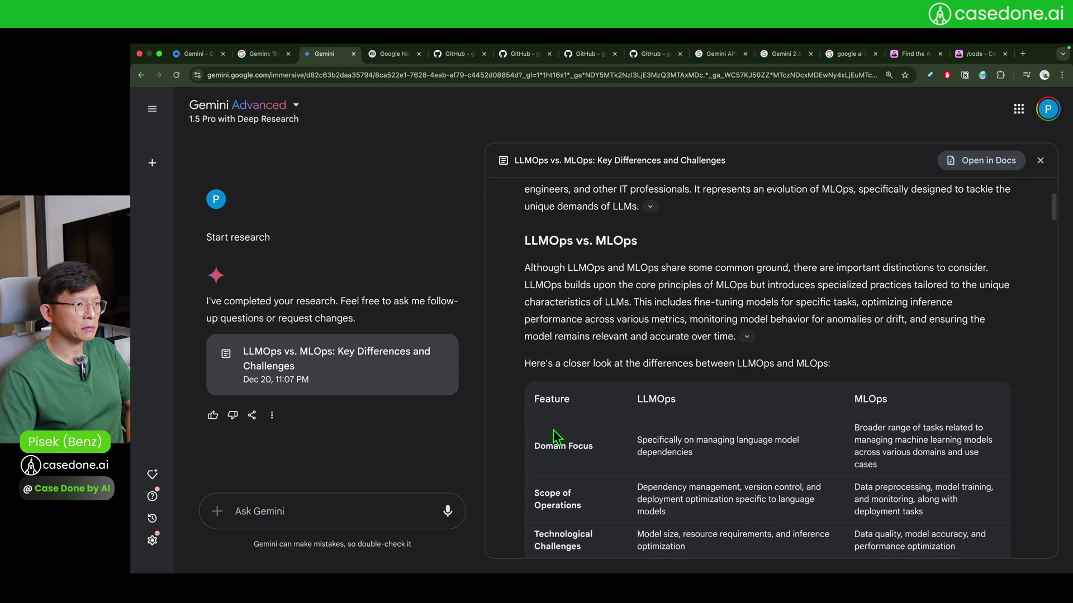
scroll(556, 437, down, 5)
scroll(676, 399, down, 14)
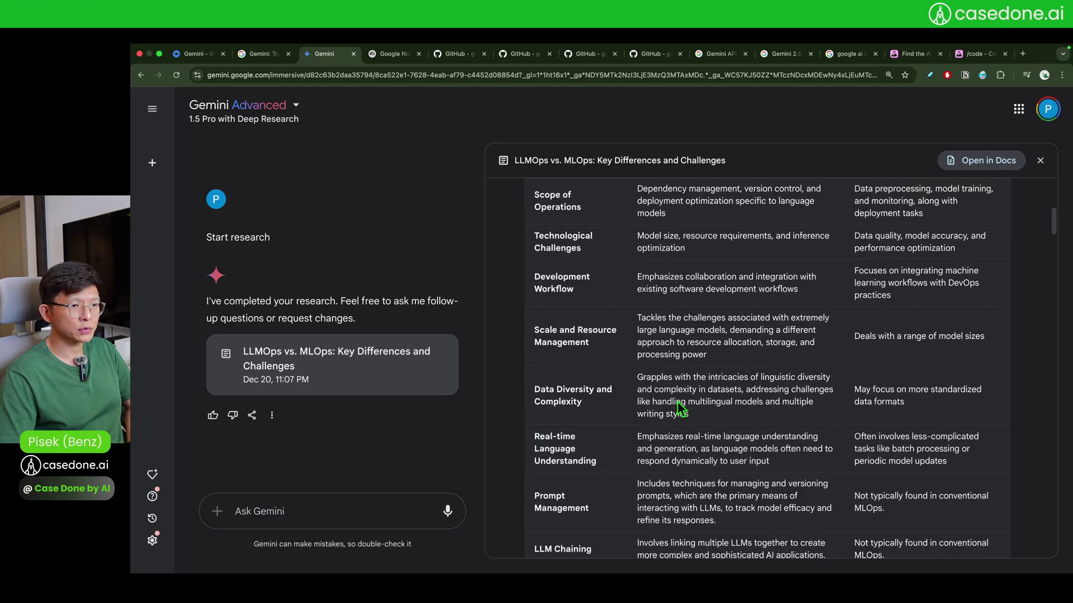
Read the report's Challenges in LLMOps section and its Tools and Platforms for LLMOps table.
scroll(677, 407, down, 3)
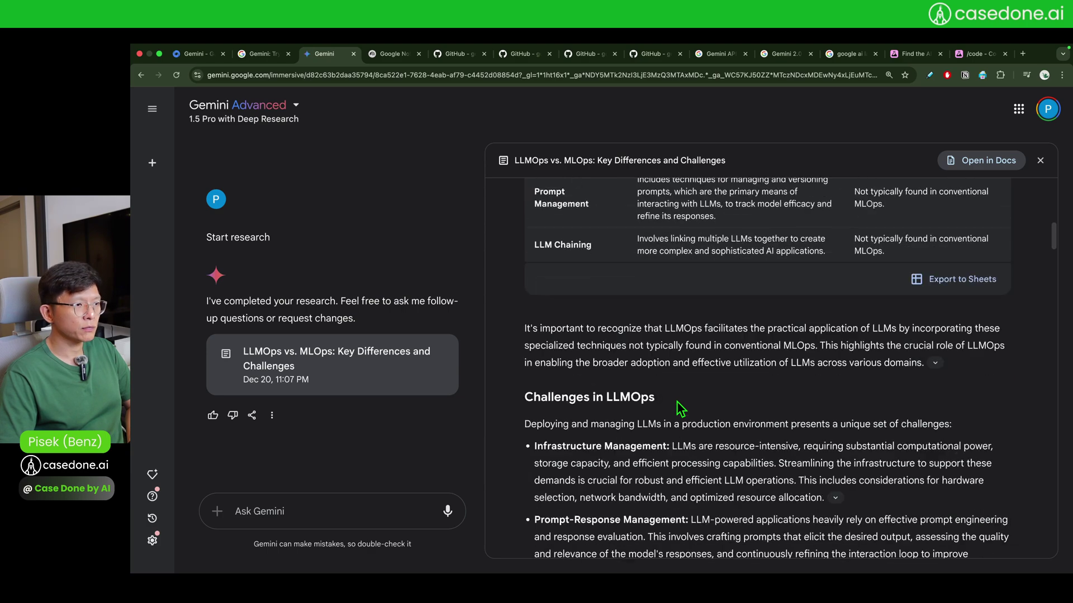
scroll(635, 381, down, 4)
scroll(630, 366, down, 6)
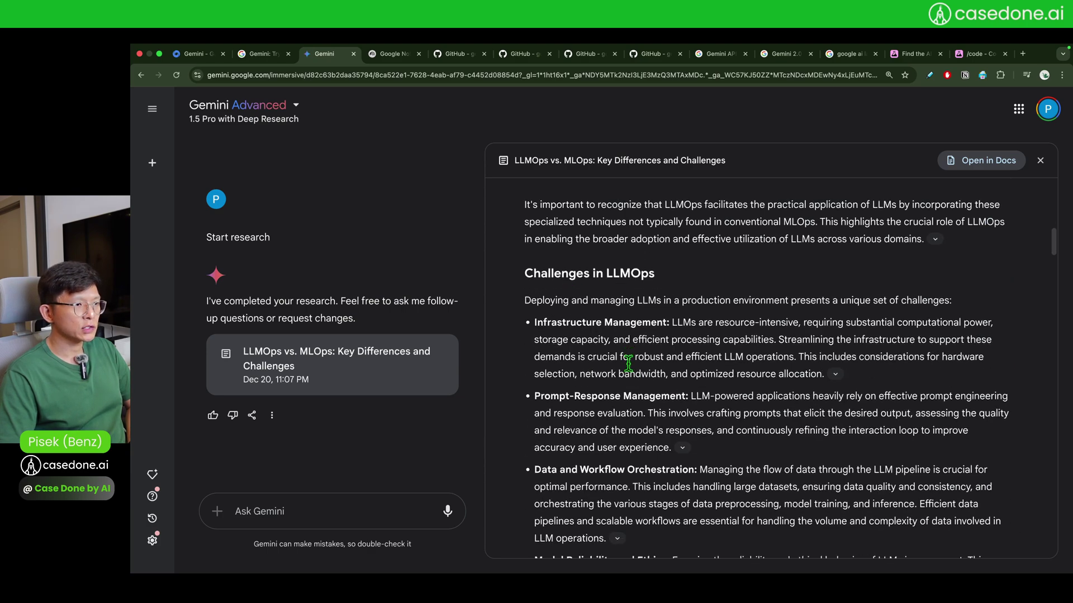
scroll(634, 373, down, 15)
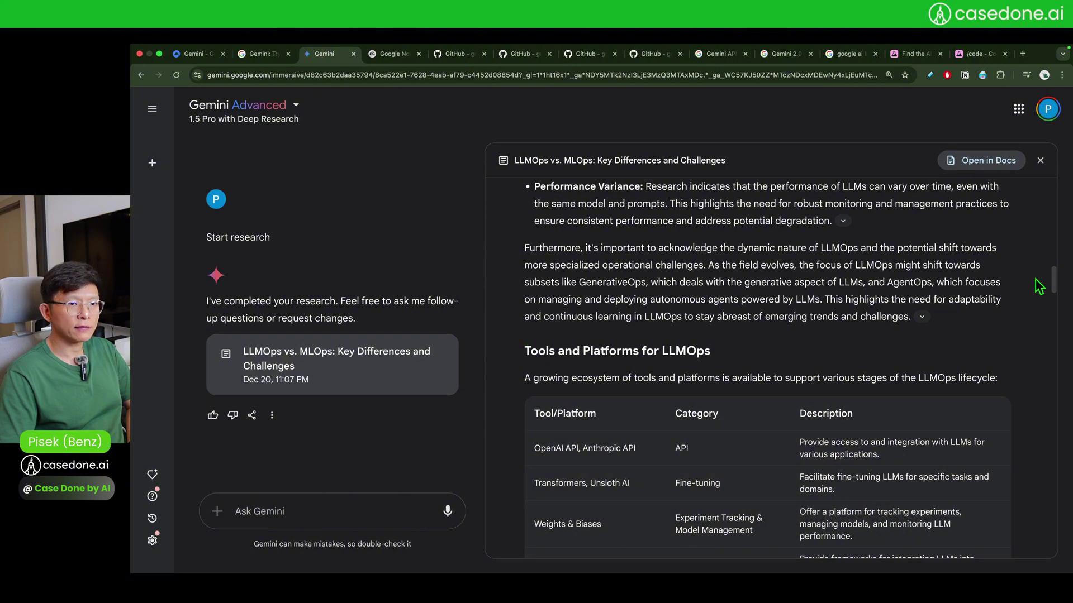
drag(1057, 282, 1056, 290)
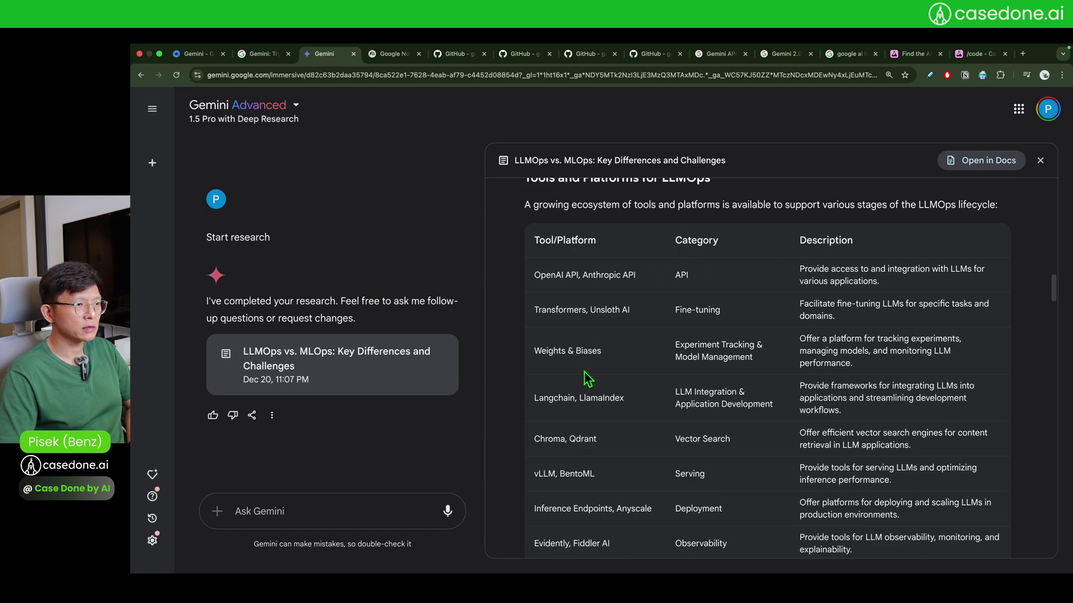
Review the Best Practices and Companies Implementing LLMOps sections, and check the source cited for the Iterative Health entry.
scroll(1057, 291, down, 10)
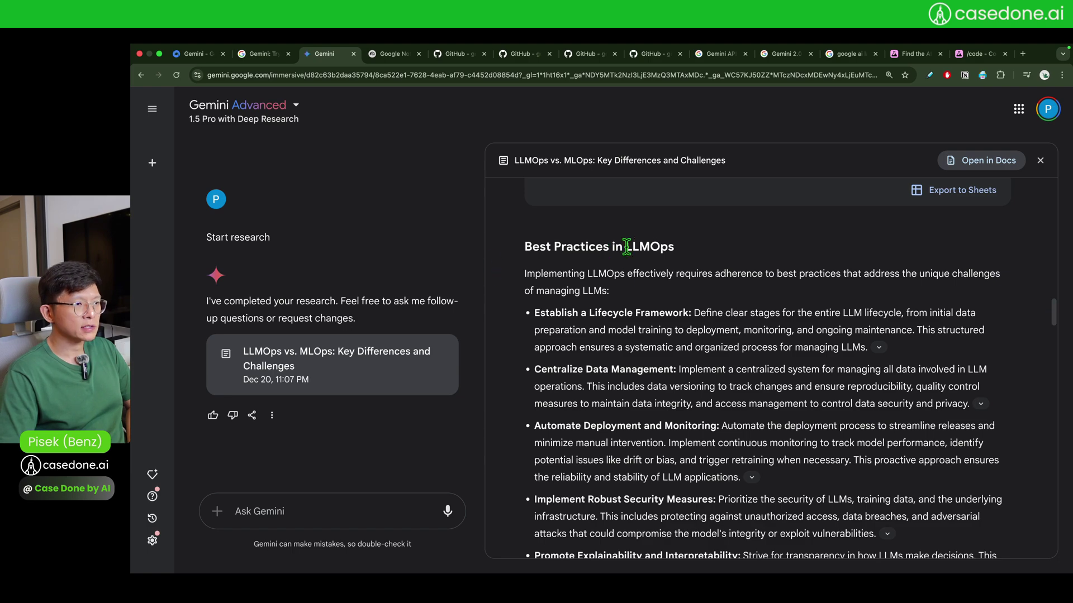
scroll(793, 333, down, 13)
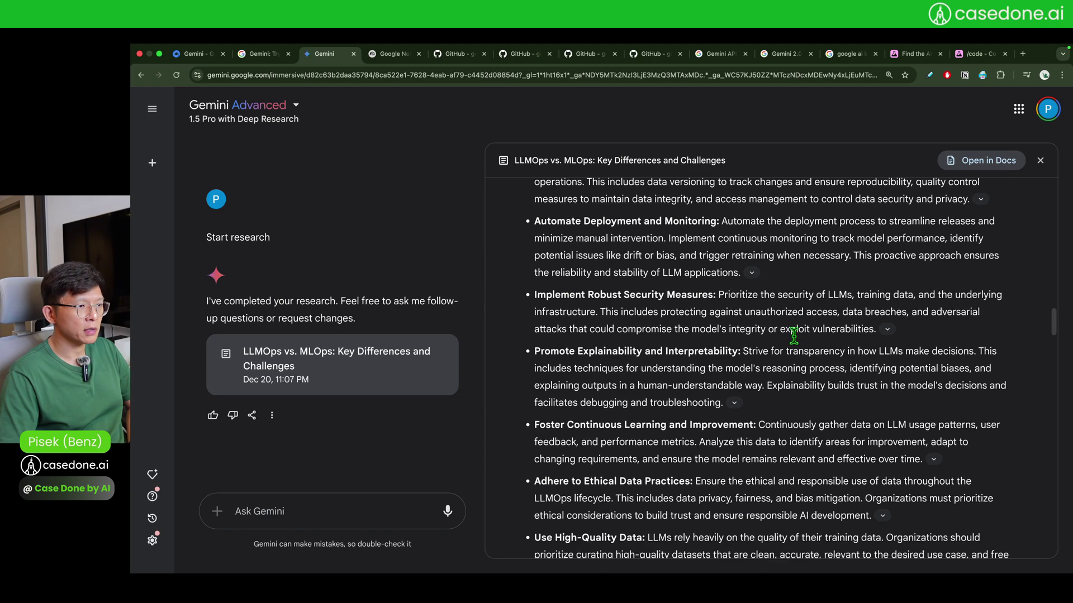
scroll(793, 336, down, 15)
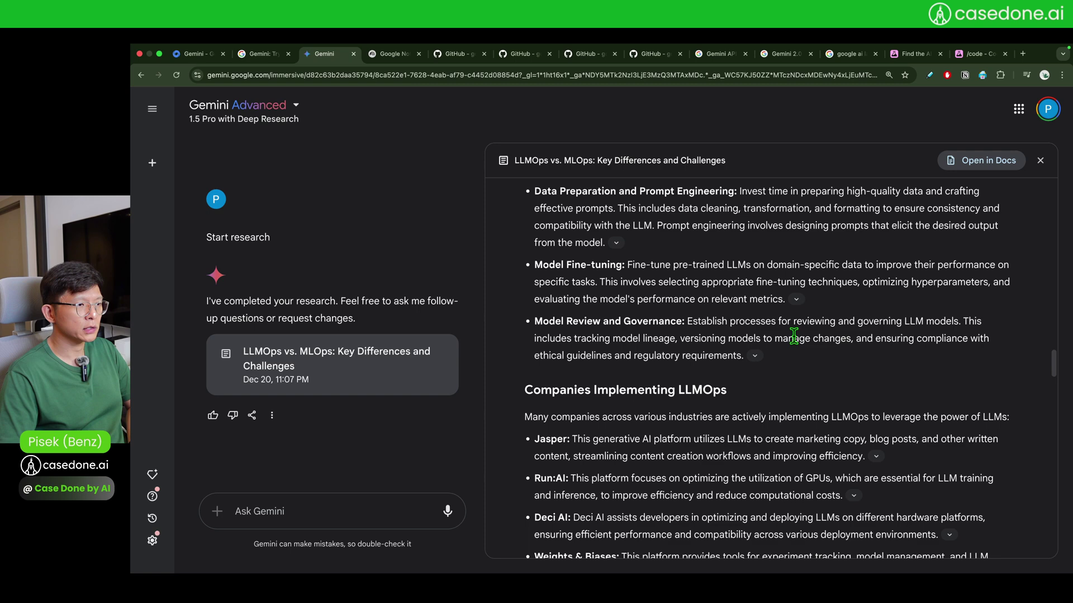
scroll(793, 335, down, 3)
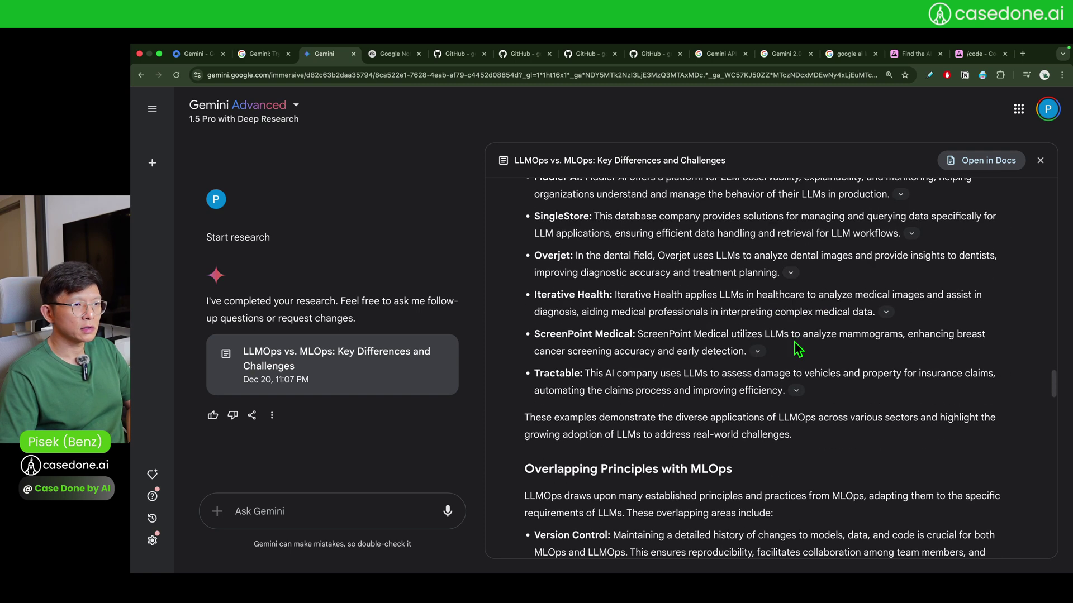
click(887, 314)
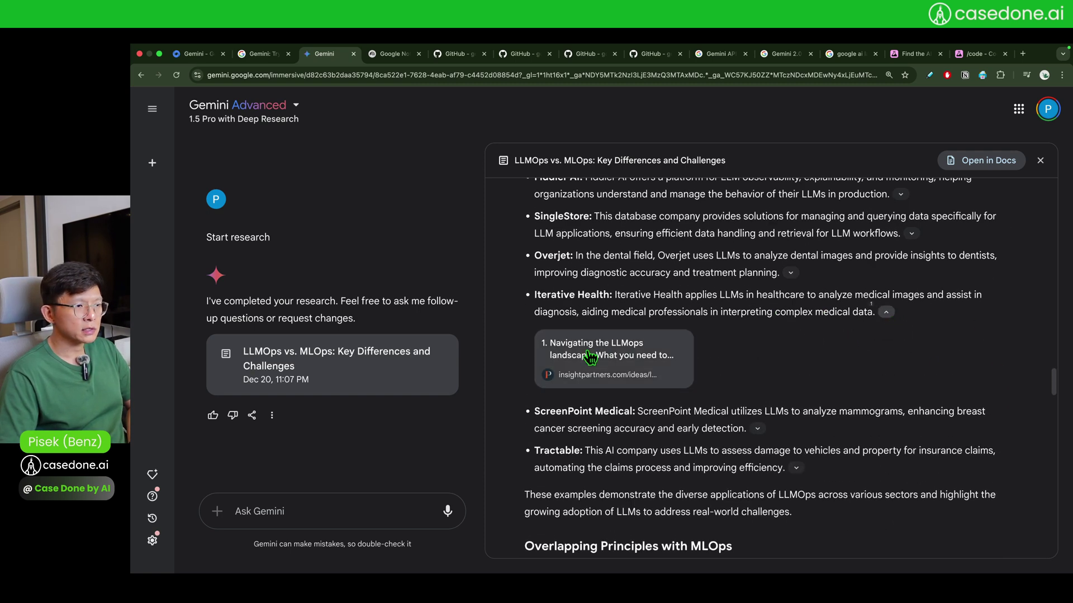
click(886, 312)
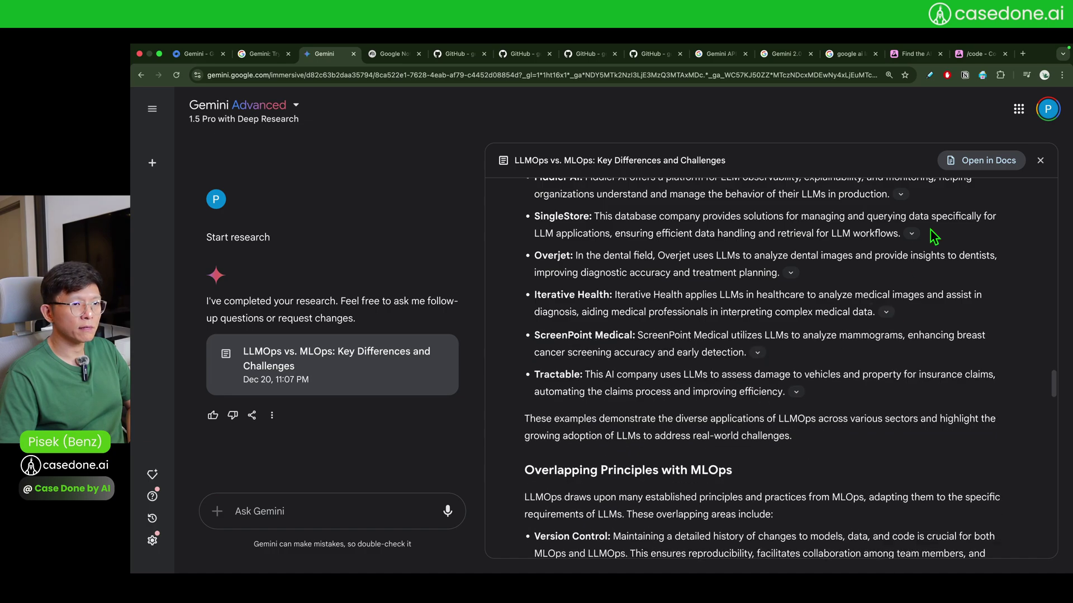
Examine the report's architecture principles, cited sources, list of researched websites and Multi-Modal Models and LLMOps section.
scroll(834, 390, down, 20)
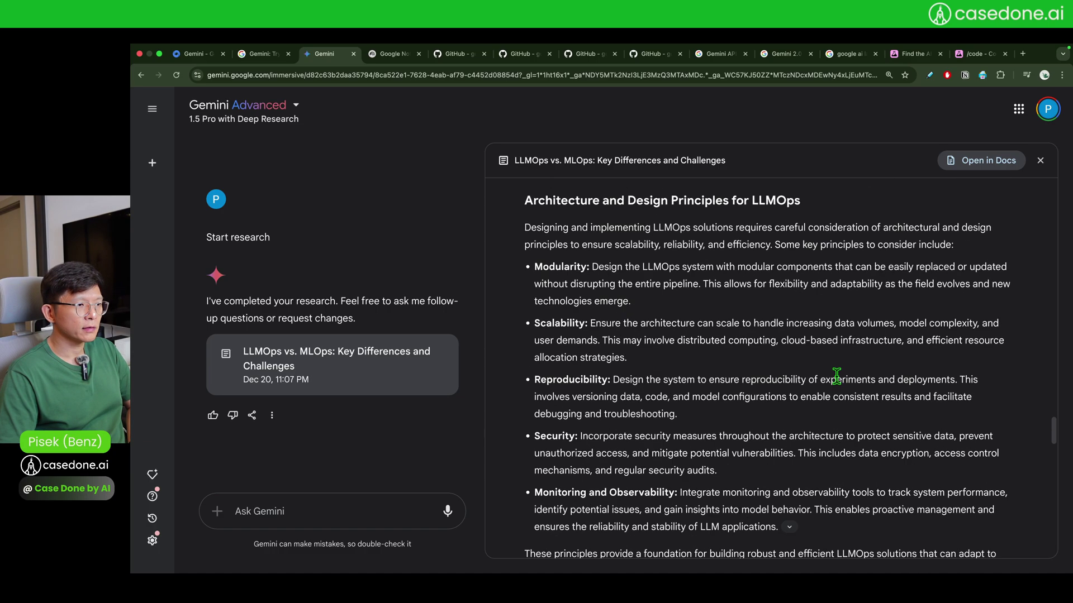
scroll(843, 385, down, 20)
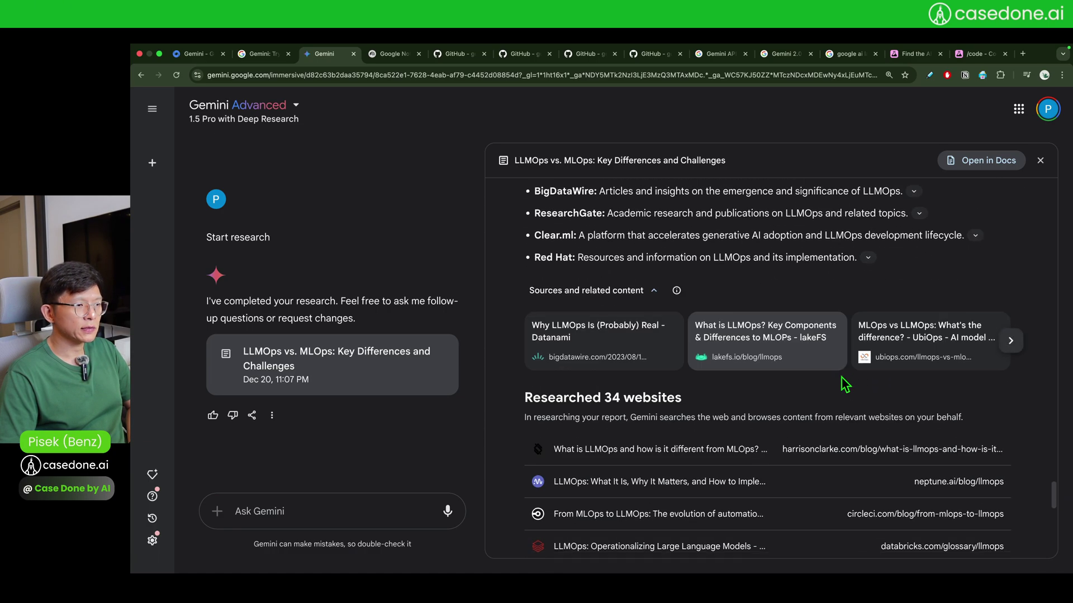
scroll(845, 385, up, 2)
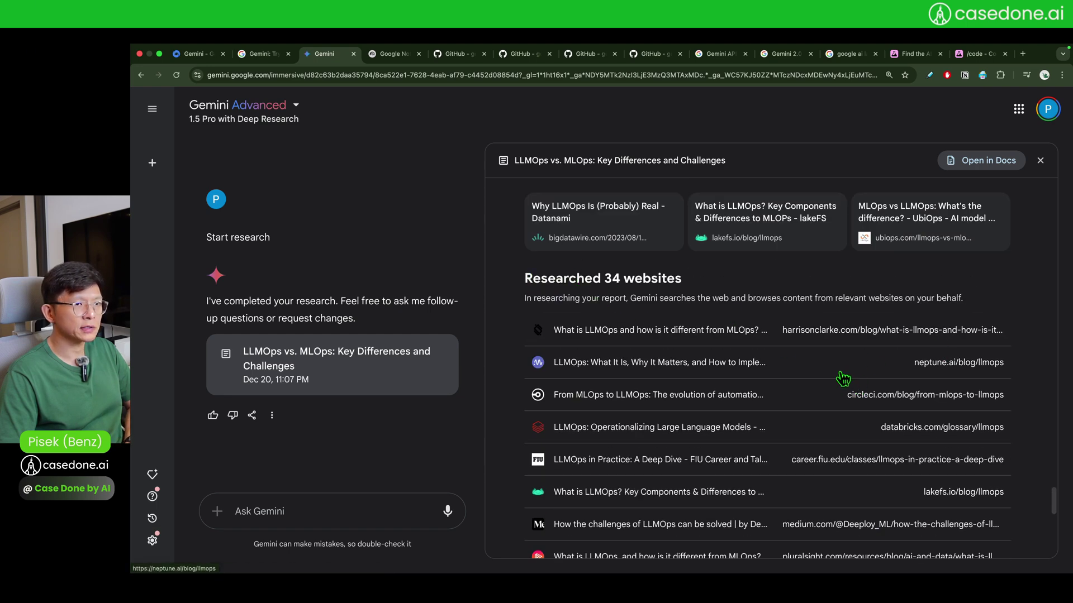
scroll(843, 379, up, 3)
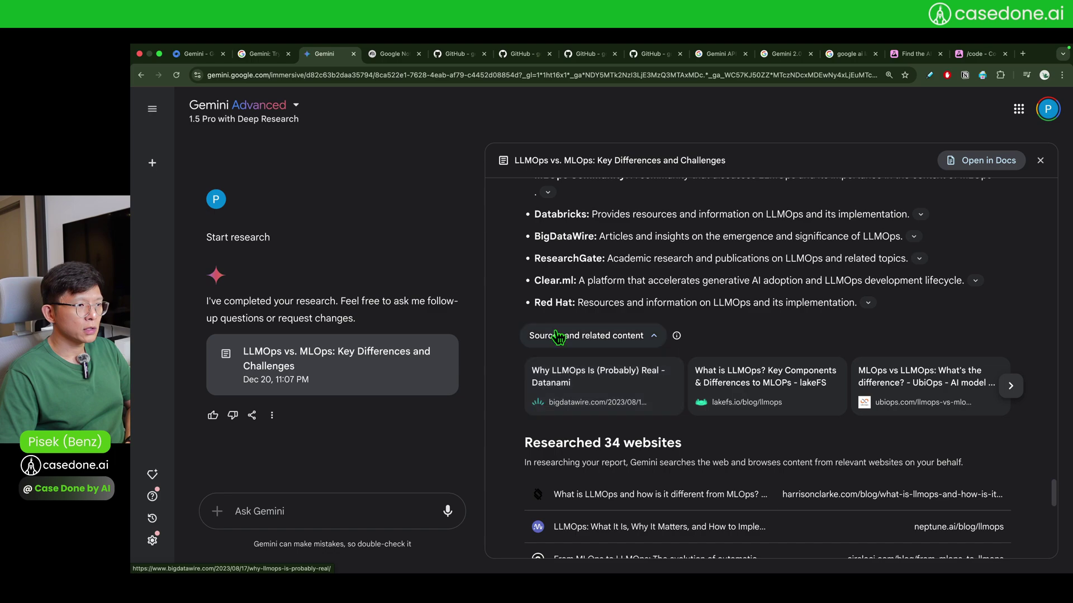
scroll(932, 323, up, 7)
scroll(932, 323, up, 12)
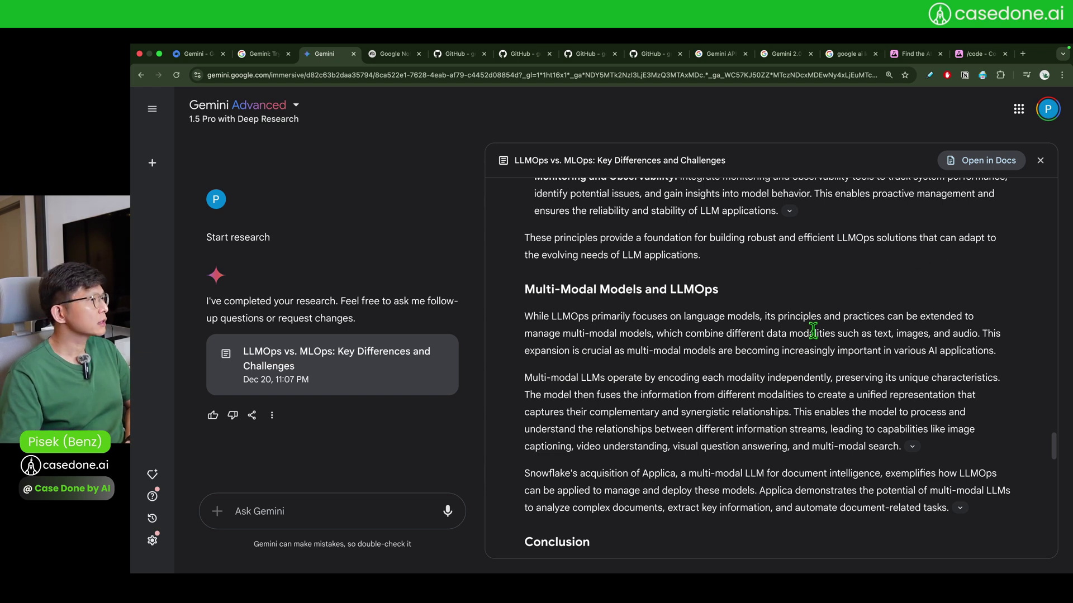
Export the research report to Google Docs, open the new document, and dismiss the Gemini introduction to view the comparison table.
click(979, 166)
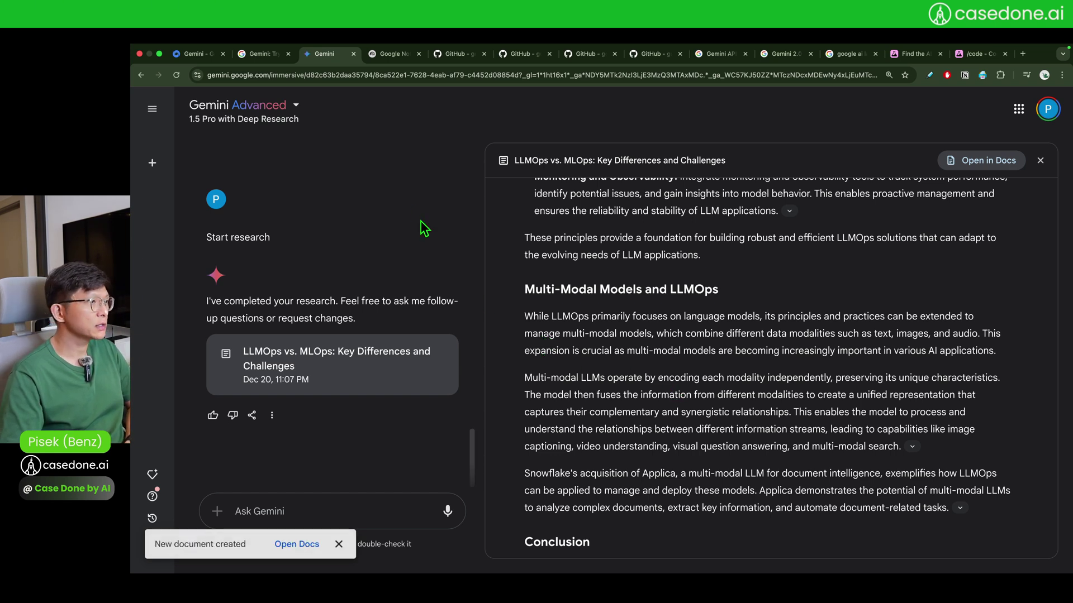
click(295, 546)
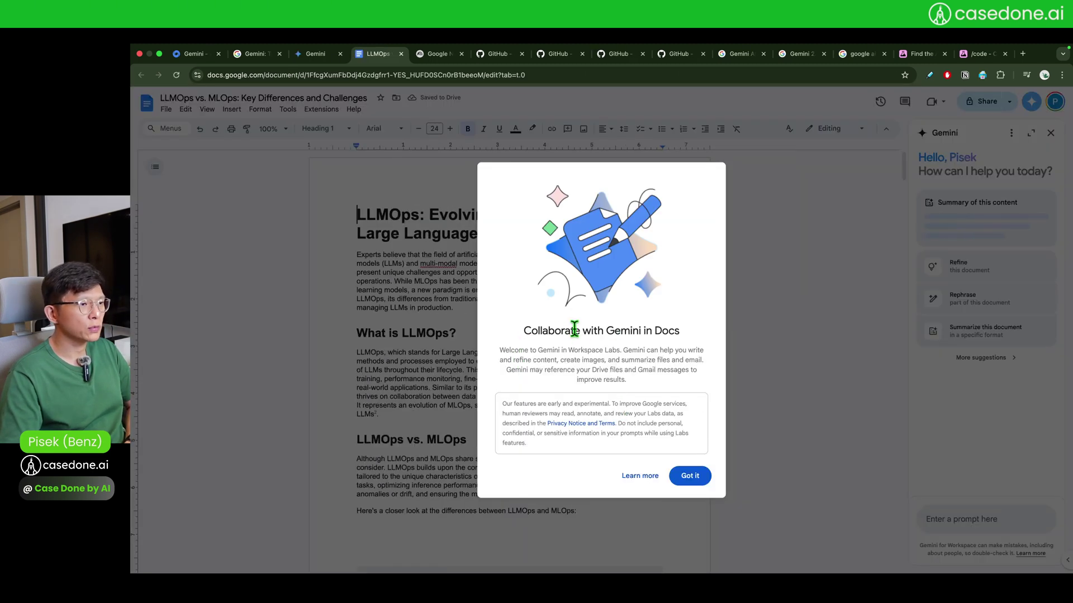
drag(583, 331, 664, 331)
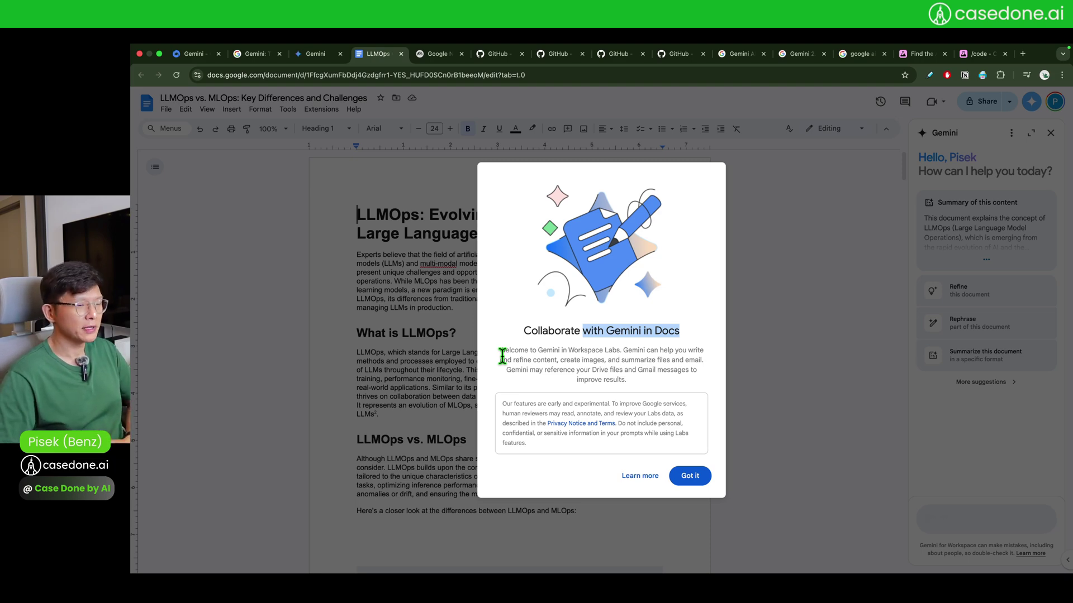
click(690, 476)
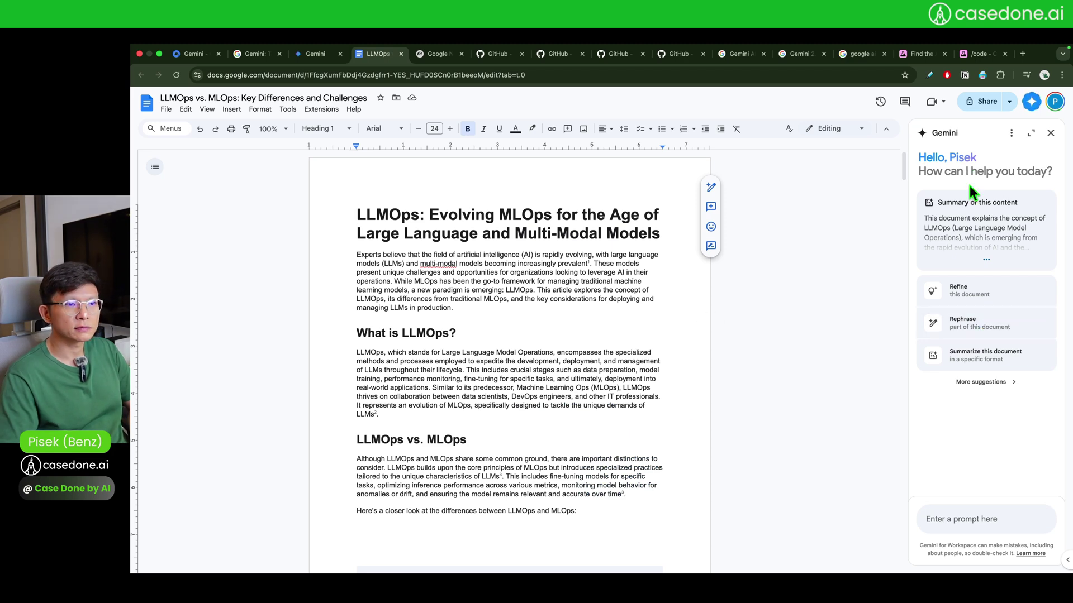
scroll(498, 319, down, 8)
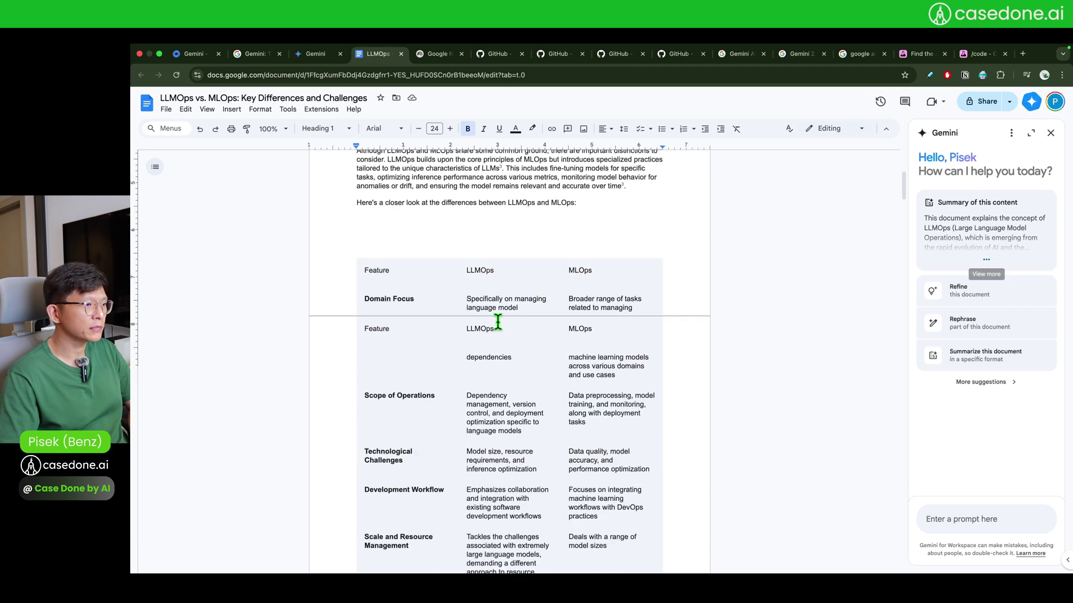
Look through the exported LLMOps vs. MLOps document, including its challenges section and the Tools and Platforms for LLMOps table.
scroll(812, 246, up, 5)
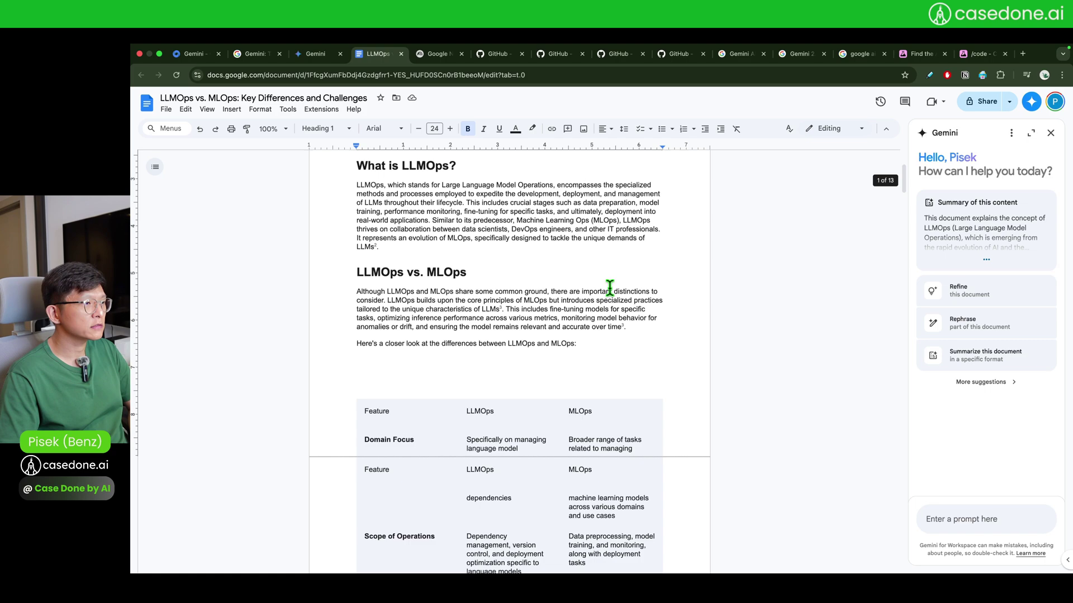
scroll(606, 287, up, 3)
scroll(902, 178, down, 10)
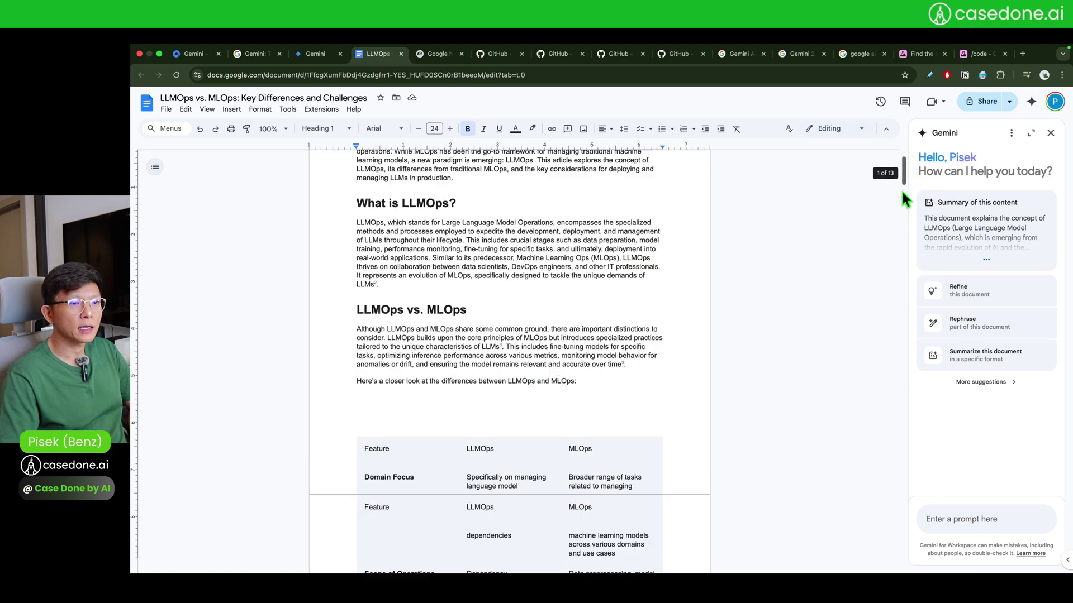
scroll(679, 376, down, 10)
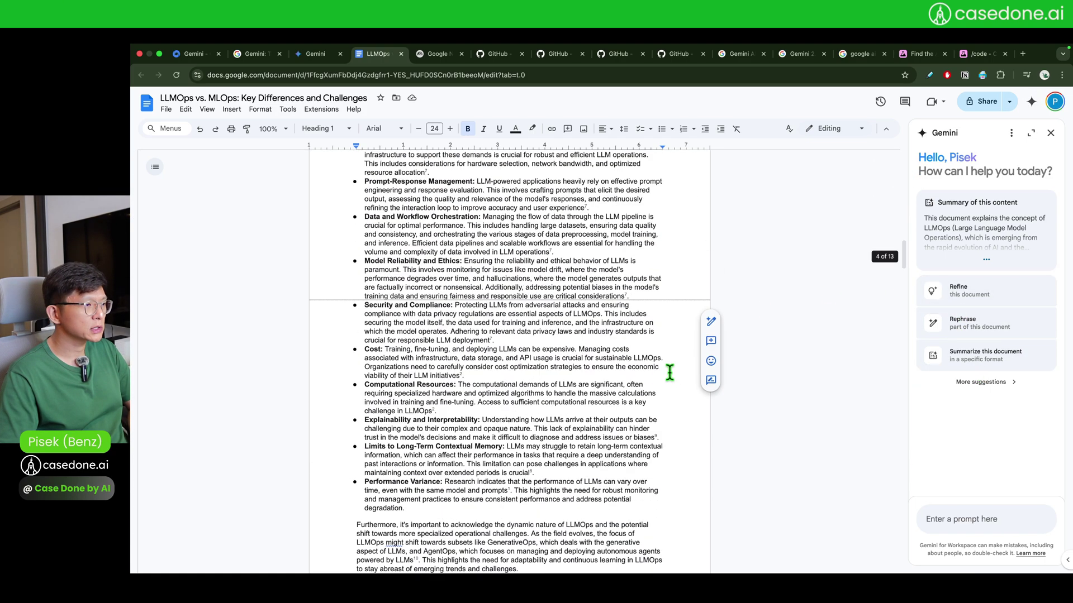
click(529, 289)
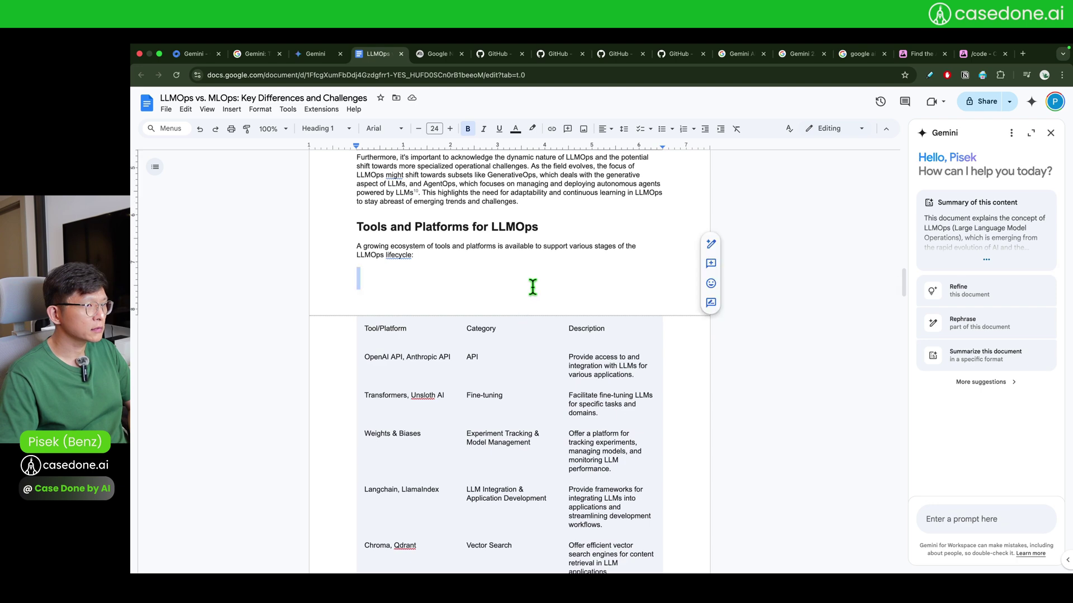
scroll(680, 359, down, 7)
scroll(726, 355, down, 2)
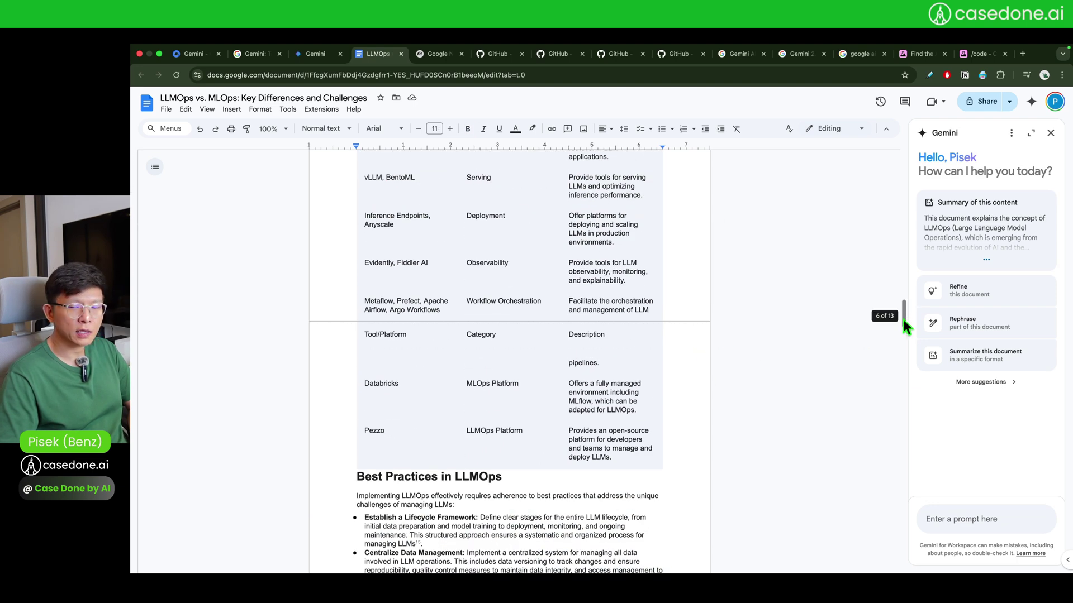
drag(903, 319, 903, 162)
Return to the Gemini research conversation and start a new chat with 1.5 Pro with Deep Research.
click(238, 58)
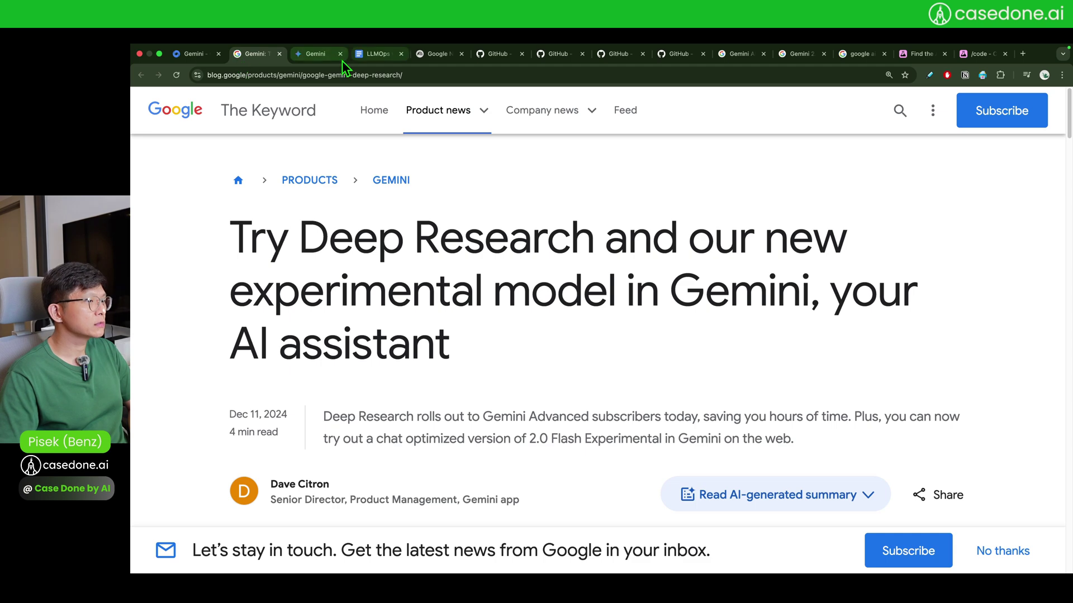
click(327, 58)
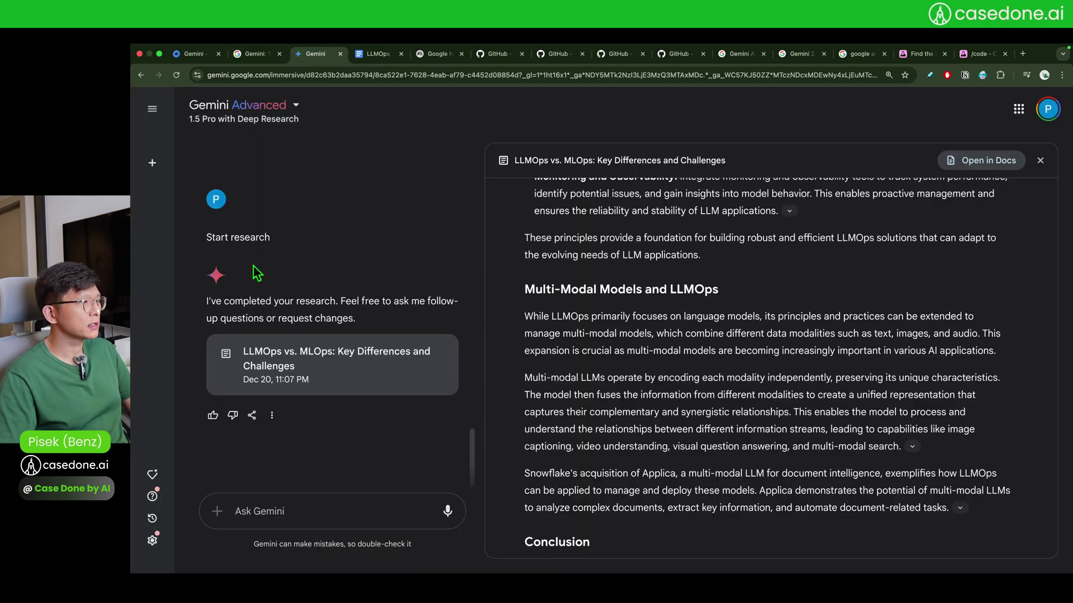
scroll(278, 267, up, 5)
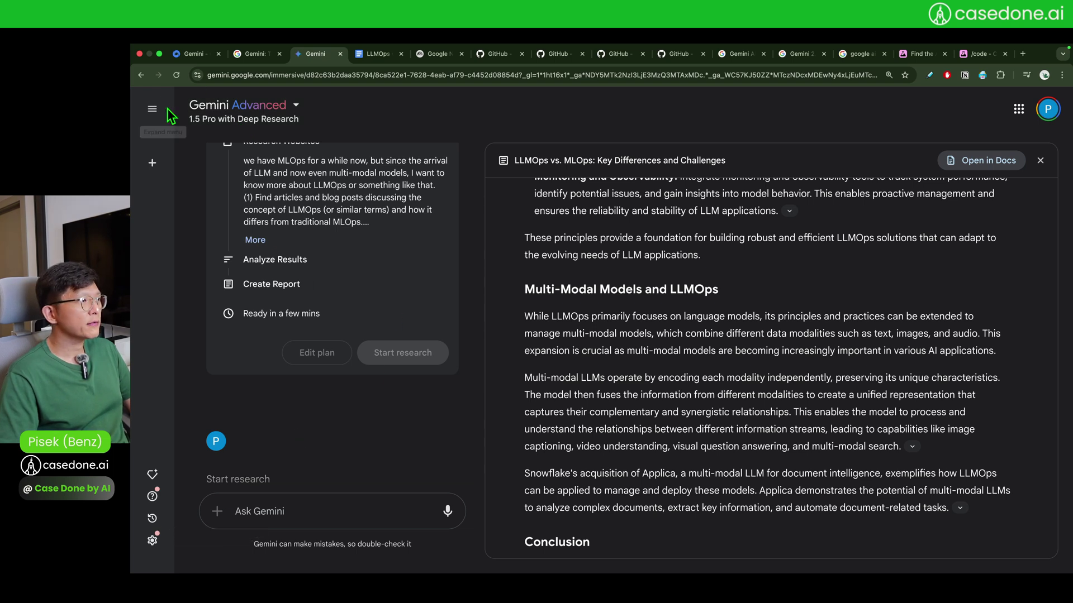
click(156, 165)
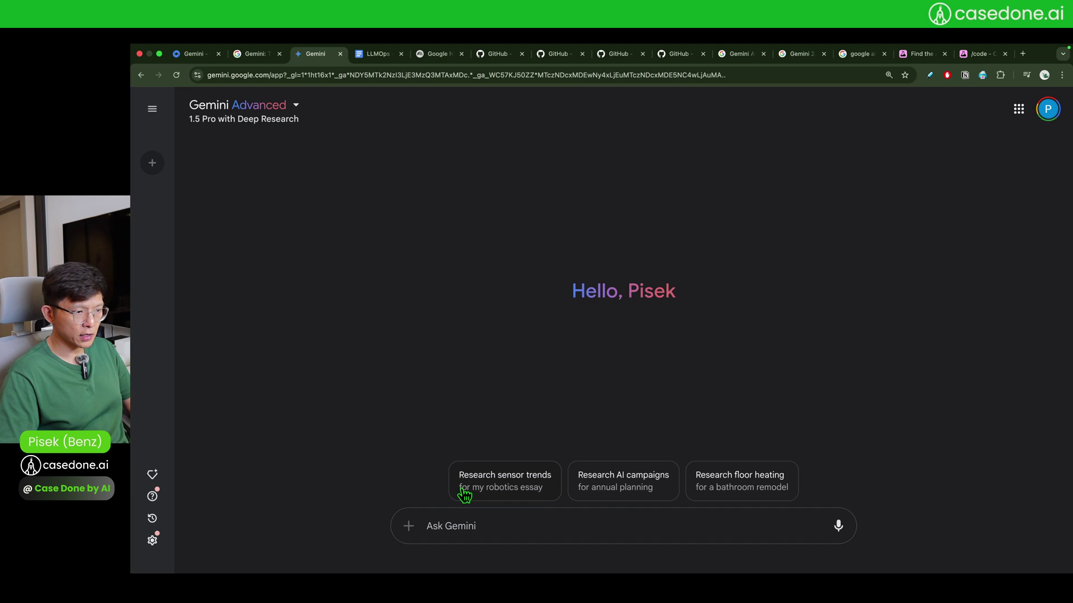
Enlarge the page and submit the prompt "Research latest research topics in AI agents, AI agentic systems, and related topics.".
key(super+equal)
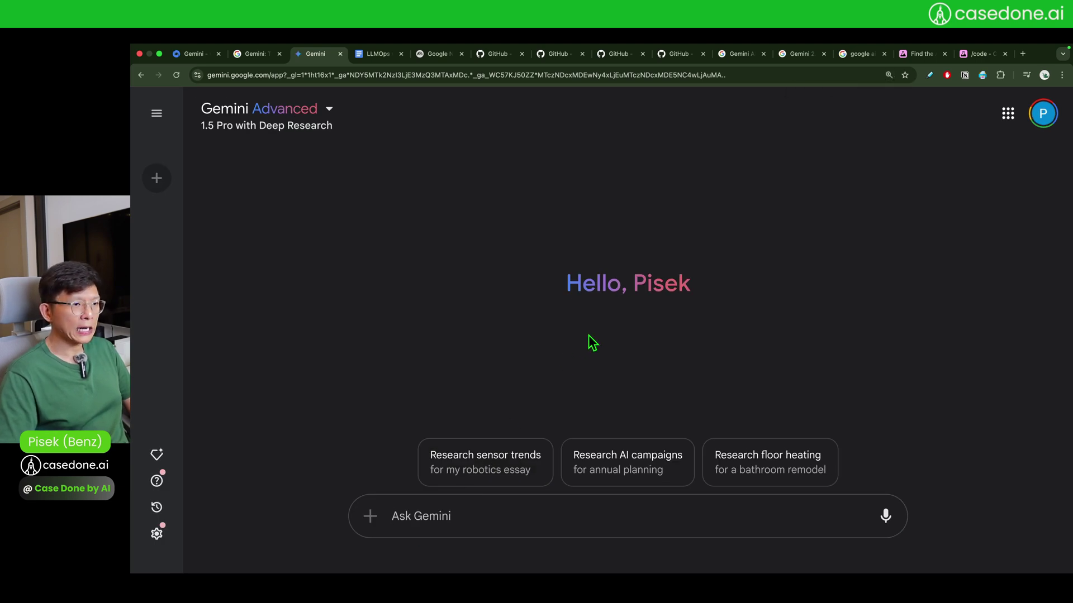
text(Research research topics)
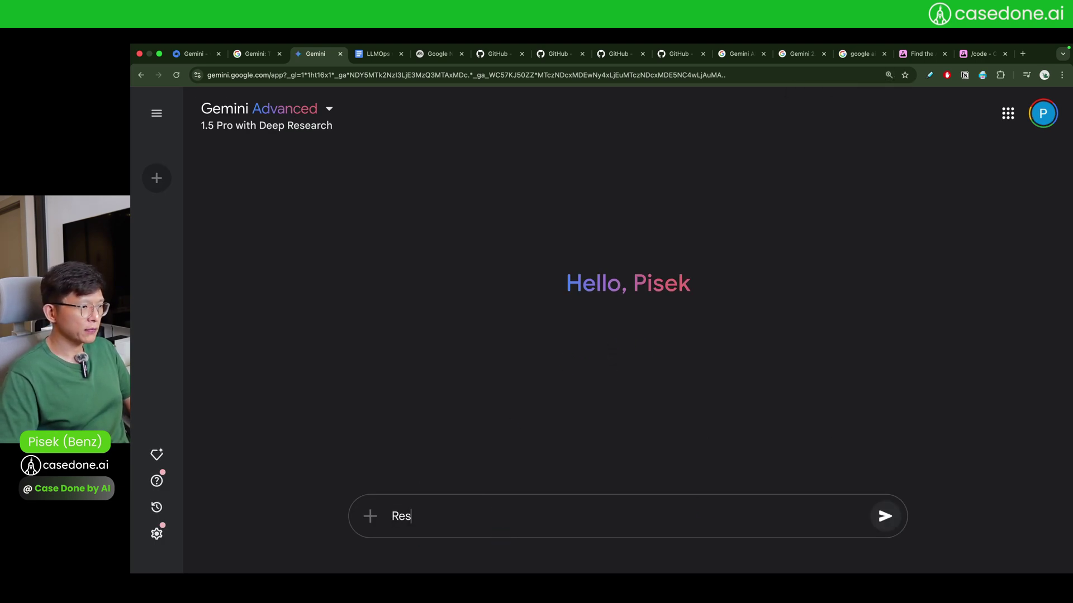
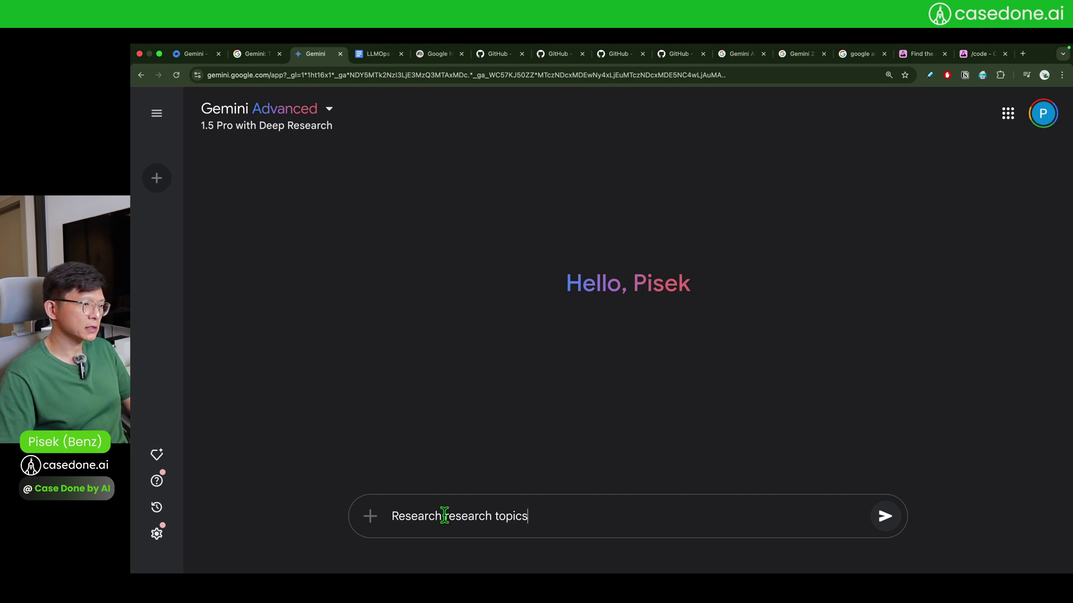
click(444, 515)
text(latest)
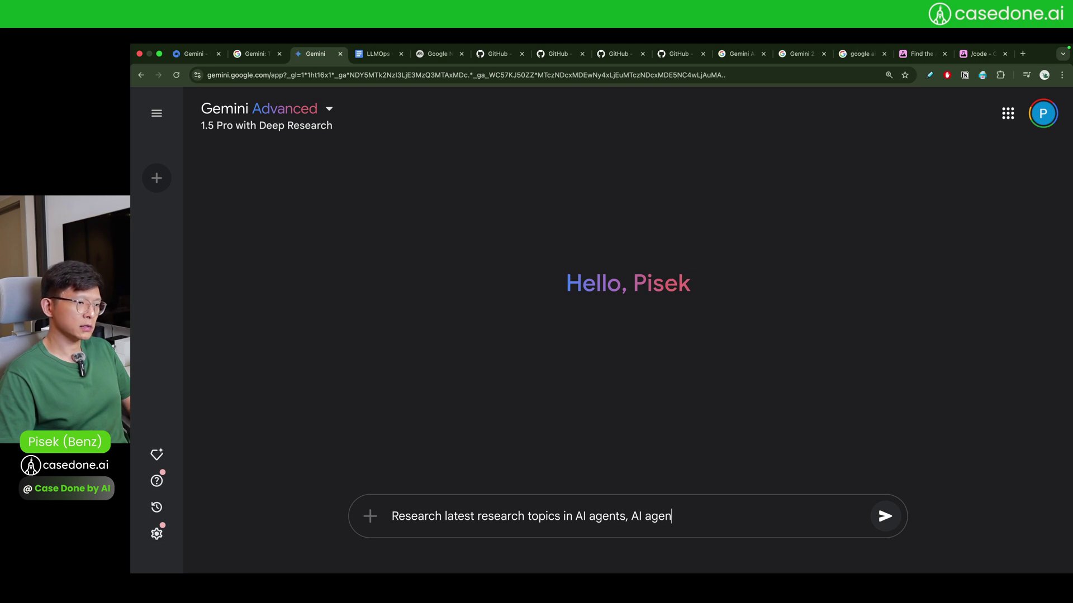
text(systems, and related topics.)
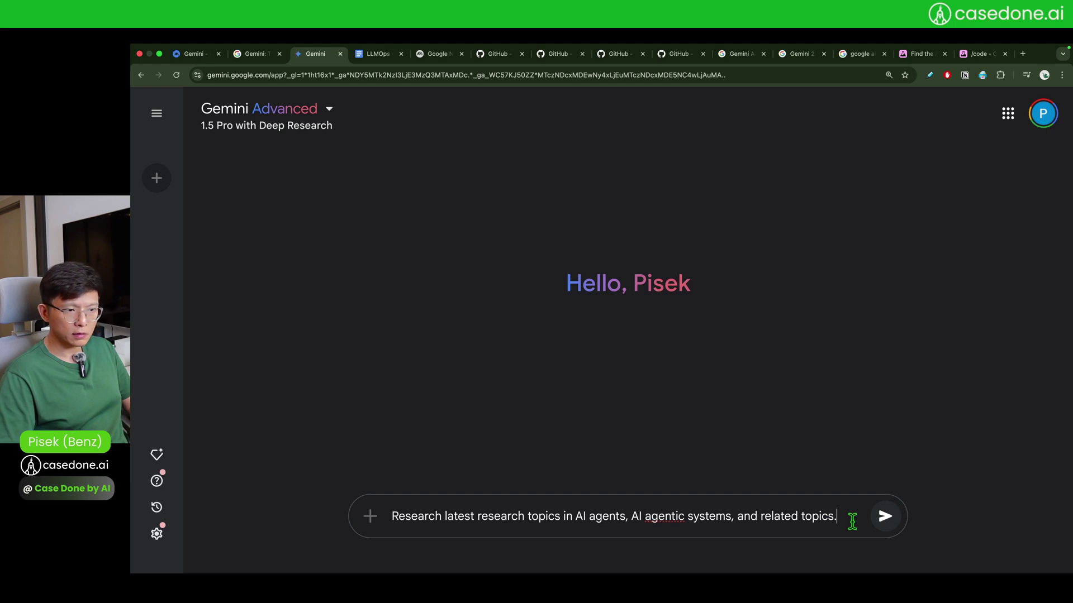
key(Return)
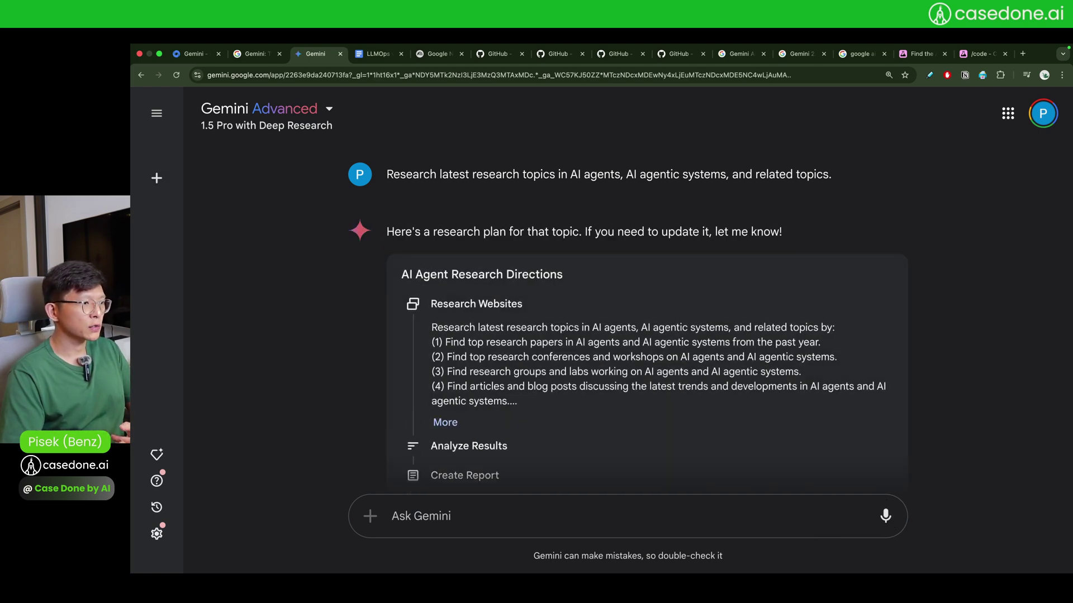
Expand the AI Agent Research Directions plan and review all its website research items through to the report stage.
click(447, 423)
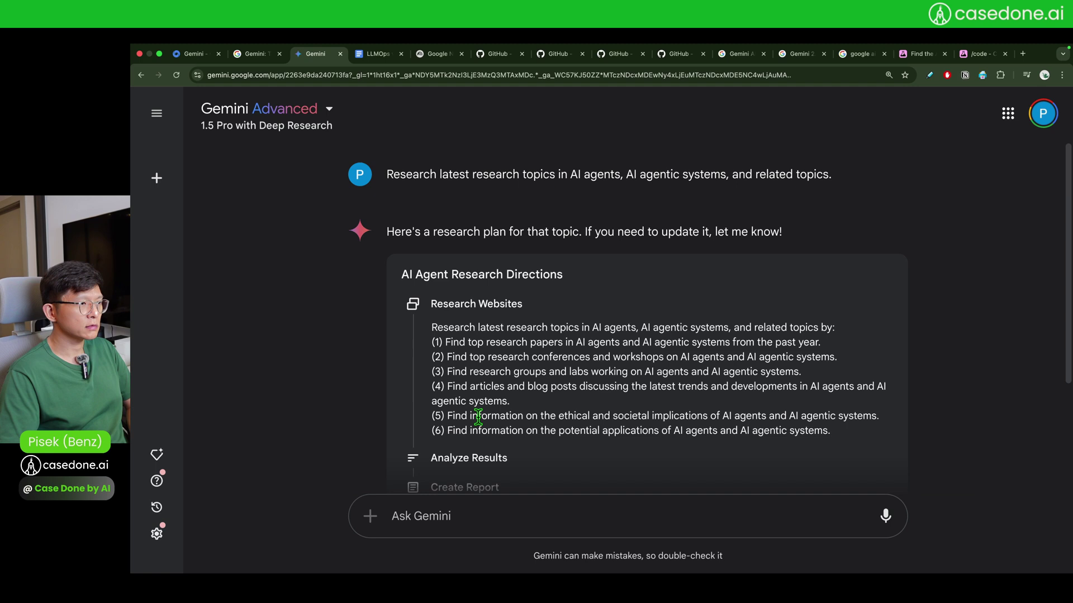
scroll(480, 402, down, 2)
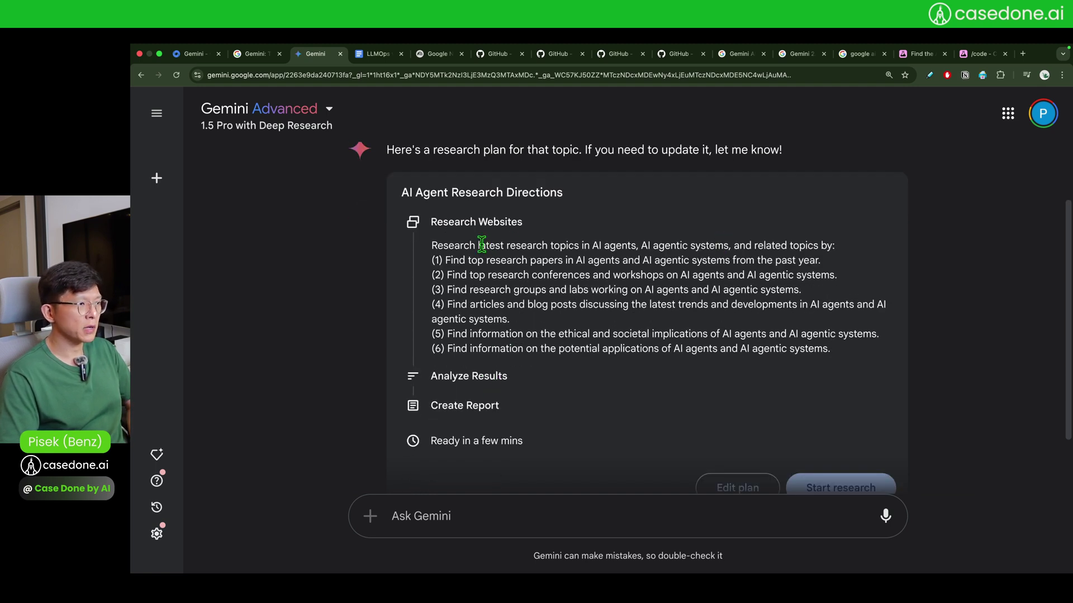
drag(443, 260, 527, 260)
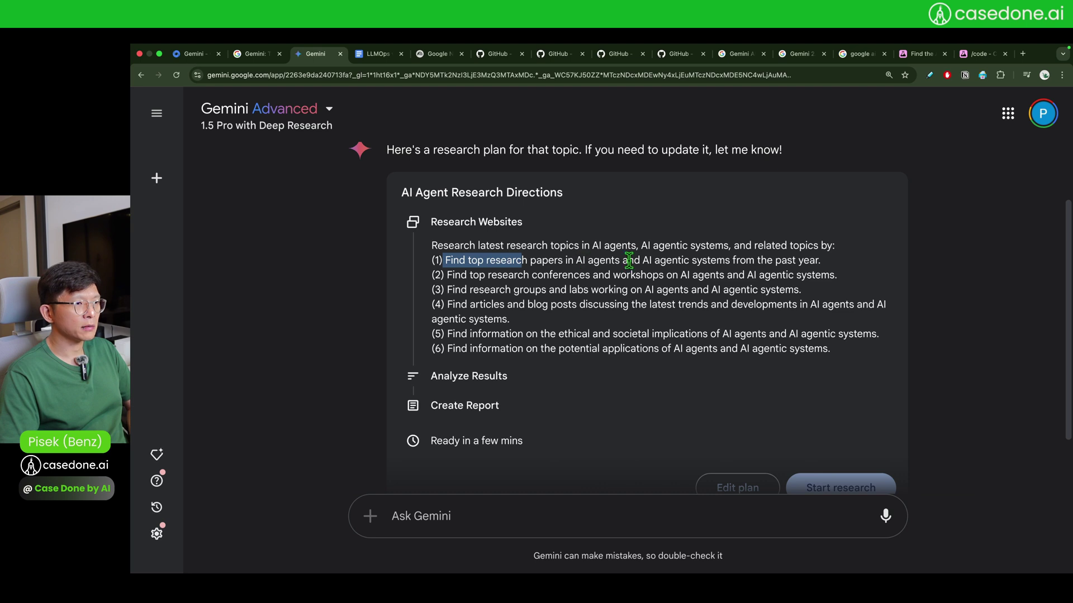
drag(643, 260, 717, 257)
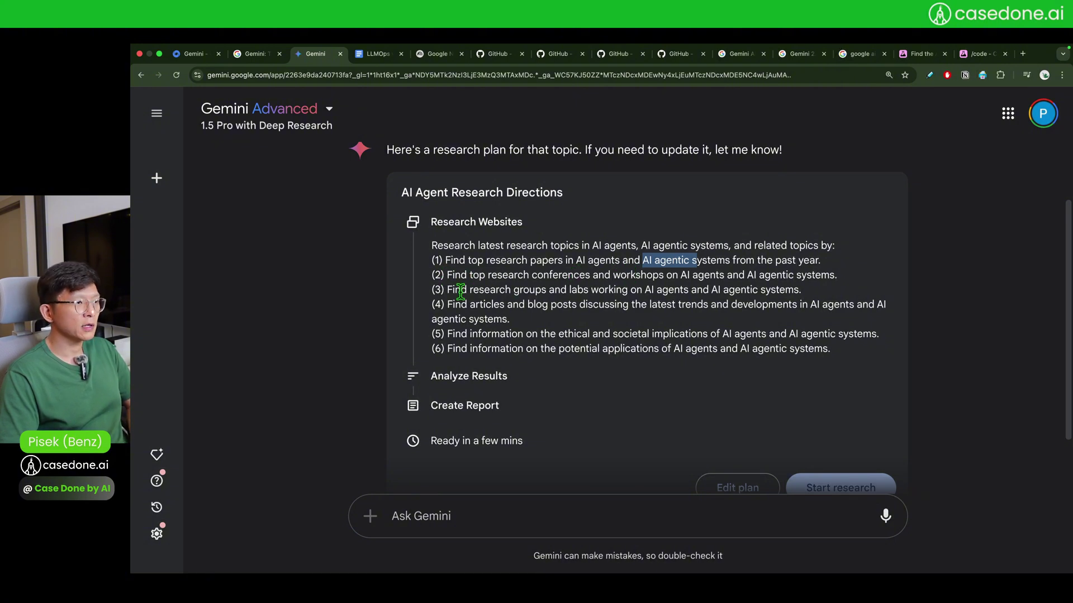
drag(471, 290, 590, 290)
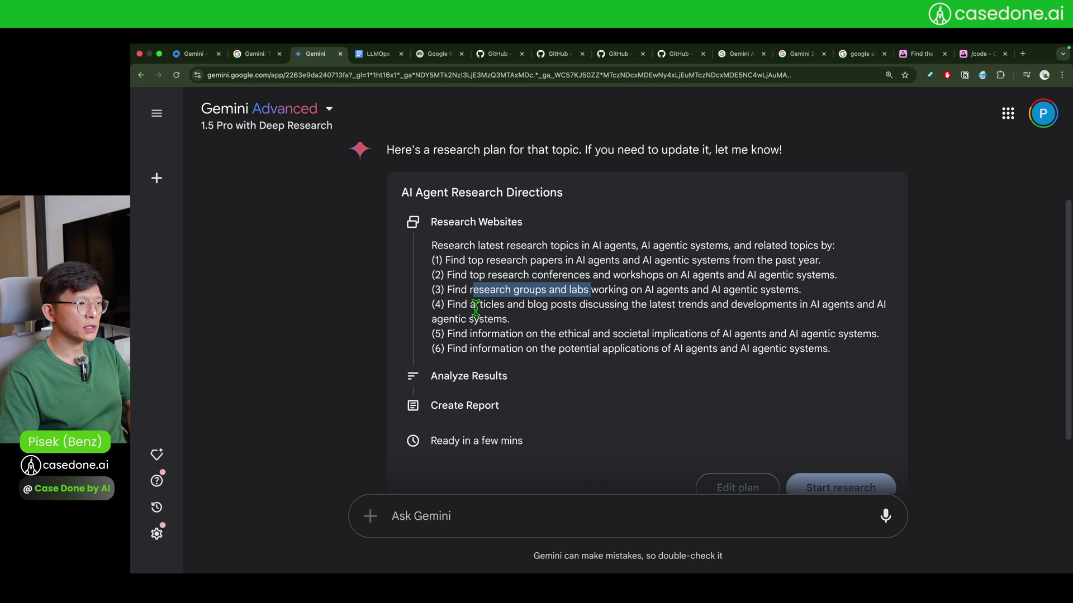
scroll(749, 304, down, 2)
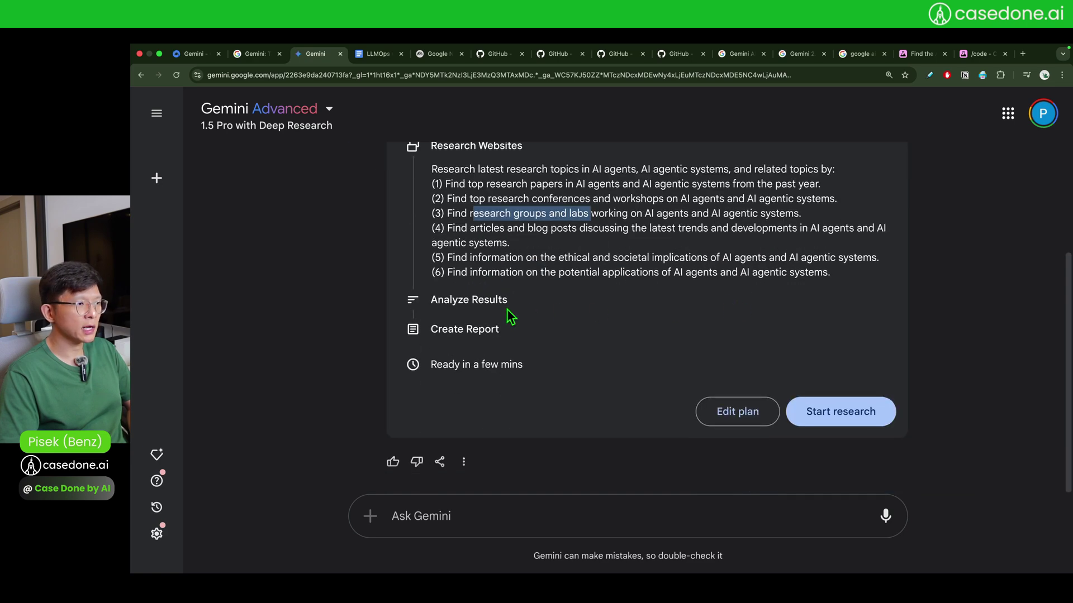
scroll(715, 385, up, 3)
scroll(782, 351, down, 3)
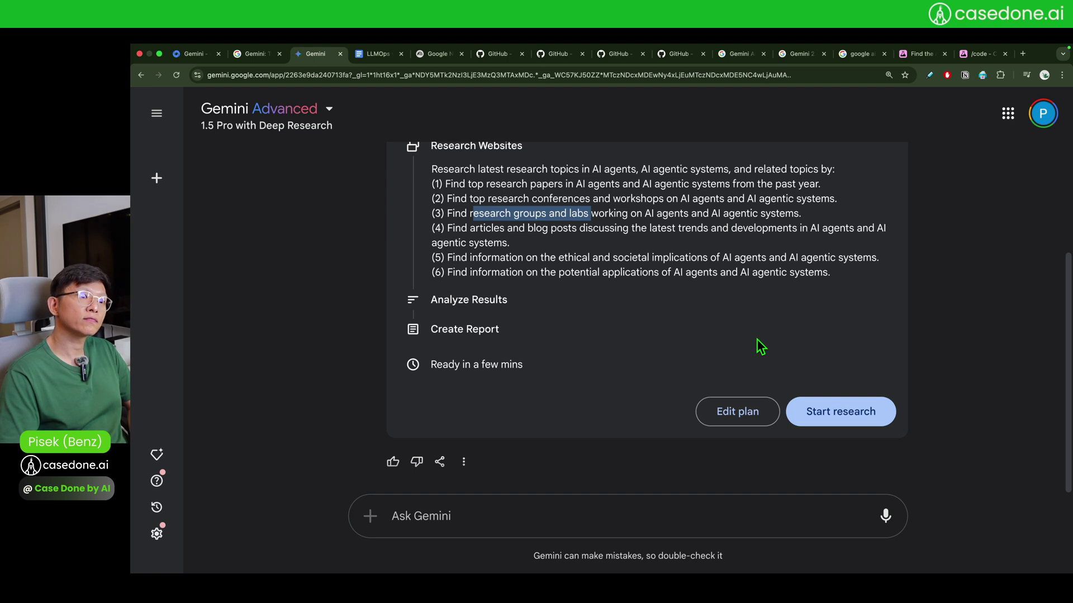
Ask Gemini to revise the research plan with the message "Make sure to crawl on arxiv".
click(472, 514)
text(Make sure to crawl)
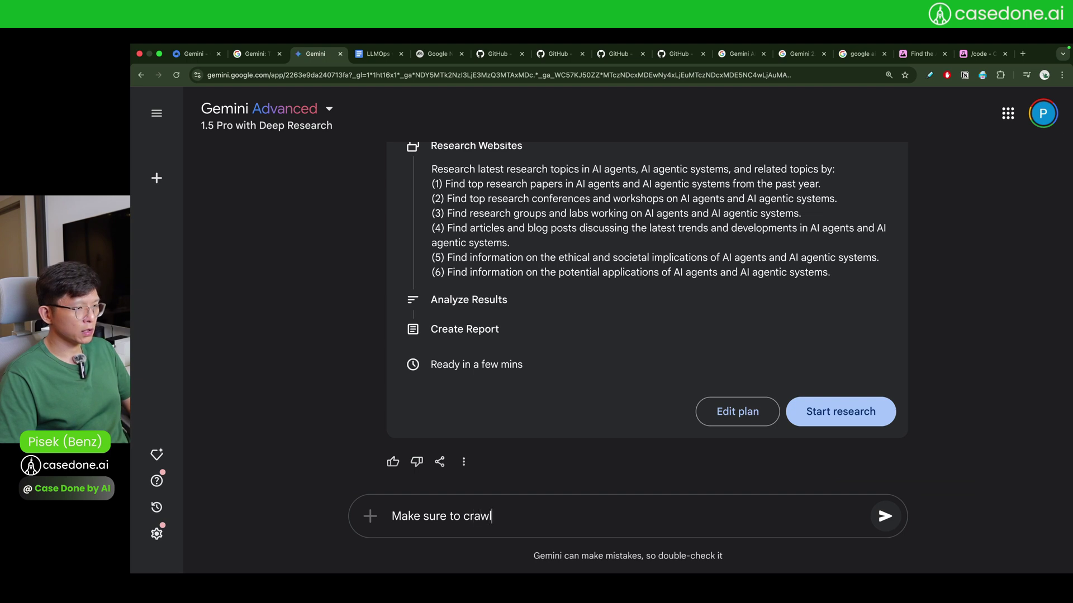
text( t)
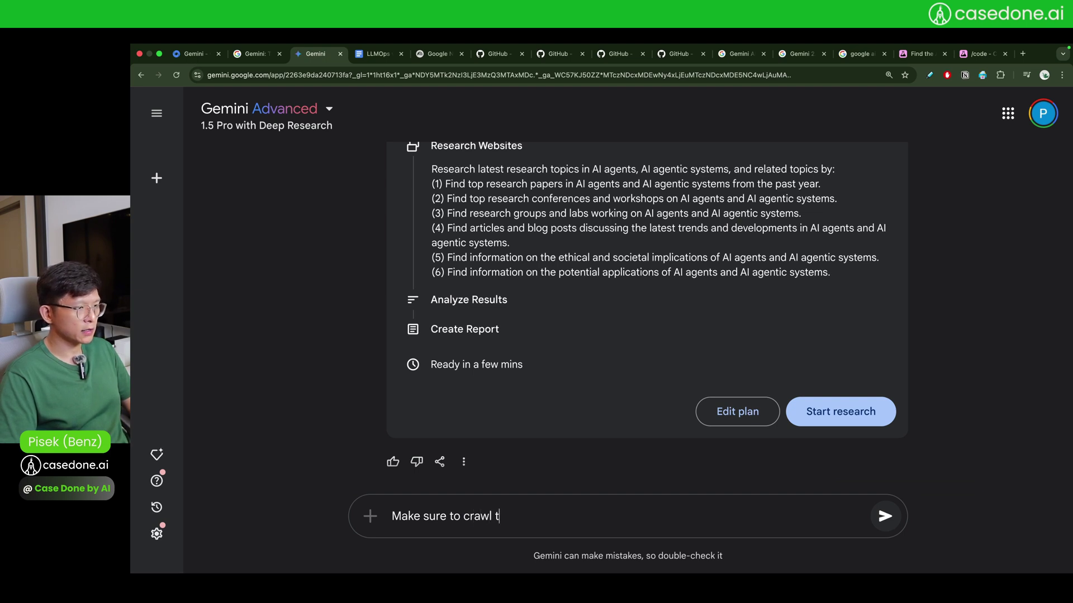
key(BackSpace)
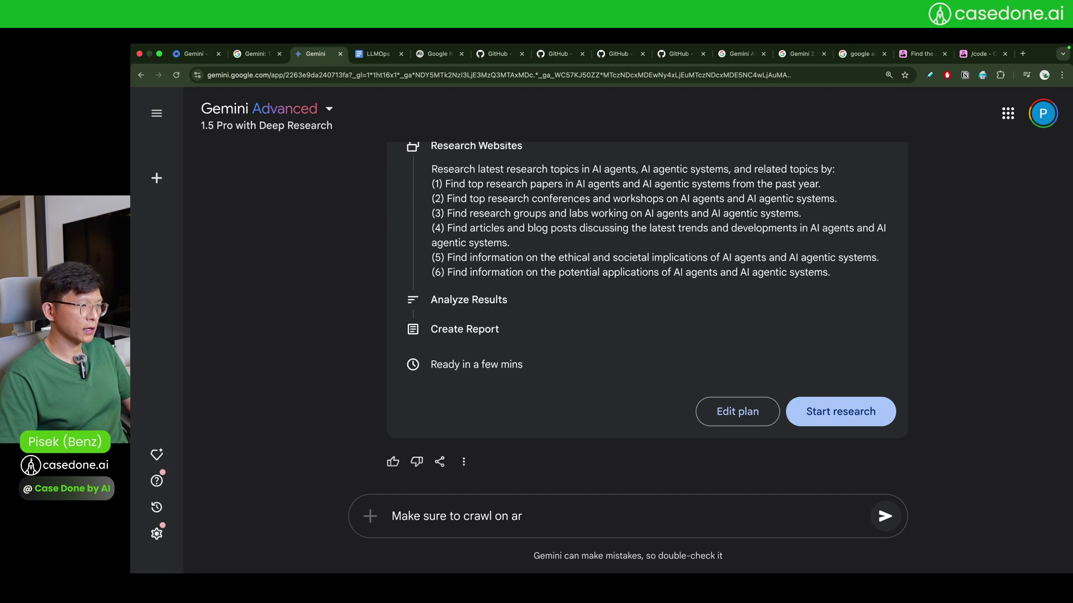
text(on arxiv)
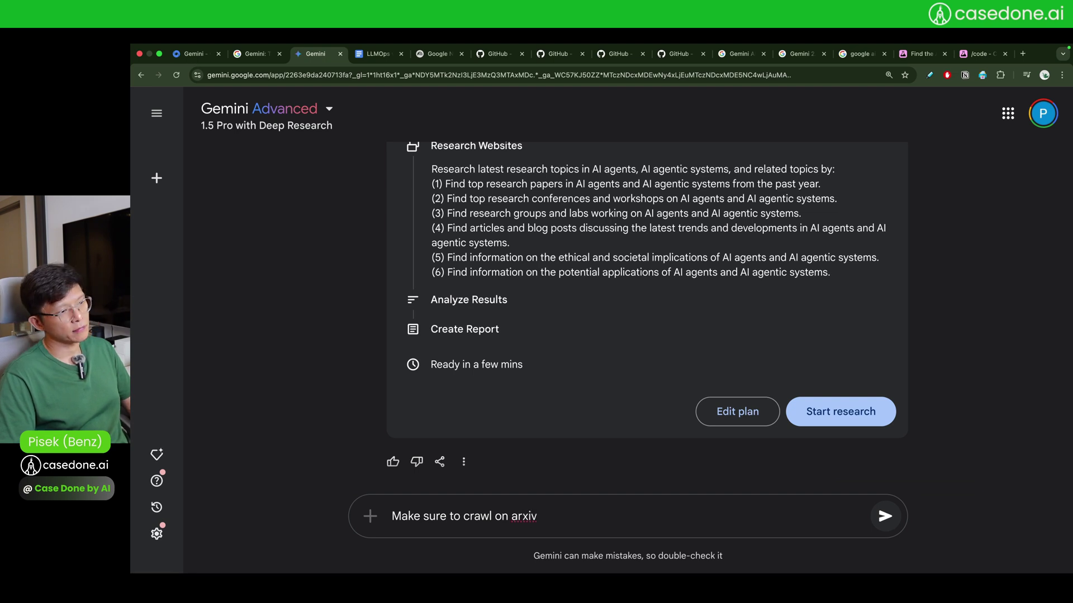
key(Return)
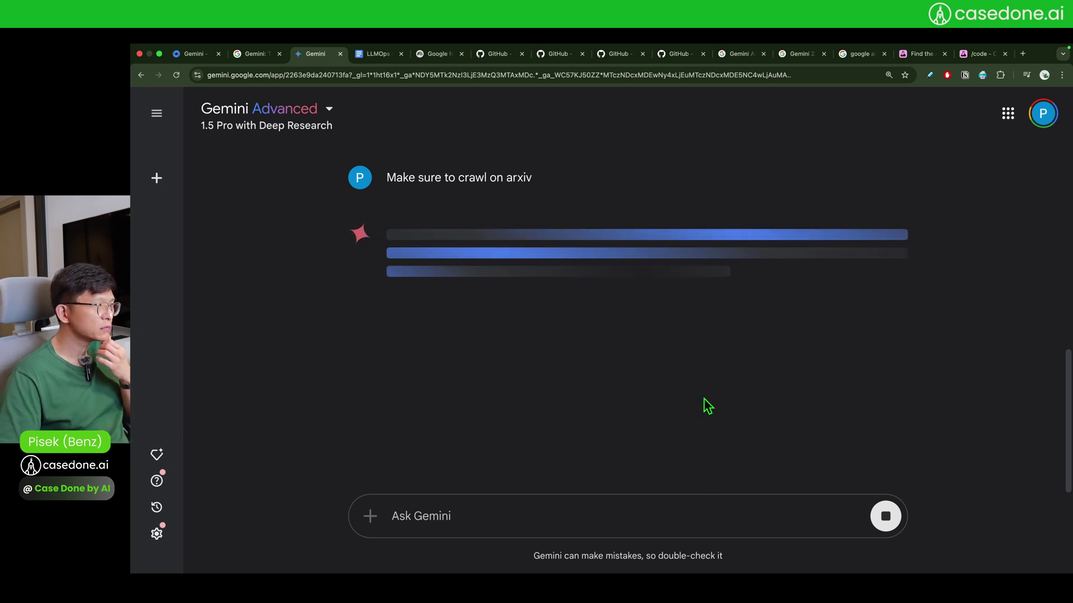
Expand the updated Track AI Agent Research plan and check its item on preprint papers from arxiv.org.
double_click(514, 180)
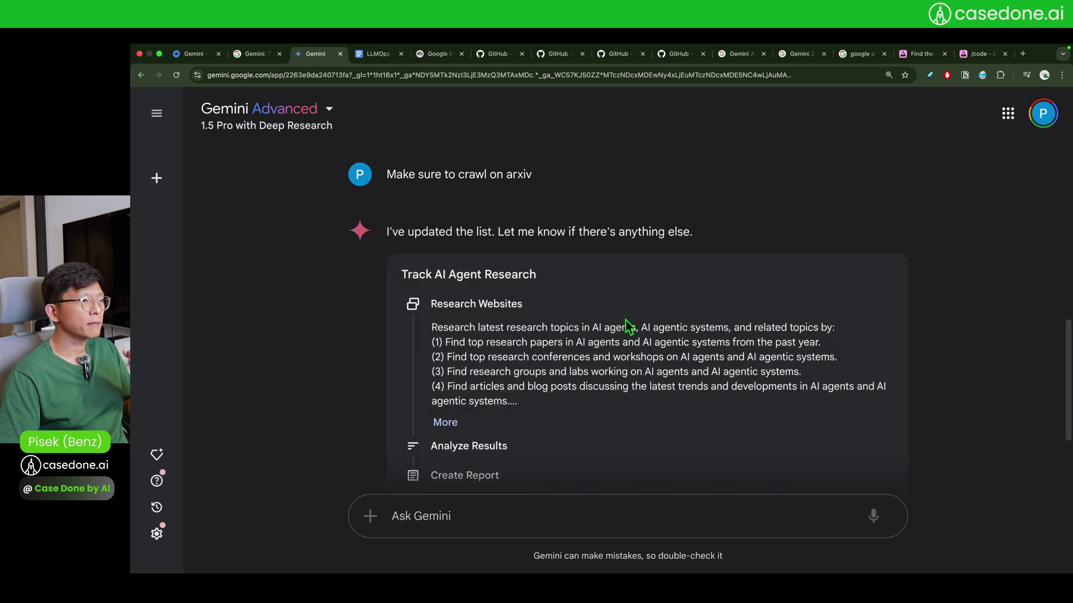
click(449, 384)
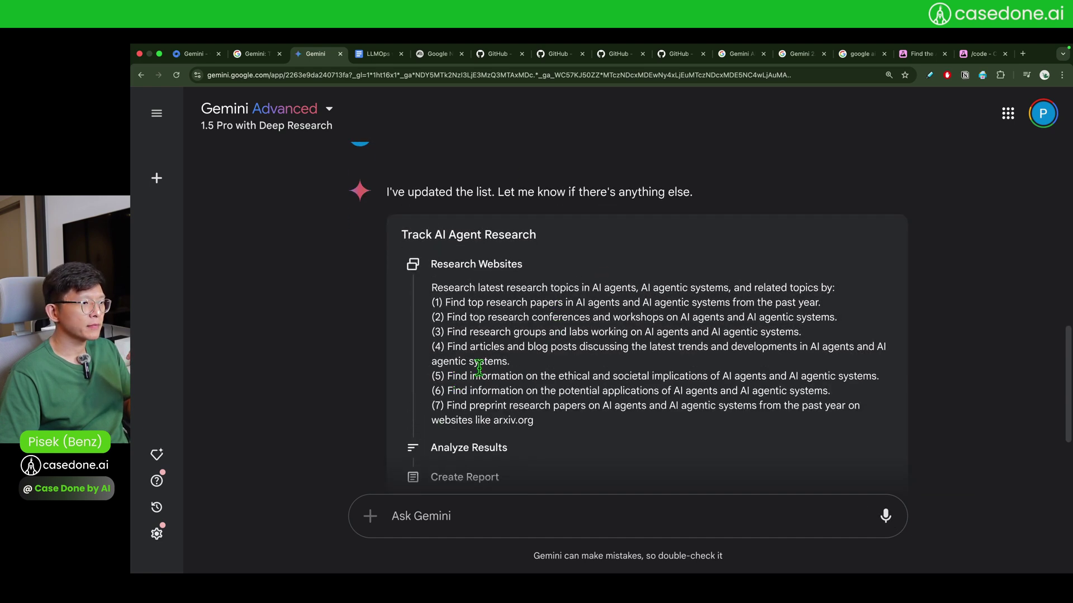
scroll(614, 318, down, 1)
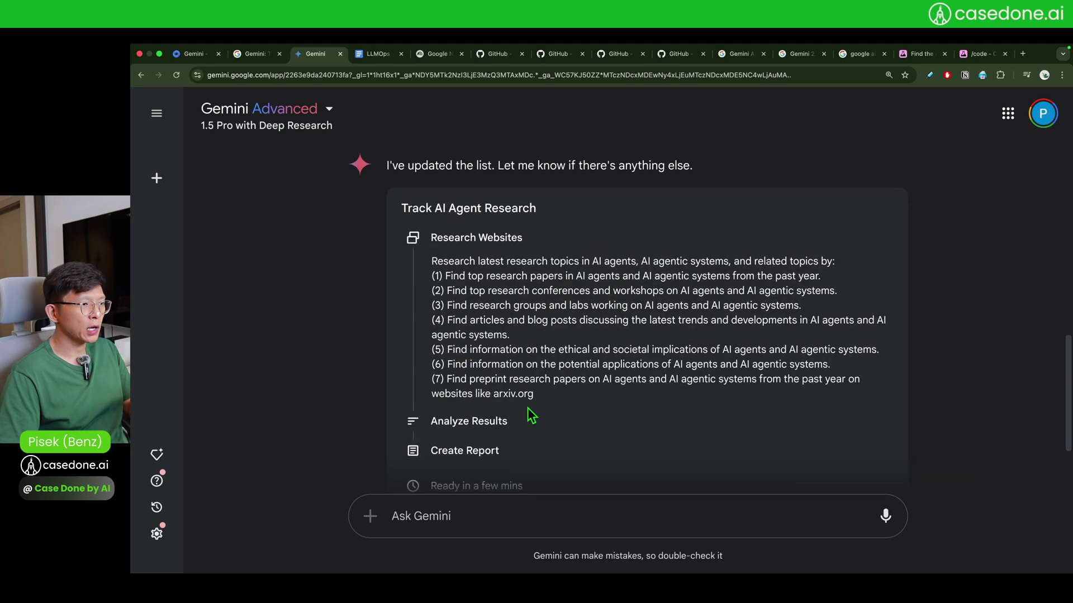
drag(493, 393, 537, 395)
click(705, 359)
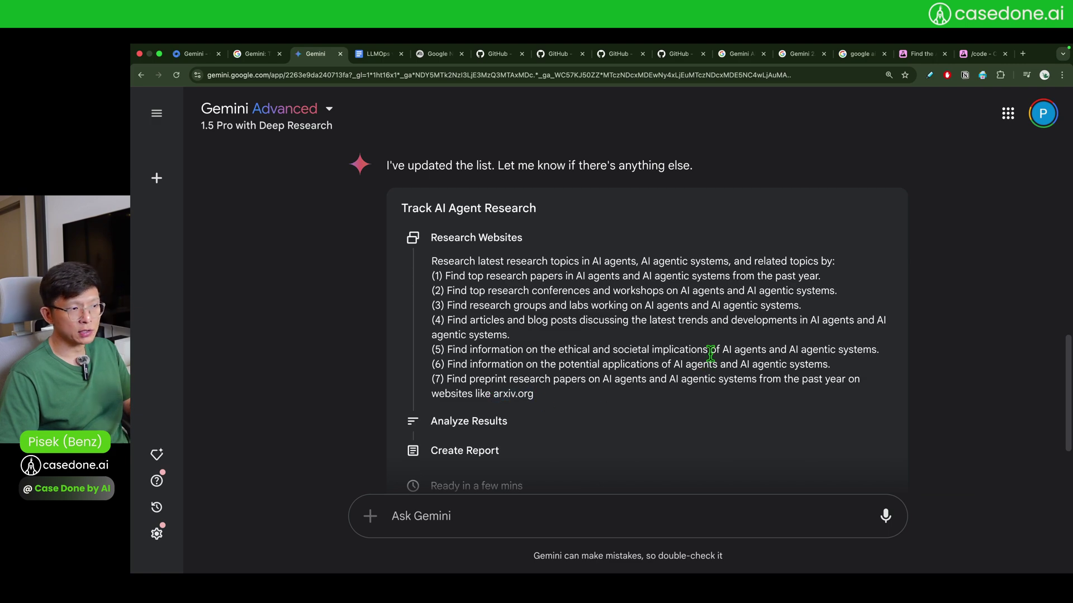
Review the rest of the updated plan and start the Track AI Agent Research run.
scroll(694, 362, down, 1)
scroll(519, 372, down, 5)
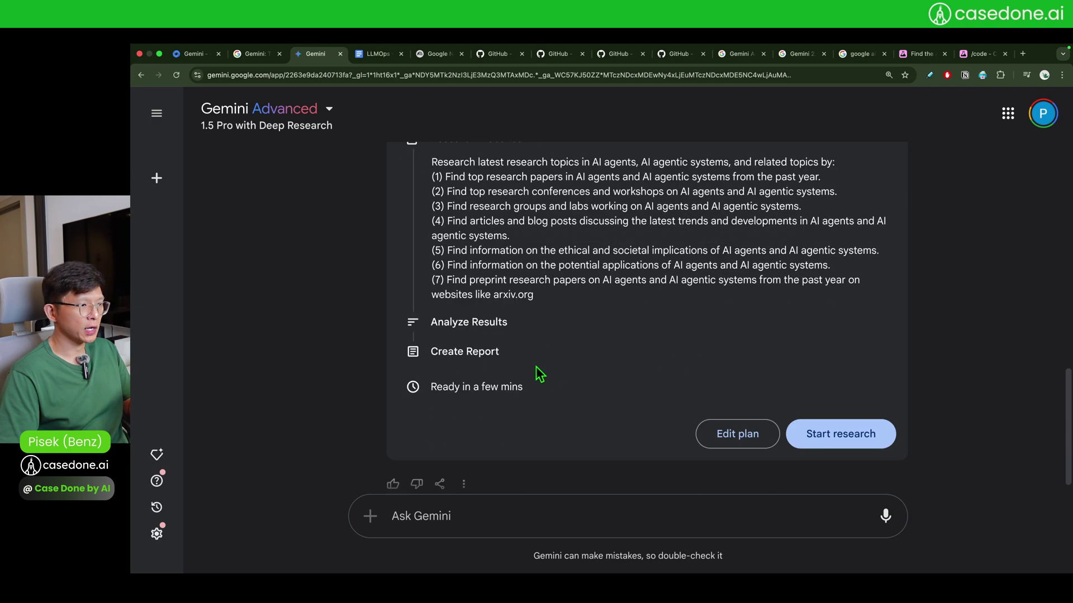
scroll(503, 423, down, 1)
scroll(500, 417, up, 10)
scroll(498, 414, down, 3)
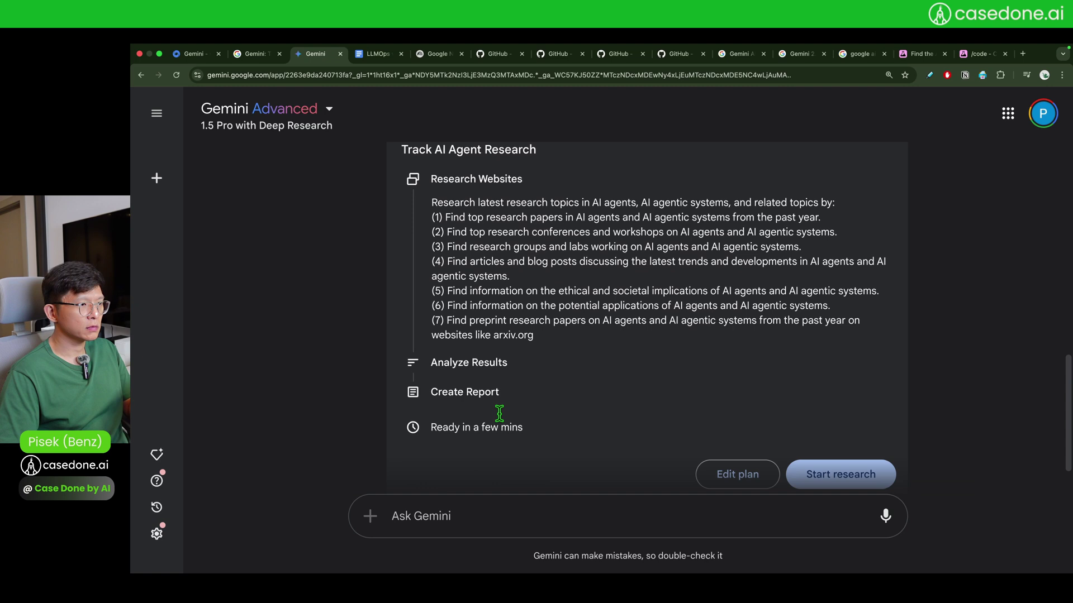
scroll(503, 422, down, 1)
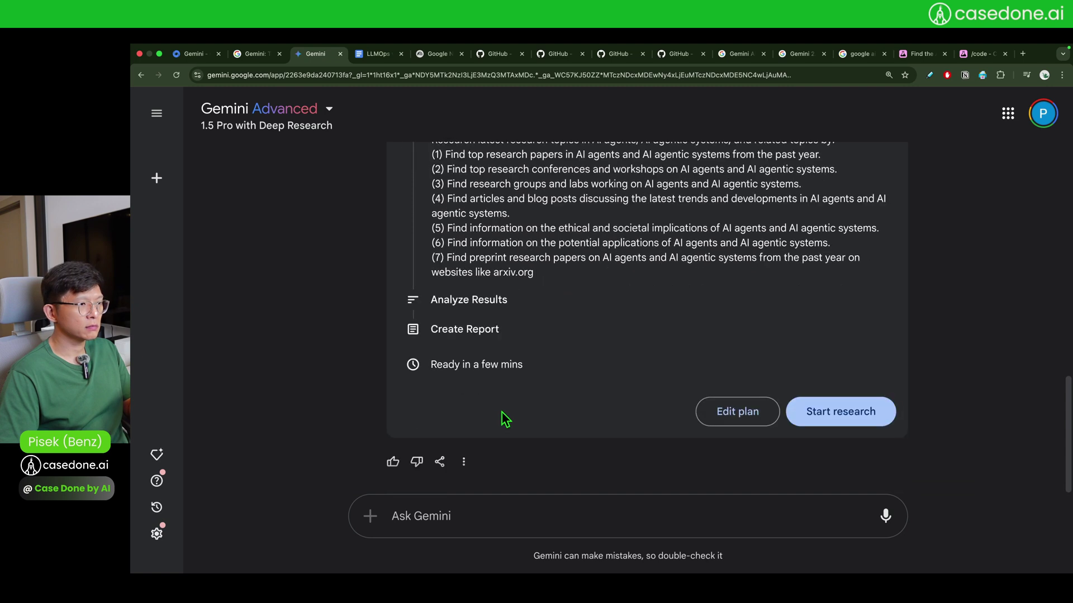
click(843, 410)
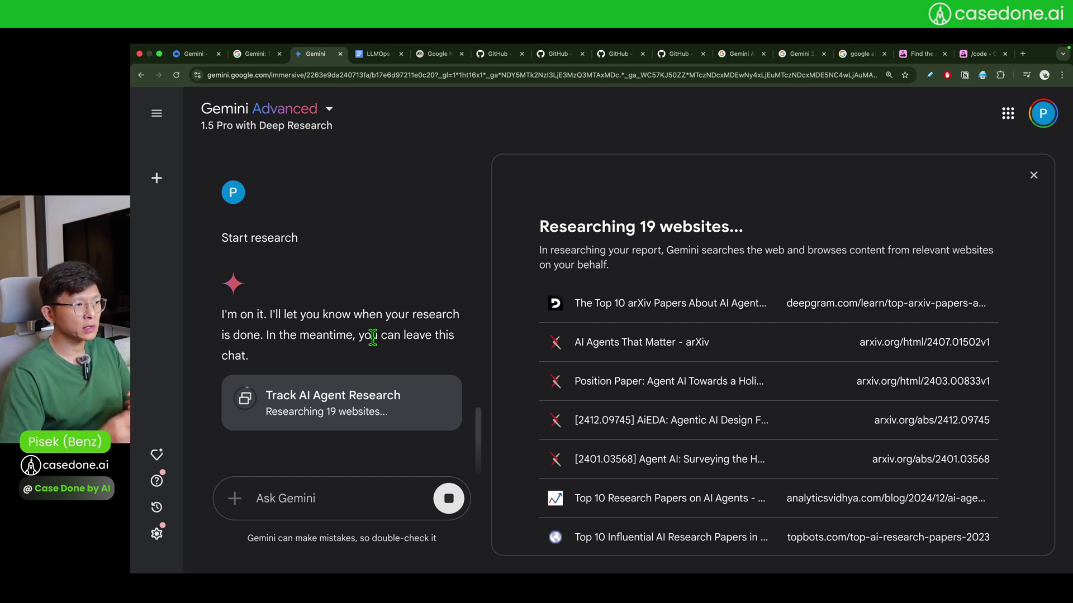
Review the list of websites Gemini is researching for Track AI Agent Research, from the arXiv papers through to the most recently added sources.
scroll(587, 307, down, 4)
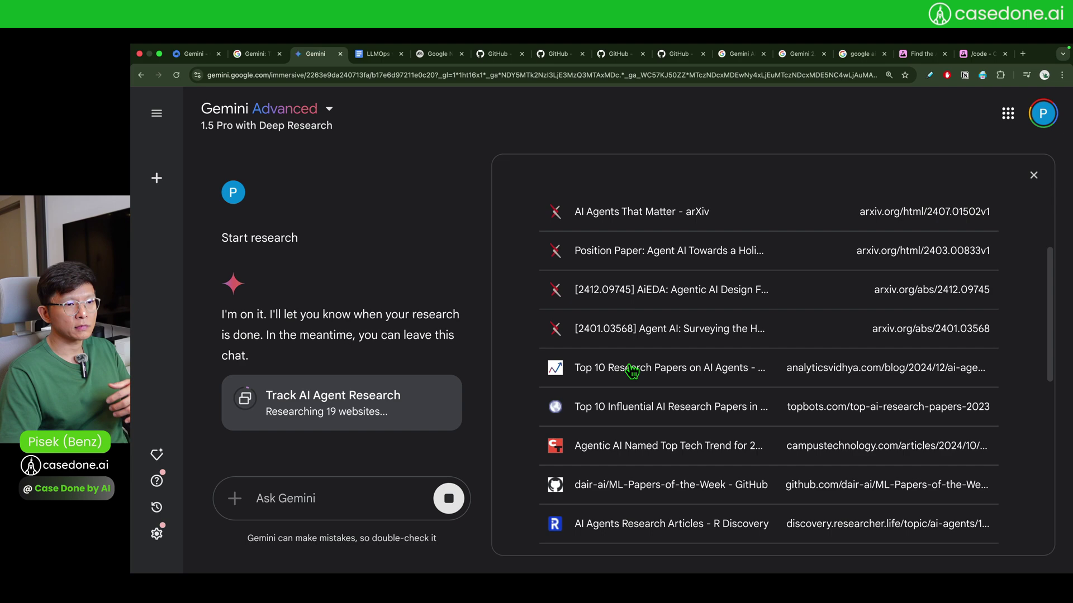
scroll(632, 370, down, 5)
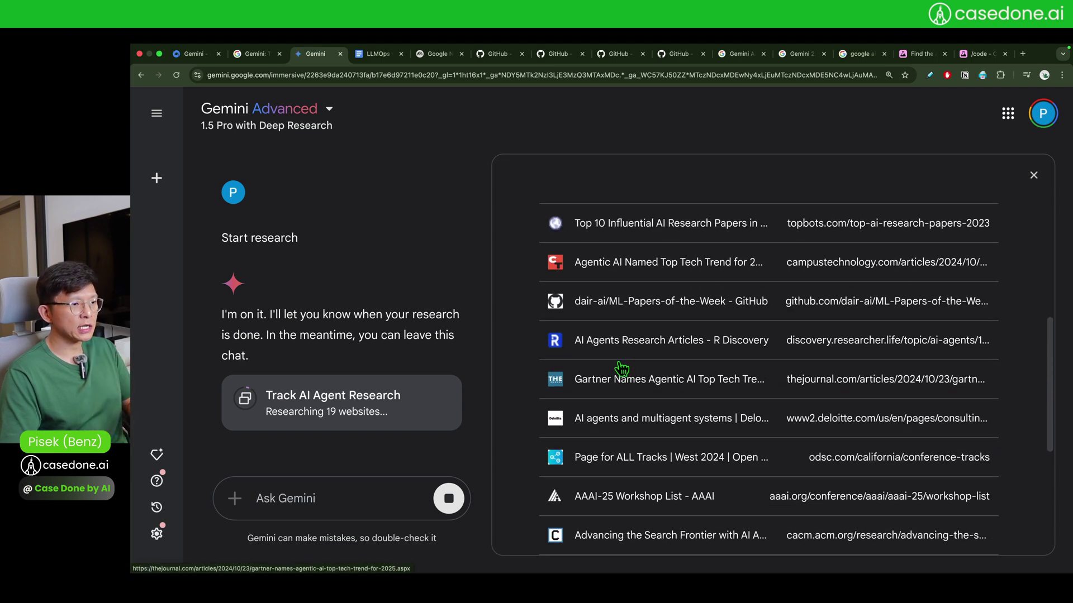
scroll(622, 369, down, 4)
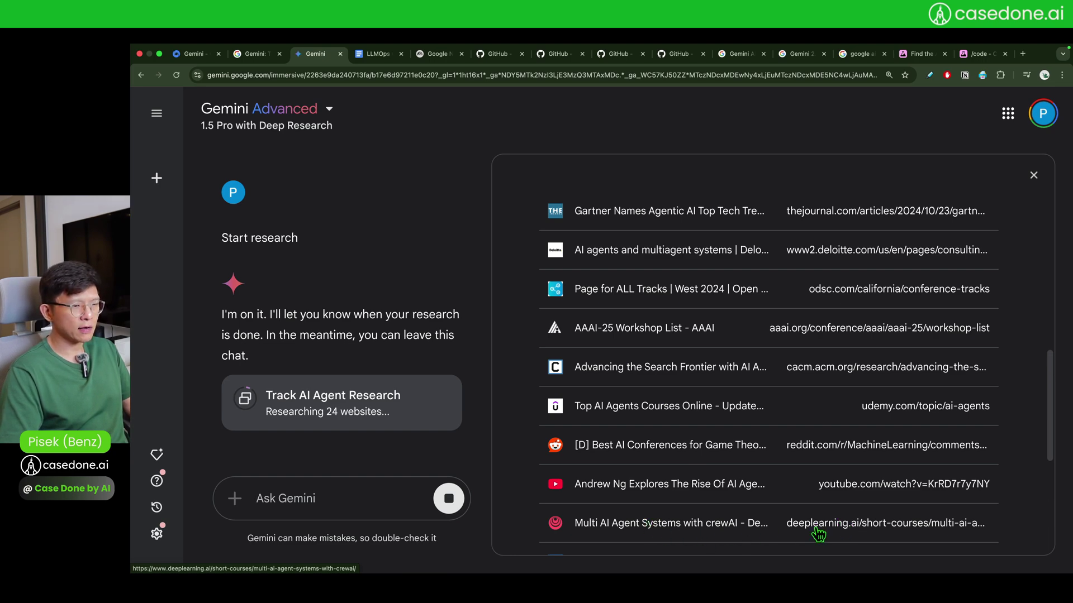
scroll(711, 445, down, 3)
scroll(717, 440, down, 2)
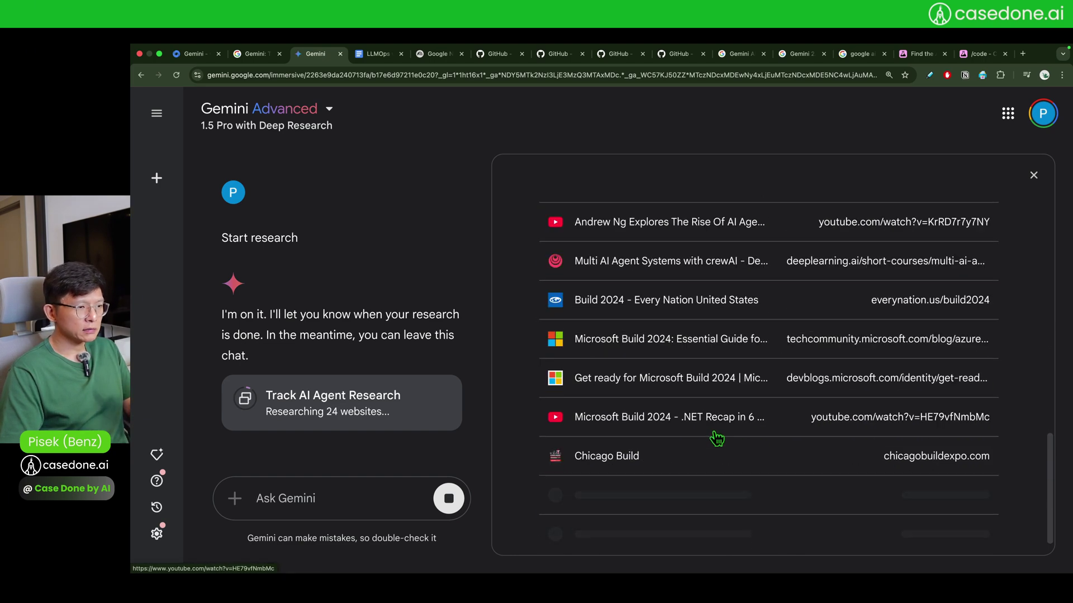
scroll(717, 439, down, 1)
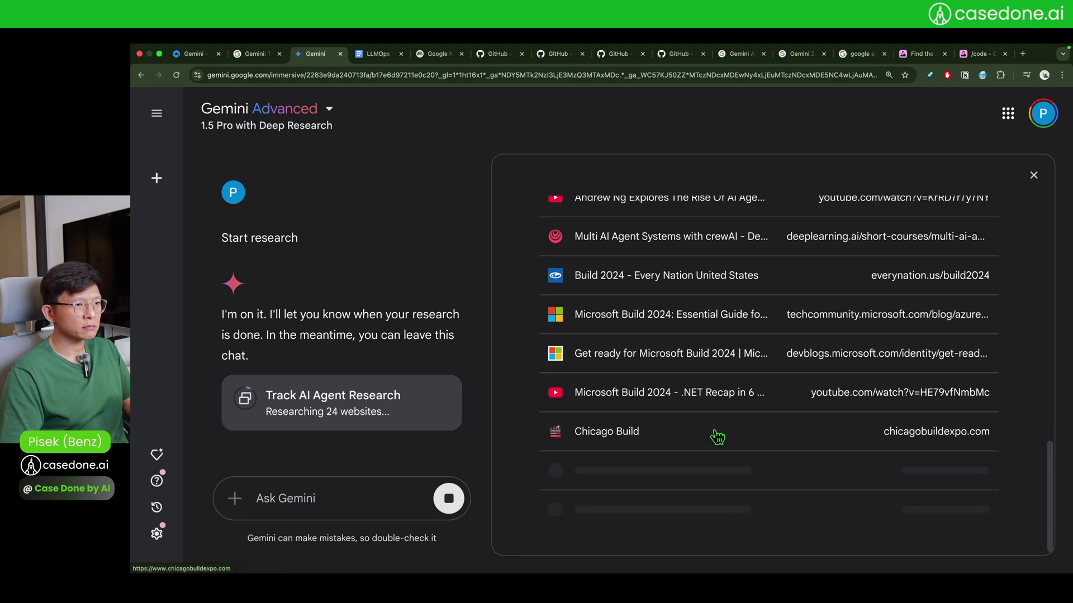
scroll(717, 437, down, 1)
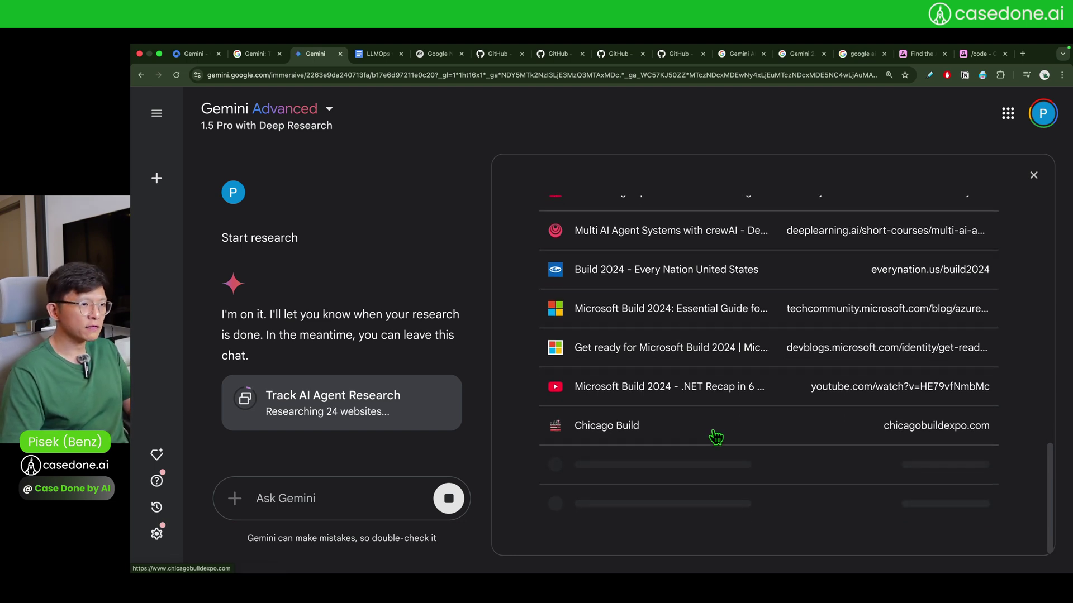
scroll(715, 438, up, 15)
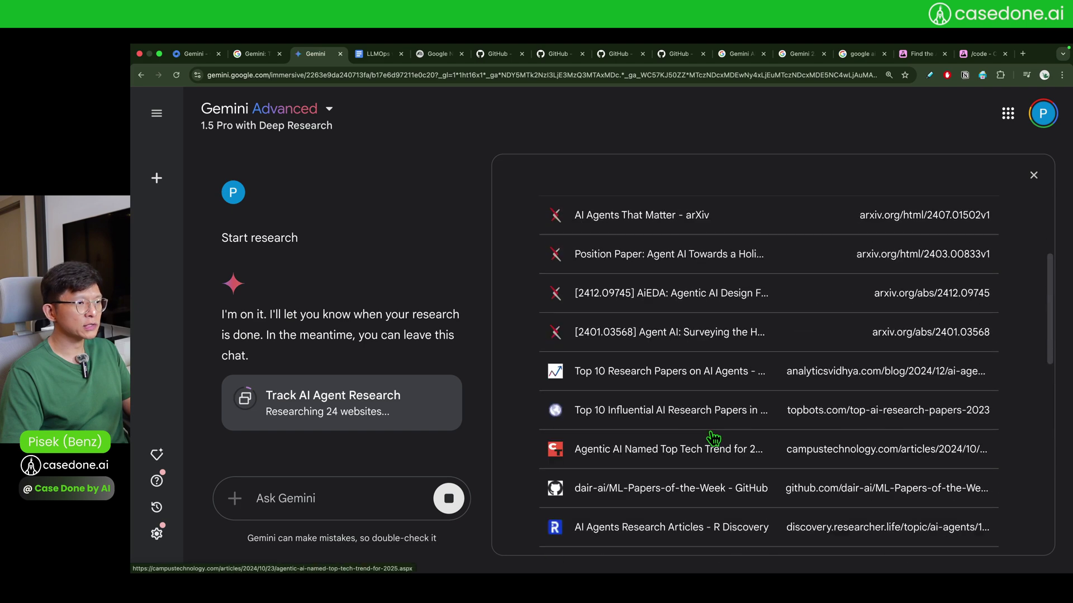
scroll(711, 437, down, 5)
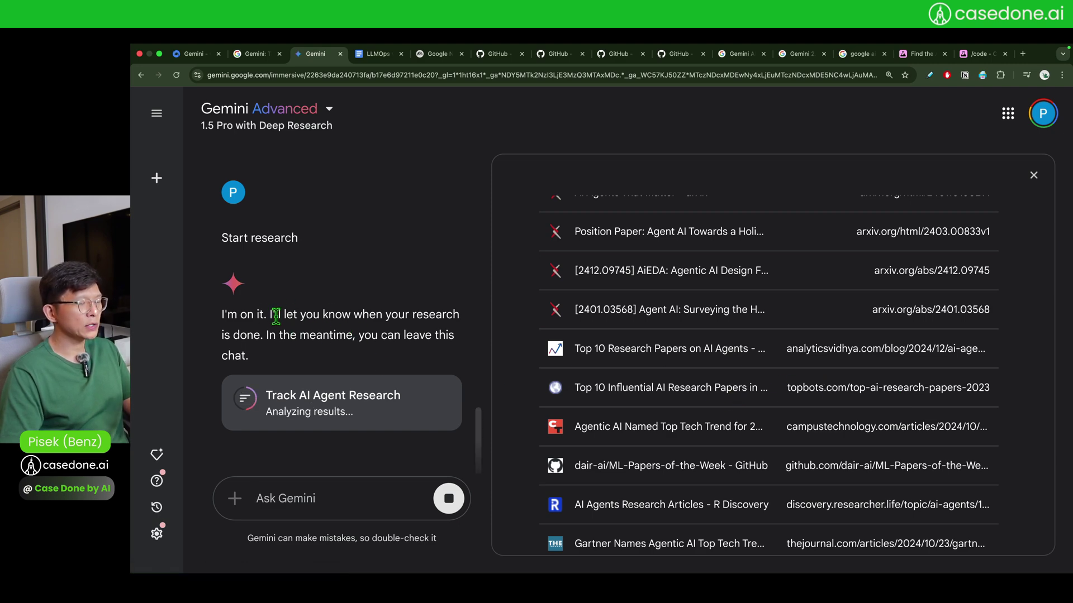
scroll(865, 374, down, 2)
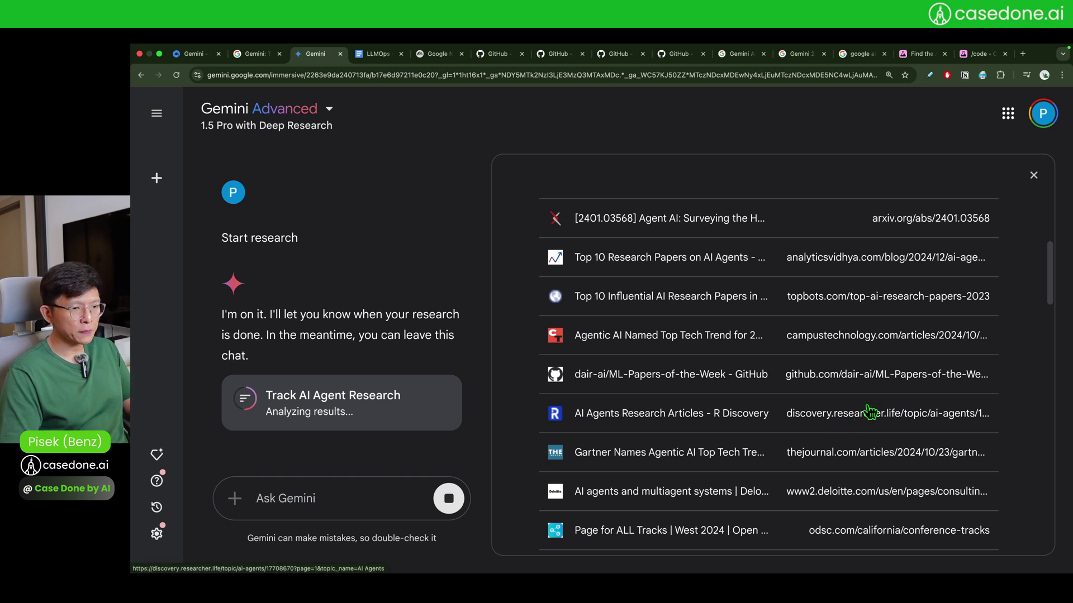
Open the Reddit thread on the best AI conferences from the research's source list and read its post and comments.
scroll(870, 413, down, 1)
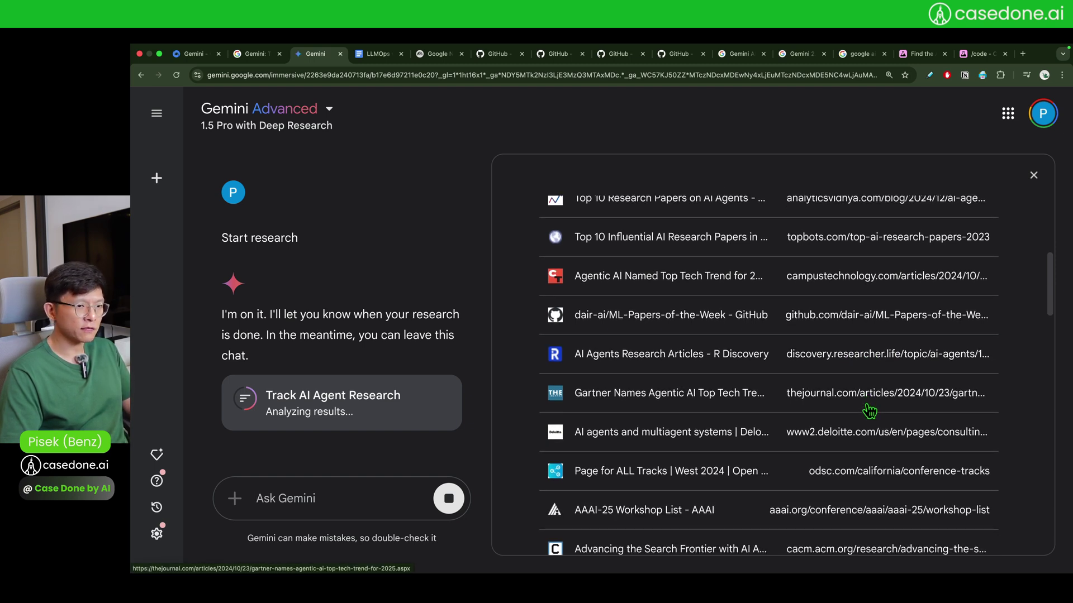
scroll(870, 411, down, 1)
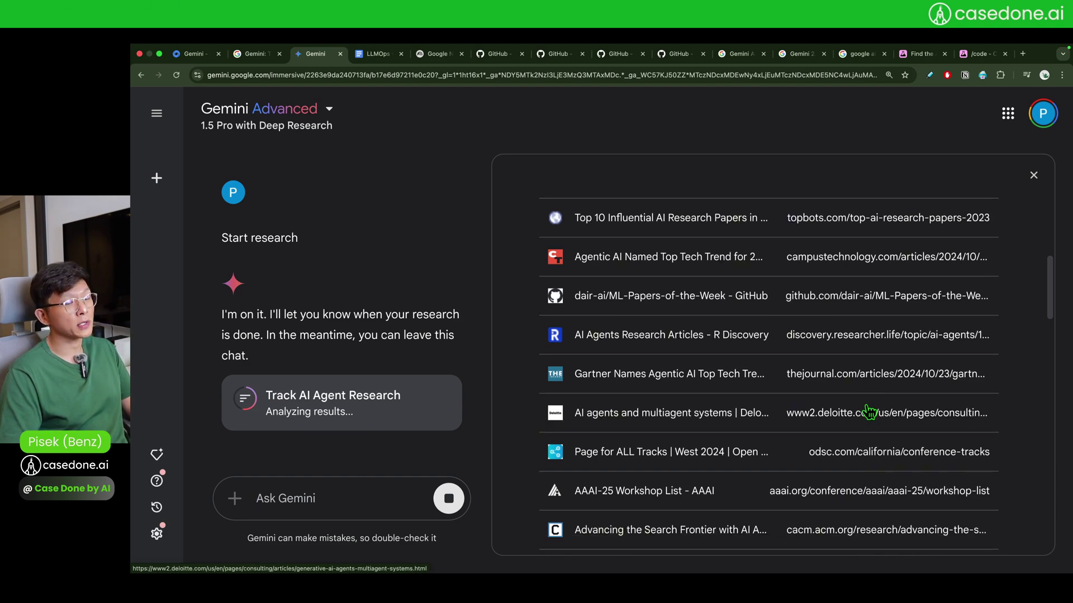
scroll(863, 413, down, 3)
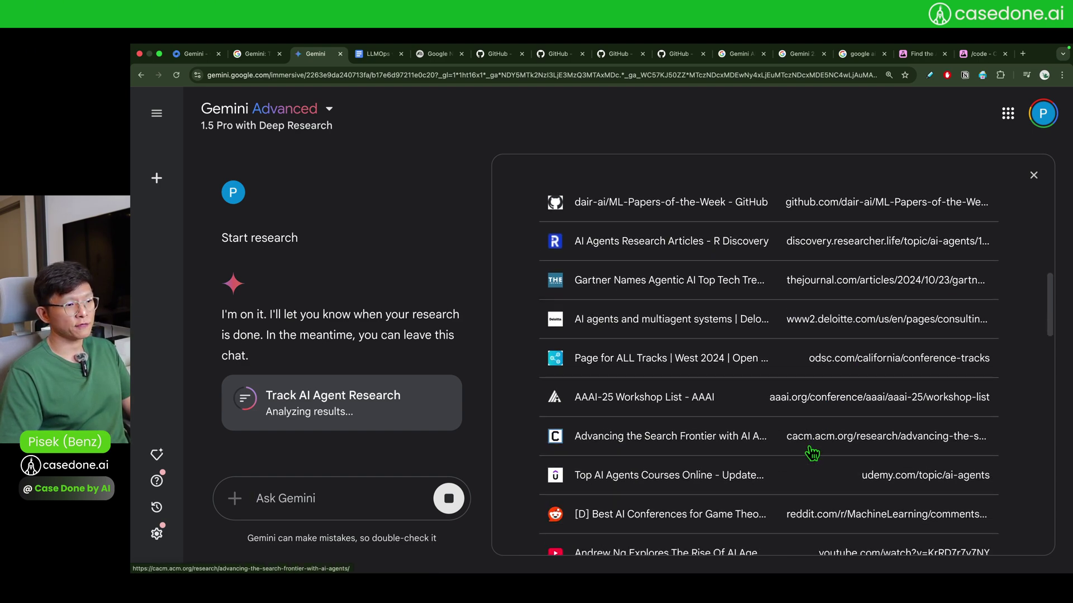
scroll(811, 454, down, 1)
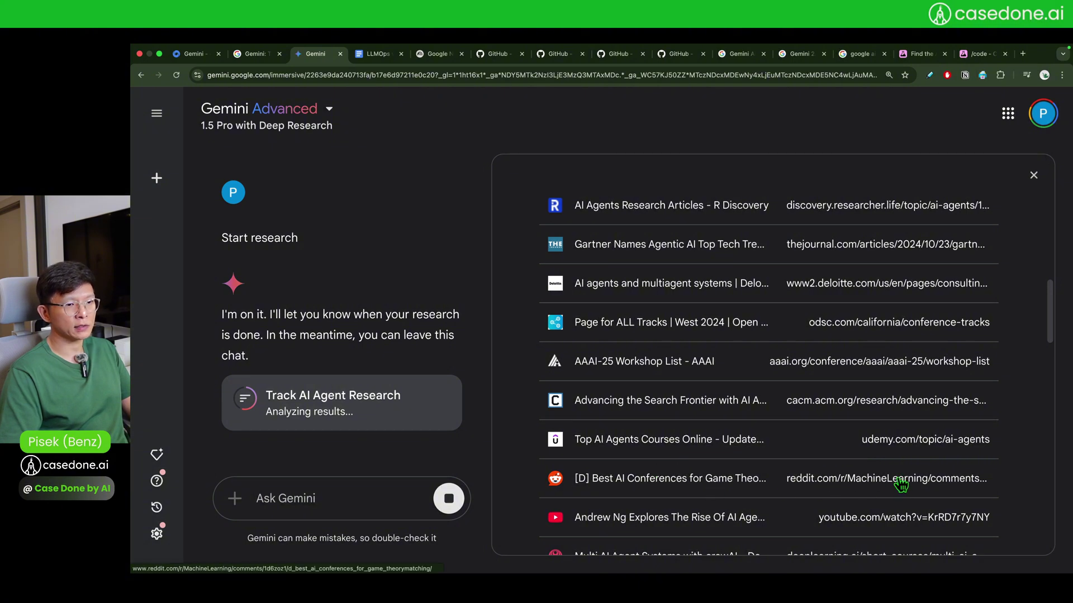
click(882, 482)
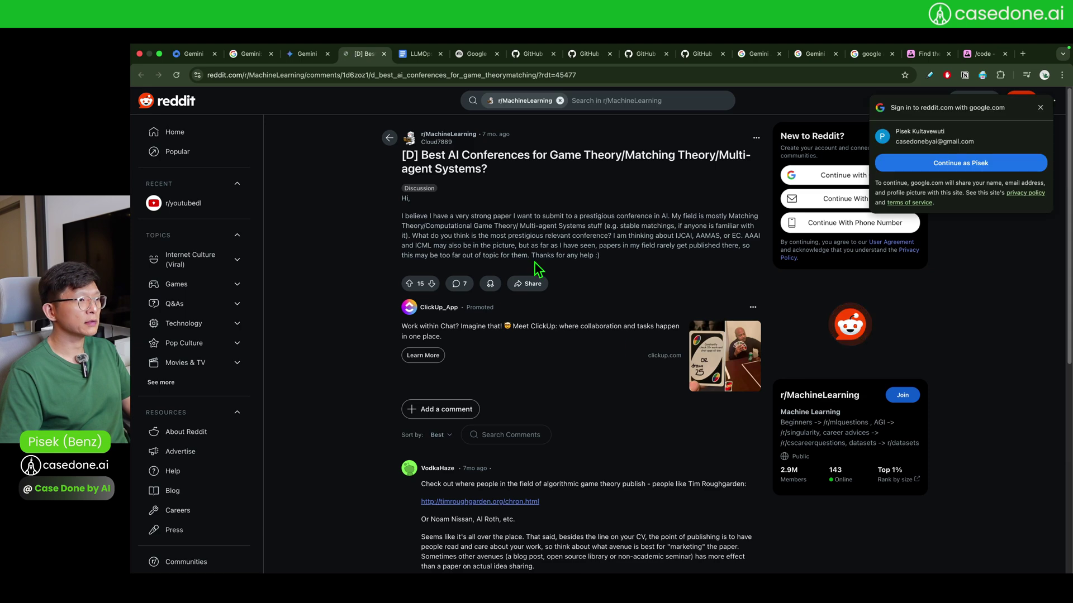
scroll(499, 333, down, 5)
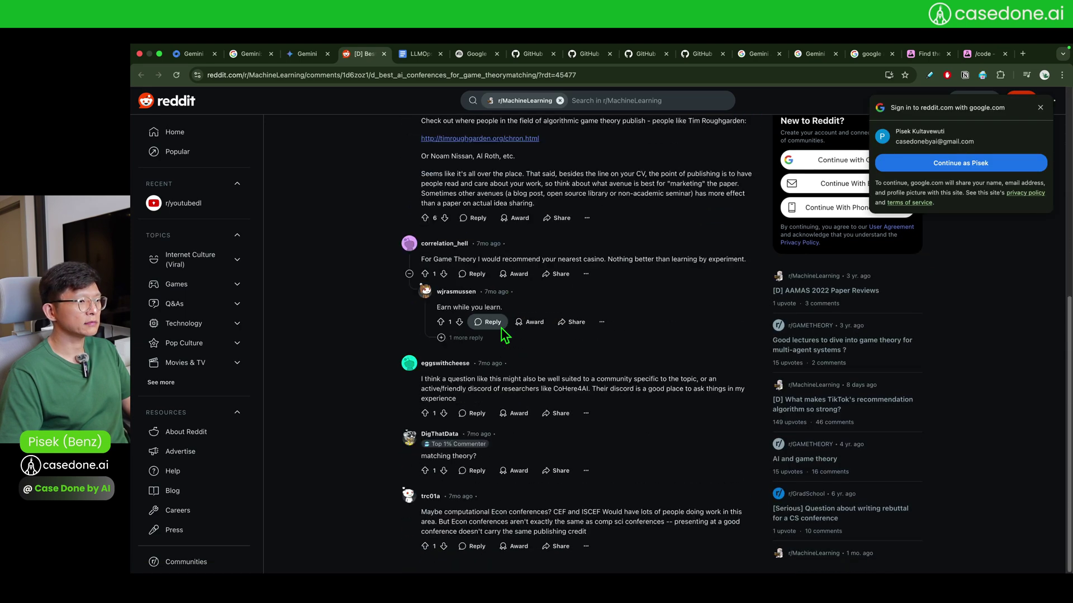
scroll(503, 327, up, 5)
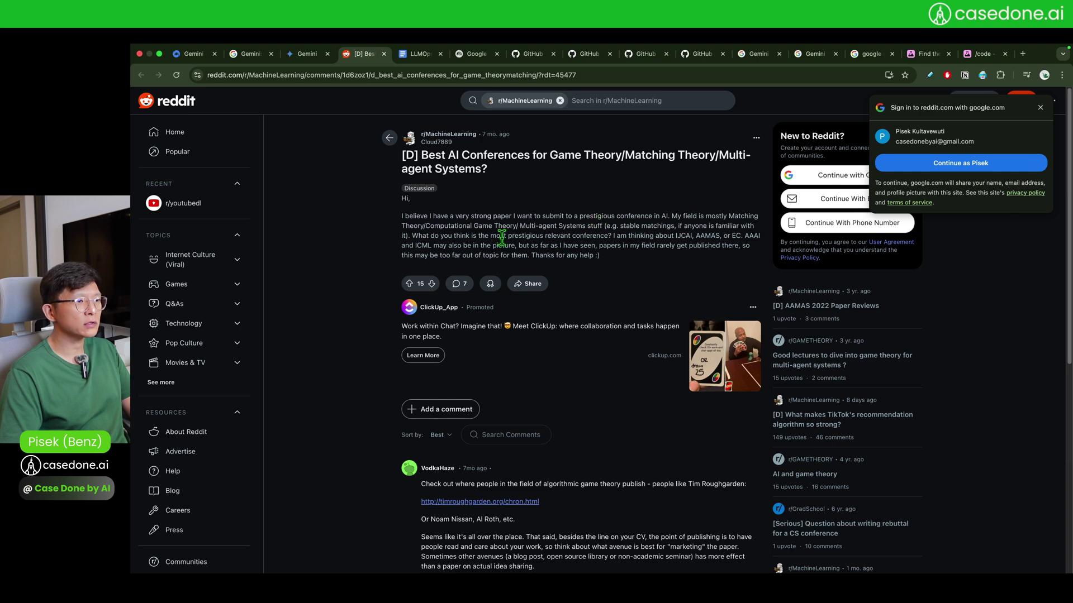
scroll(503, 251, down, 5)
scroll(504, 246, down, 2)
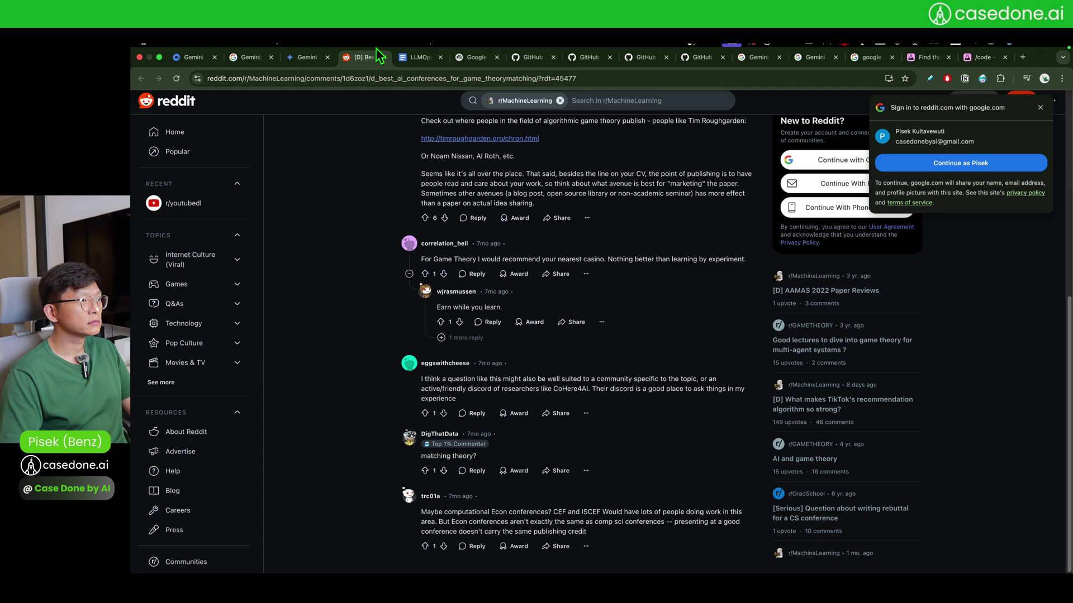
Close the Reddit thread and skim the remaining sources of the AI agent research.
click(384, 66)
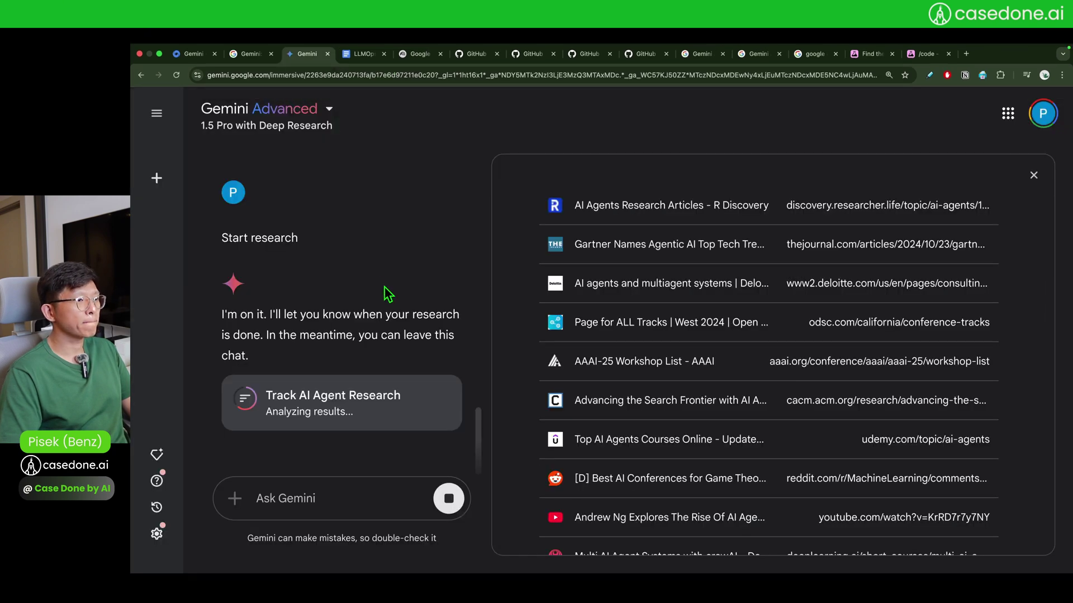
scroll(606, 338, down, 10)
scroll(317, 428, up, 5)
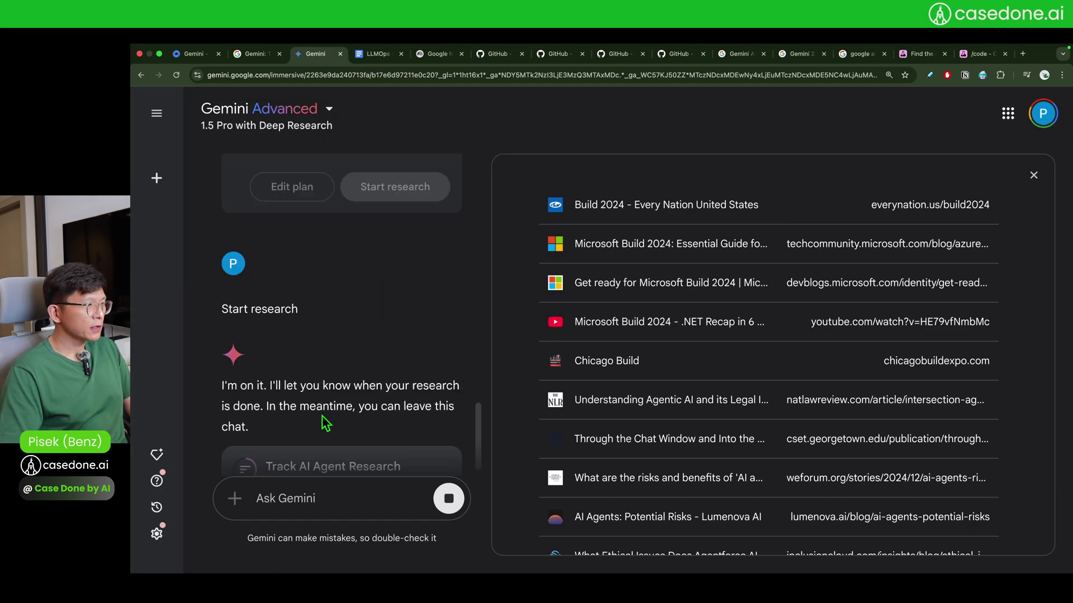
Look over the introduction of the NotebookLM overview page.
click(385, 59)
click(435, 56)
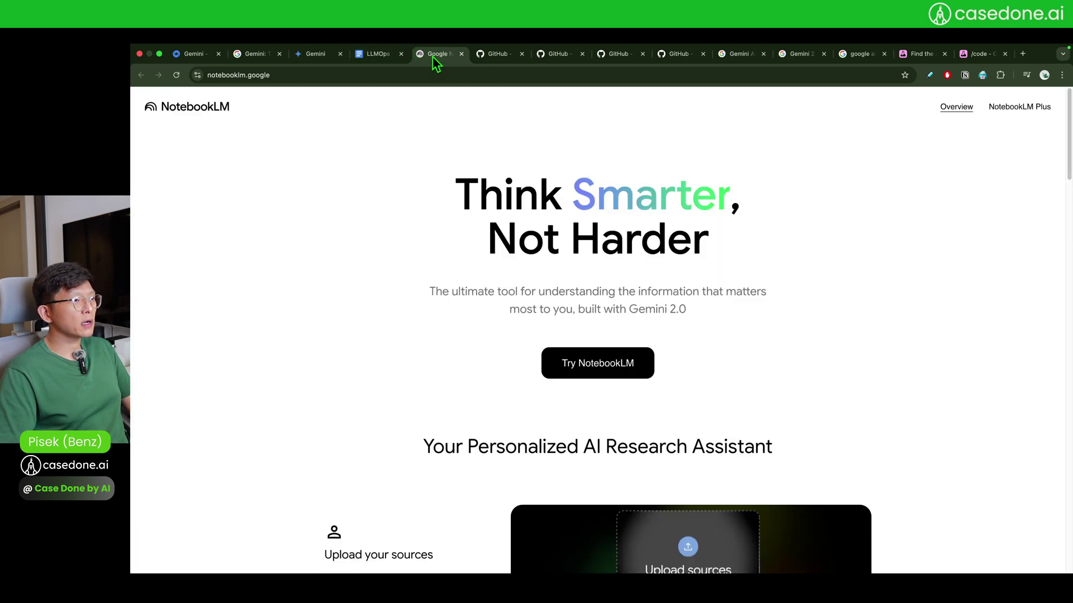
scroll(433, 263, down, 1)
scroll(433, 274, down, 7)
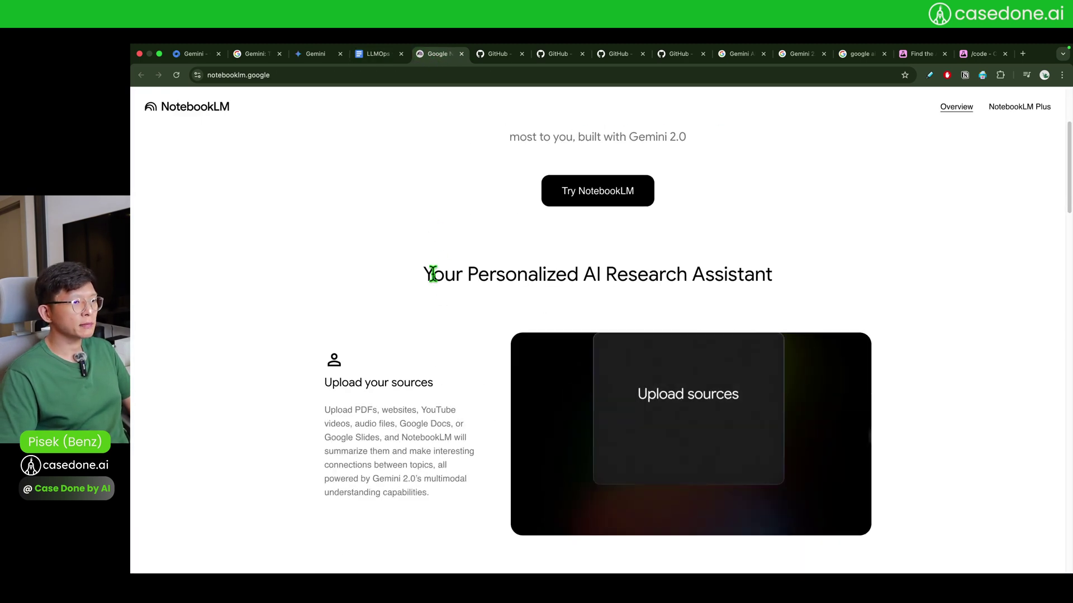
scroll(431, 283, up, 7)
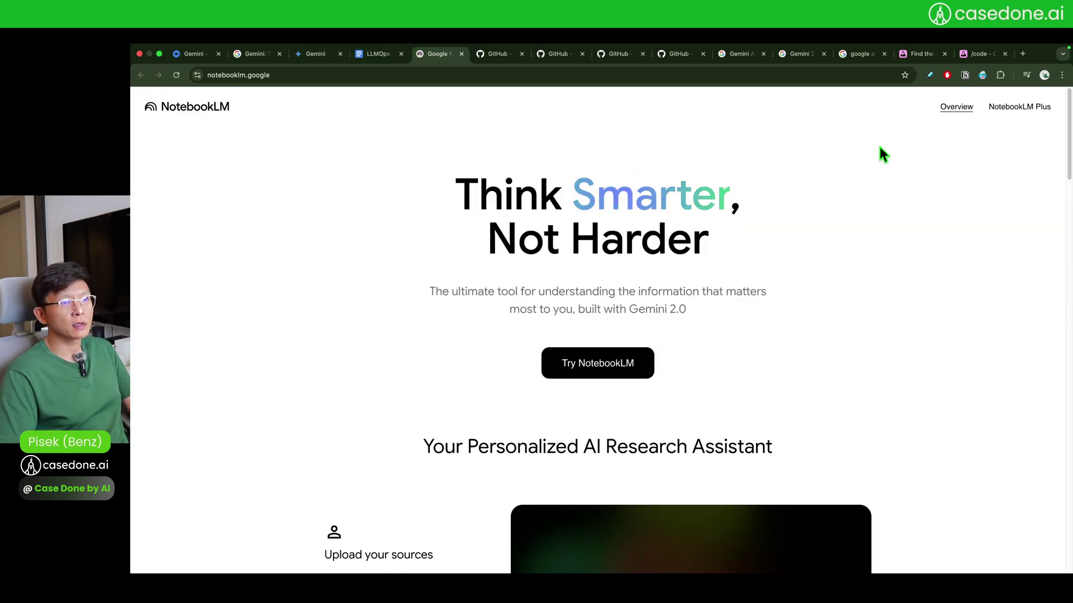
Place the Code Experiments page just before NotebookLM in the browser's page order and enlarge it to 150%.
drag(976, 55, 441, 74)
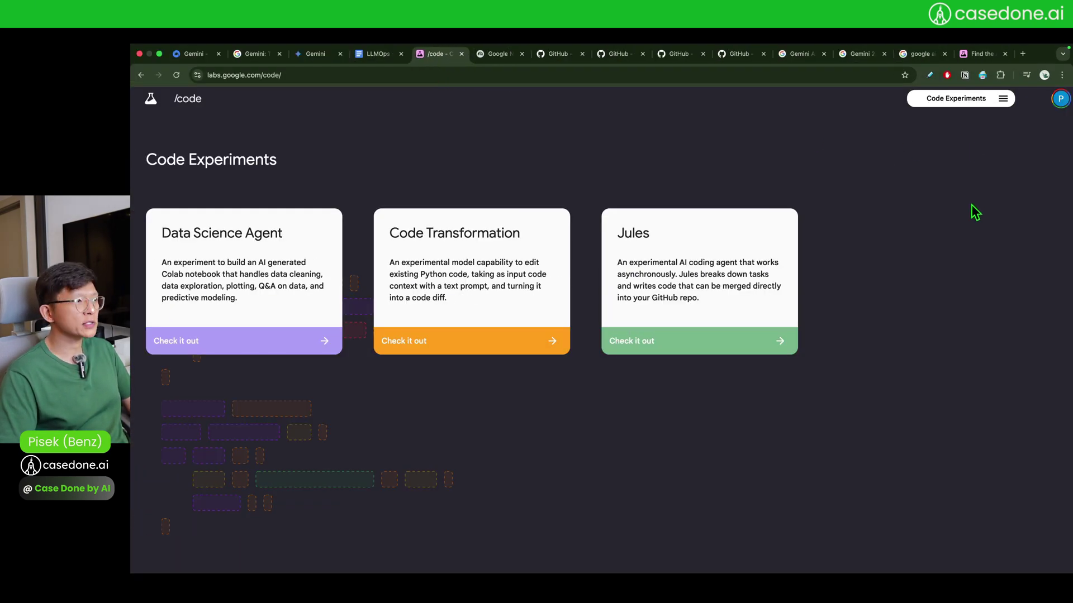
key(super+equal)
key(super+equal)
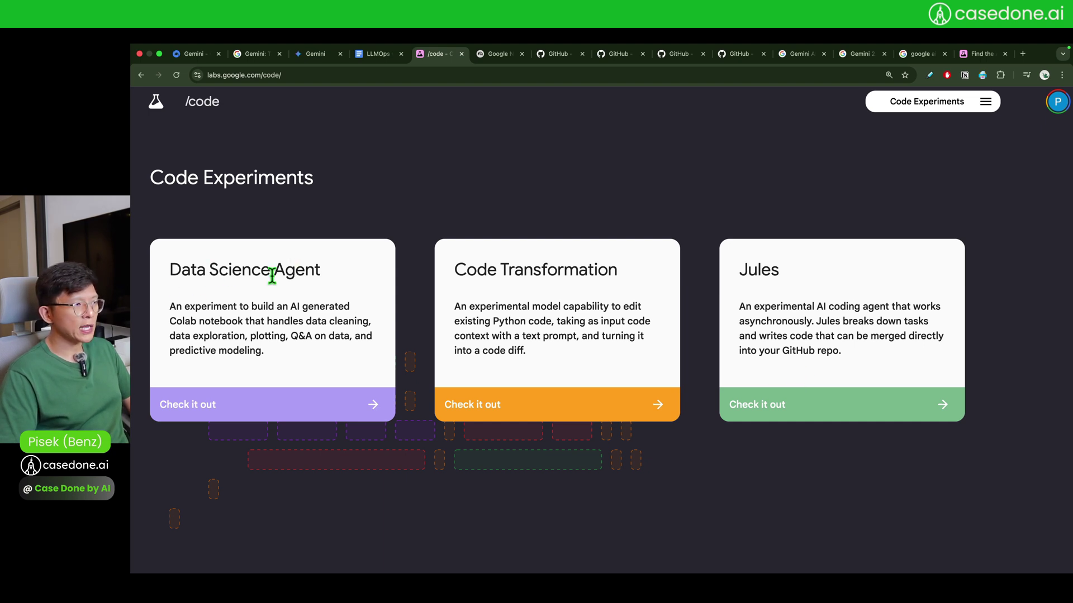
key(super+equal)
key(super+equal)
key(super+equal)
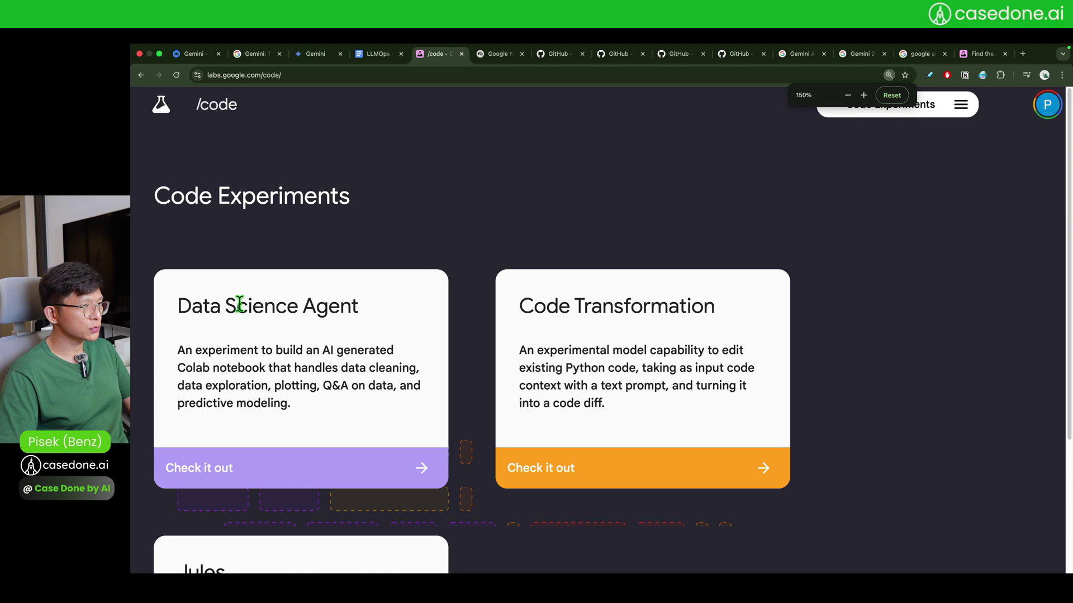
Read the Data Science Agent description, highlighting "Colab notebook" and the Q&A capability.
scroll(234, 304, down, 2)
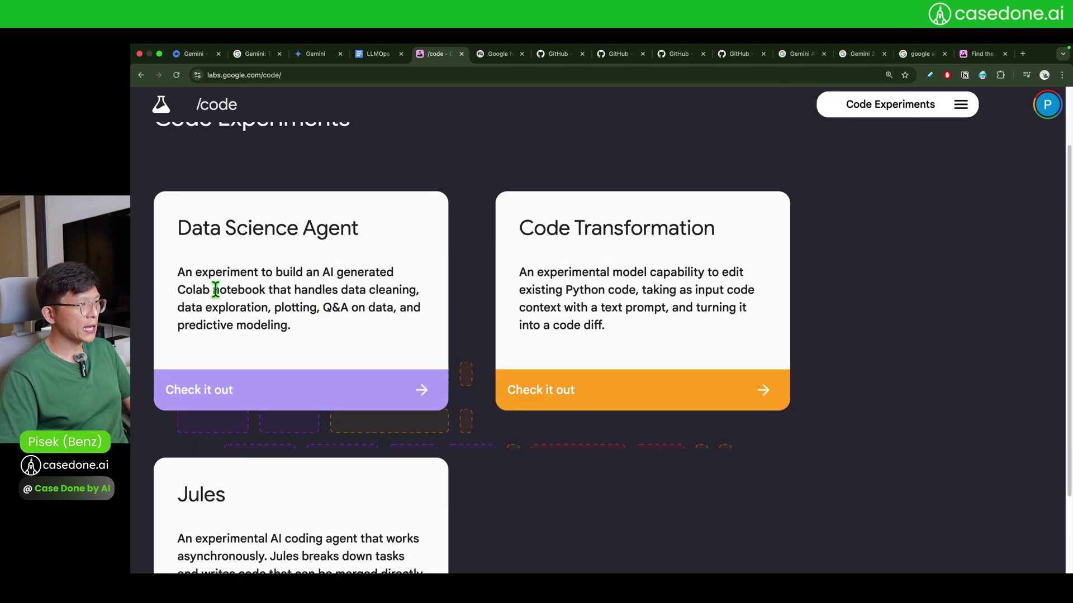
drag(176, 290, 267, 290)
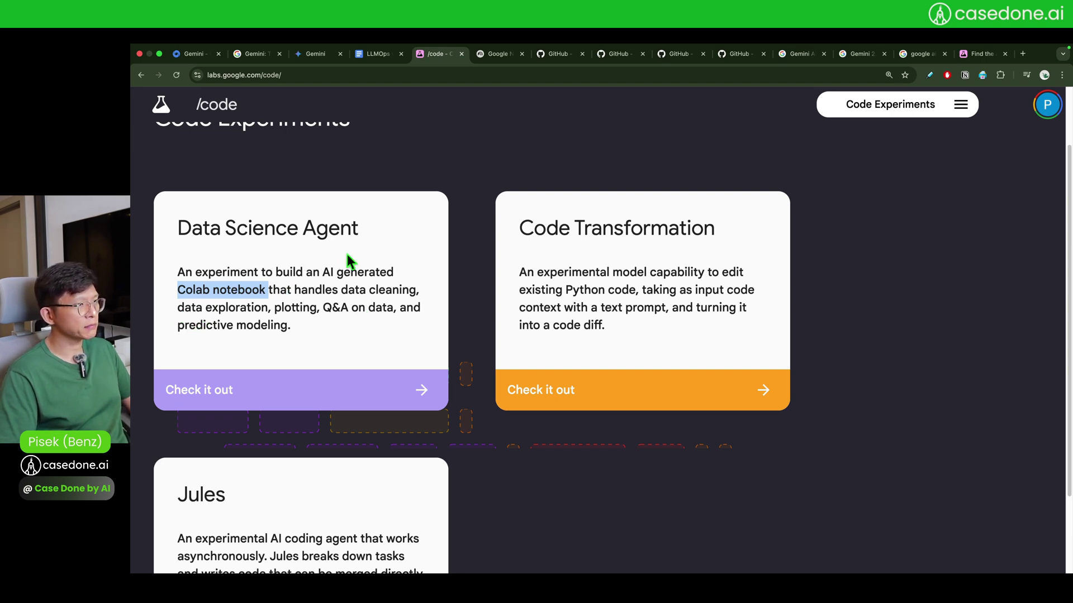
drag(323, 309, 384, 310)
click(291, 318)
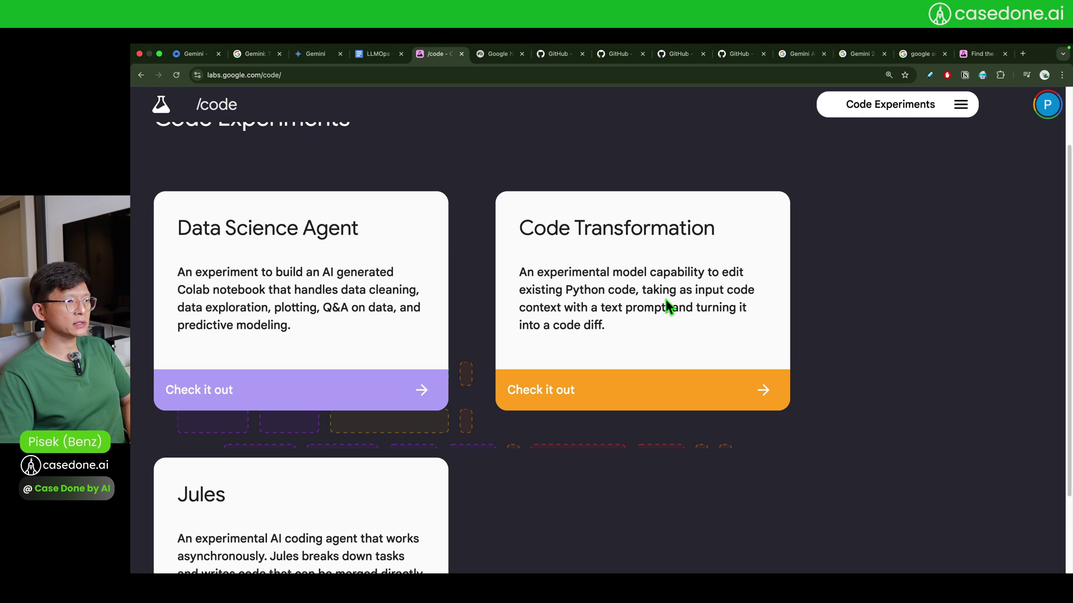
Read the description of the Jules coding agent, highlighting its name and key phrases.
scroll(611, 367, down, 1)
scroll(608, 361, down, 1)
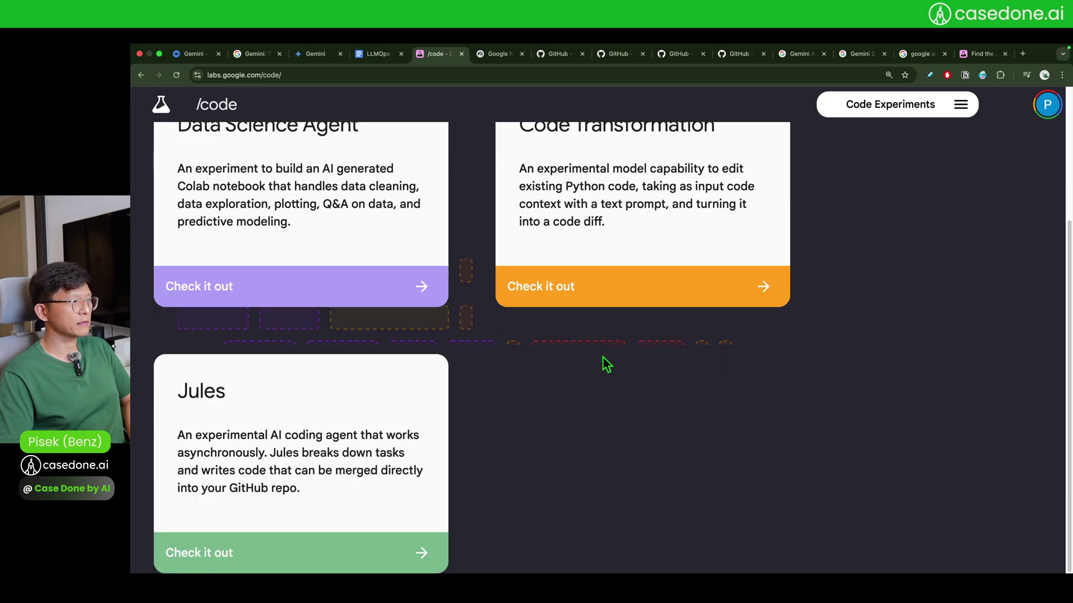
drag(181, 393, 237, 404)
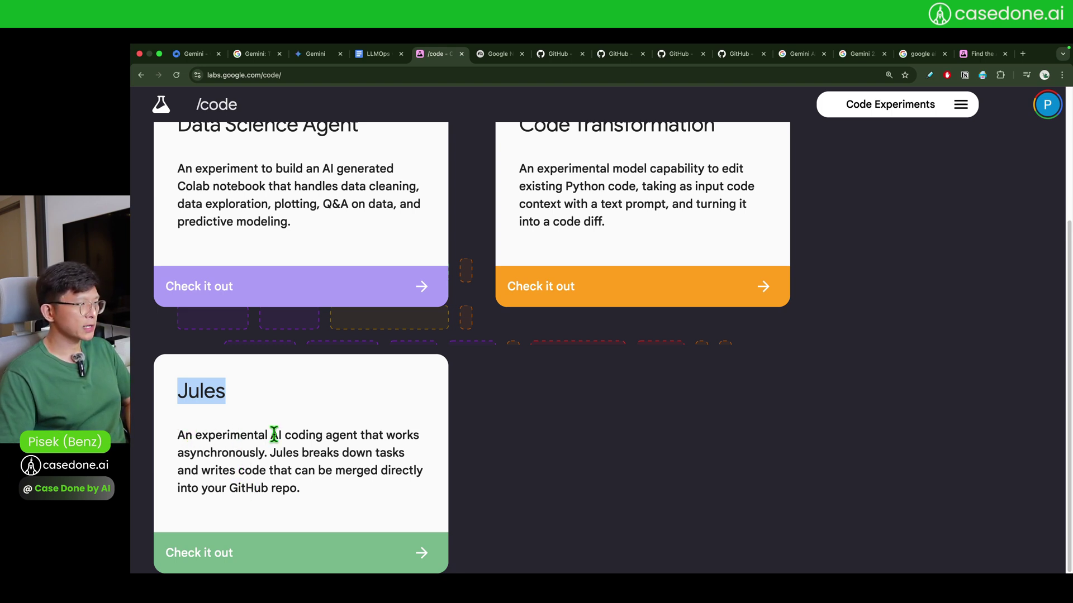
drag(199, 437, 290, 435)
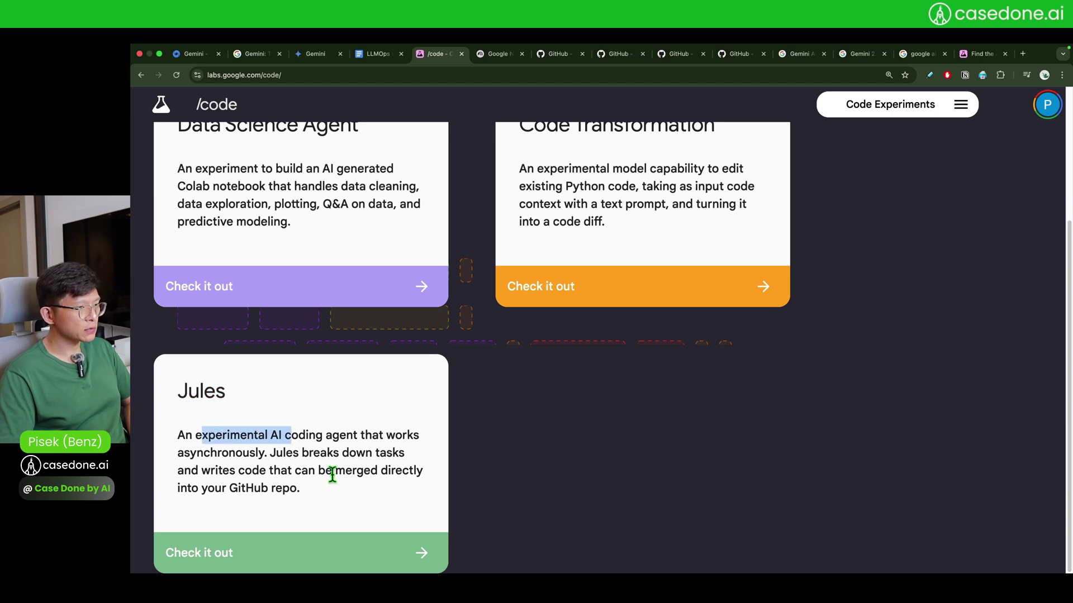
click(333, 475)
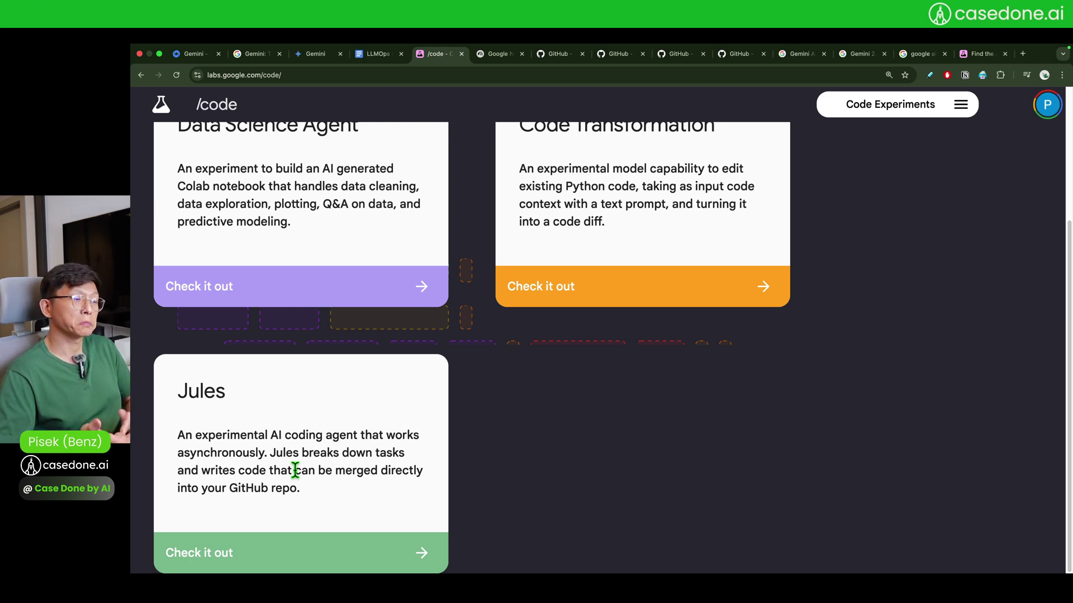
drag(146, 388, 383, 496)
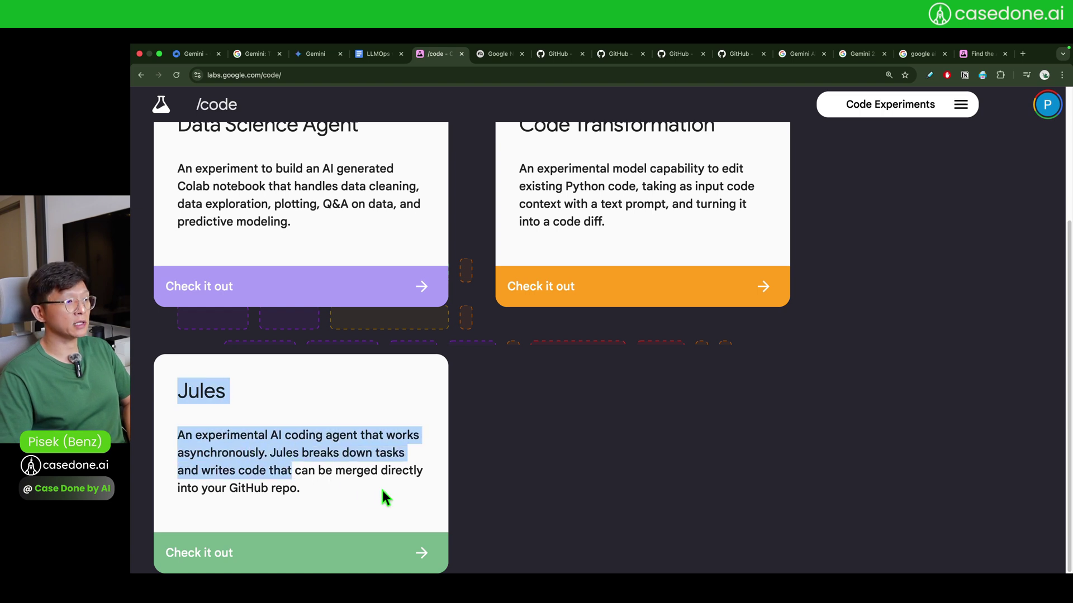
Check out the Jules experiment's page and return to the Code Experiments list.
click(384, 495)
click(352, 560)
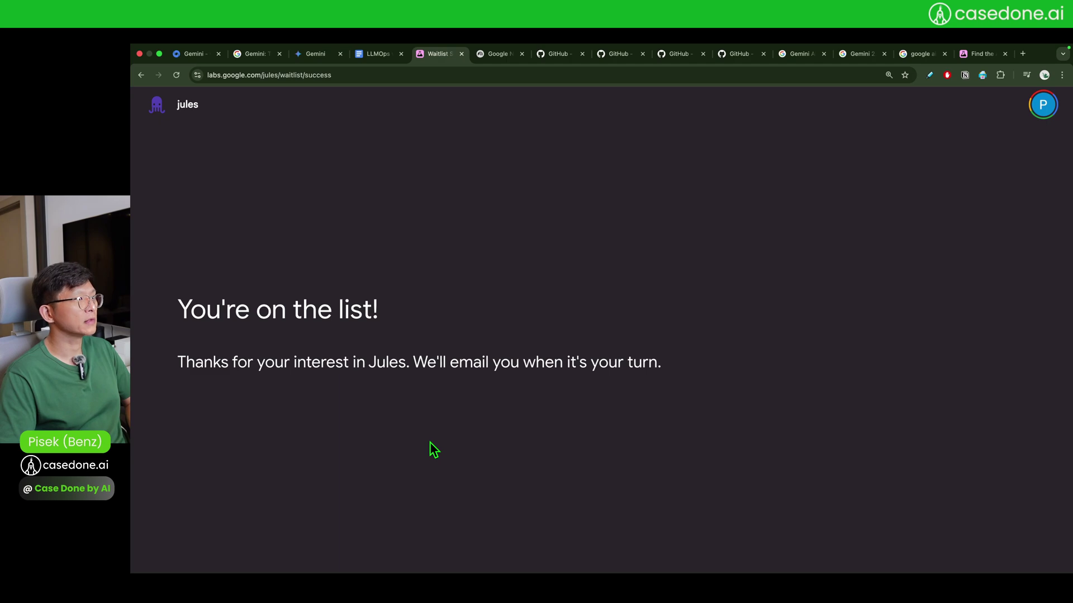
key(super+bracketleft)
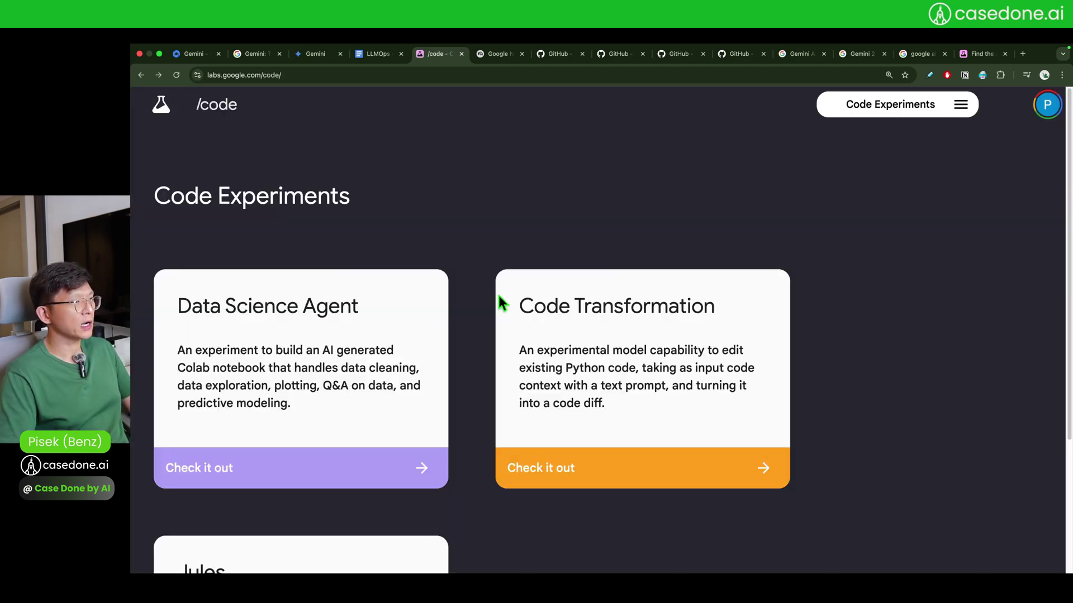
Review the Code Experiments list and open the Data Science Agent experiment.
scroll(342, 359, down, 3)
scroll(338, 491, up, 3)
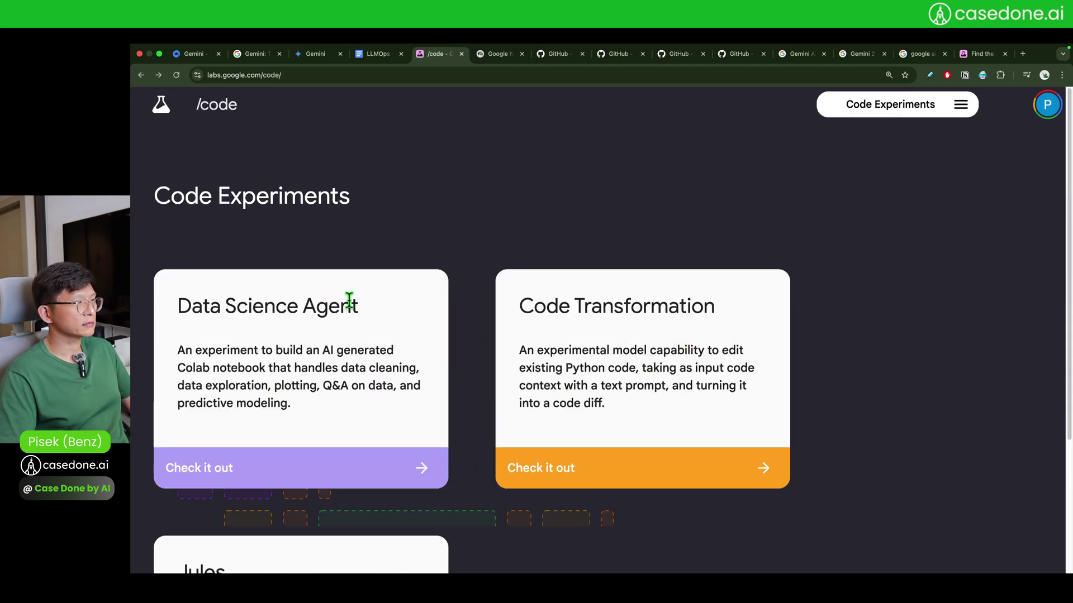
scroll(285, 454, down, 3)
scroll(450, 391, up, 3)
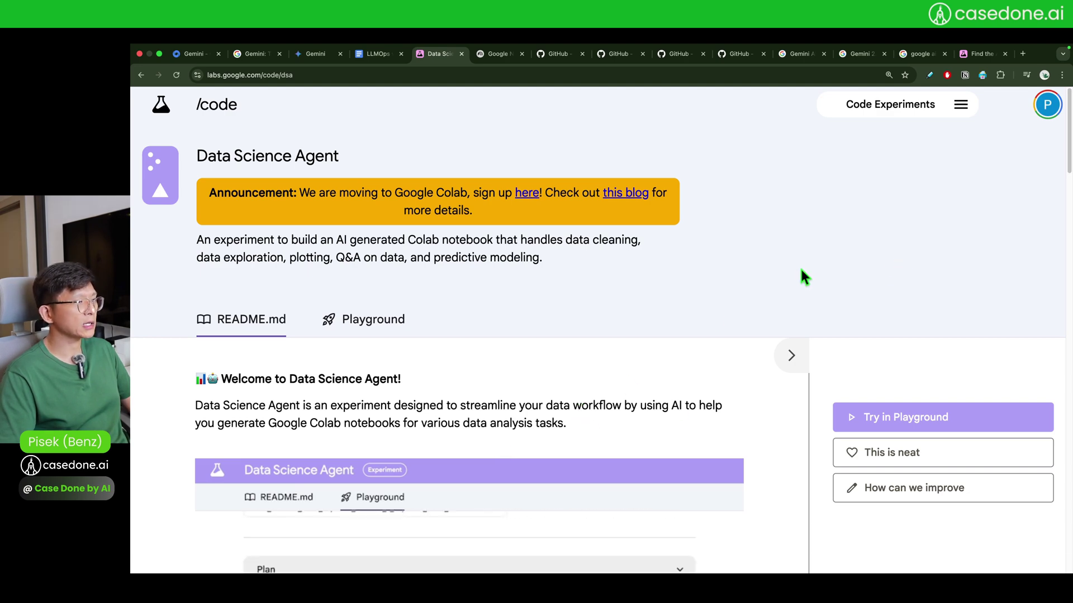
Skim the Data Science Agent README and reset the page zoom to its default.
scroll(808, 270, down, 5)
key(super+equal)
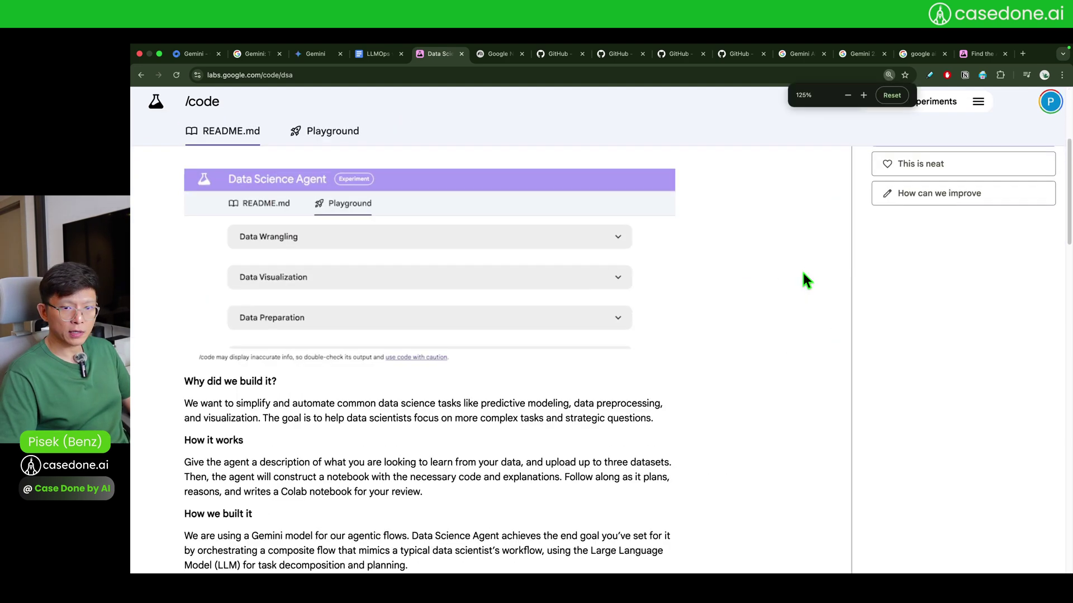
key(super+0)
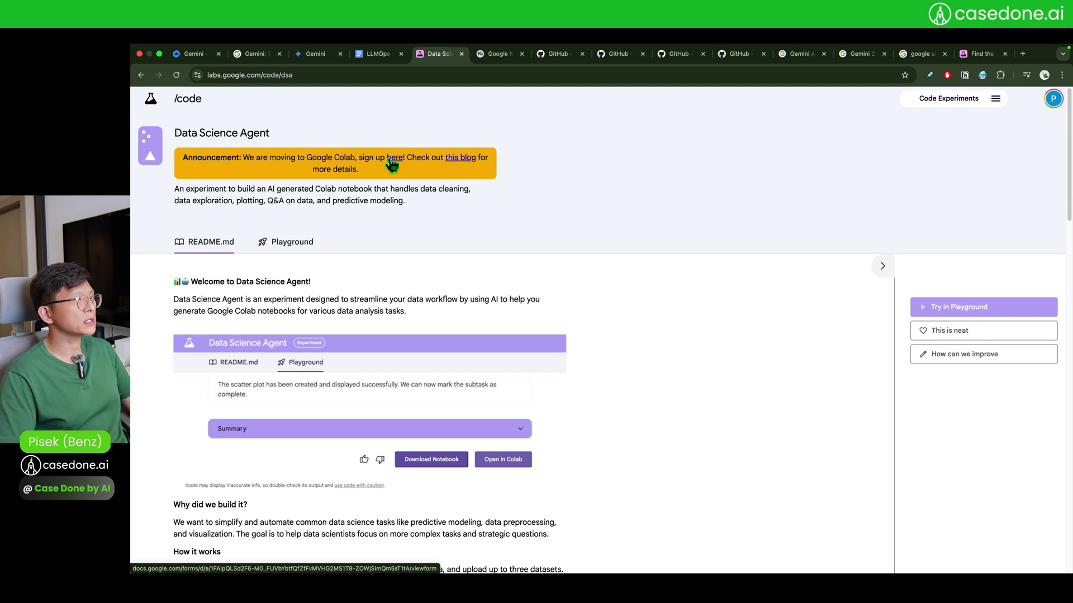
Open the Google Colab Data Science Agent trusted tester interest form from the announcement's sign-up link.
click(463, 165)
click(477, 54)
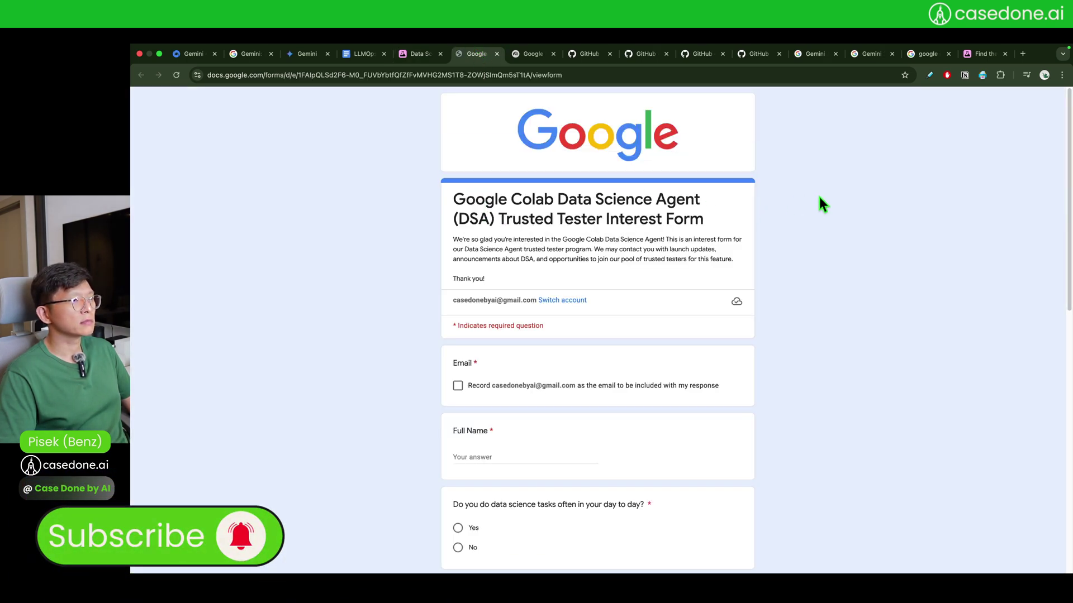
scroll(799, 253, down, 1)
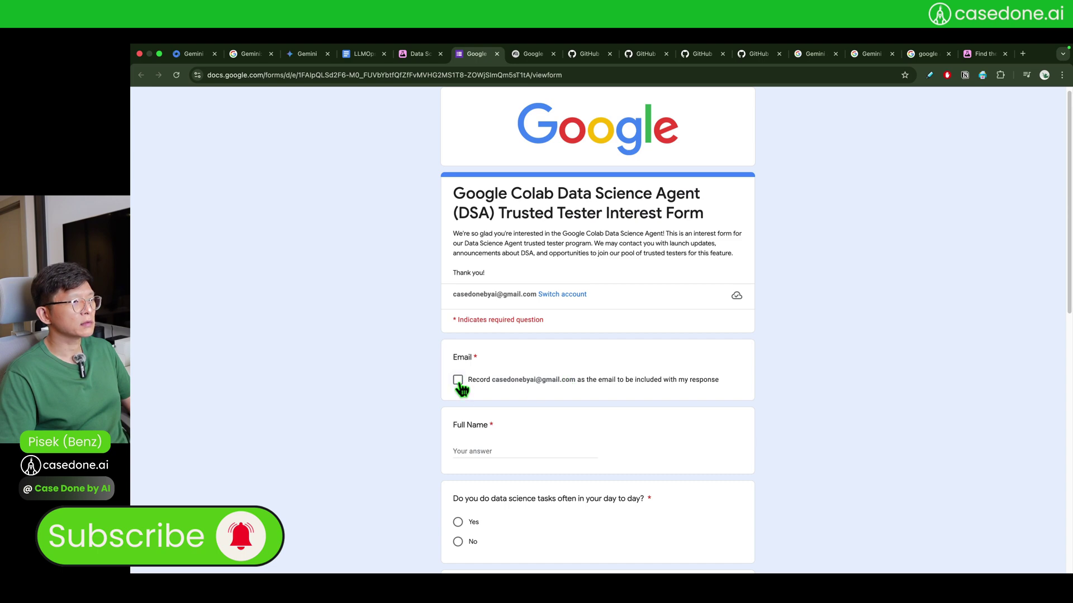
Agree to record the account e-mail with the response and enter the full name.
click(458, 382)
scroll(403, 371, down, 3)
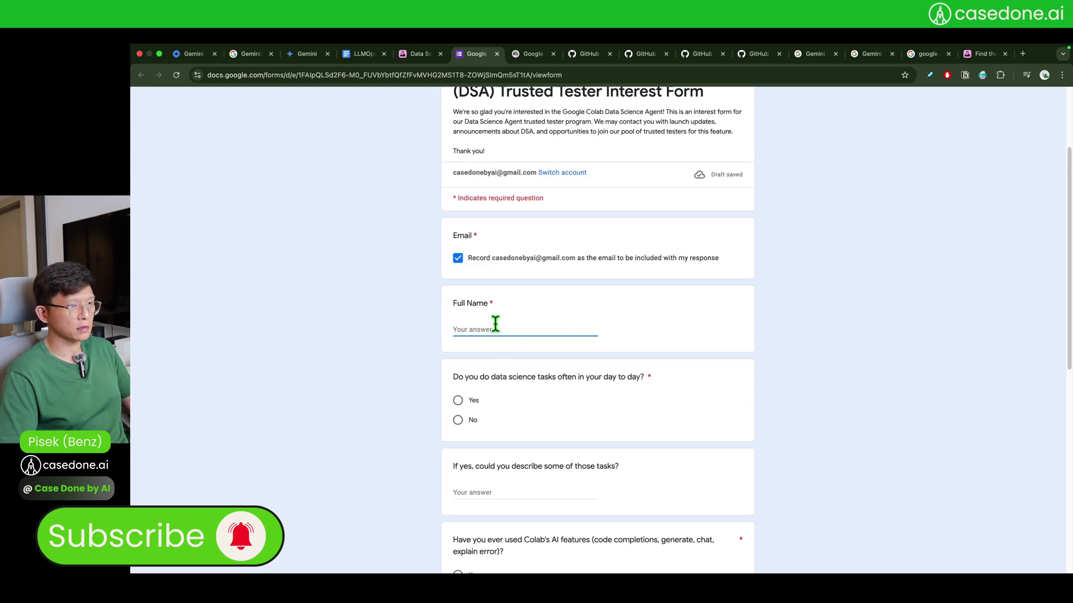
text(Pisek B)
Answer Yes to the question about often doing data science tasks day to day.
scroll(316, 393, down, 5)
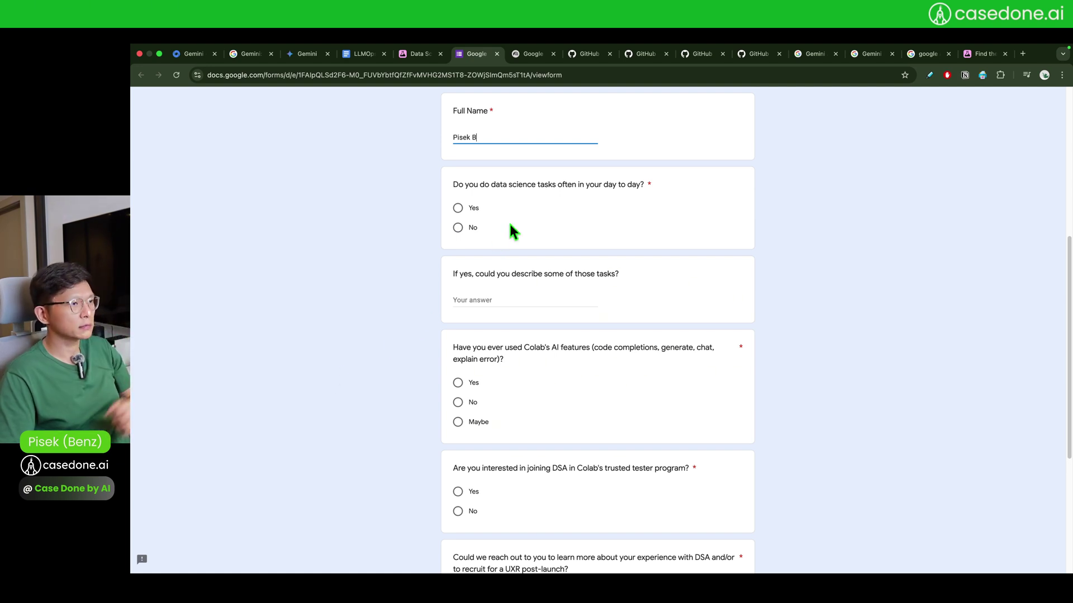
drag(508, 185, 585, 185)
click(458, 209)
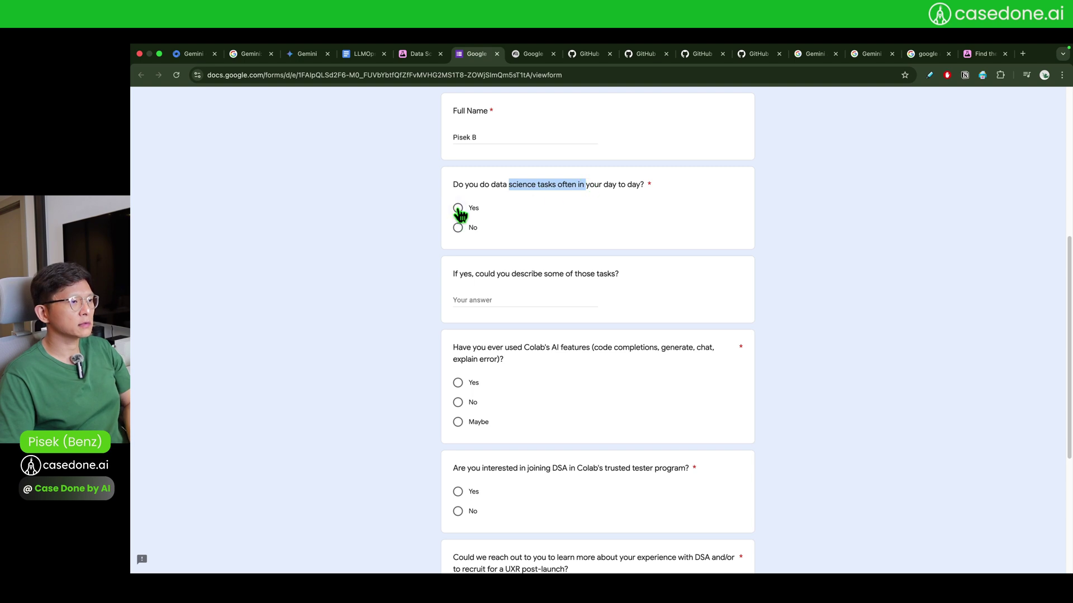
Answer No to having used Colab's AI features and Yes to joining DSA in Colab's trusted tester program.
scroll(376, 294, down, 2)
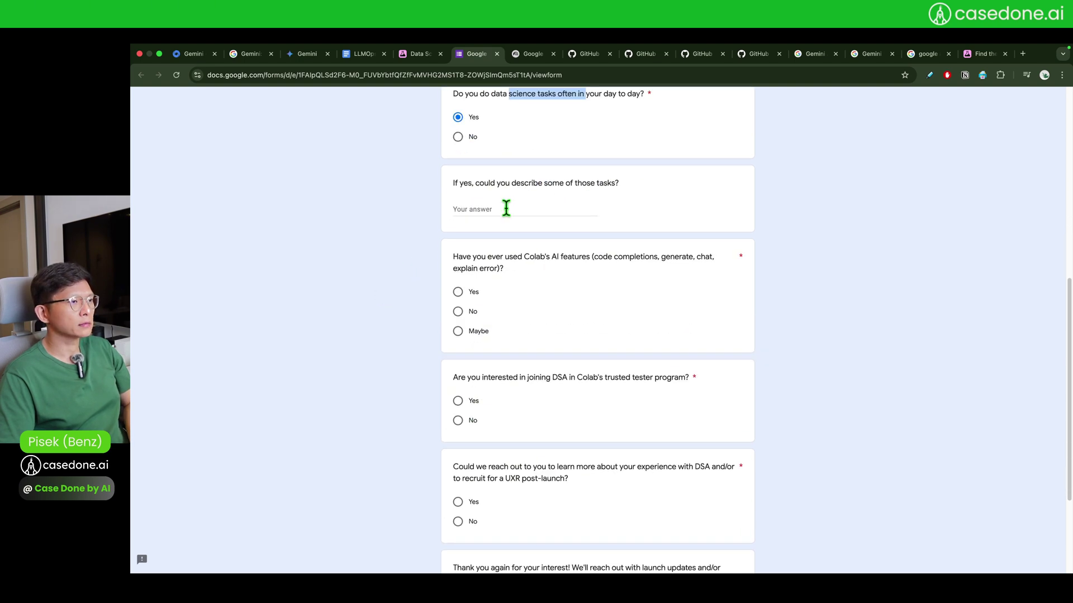
scroll(537, 257, down, 1)
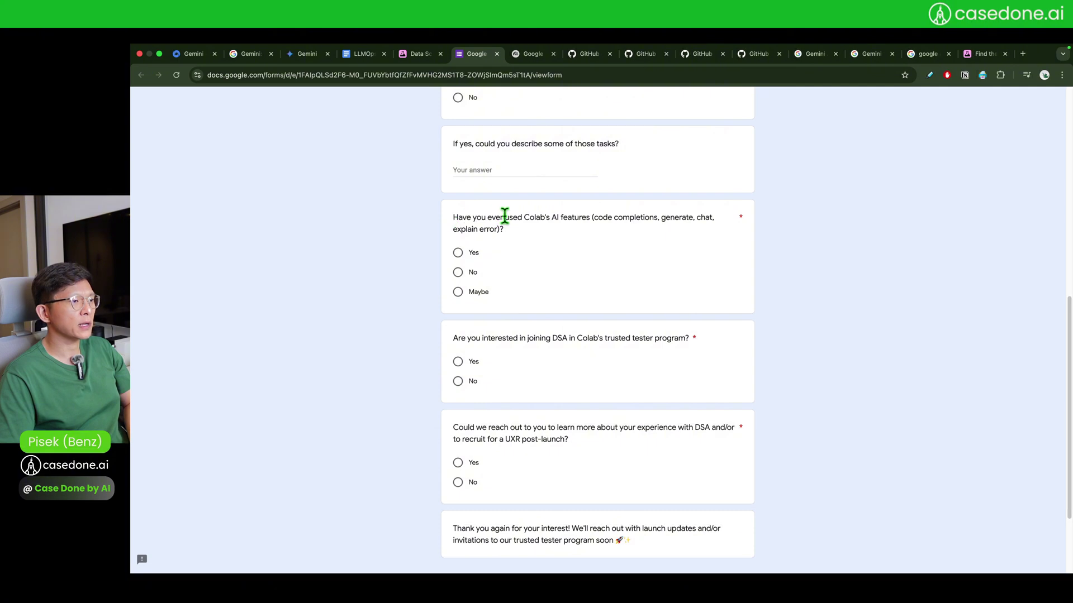
click(458, 272)
scroll(374, 337, down, 3)
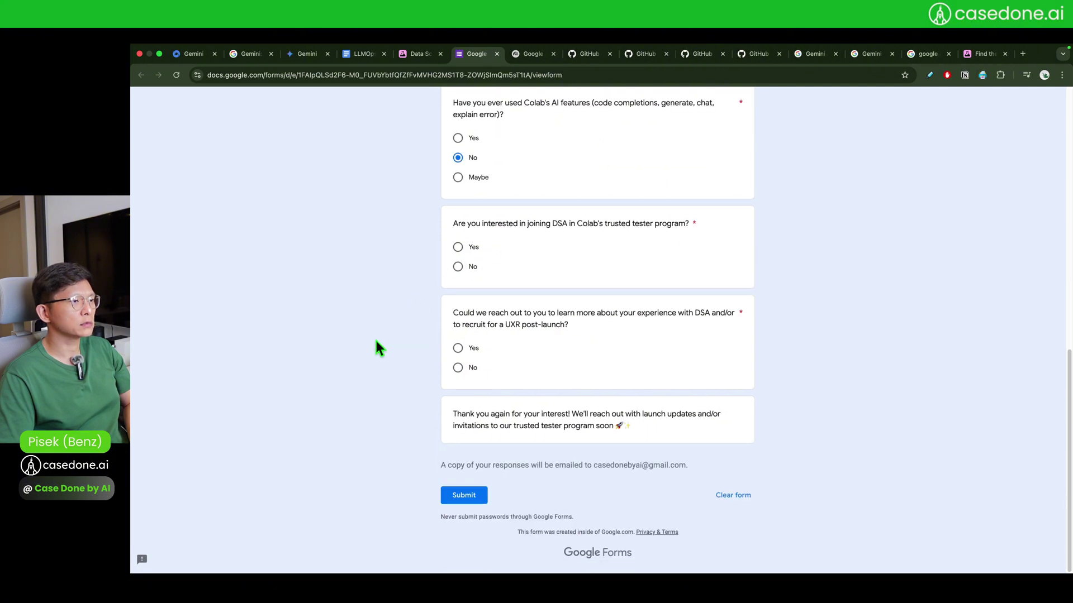
scroll(374, 337, up, 1)
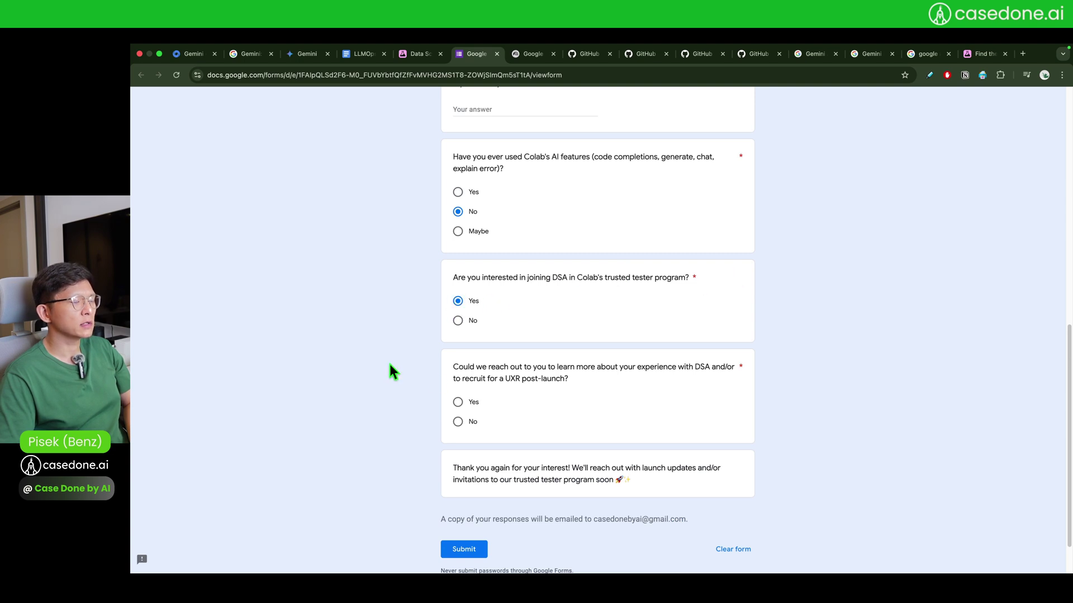
scroll(391, 371, down, 1)
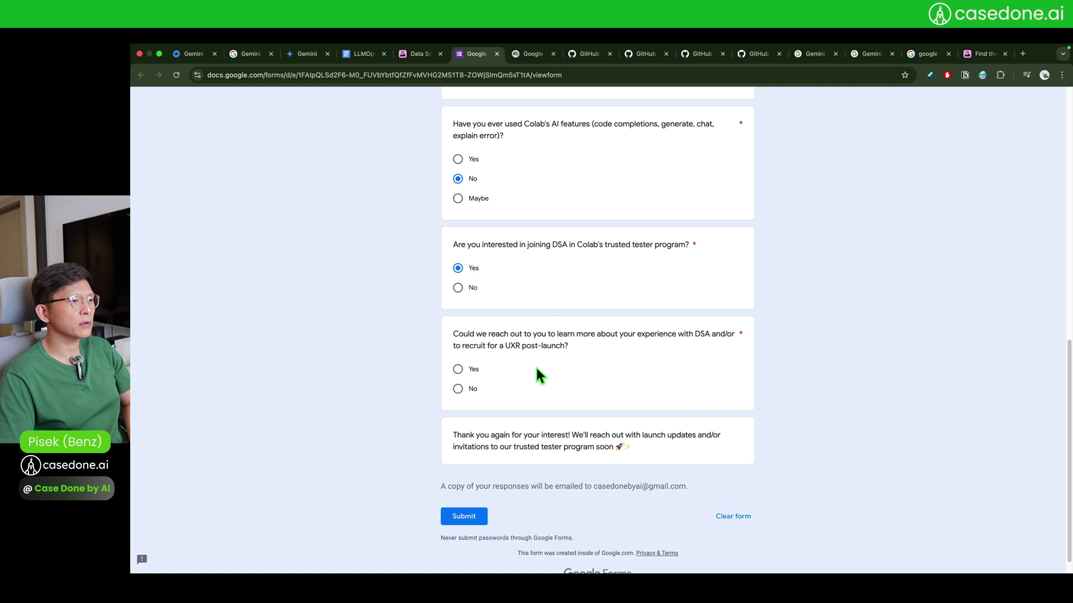
Answer Yes to being contacted about the DSA experience, then submit the interest form and close it.
click(459, 370)
scroll(558, 363, down, 1)
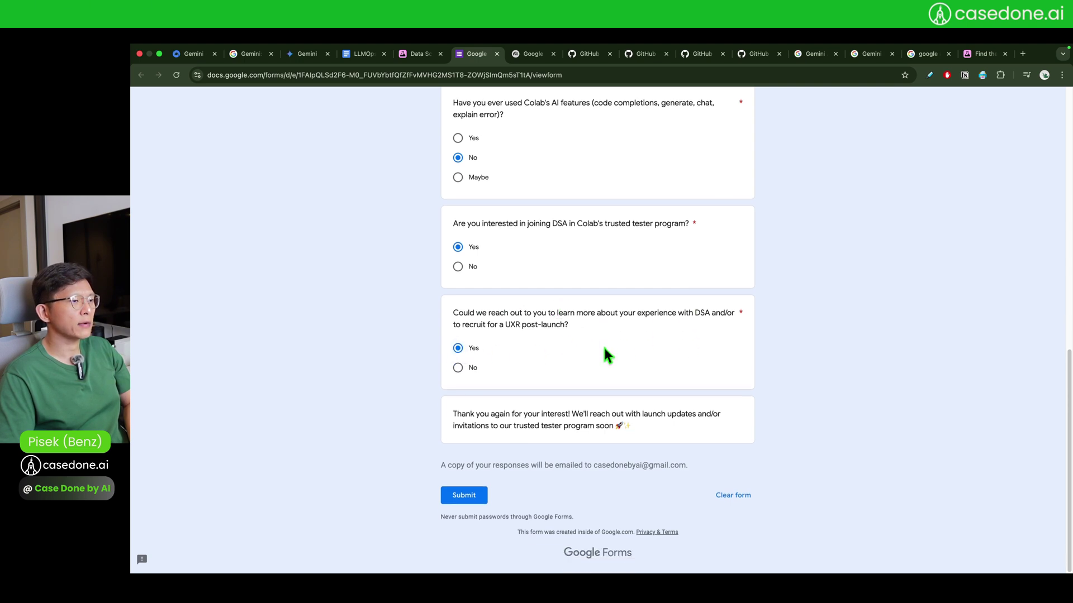
click(467, 495)
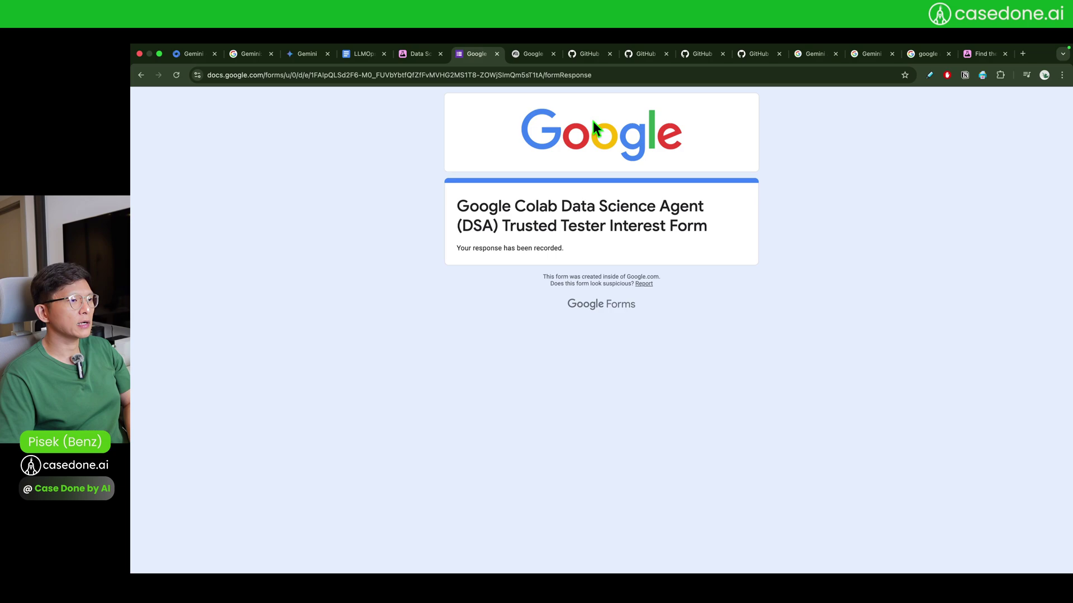
click(496, 54)
Open the Data Science Agent Playground from its README page and check whether it can be used.
scroll(630, 396, down, 20)
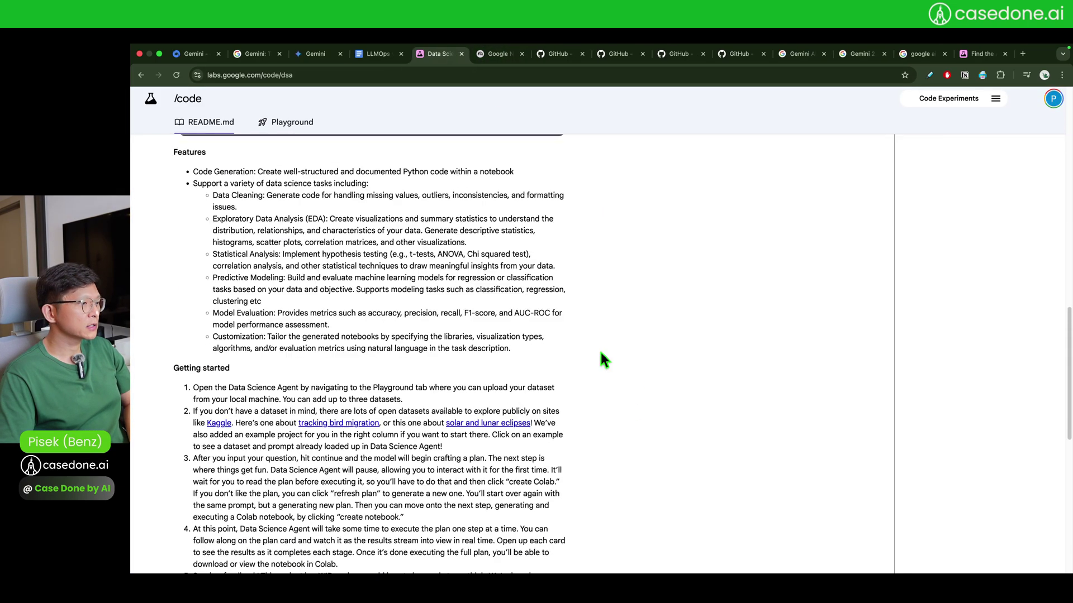
scroll(603, 358, up, 20)
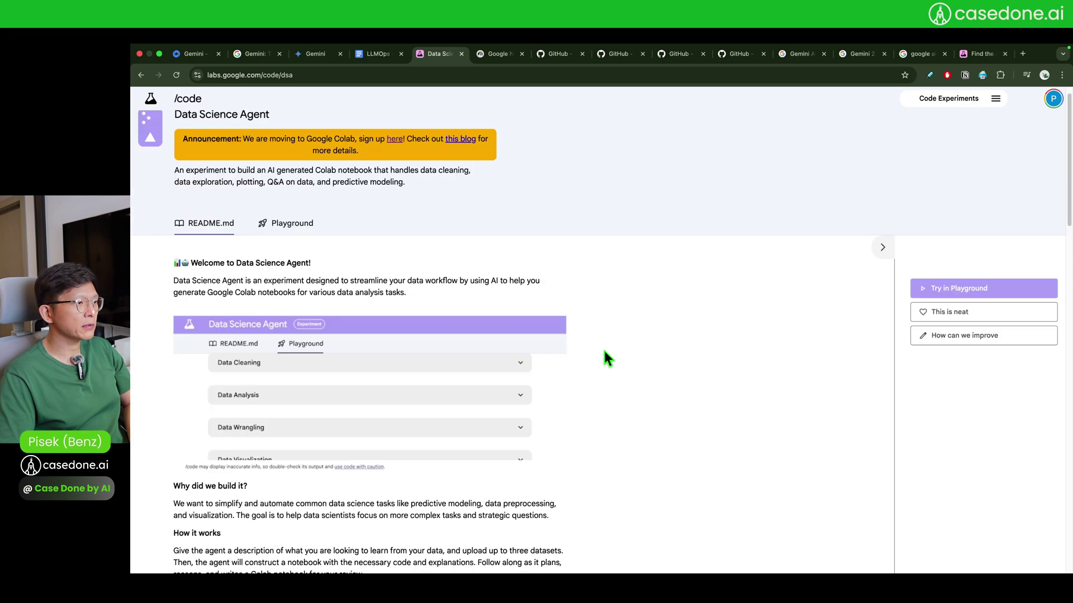
click(293, 246)
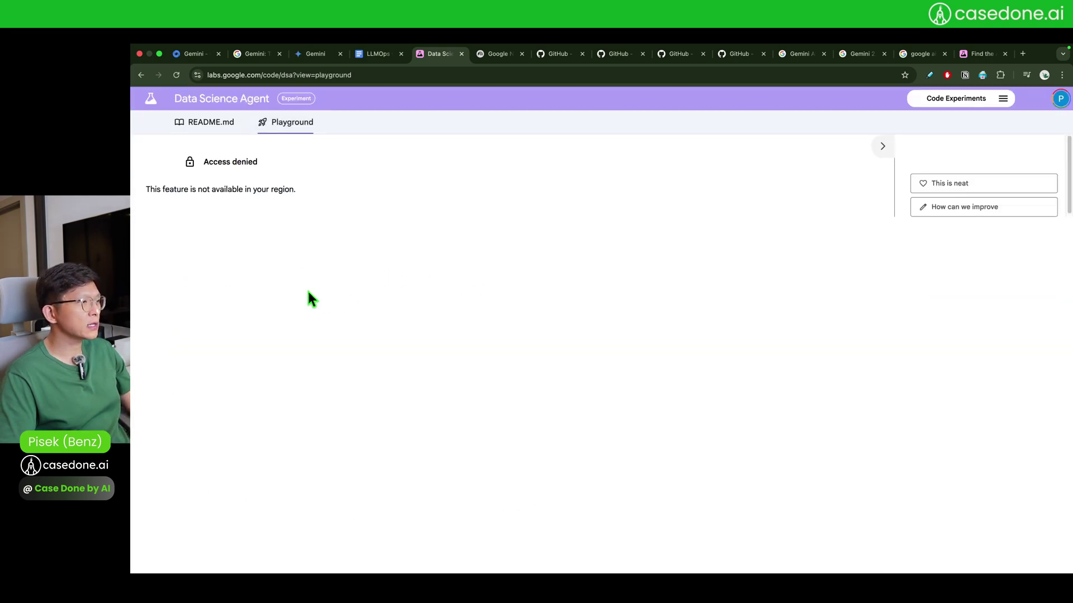
drag(148, 189, 305, 192)
click(267, 151)
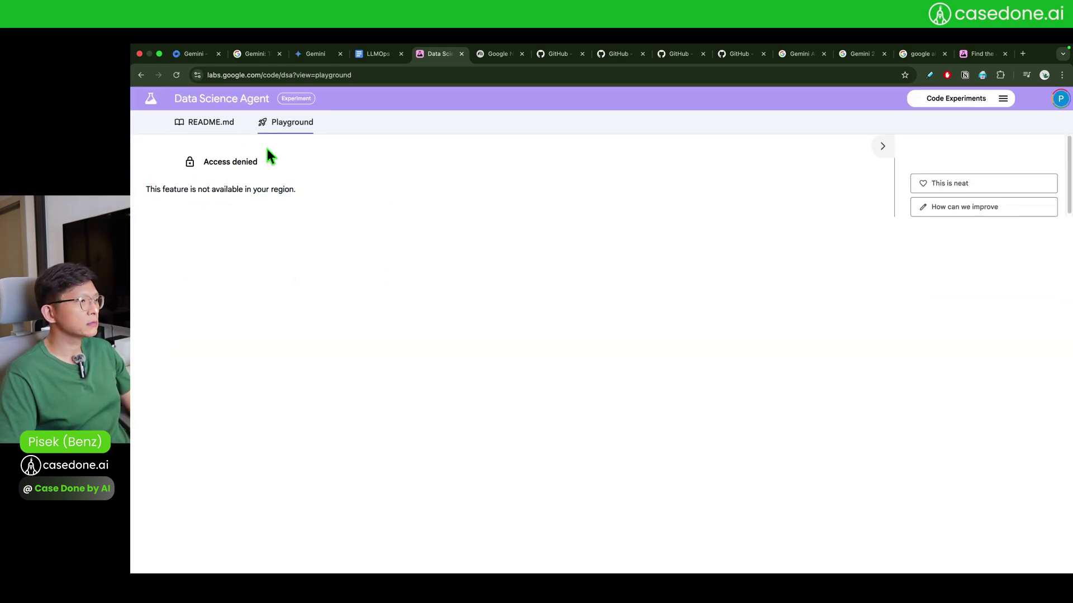
Return to the Data Science Agent README and examine its welcome text and demo animation.
click(222, 130)
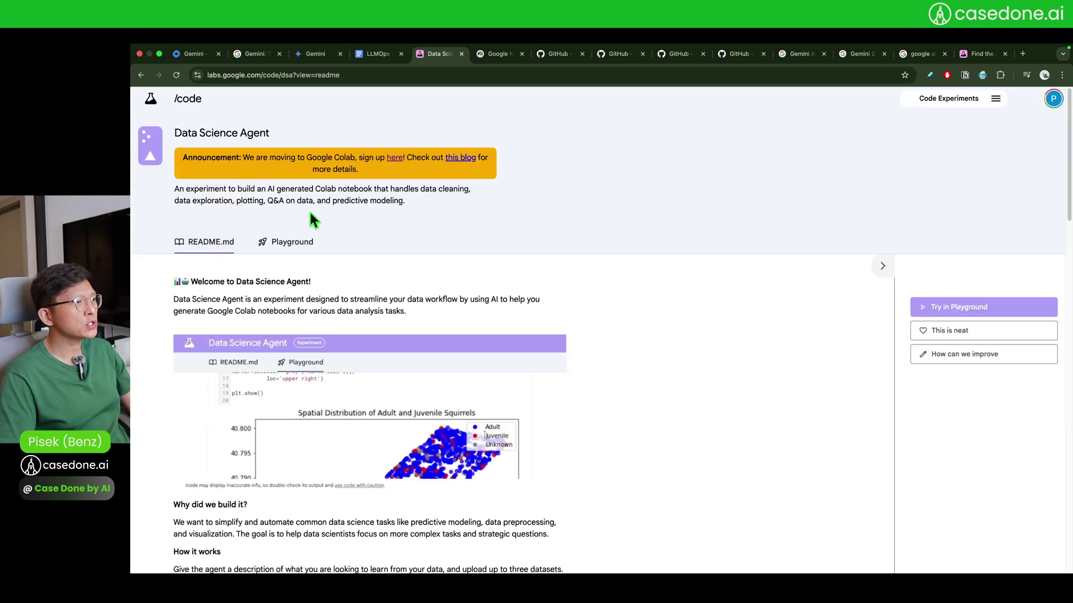
scroll(400, 207, down, 3)
scroll(385, 206, up, 3)
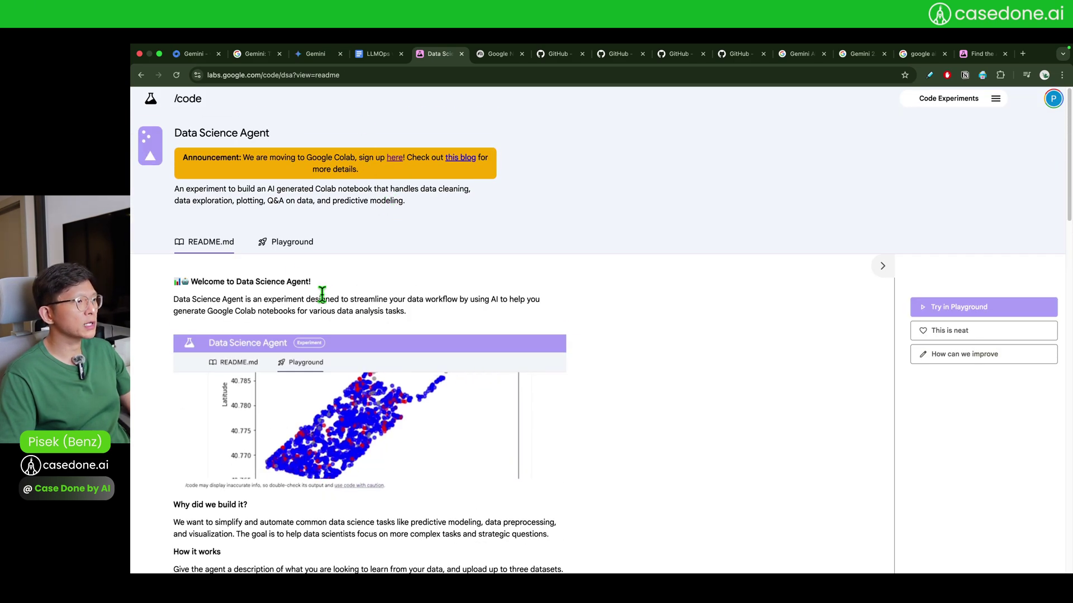
scroll(265, 277, down, 5)
scroll(266, 279, up, 4)
scroll(265, 279, up, 1)
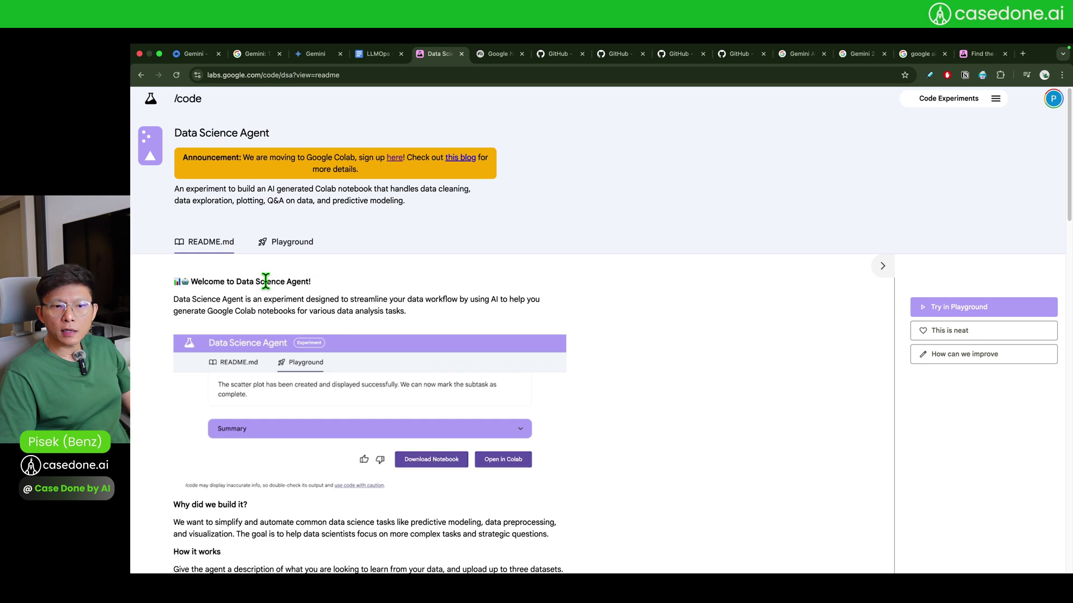
drag(194, 279, 296, 300)
click(633, 357)
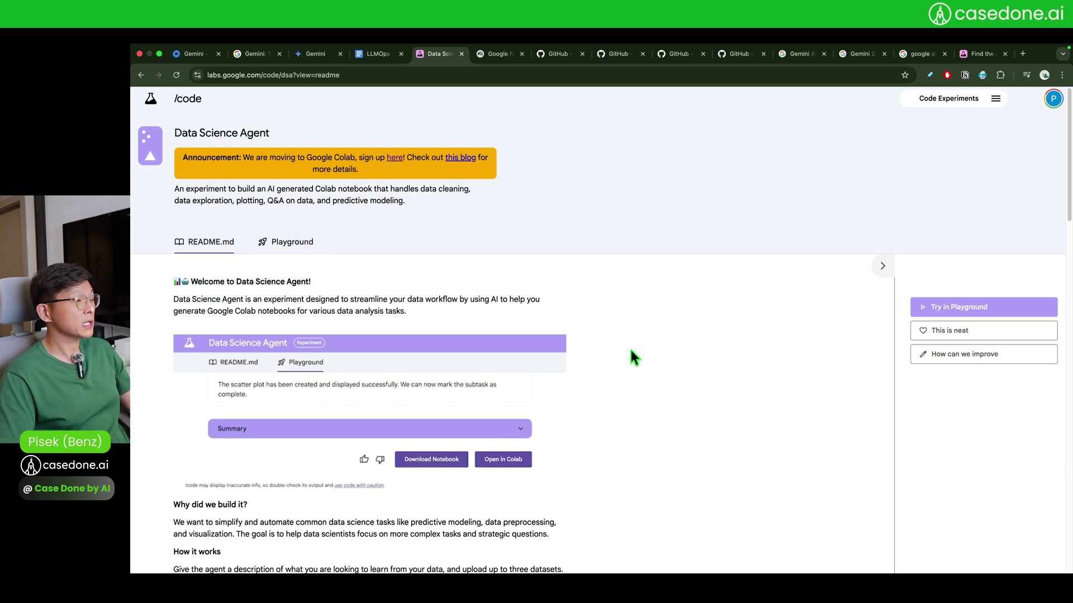
scroll(508, 360, down, 1)
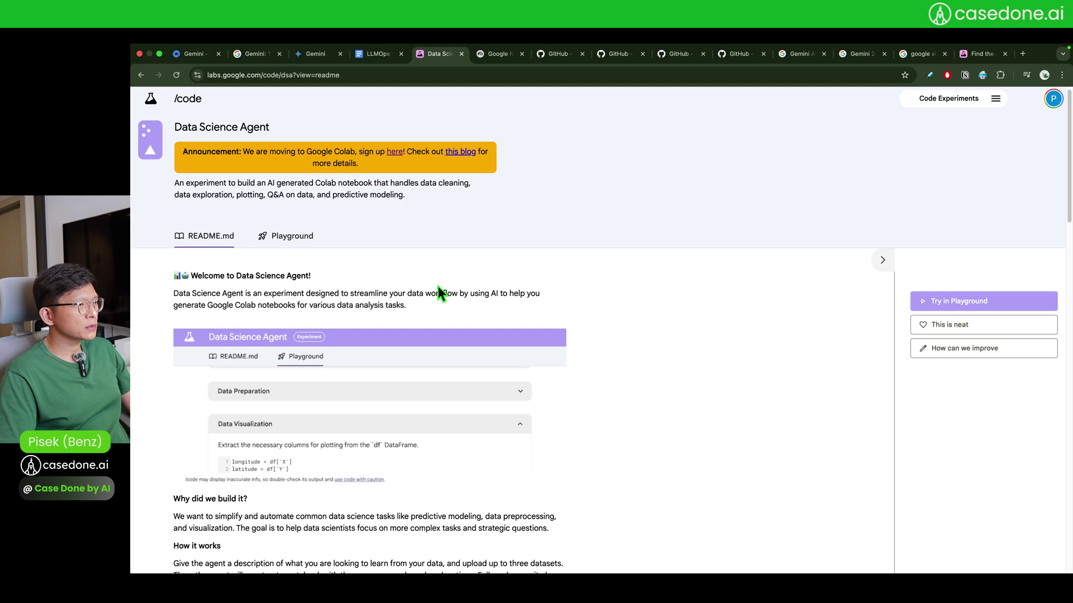
drag(342, 293, 387, 293)
click(671, 321)
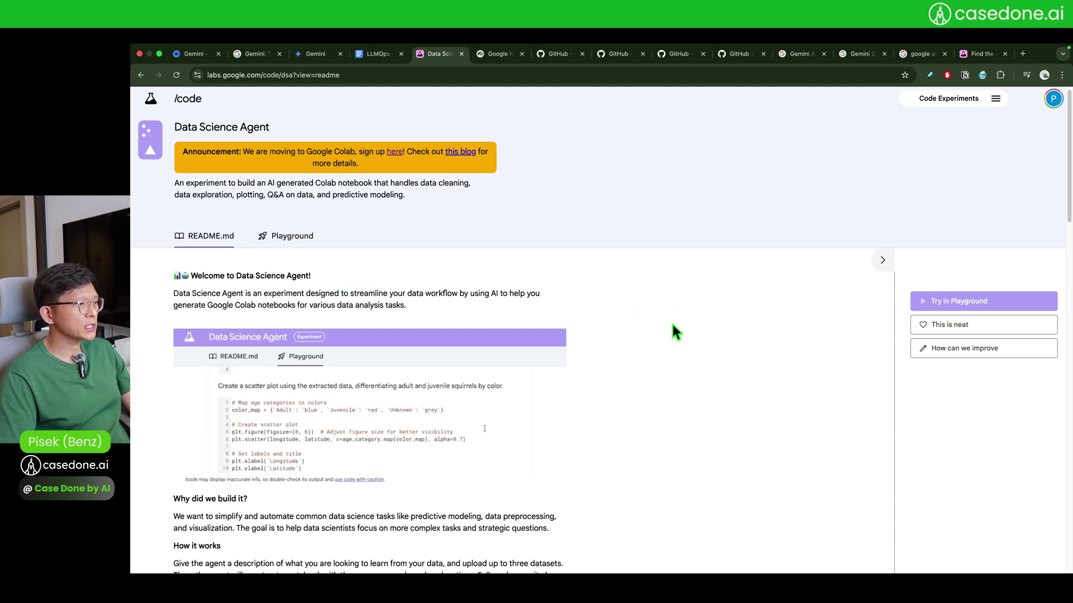
Read the README from why and how the agent was built through getting started, known limitations and things to know.
scroll(671, 321, down, 3)
drag(195, 364, 295, 432)
scroll(280, 402, down, 2)
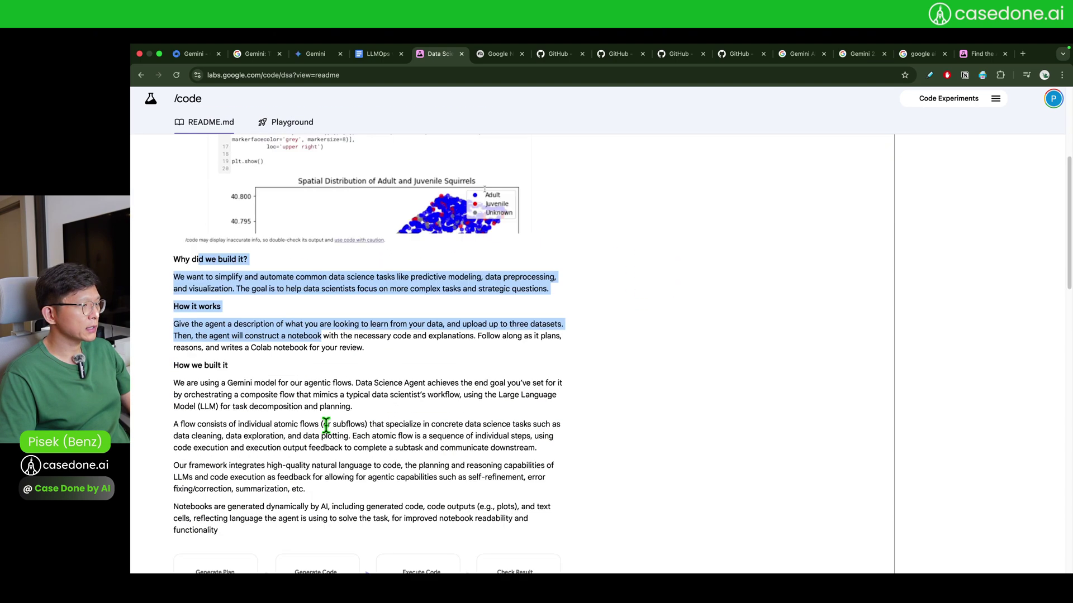
scroll(277, 385, down, 3)
scroll(284, 385, down, 2)
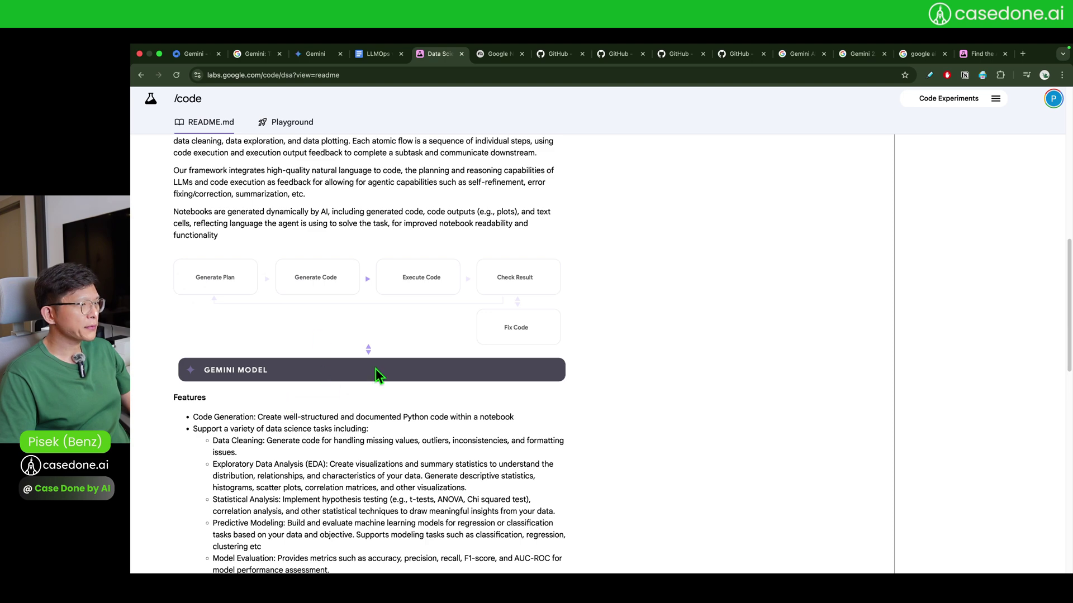
scroll(385, 391, down, 8)
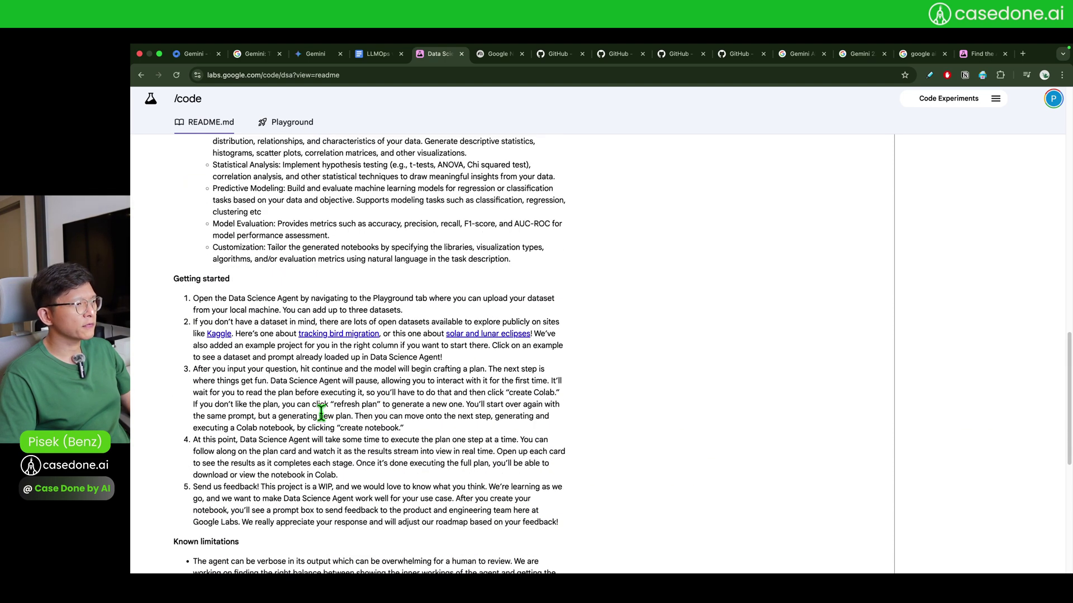
drag(195, 323, 352, 322)
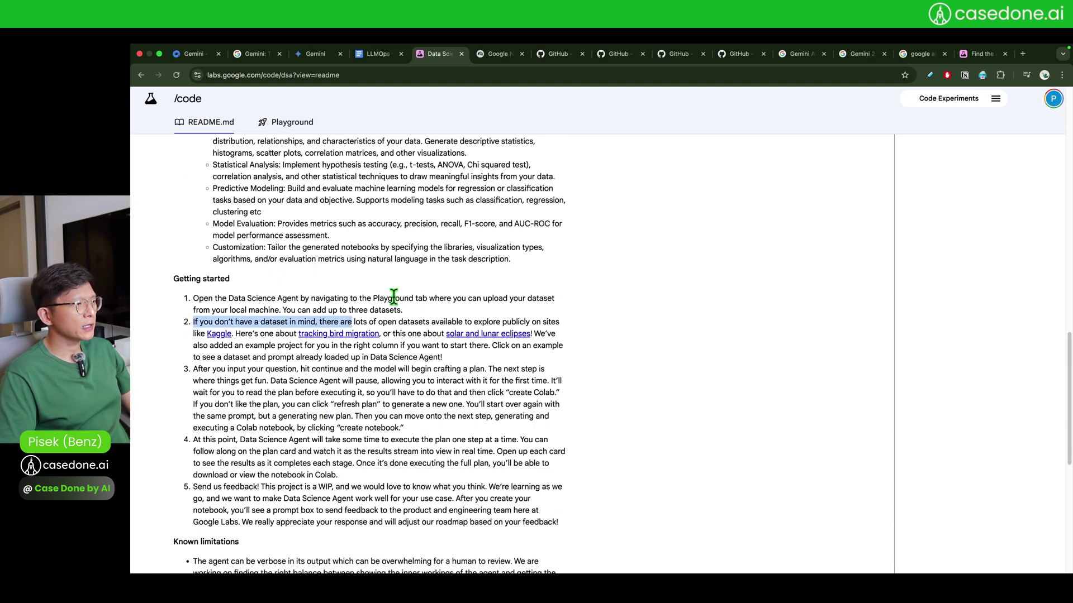
click(450, 283)
scroll(414, 357, down, 5)
scroll(412, 358, down, 4)
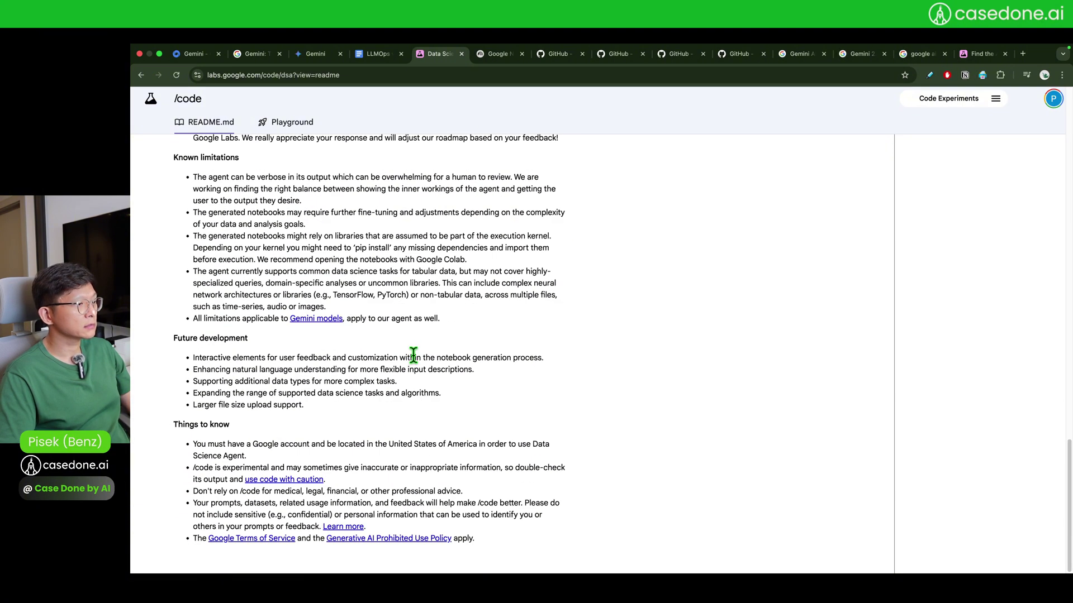
scroll(411, 352, up, 15)
scroll(461, 282, up, 10)
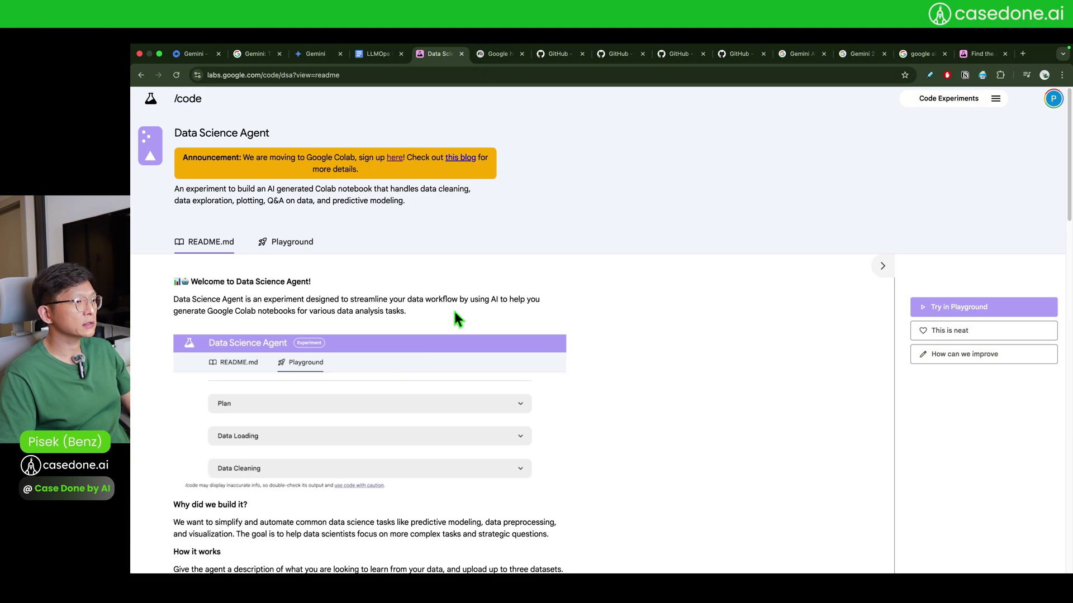
Open the blog post linked in the Data Science Agent announcement and find "data science" in it.
super+click(460, 158)
click(484, 56)
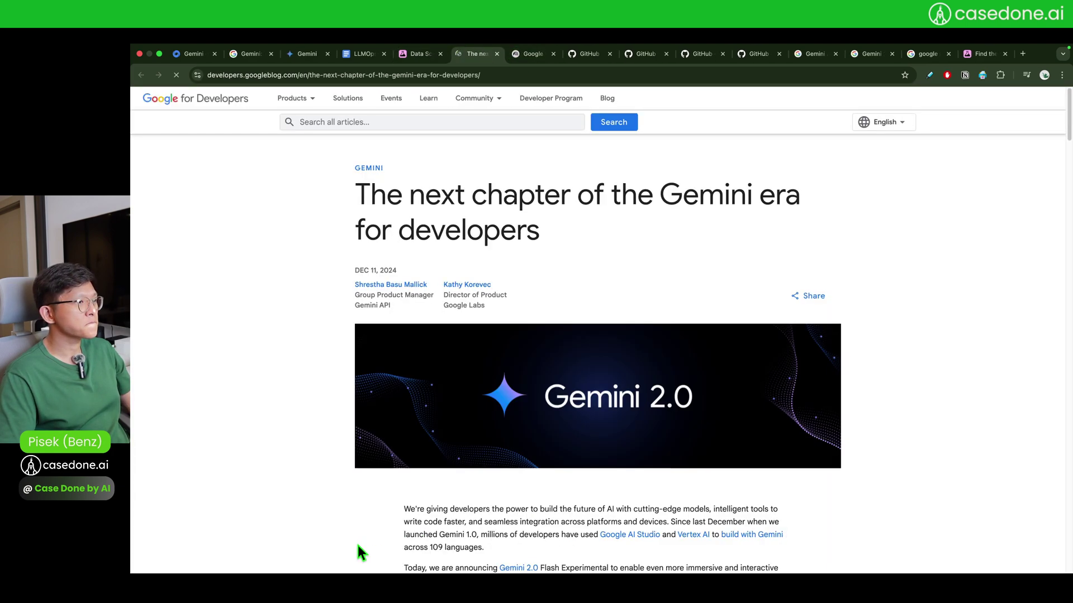
scroll(282, 433, down, 6)
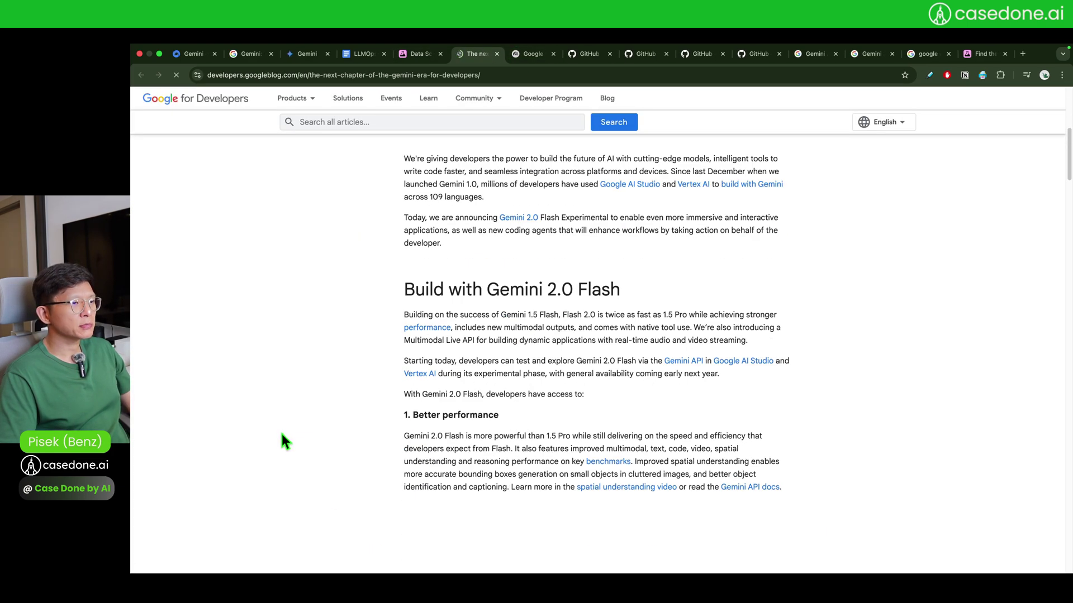
scroll(280, 433, down, 10)
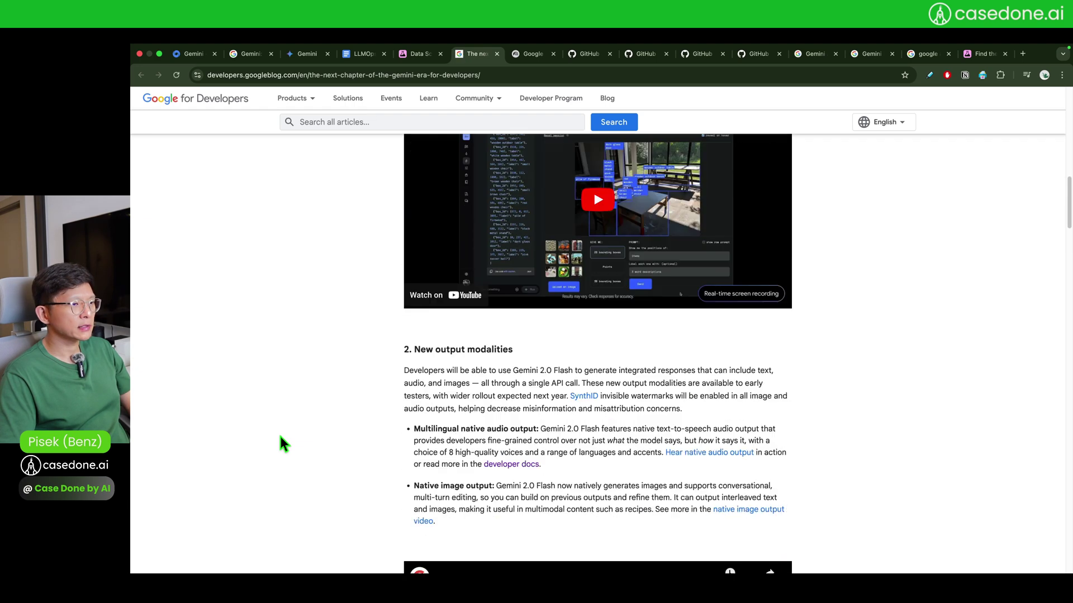
scroll(281, 444, down, 2)
key(super+f)
text(data sc)
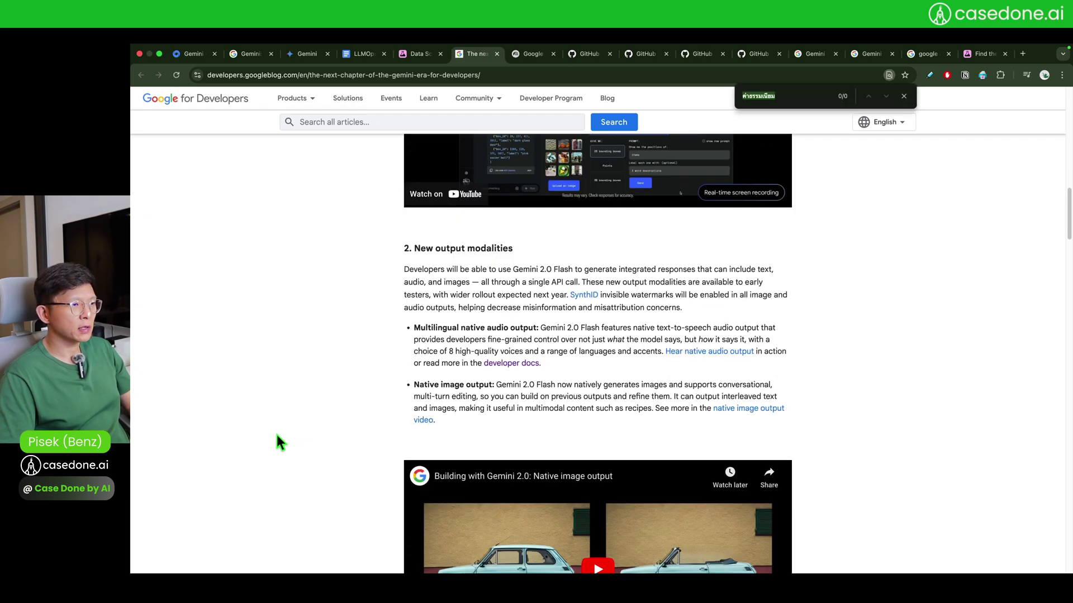
text(ience)
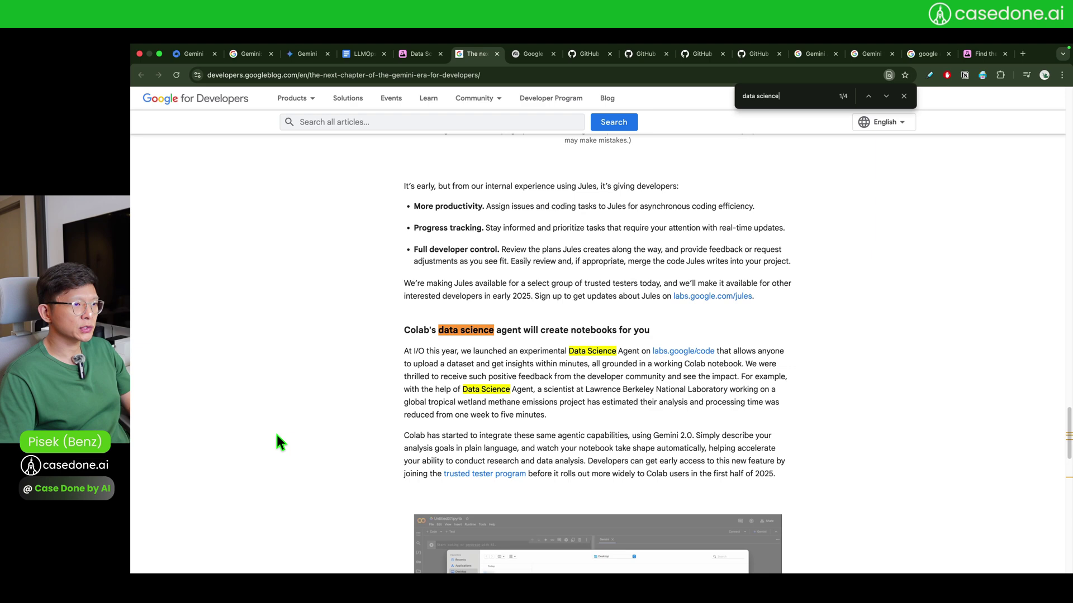
View the labs.google/code and trusted tester program links from the Colab data science agent section, then close both pages.
super+click(679, 353)
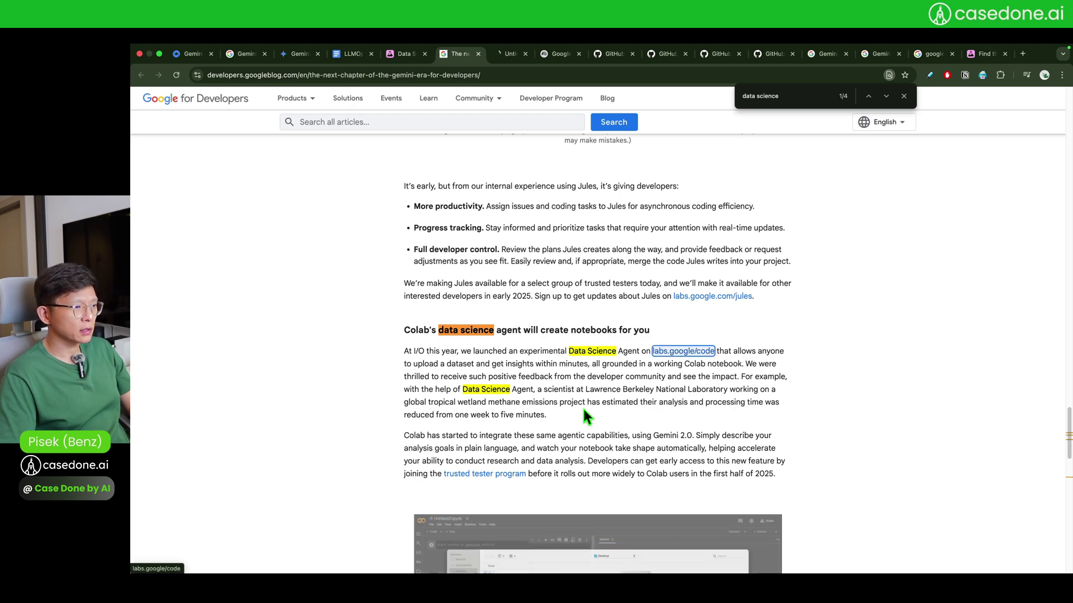
super+click(484, 474)
click(485, 55)
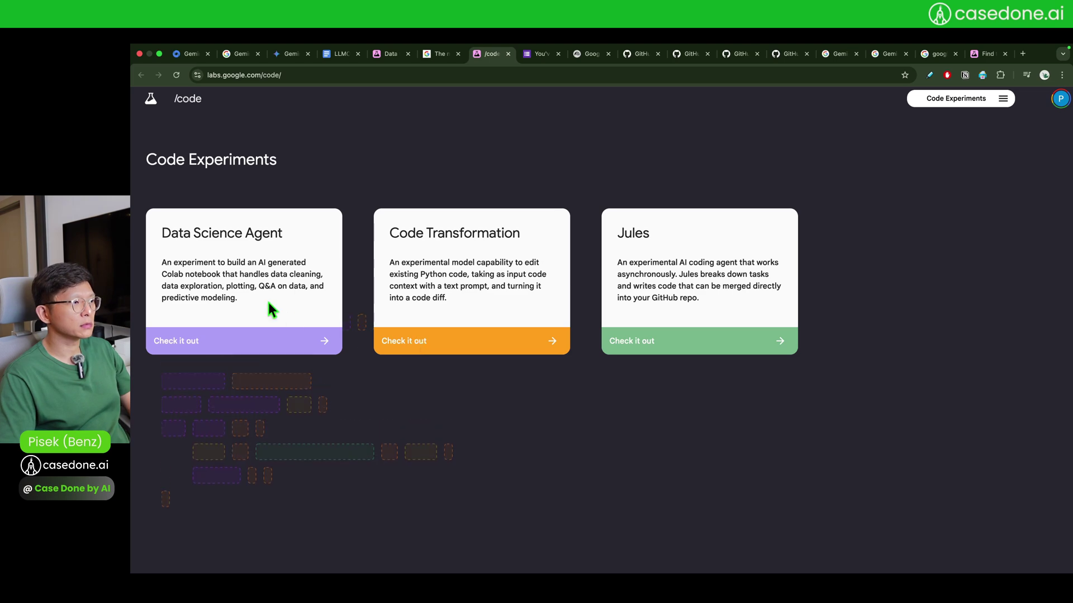
key(super+w)
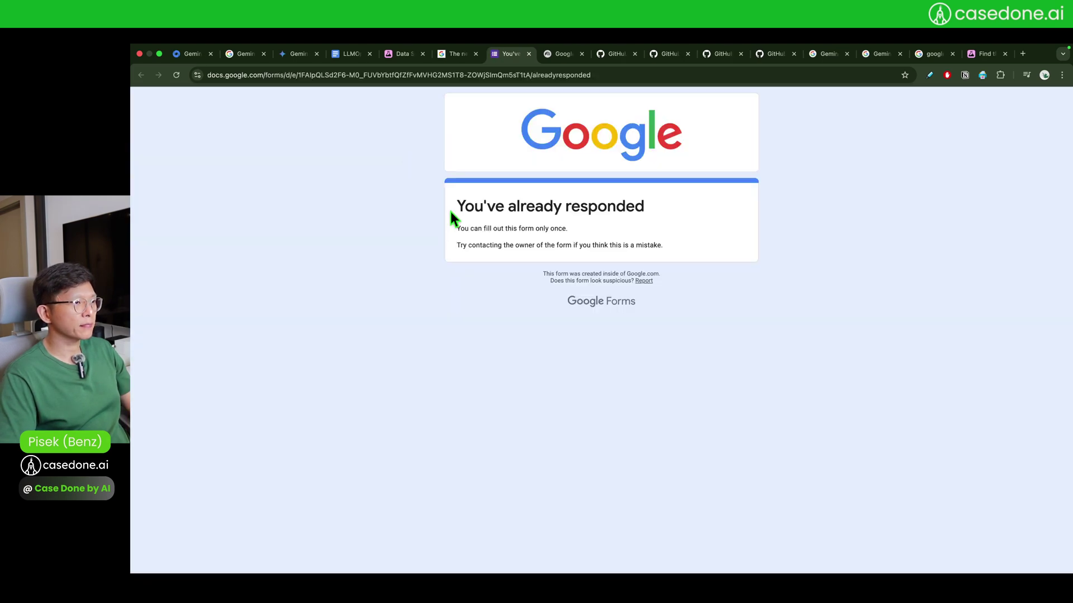
key(super+w)
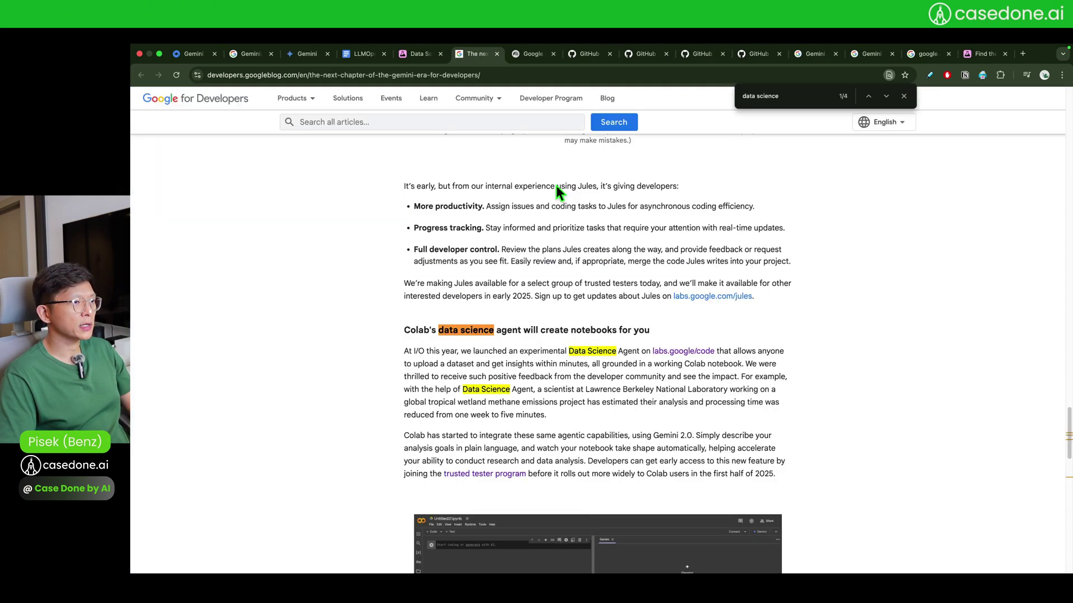
Skim the end of the blog post and return to the Data Science Agent Playground.
click(904, 99)
scroll(639, 340, down, 10)
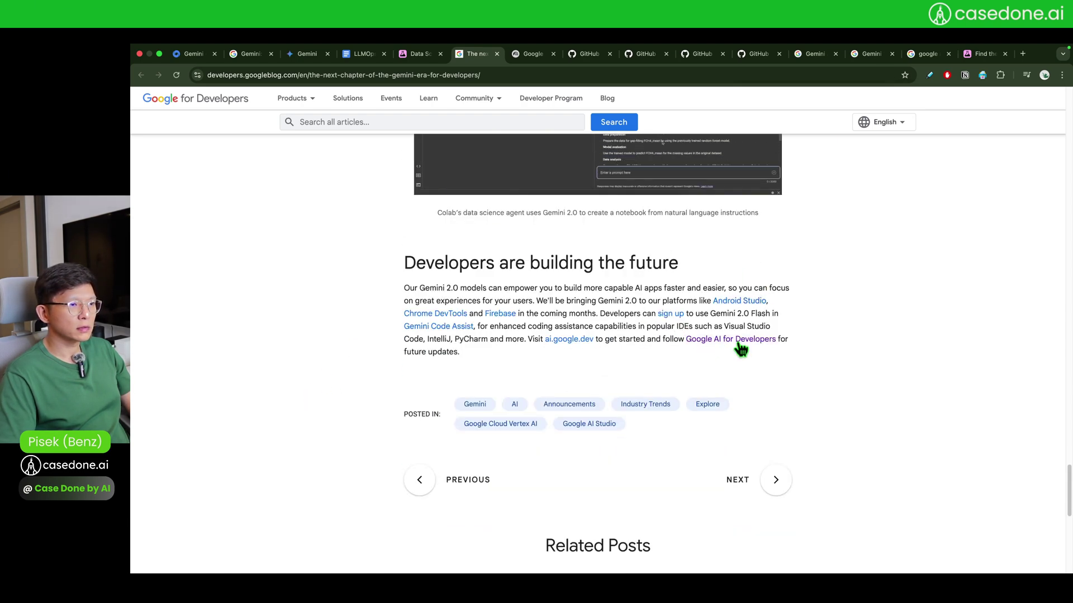
click(421, 54)
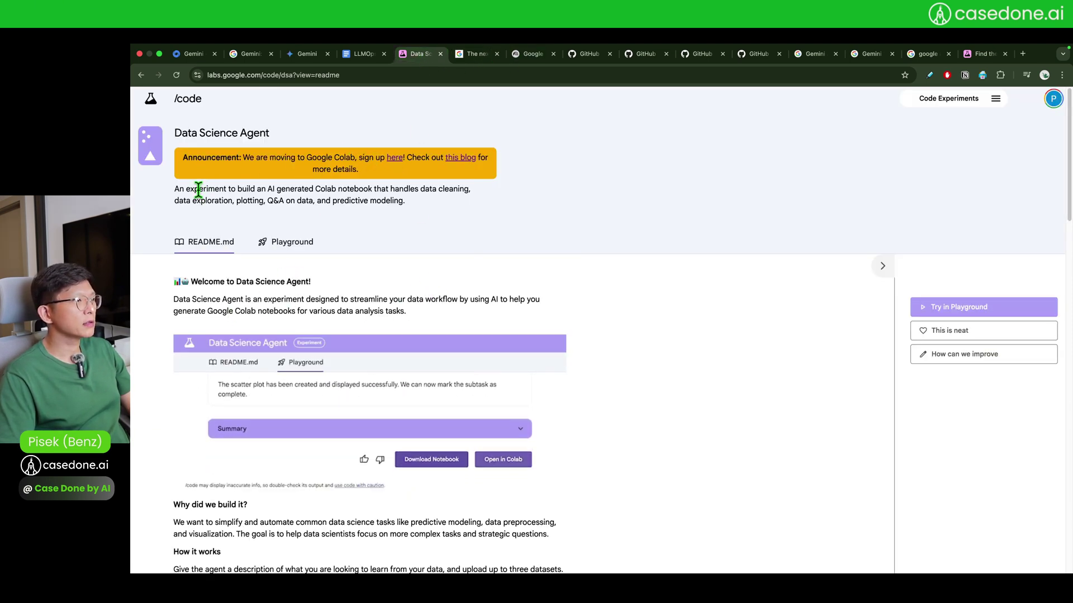
click(280, 243)
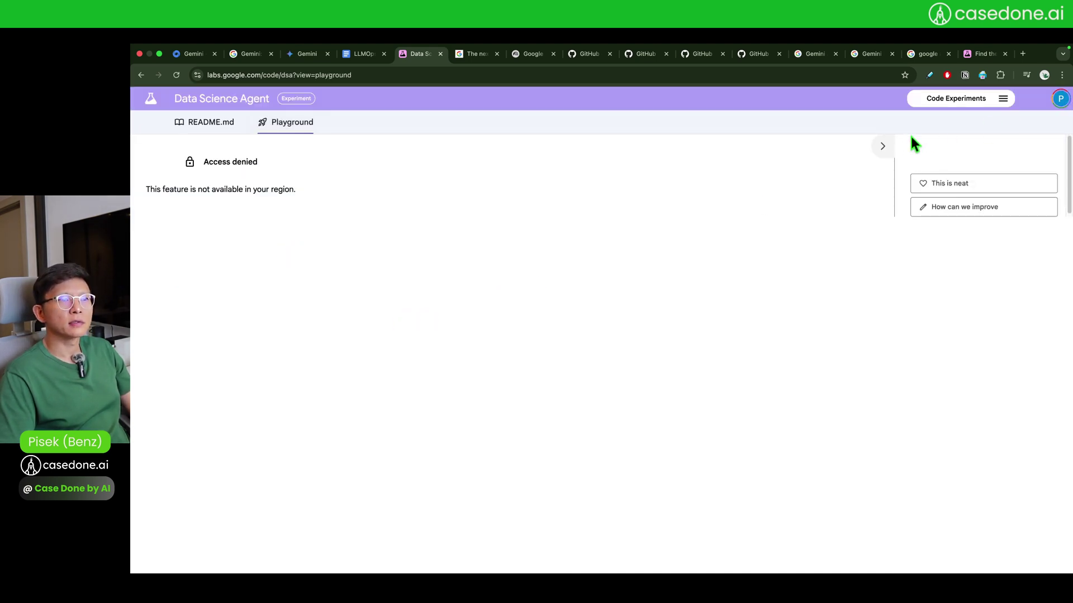
Collapse the Playground's side panel and reload the Data Science Agent page.
click(882, 146)
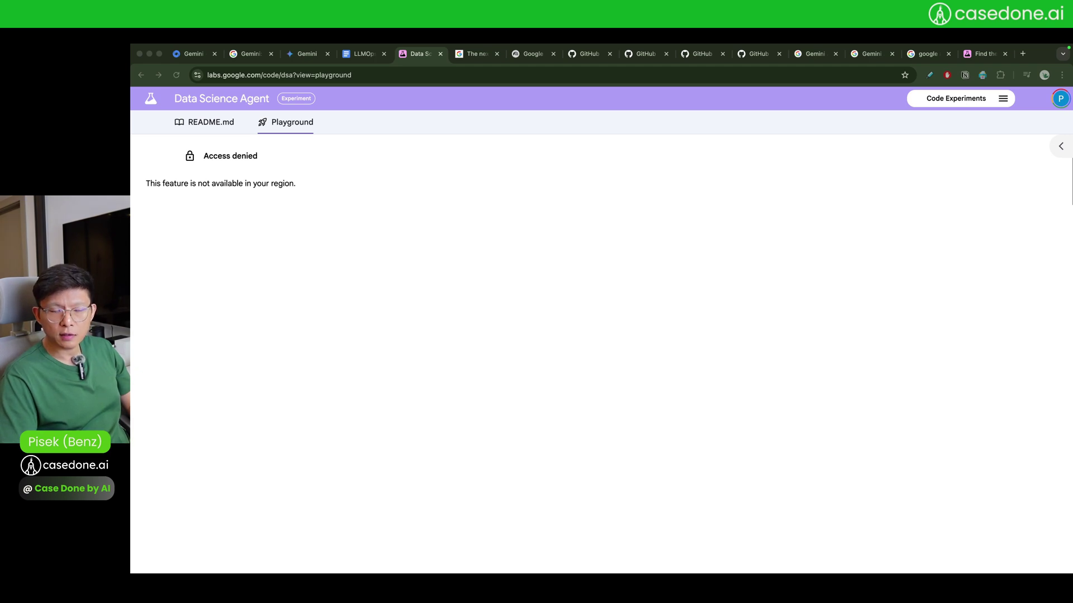
click(609, 333)
click(176, 75)
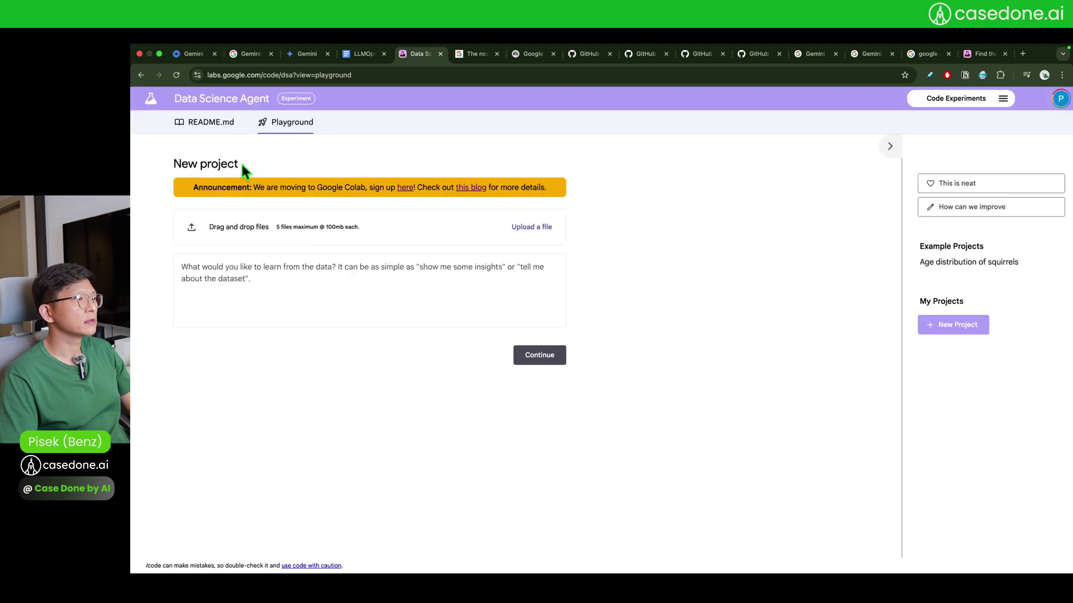
Skim the Data Science Agent README and return to the Playground's prompt field for a new project.
click(212, 121)
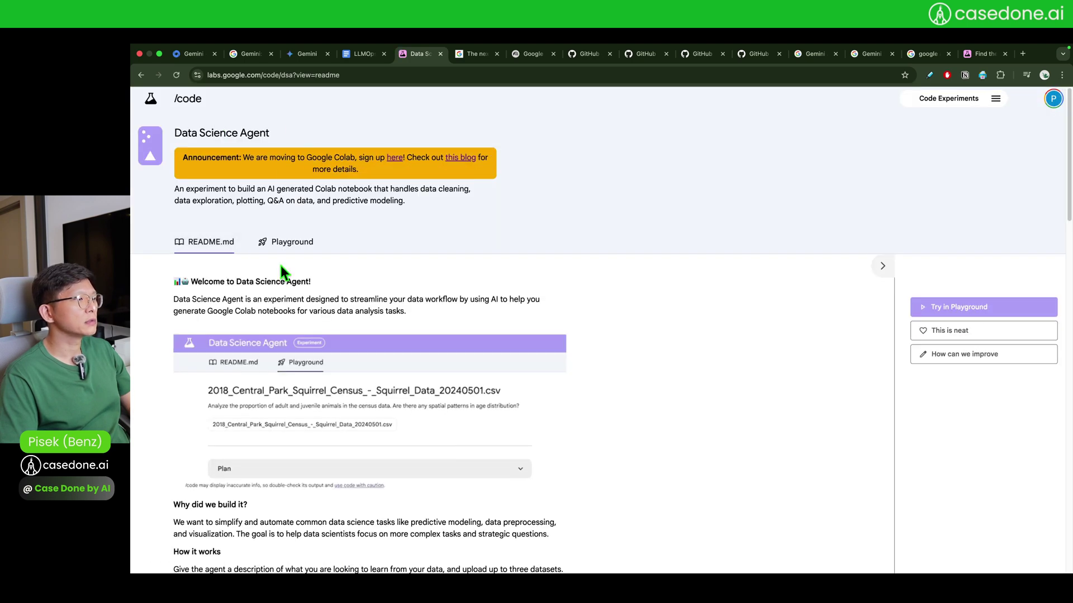
scroll(269, 357, down, 5)
scroll(270, 353, up, 4)
click(301, 124)
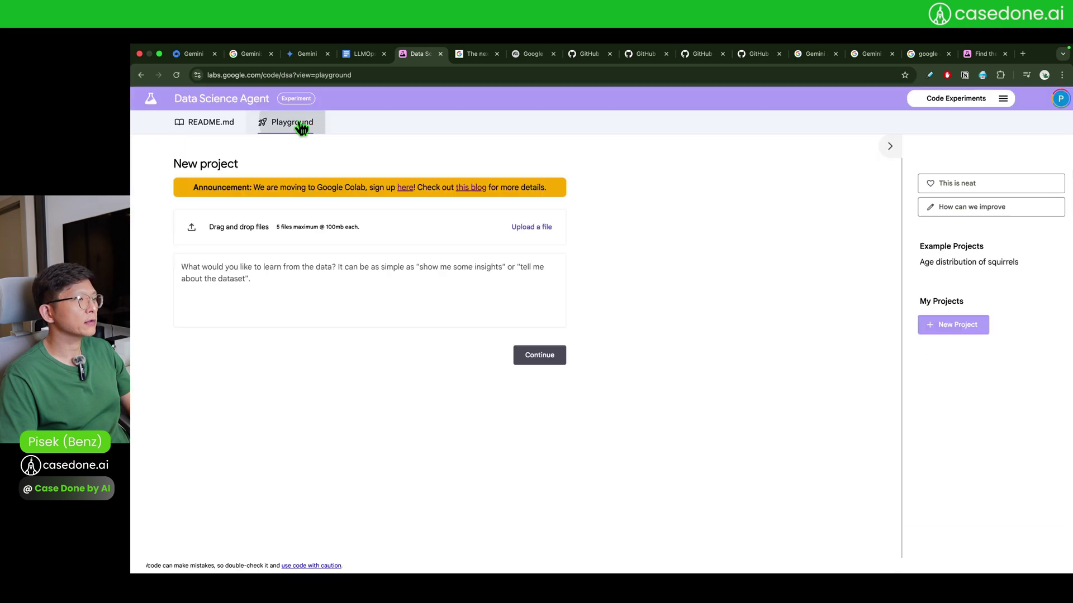
click(548, 264)
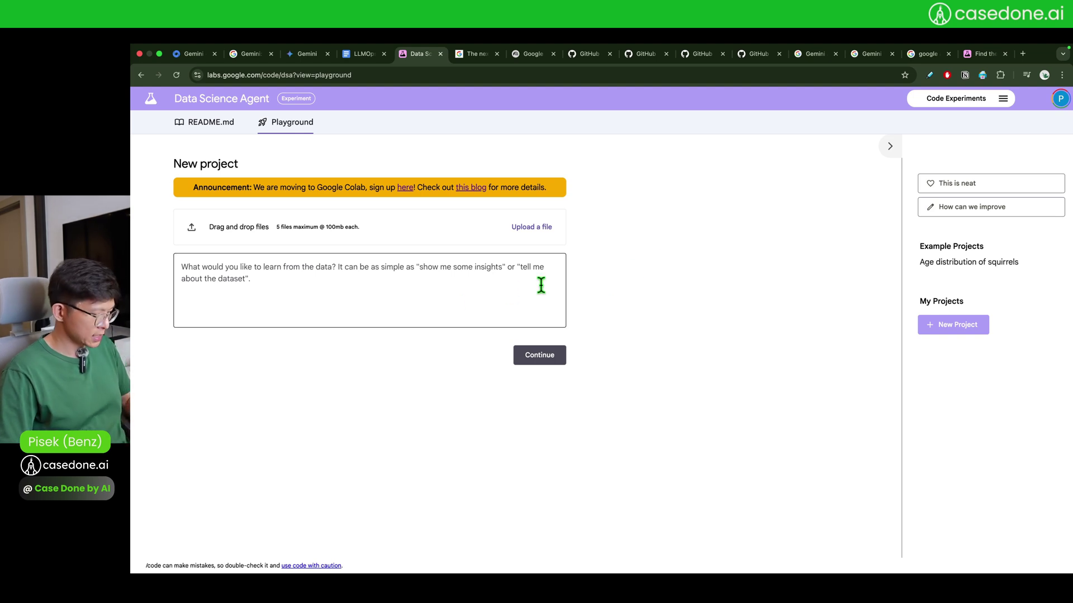
Search the web for "kaggle datasets" in a new tab.
key(ctrl+t)
text(k)
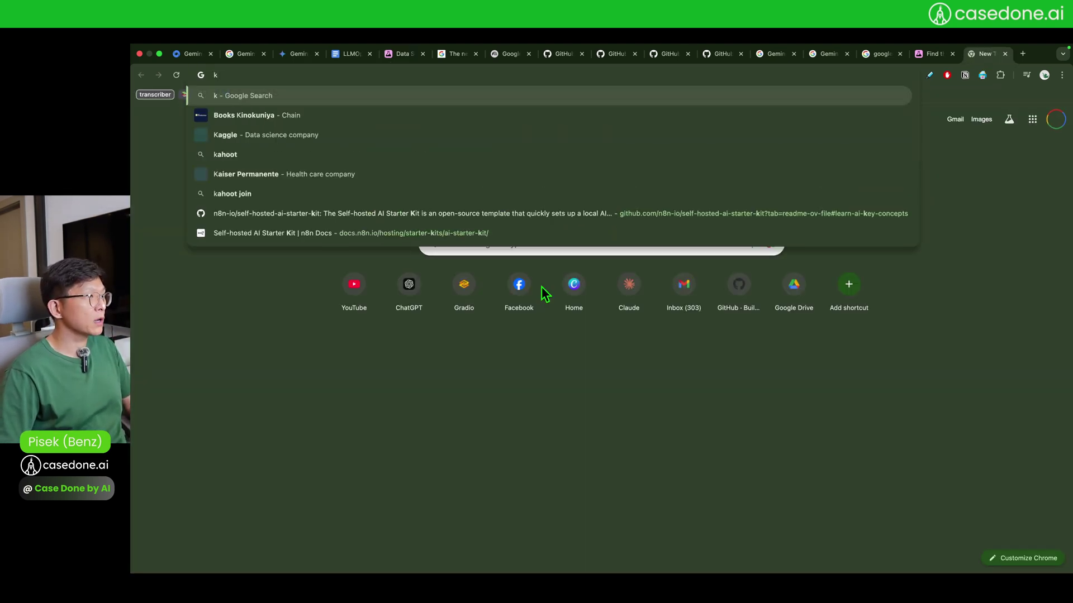
text(aggle dar)
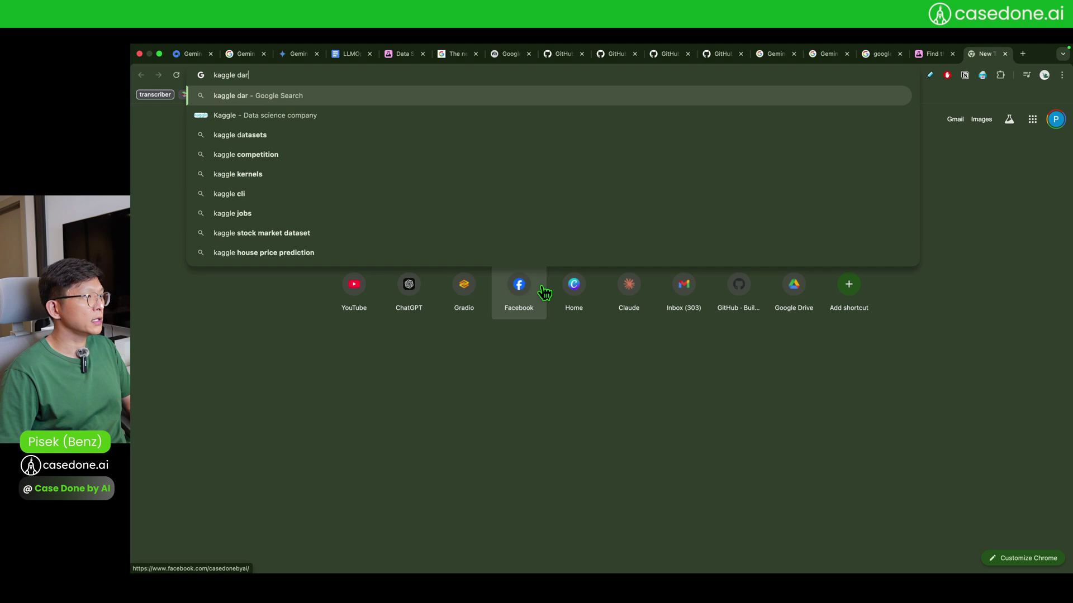
text(a)
key(BackSpace)
key(BackSpace)
text(tasets)
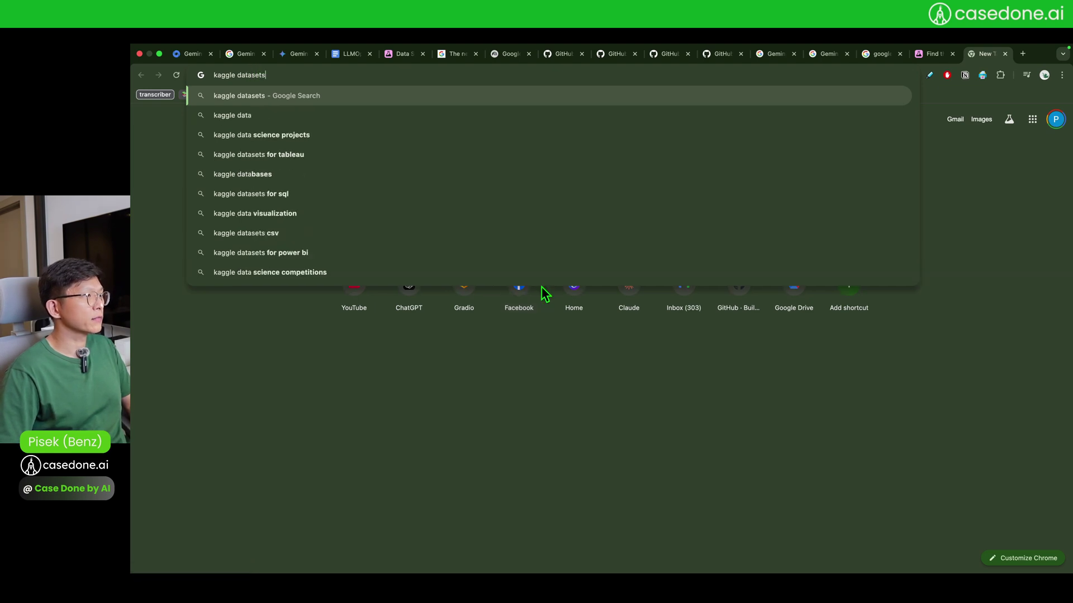
key(Return)
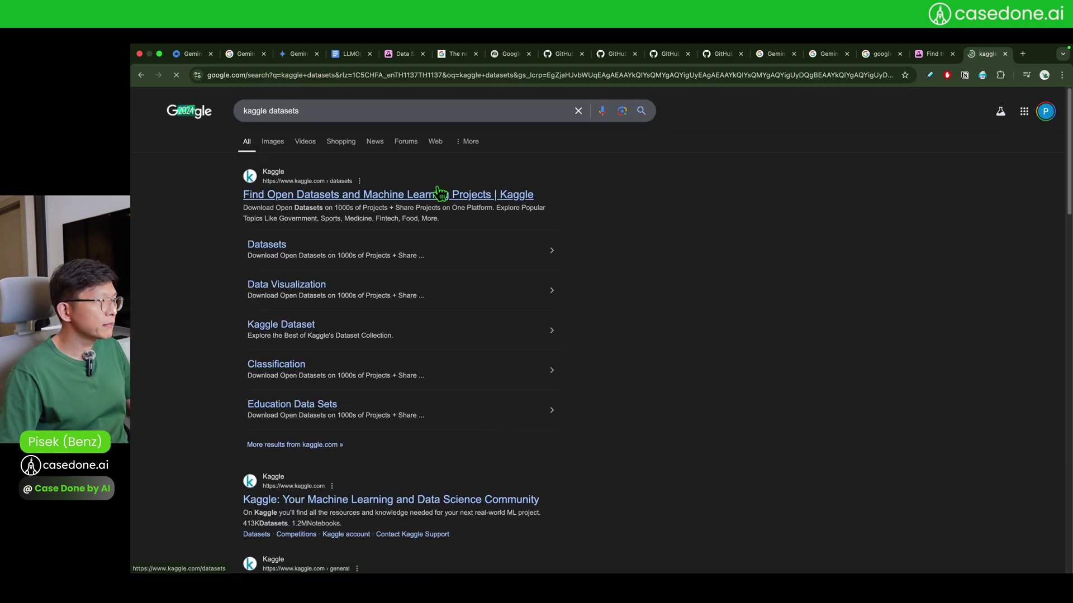
Open the Kaggle result "Find Open Datasets and Machine Learning Projects" in its own tab and switch to it.
super+click(434, 206)
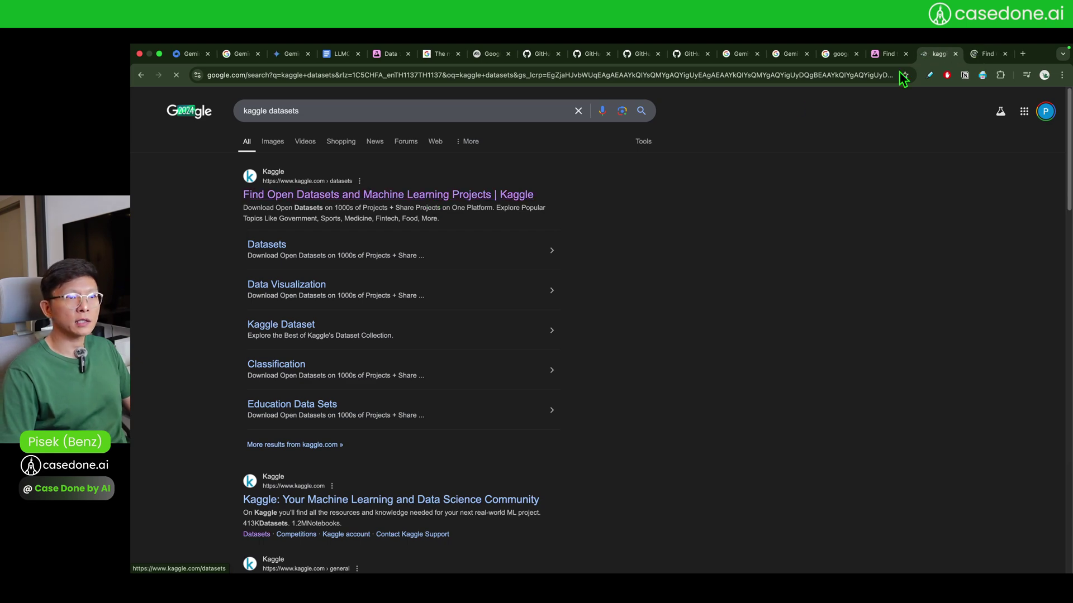
click(988, 54)
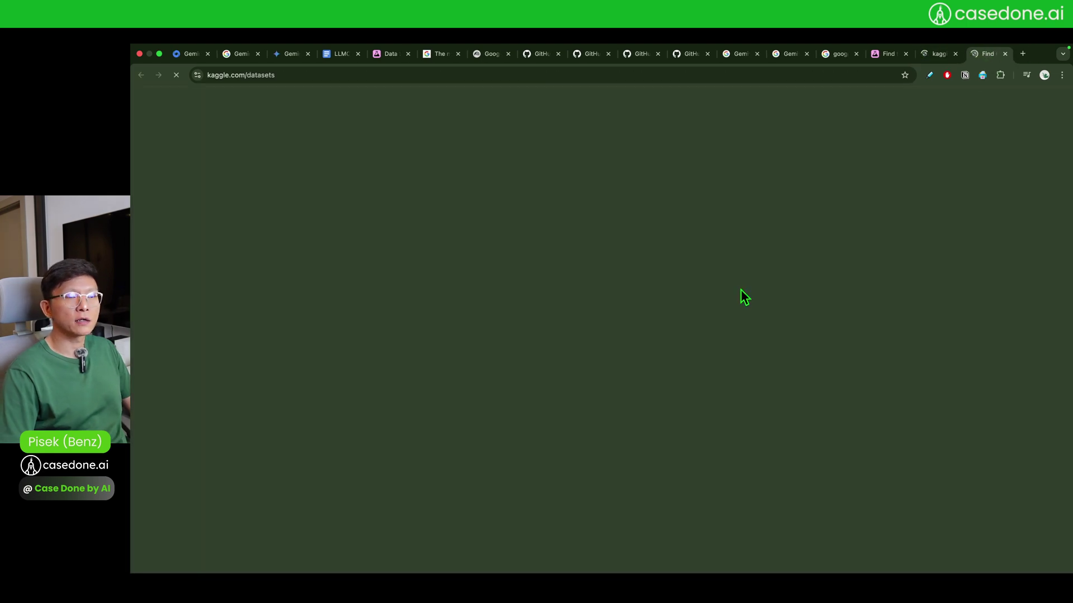
click(940, 54)
click(977, 56)
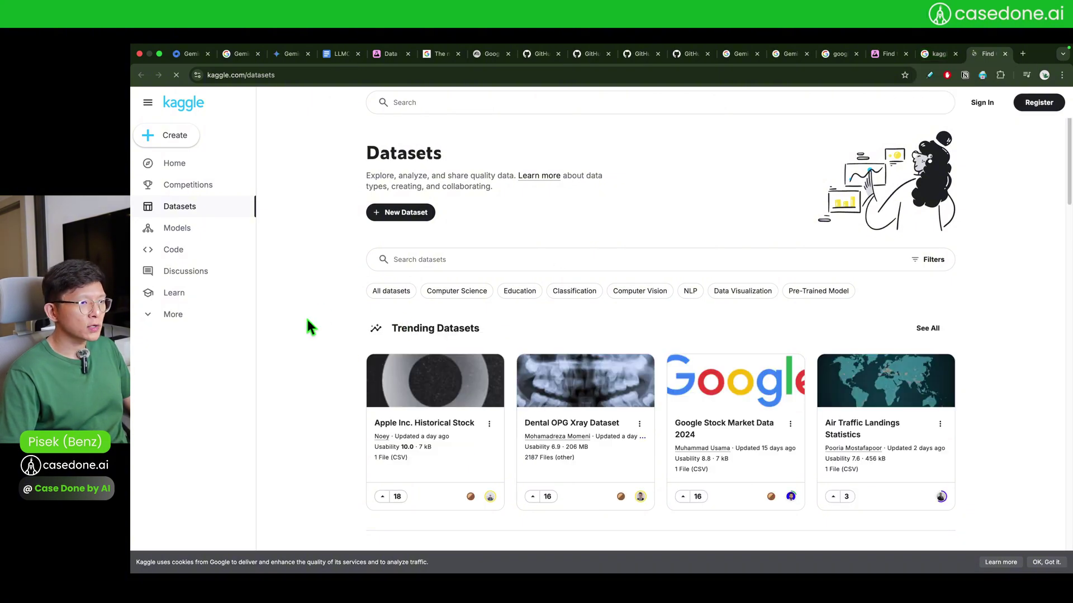
Open the trending dataset Google Stock Market Data 2024, examine the GOOG.csv preview and column descriptions, and return to the datasets list.
scroll(531, 289, down, 1)
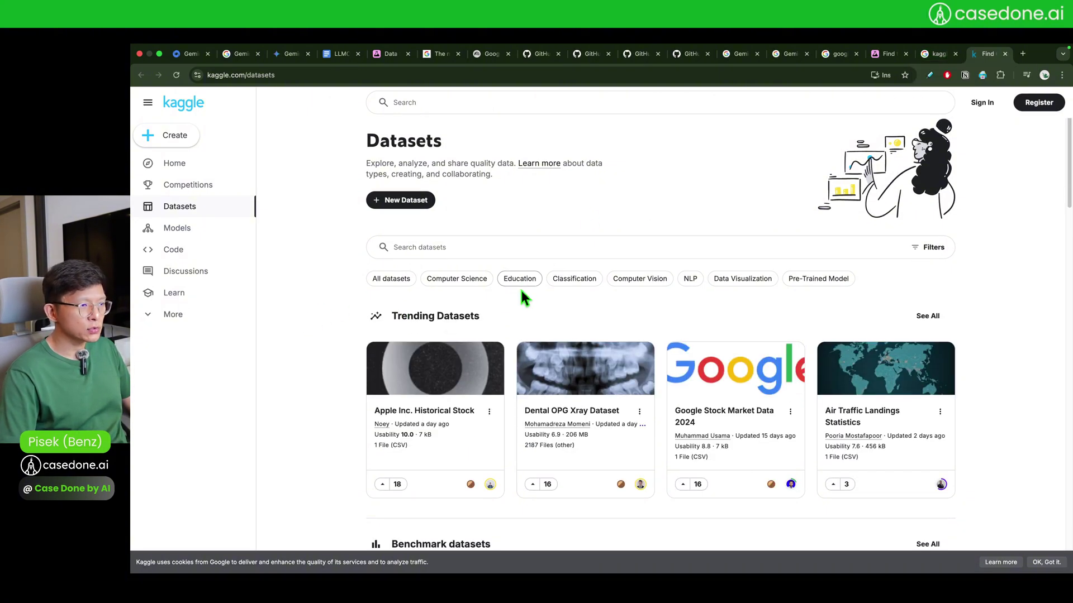
scroll(519, 293, down, 2)
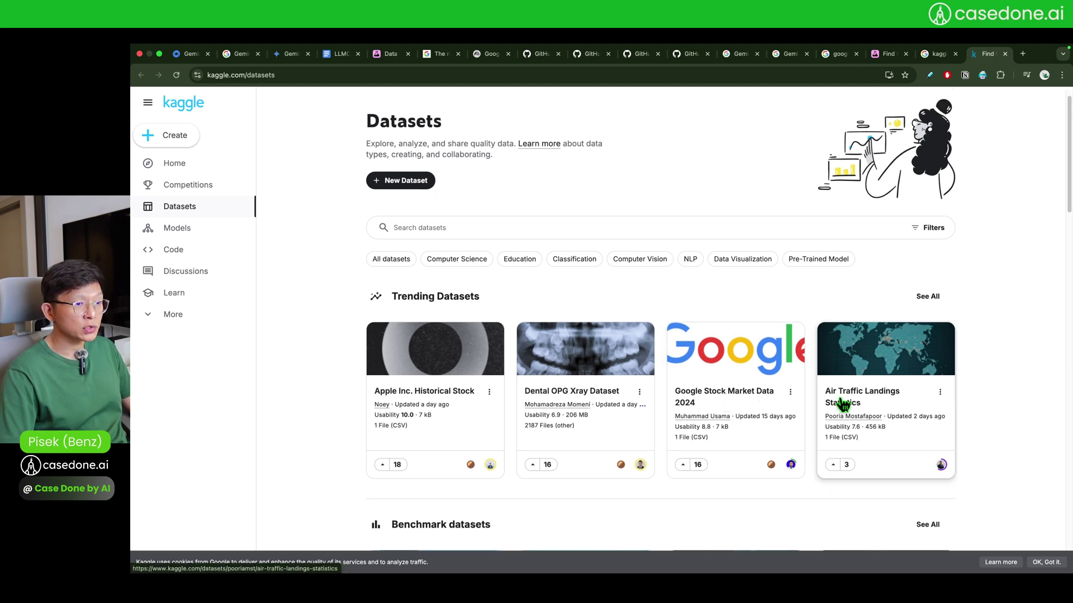
click(733, 398)
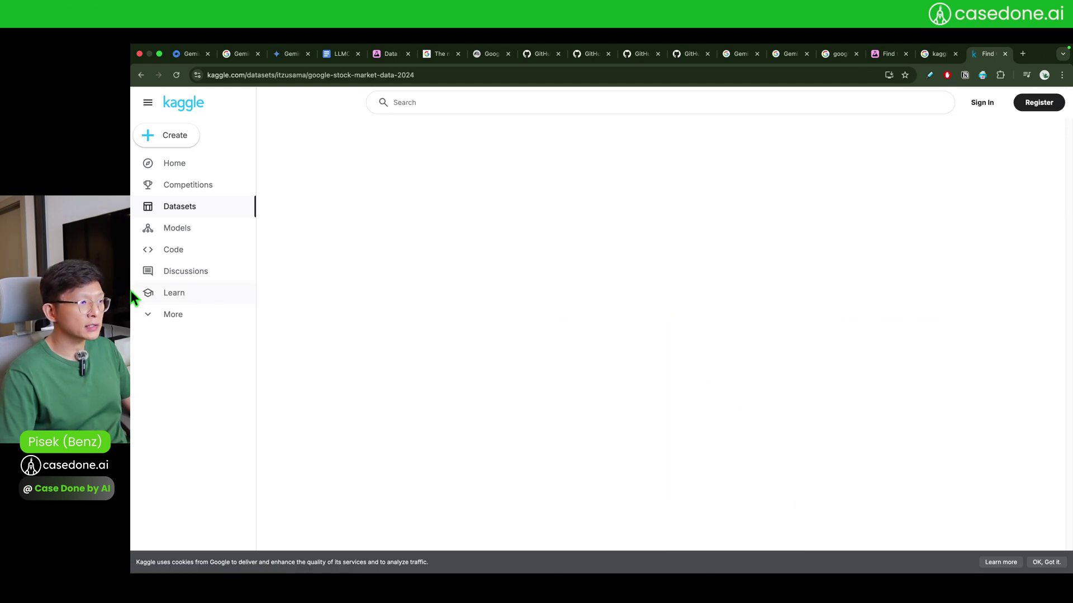
scroll(306, 352, down, 6)
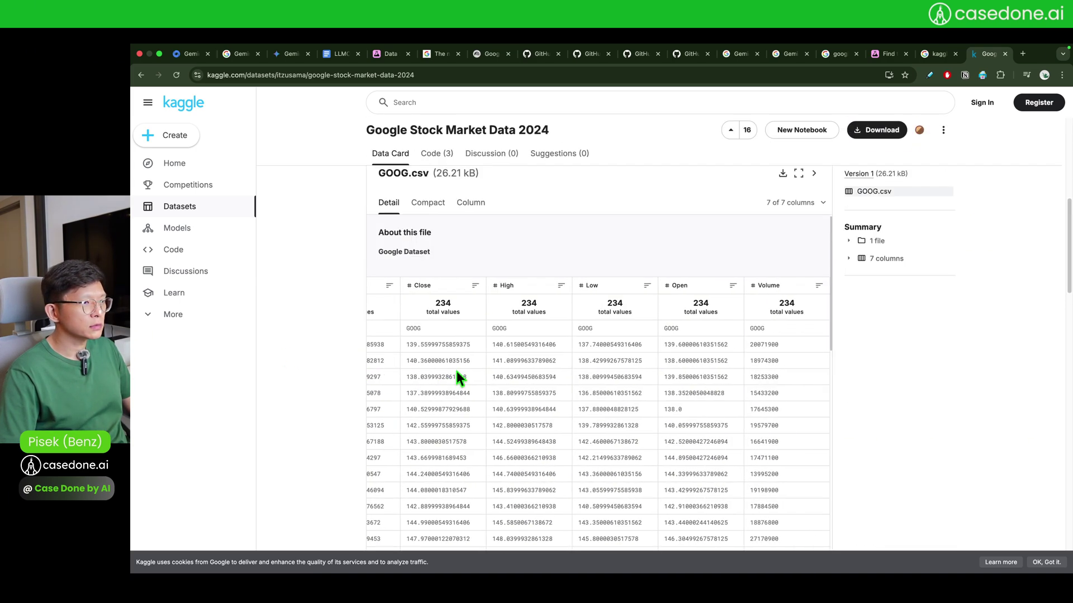
scroll(458, 369, down, 3)
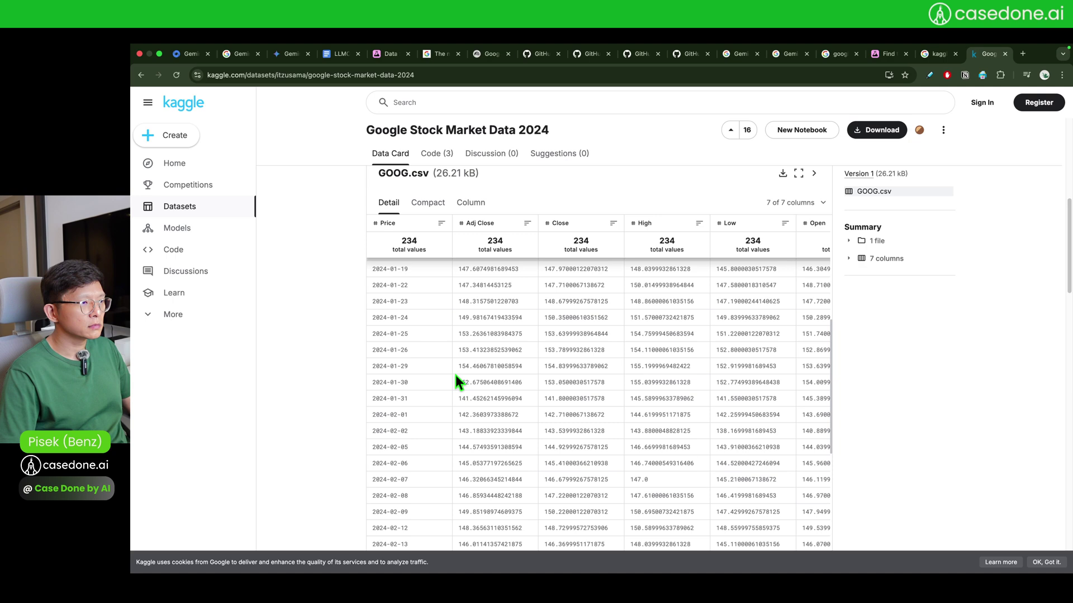
scroll(455, 371, up, 3)
scroll(453, 375, up, 3)
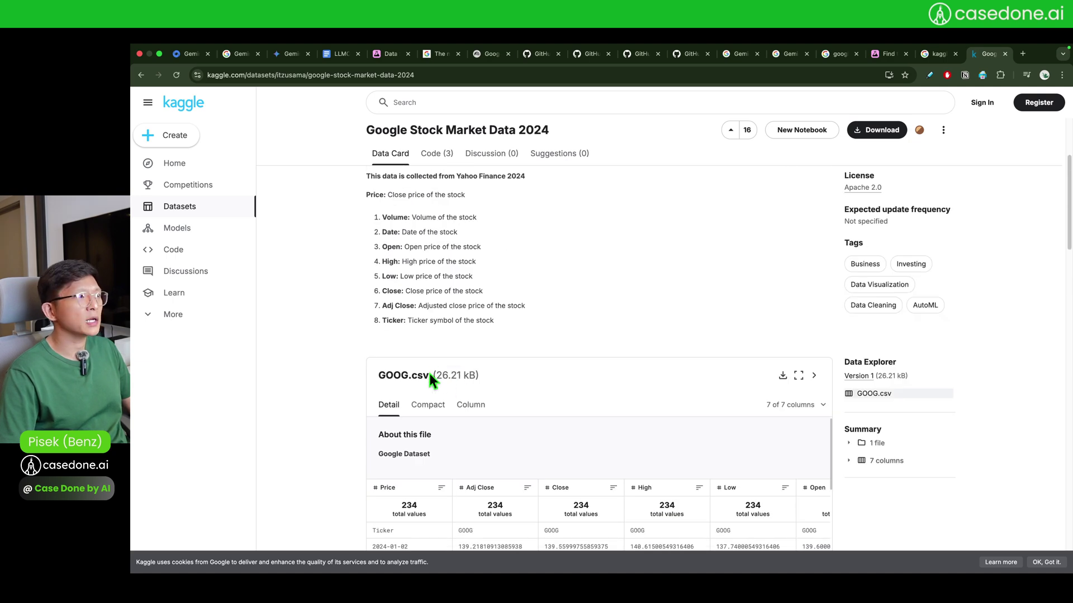
key(super+bracketleft)
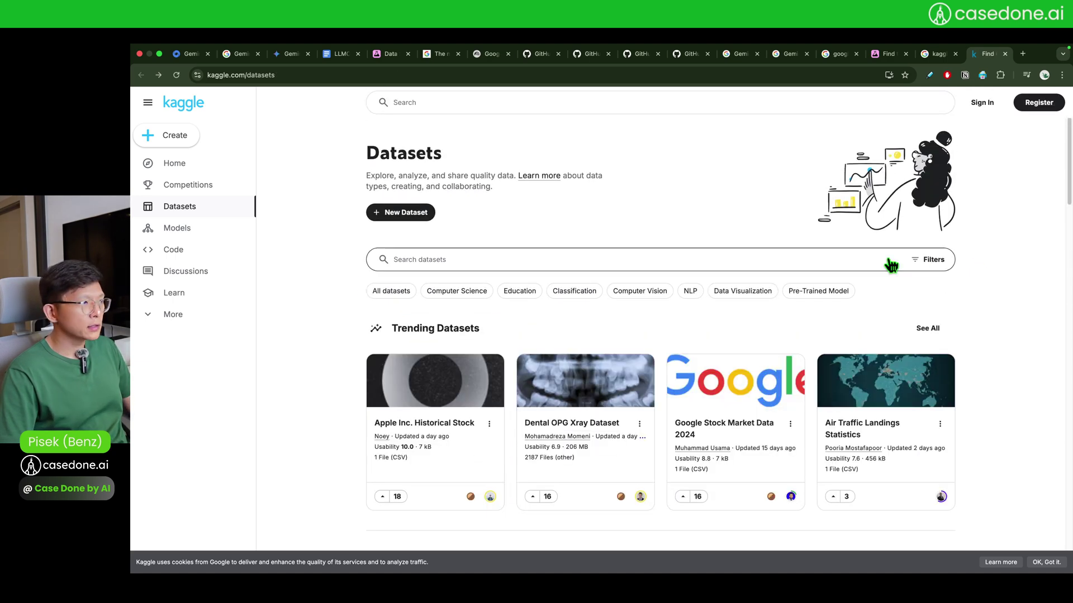
Open the trending dataset Air Traffic Landings Statistics, read its summary and file details, and return to the datasets list.
scroll(258, 296, down, 2)
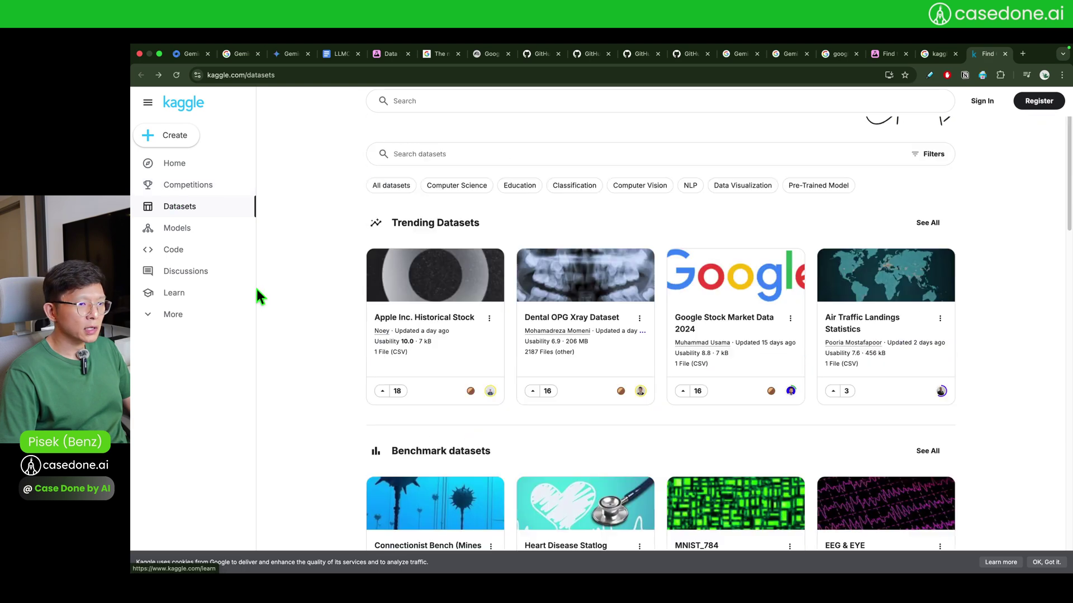
click(905, 286)
scroll(524, 312, down, 3)
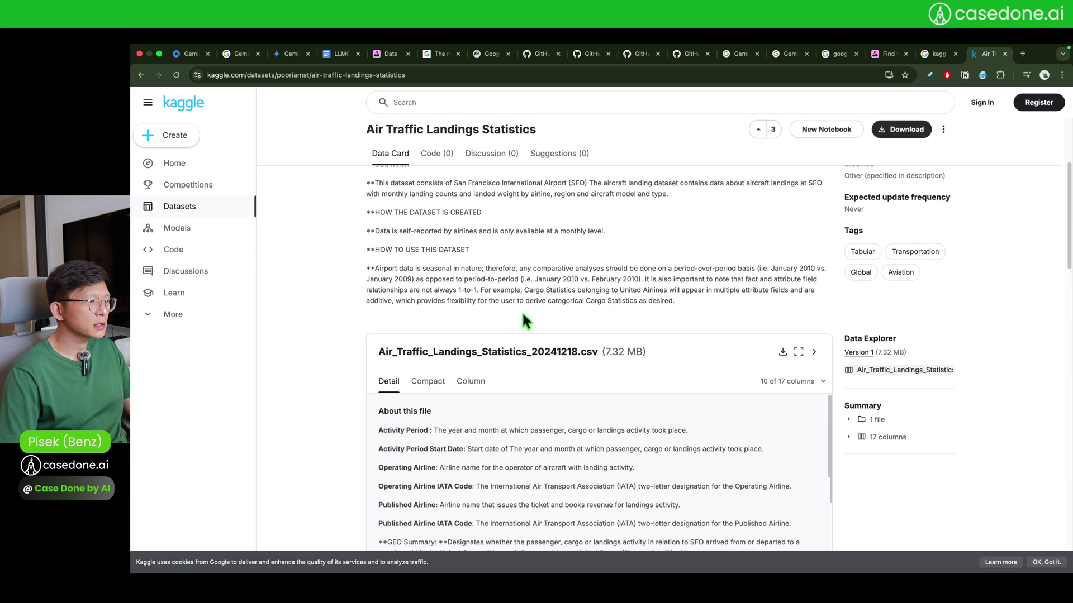
scroll(520, 313, down, 5)
scroll(492, 324, up, 6)
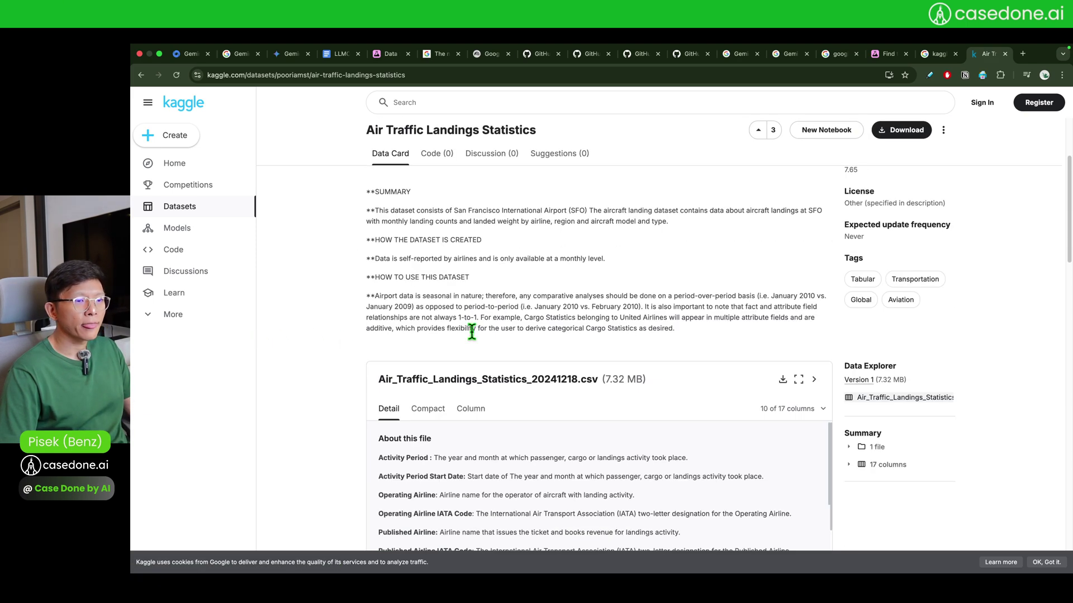
scroll(916, 351, up, 2)
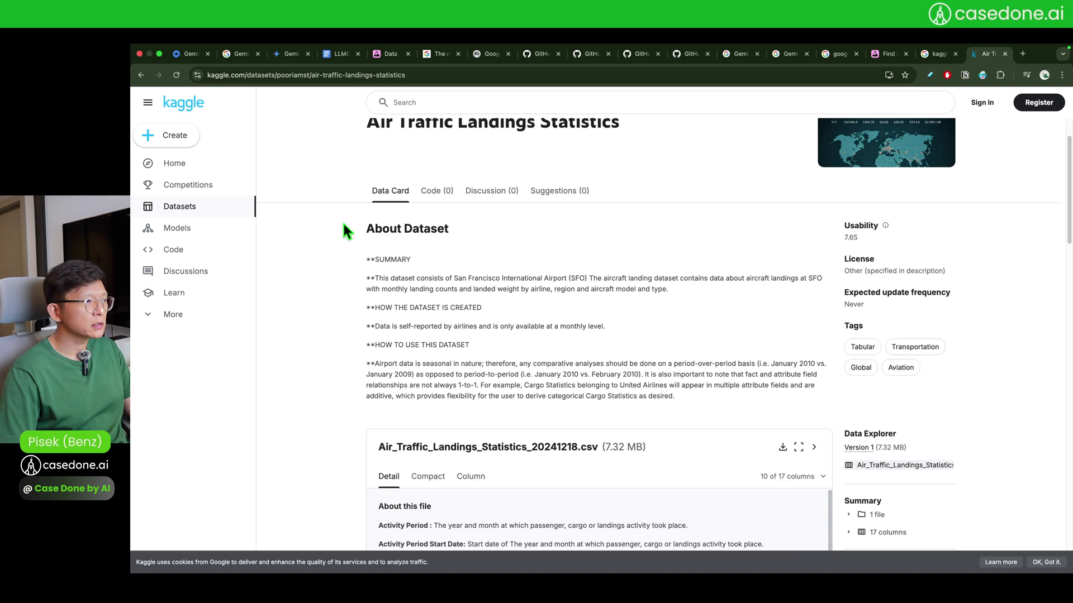
key(super+bracketleft)
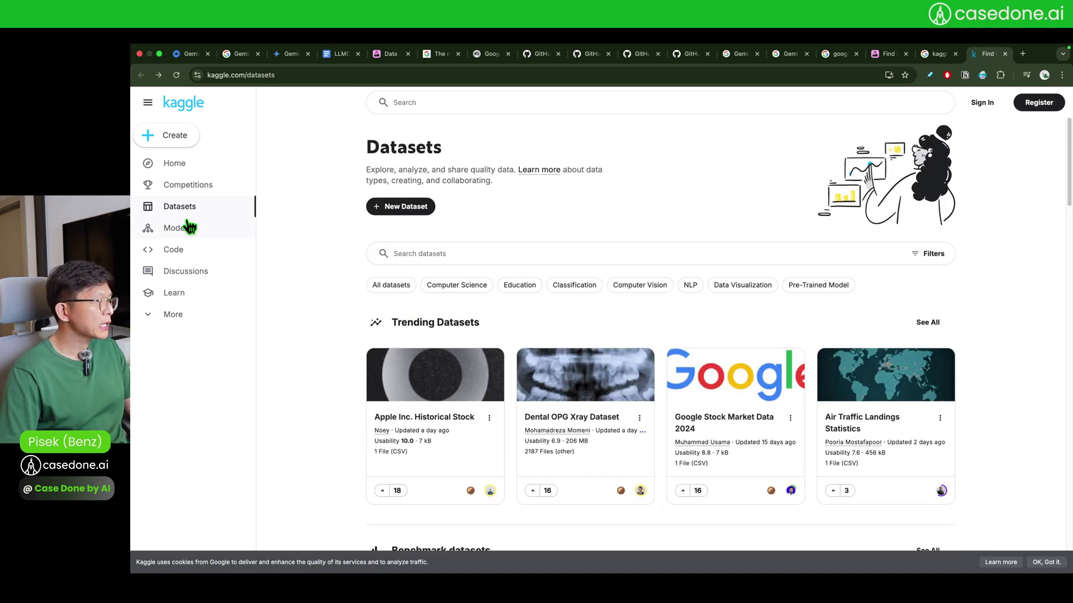
Open Kaggle's Competitions page and look through the Getting Started and Featured competitions.
click(204, 187)
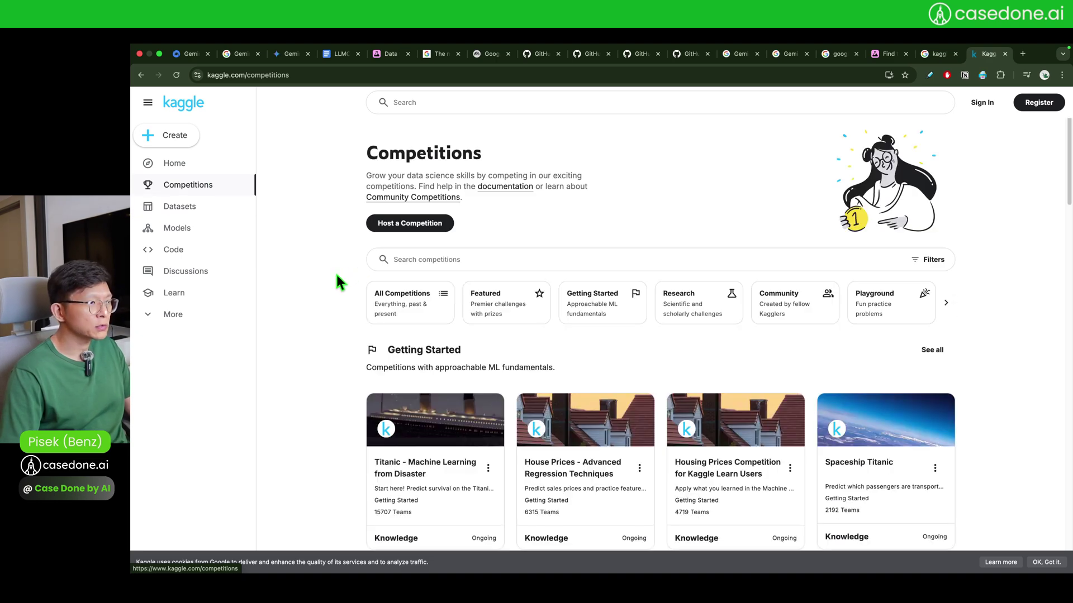
scroll(336, 276, down, 5)
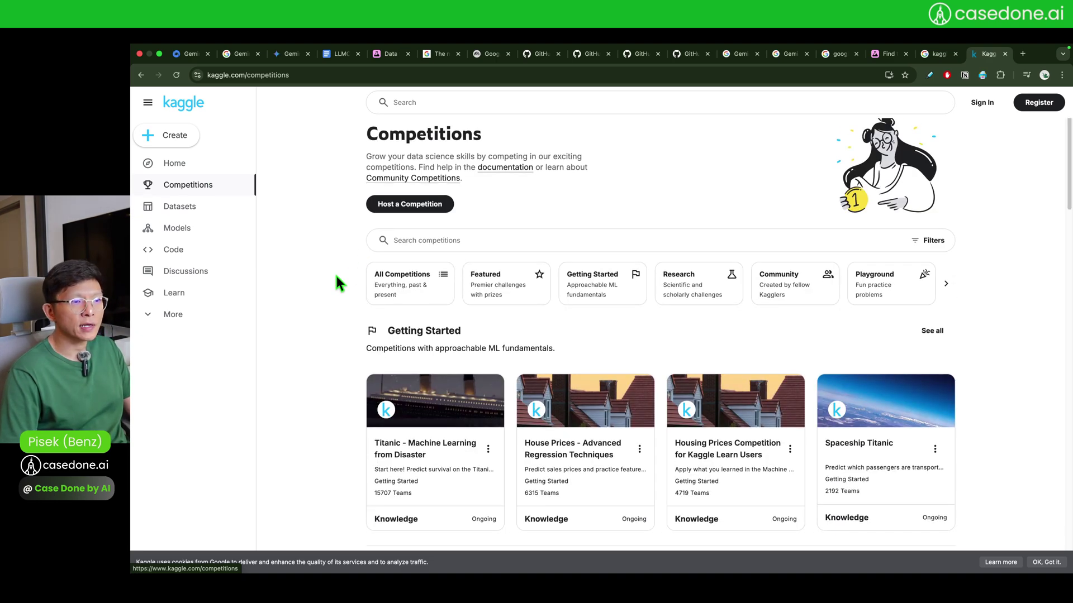
scroll(336, 276, down, 3)
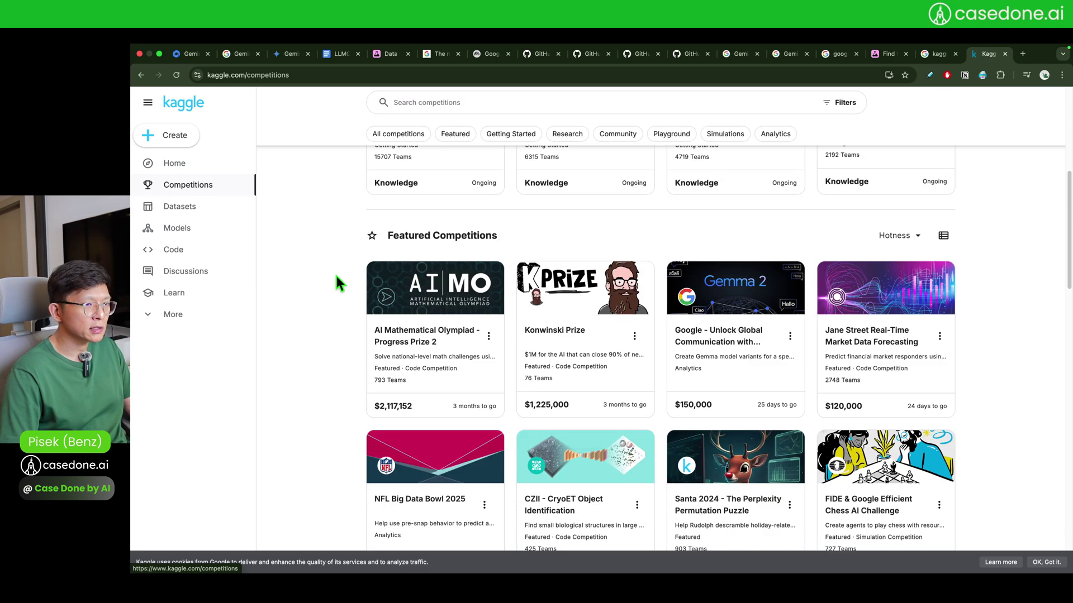
scroll(335, 273, down, 7)
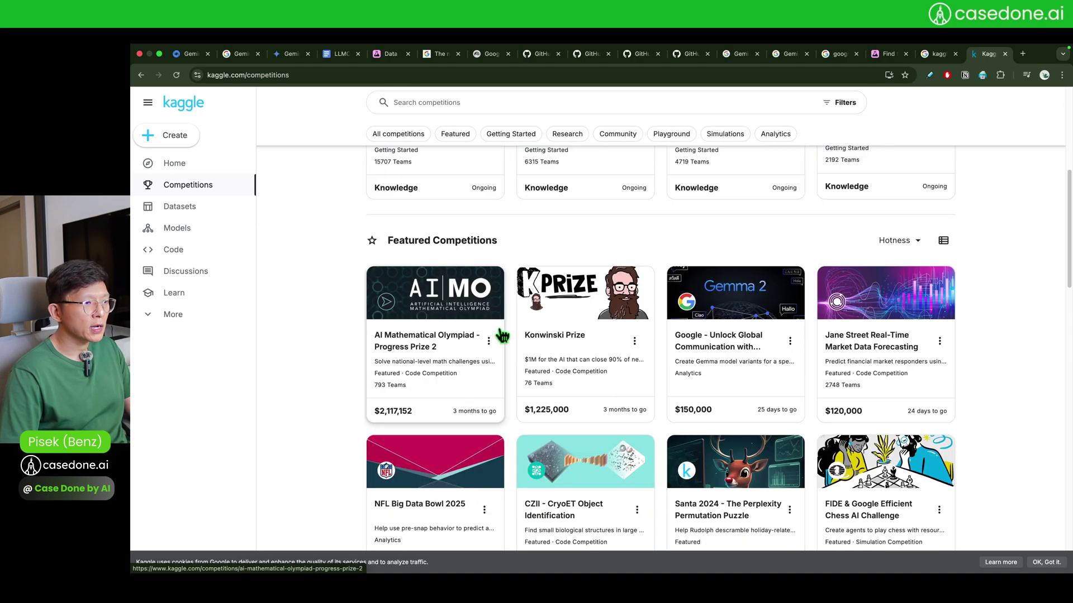
scroll(309, 316, up, 7)
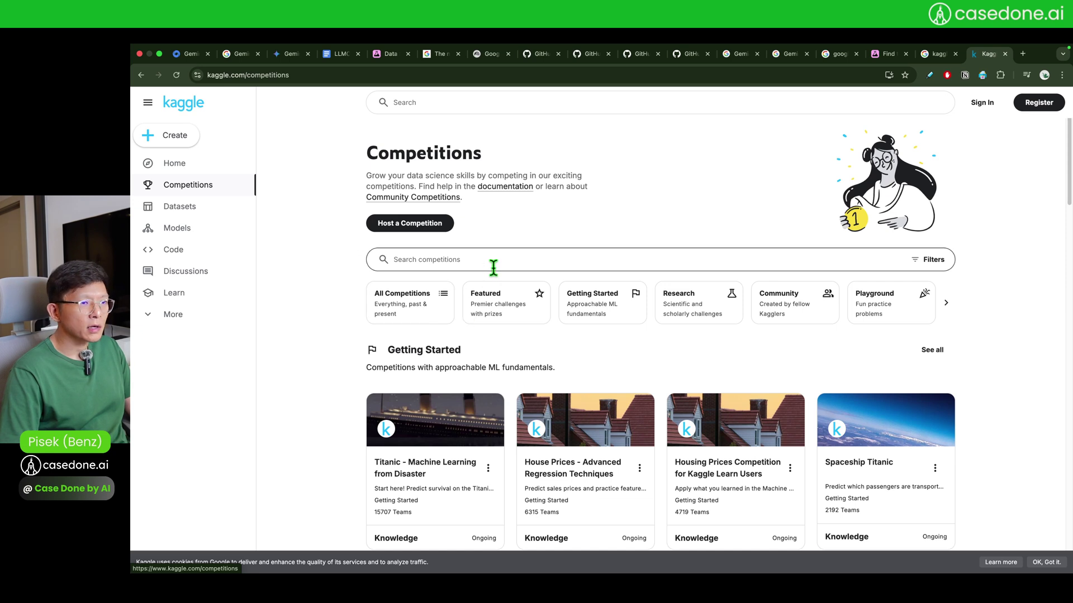
Search the Playground competitions for "titanic" and remove the Playground filter to extend the search to all competitions.
click(910, 310)
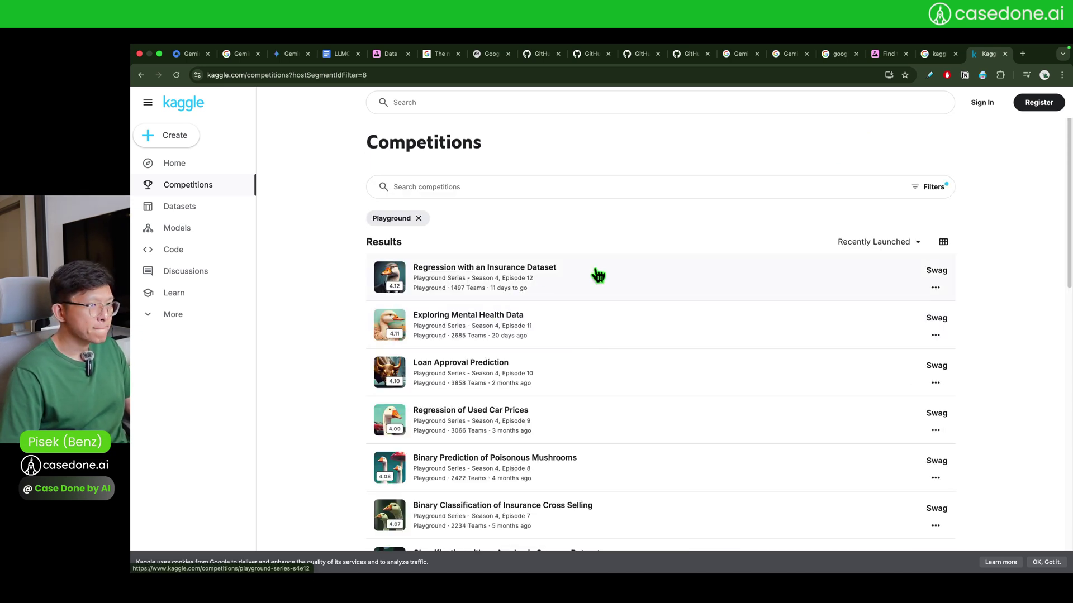
click(572, 186)
text(ti)
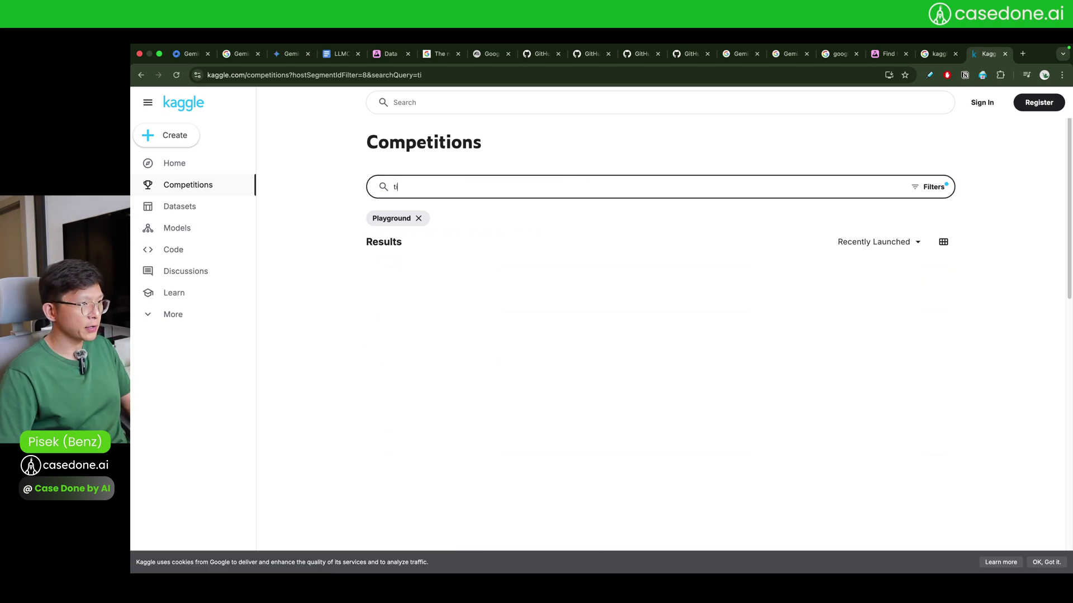
text(tanic)
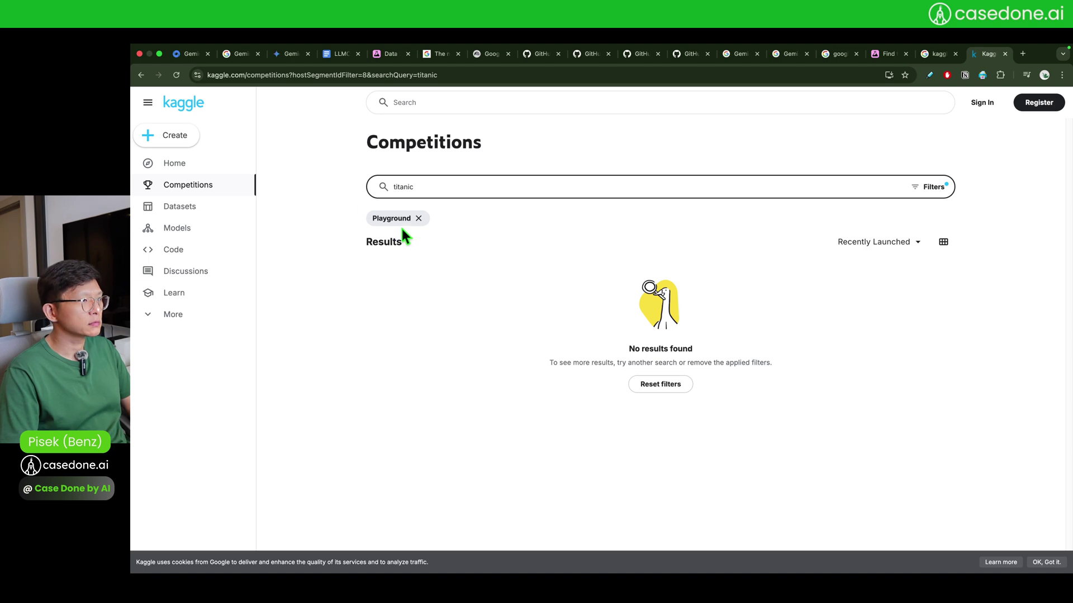
click(417, 218)
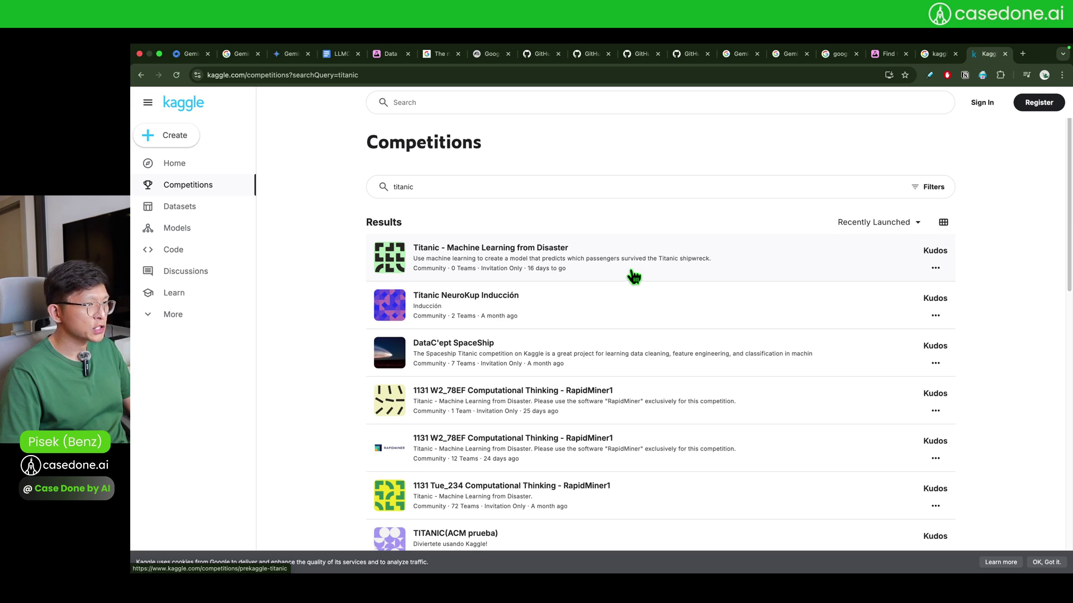
Open the community competition "Titanic - Machine Learning from Disaster" and skim its overview and description.
click(633, 277)
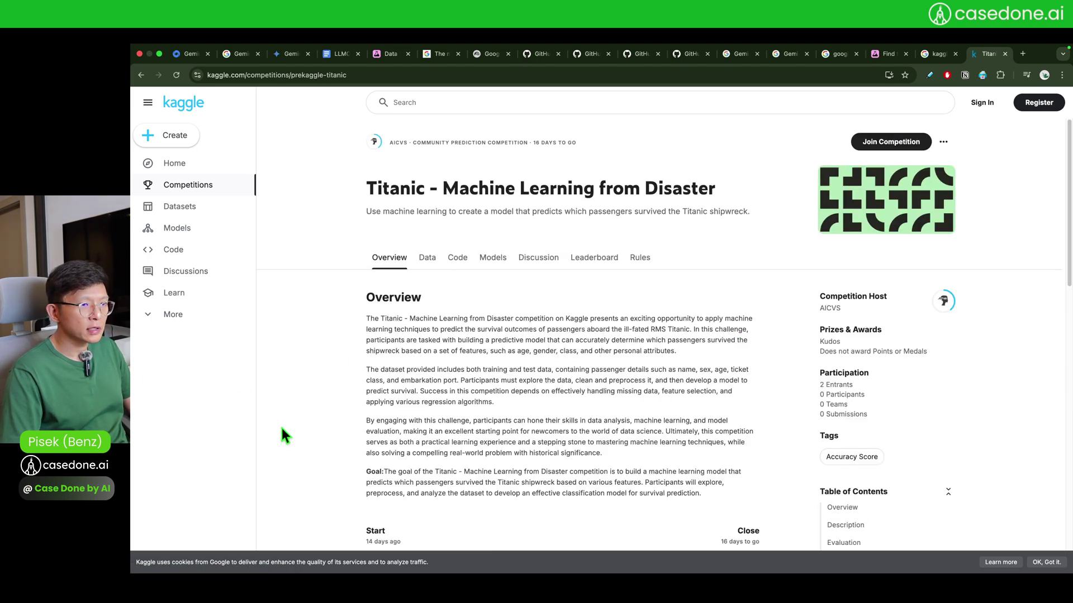
scroll(282, 435, down, 6)
scroll(285, 435, up, 4)
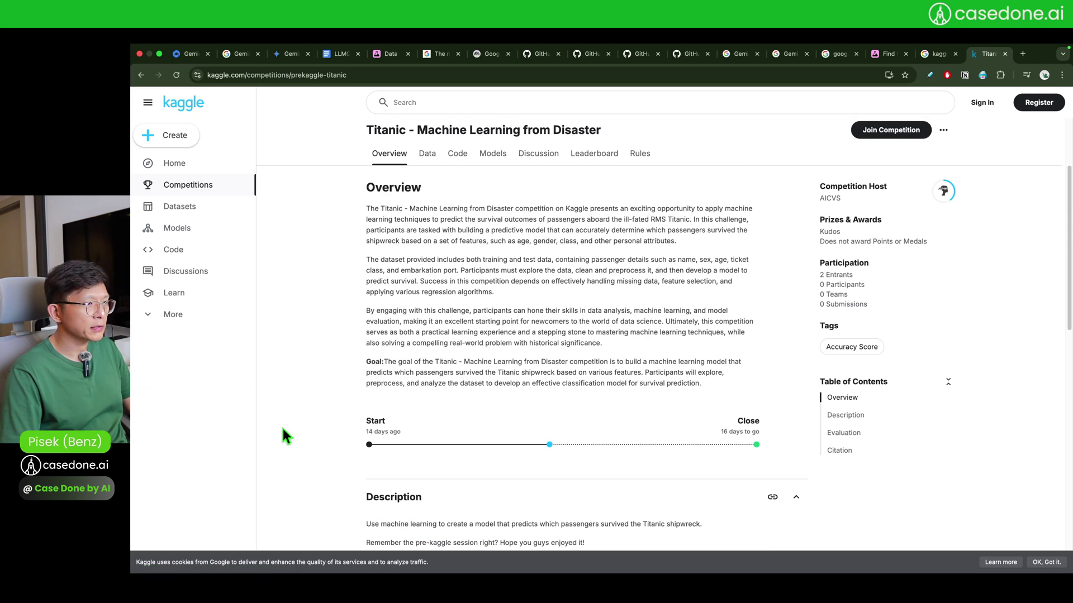
Read the Titanic competition's Description and Evaluation sections, including the submission file format.
scroll(282, 426, down, 10)
scroll(283, 426, up, 3)
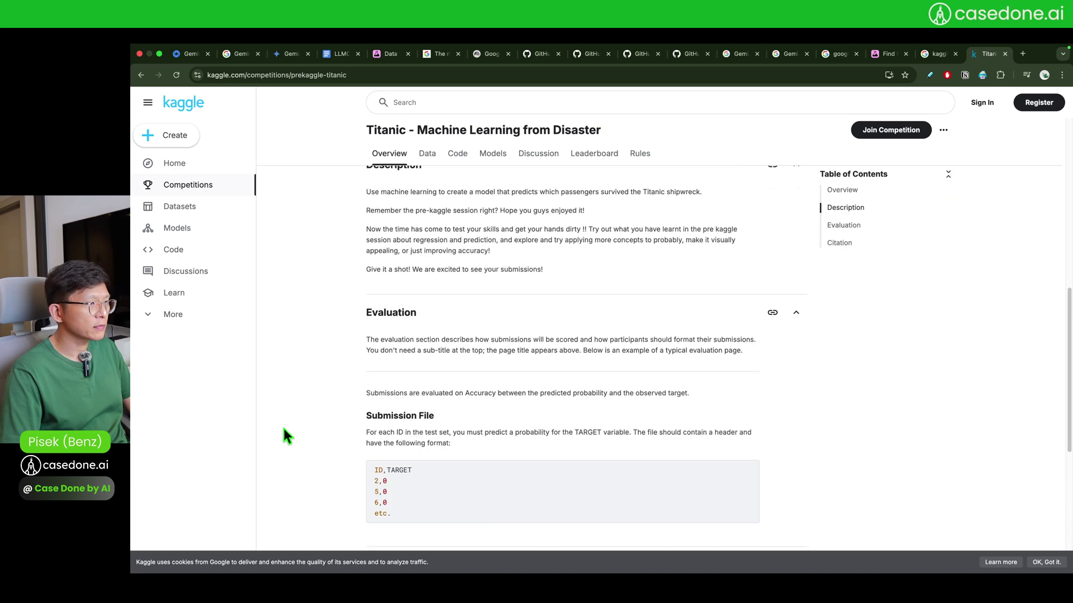
scroll(283, 426, up, 7)
Open the competition's Data page and read the dataset files, the variable notes and the sibsp/parch definitions.
click(427, 188)
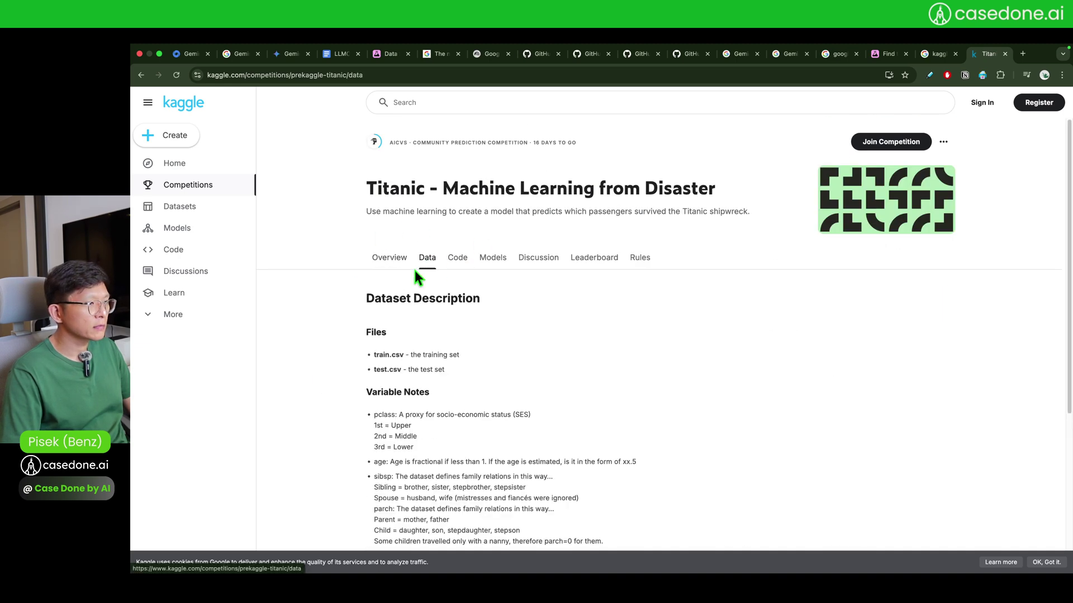
scroll(350, 306, down, 5)
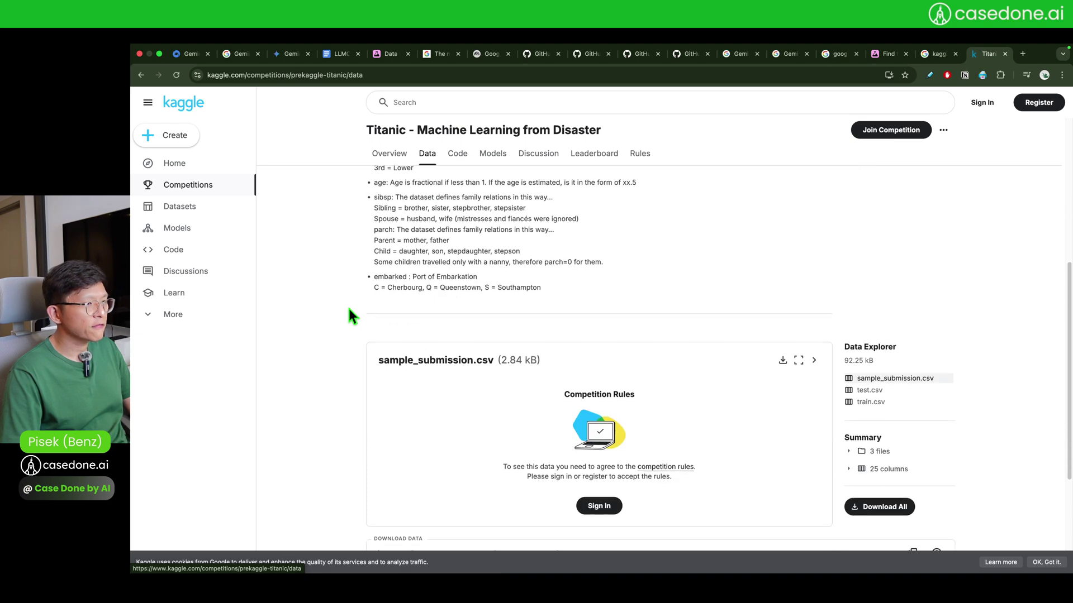
scroll(349, 311, down, 4)
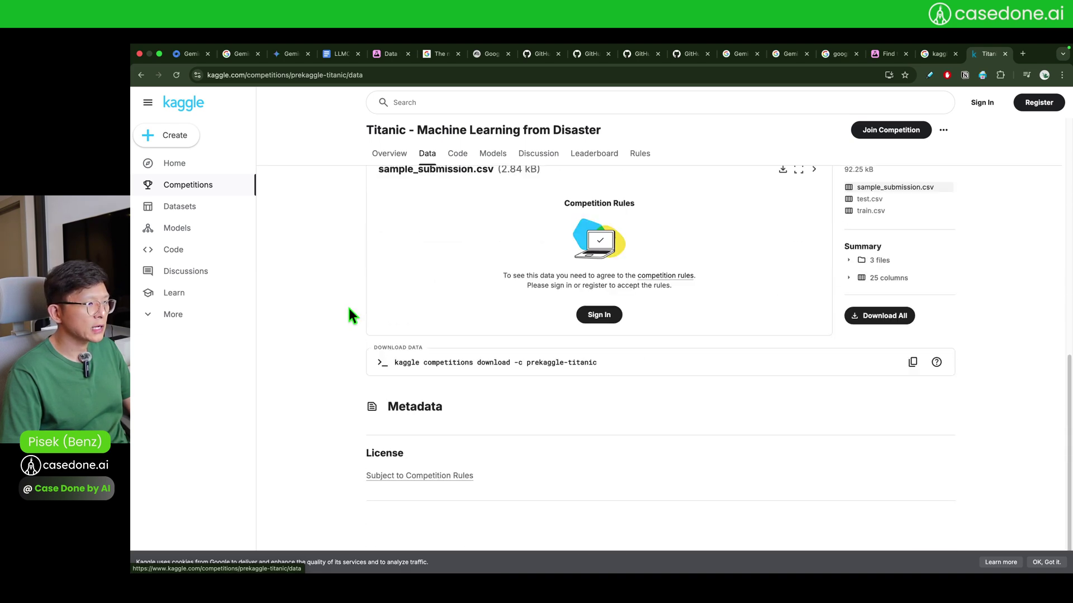
scroll(547, 310, up, 6)
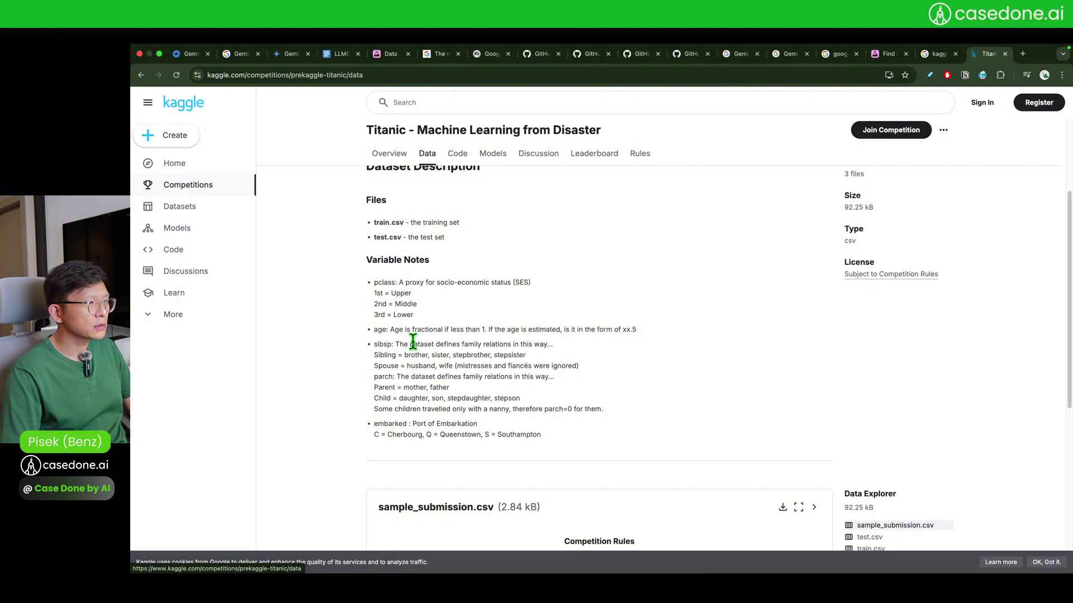
drag(421, 343, 429, 406)
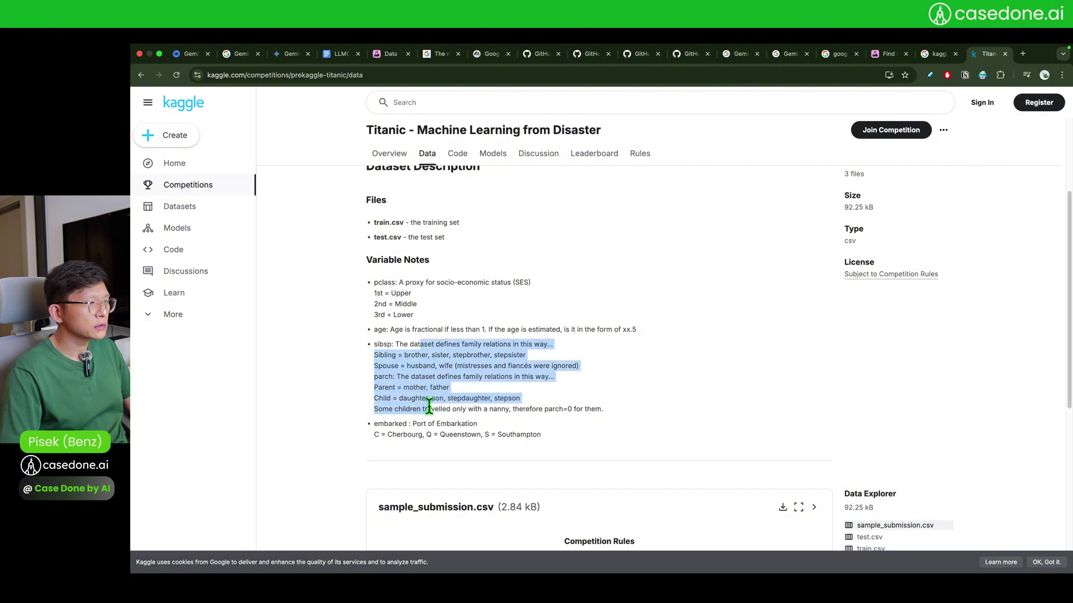
click(595, 333)
Select train.csv in the Data Explorer and sign in to Kaggle with a Google account.
scroll(602, 330, down, 3)
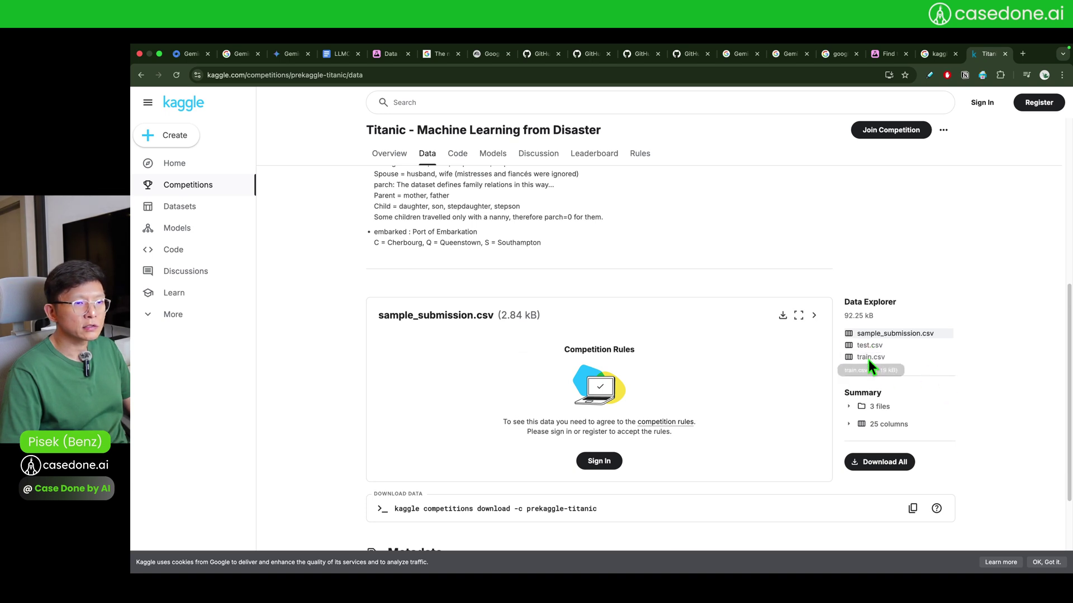
click(868, 359)
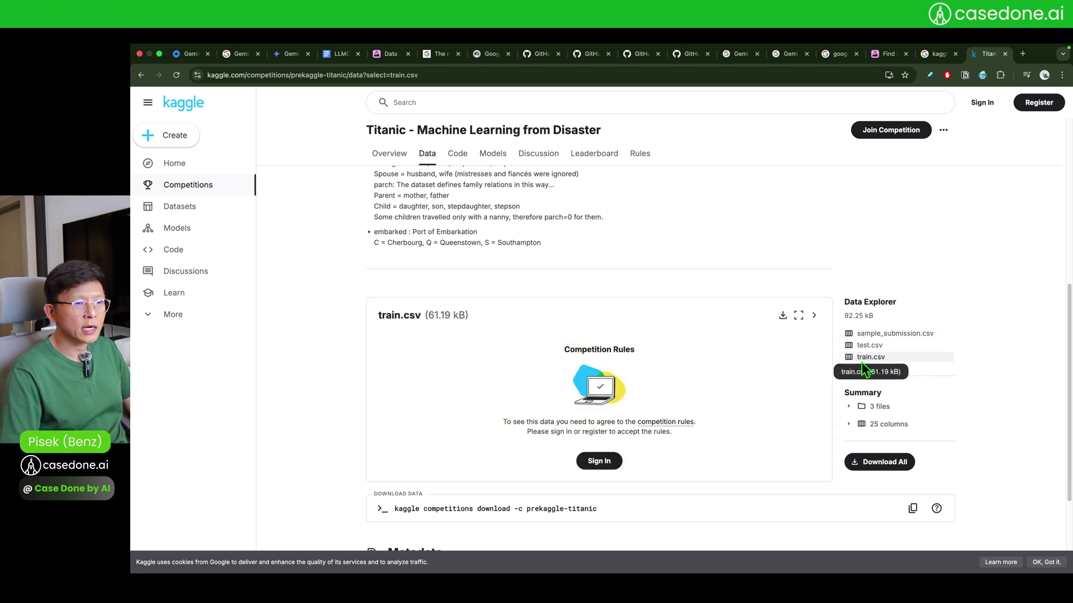
click(609, 459)
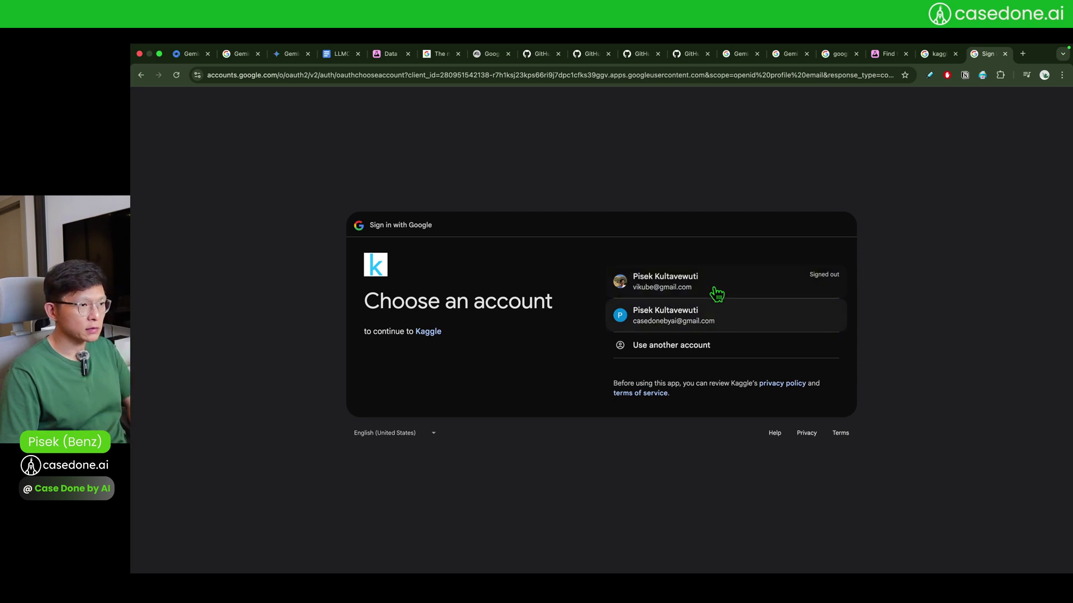
click(715, 290)
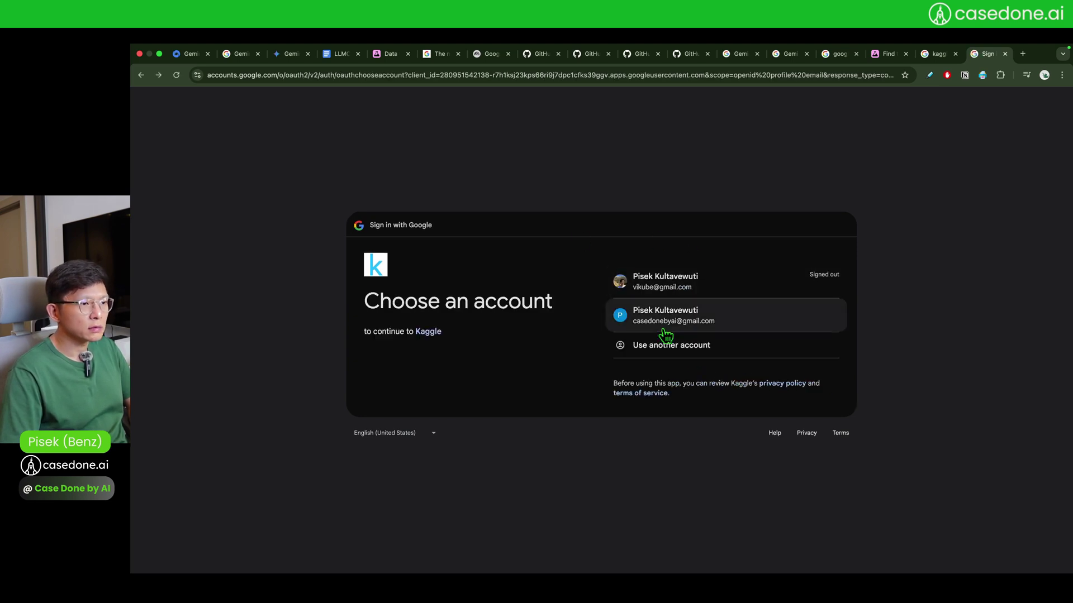
click(662, 326)
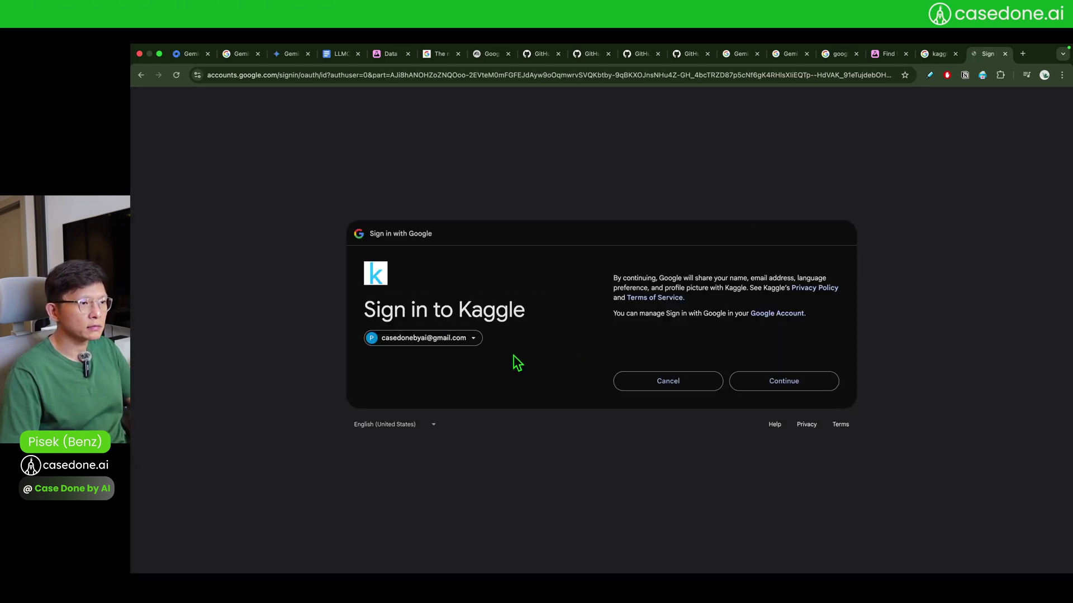
click(775, 385)
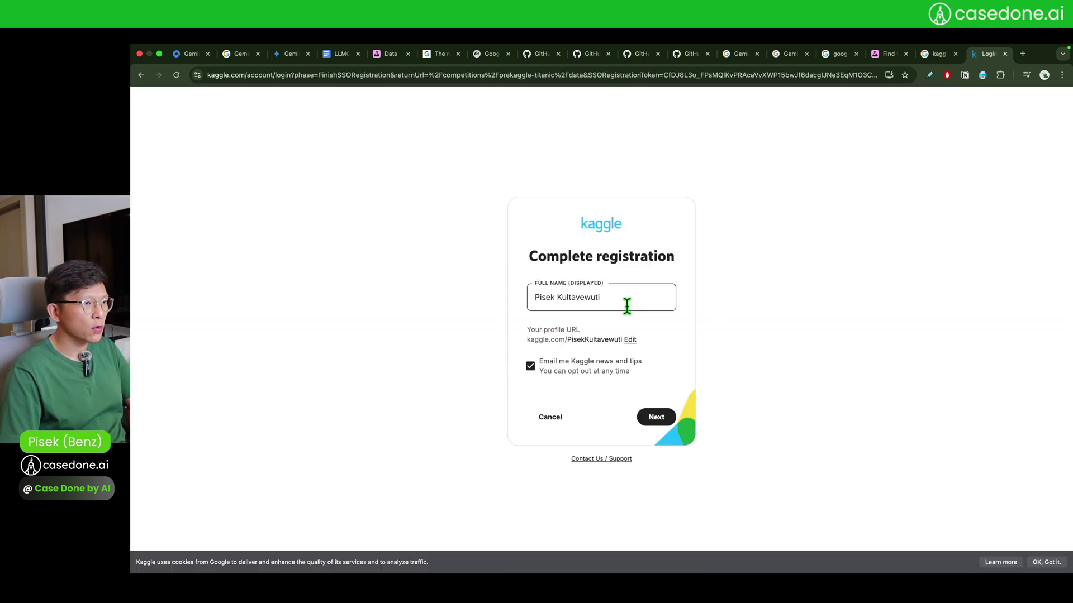
Complete the Kaggle registration with a shortened display name and no news e-mails, accept the privacy terms, and dismiss the Gemma offer.
click(627, 302)
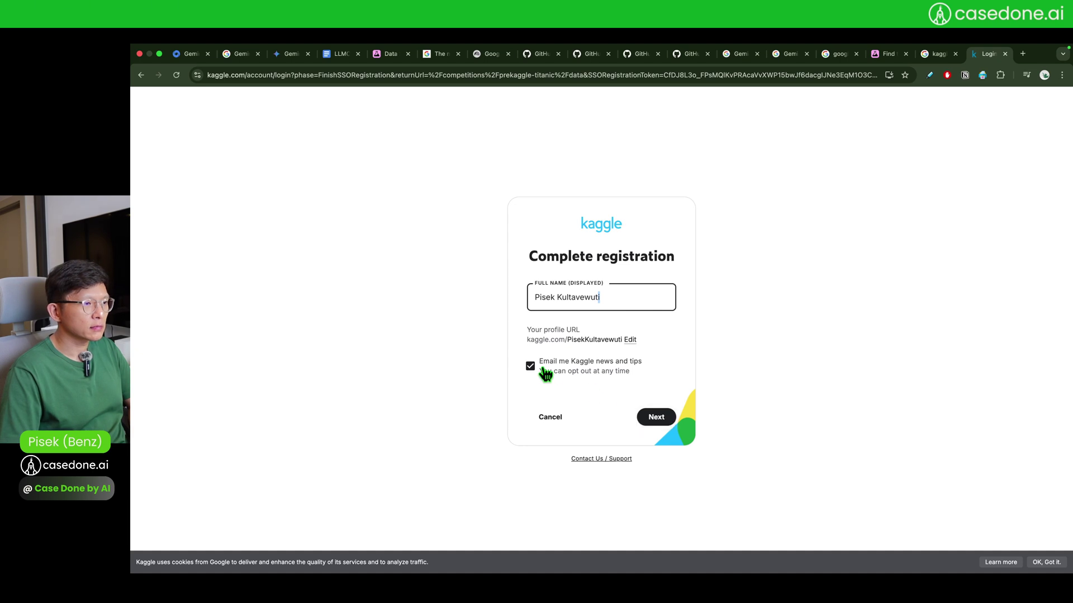
click(531, 366)
drag(602, 298, 526, 299)
text(Pise)
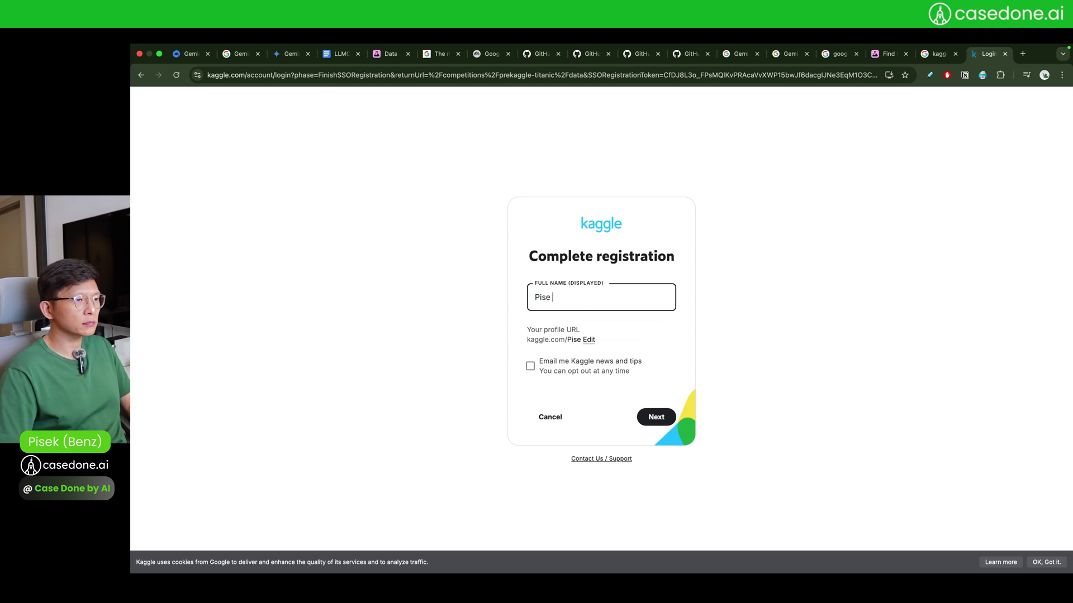
text(k K)
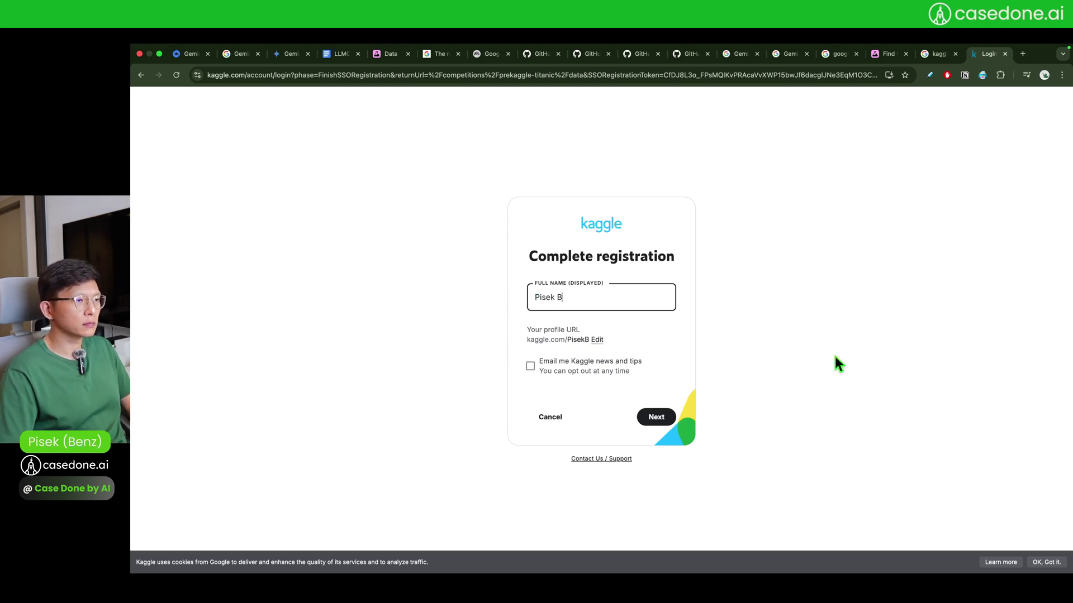
click(653, 425)
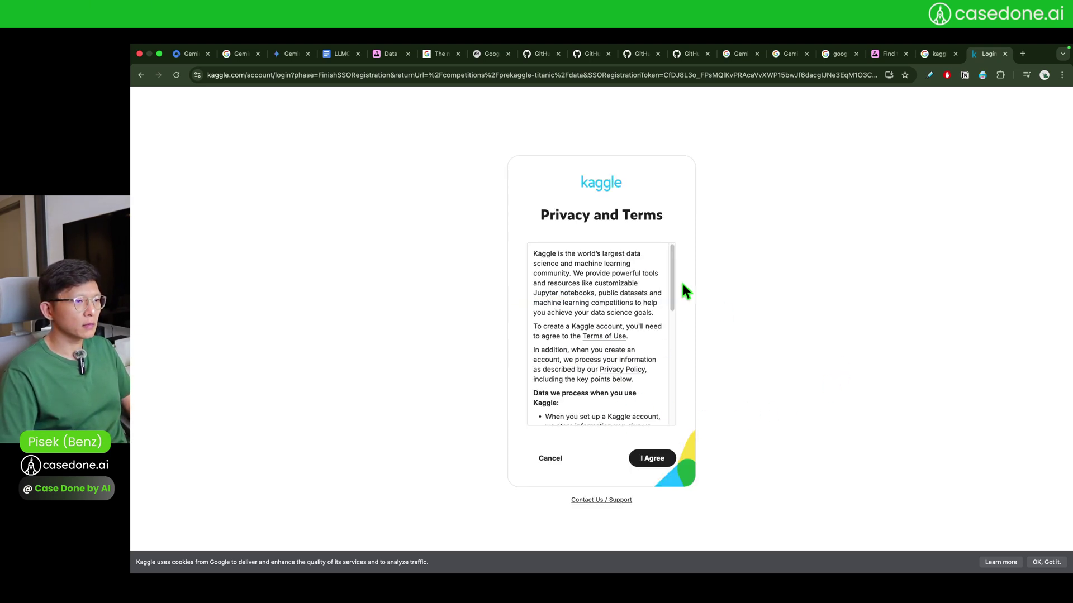
scroll(672, 290, down, 10)
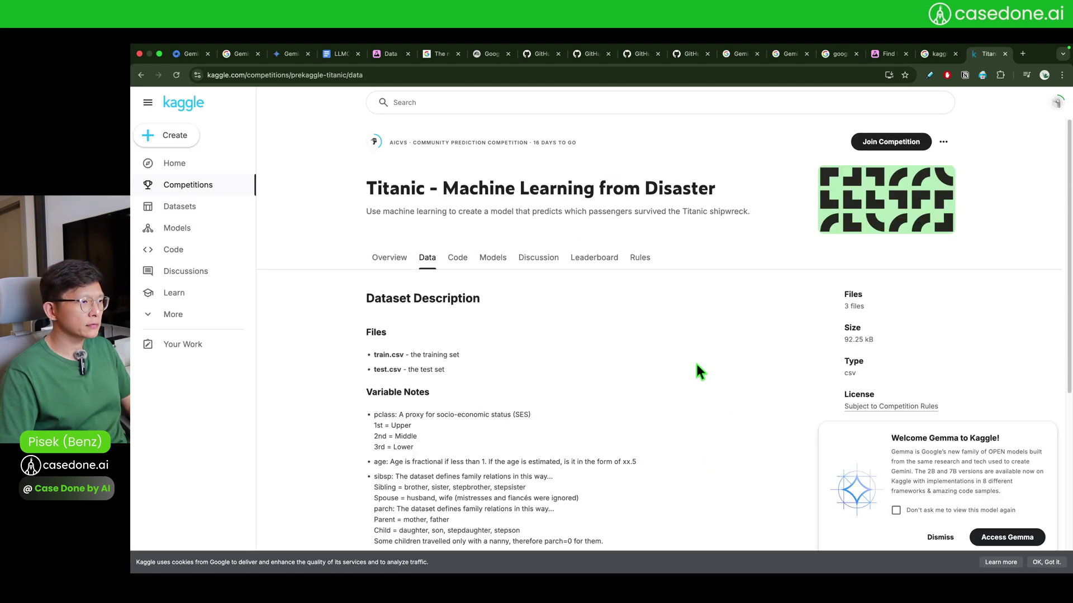
scroll(810, 424, down, 3)
click(940, 539)
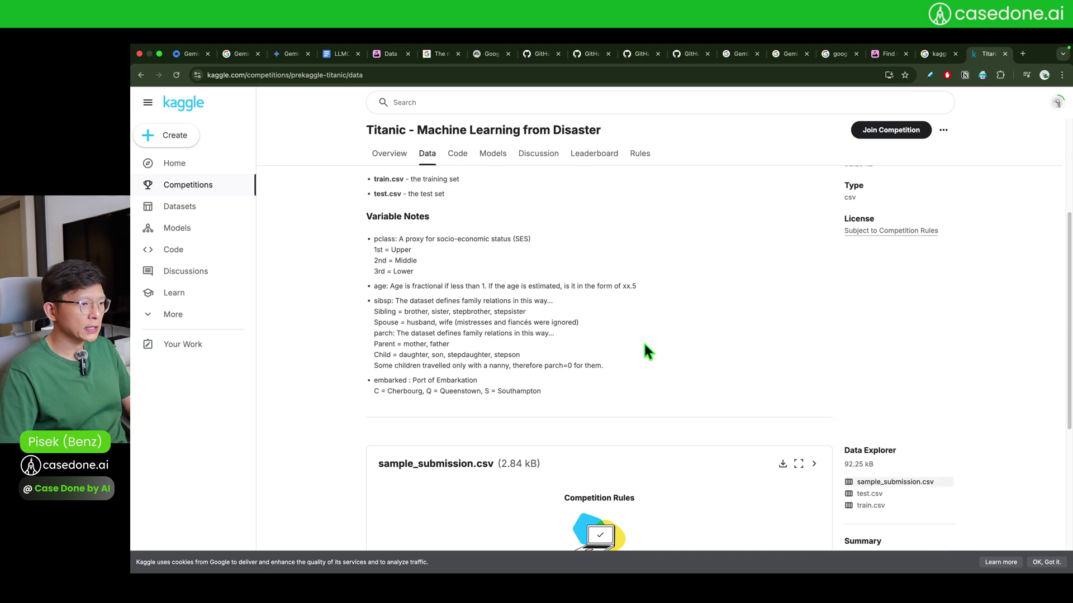
Select train.csv and try to join the Titanic competition by accepting its terms and conditions.
scroll(634, 347, down, 4)
click(875, 291)
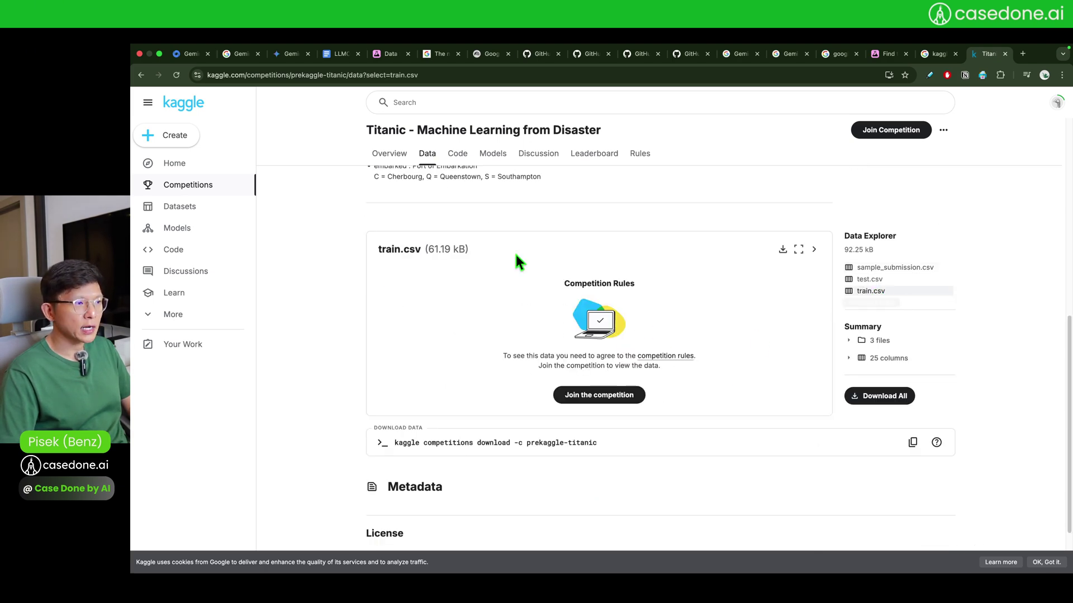
click(618, 394)
drag(756, 246, 749, 461)
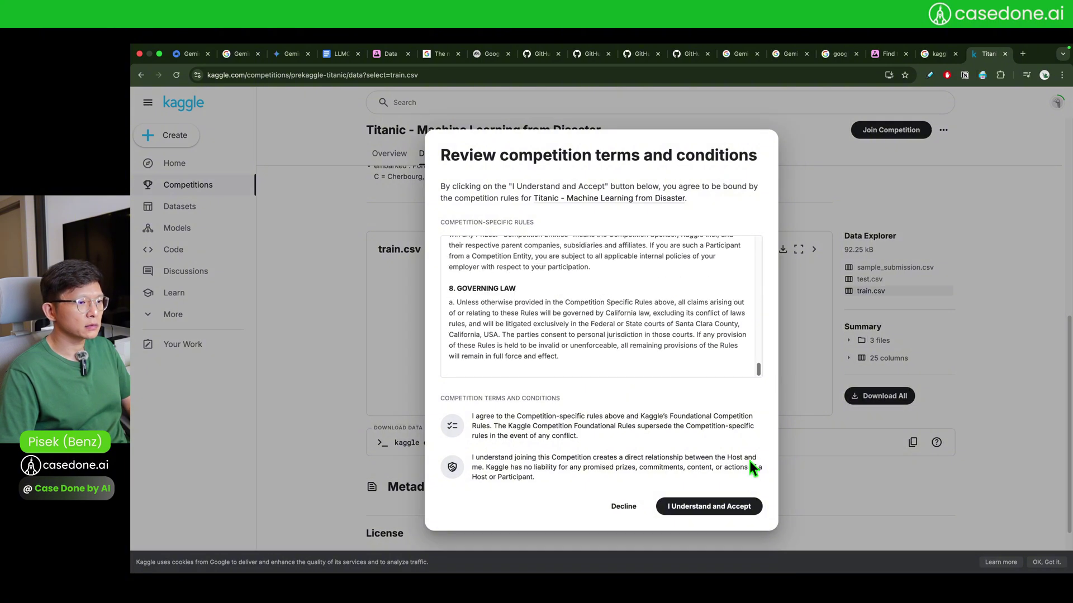
click(692, 509)
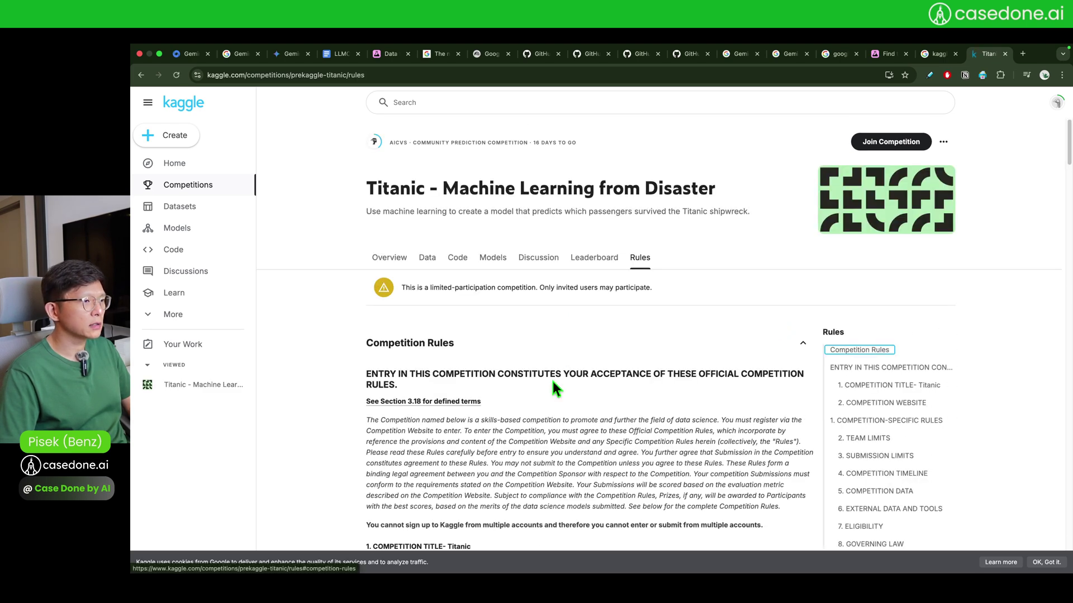
Skim the start of the Competition Rules and return to the competition's Data page.
scroll(552, 370, down, 6)
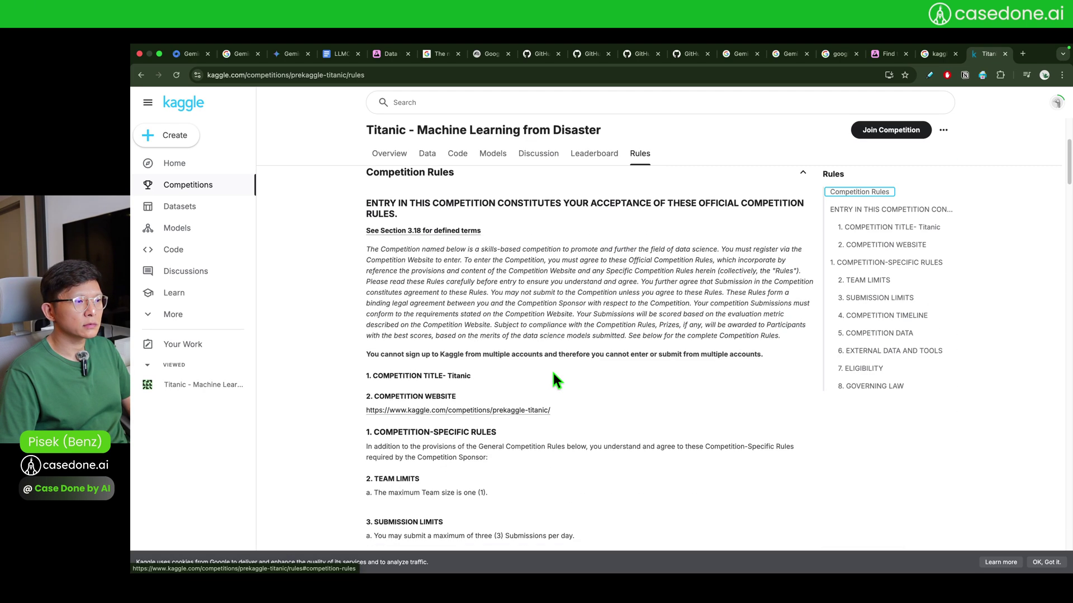
scroll(492, 290, up, 5)
click(425, 194)
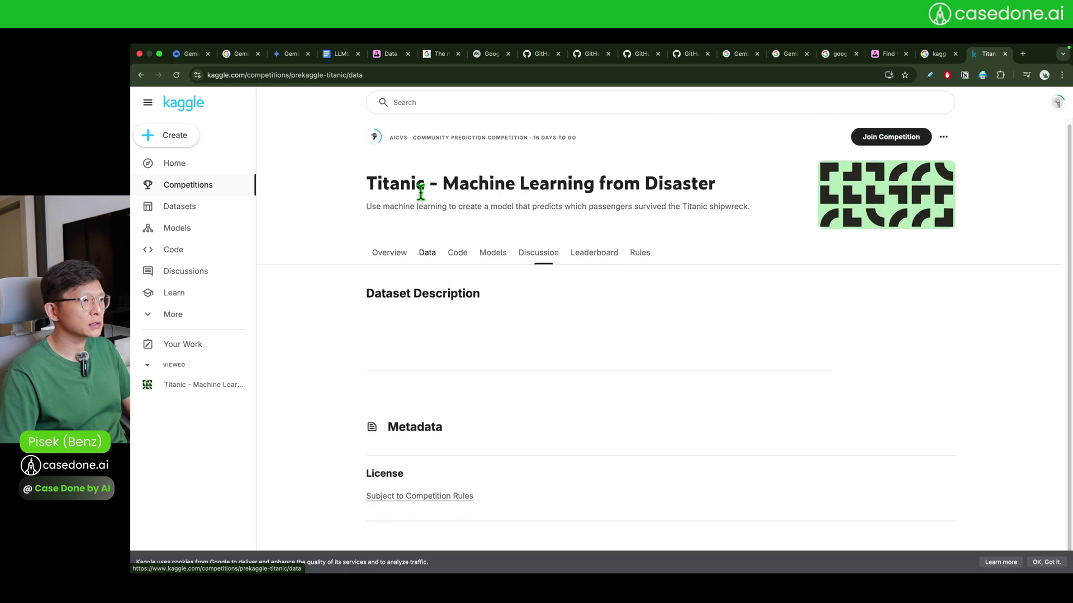
Try to download all the competition's data files and skim through the Competition Rules.
scroll(637, 268, down, 5)
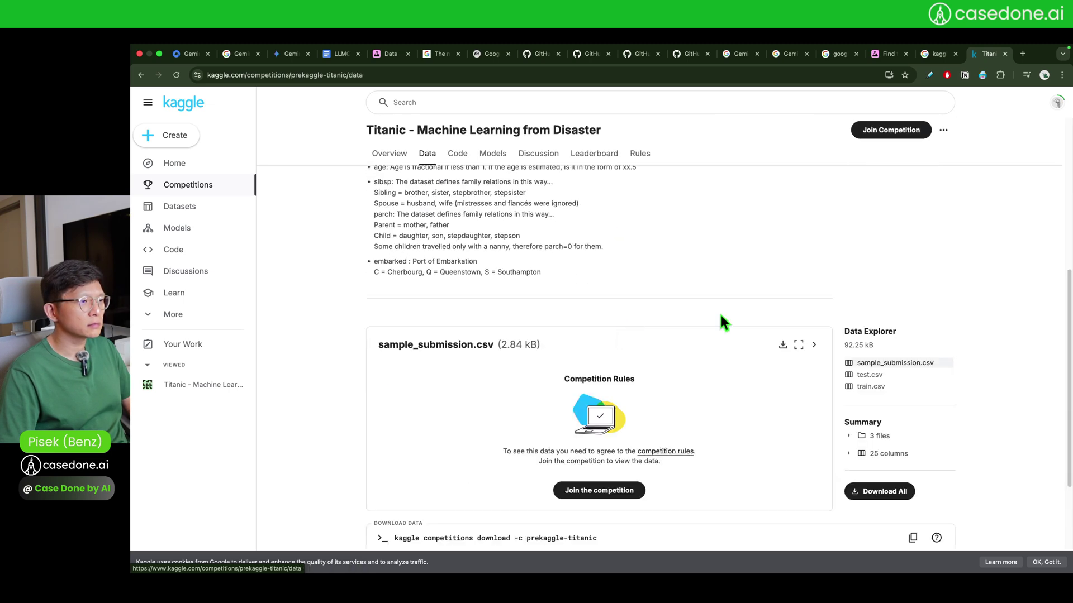
scroll(720, 319, down, 3)
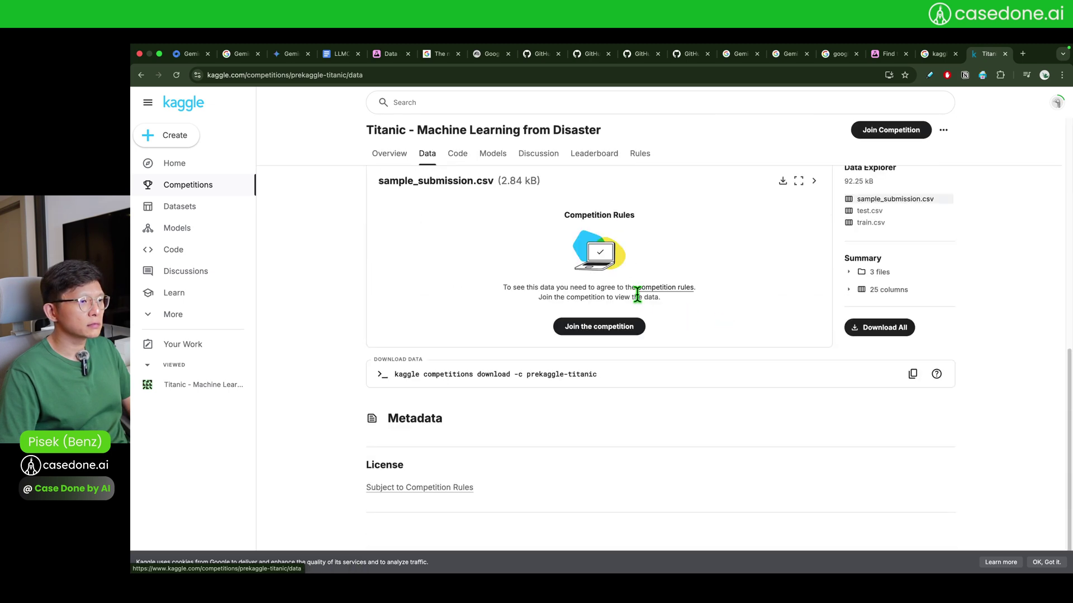
click(880, 333)
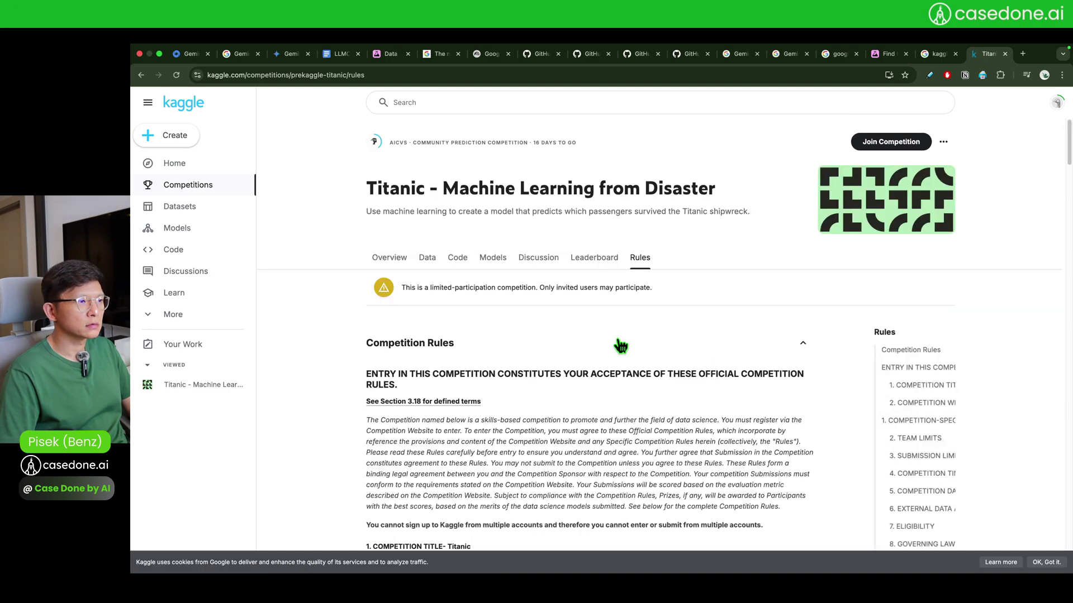
scroll(648, 351, down, 20)
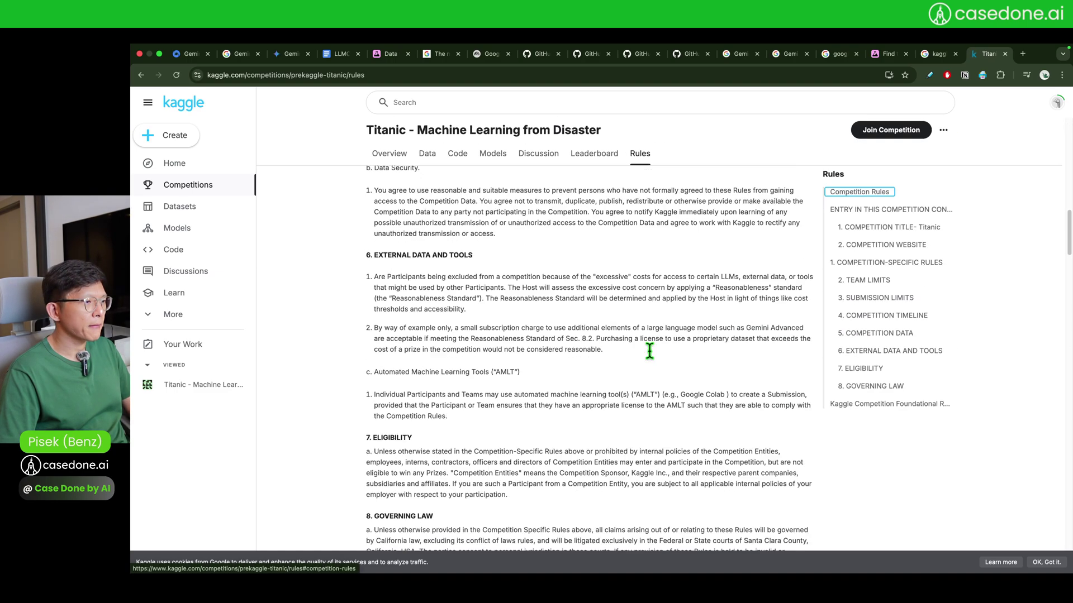
scroll(648, 350, down, 5)
Reopen the Data page, select train.csv again, and retry joining the competition by reviewing and accepting its terms.
click(426, 153)
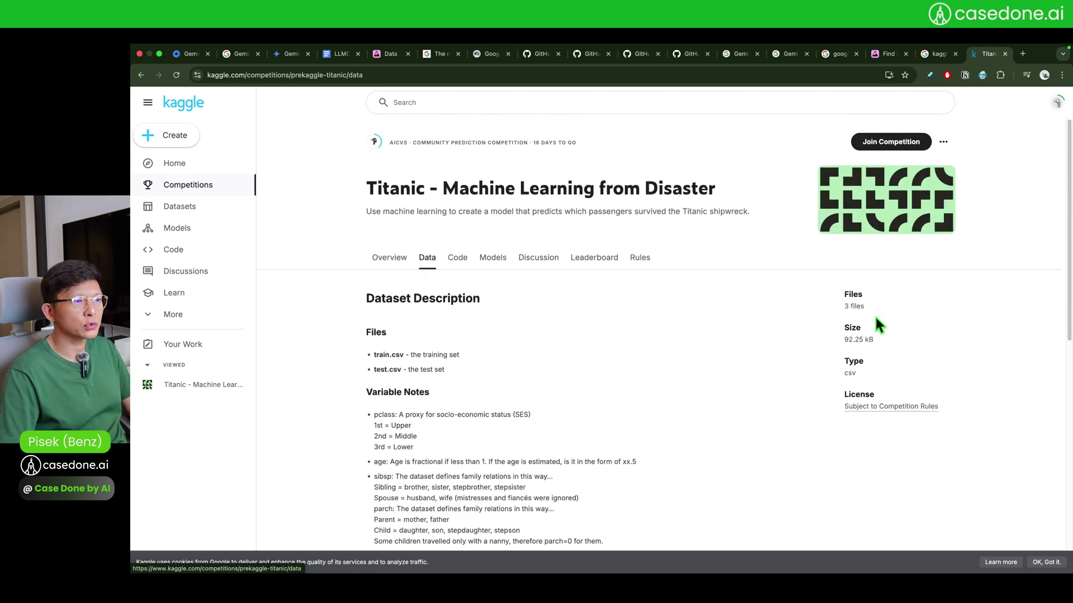
scroll(434, 313, down, 7)
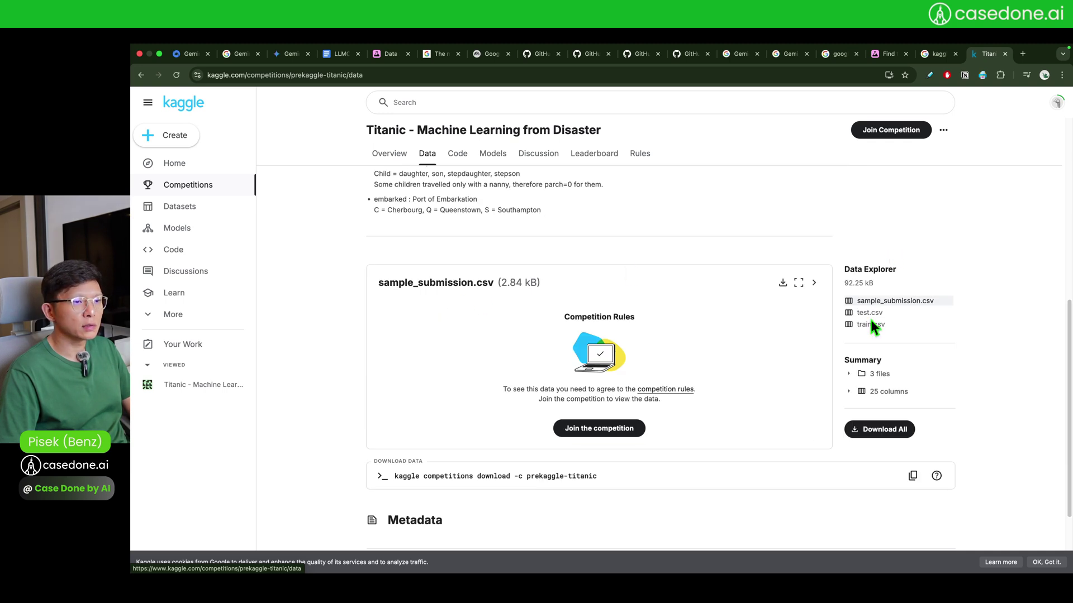
click(870, 325)
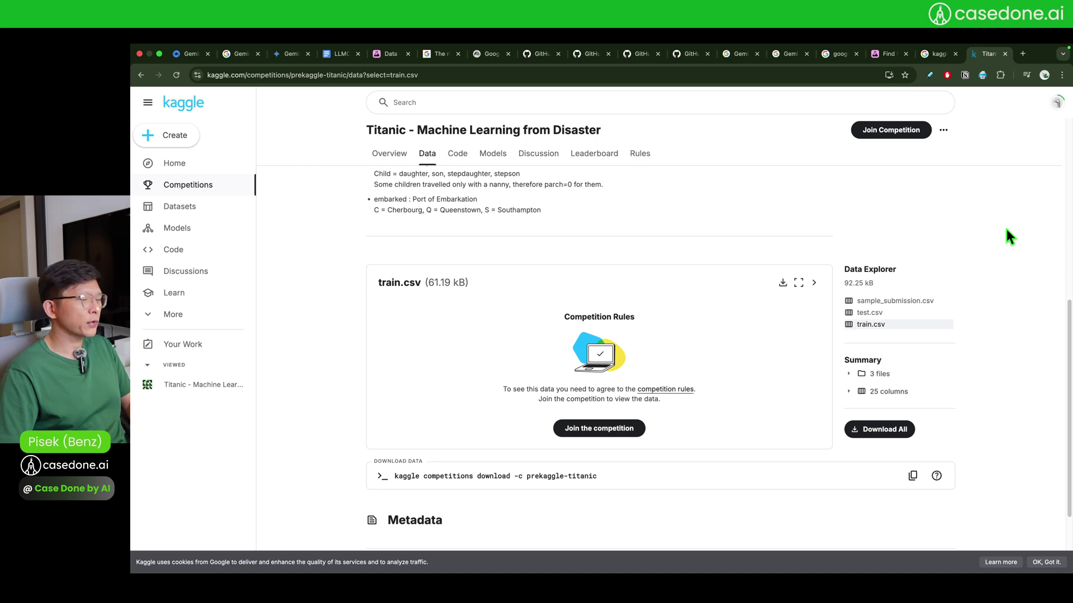
scroll(1005, 227, down, 2)
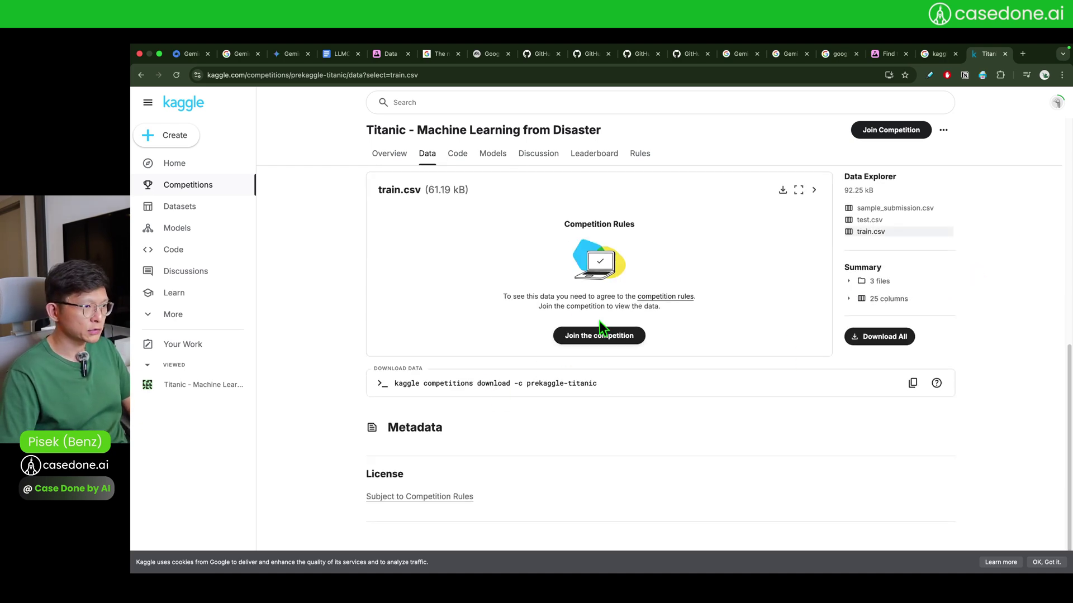
click(584, 336)
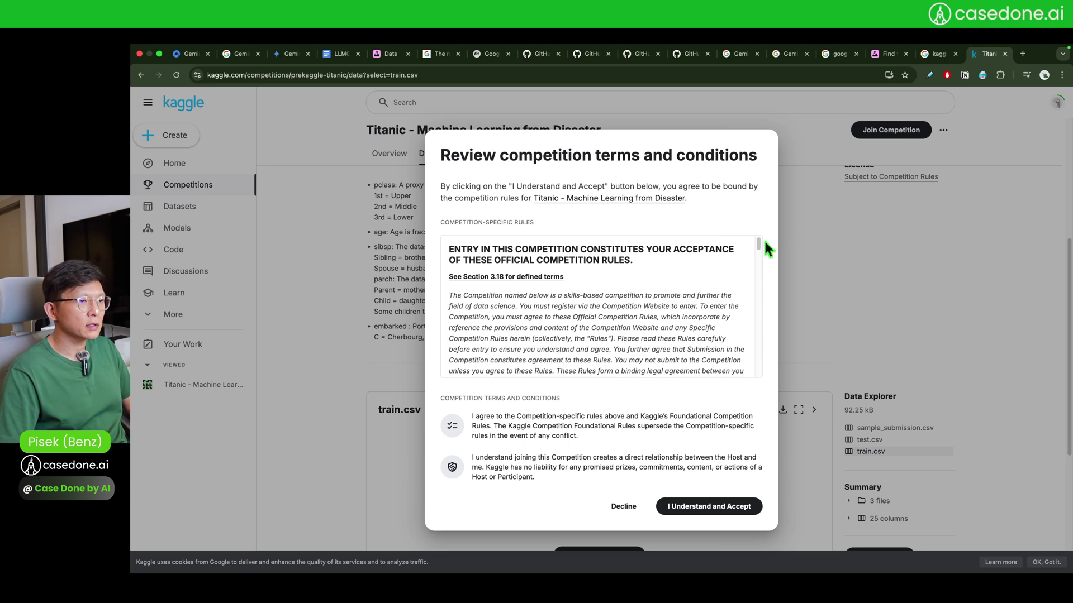
drag(759, 244, 755, 413)
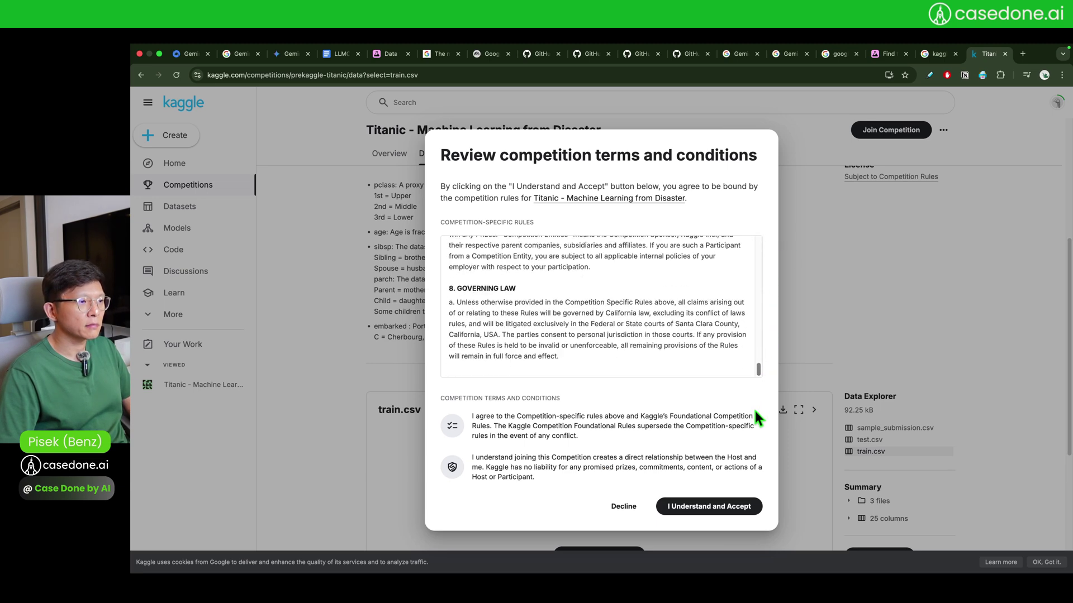
click(678, 507)
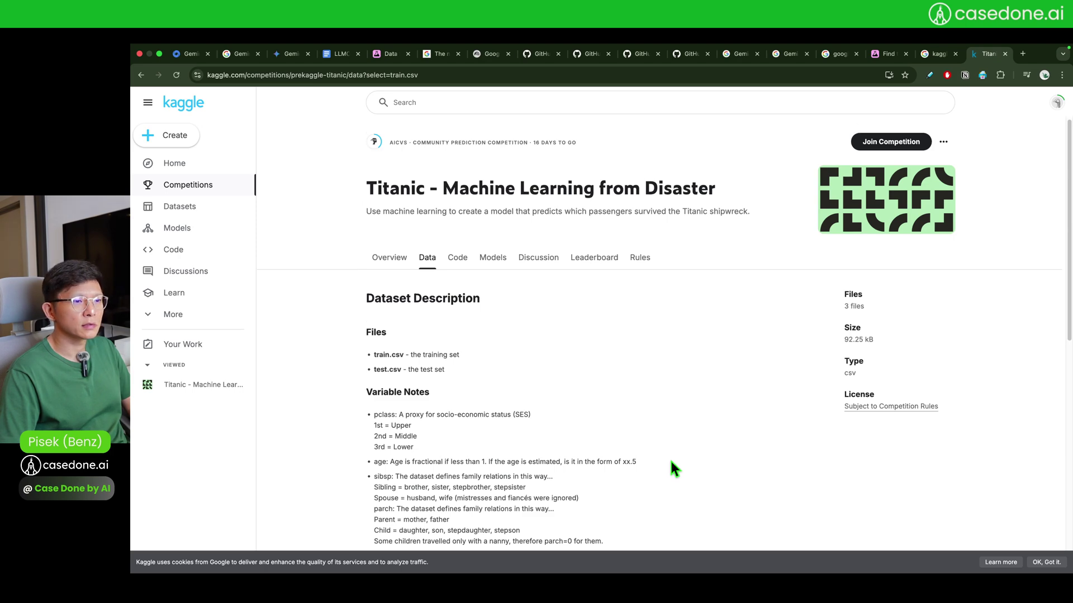
scroll(670, 458, down, 5)
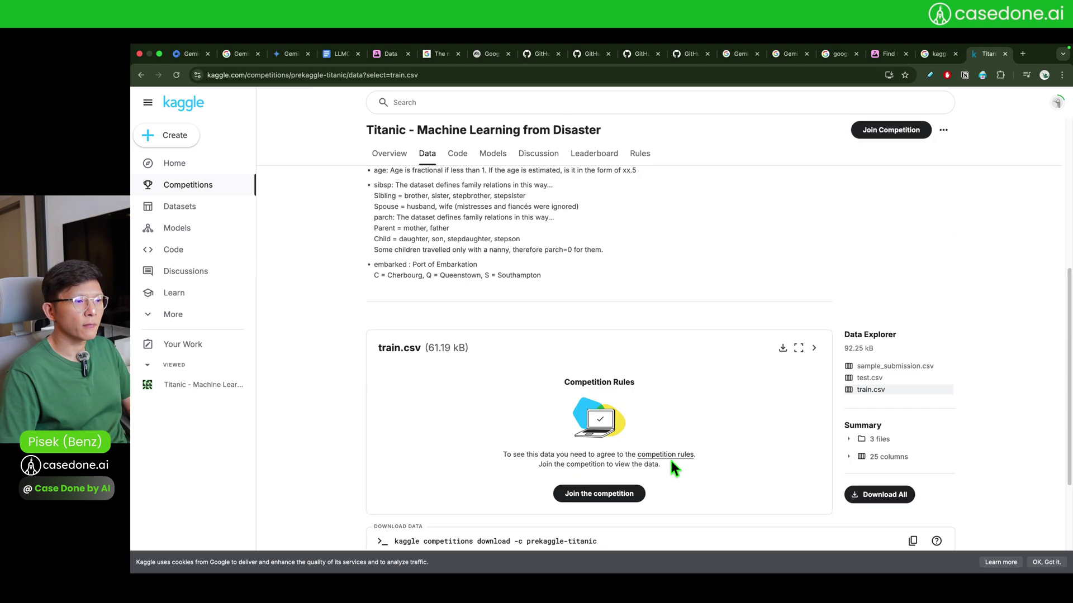
Search the web for "iris dataset" in a new tab and open the GitHub gist result "The Iris Dataset".
click(869, 390)
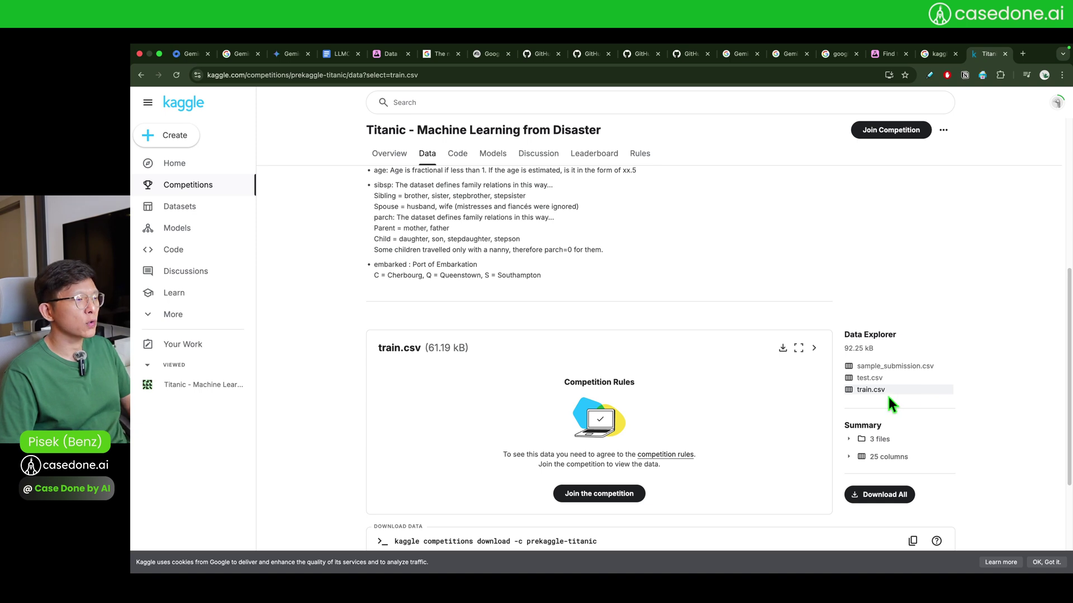
key(super+t)
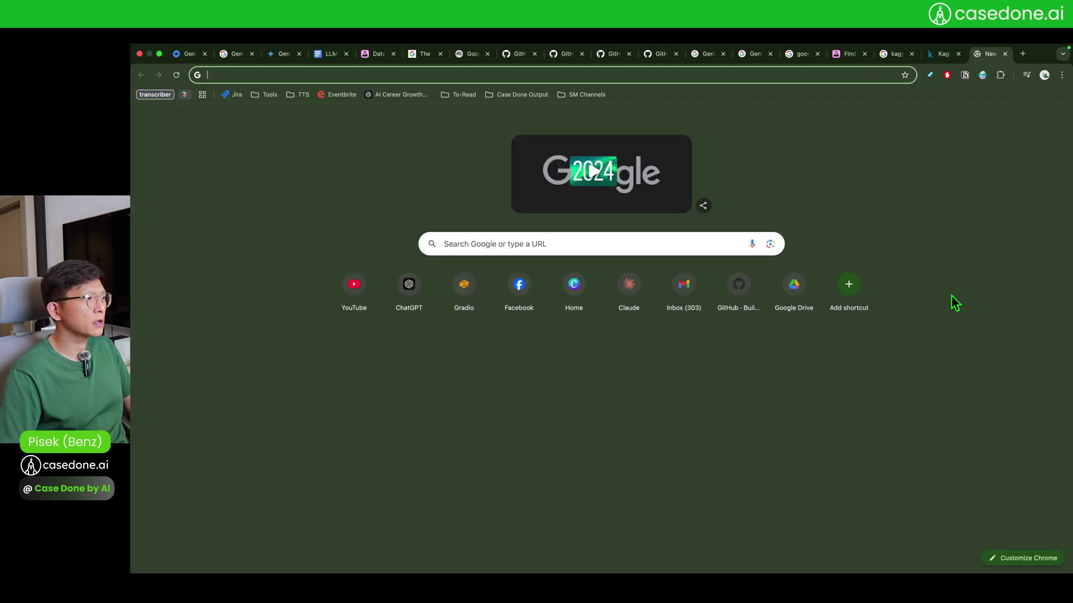
text(iris da)
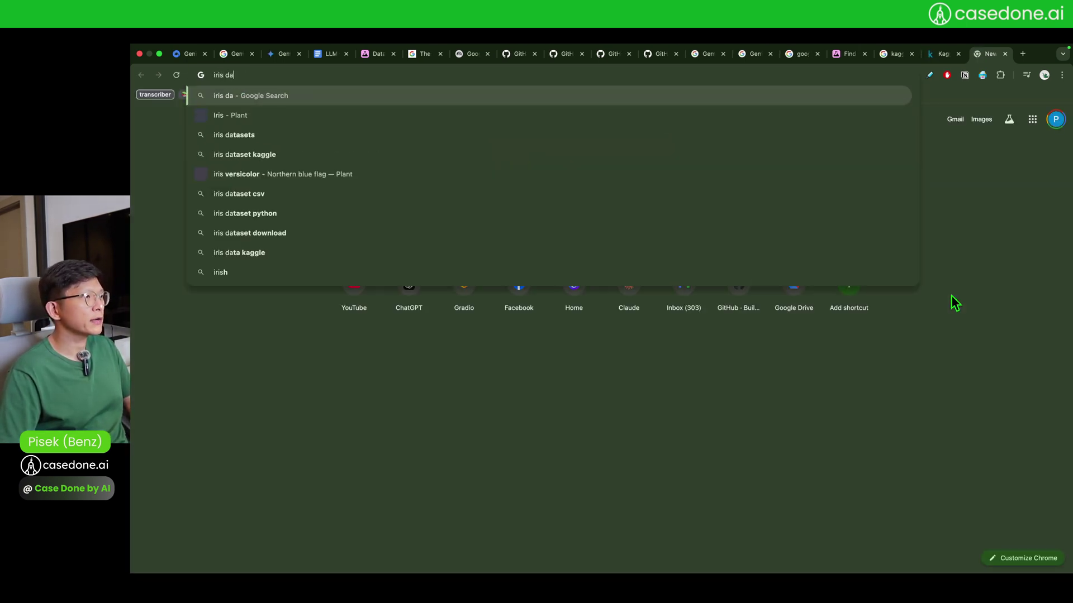
text(taset)
key(Return)
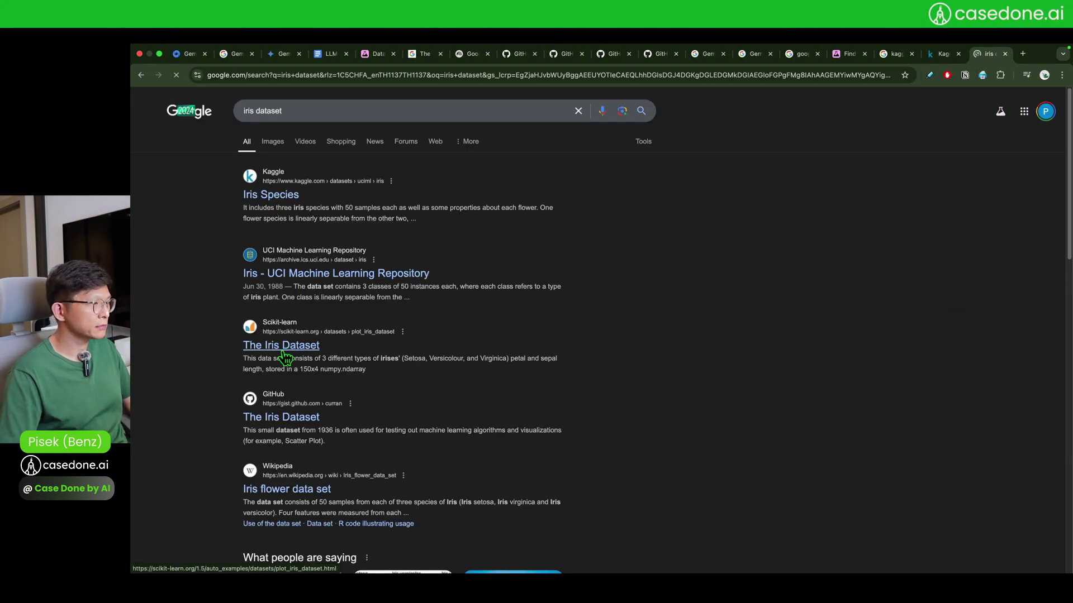
super+click(282, 424)
click(988, 55)
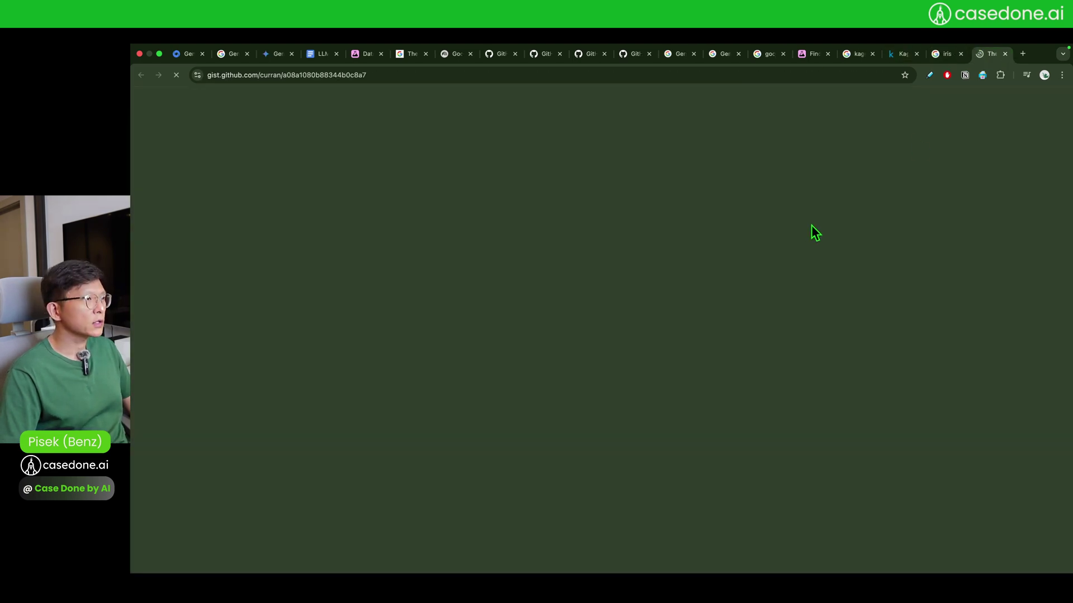
Look through the gist's iris.csv table, README and revision history.
scroll(553, 381, down, 8)
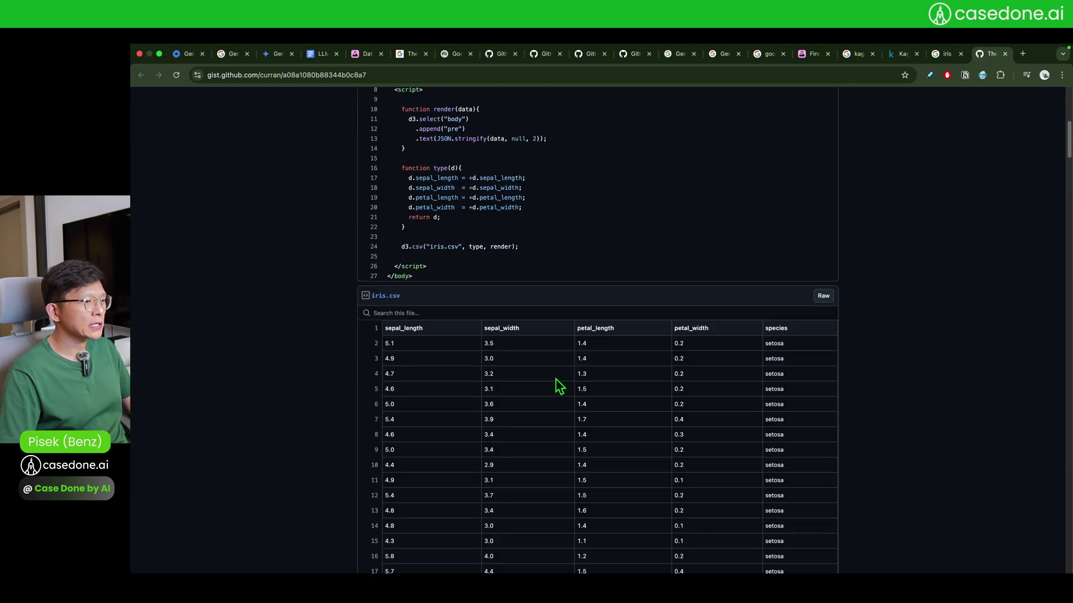
scroll(556, 378, down, 3)
scroll(559, 342, up, 2)
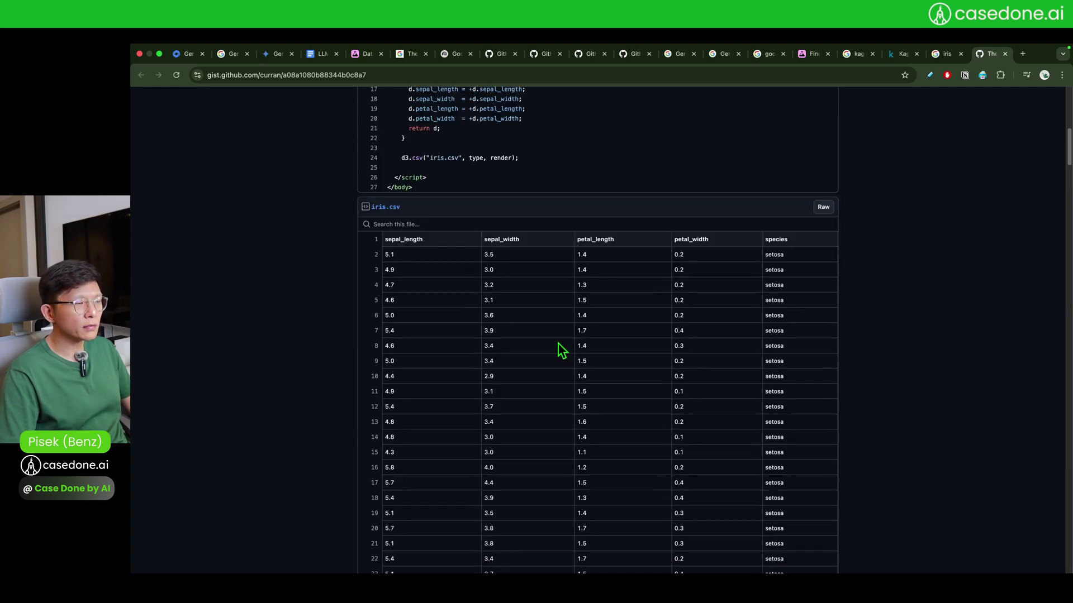
scroll(480, 251, up, 1)
key(super+minus)
key(super+equal)
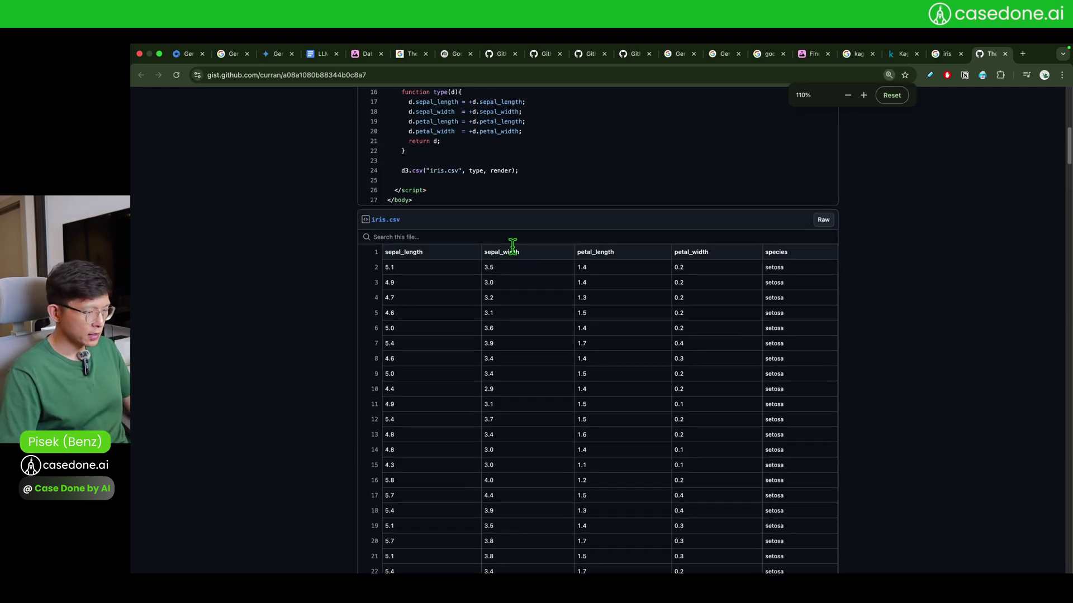
key(super+equal)
key(super+equal)
scroll(533, 316, up, 10)
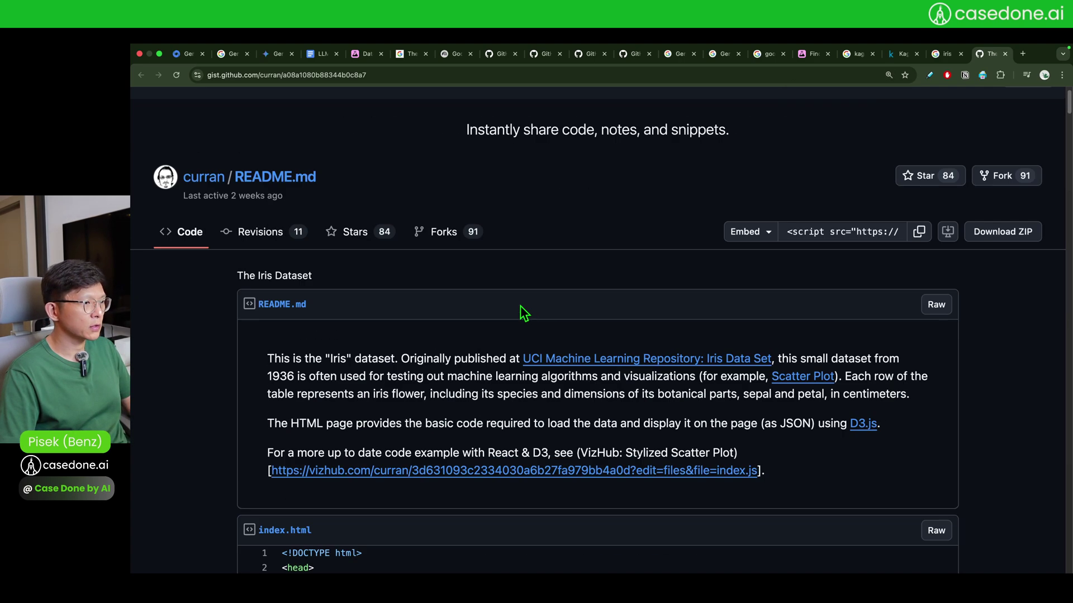
key(super+minus)
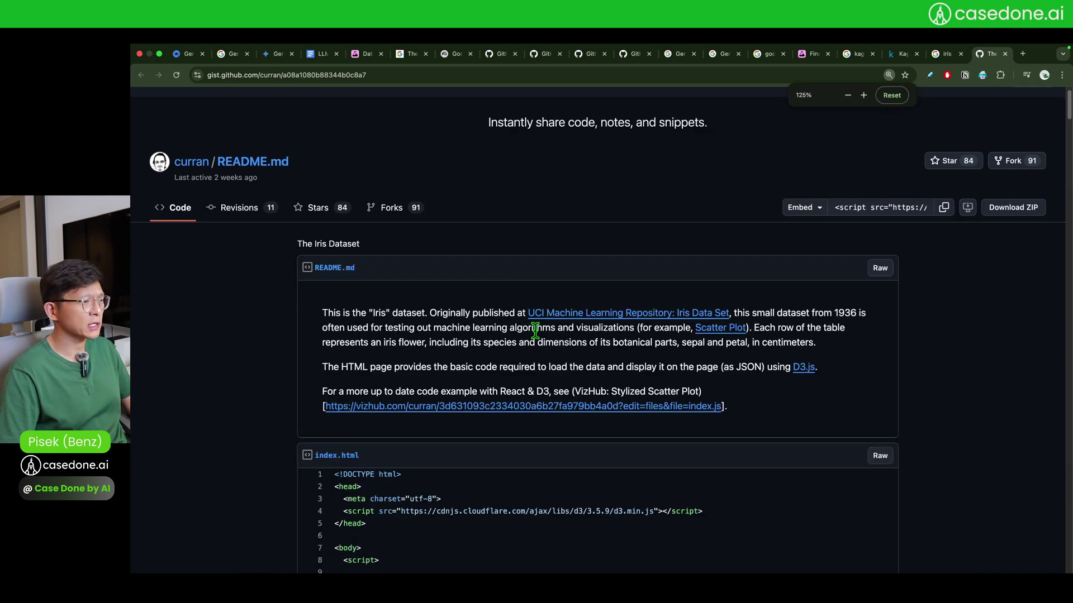
key(super+minus)
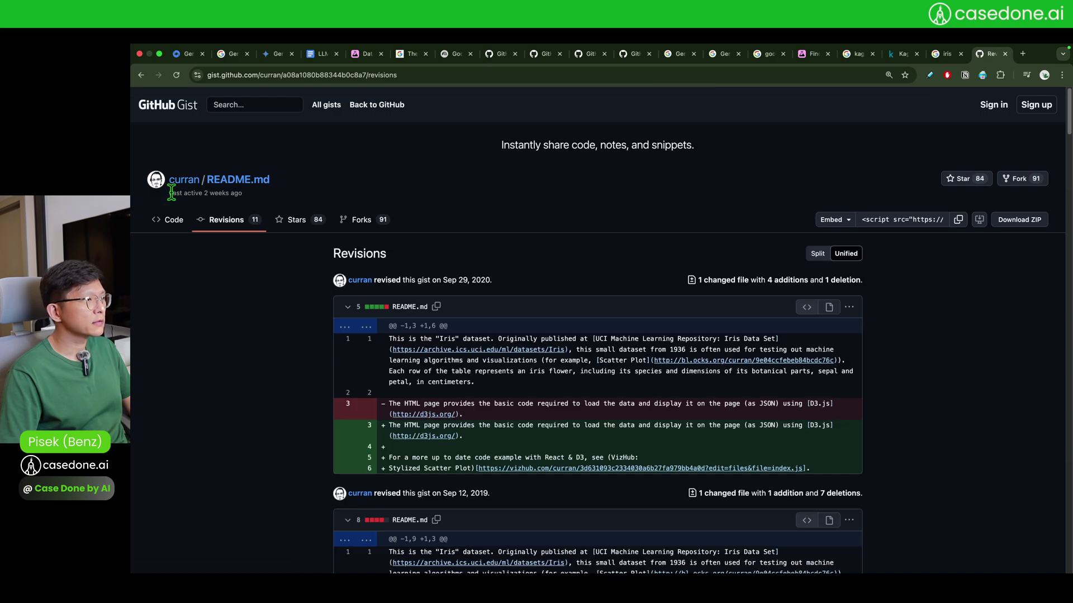
Return to the gist's code view and open the raw version of iris.csv.
click(174, 221)
scroll(177, 322, down, 4)
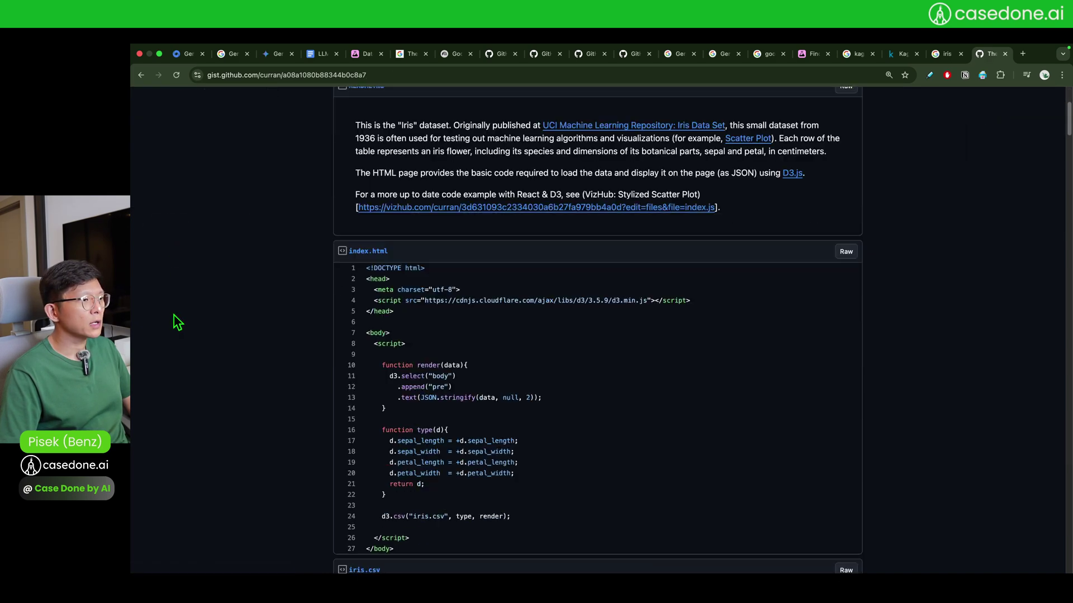
scroll(171, 314, down, 10)
scroll(170, 314, up, 4)
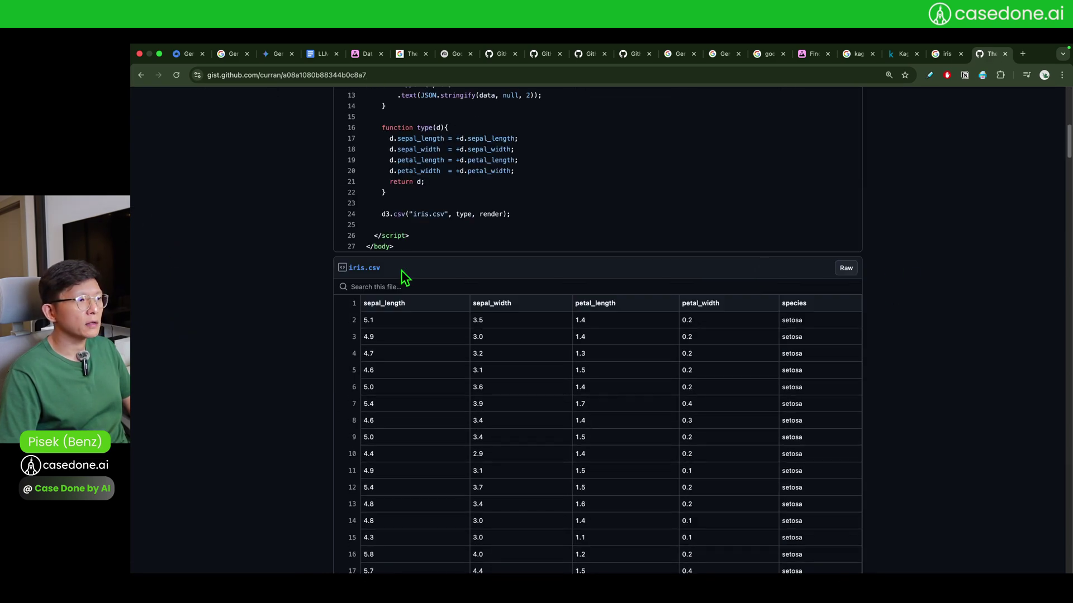
click(375, 269)
scroll(727, 268, up, 3)
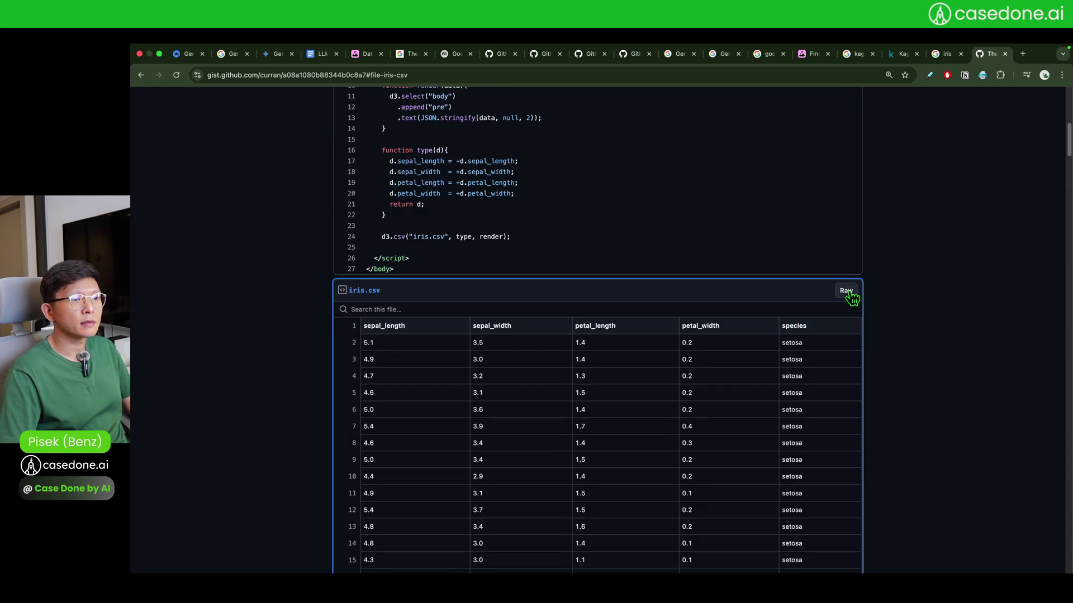
click(847, 292)
Select and copy the entire contents of the raw iris.csv, from the header row to the last virginica row.
scroll(512, 338, down, 3)
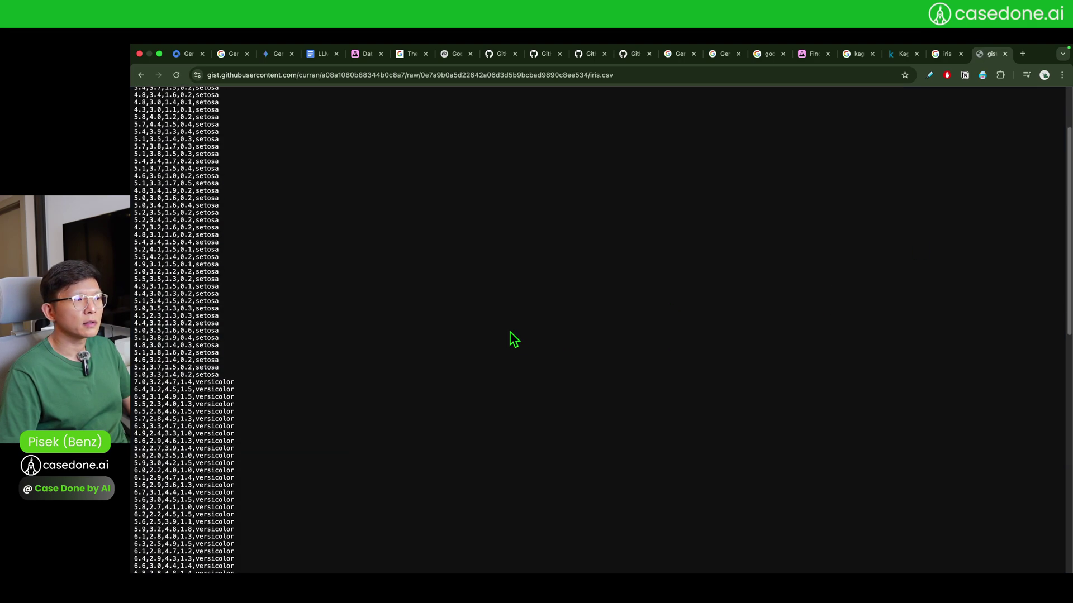
scroll(513, 338, up, 3)
key(super+a)
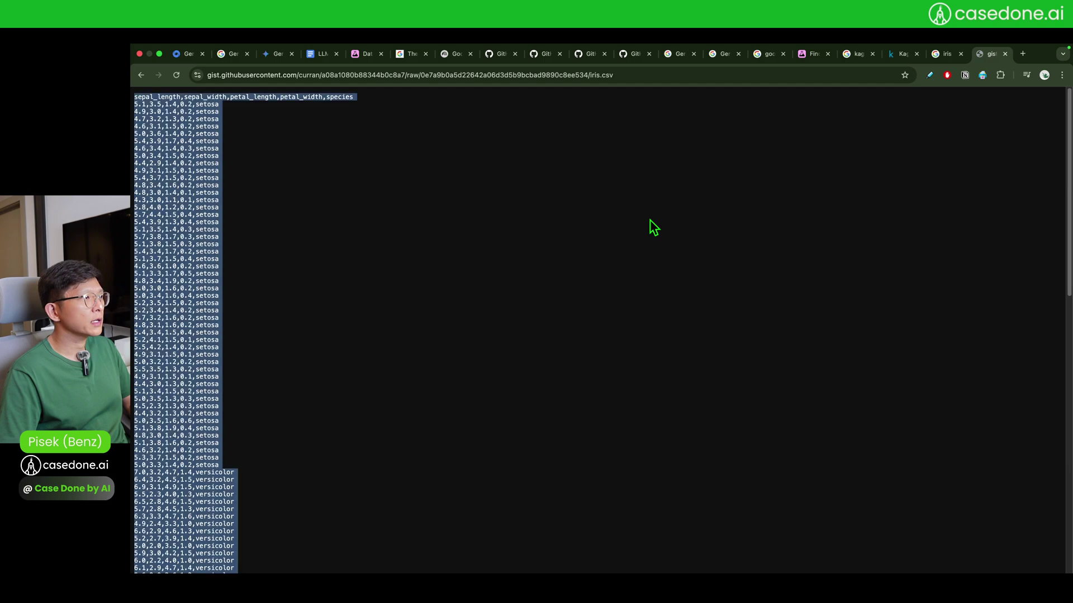
scroll(647, 230, down, 10)
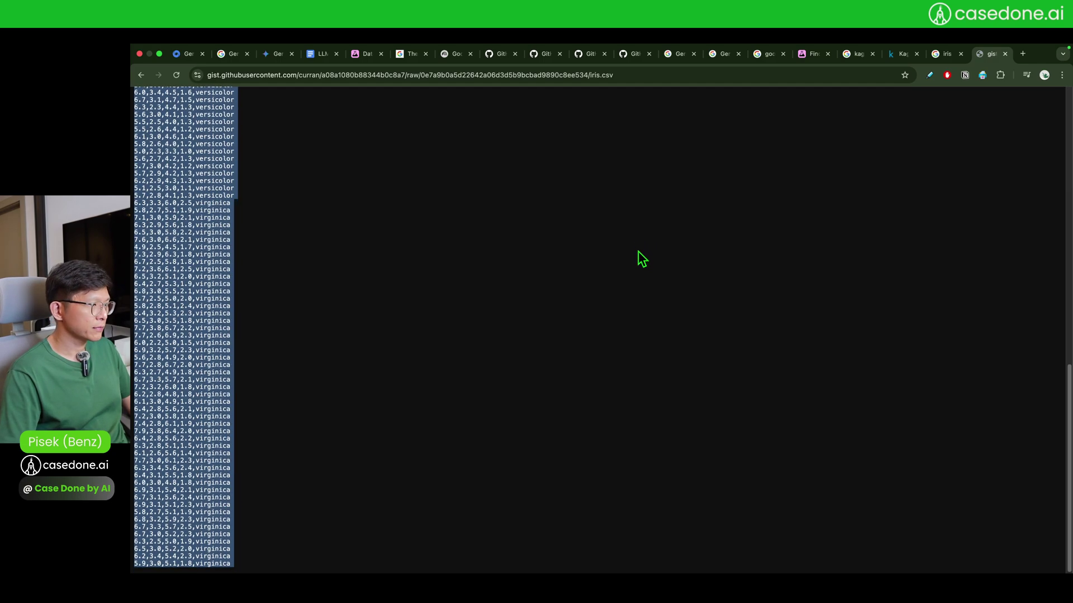
Switch to Sublime Text and paste the copied iris data into a new file.
key(ctrl+Left)
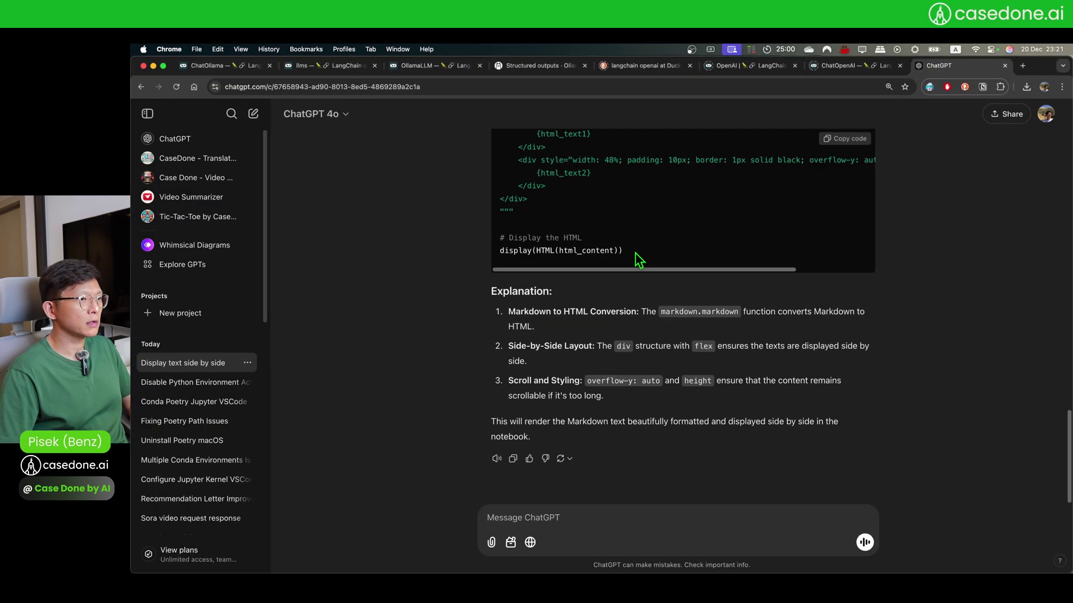
key(ctrl+Right)
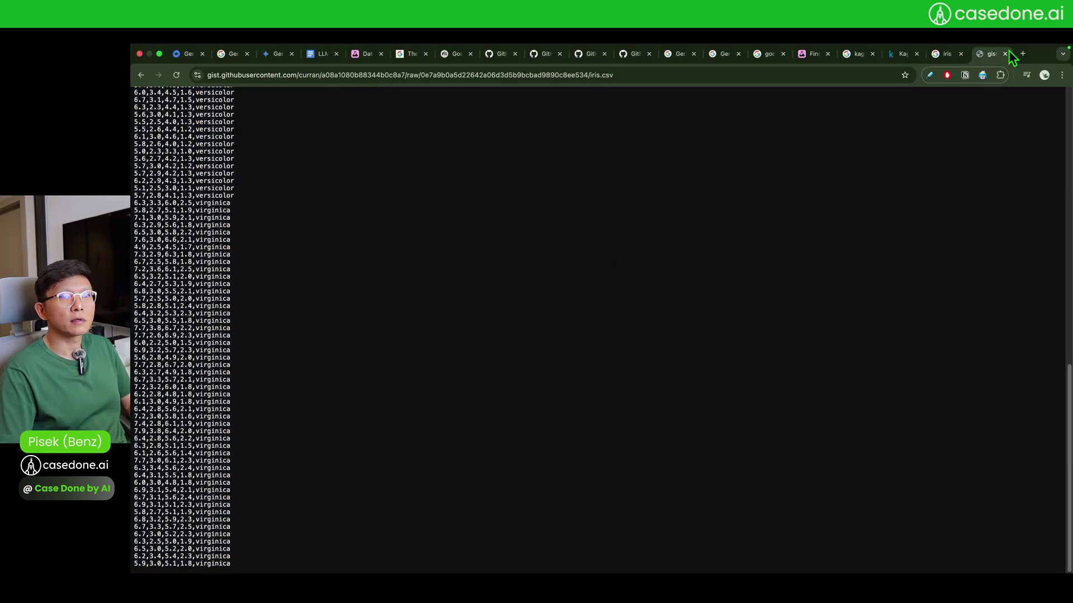
key(ctrl+Left)
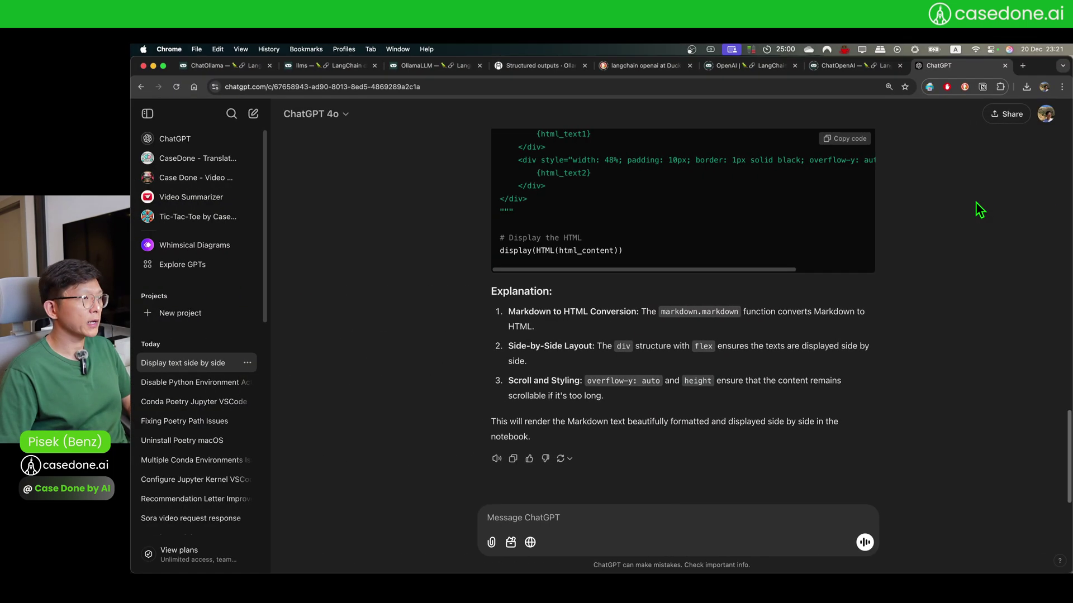
key(ctrl+Left)
key(super+space)
text(sublime)
key(Return)
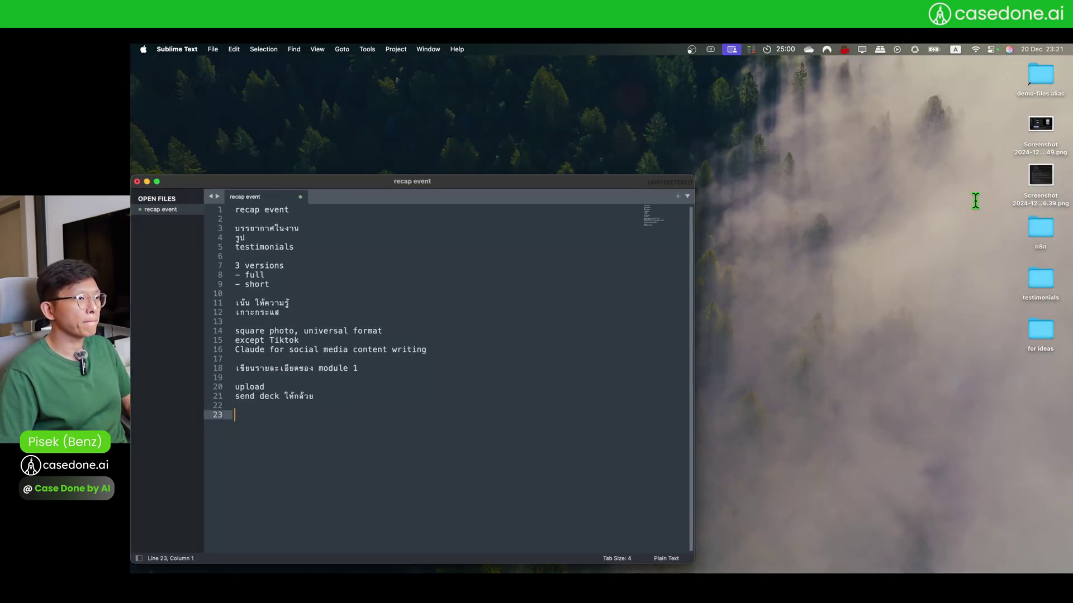
key(super+n)
key(super+v)
drag(573, 182, 728, 94)
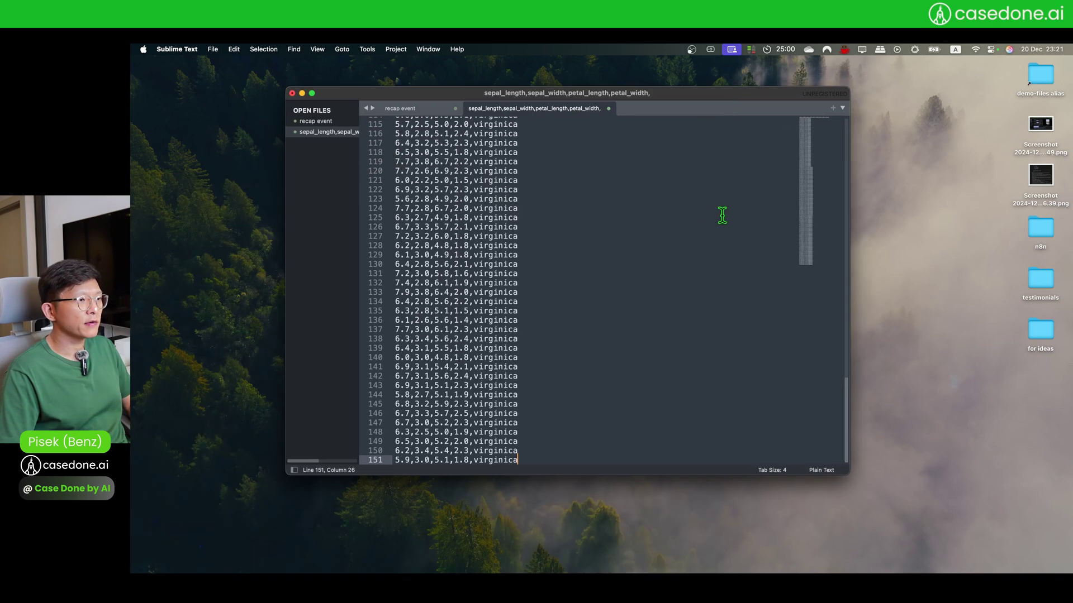
Save the pasted data in the Downloads folder as iris_data.csv.
key(super+s)
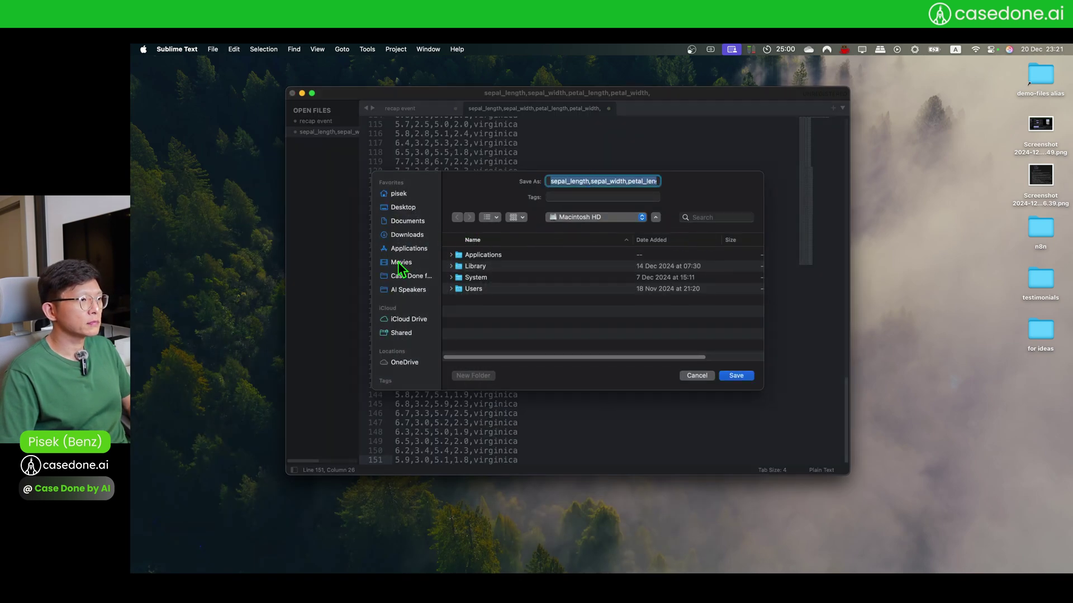
click(416, 235)
text(ir)
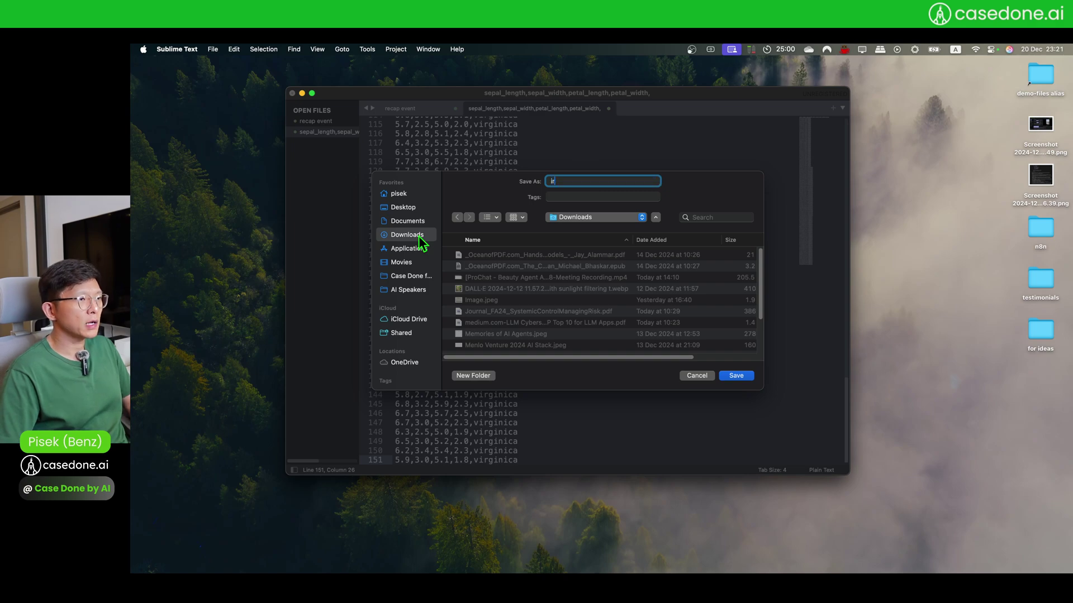
text(is_data.cs)
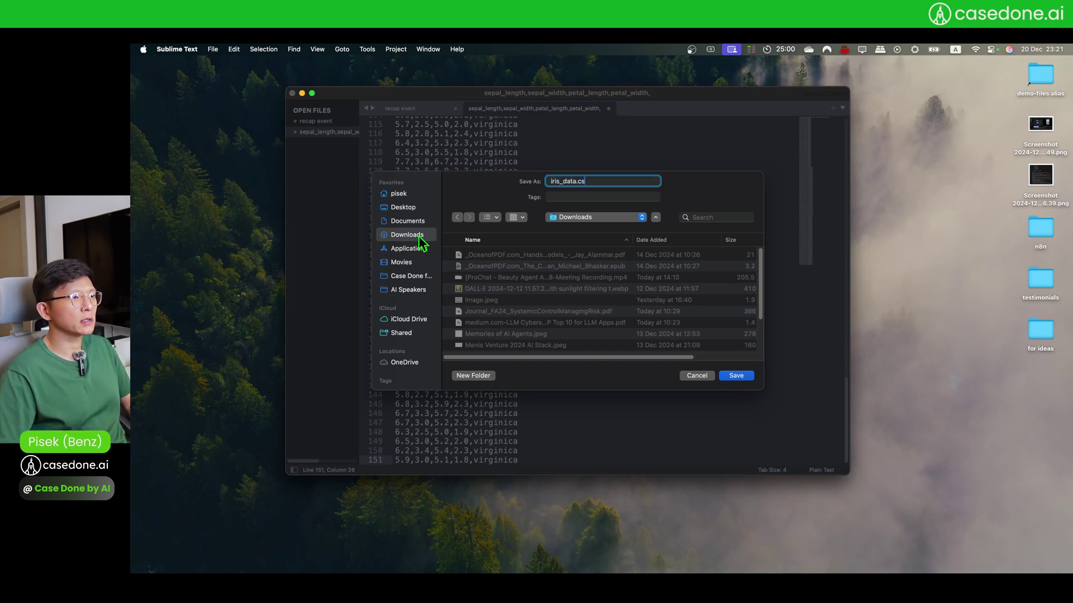
text(v)
key(Return)
Switch back to the Data Science Agent in Chrome and upload iris_data.csv from Downloads to the new project.
key(super+Tab)
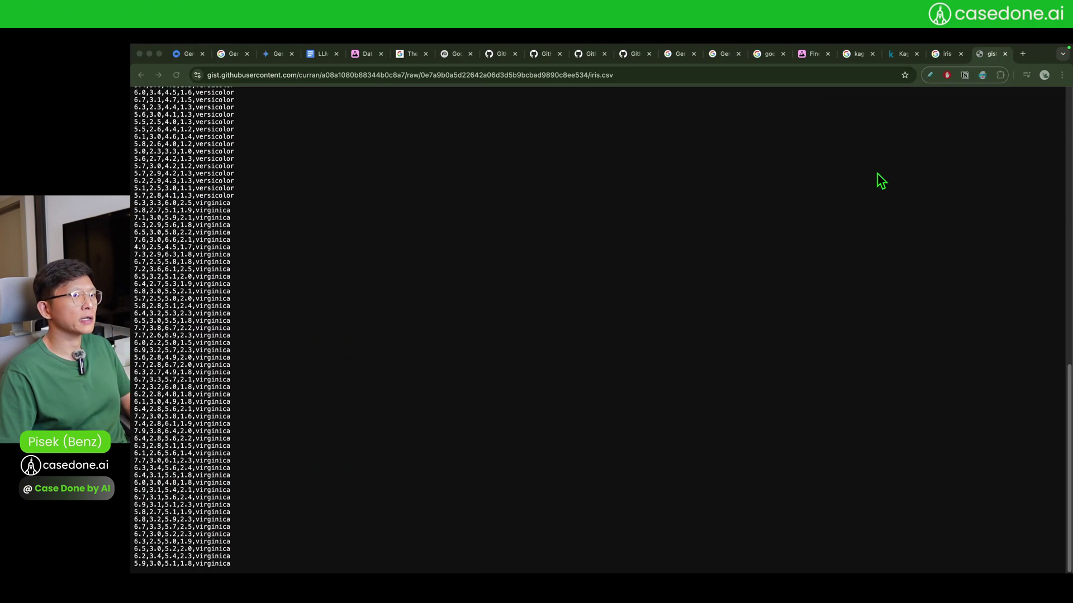
click(330, 56)
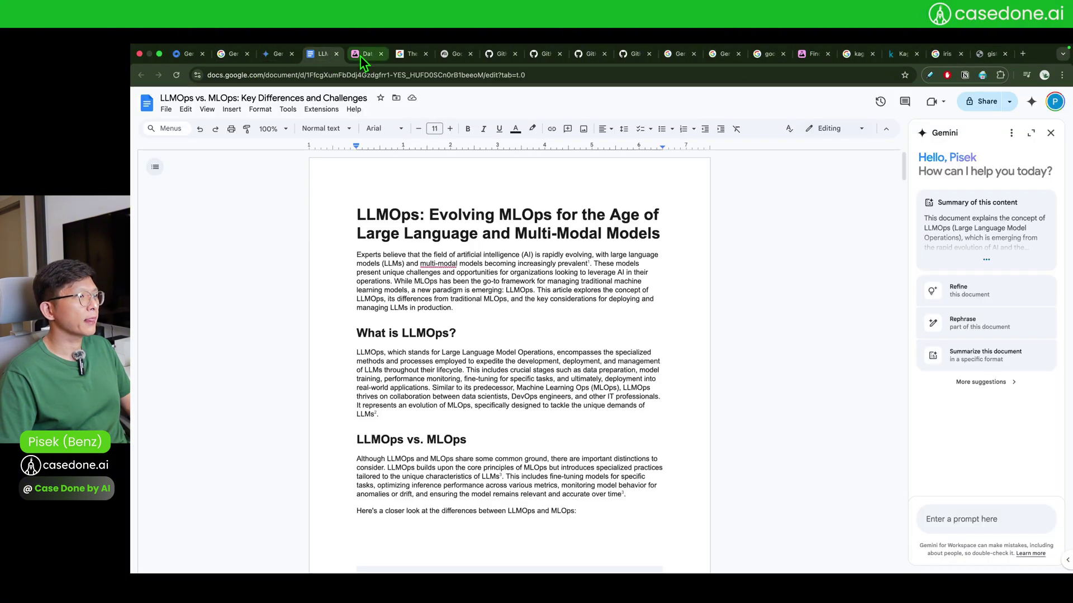
click(361, 54)
click(525, 240)
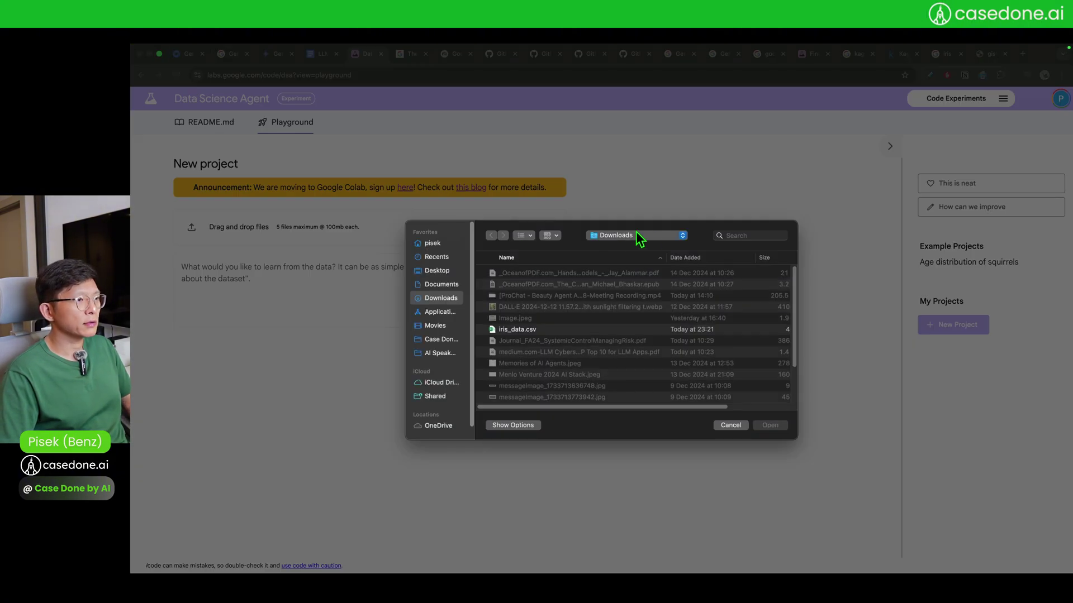
click(707, 259)
click(575, 274)
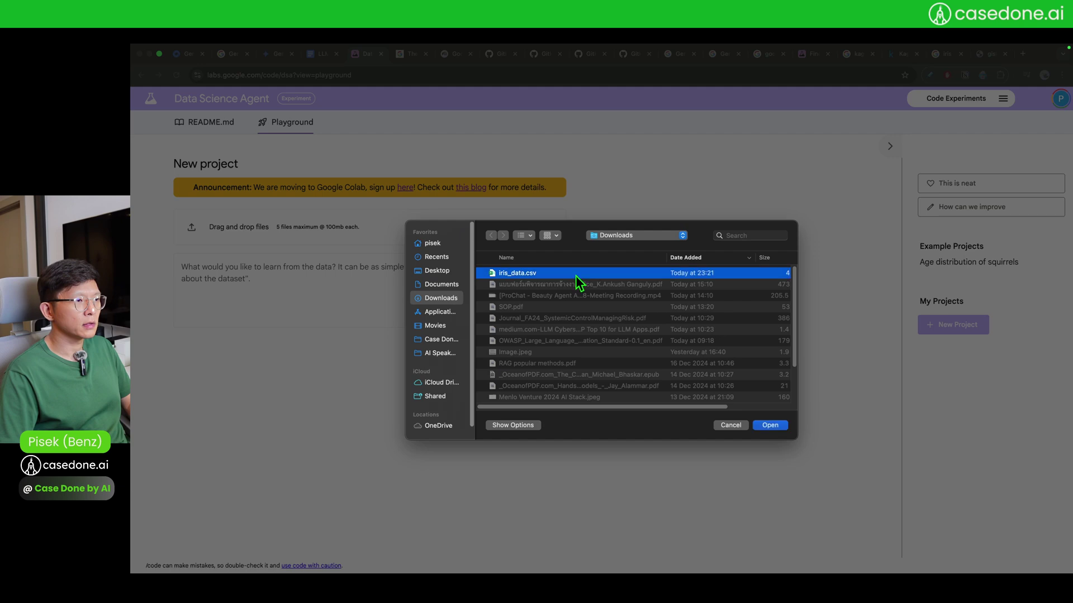
key(space)
key(space)
click(767, 426)
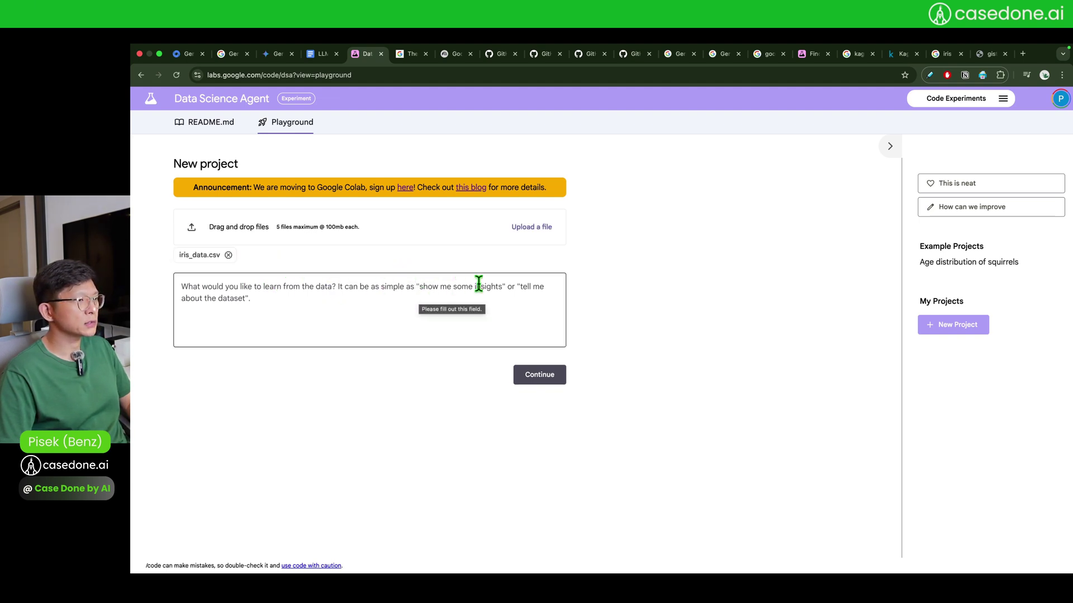
Give the project the prompt "do EDA for me" and continue to generate the analysis plan.
click(458, 312)
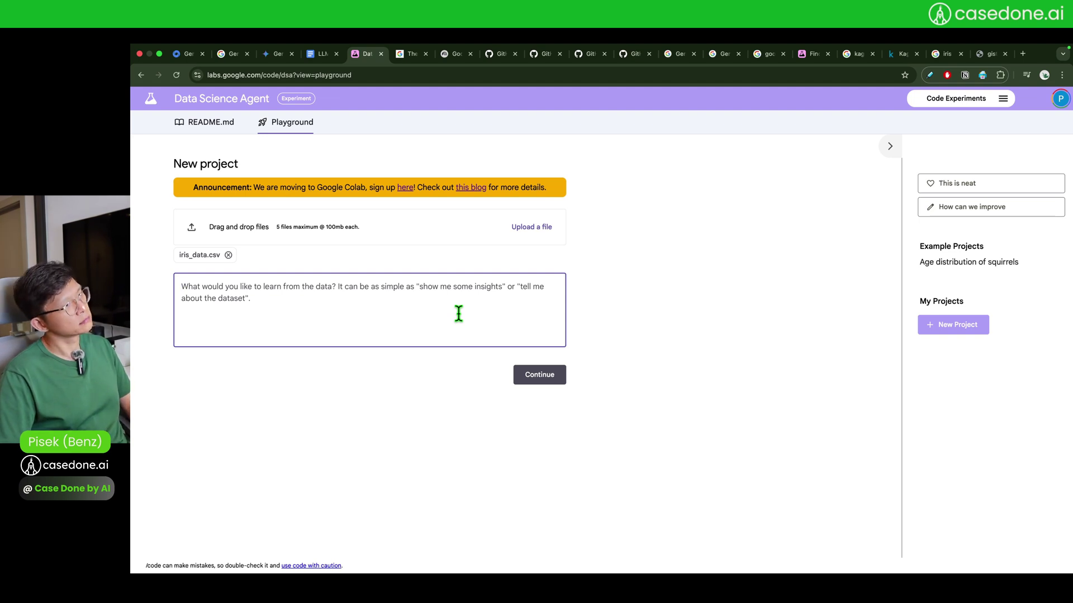
text(describe the dataset in detail)
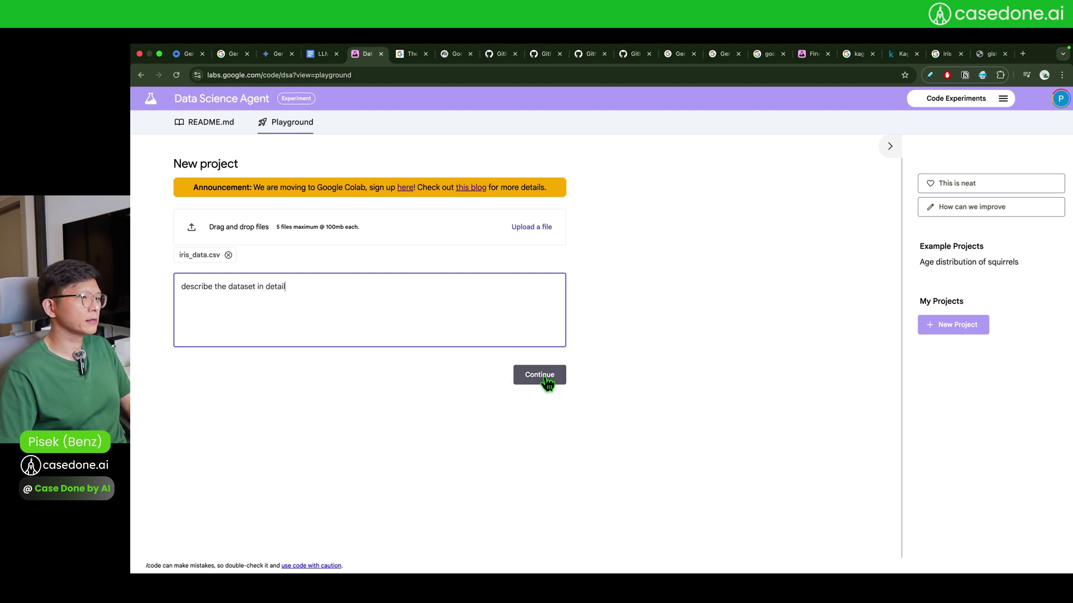
triple_click(306, 297)
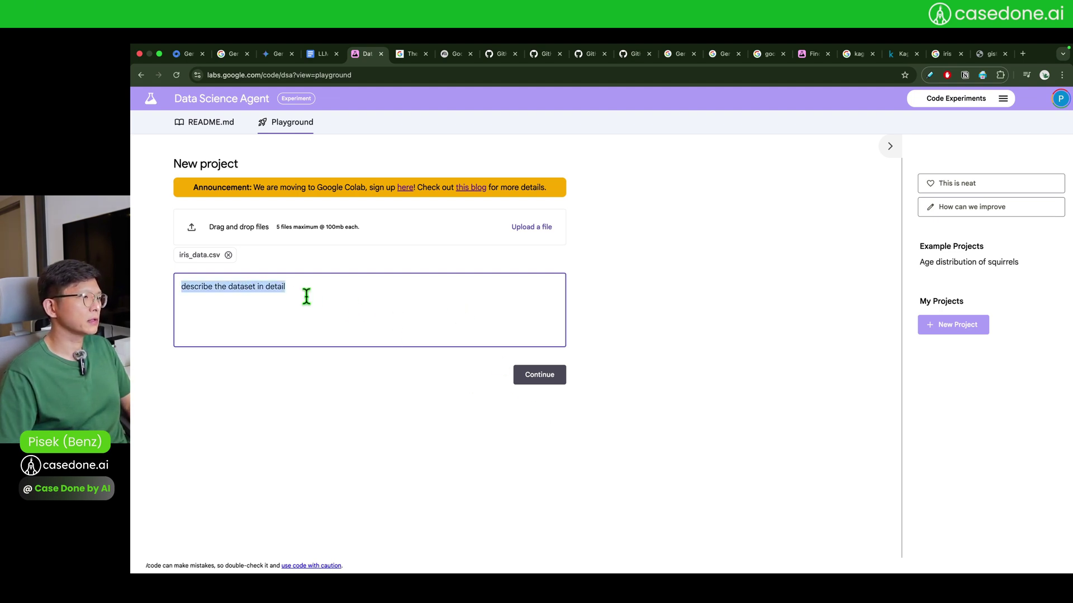
text(do EDA for me)
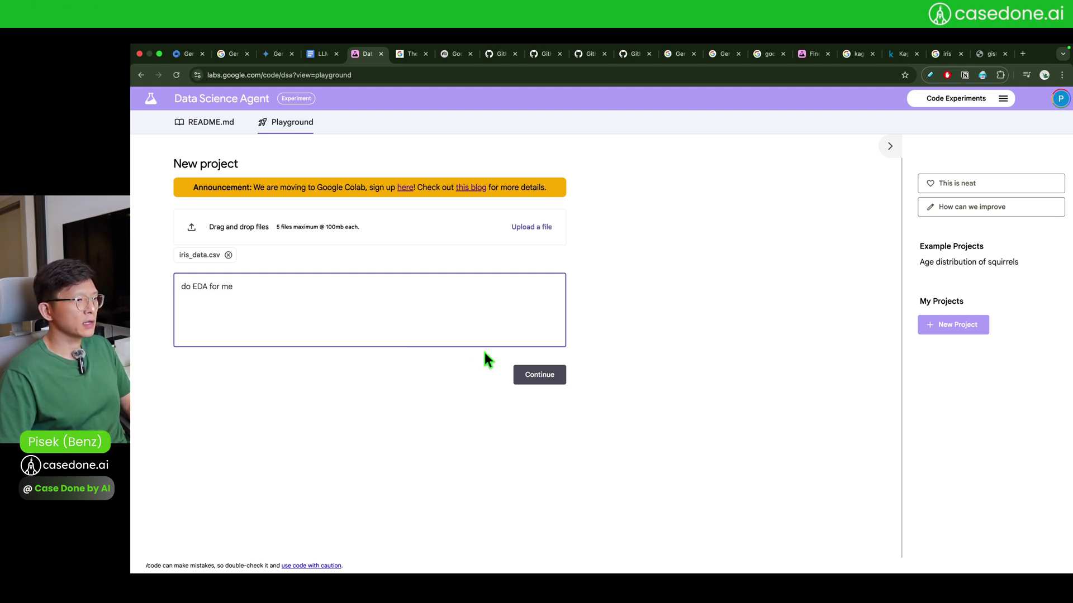
click(559, 378)
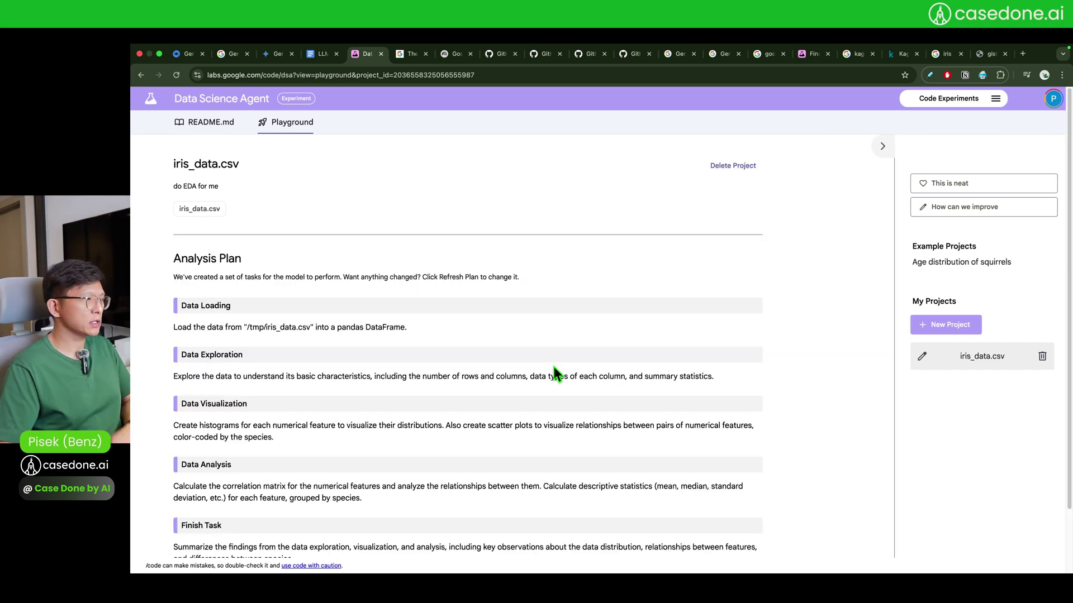
Look over the generated analysis plan and allow the StocksWidget connection request.
scroll(536, 342, down, 2)
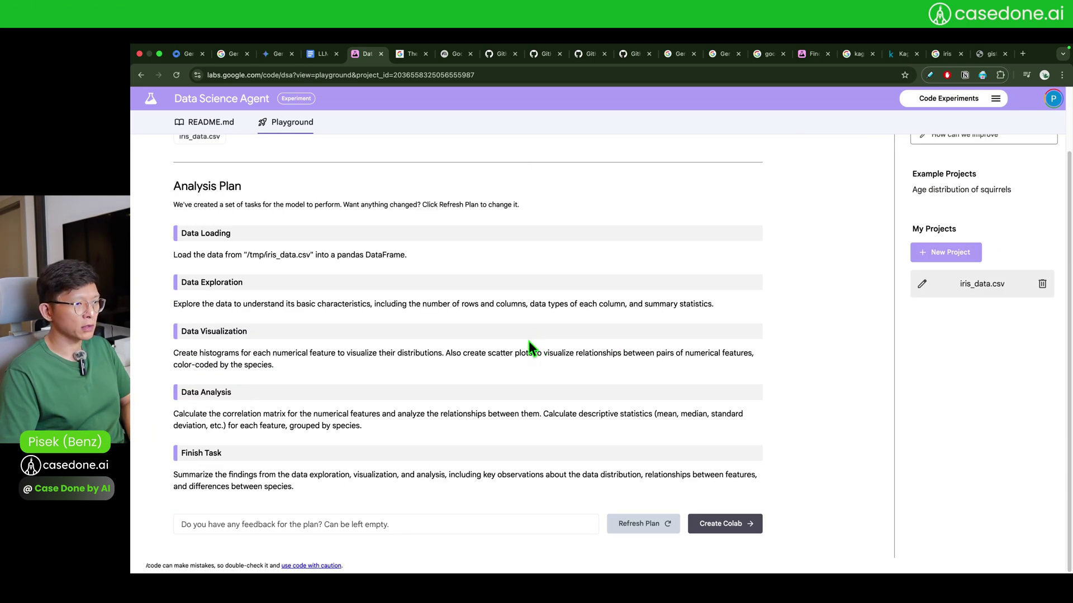
scroll(562, 349, up, 2)
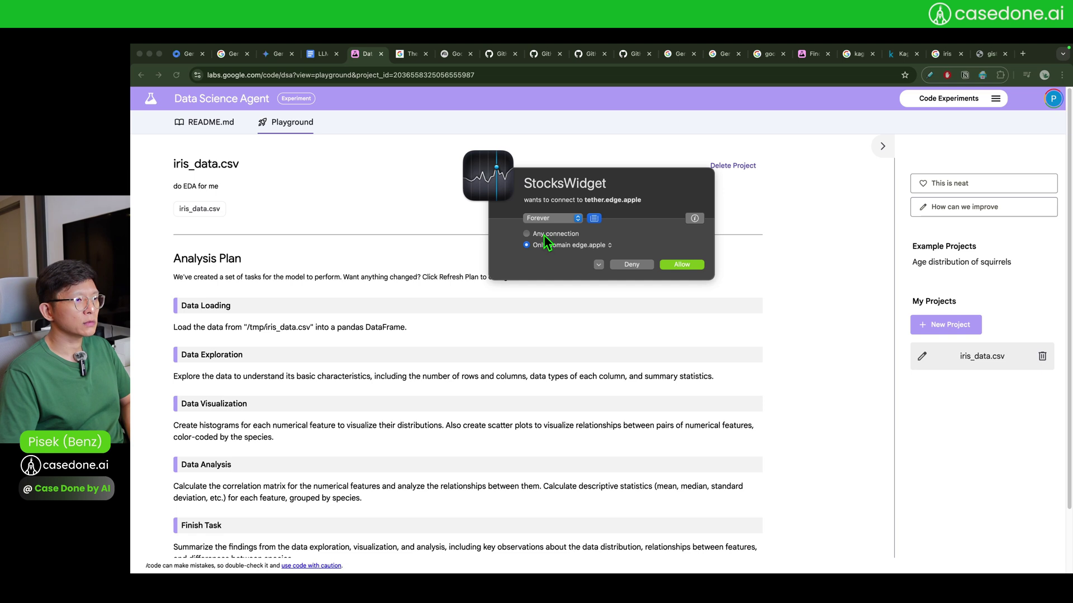
click(683, 264)
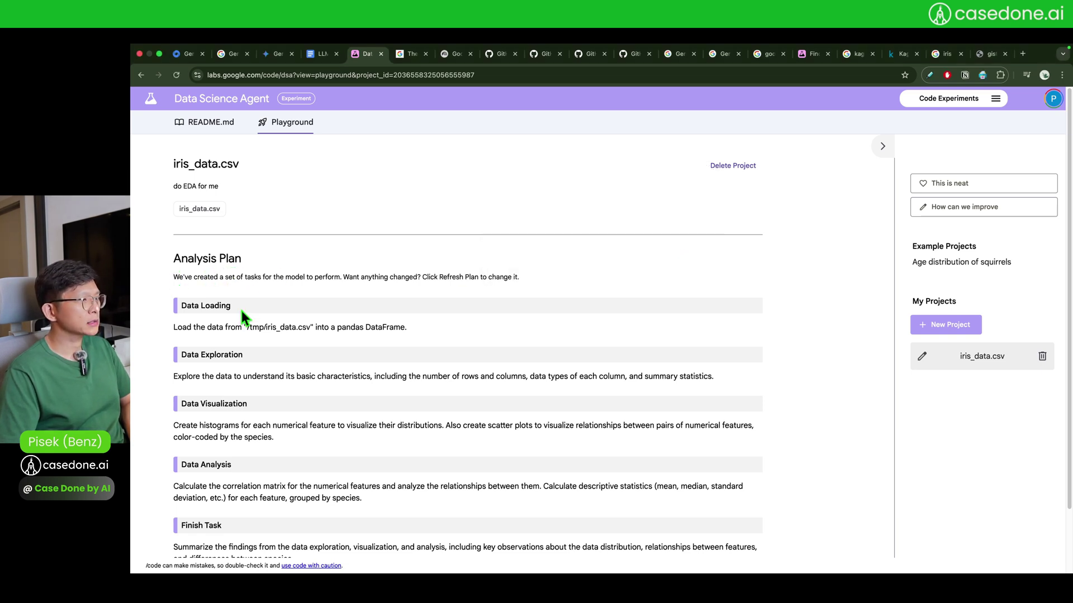
Review the analysis plan's tasks and create the Colab notebook from it without giving any feedback.
scroll(272, 354, down, 1)
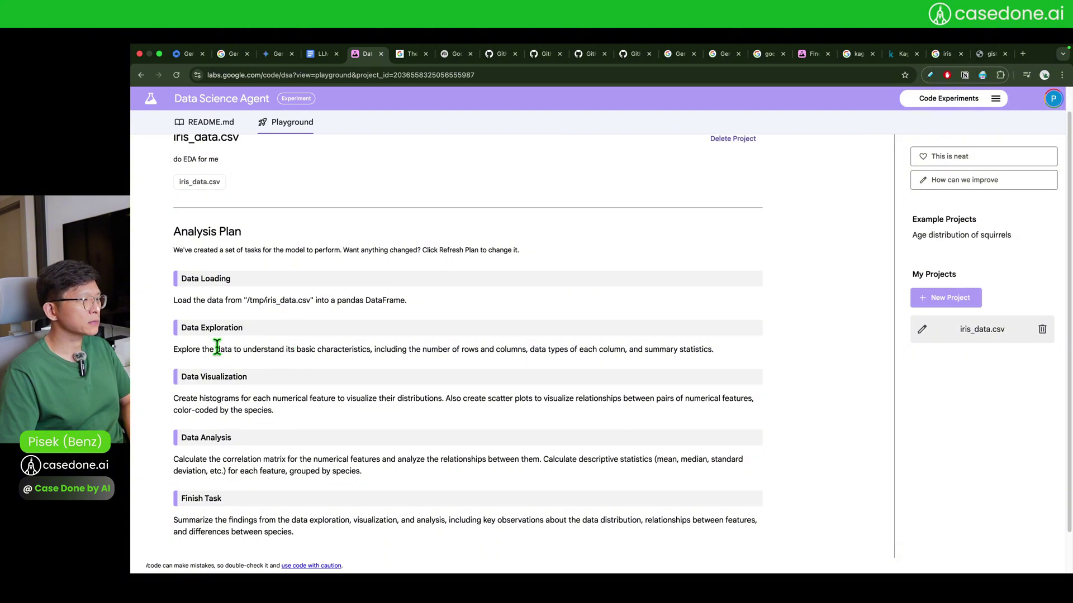
scroll(218, 347, down, 2)
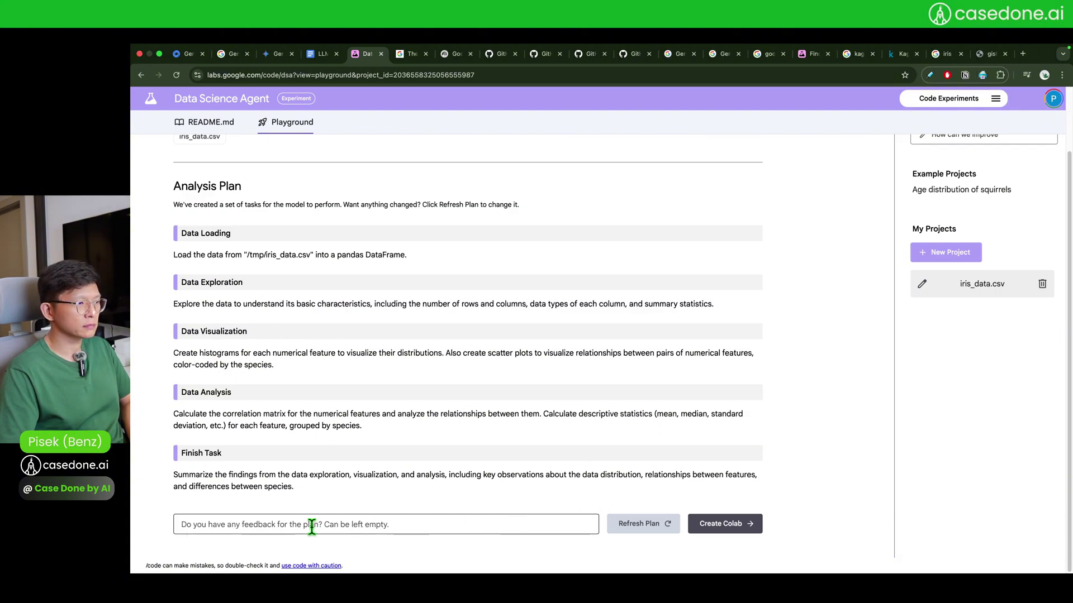
click(745, 528)
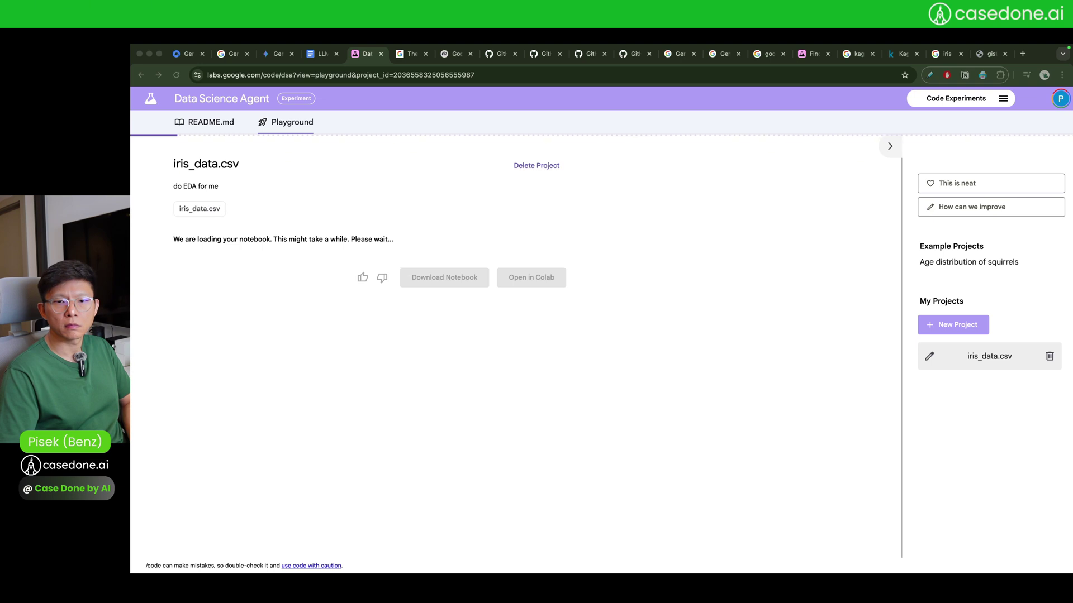
click(711, 341)
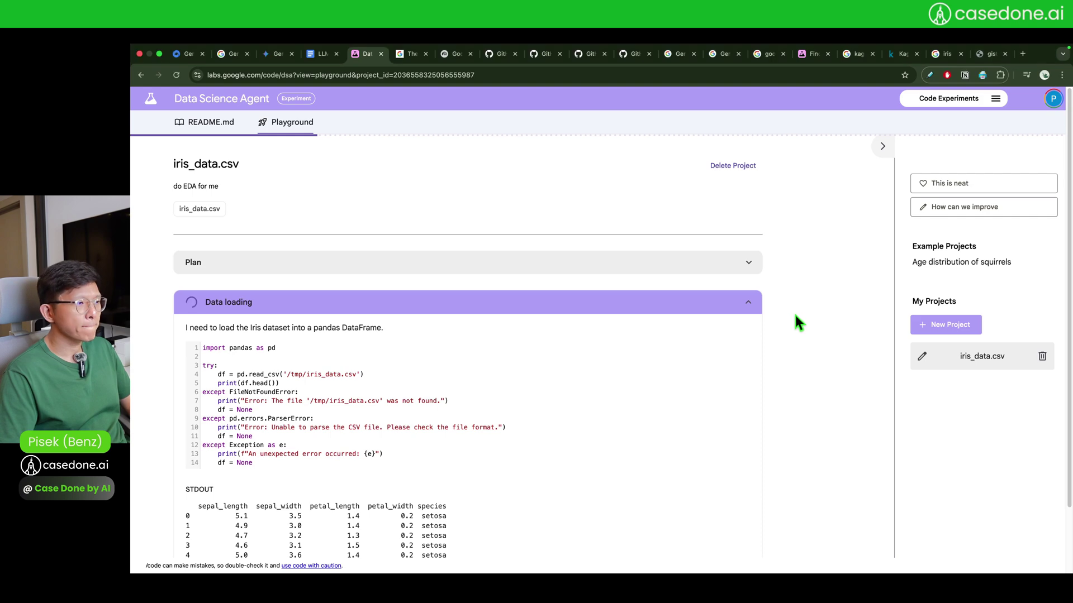
Check the Data loading code and output, and expand the Plan section to read its tasks before collapsing it again.
scroll(795, 316, down, 3)
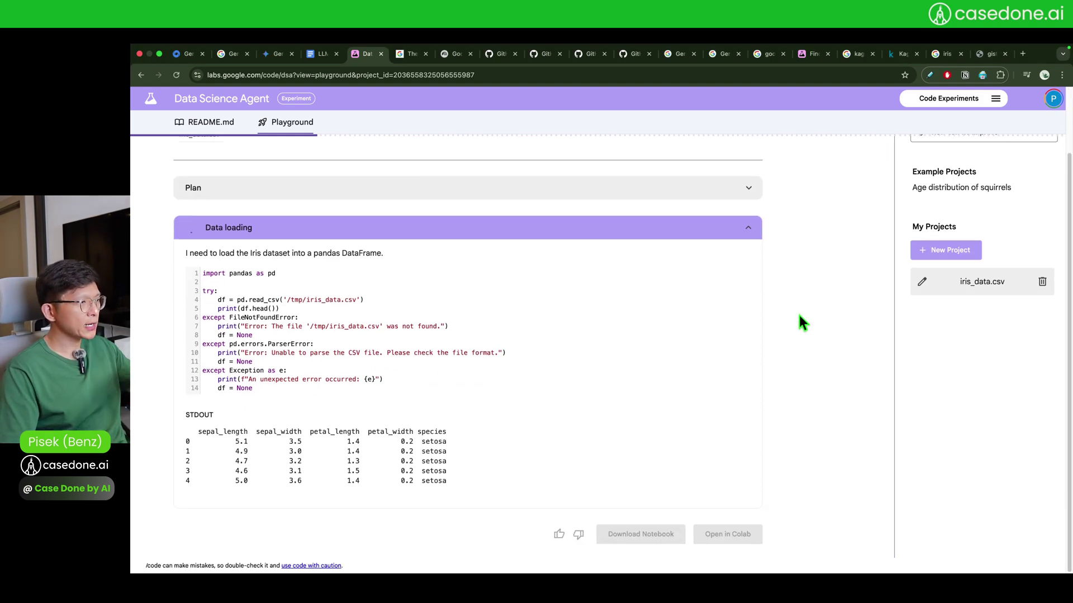
scroll(783, 312, up, 3)
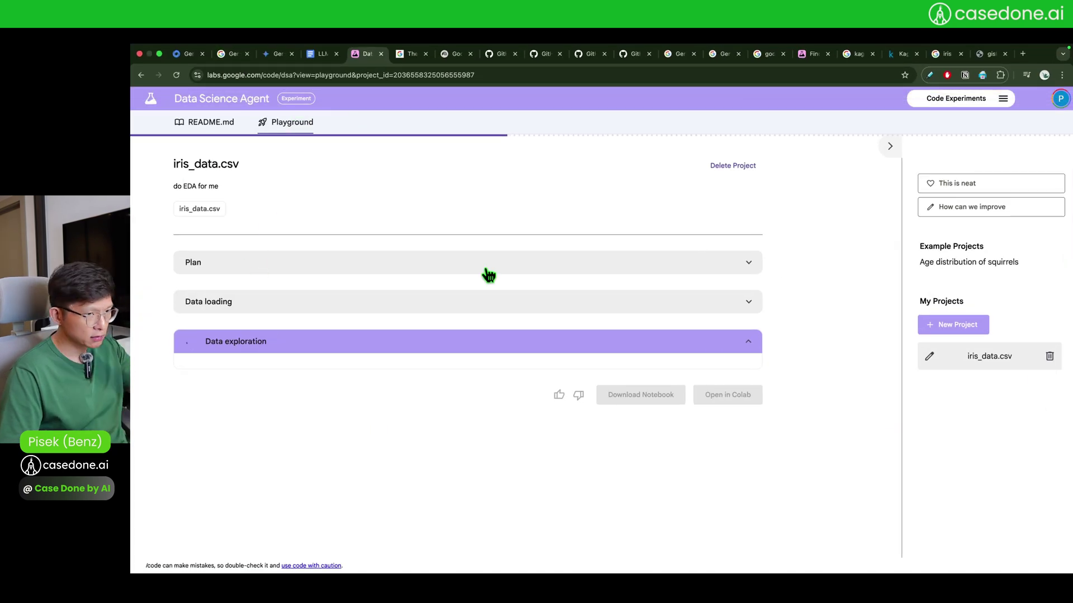
click(726, 263)
drag(256, 280, 259, 368)
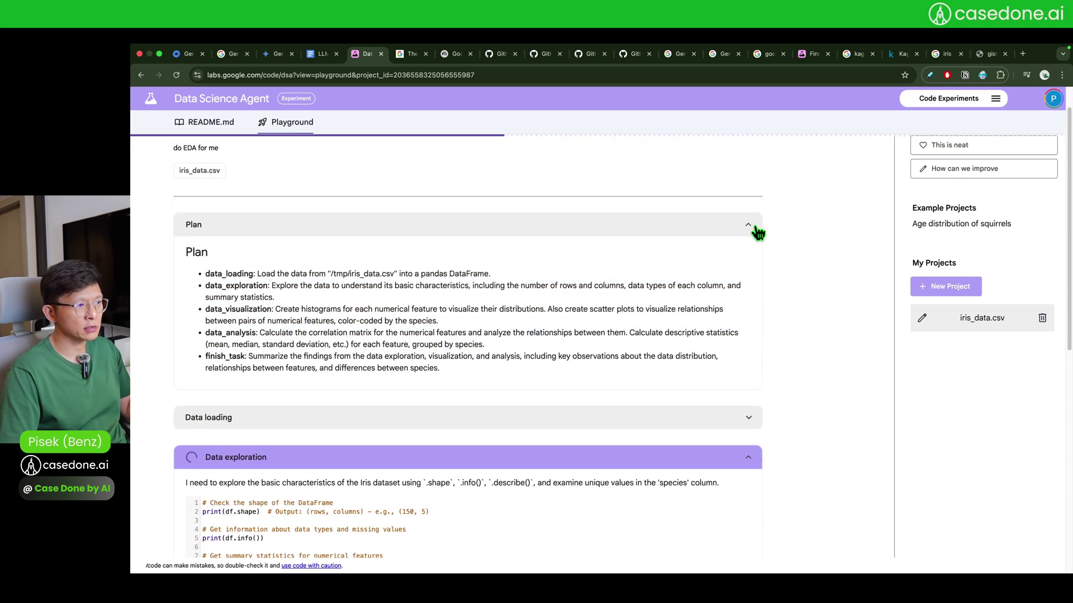
click(749, 229)
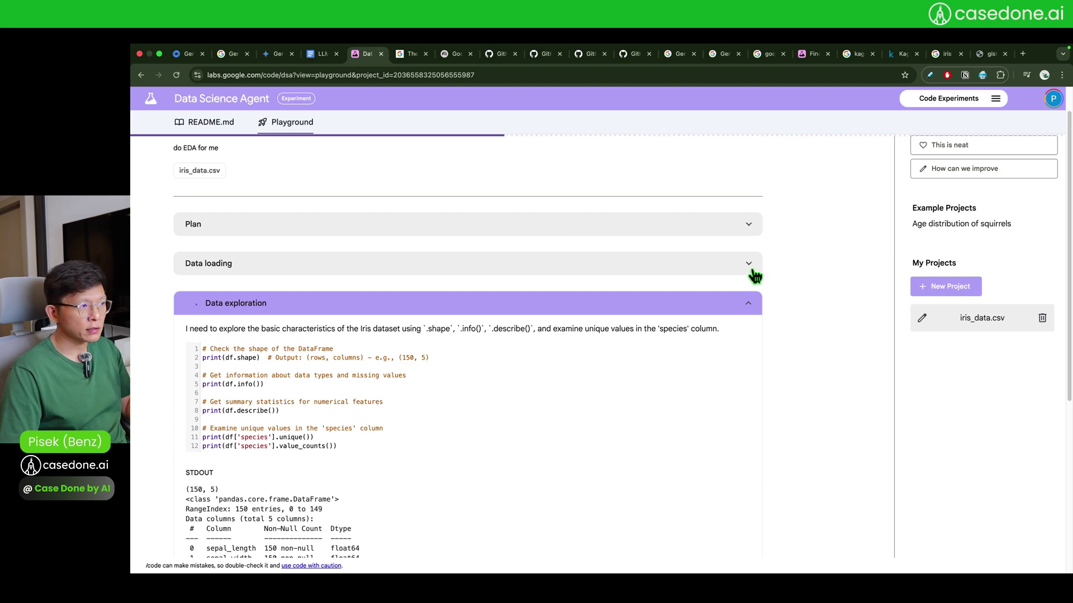
Expand the Data loading section and examine its pandas code and printed rows at an enlarged page size.
click(748, 304)
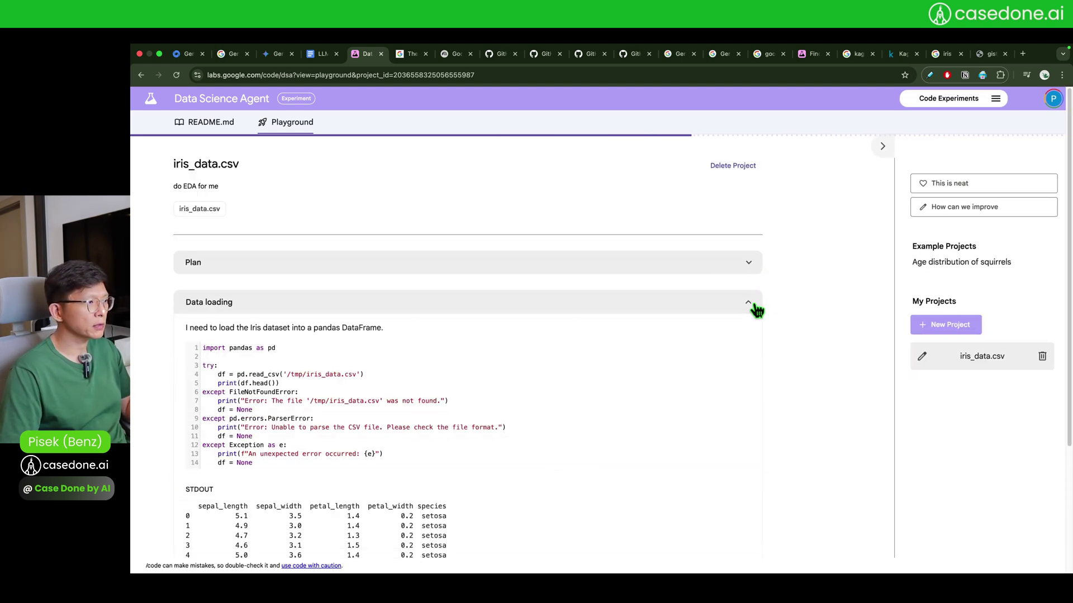
scroll(682, 331, down, 3)
scroll(322, 257, up, 2)
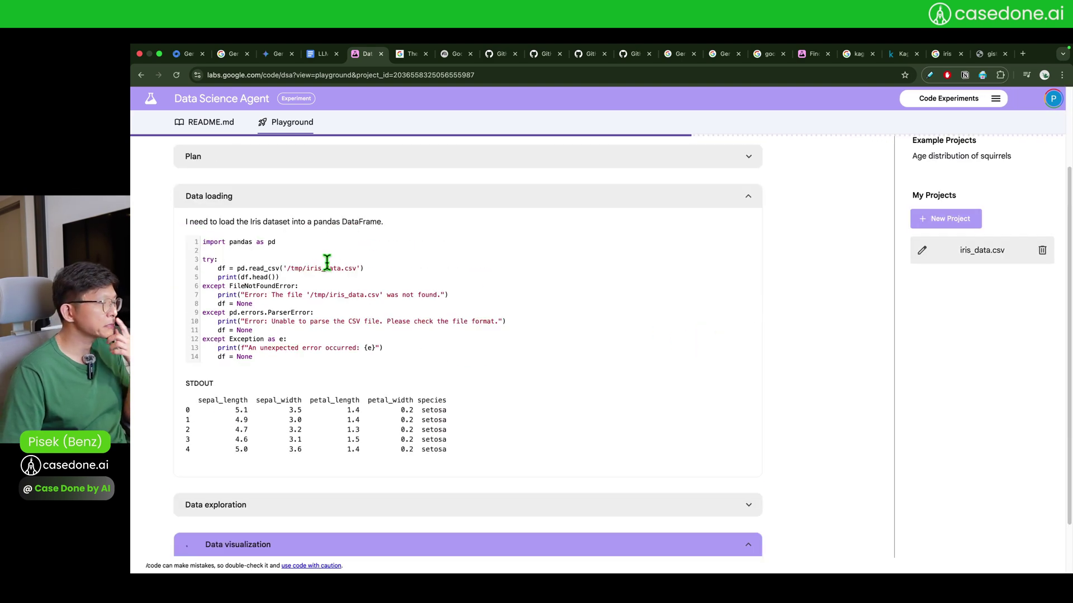
key(super+equal)
key(super+equal)
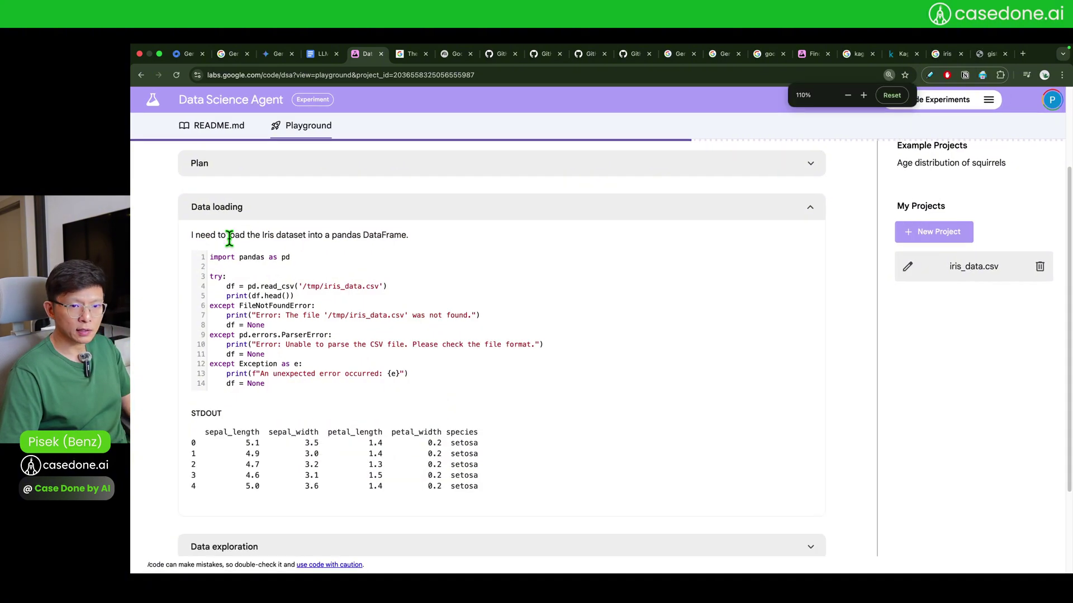
scroll(317, 308, down, 2)
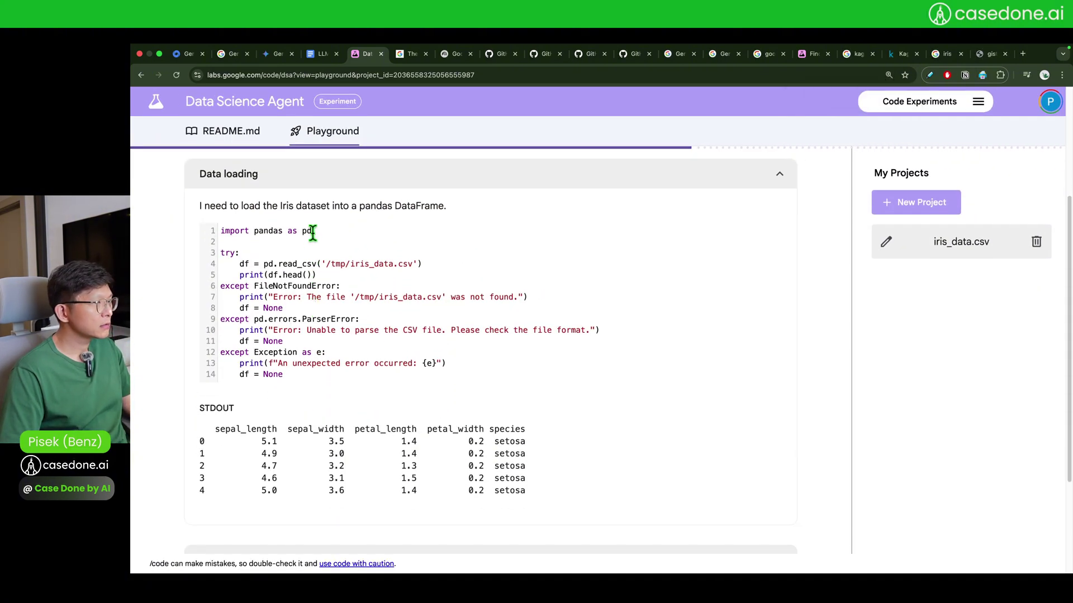
drag(312, 233, 347, 374)
scroll(369, 409, down, 2)
scroll(391, 411, down, 2)
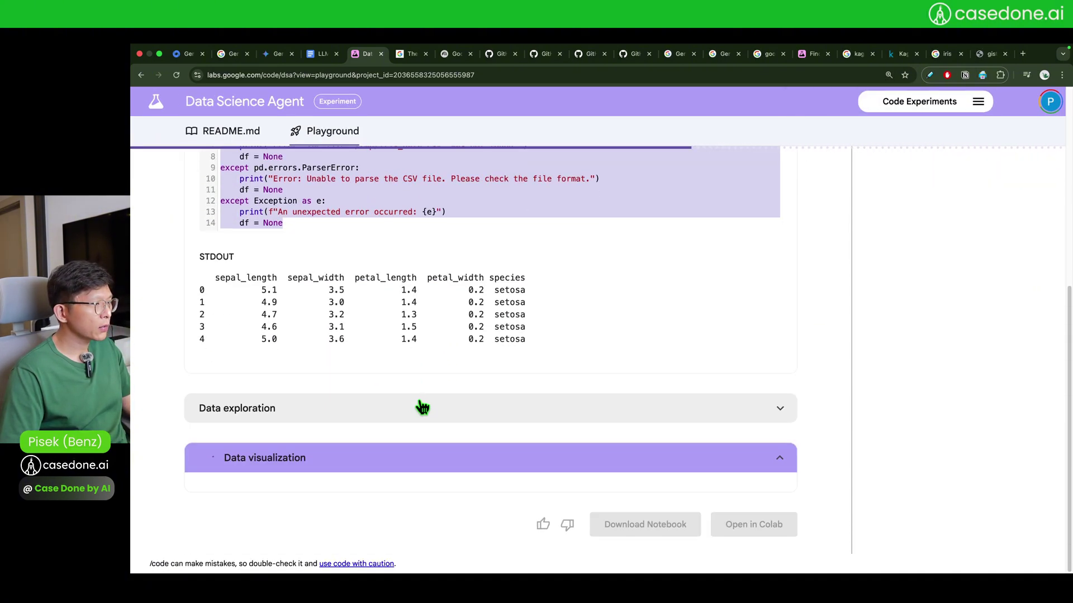
Expand the Data exploration section and examine its column information, summary statistics and species counts.
click(367, 416)
scroll(372, 405, down, 4)
scroll(357, 411, down, 6)
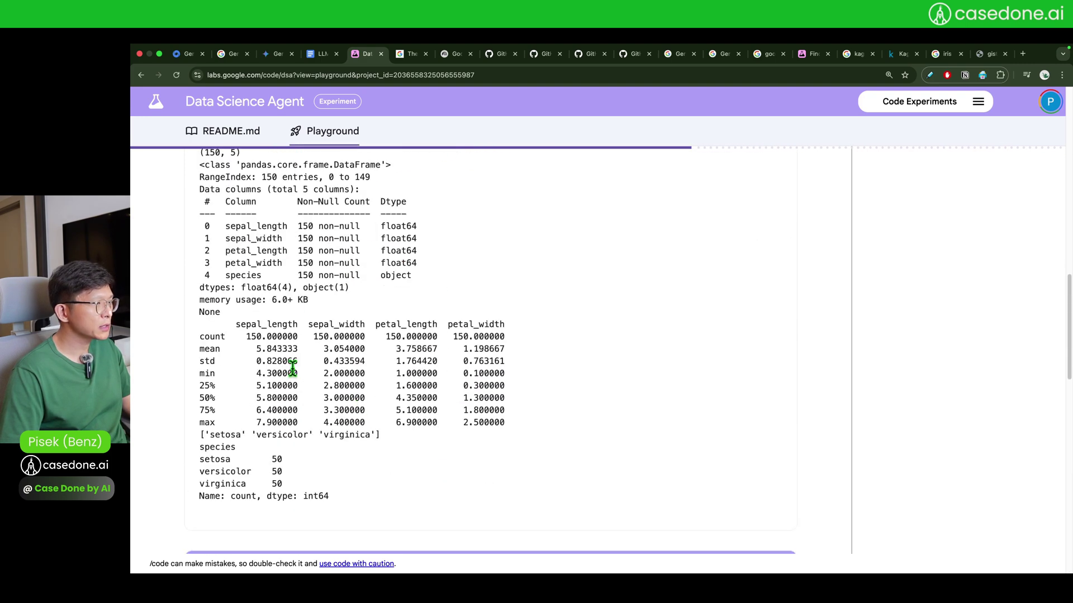
scroll(402, 391, down, 5)
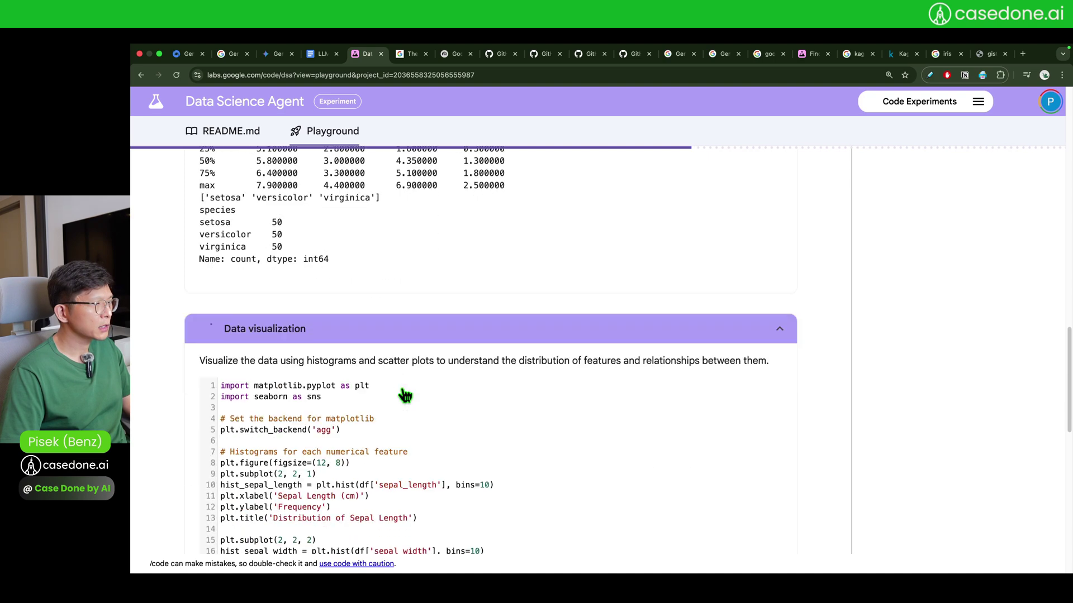
scroll(405, 402, down, 12)
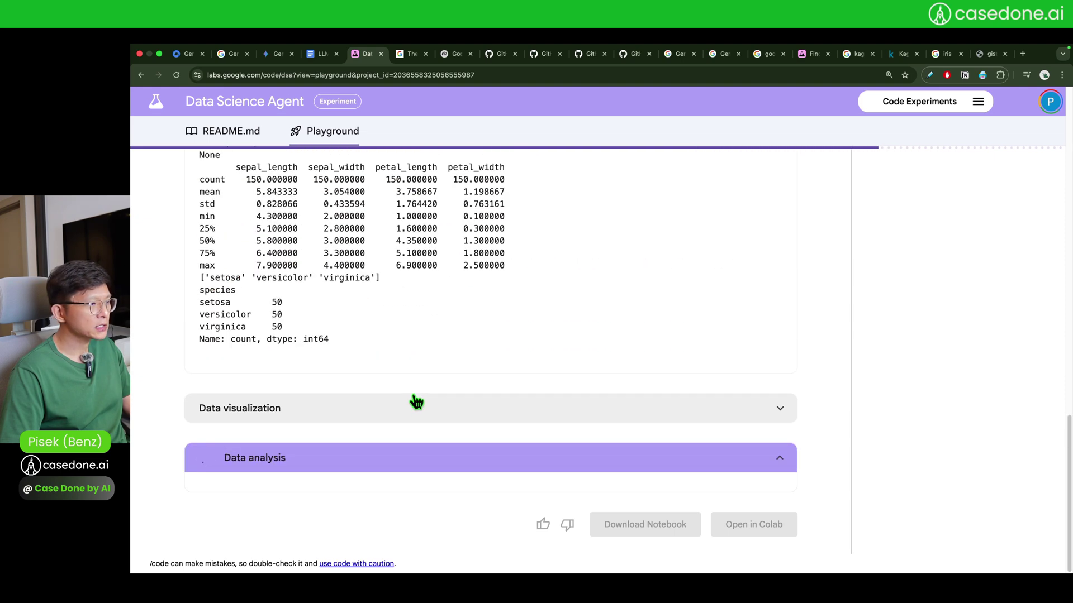
Expand the Data visualization section and examine its histogram and scatter plot code, along with the Data analysis code and output.
click(780, 408)
scroll(743, 378, down, 7)
scroll(738, 380, down, 8)
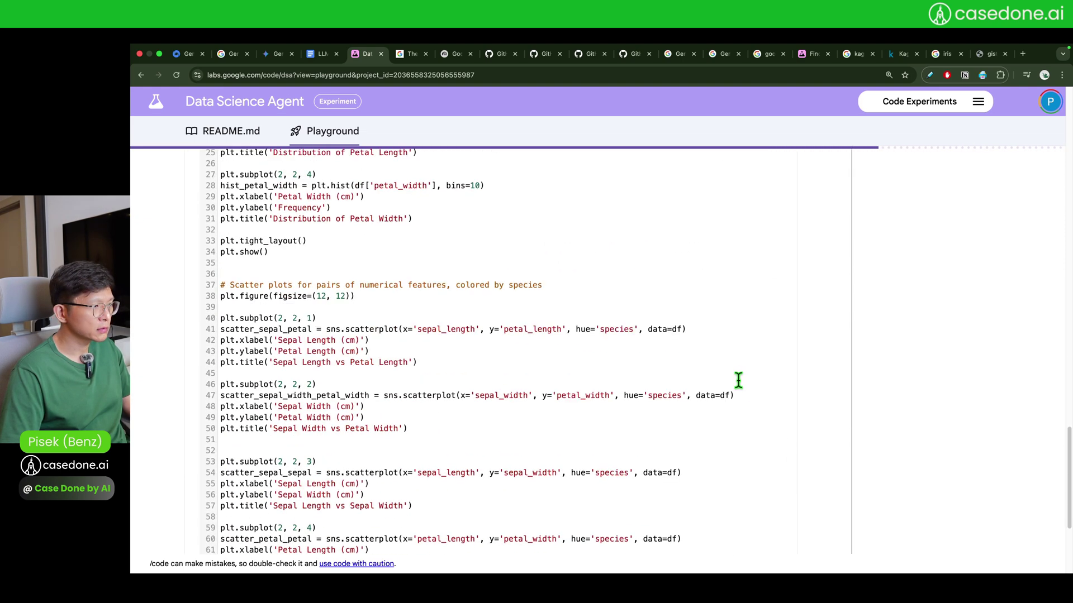
scroll(738, 380, up, 10)
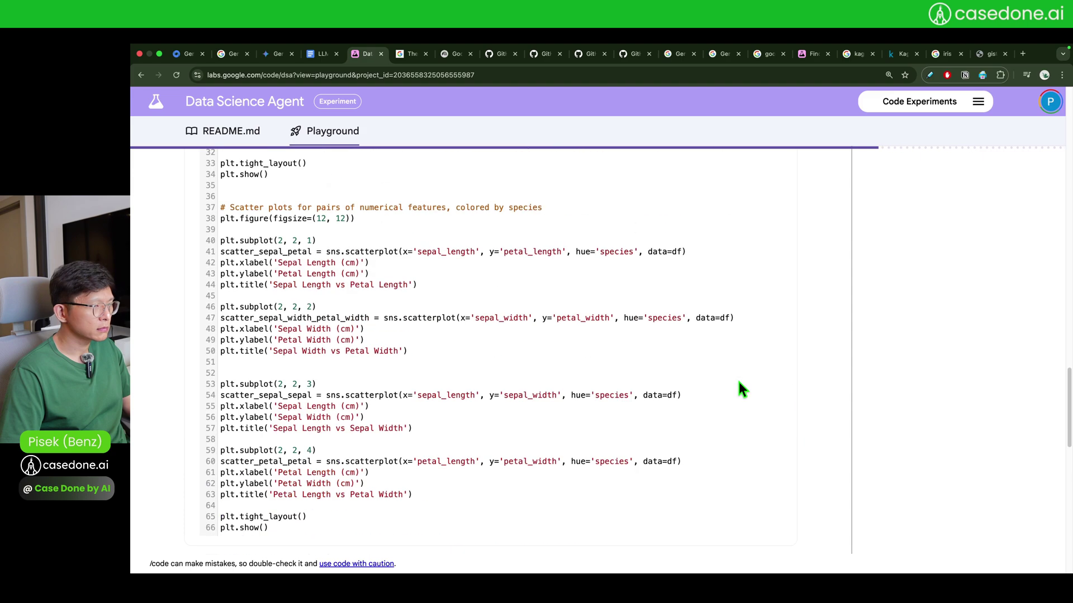
scroll(813, 335, down, 12)
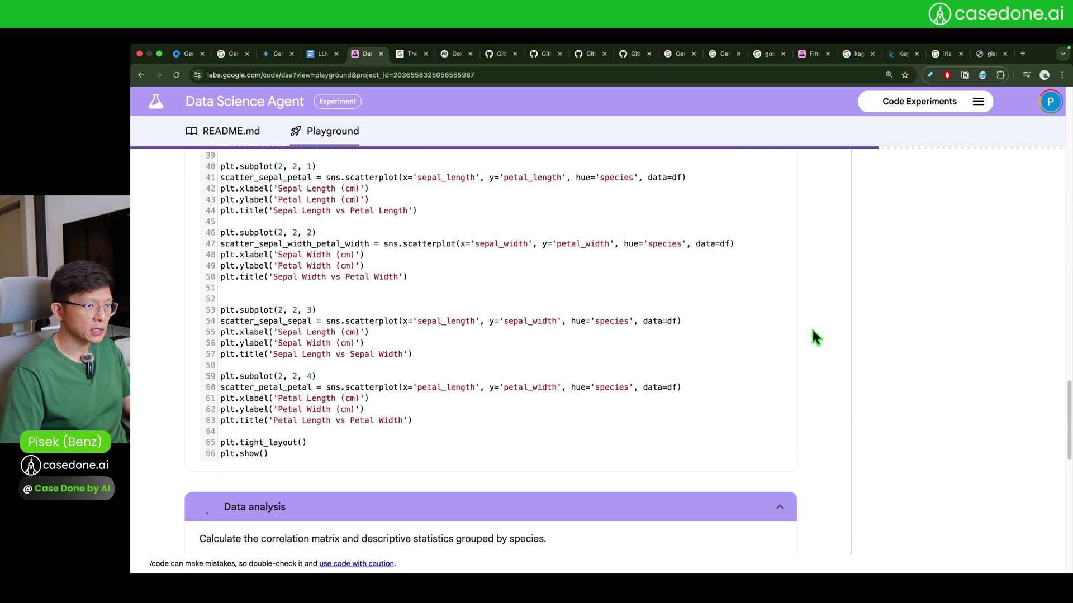
scroll(455, 342, down, 8)
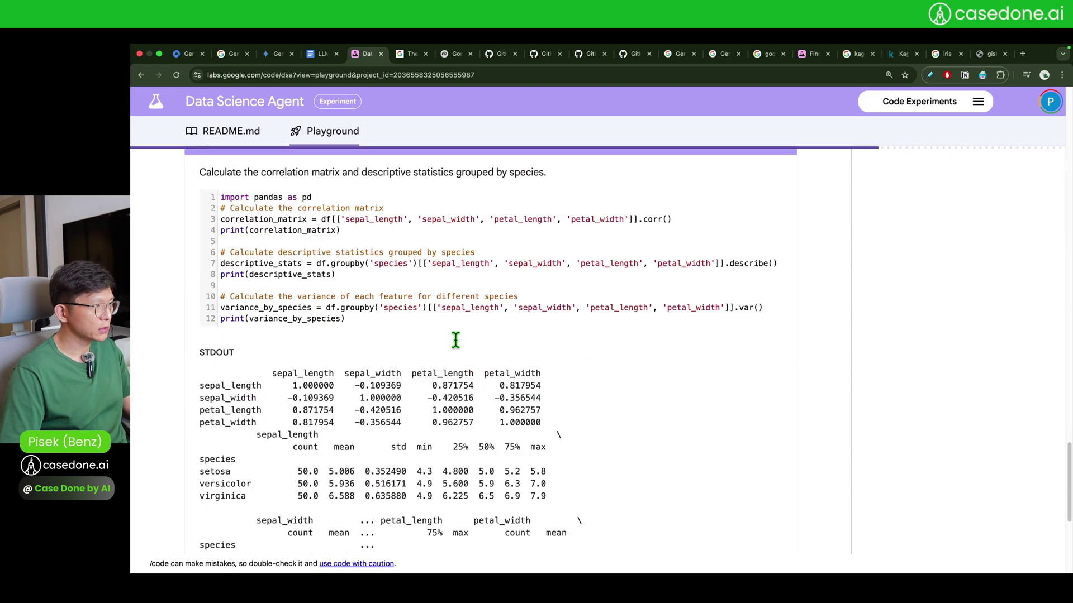
scroll(456, 339, up, 7)
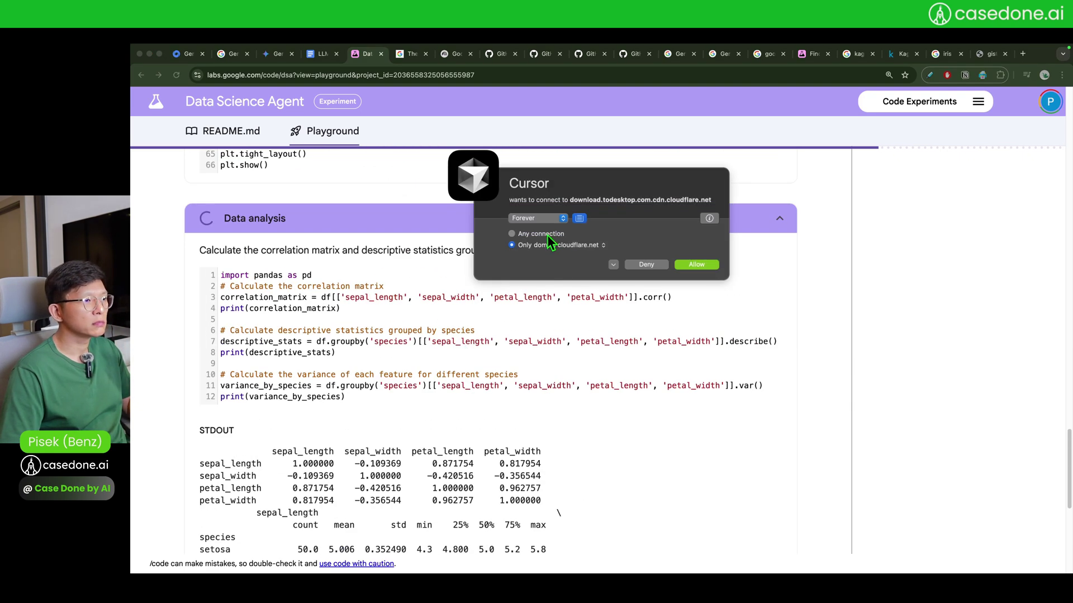
Allow Cursor to make any connection forever.
click(547, 235)
click(707, 265)
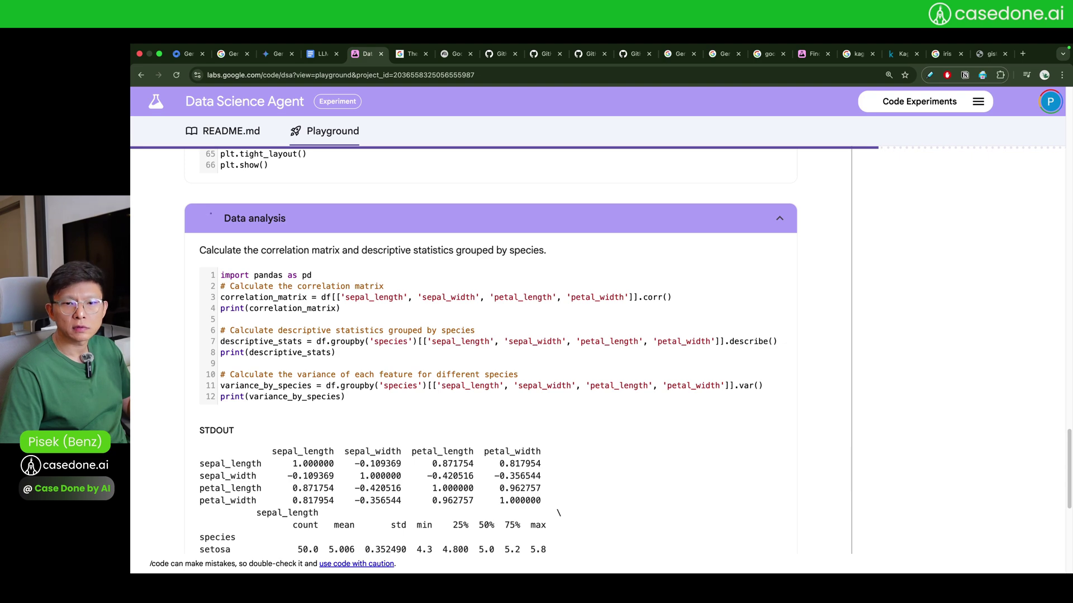
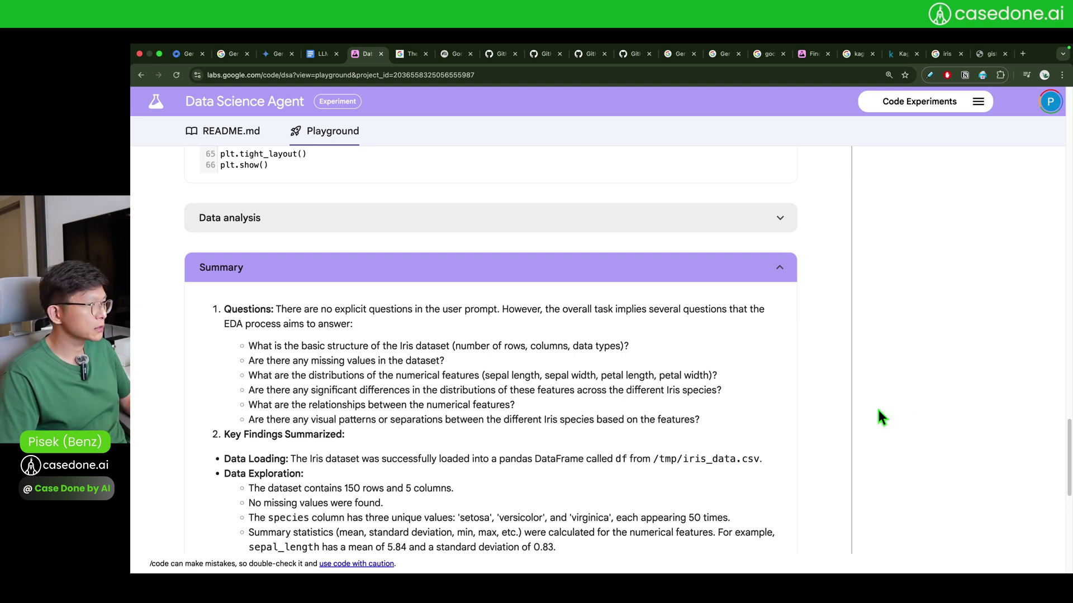
Examine the Summary section of the finished analysis, reading the questions the EDA process aims to answer.
scroll(878, 411, up, 1)
scroll(879, 417, up, 5)
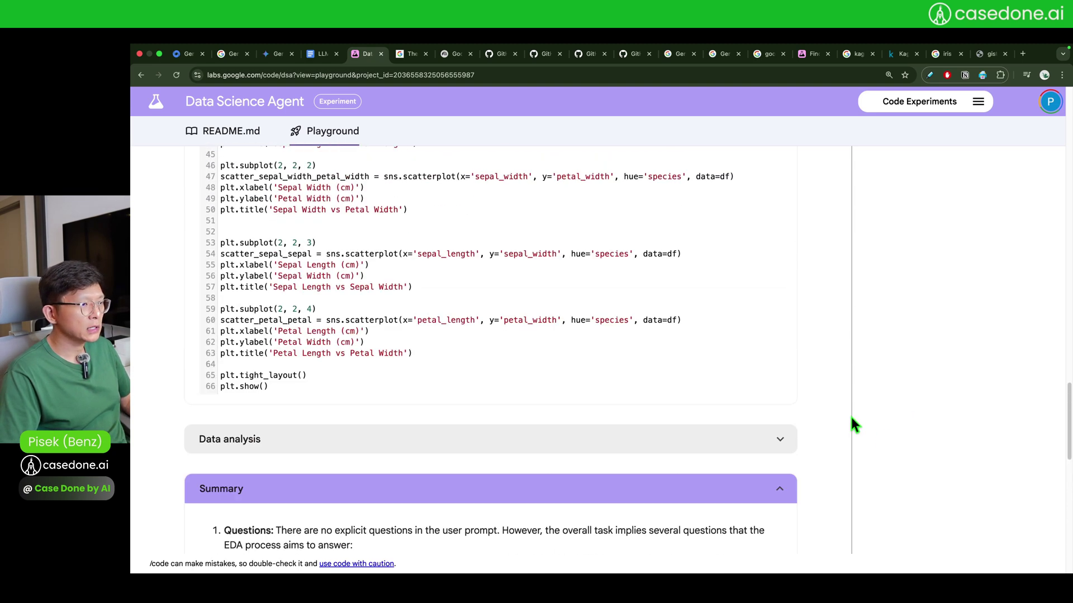
scroll(851, 422, down, 5)
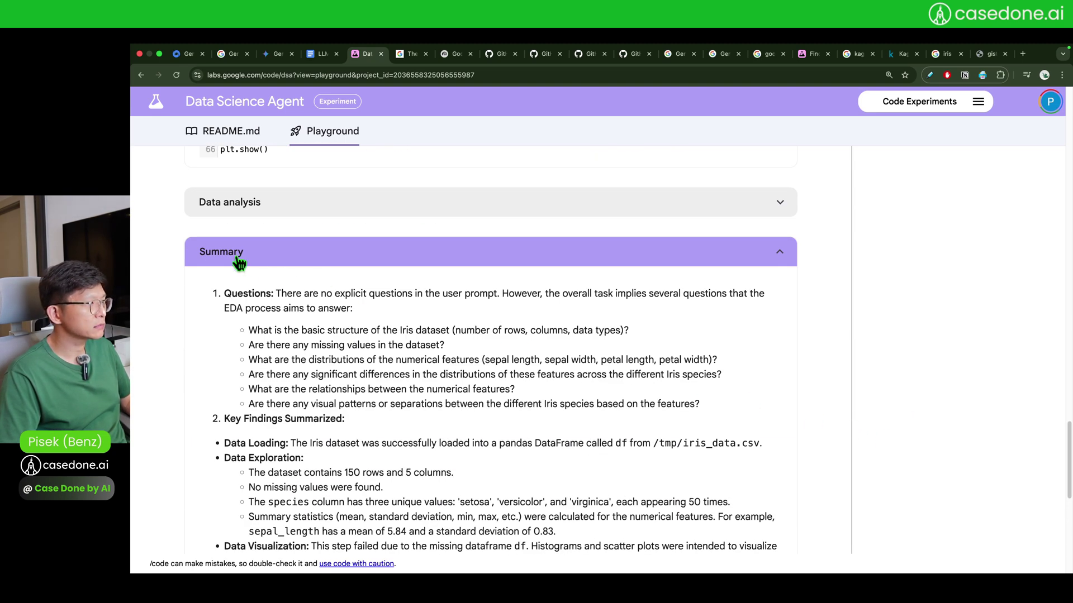
scroll(332, 330, down, 4)
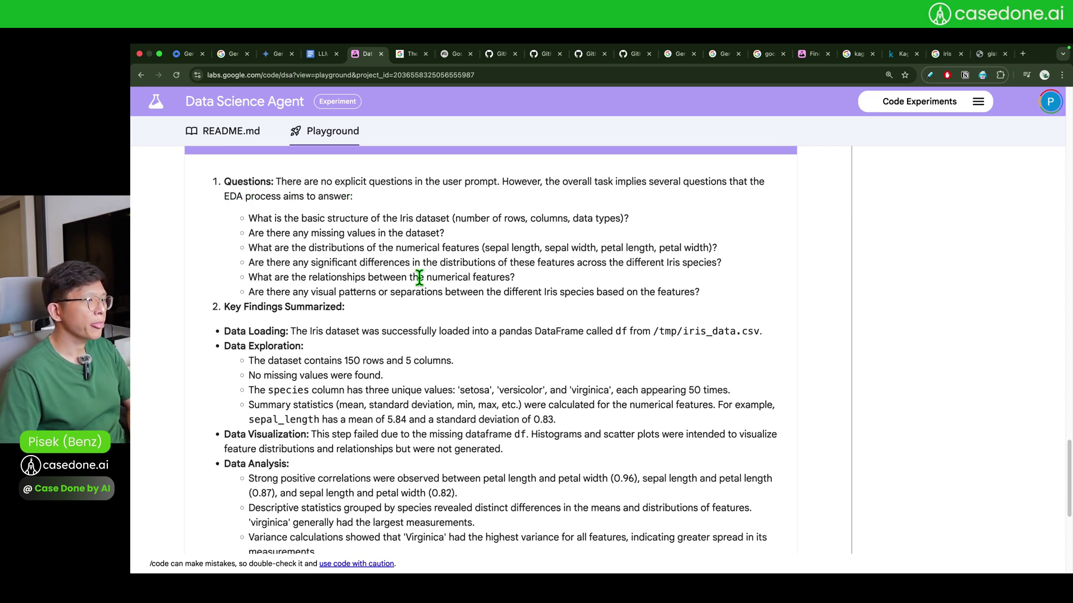
scroll(354, 277, up, 3)
double_click(228, 277)
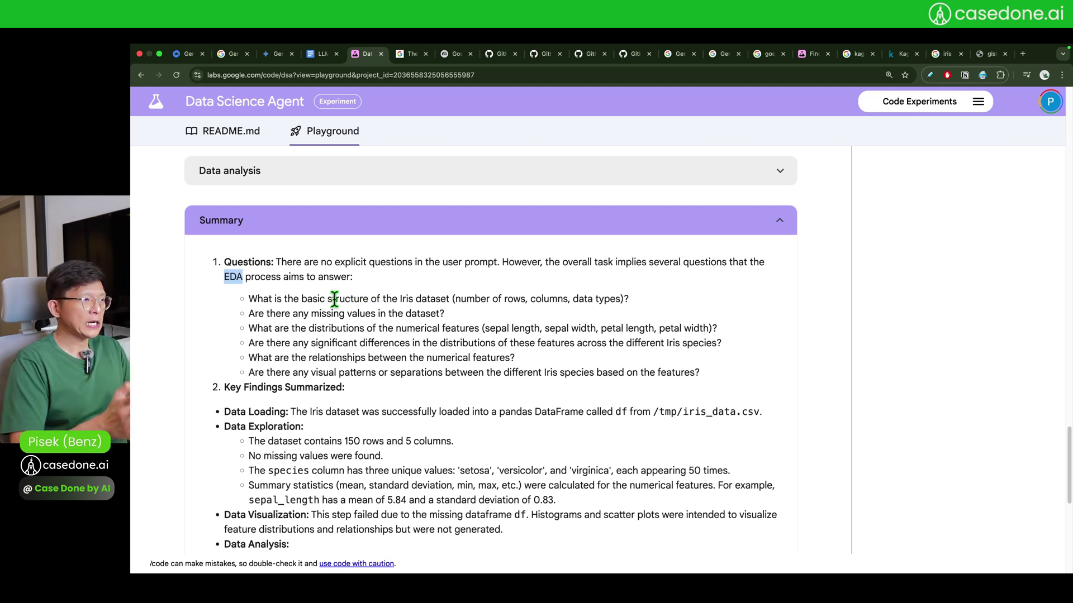
drag(250, 299, 748, 375)
click(735, 365)
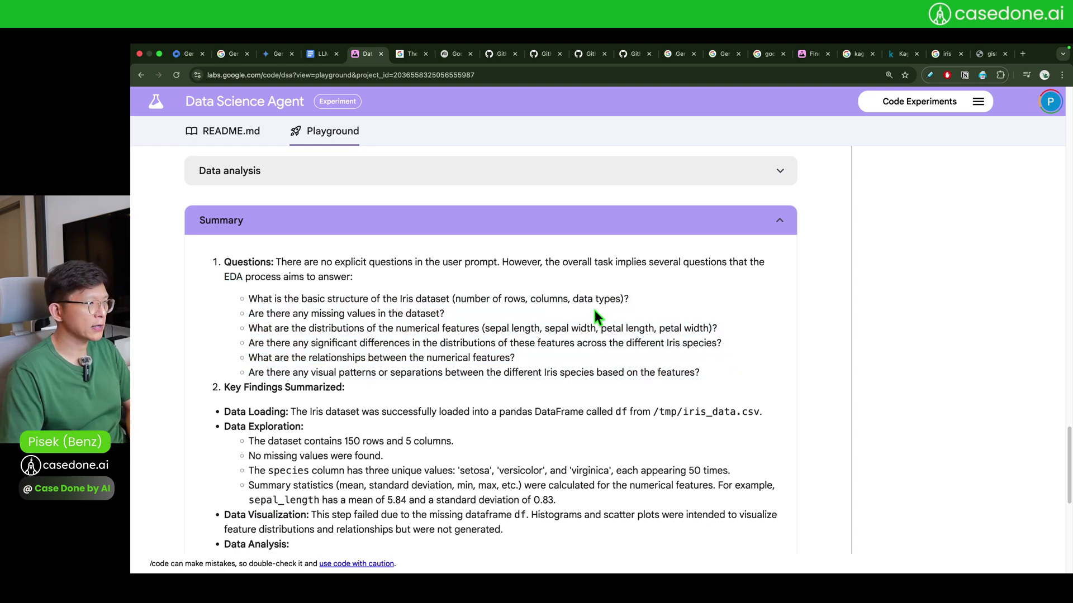
Read the Key Findings Summarized part of the Summary, covering data loading, exploration, visualization and the correlation findings.
scroll(559, 296, down, 2)
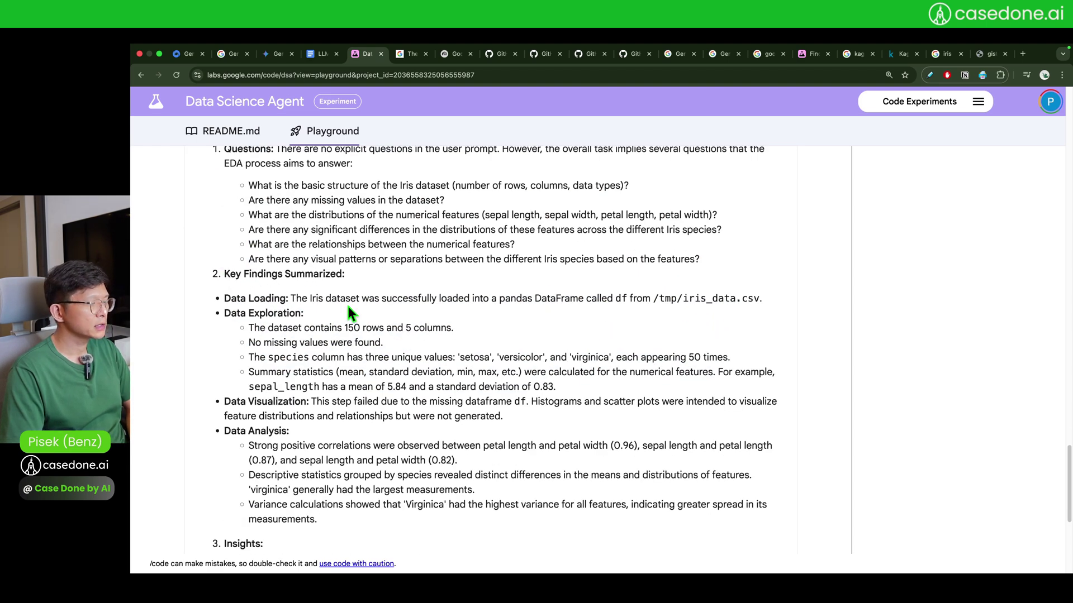
scroll(278, 258, down, 1)
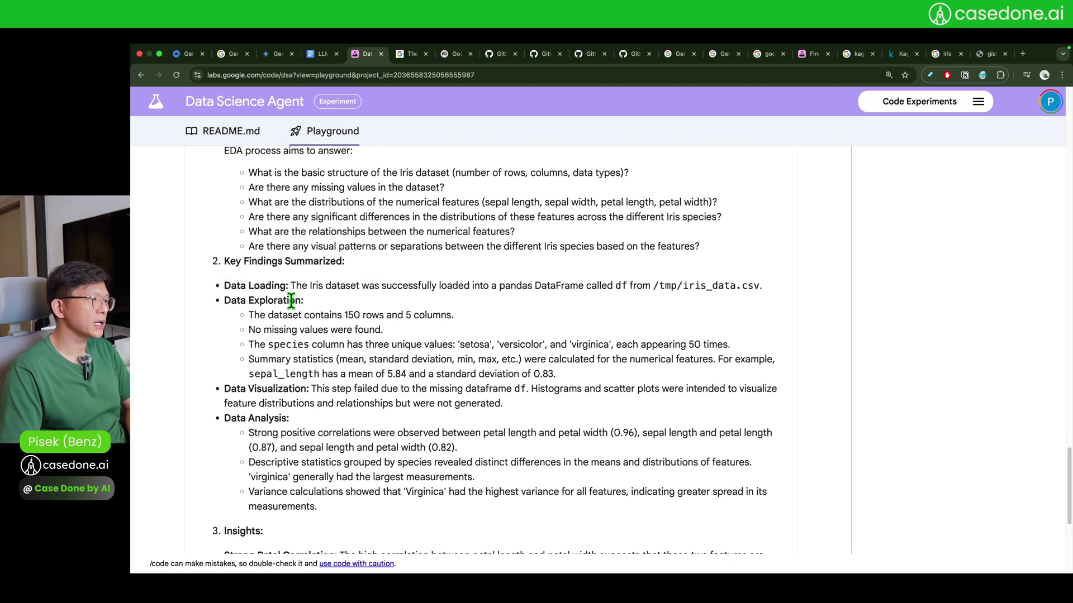
drag(291, 300, 398, 355)
click(397, 357)
scroll(380, 369, down, 5)
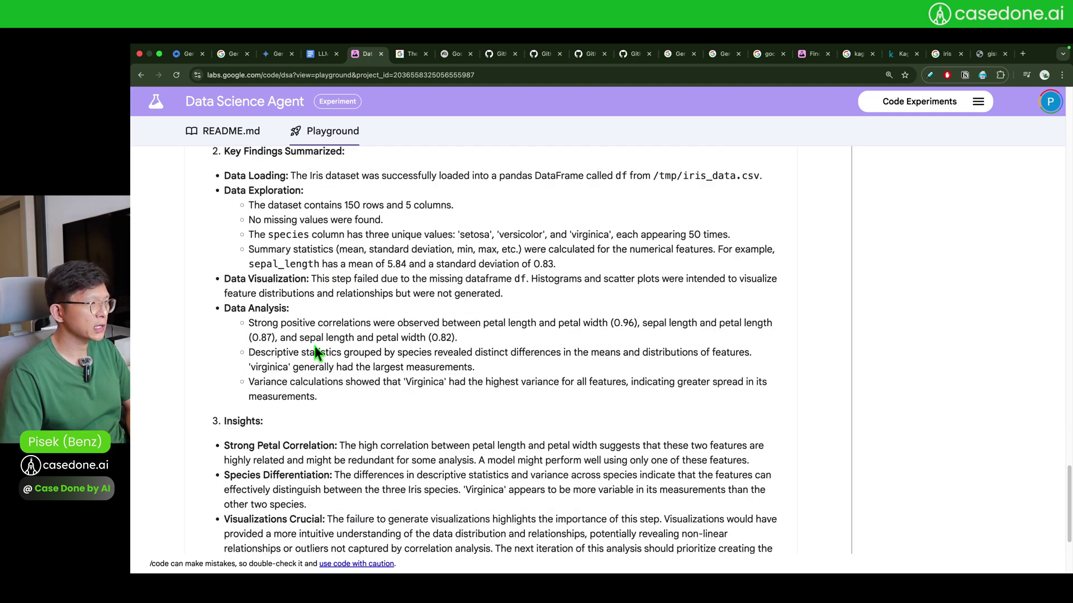
drag(248, 323, 378, 325)
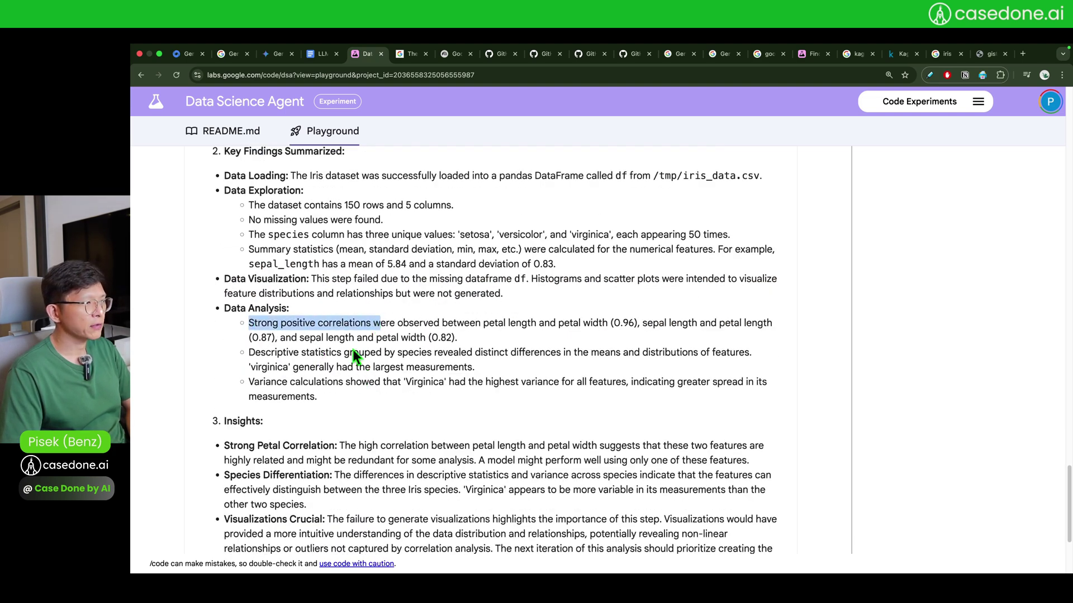
click(315, 366)
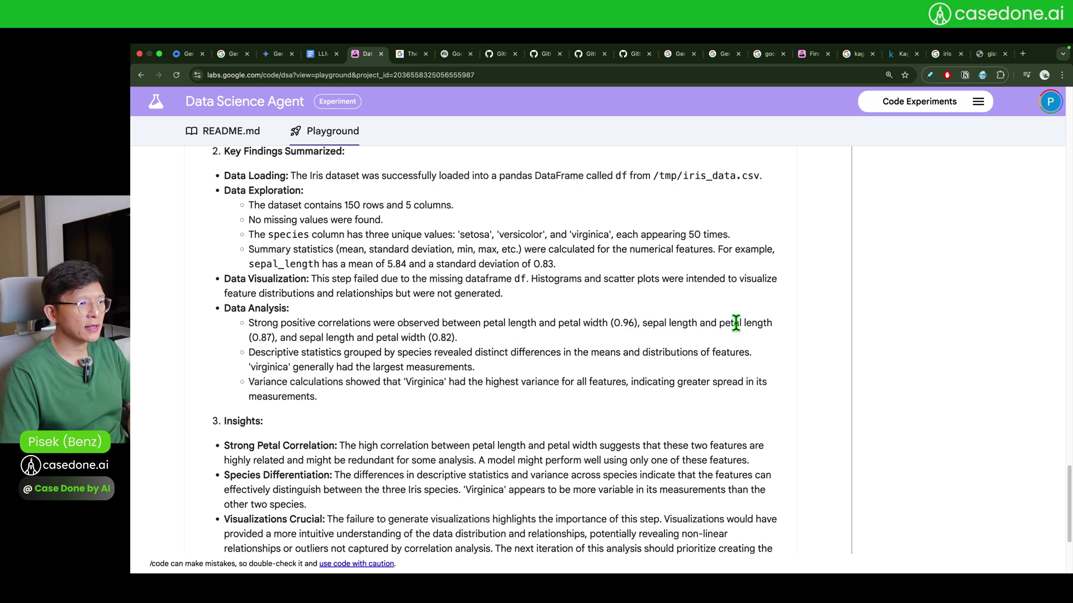
Read the Insights part of the Summary, including Species Differentiation and the closing remarks.
scroll(380, 363, down, 5)
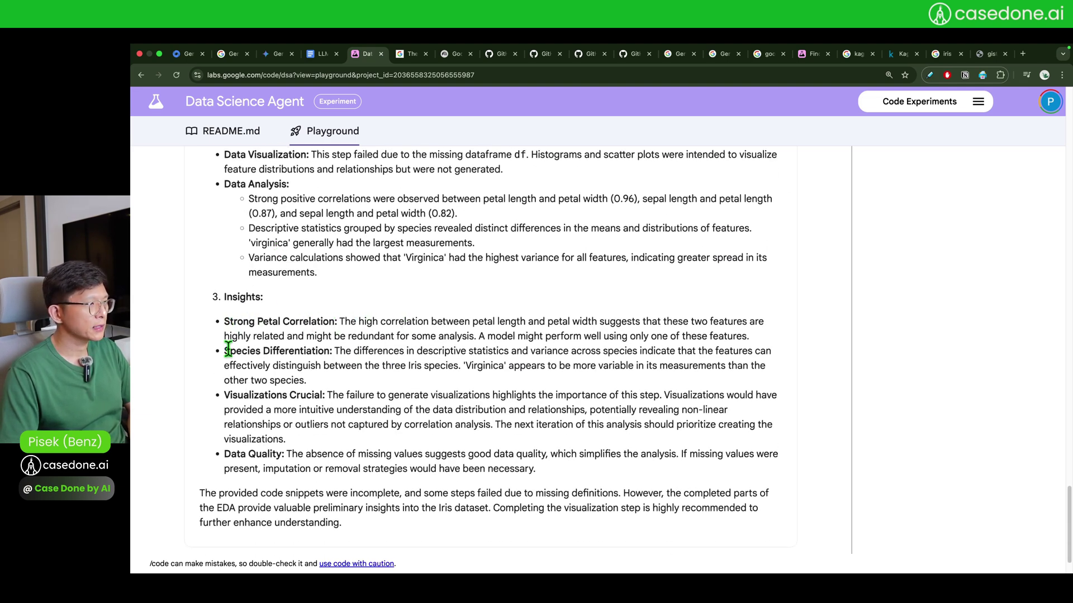
drag(229, 350, 323, 352)
scroll(478, 334, down, 2)
click(514, 313)
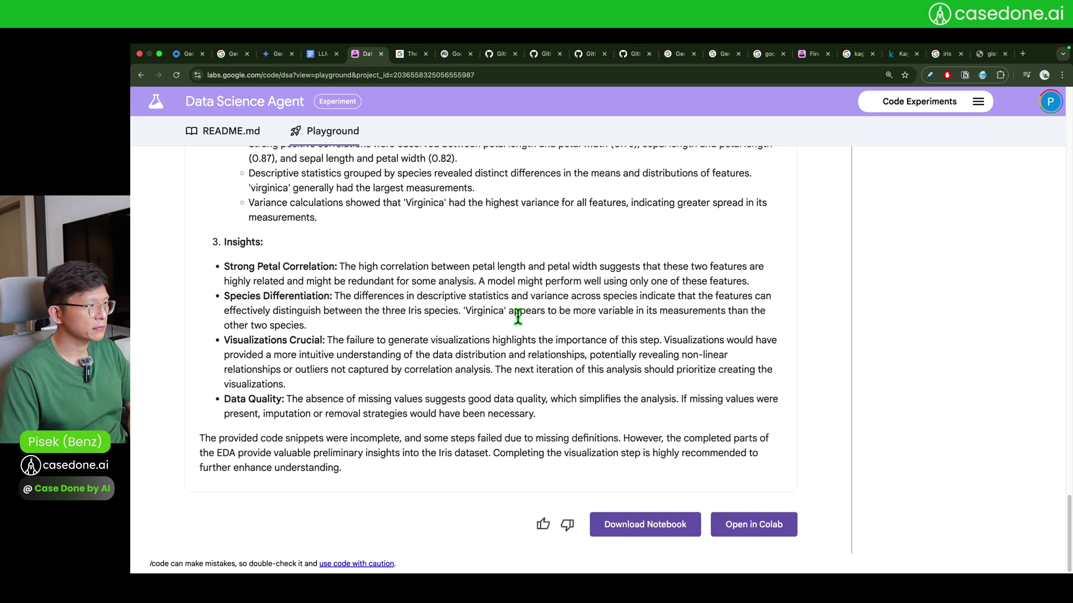
Export the analysis notebook to Colab, granting /code access to the signed-in Google account, and open the exported notebook.
click(753, 531)
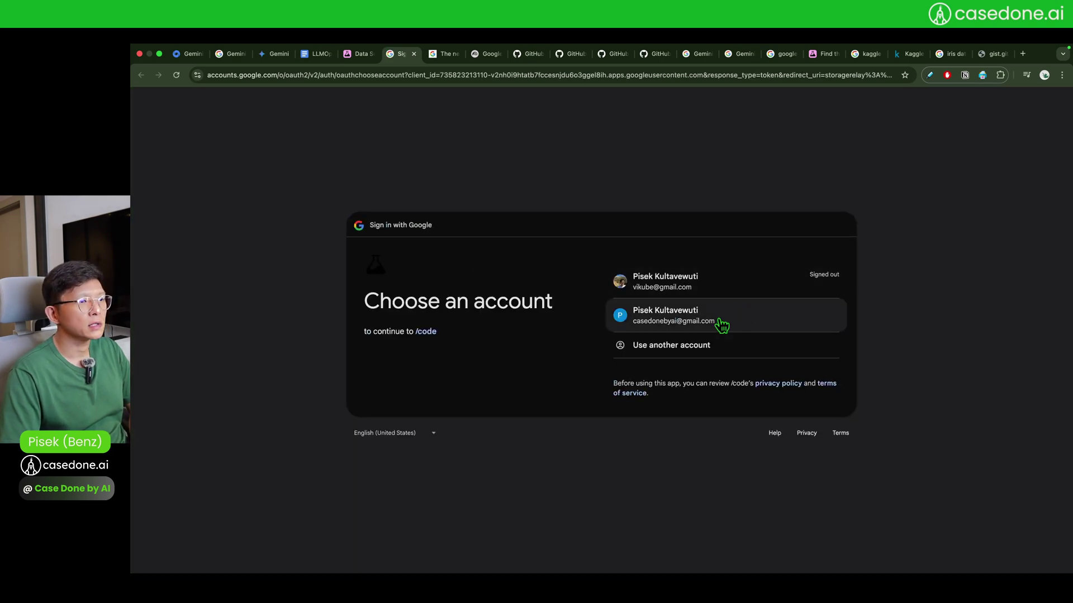
click(721, 324)
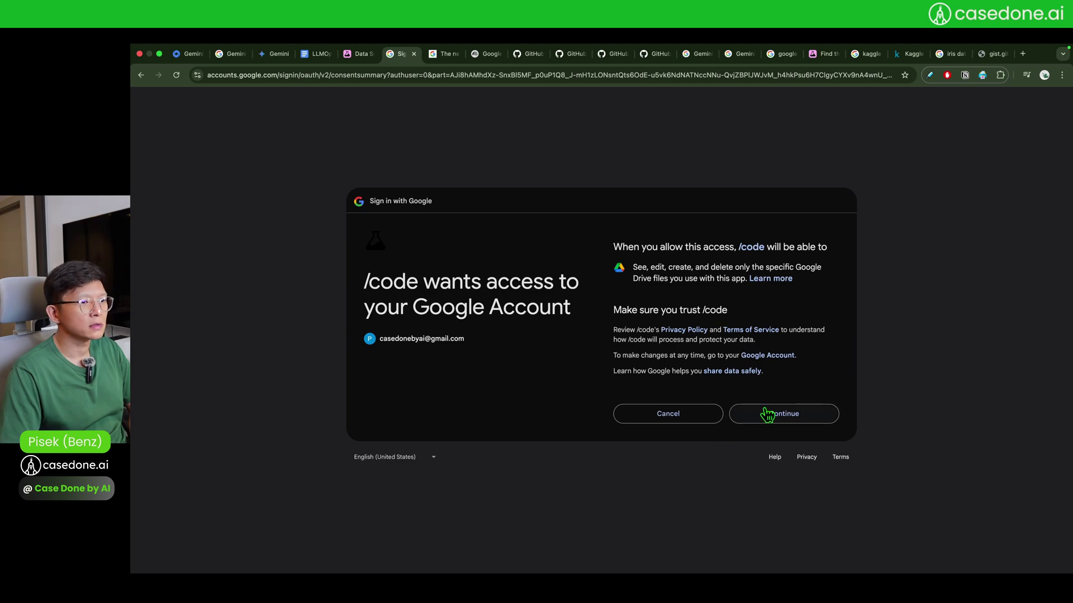
click(762, 413)
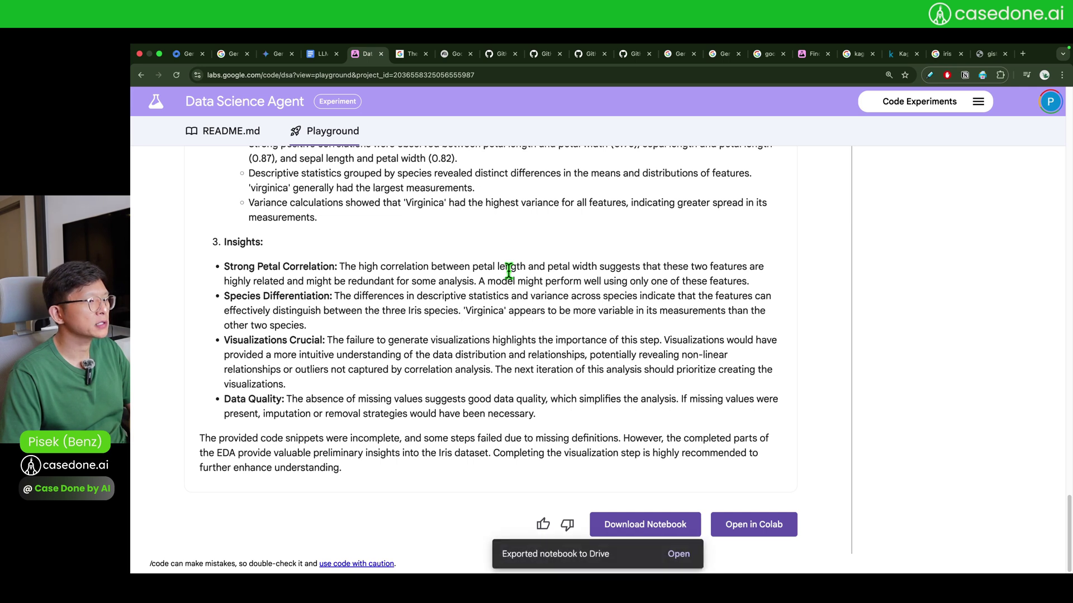
click(676, 556)
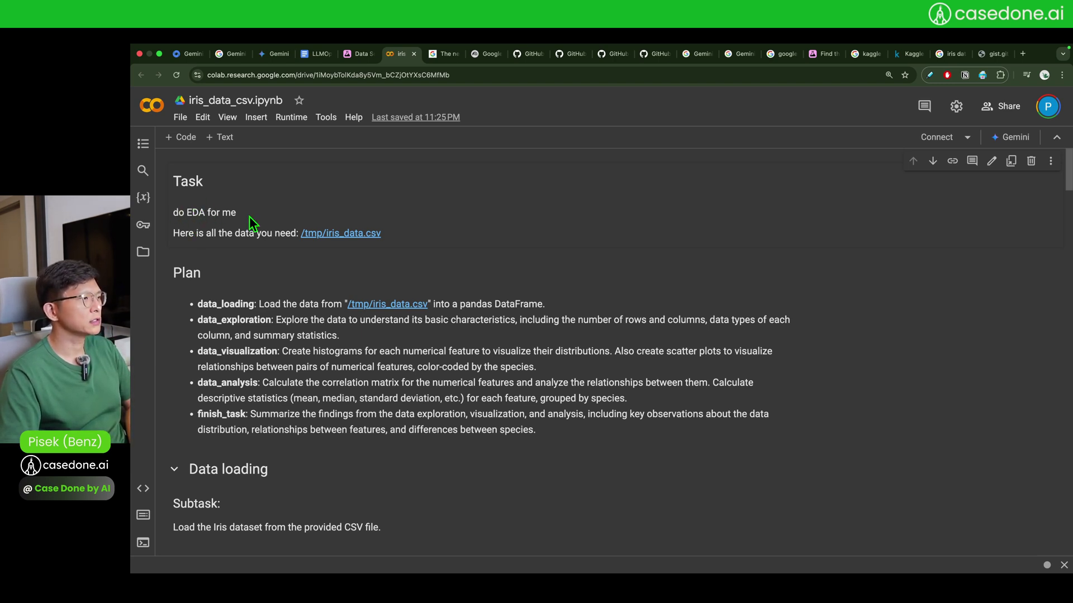
Review the Task, Plan and Data loading sections of the iris_data_csv.ipynb notebook, comparing it with the Data Science Agent page.
scroll(300, 352, down, 5)
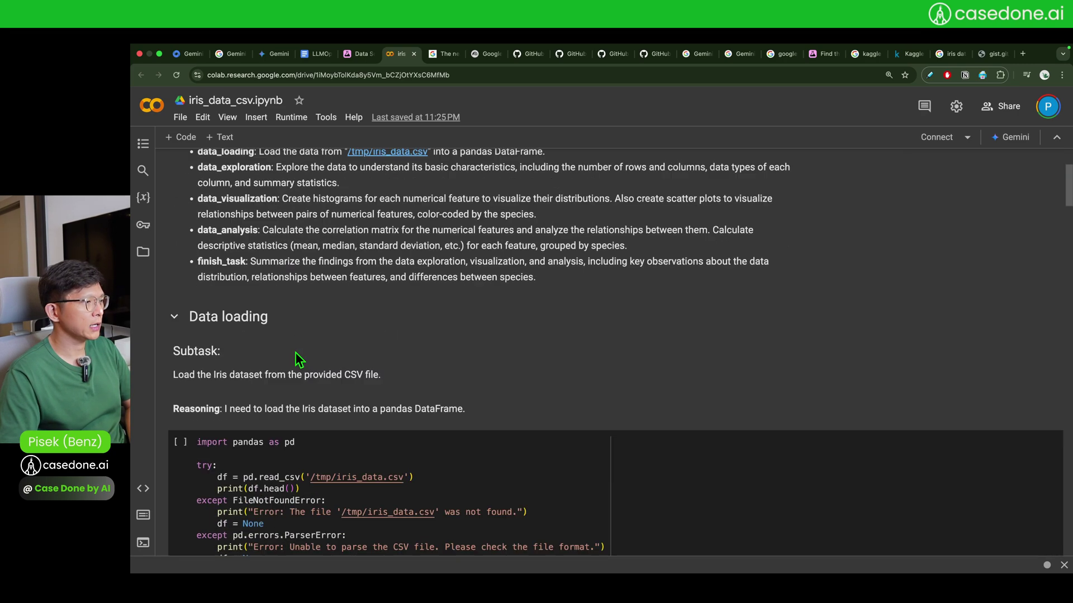
scroll(296, 360, up, 5)
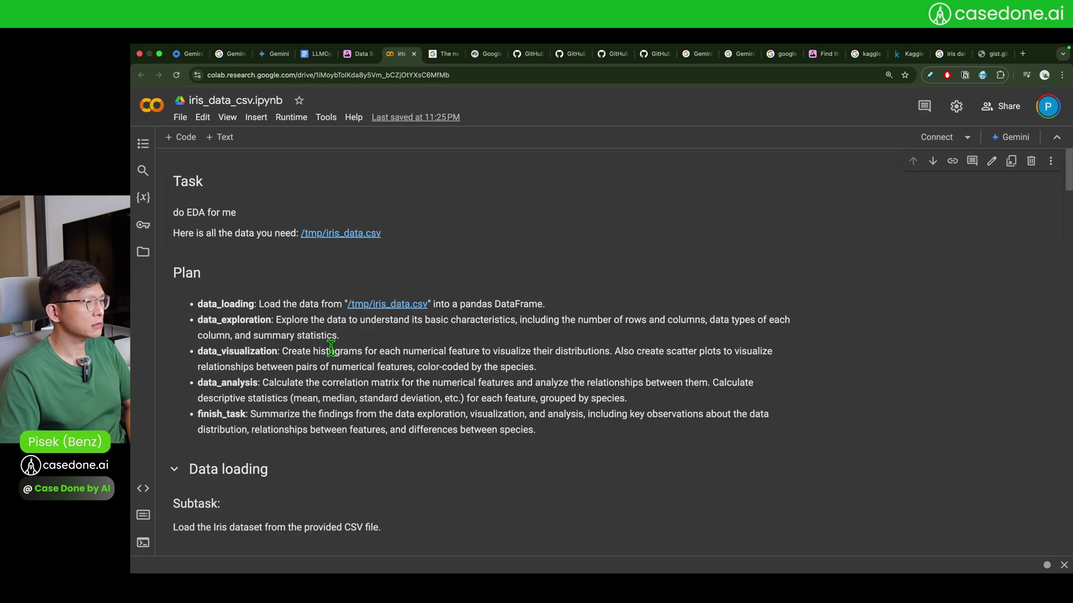
scroll(303, 374, down, 4)
scroll(300, 363, up, 3)
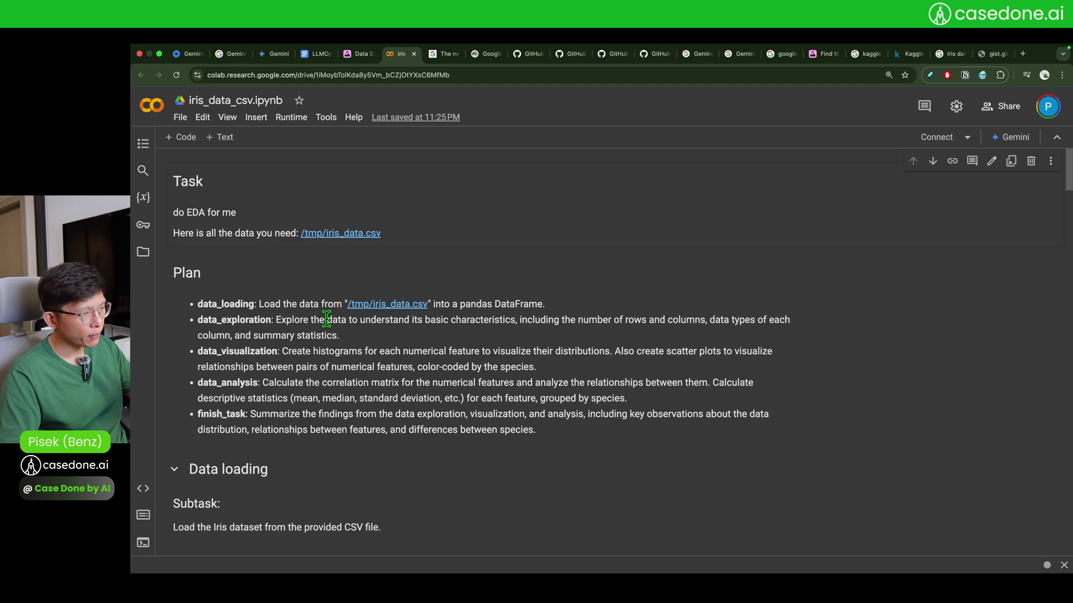
scroll(307, 348, down, 10)
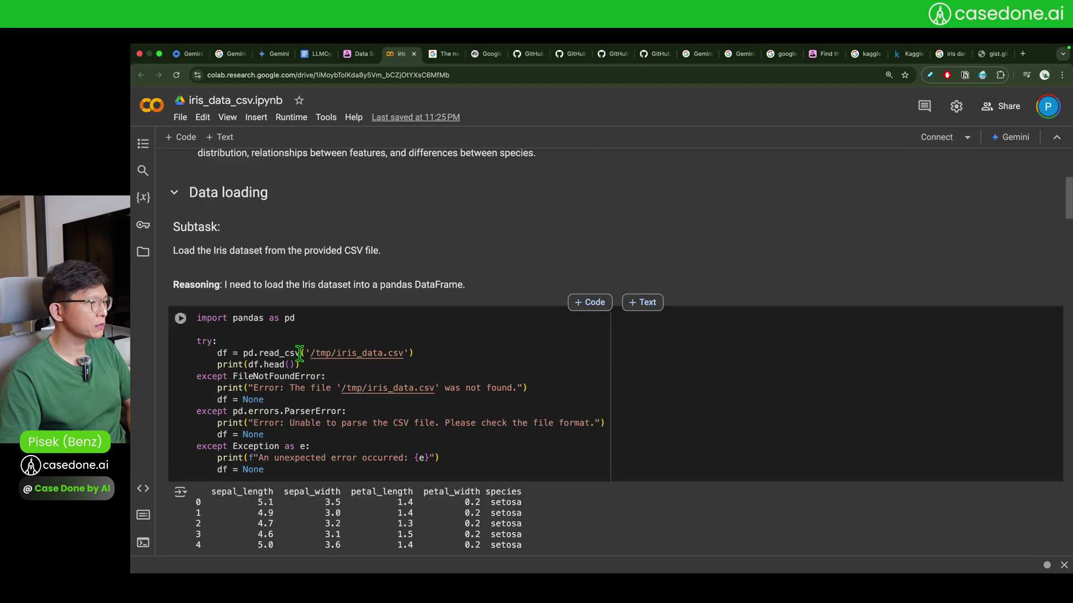
scroll(301, 352, down, 12)
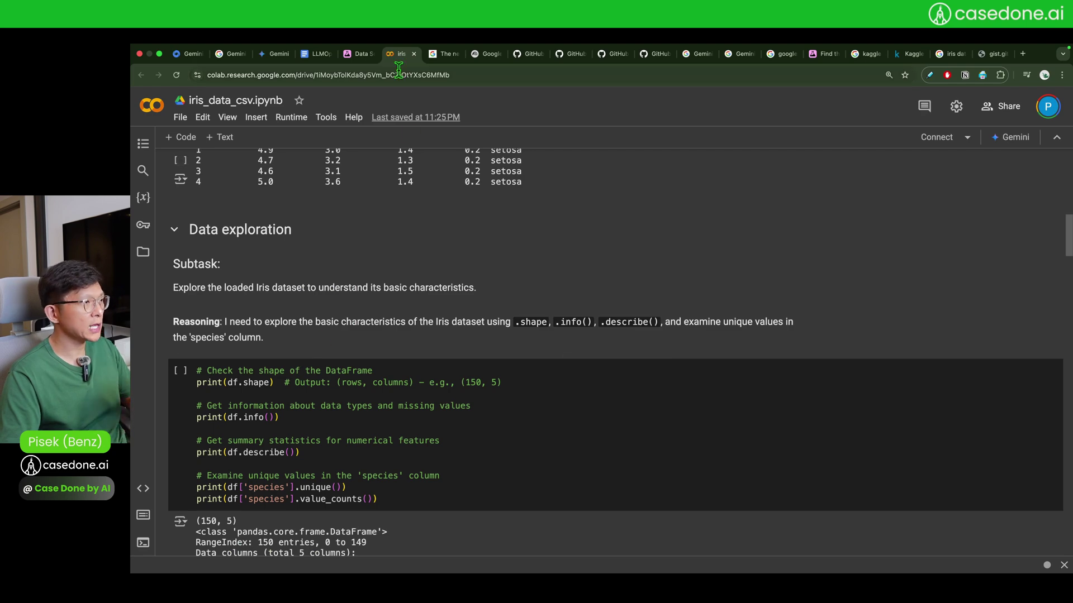
click(361, 56)
click(399, 54)
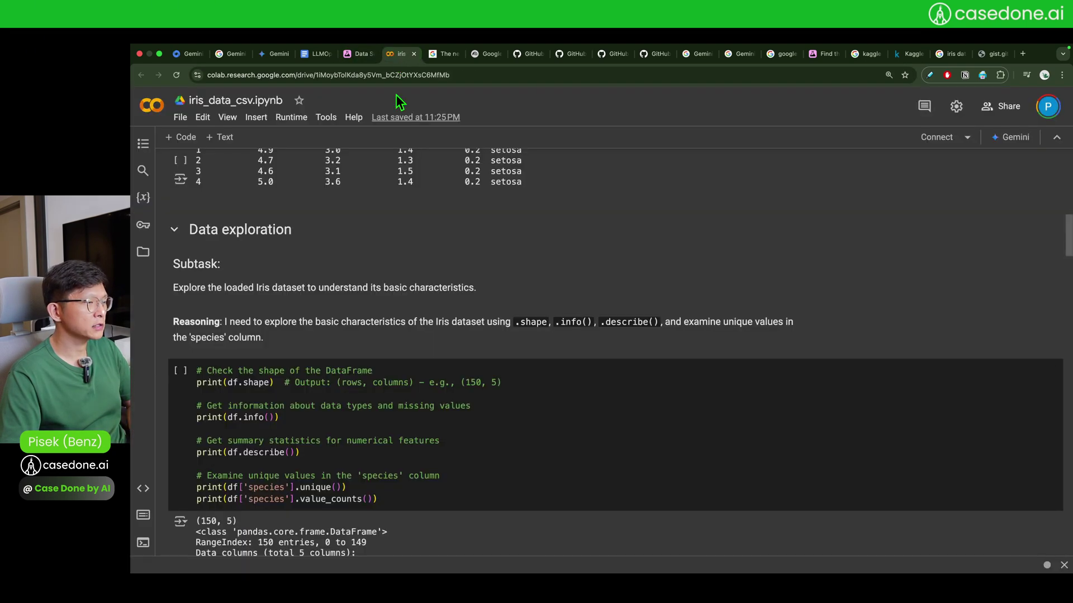
Examine the notebook's Data exploration, plotting code, Data analysis output and Summary through to the closing Data Science Agent credit.
click(447, 380)
scroll(558, 422, down, 12)
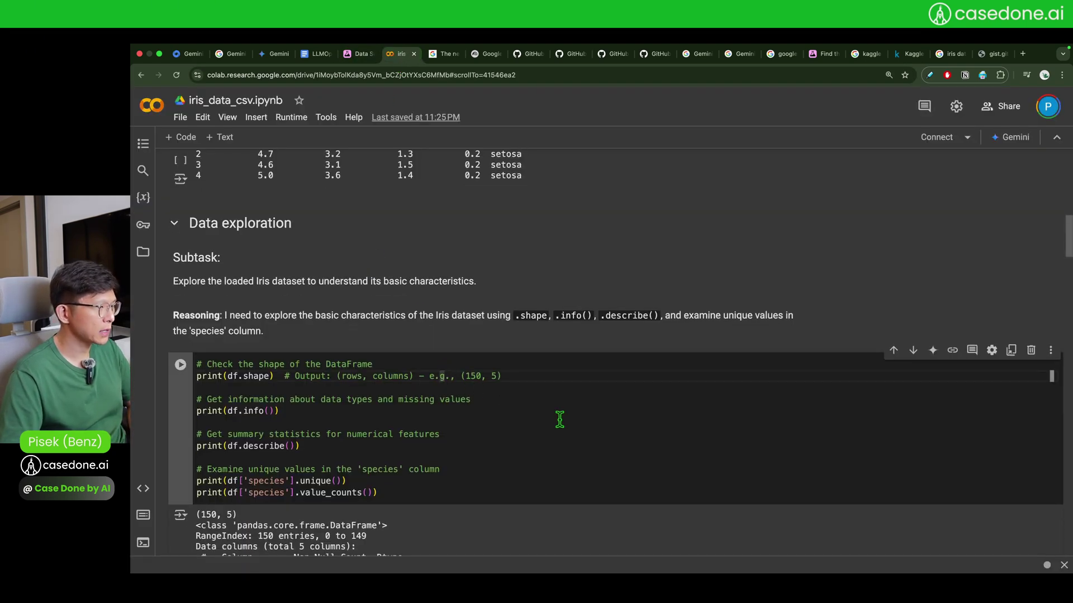
scroll(559, 421, down, 20)
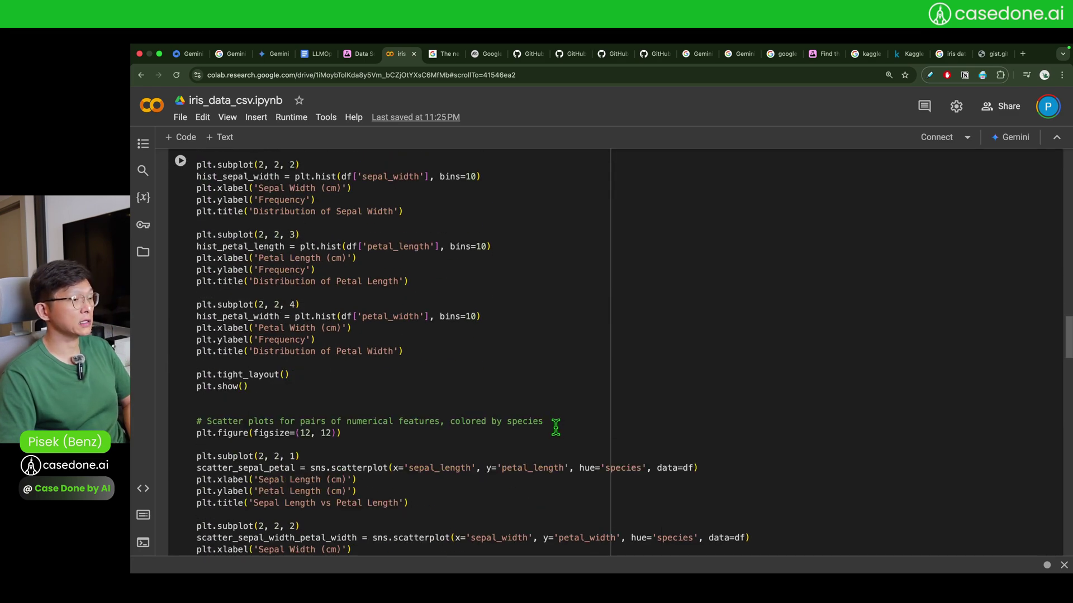
scroll(555, 428, down, 20)
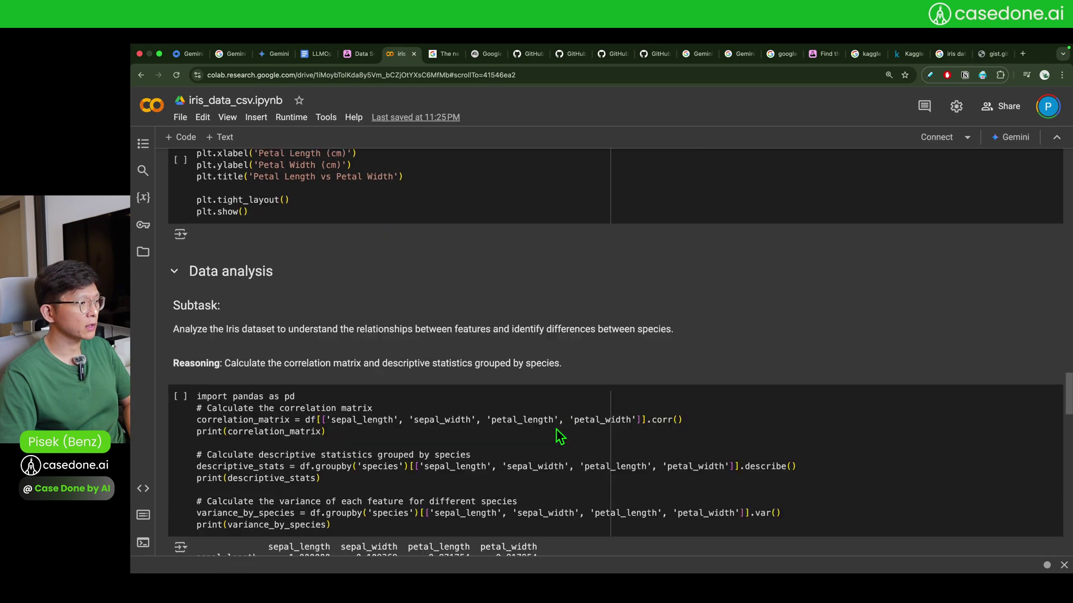
scroll(556, 428, down, 2)
scroll(368, 465, down, 6)
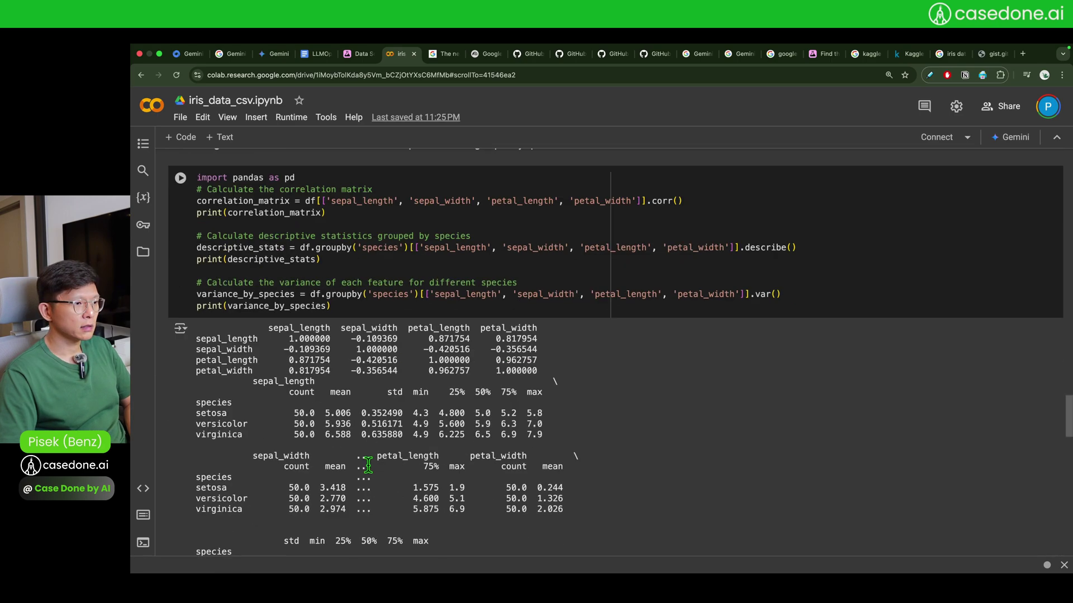
scroll(369, 465, down, 15)
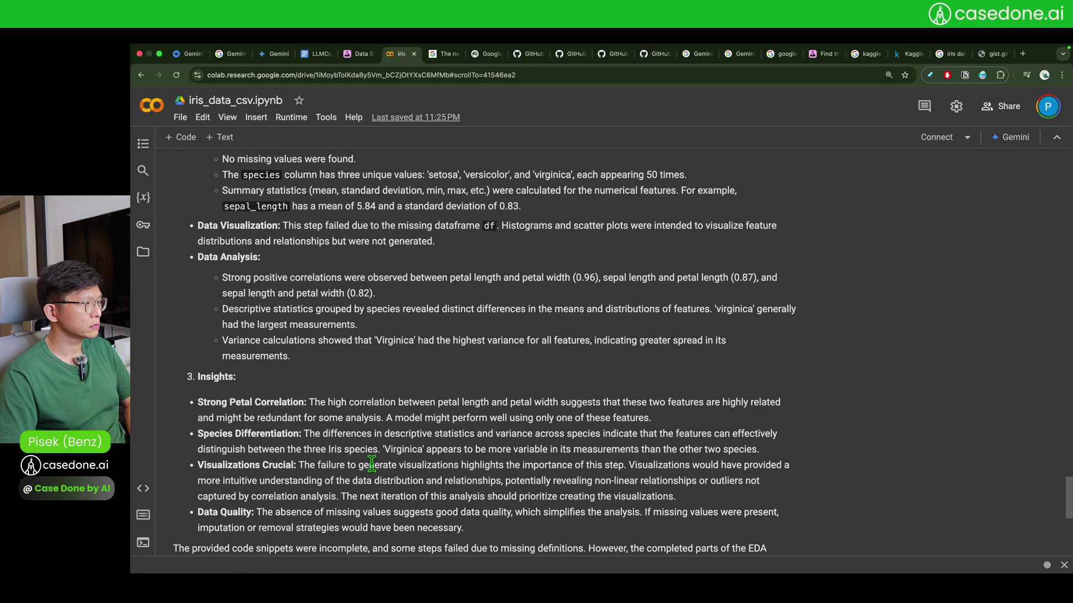
scroll(371, 465, up, 10)
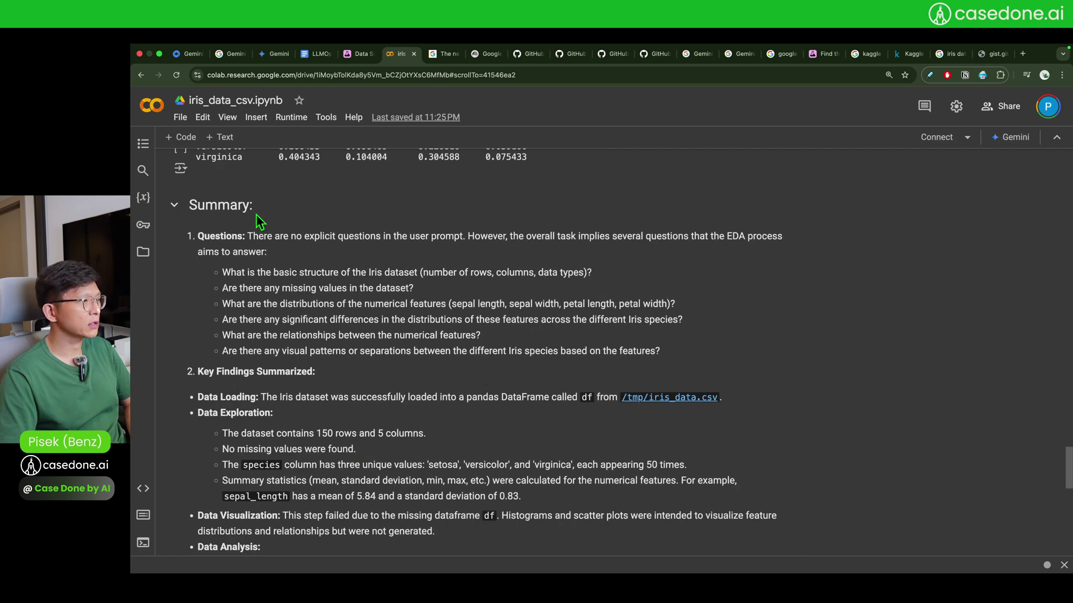
scroll(341, 389, down, 12)
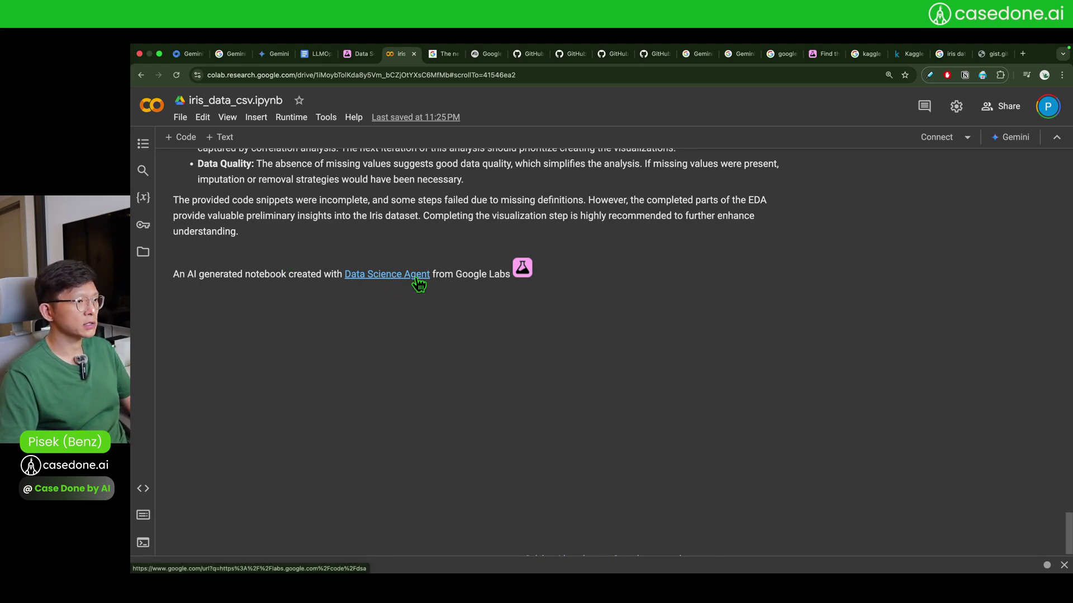
Return to the Data Science Agent project and look back over its results up to the prompt and Data loading code.
click(360, 56)
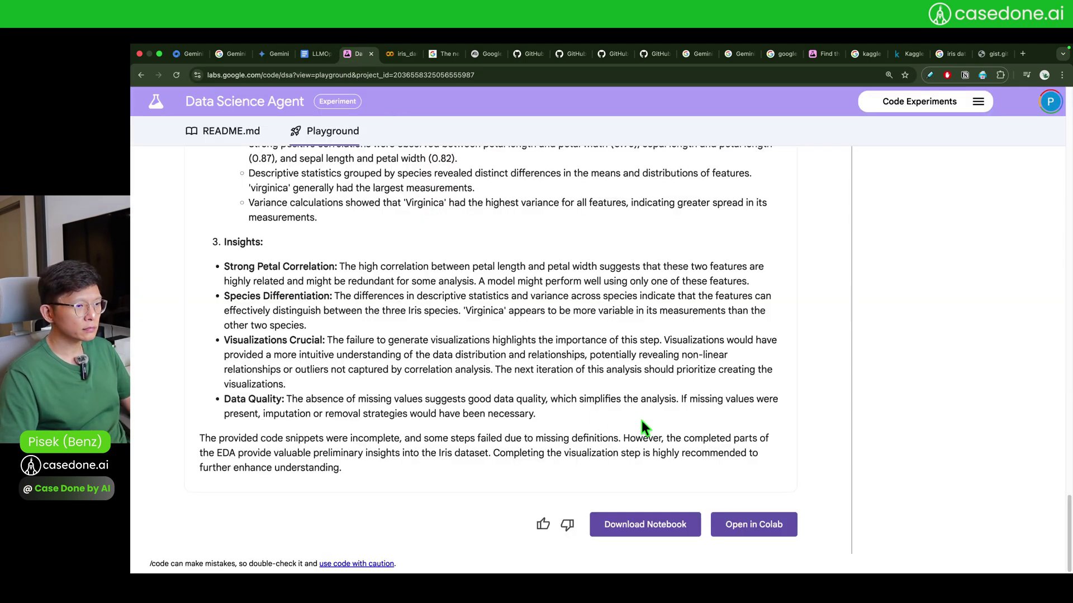
scroll(631, 442, up, 10)
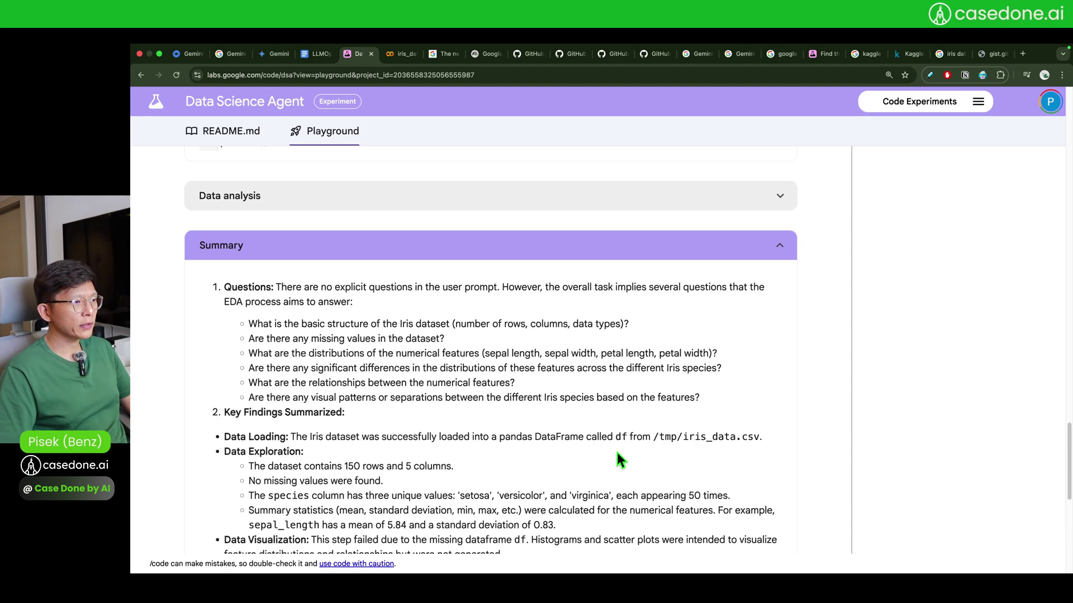
scroll(616, 453, up, 15)
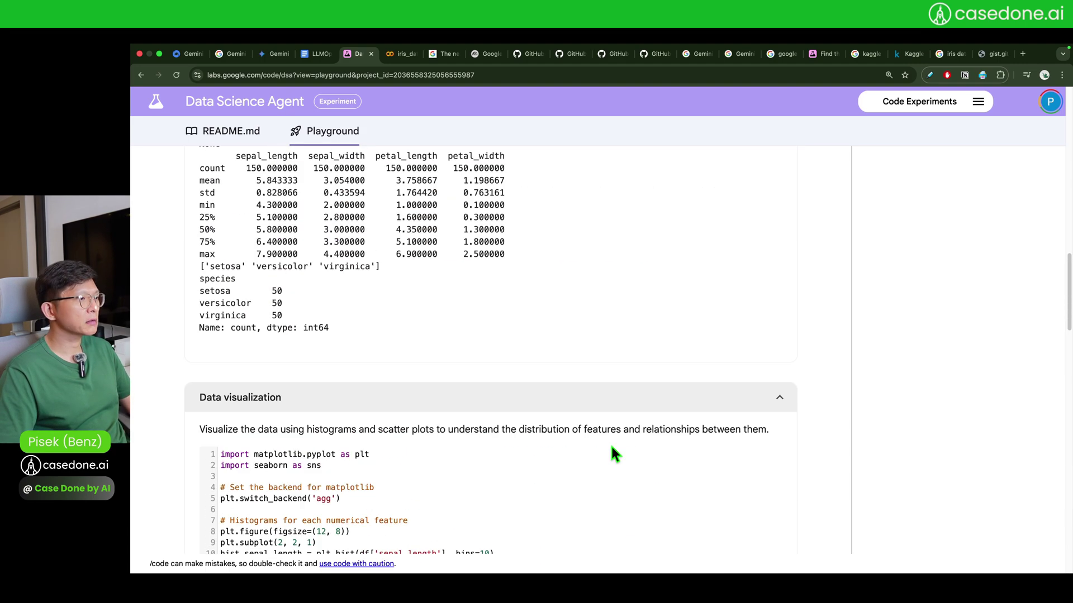
scroll(611, 447, up, 15)
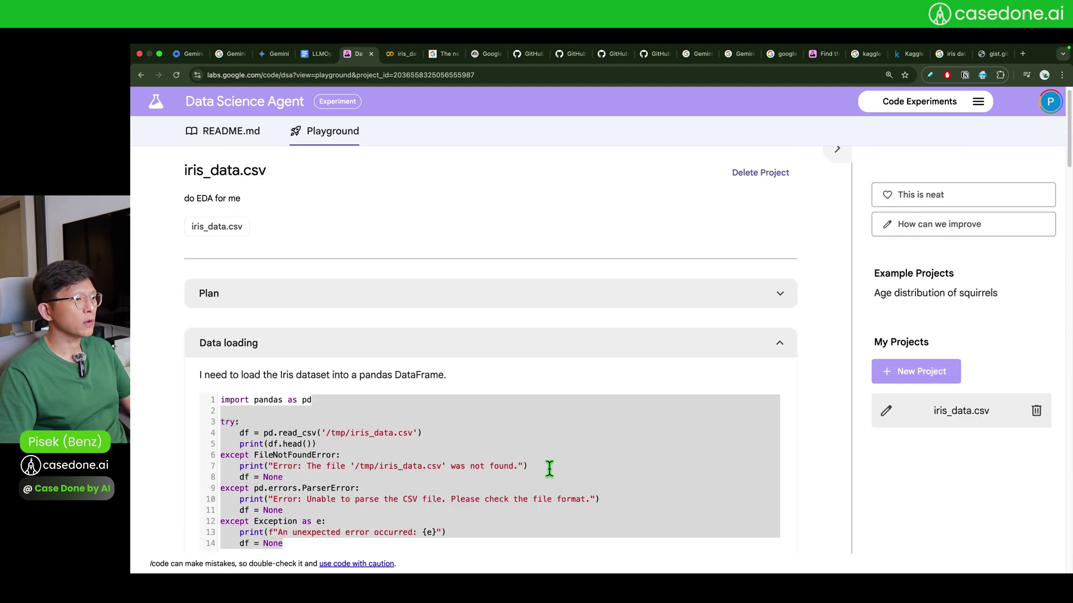
scroll(550, 470, down, 2)
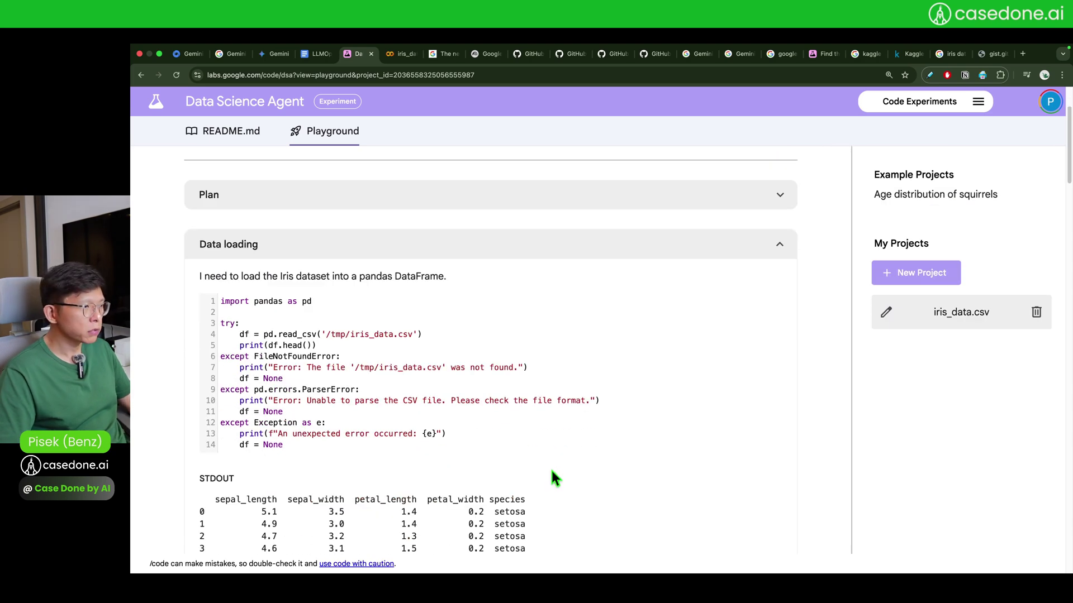
scroll(551, 468, up, 2)
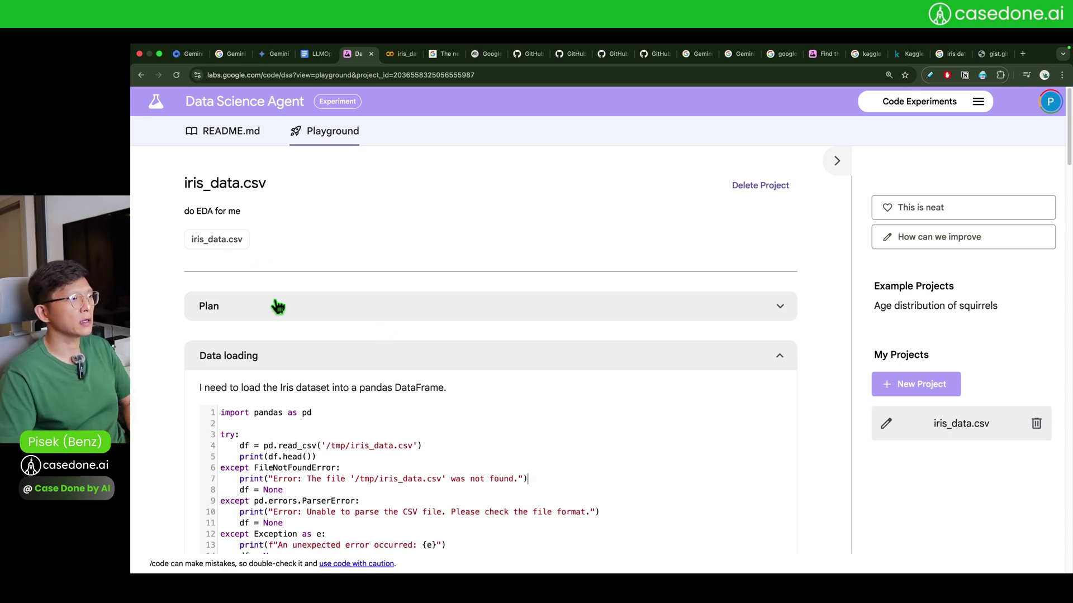
scroll(305, 414, down, 6)
scroll(311, 420, up, 7)
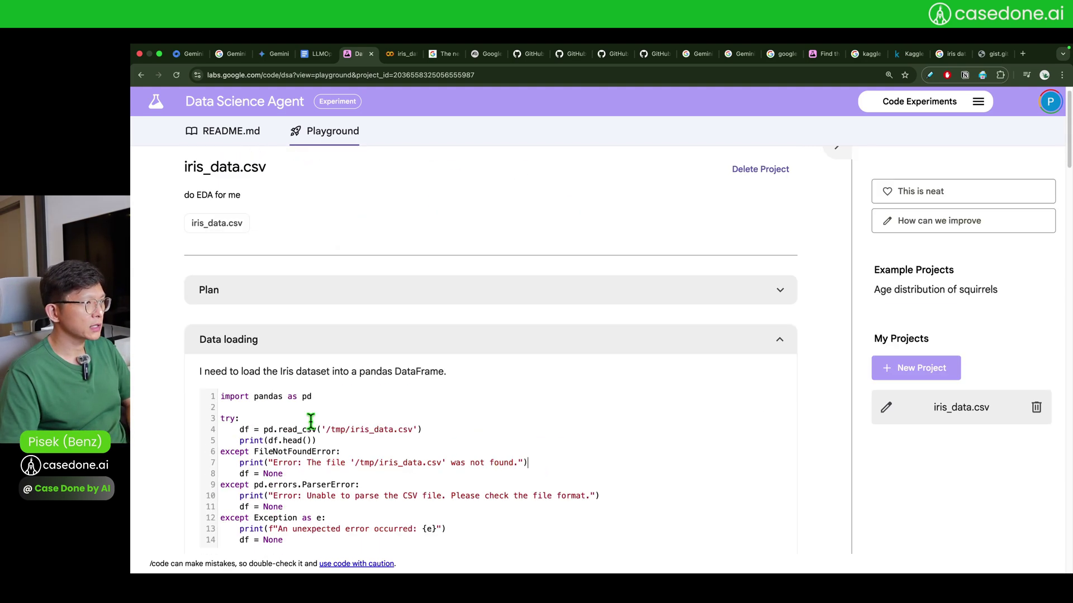
Switch back to the Colab notebook and highlight the pd.read_csv('/tmp/iris_data.csv') call in the Data loading cell.
click(399, 54)
scroll(481, 282, up, 20)
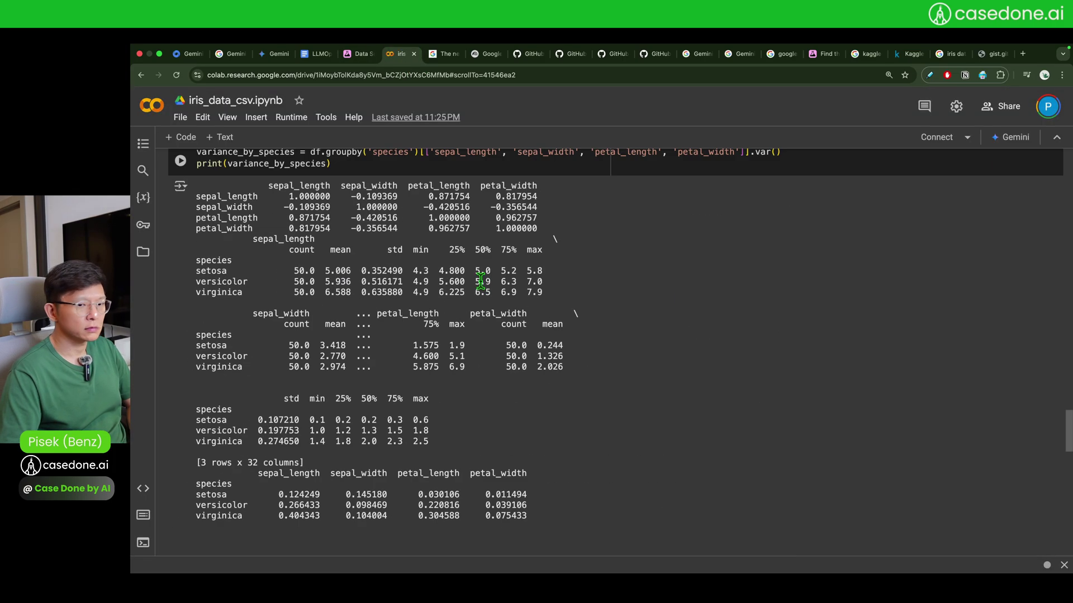
scroll(481, 281, up, 15)
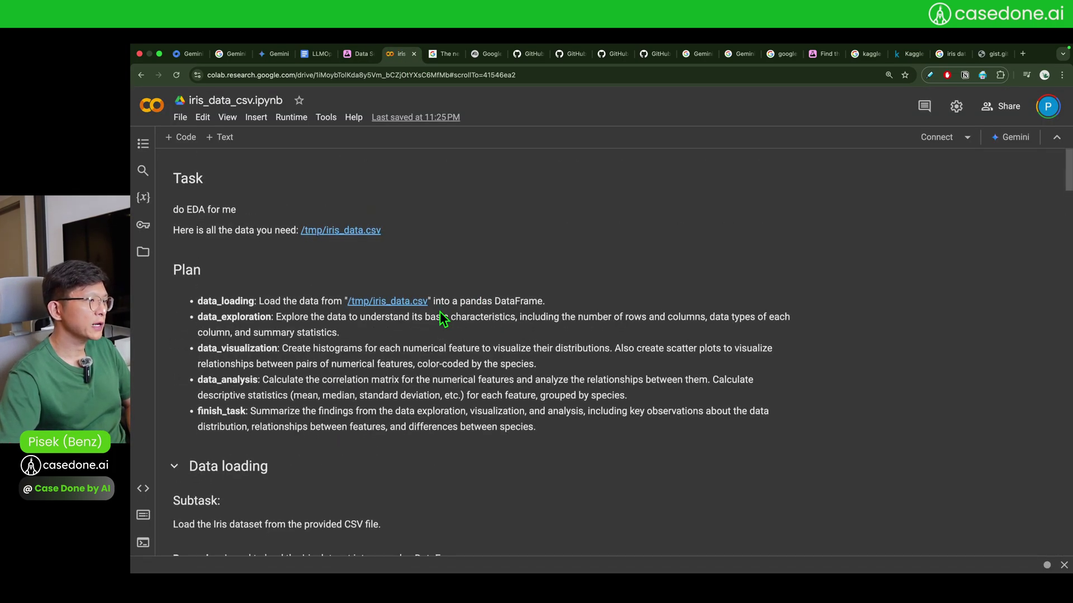
scroll(340, 397, down, 8)
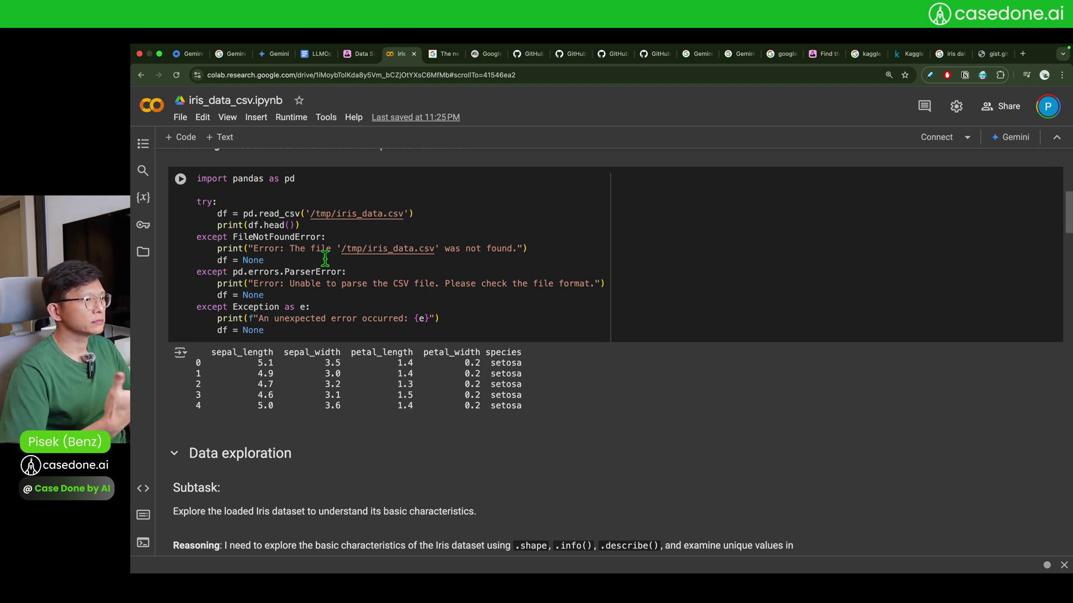
drag(243, 214, 429, 213)
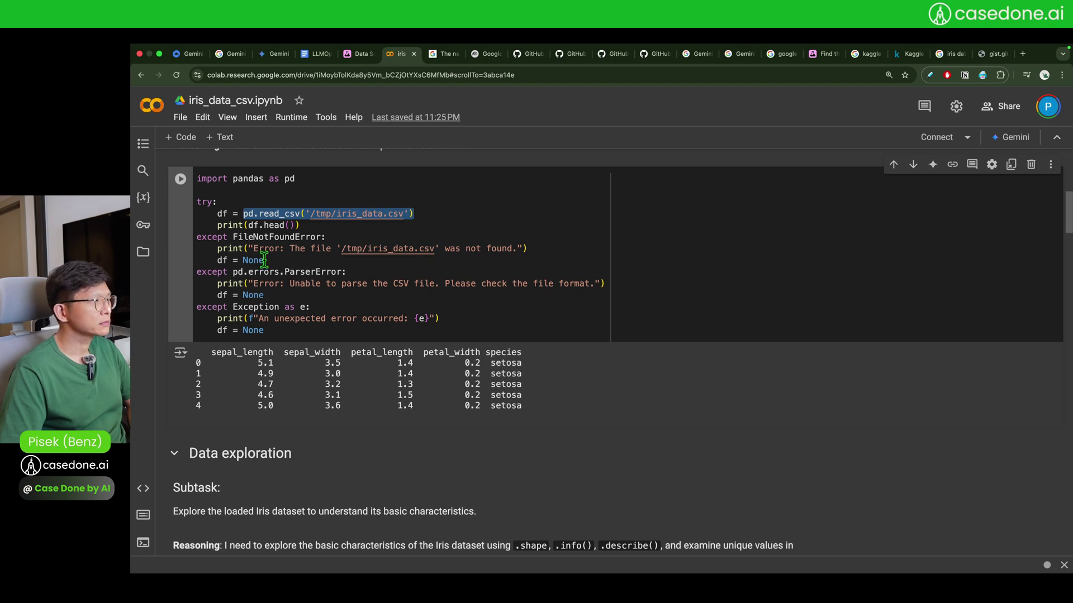
Connect the notebook to a runtime by opening its file browser, close the file browser, and highlight the Data loading code.
click(143, 254)
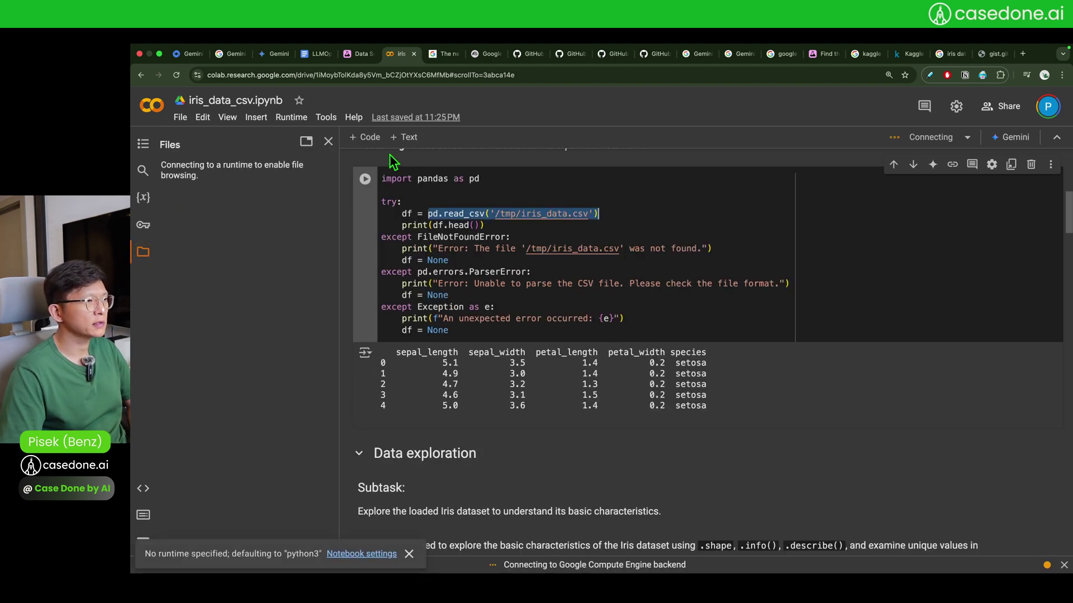
click(328, 142)
click(394, 225)
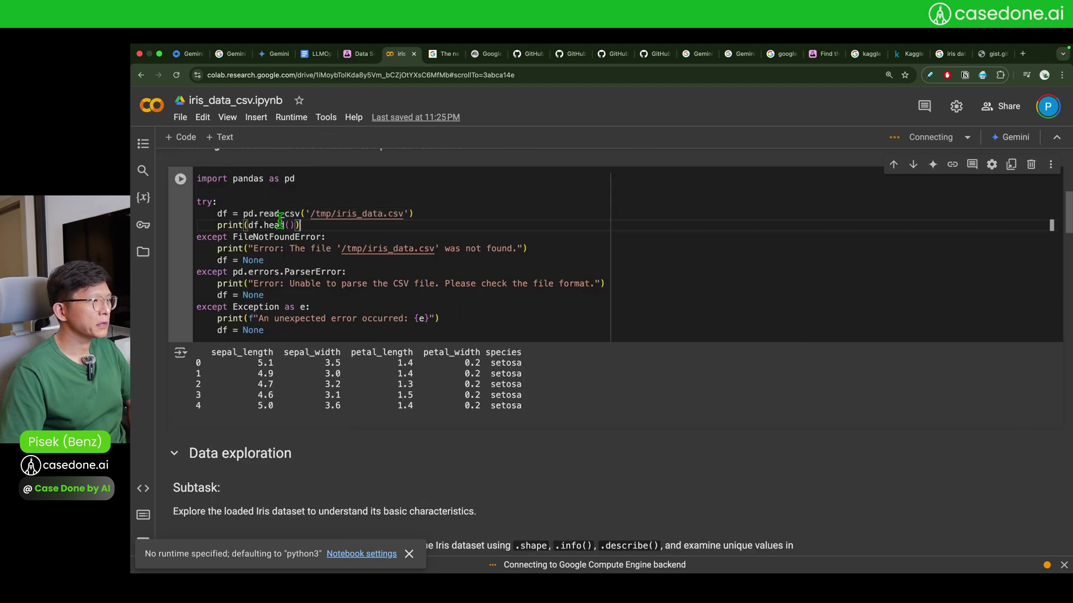
drag(393, 328, 219, 203)
click(382, 224)
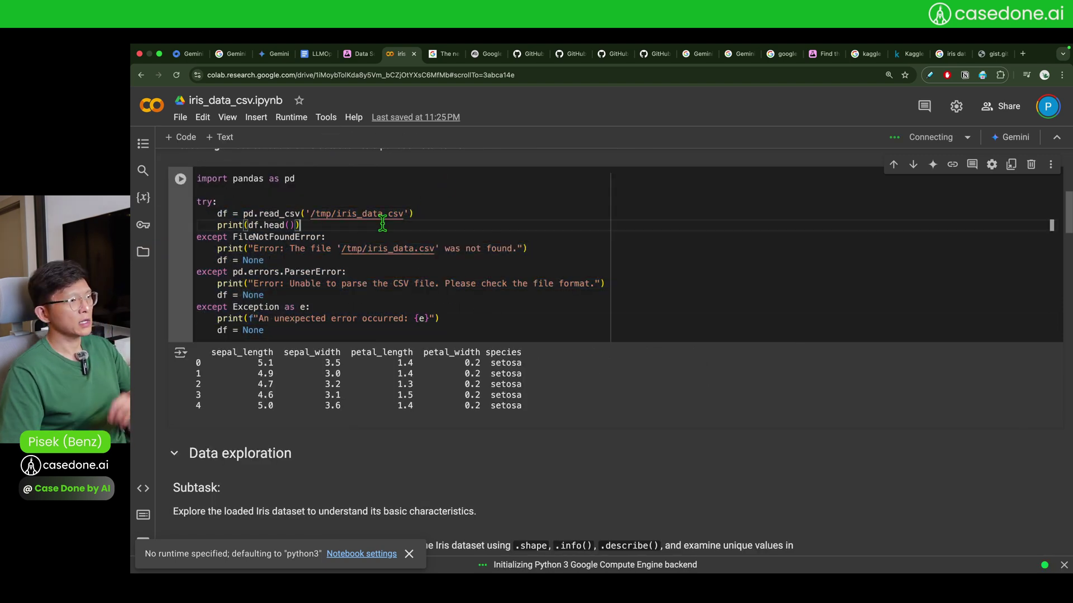
Dismiss the runtime notice and review the Data exploration code and its printed output.
scroll(413, 335, down, 2)
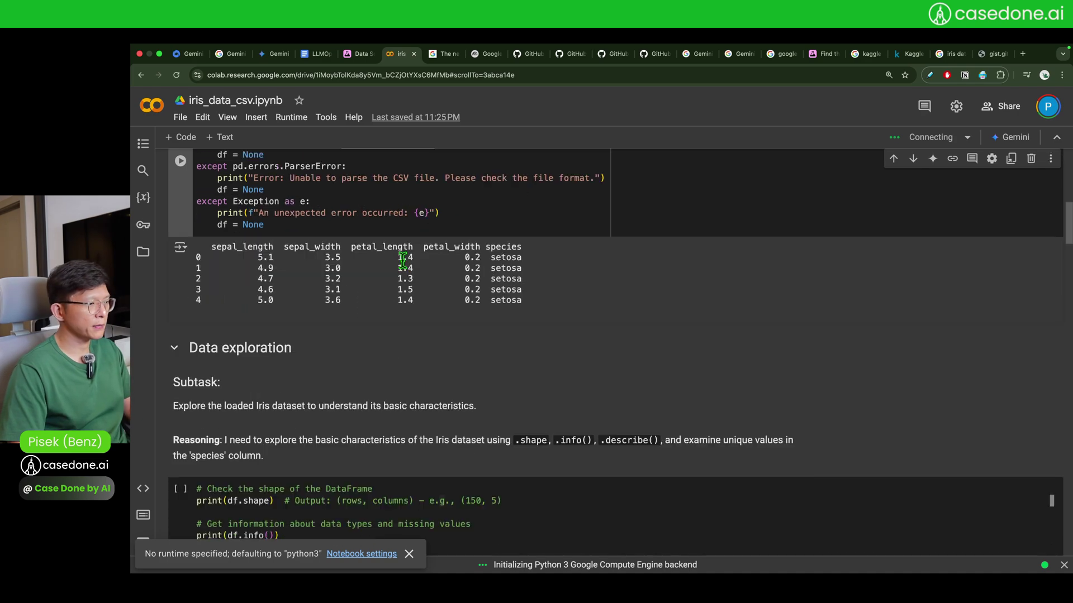
click(409, 555)
scroll(439, 453, down, 2)
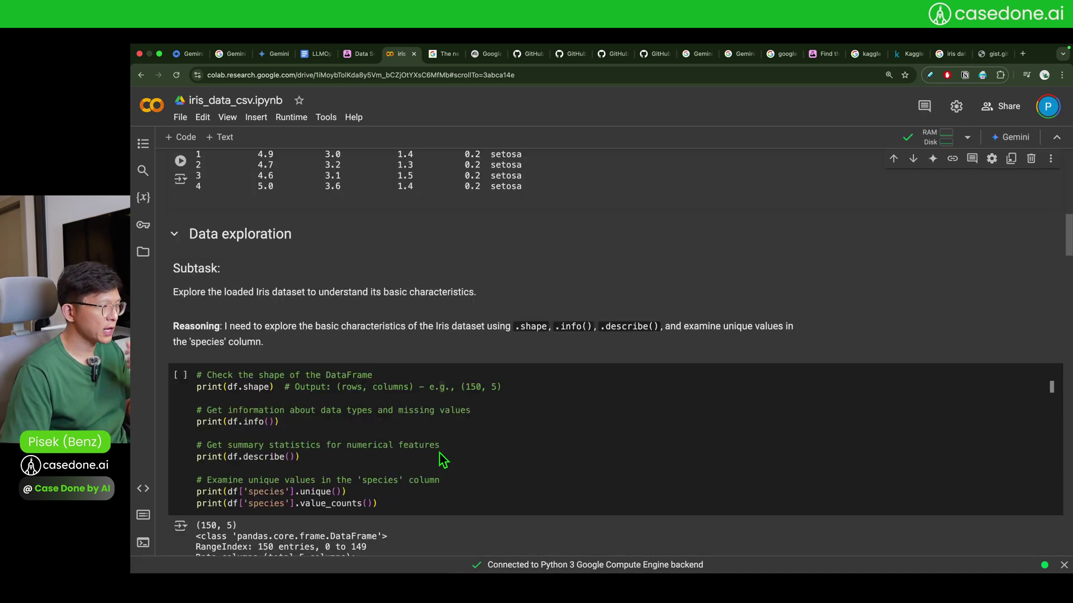
scroll(439, 452, down, 4)
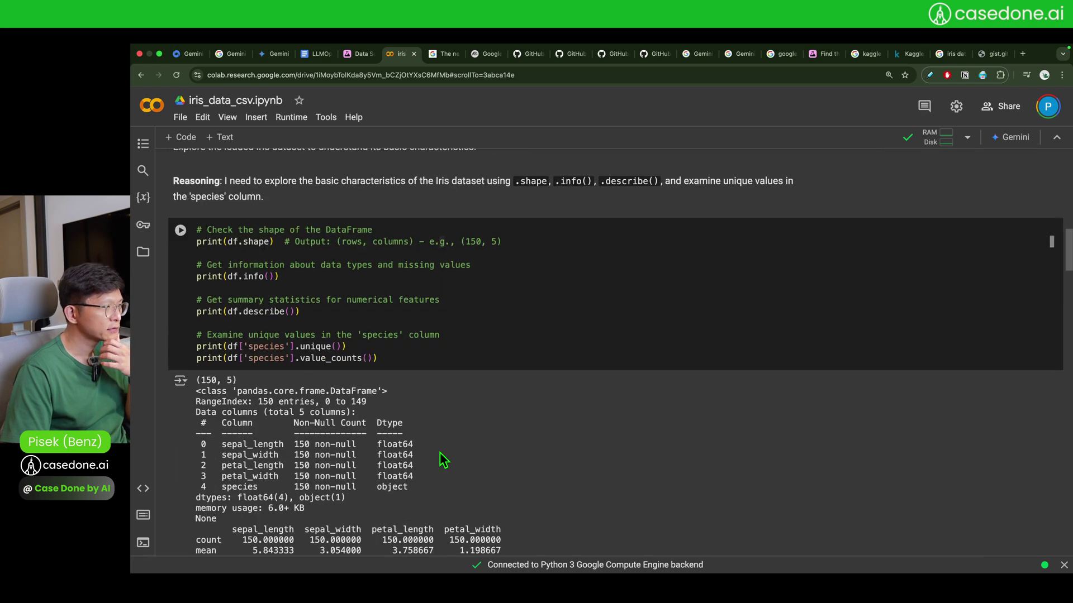
scroll(441, 453, down, 3)
Return to the Data Science Agent page, look over its README, and mark the experiment as "This is neat".
click(356, 55)
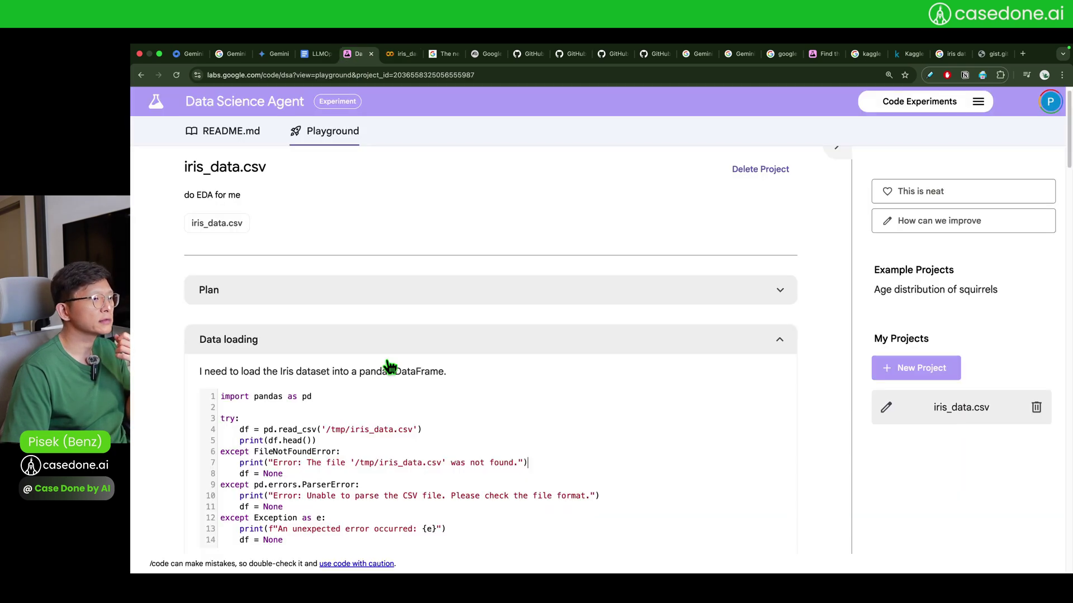
scroll(391, 235, down, 1)
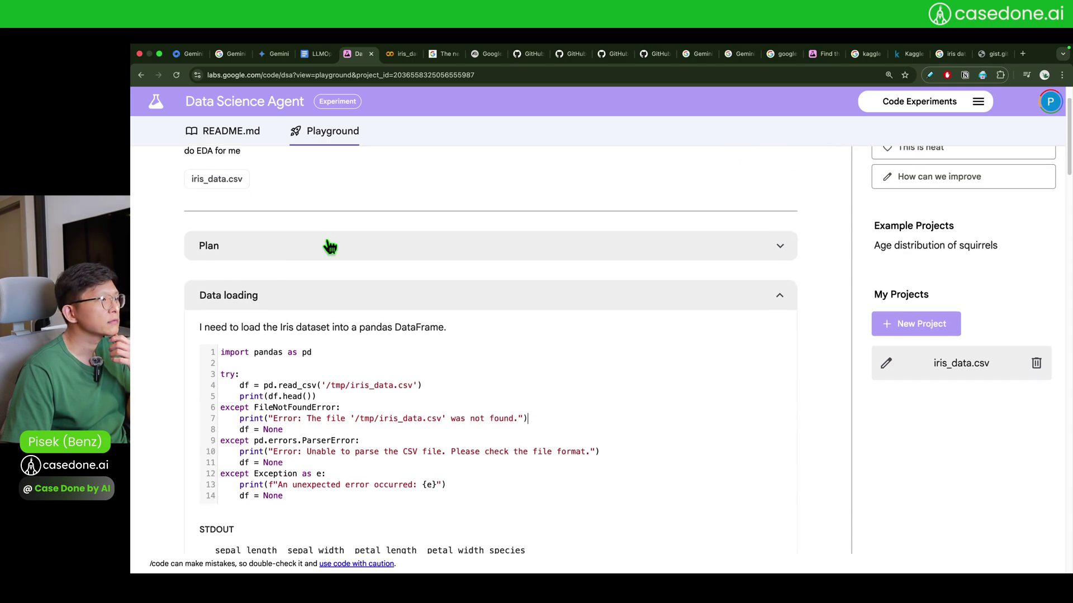
scroll(302, 189, up, 2)
click(253, 138)
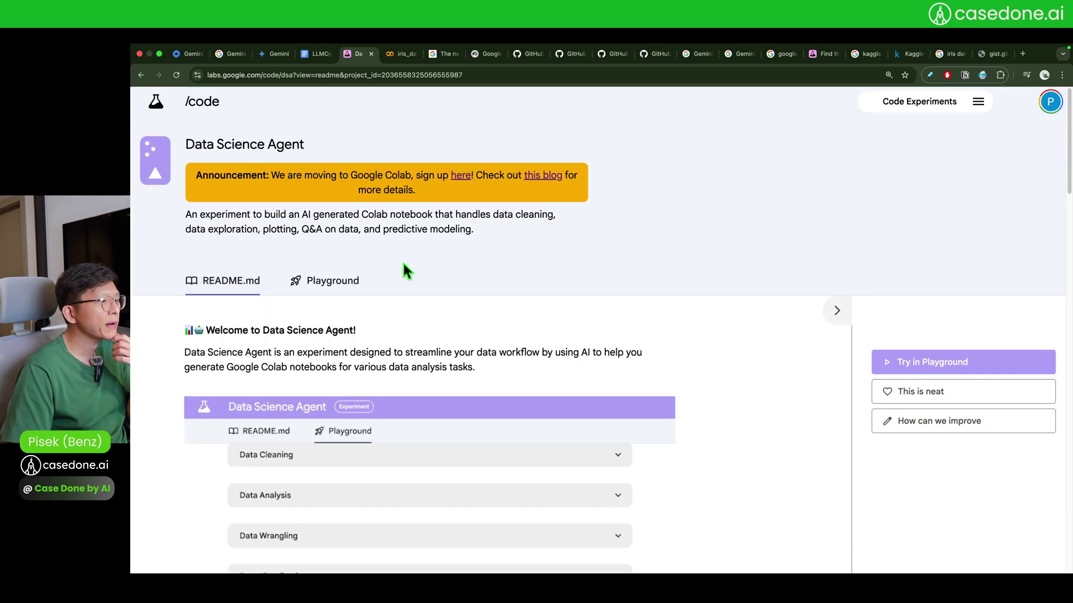
scroll(654, 354, down, 7)
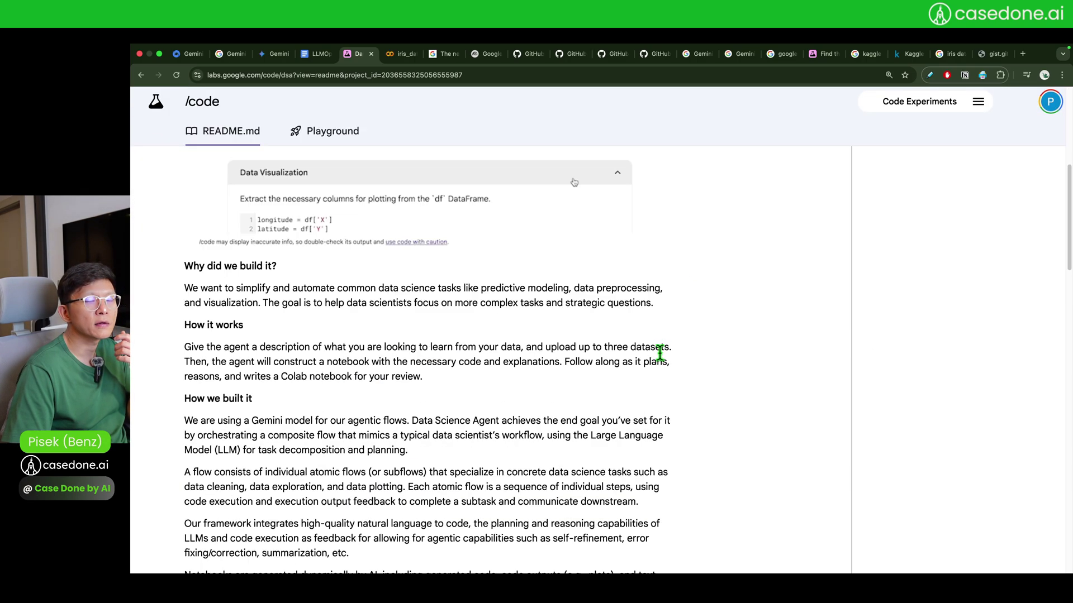
scroll(663, 362, up, 3)
scroll(662, 362, up, 3)
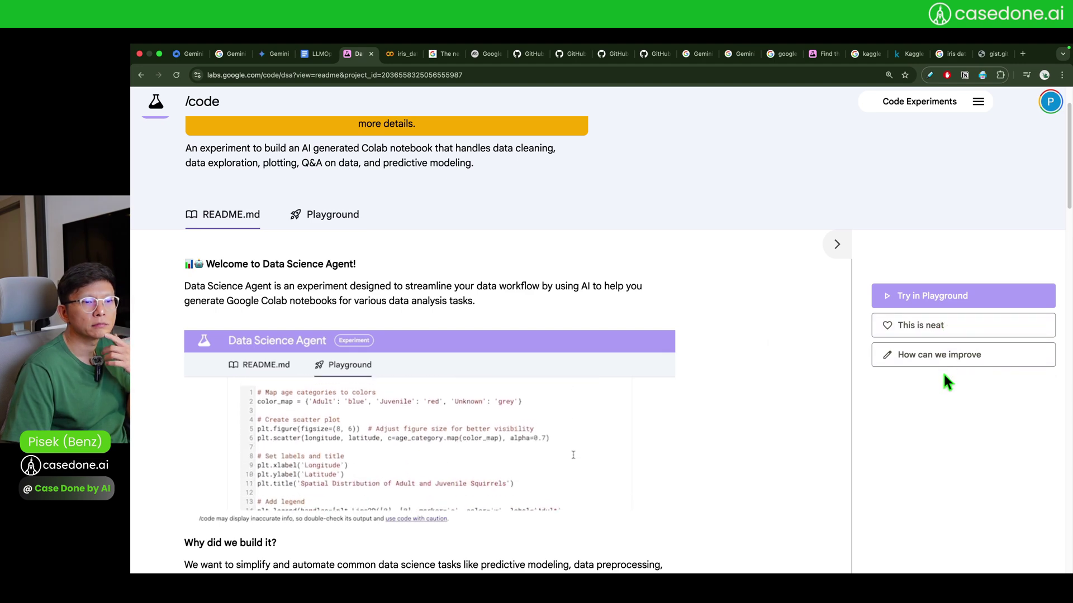
click(897, 327)
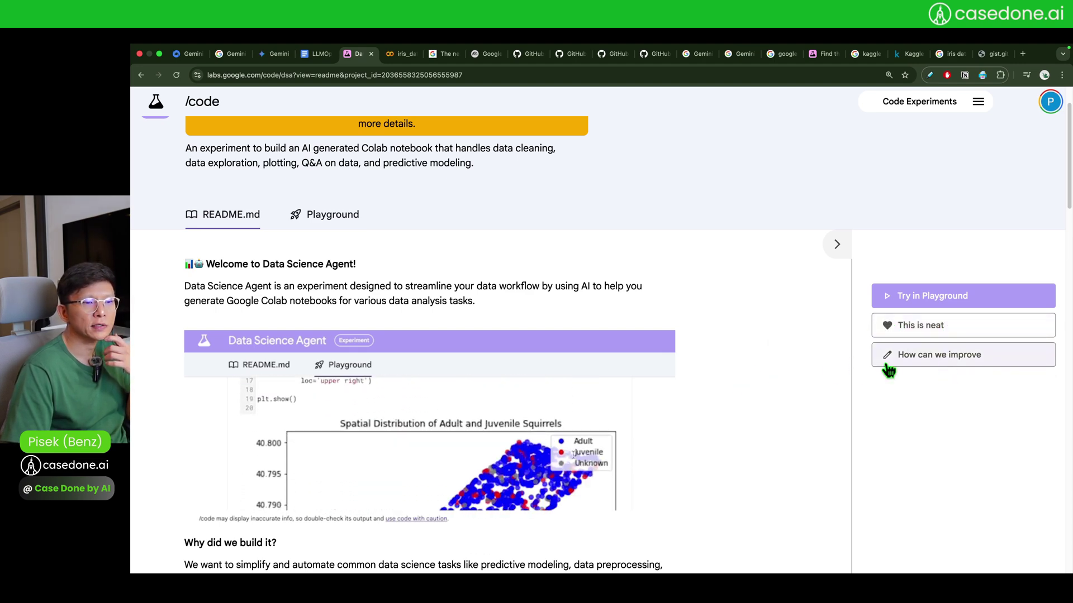
Read the README's "How it works" and "How we built it" sections, highlighting "Gemini model for our agentic flows".
scroll(583, 412, down, 3)
scroll(583, 411, down, 3)
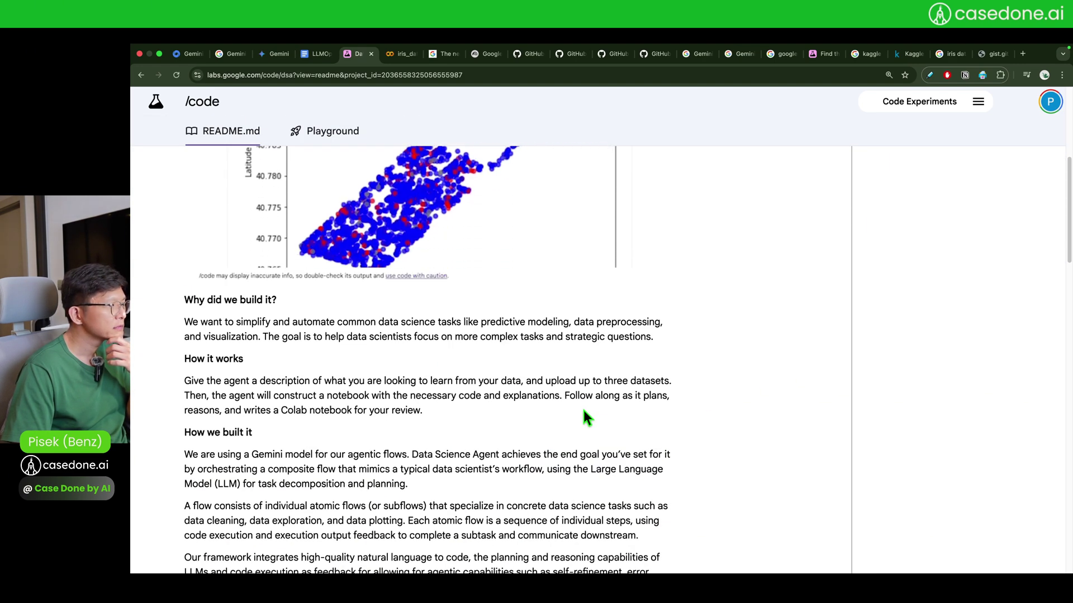
scroll(583, 411, down, 2)
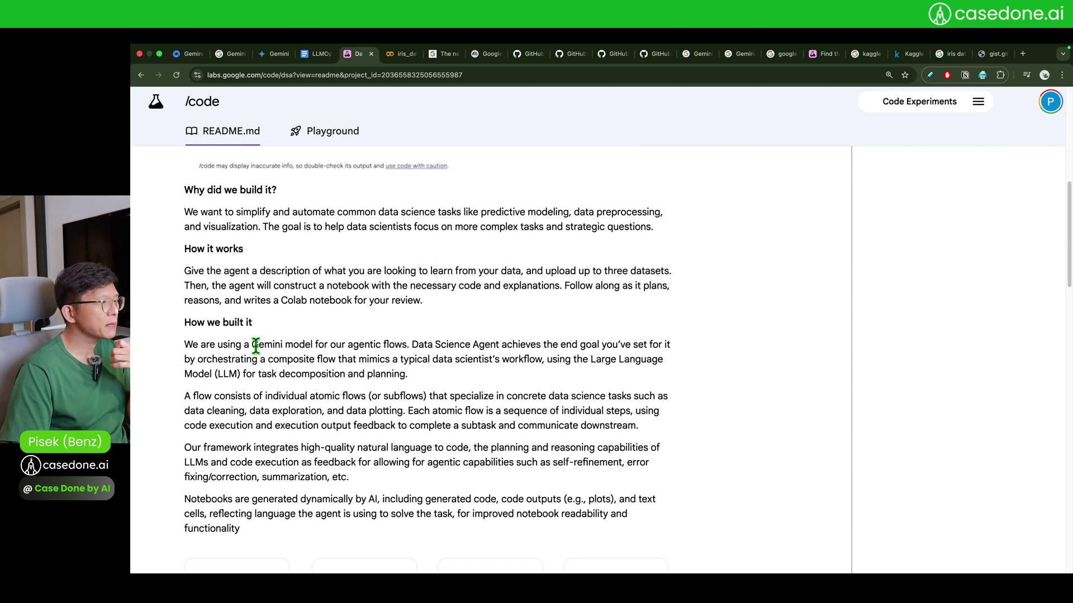
drag(250, 345, 406, 346)
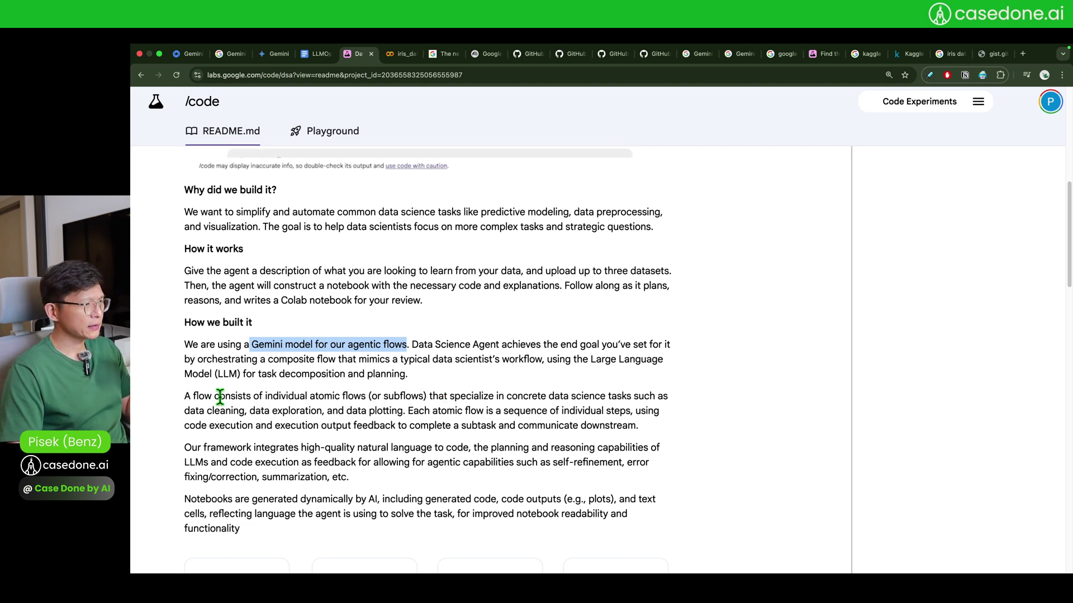
drag(185, 397, 308, 397)
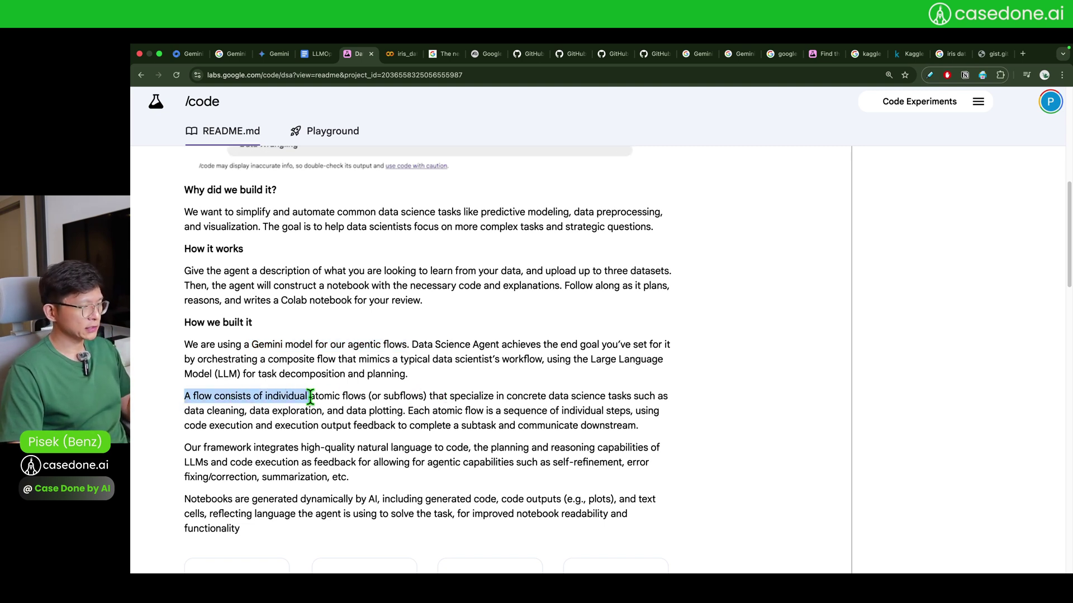
click(484, 411)
scroll(478, 408, up, 2)
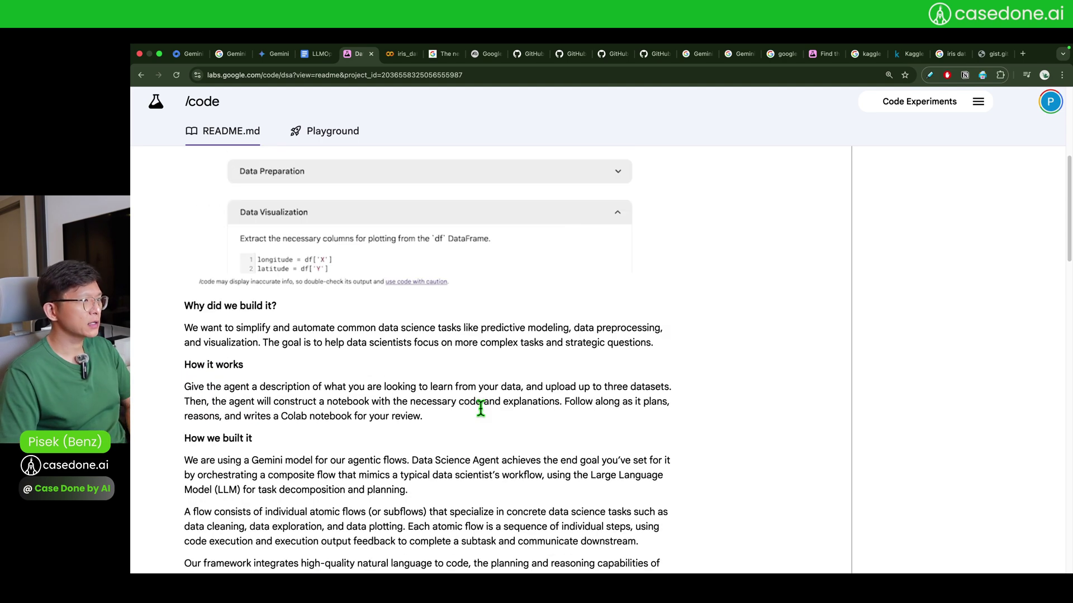
scroll(481, 279, up, 3)
Switch back to the Colab notebook, highlight the Data exploration code, and return to the Task and Plan sections.
click(392, 54)
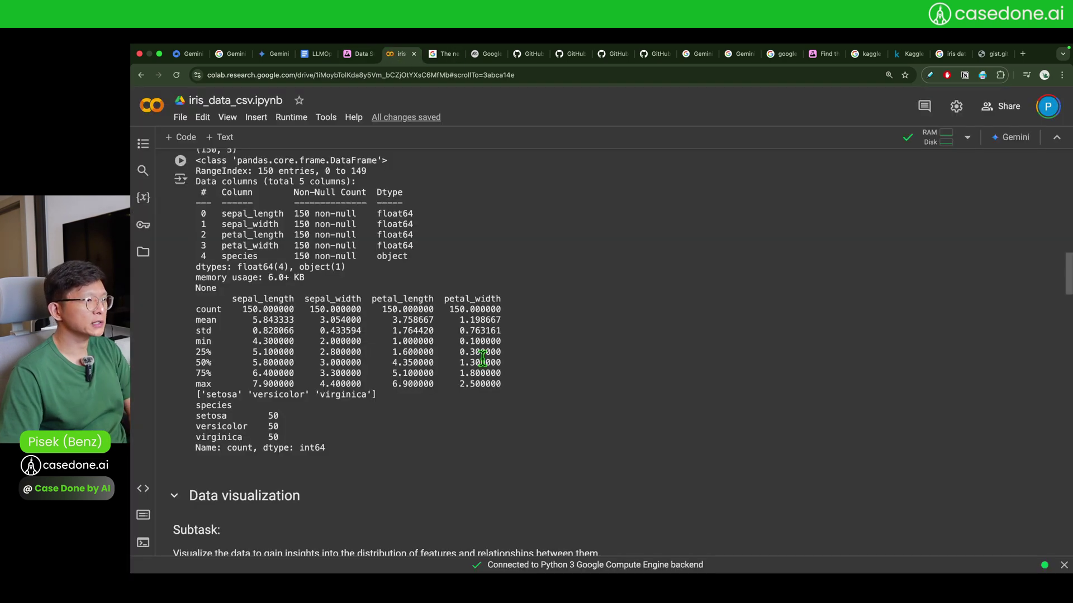
scroll(474, 364, up, 5)
scroll(473, 363, up, 3)
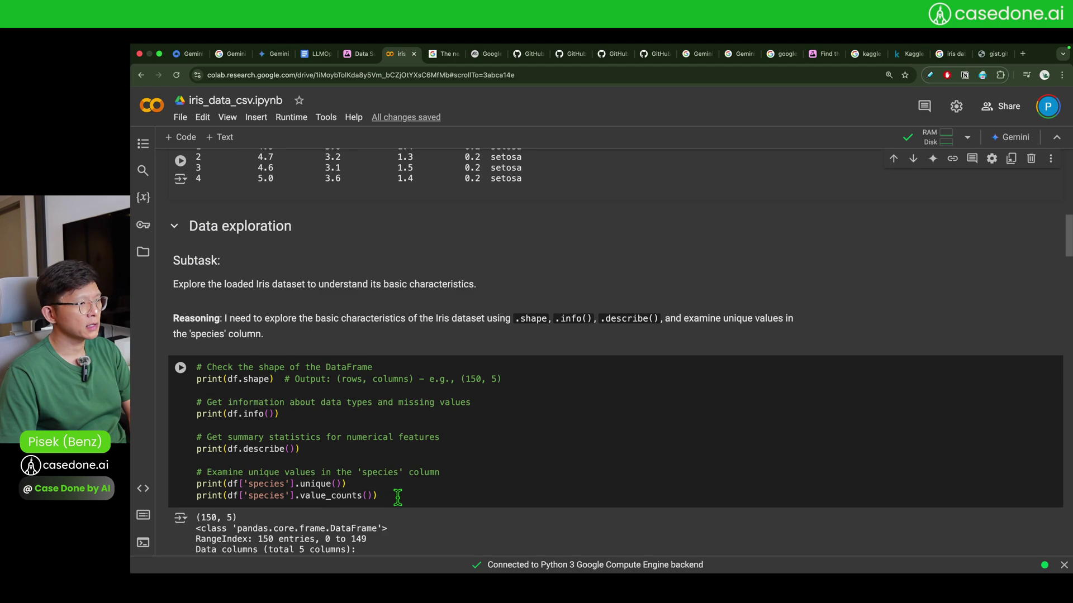
drag(379, 495, 193, 380)
click(377, 425)
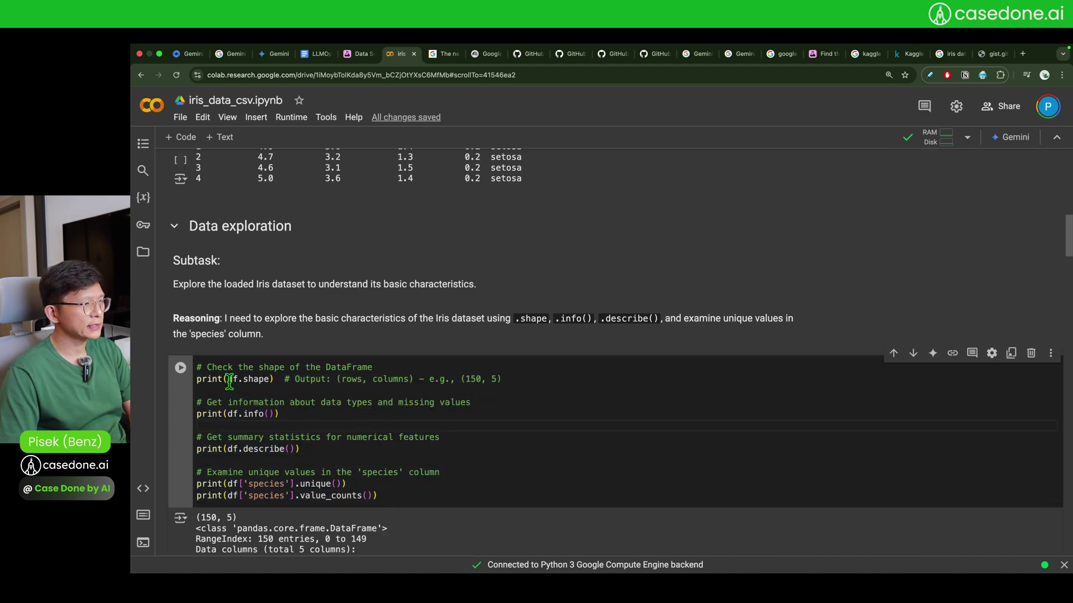
scroll(287, 419, up, 10)
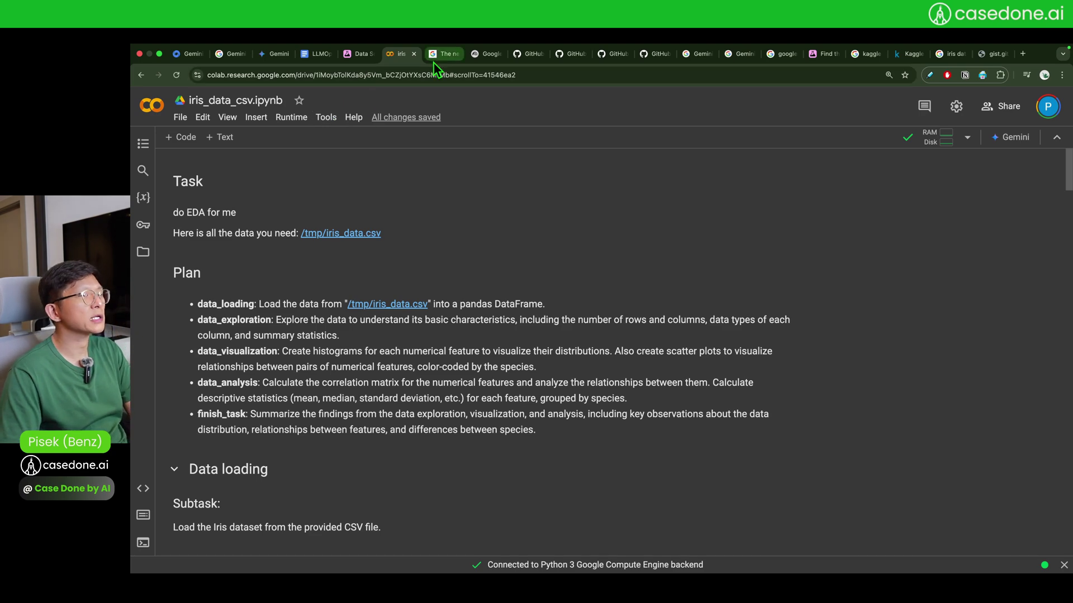
Start a new project in the Data Science Agent's Playground and place the cursor in its empty prompt field.
click(353, 56)
scroll(355, 246, up, 3)
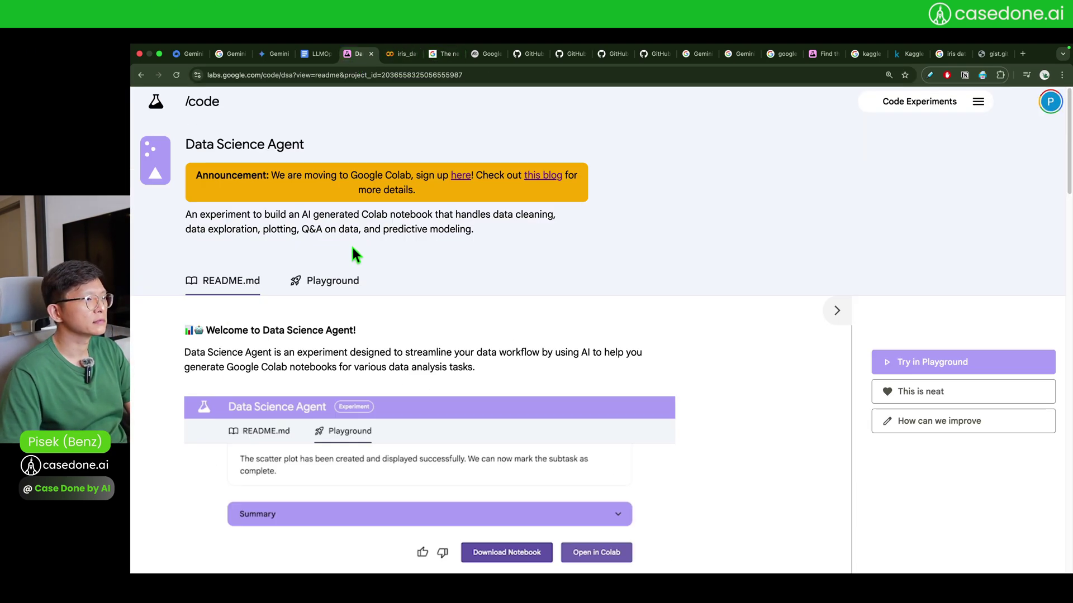
click(351, 279)
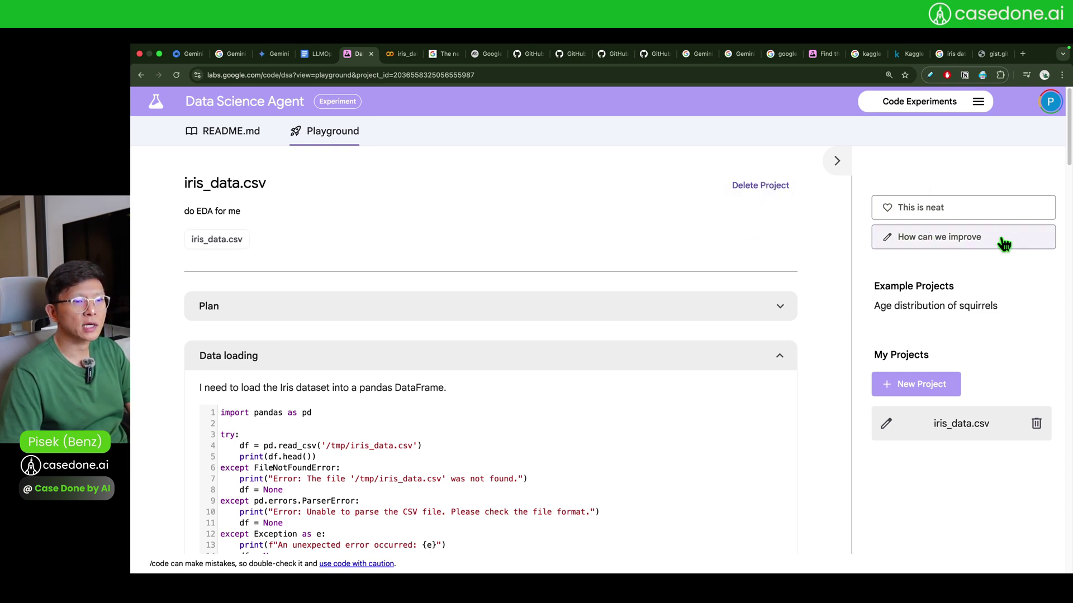
click(939, 384)
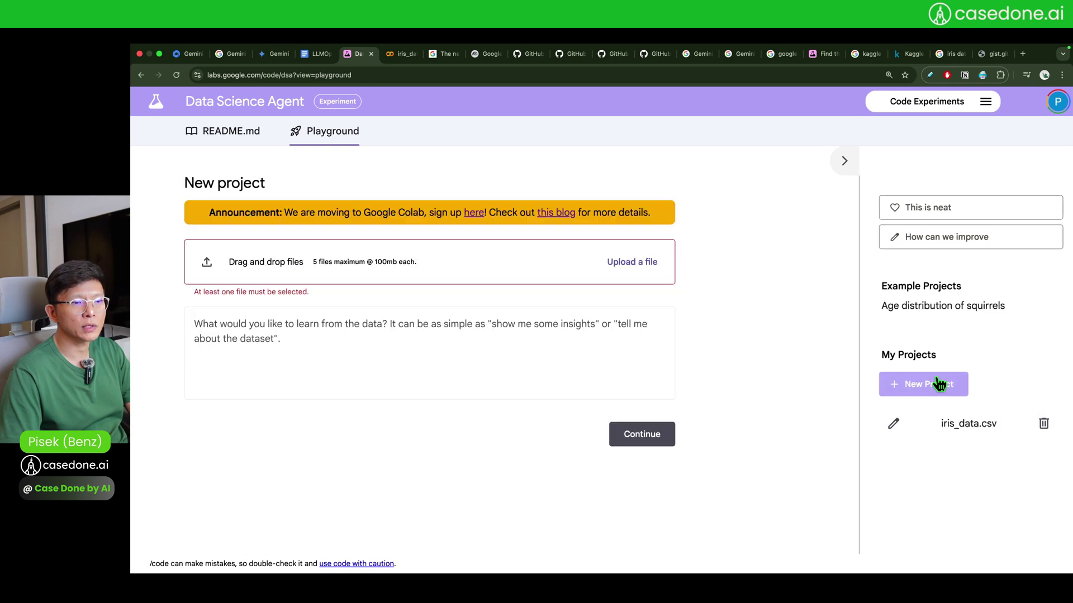
click(362, 348)
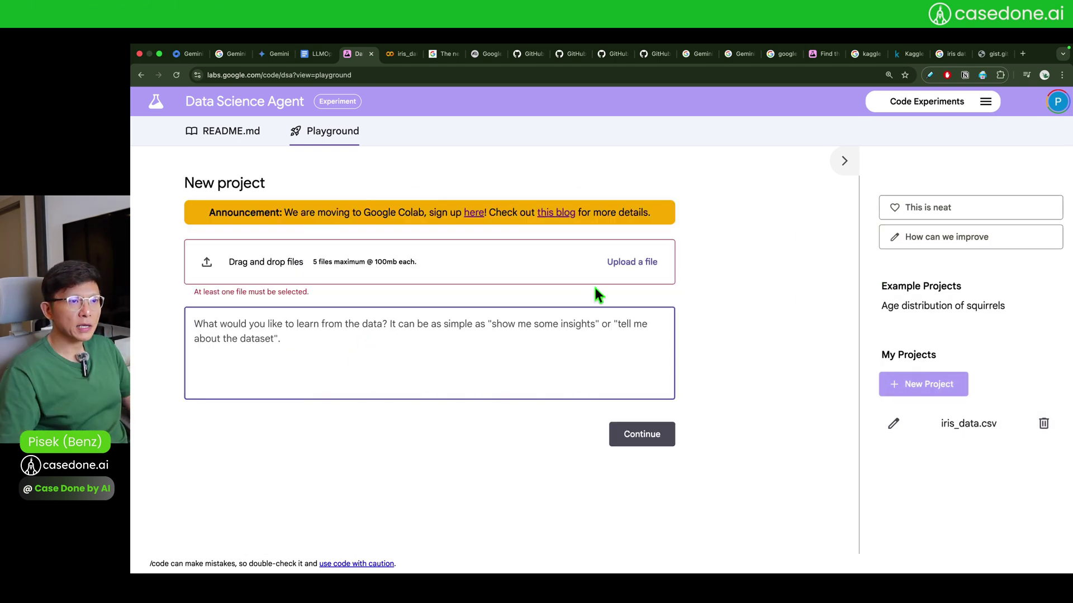
Switch to Kaggle and browse its Datasets page from the trending datasets to the benchmark and games datasets.
click(910, 53)
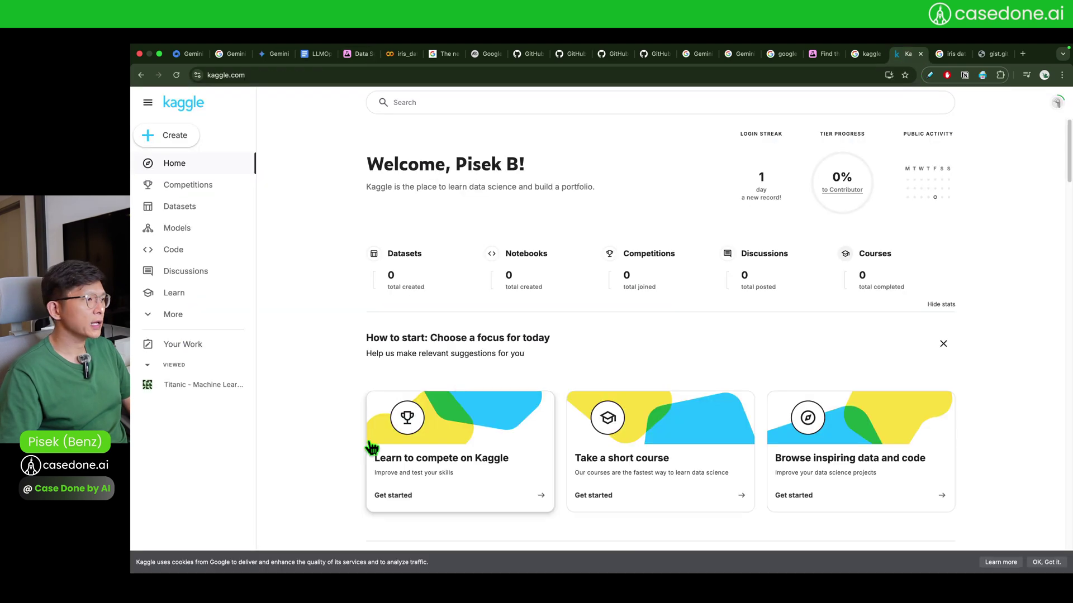
click(204, 215)
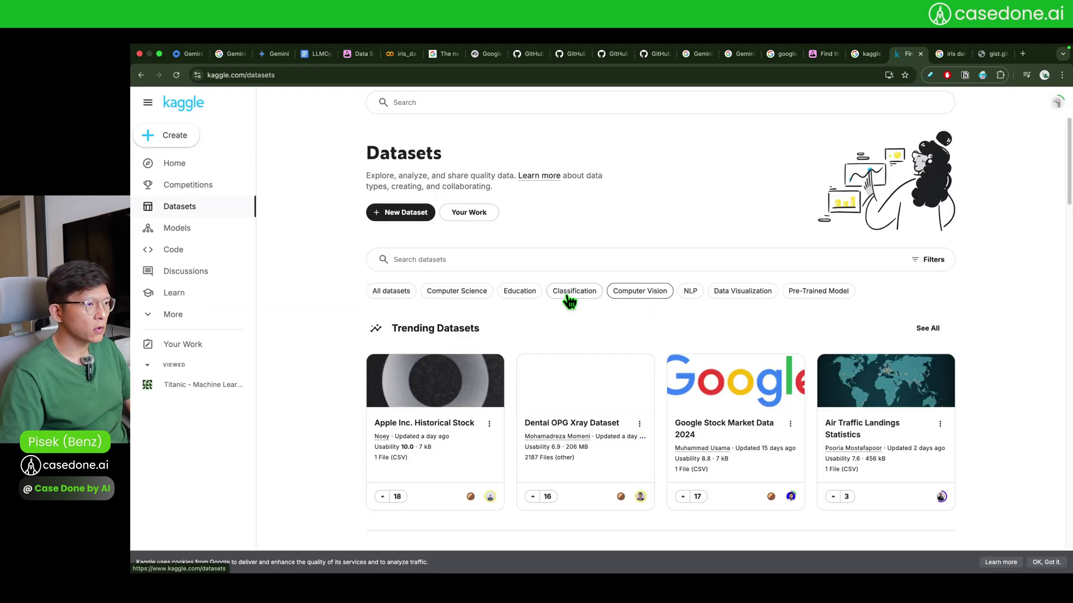
scroll(951, 283, down, 3)
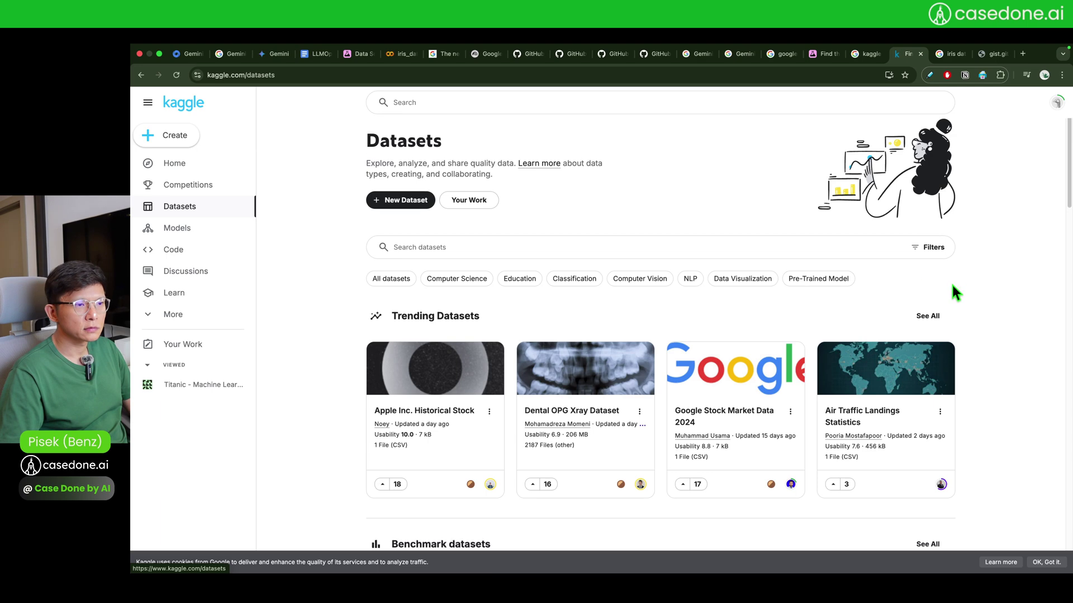
scroll(952, 286, down, 8)
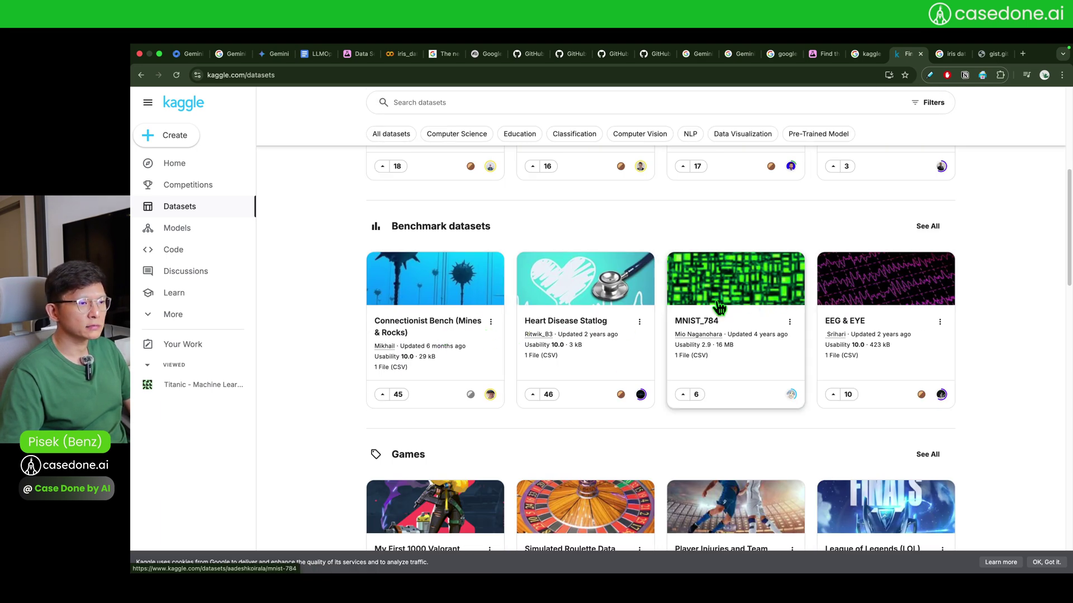
Open the MNIST_784 benchmark dataset and examine its data card, mnist_784.csv preview and the sections below it.
click(651, 316)
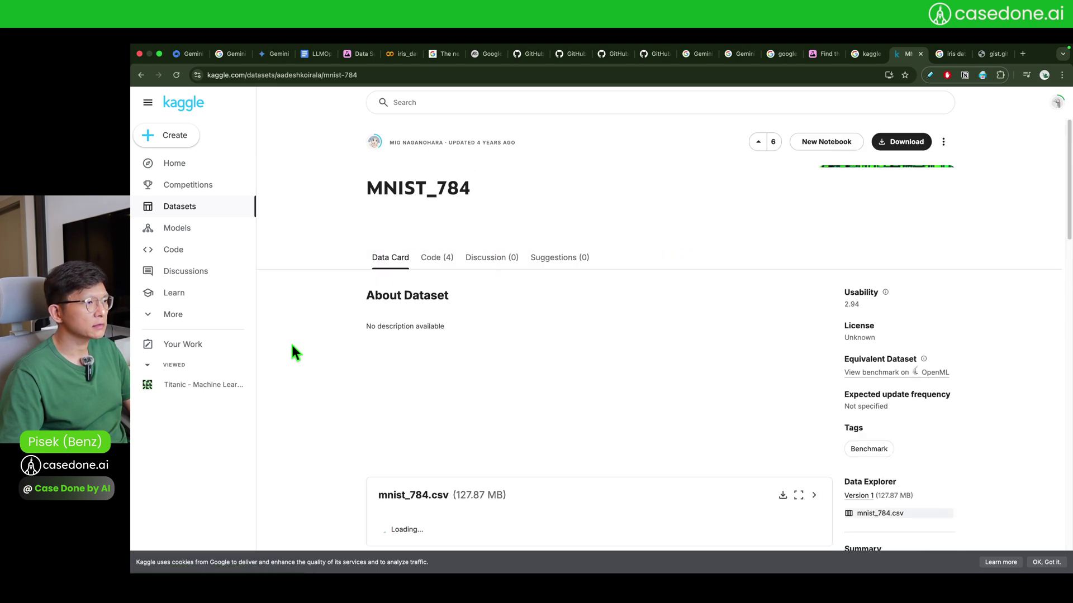
scroll(291, 343, down, 4)
scroll(297, 345, down, 2)
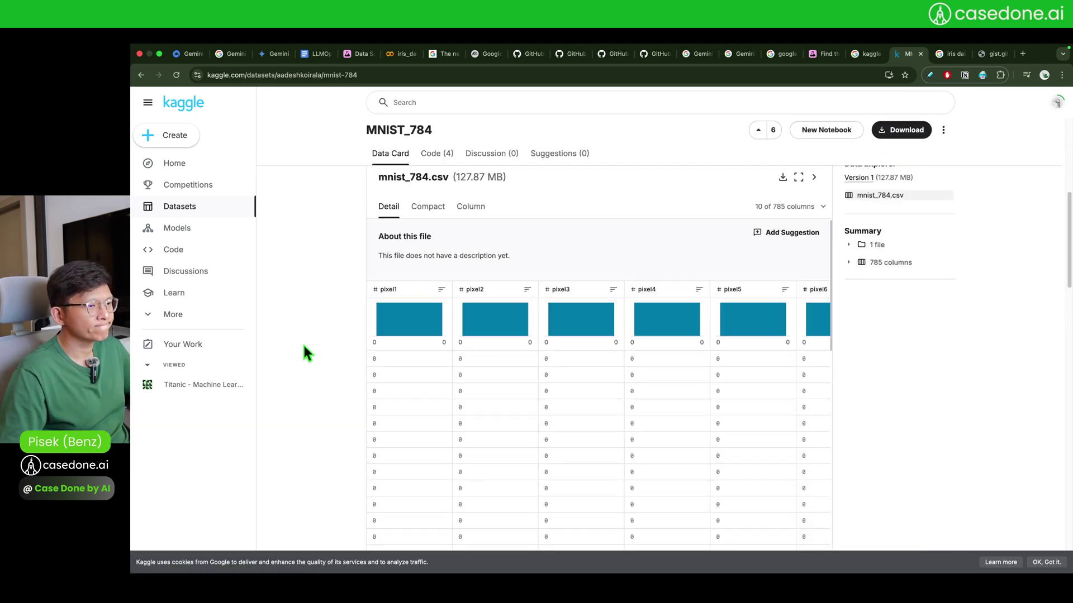
scroll(512, 363, down, 2)
scroll(513, 366, down, 3)
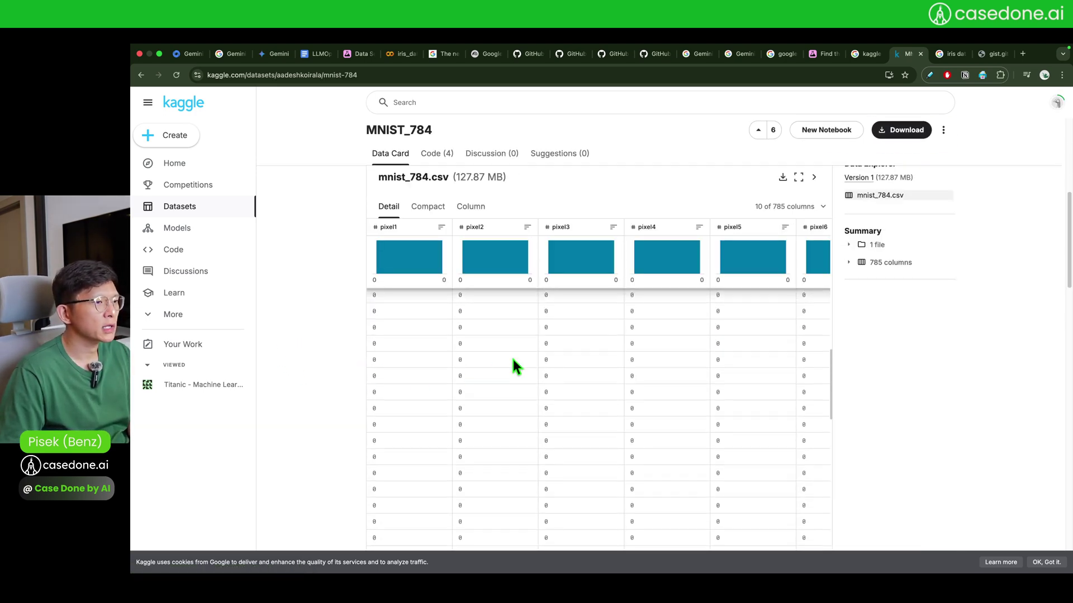
scroll(322, 343, down, 5)
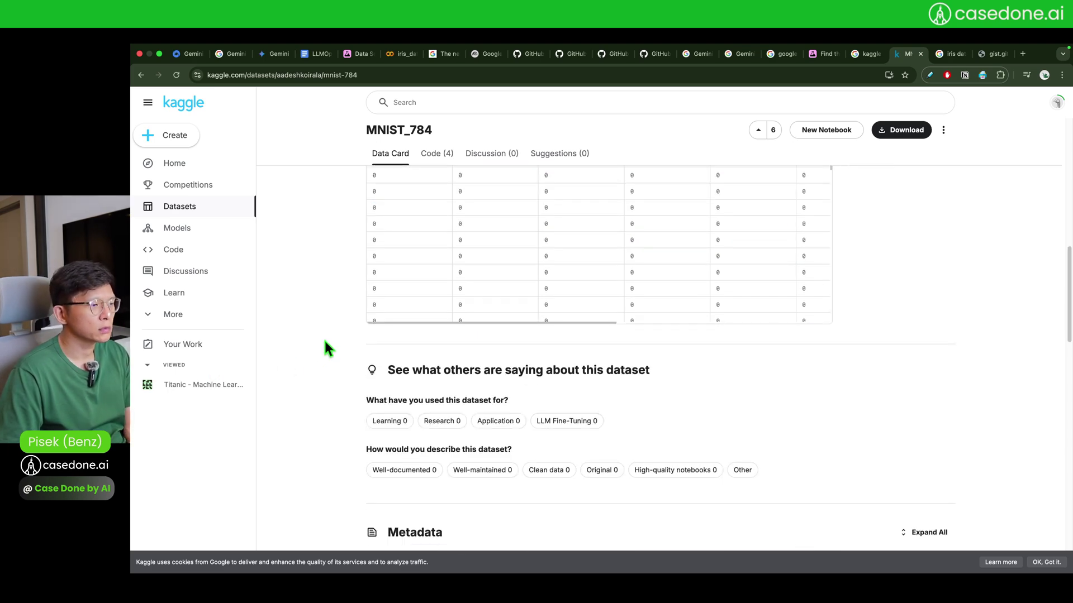
scroll(323, 339, down, 3)
Return to Kaggle's Datasets page, browse its categories down to Education, and filter the datasets by Classification.
scroll(323, 338, left, 5)
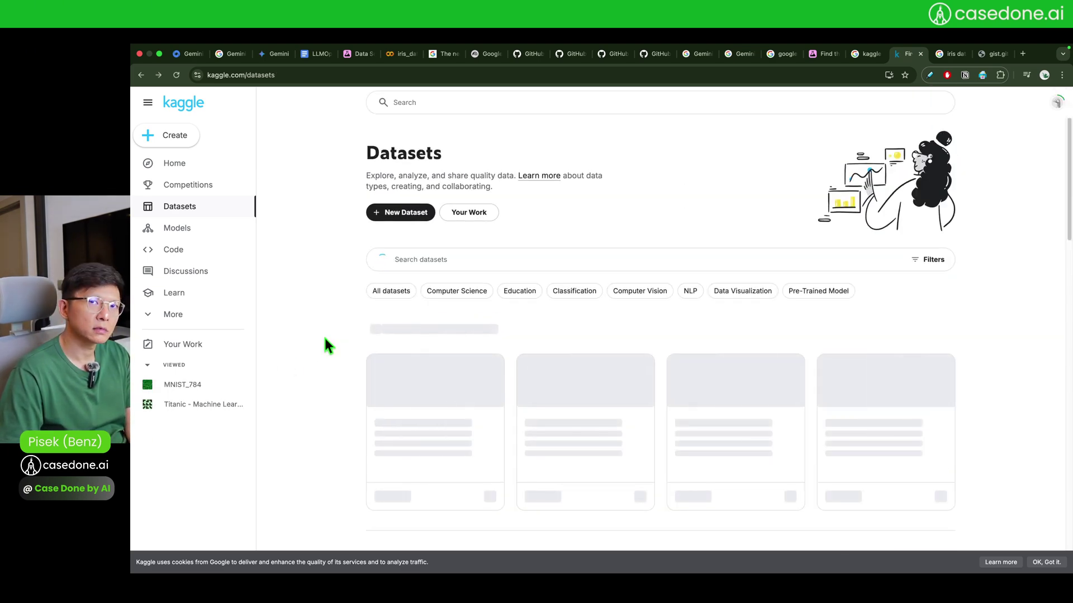
scroll(324, 338, down, 3)
scroll(324, 347, down, 3)
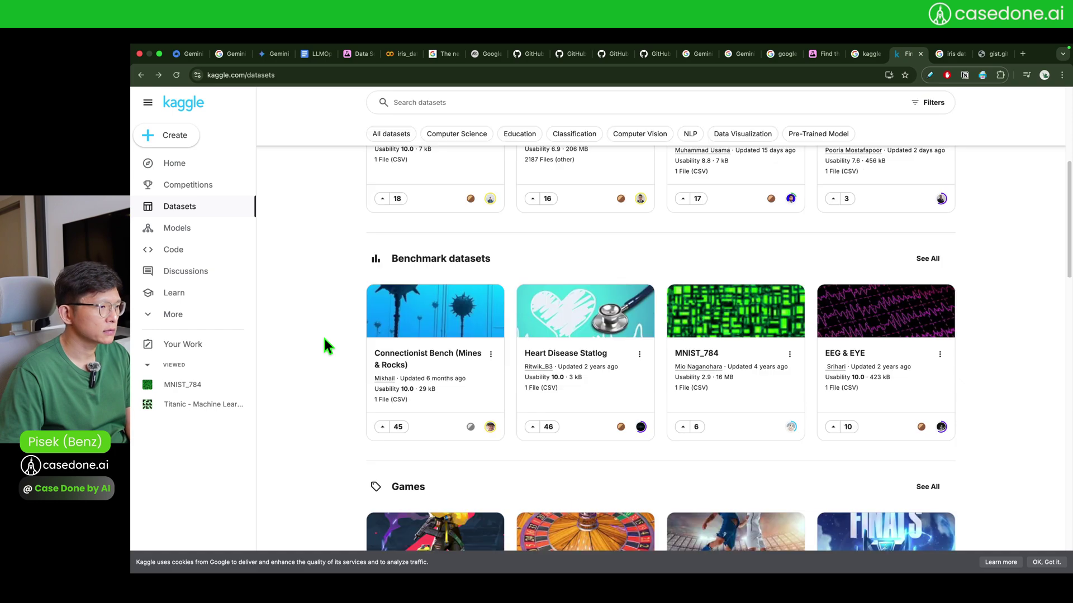
scroll(324, 338, down, 8)
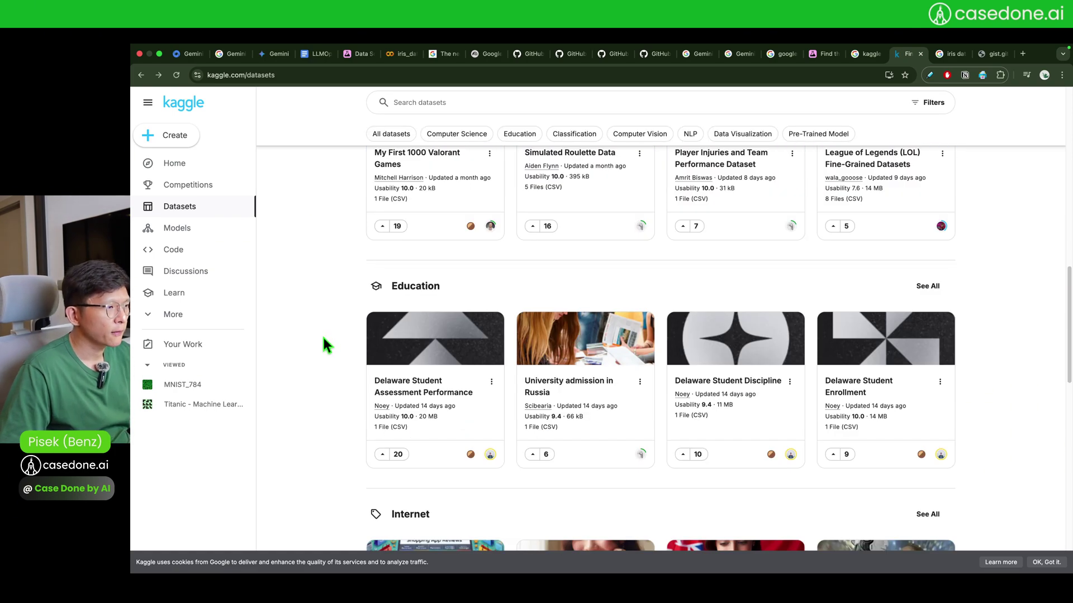
scroll(322, 337, down, 2)
scroll(321, 338, up, 5)
scroll(321, 343, up, 7)
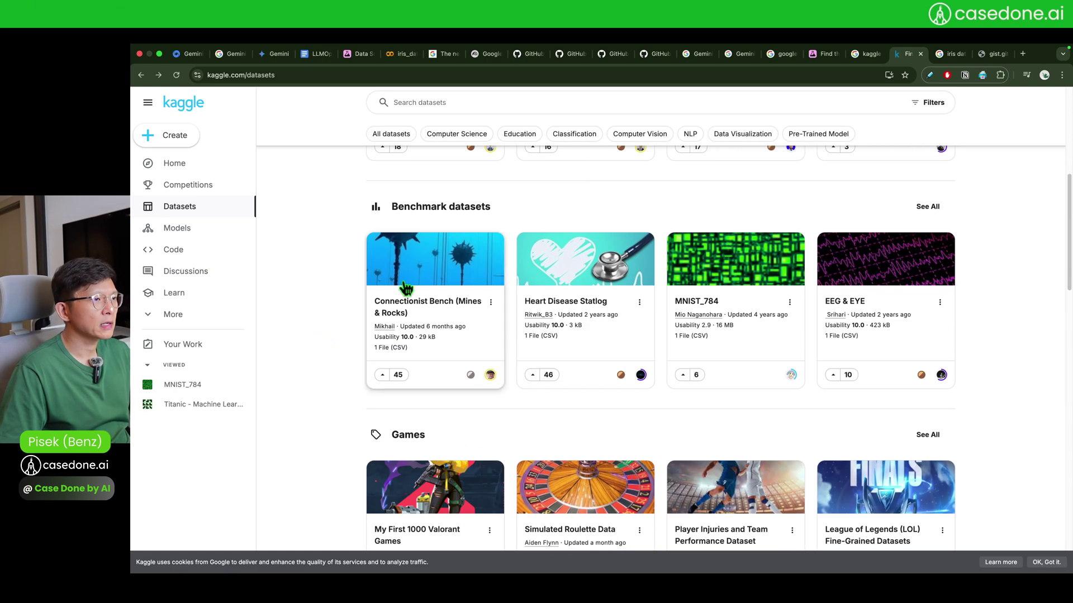
click(570, 137)
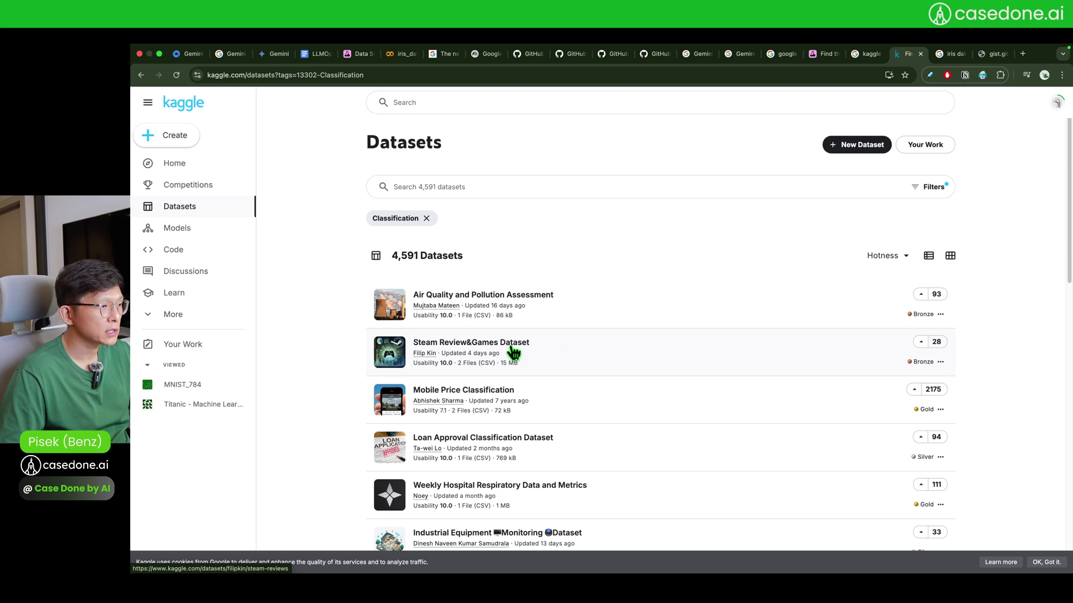
Open the Steam Review&Games Dataset and examine its data card and the review rows in the output.csv preview.
click(373, 360)
scroll(375, 353, down, 5)
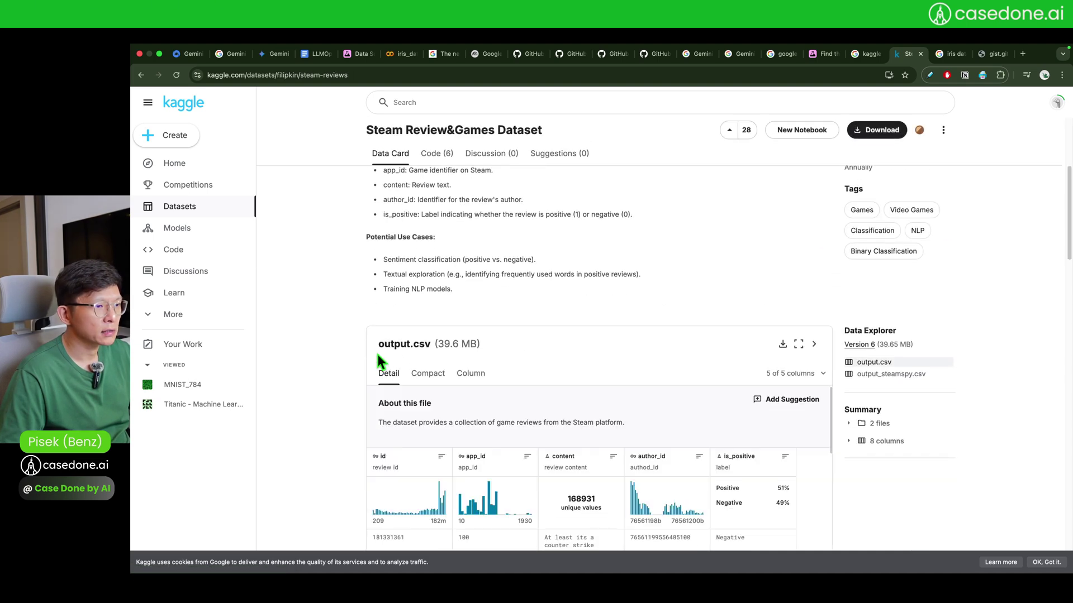
scroll(648, 332, down, 3)
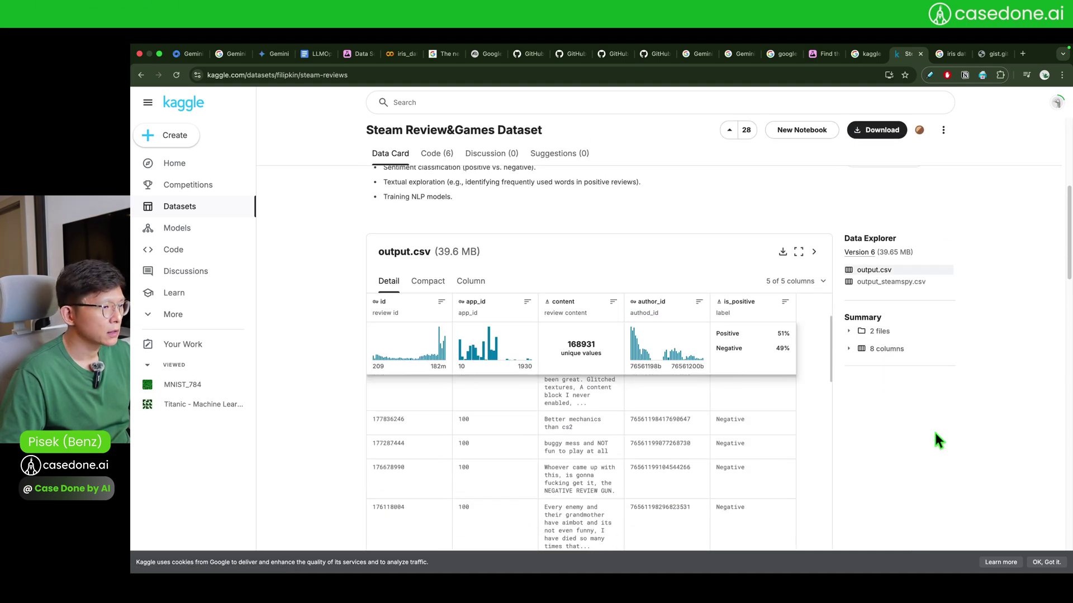
scroll(977, 400, up, 3)
scroll(1001, 285, down, 3)
scroll(501, 335, up, 3)
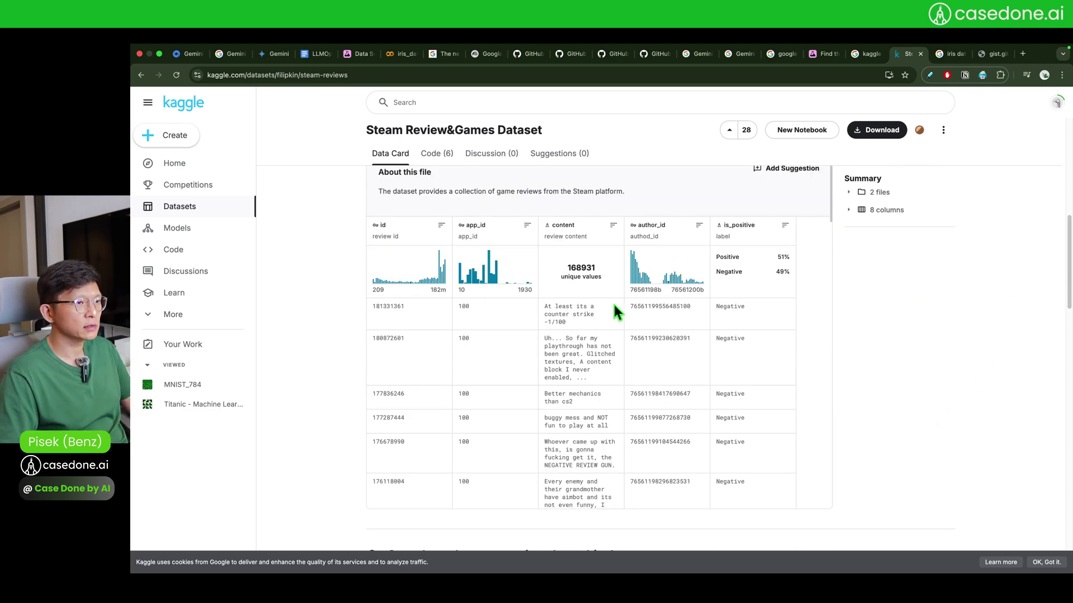
scroll(613, 303, down, 2)
scroll(614, 305, down, 10)
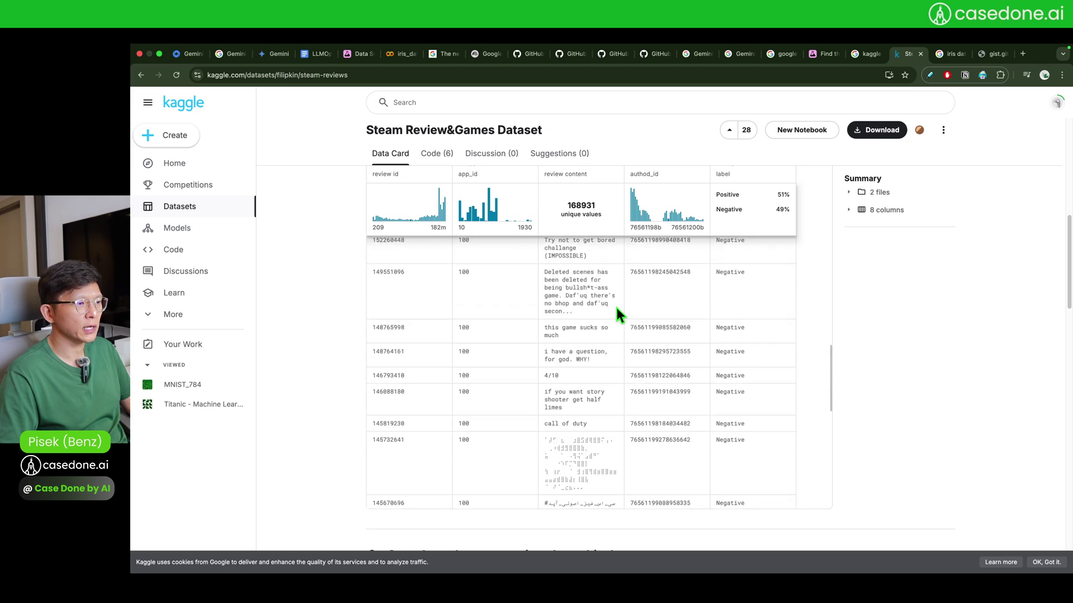
scroll(633, 330, down, 10)
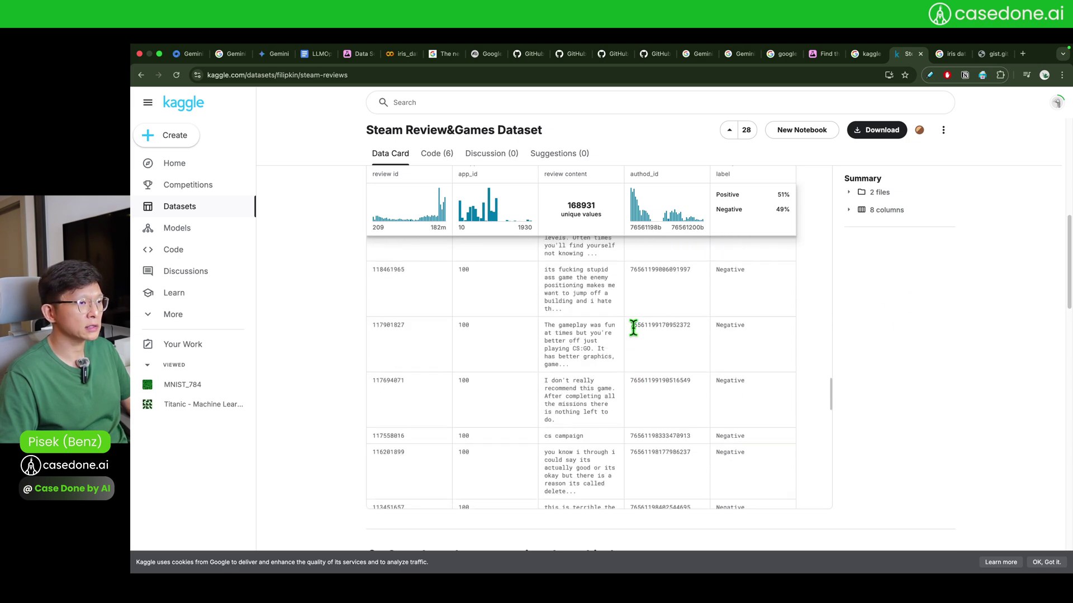
Open the Titanic Dataset from the Classification list and save Titanic-Dataset.csv to the Downloads folder.
key(super+Left)
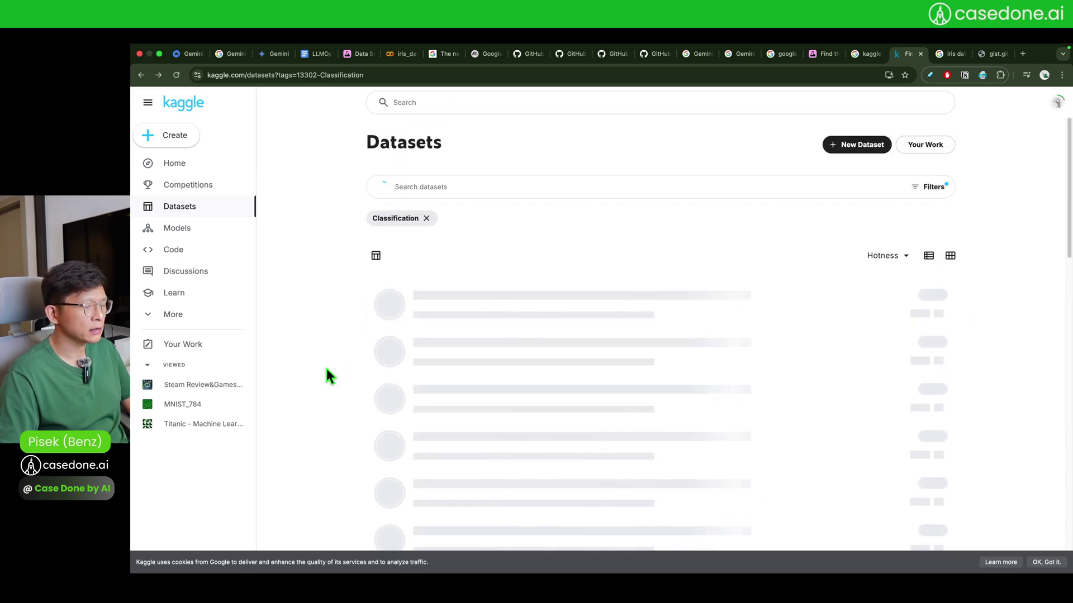
scroll(350, 366, down, 6)
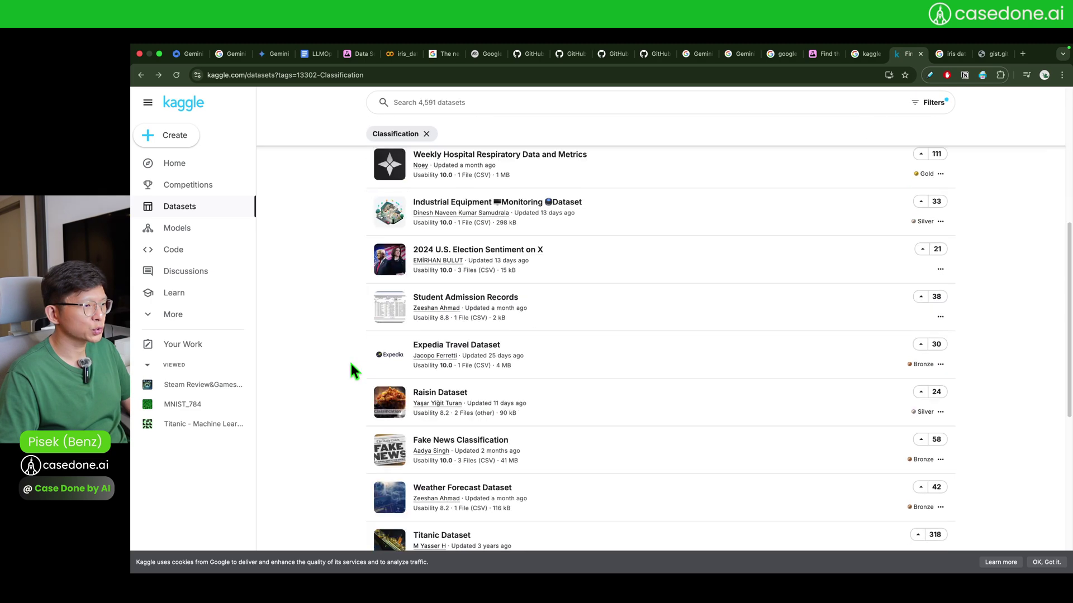
scroll(352, 363, down, 3)
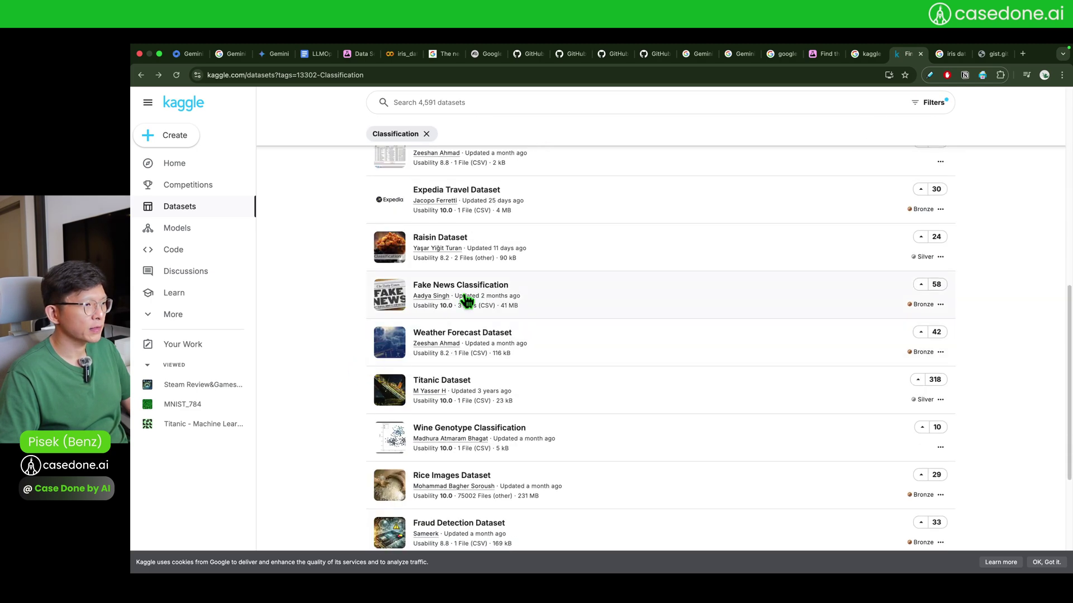
click(454, 385)
scroll(298, 368, down, 15)
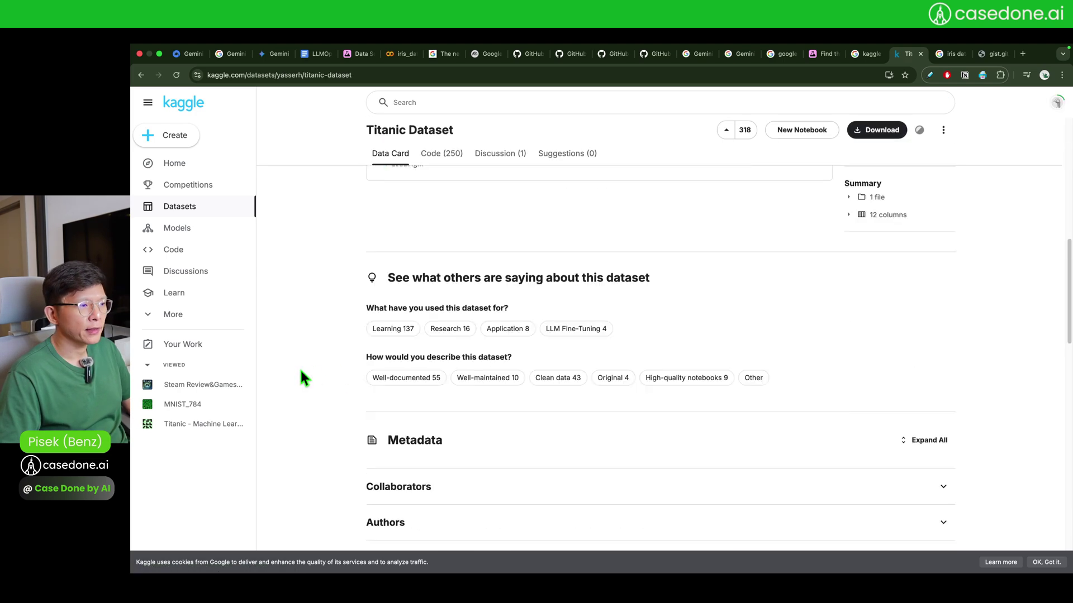
scroll(400, 398, up, 8)
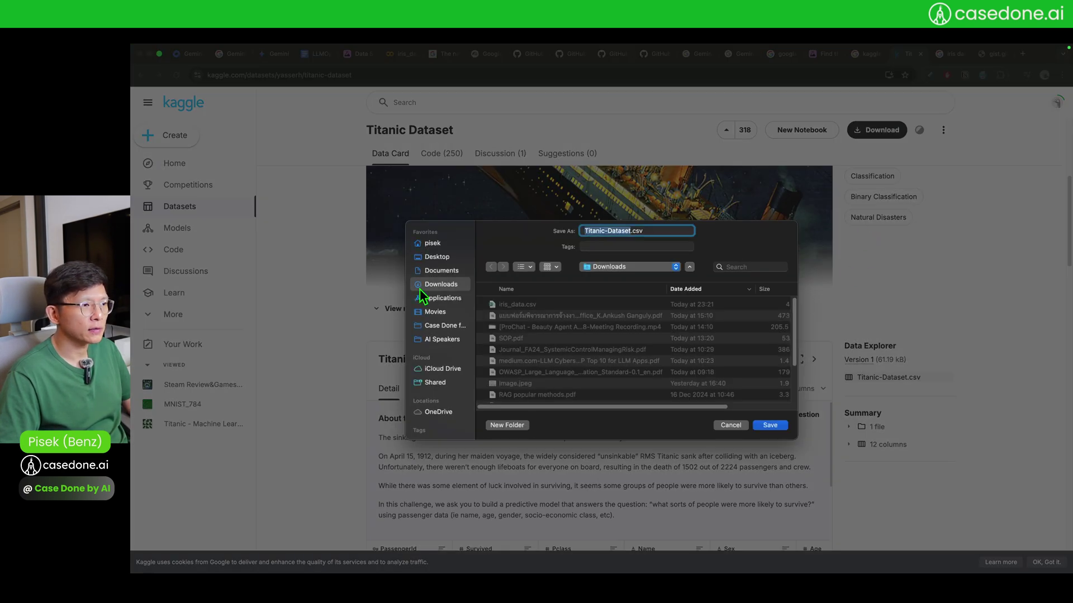
click(771, 426)
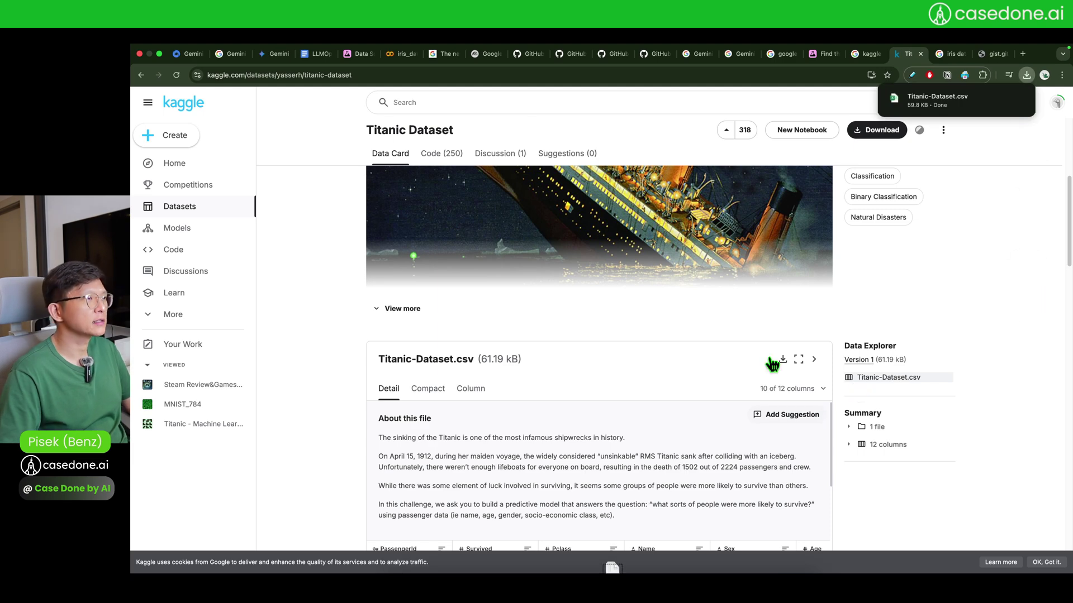
Switch to the Data Science Agent and upload Titanic-Dataset.csv to the new project.
click(309, 57)
click(358, 54)
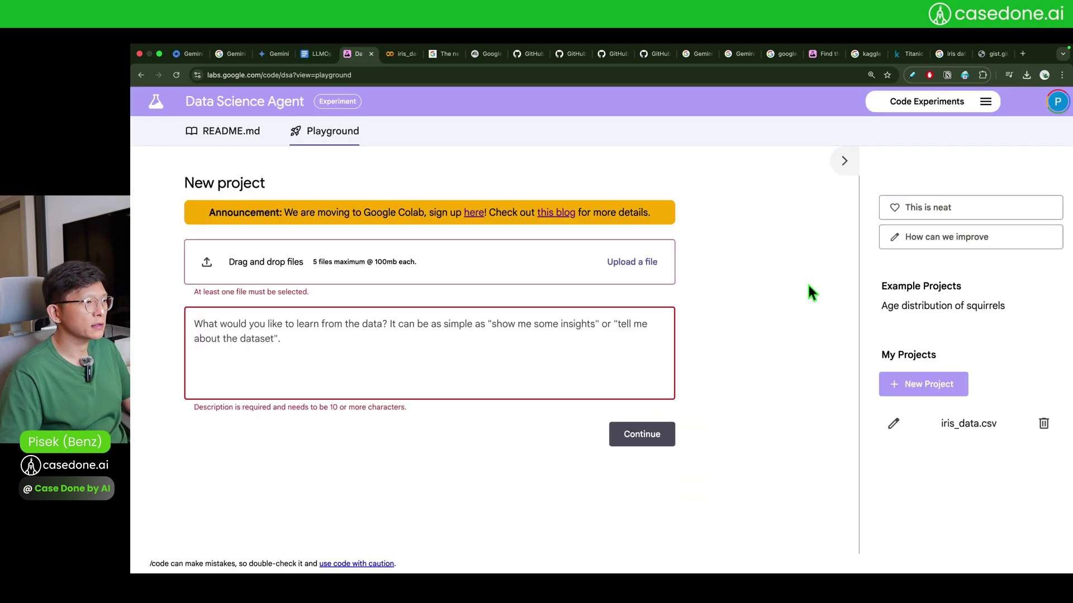
click(648, 260)
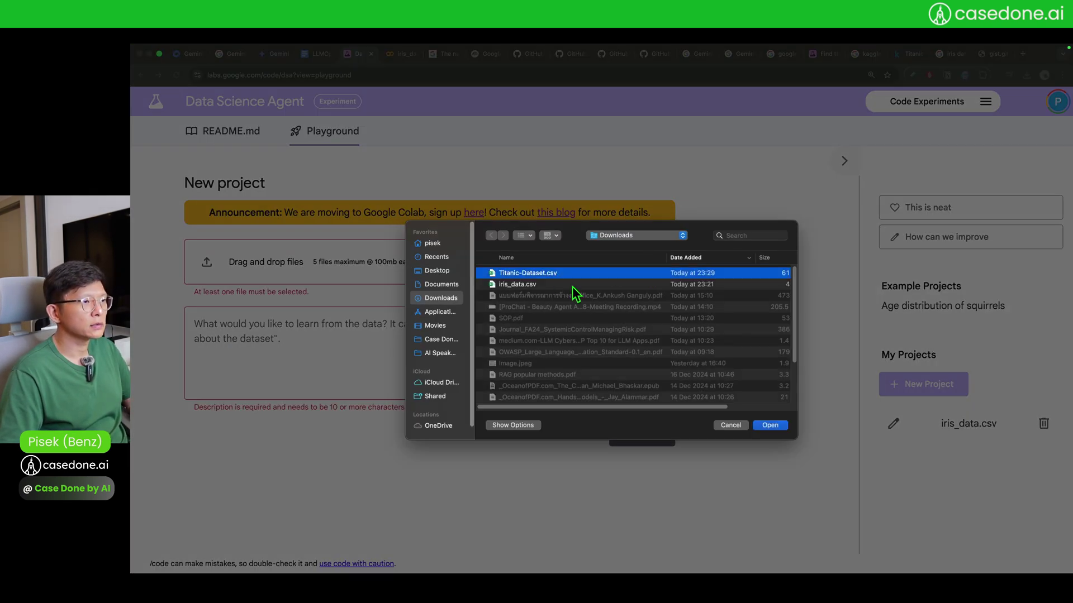
click(770, 425)
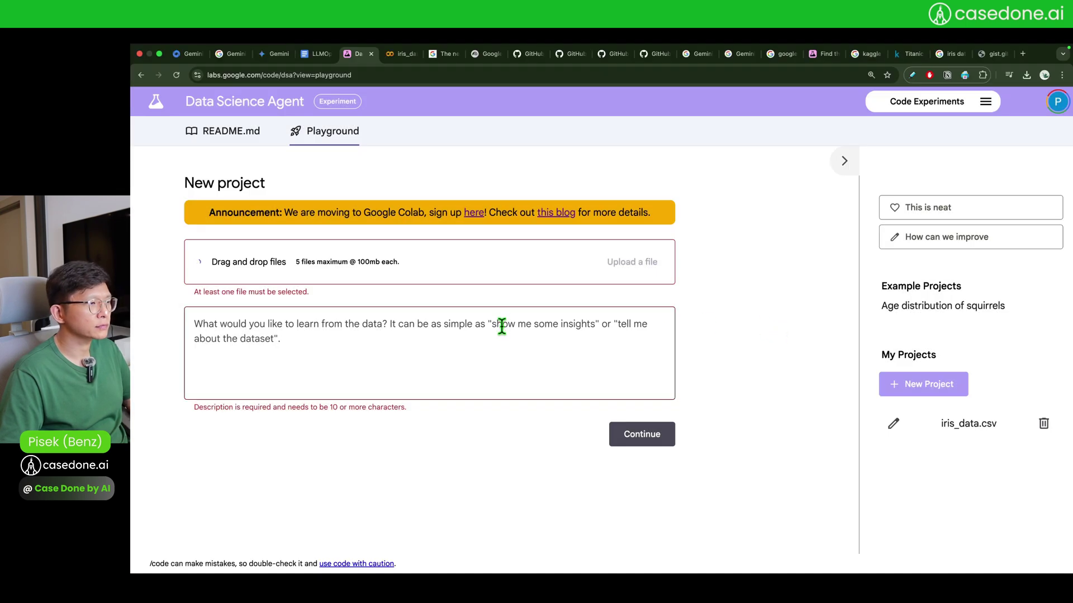
Write the first two numbered prompt instructions: "1. Explore the dataset" and "2. Perform basic correlation".
click(501, 327)
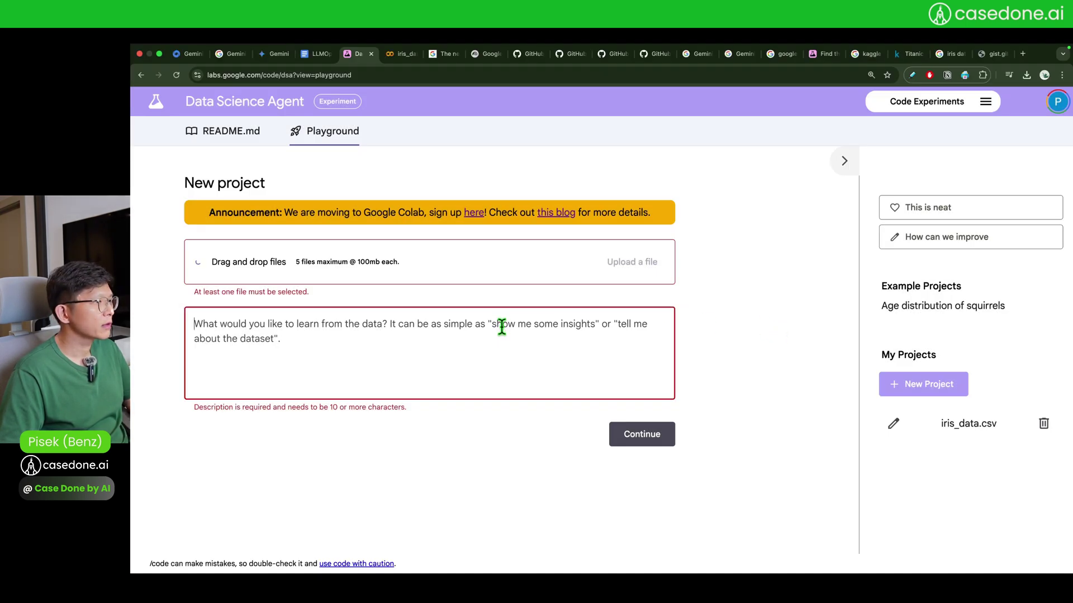
text(E)
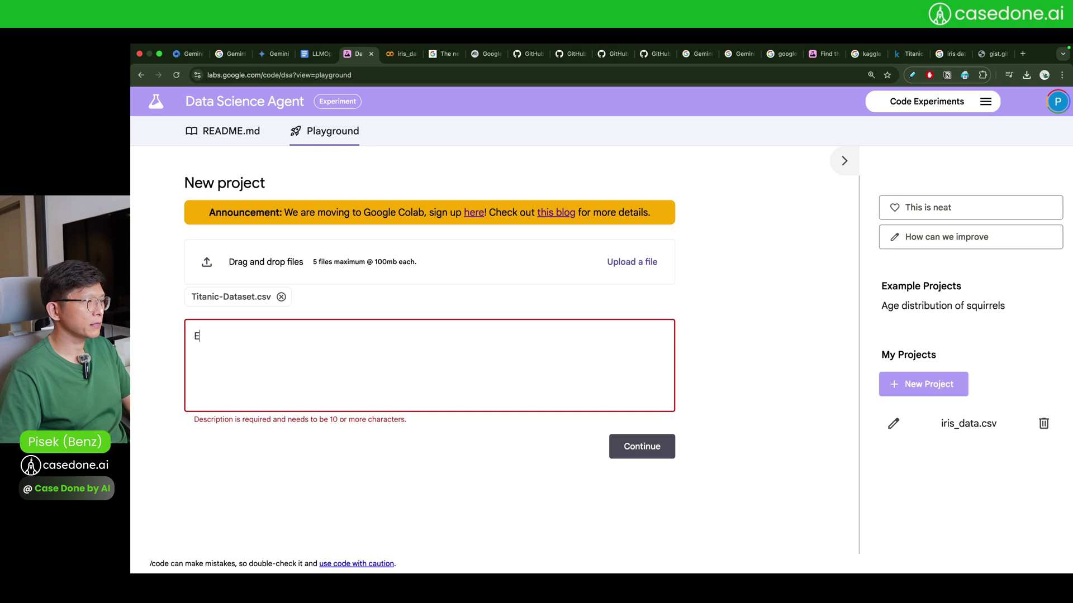
text(xplore the dataset)
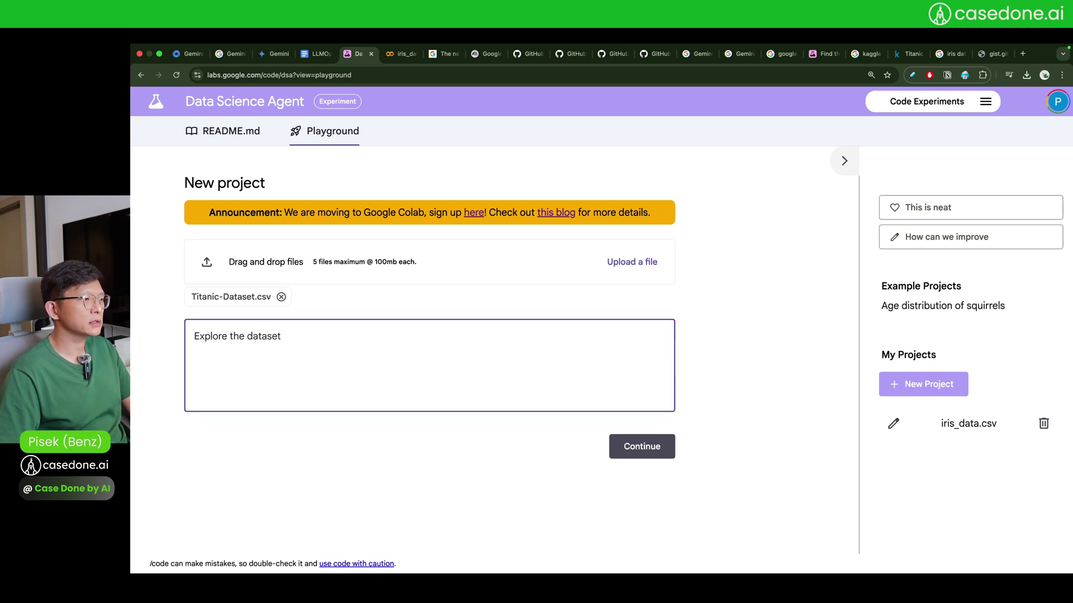
text(1.)
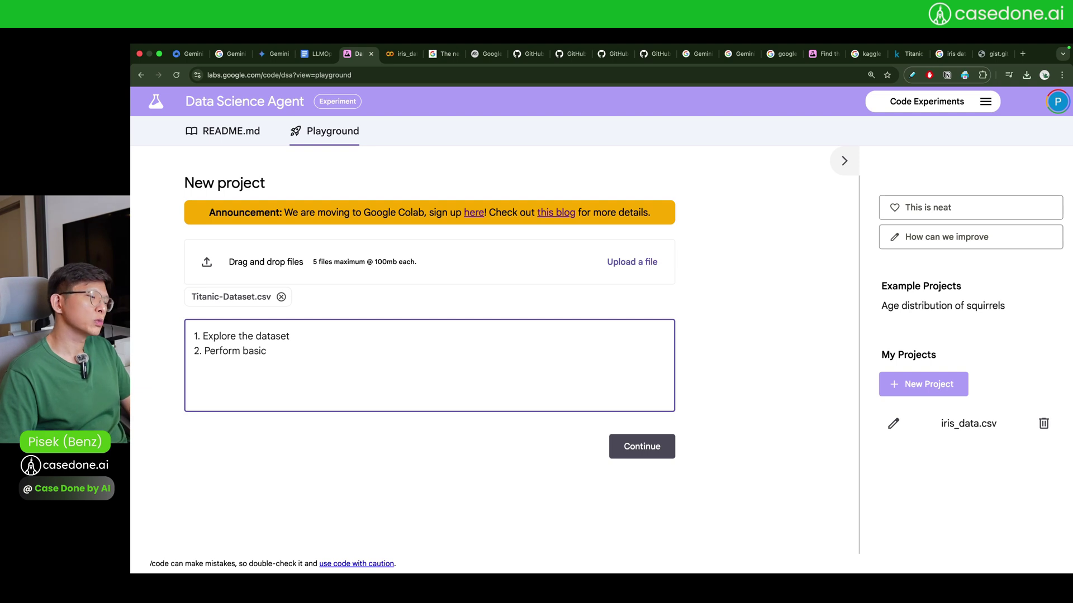
text(tion)
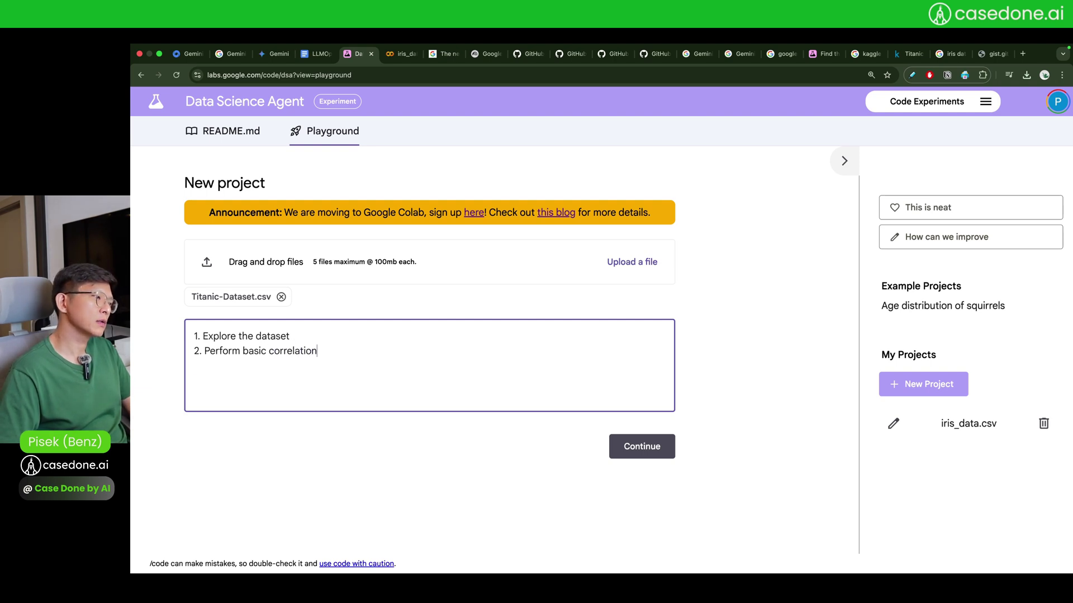
Add a third prompt instruction reading "3. Perform classification using decision tree".
text( 3. Perform)
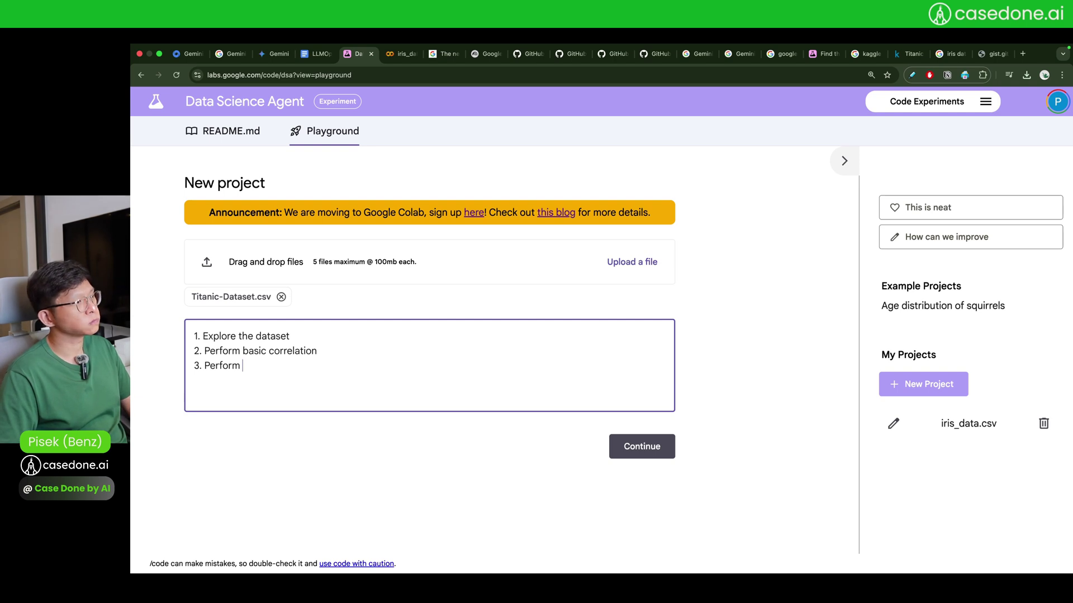
key(Up)
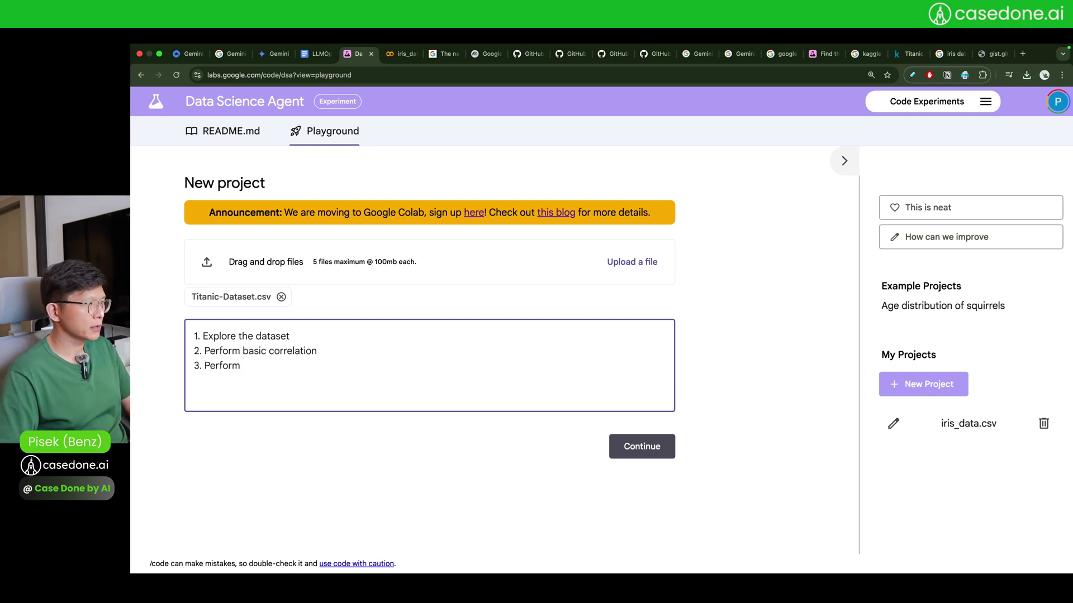
text(classificati)
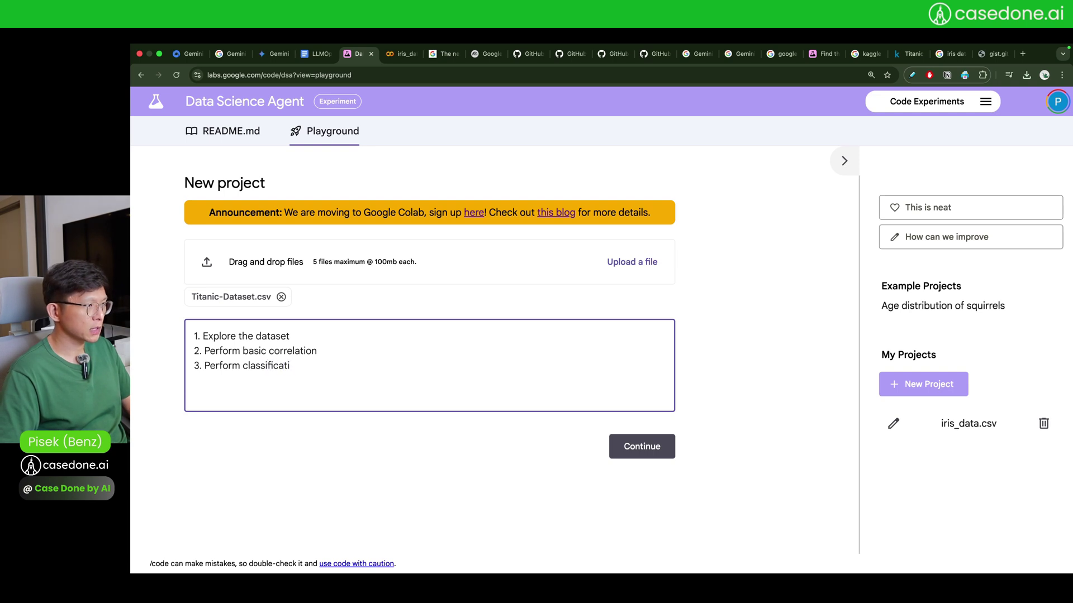
text(on usin)
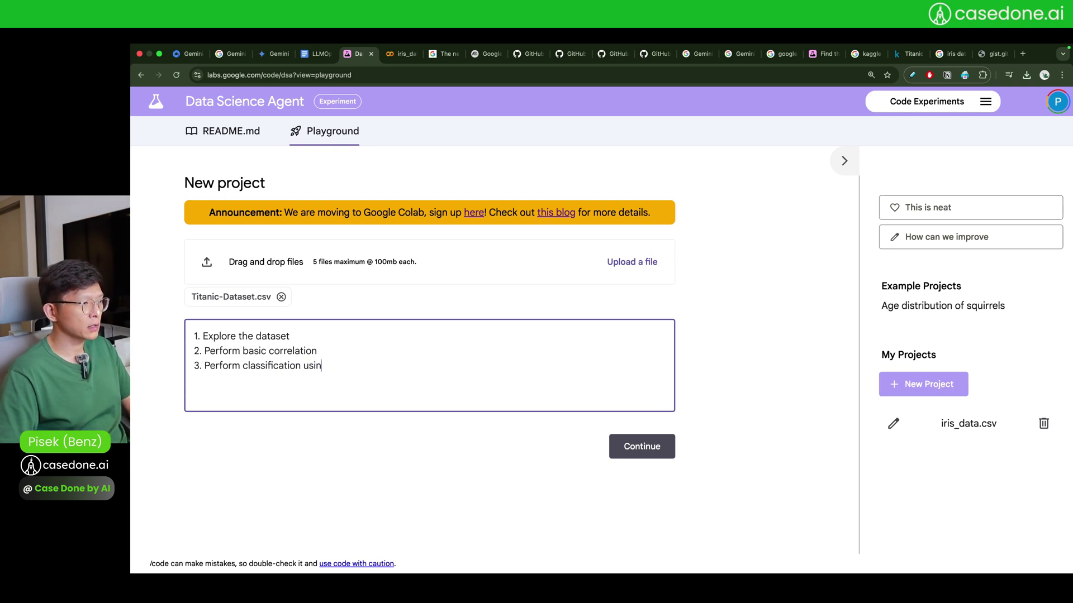
text(g deci)
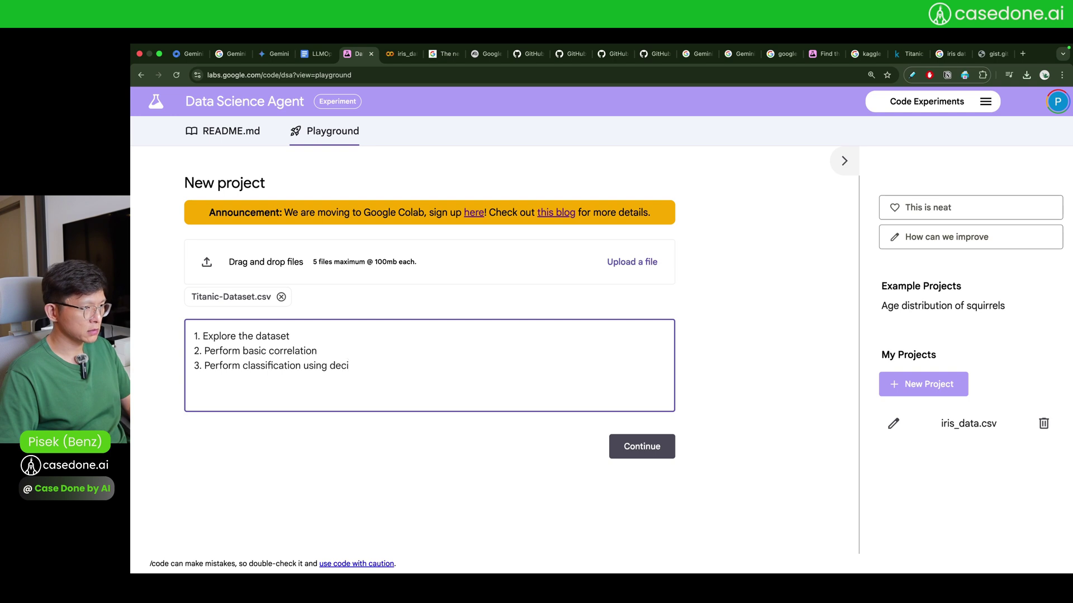
text(sion tree)
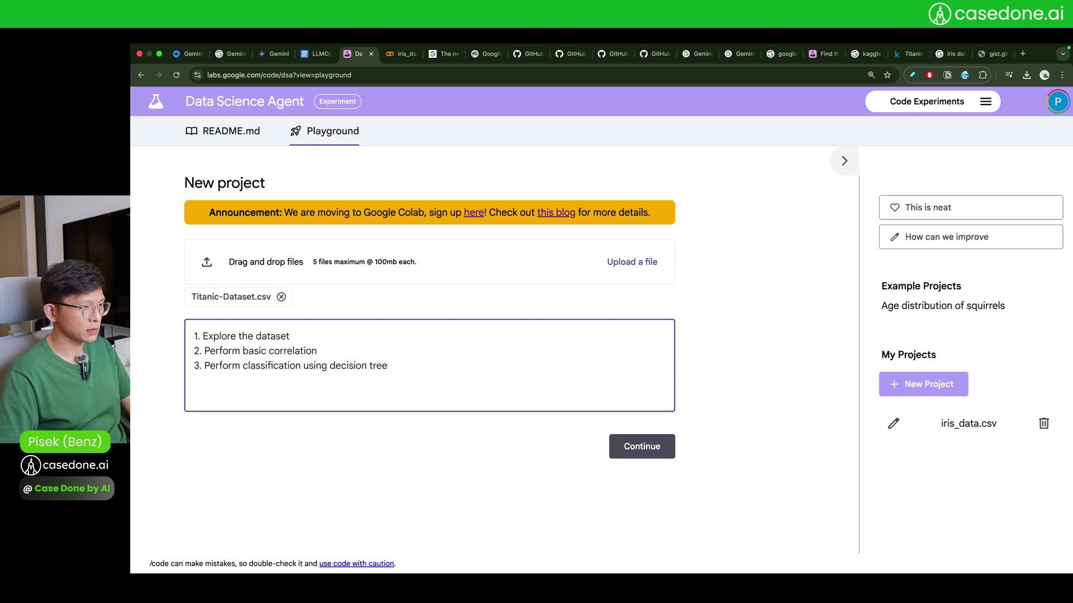
Replace "decision tree" with "random forest" in the third prompt instruction.
key(BackSpace)
key(BackSpace)
key(BackSpace)
key(BackSpace)
key(BackSpace)
key(BackSpace)
key(BackSpace)
key(BackSpace)
key(BackSpace)
key(BackSpace)
key(BackSpace)
key(BackSpace)
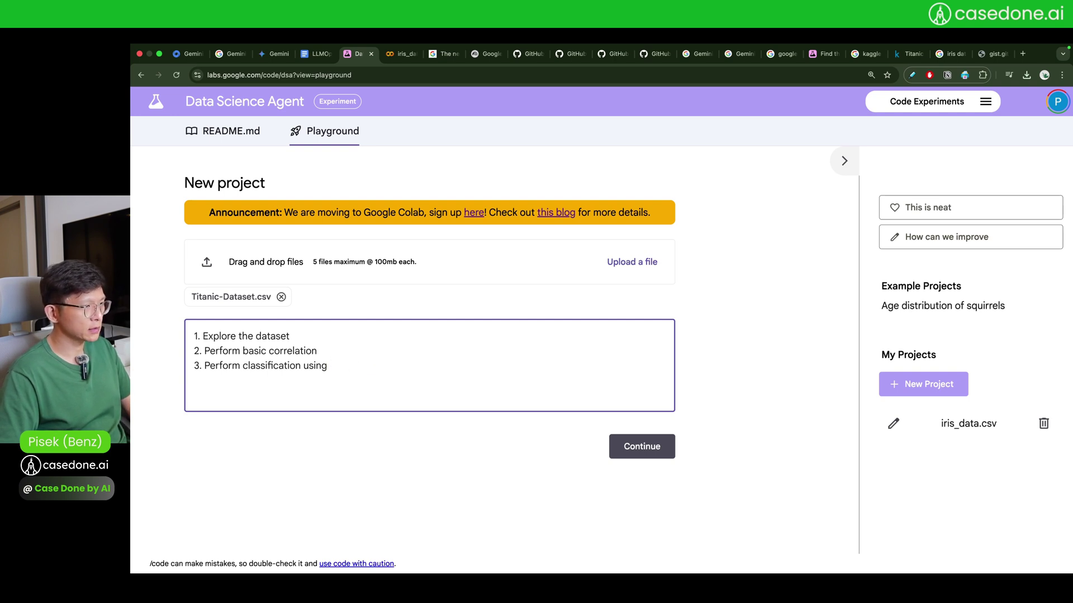
text(sing )
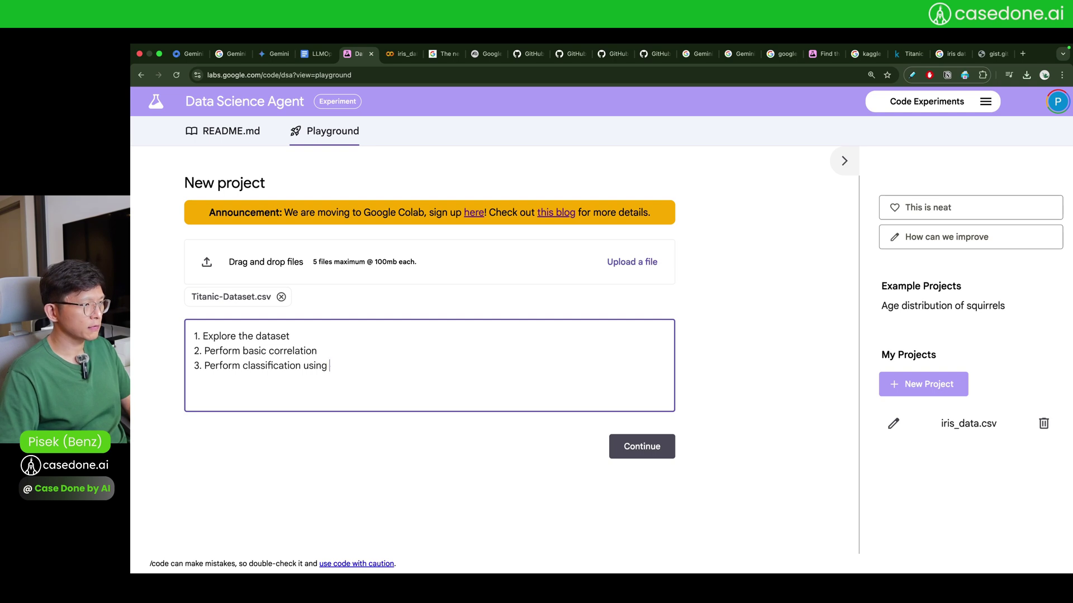
text(random forest)
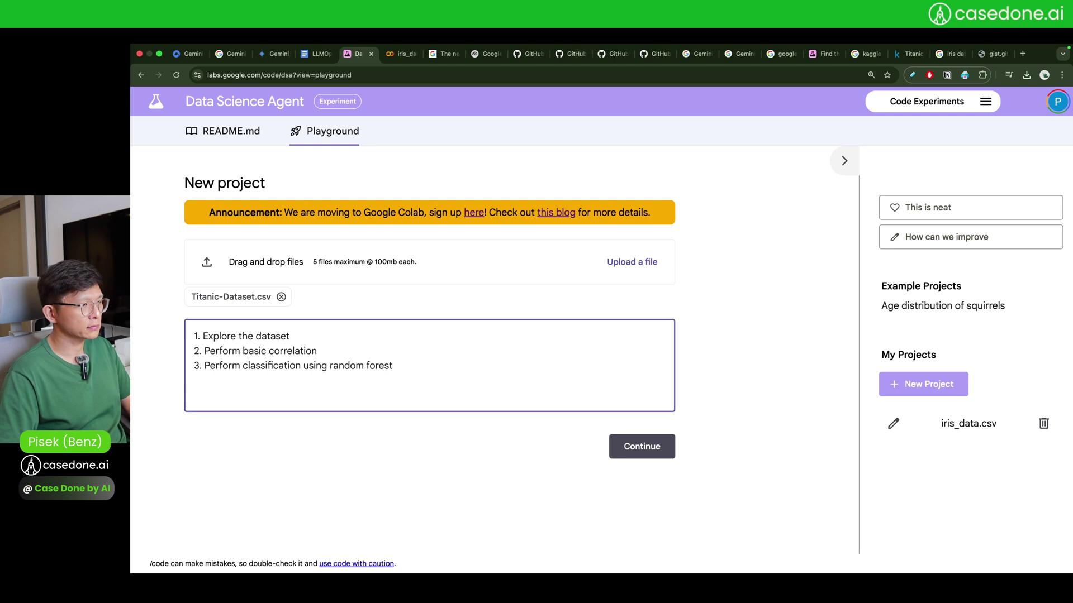
Extend the first instruction to "Explore the dataset in detail" and submit the project for planning.
click(431, 336)
text(i)
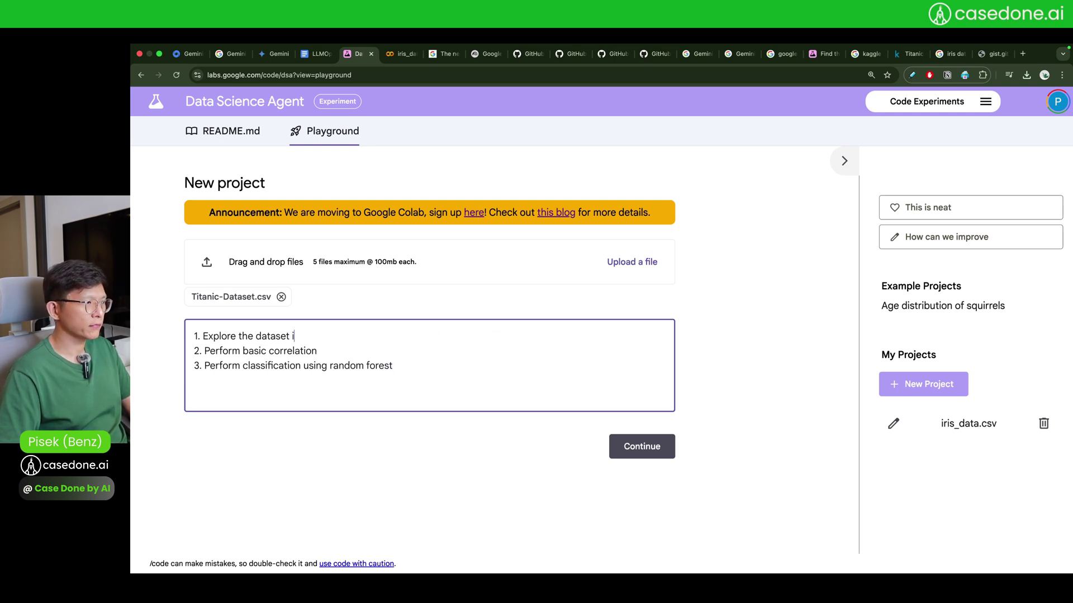
text(n detail)
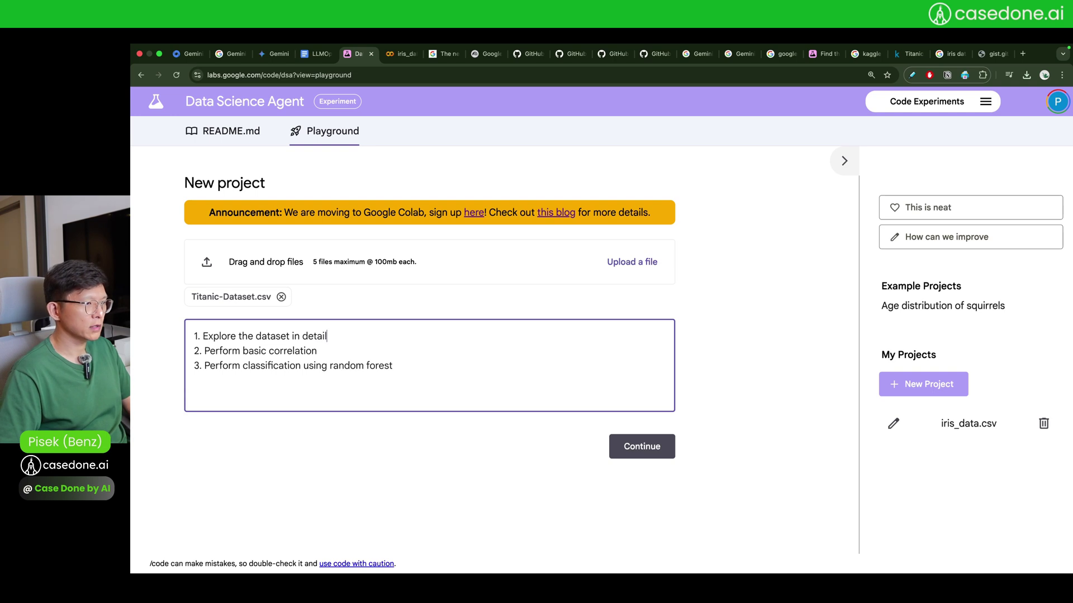
click(659, 453)
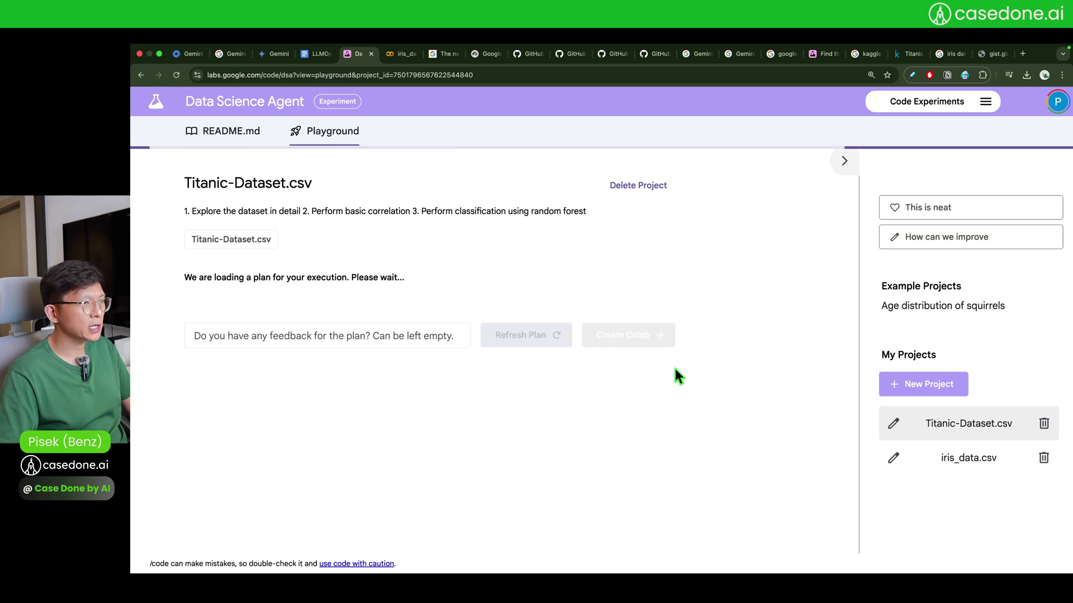
Review the generated Analysis Plan for the Titanic project from Data Loading through Finish Task.
scroll(677, 369, down, 2)
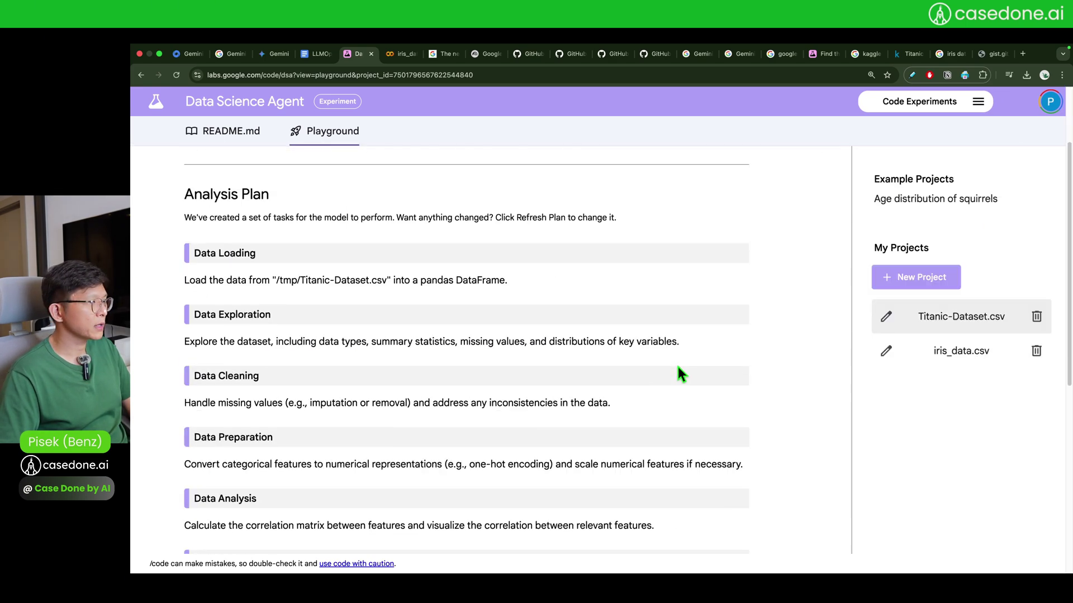
scroll(451, 344, down, 2)
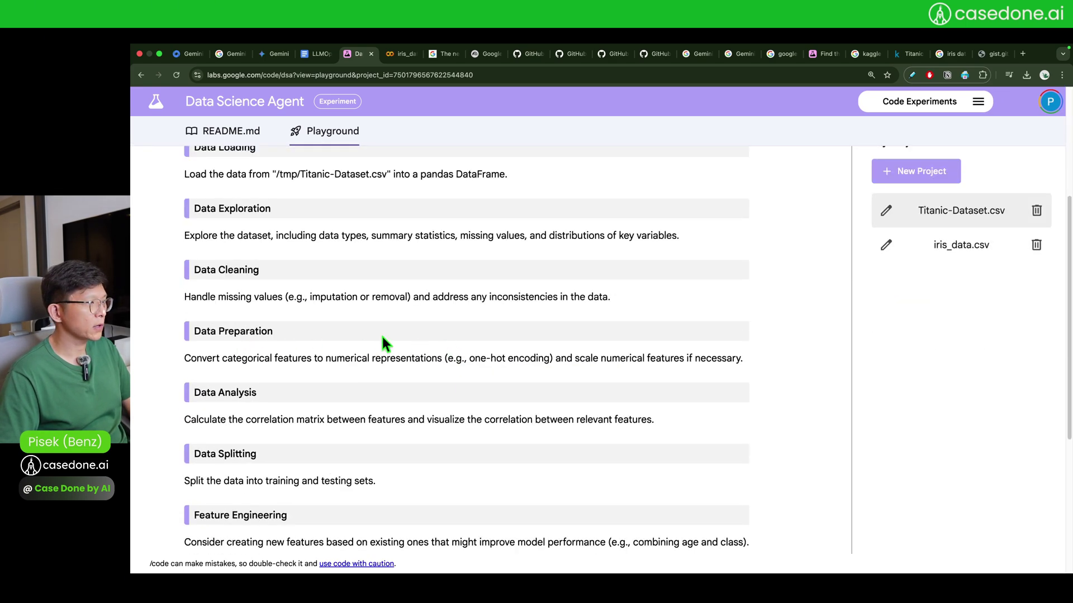
scroll(264, 374, down, 3)
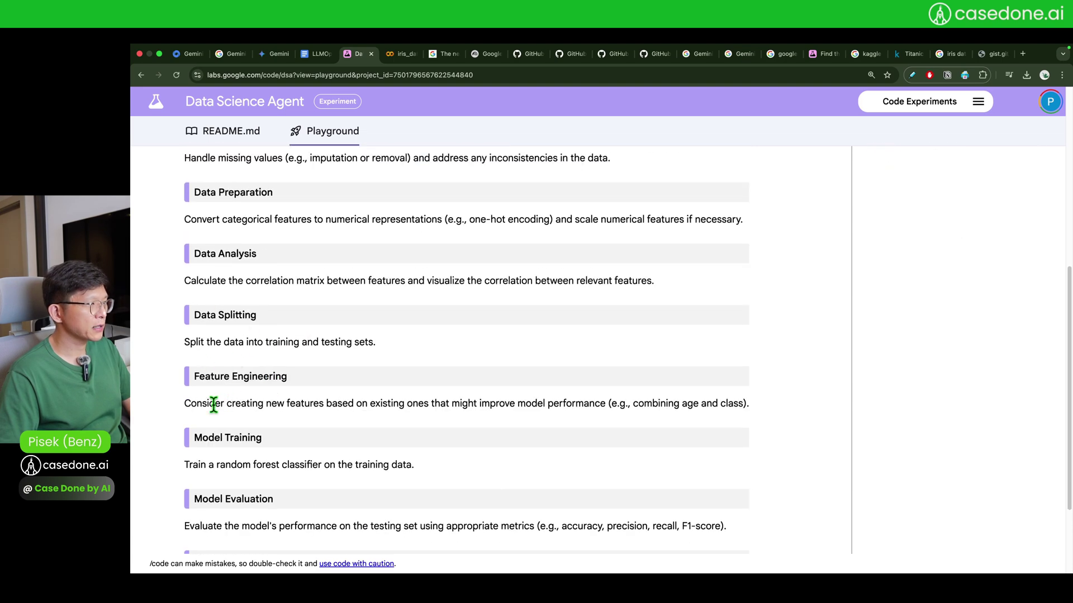
scroll(231, 401, down, 1)
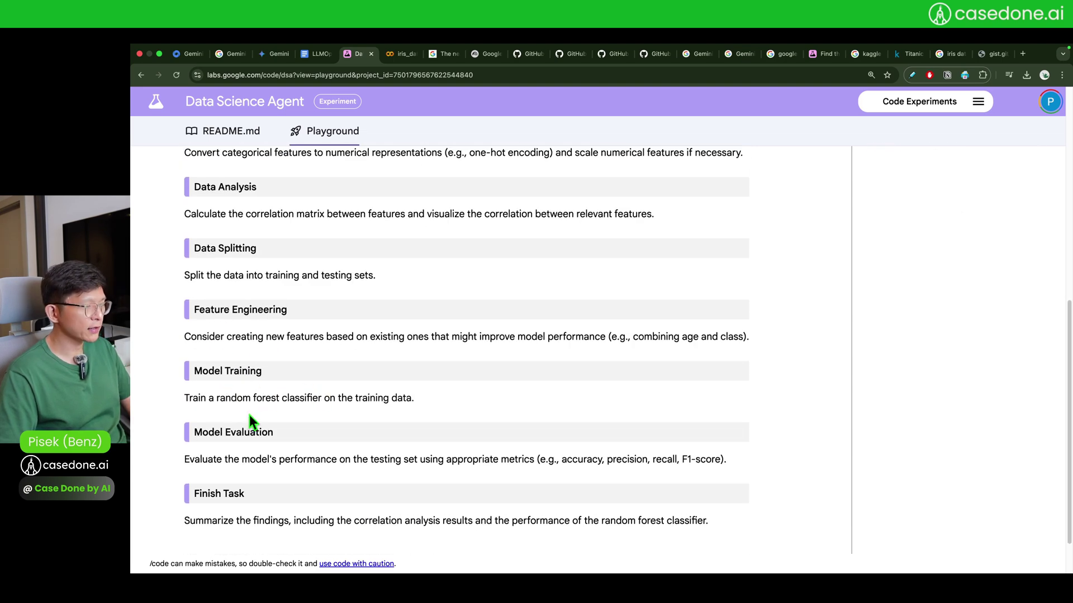
Start the plan feedback with "use seaborn for visualization".
scroll(249, 404, down, 2)
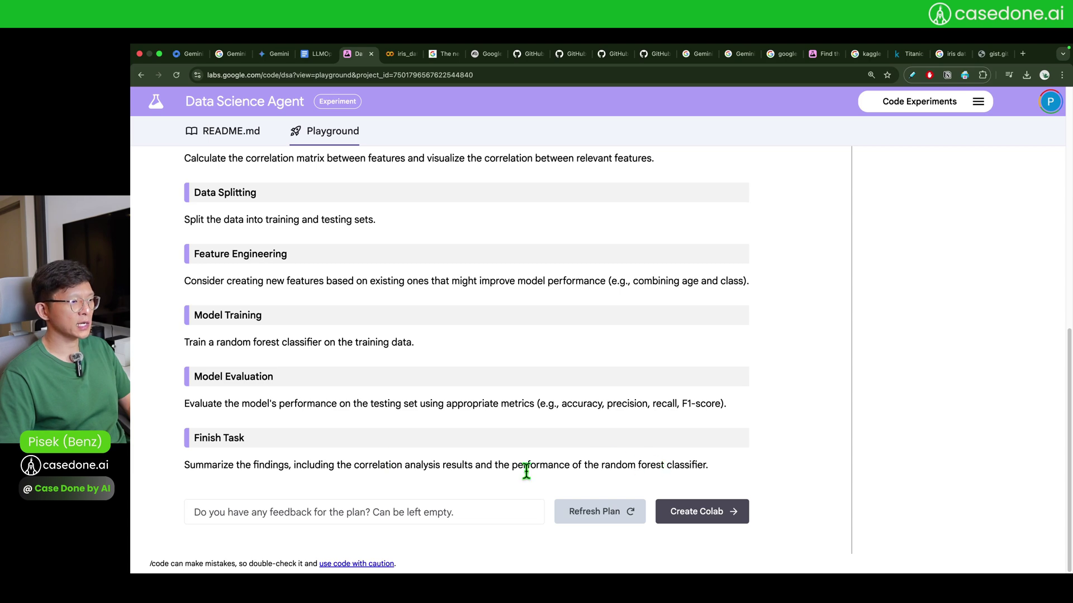
click(193, 518)
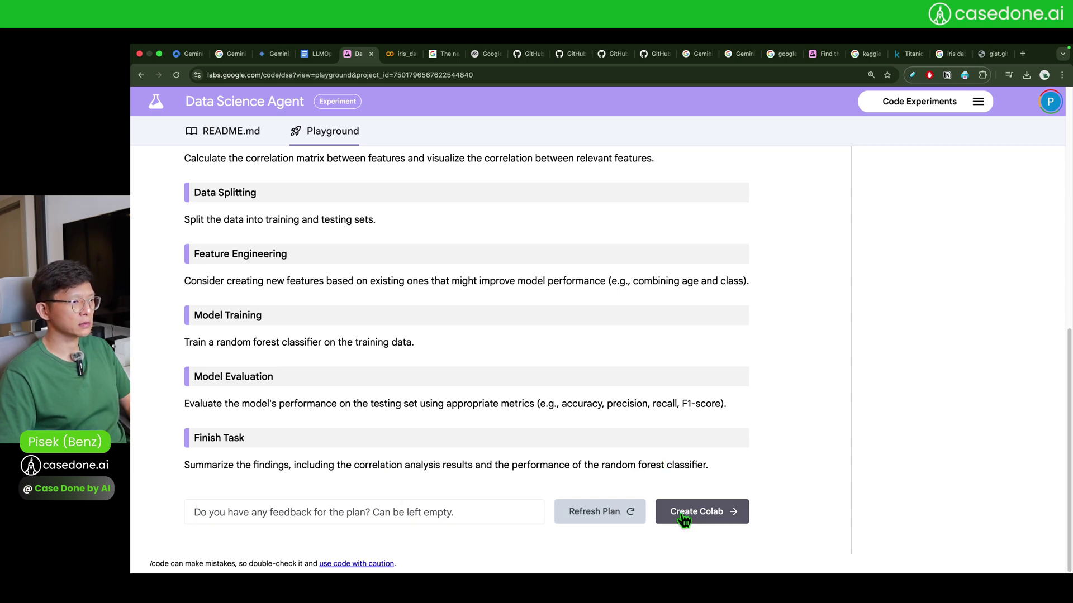
scroll(499, 440, up, 3)
scroll(498, 440, down, 3)
click(353, 512)
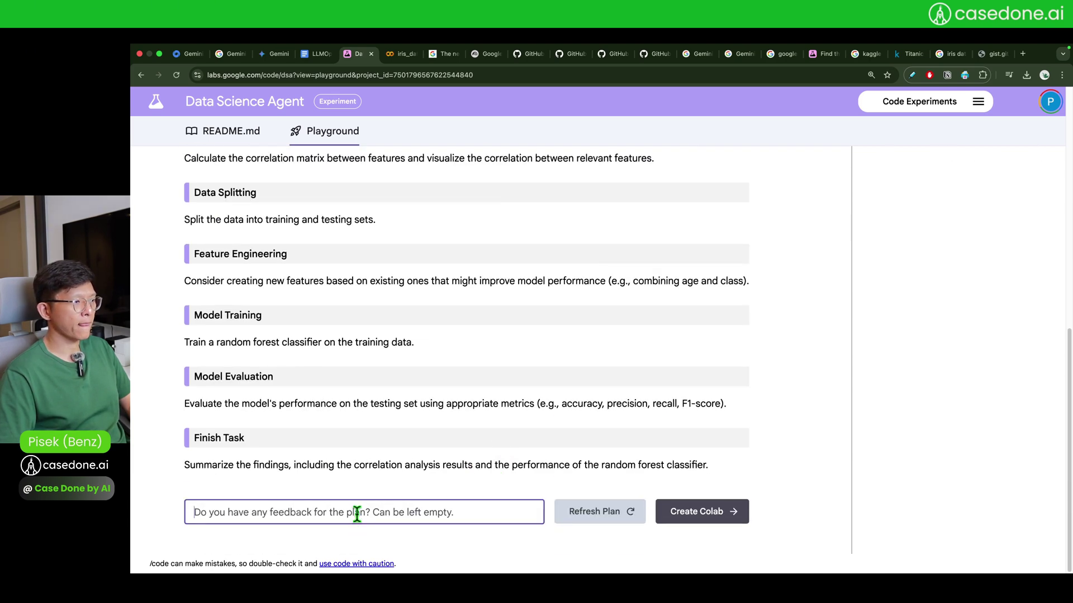
text(use seab)
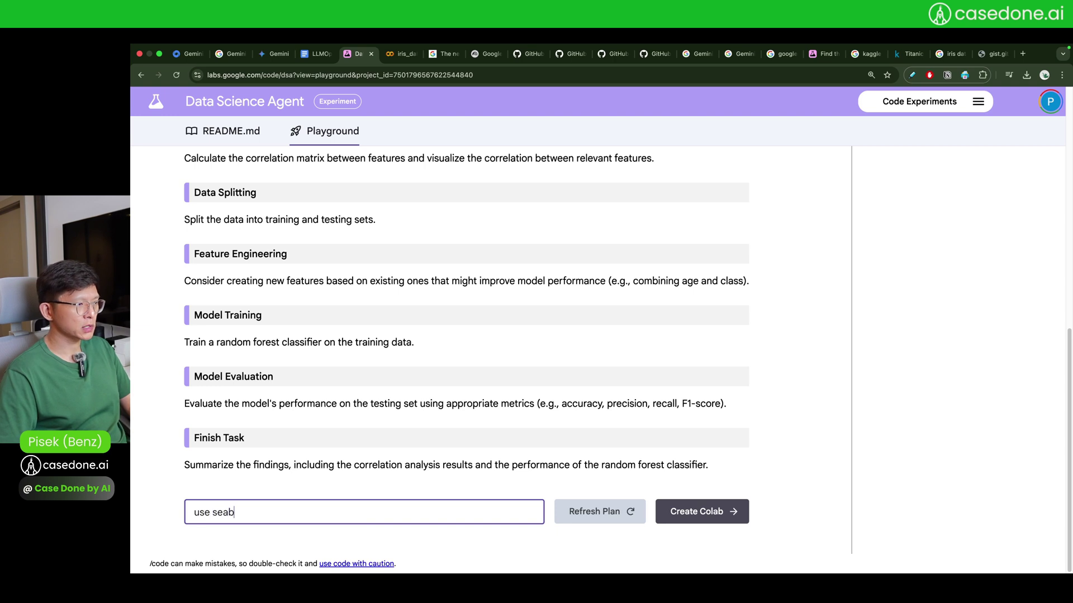
text(orn for v)
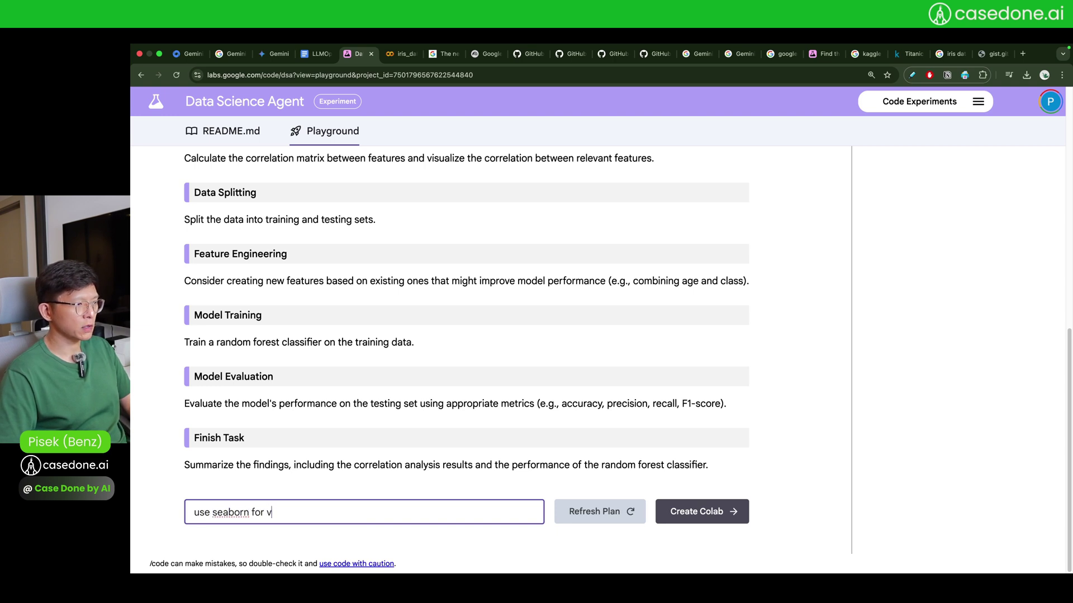
text(isualizatiopn, u)
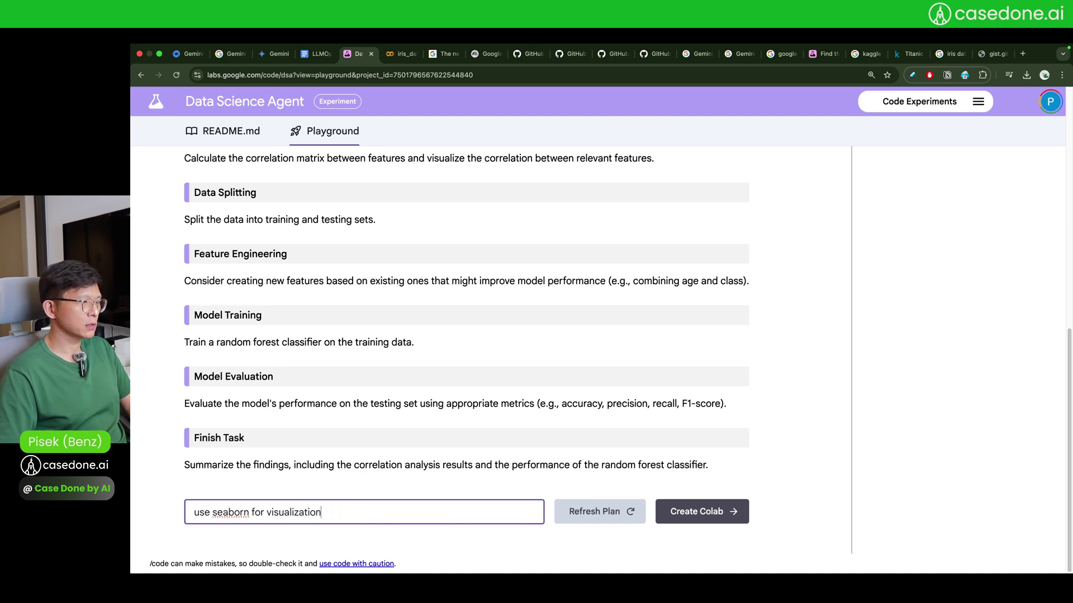
Extend the plan feedback with ", use sci-kit learn for modeling," as the second request.
text(, use skci)
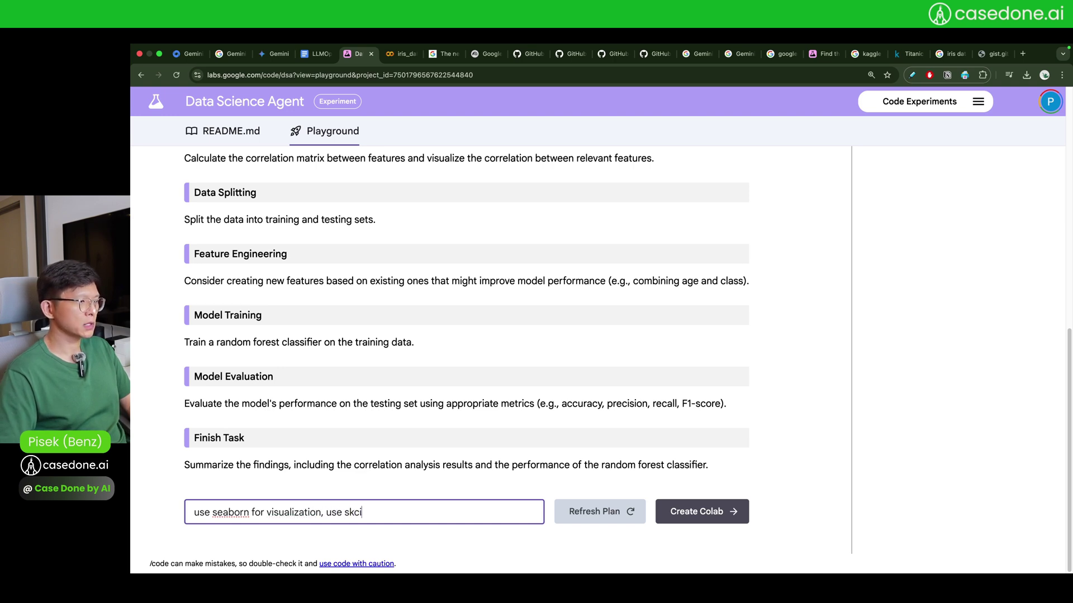
key(BackSpace)
key(BackSpace)
key(BackSpace)
text(ci-ki)
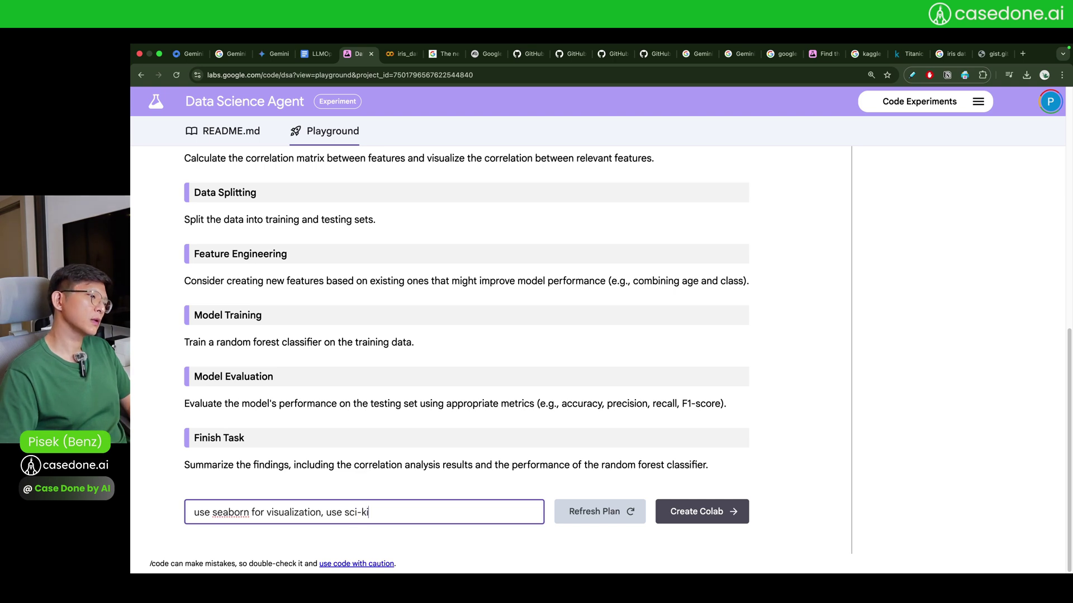
text(t learn for mod)
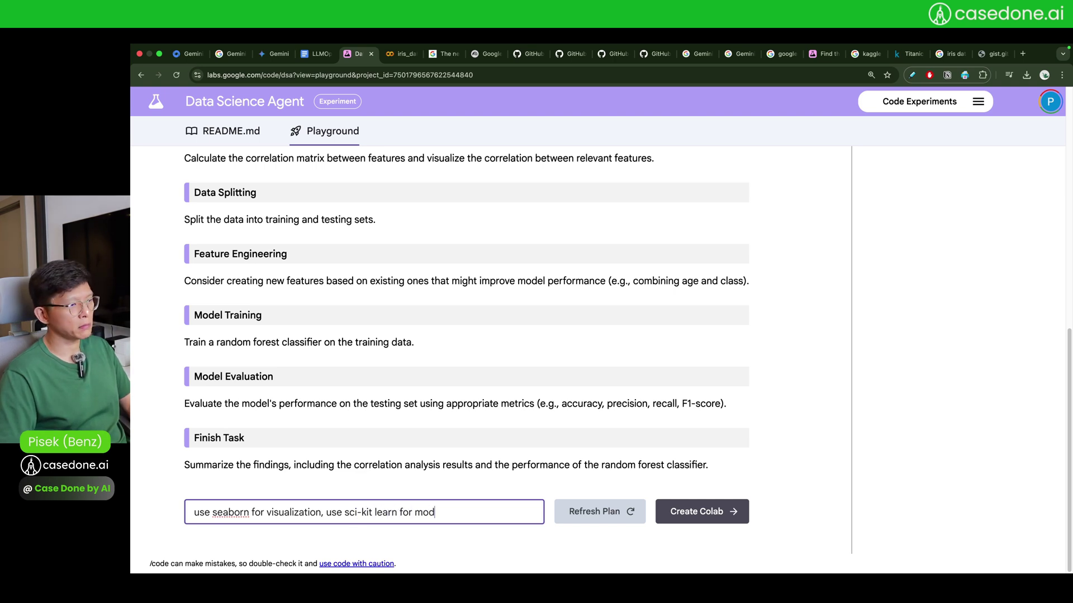
text(eling, compa)
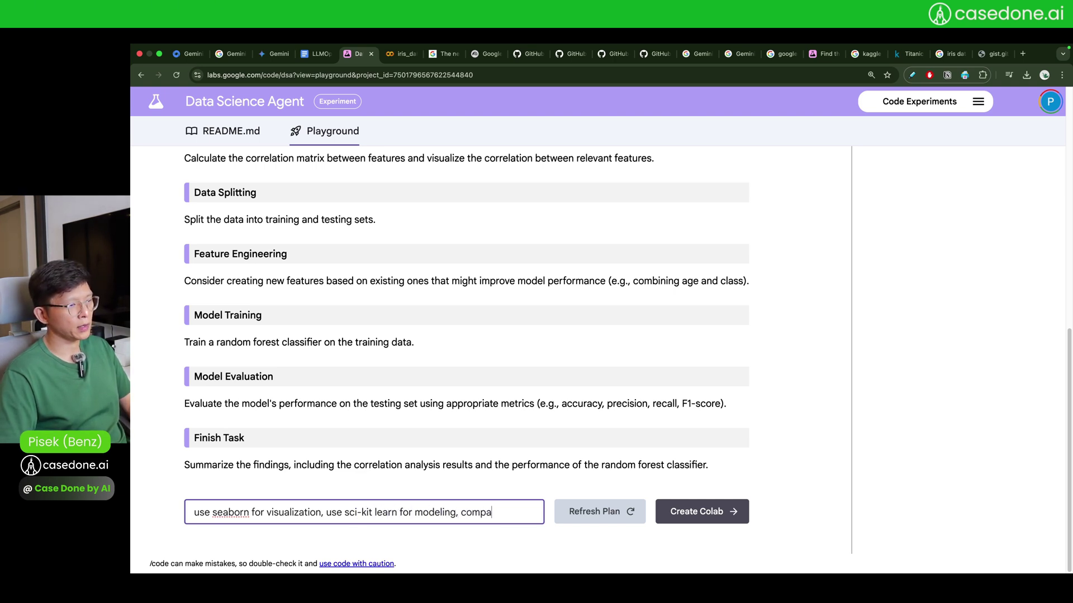
key(BackSpace)
key(BackSpace)
key(BackSpace)
key(BackSpace)
key(BackSpace)
Add "do hyperparameter tuning" to the plan feedback and open a parenthesis for the details.
text(do)
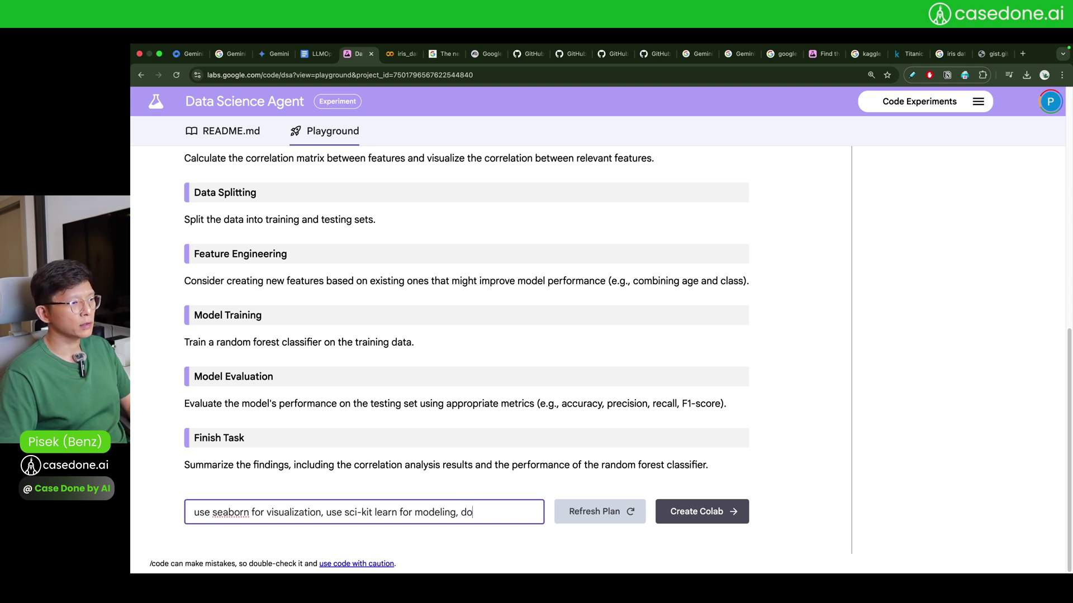
text( ny)
key(BackSpace)
key(BackSpace)
text(by)
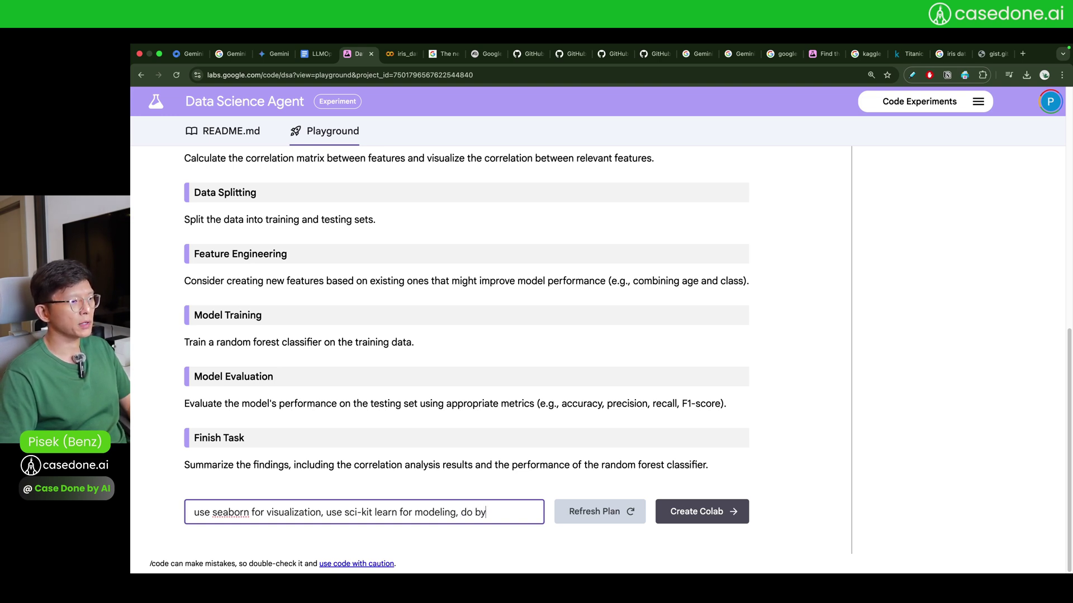
key(BackSpace)
key(BackSpace)
text(hyperpa)
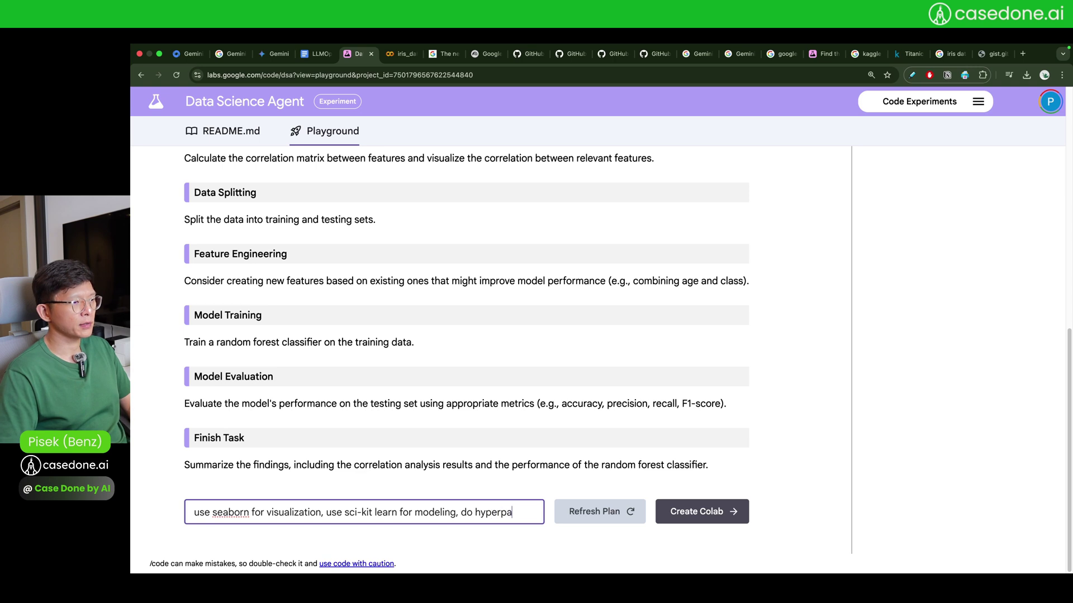
text(rameter tr)
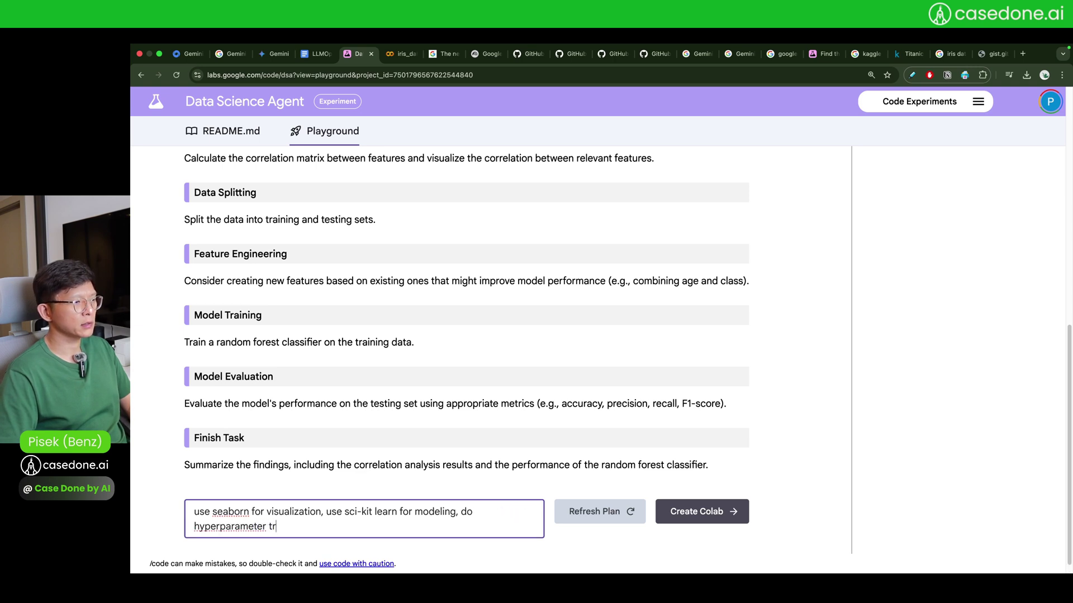
key(BackSpace)
text(uning (spe)
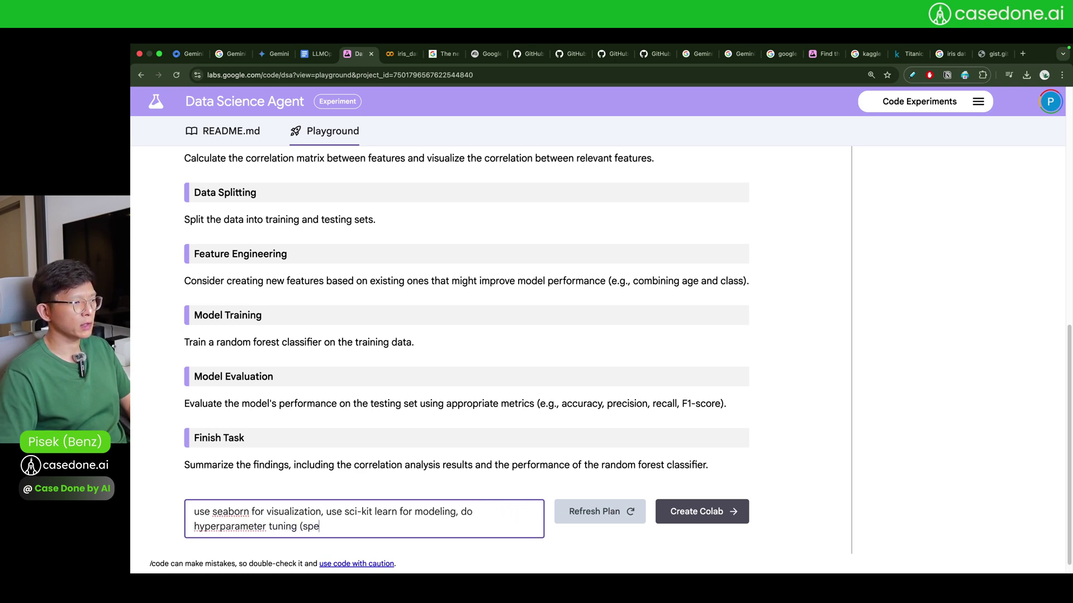
Specify "specially tree depth and number of trees" as the details of the hyperparameter tuning request.
text(cially )
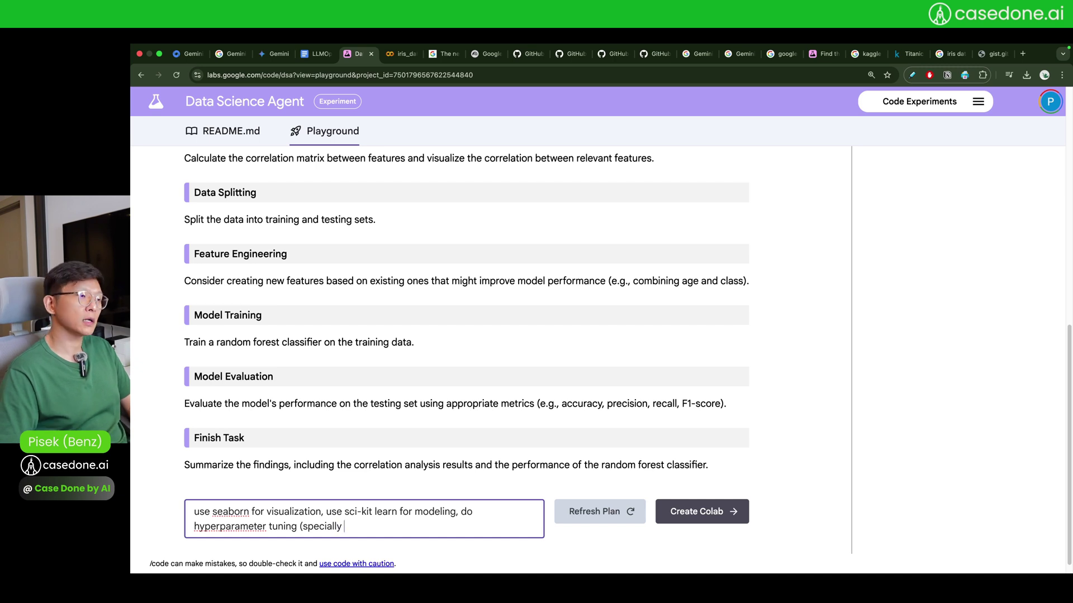
text(tree det)
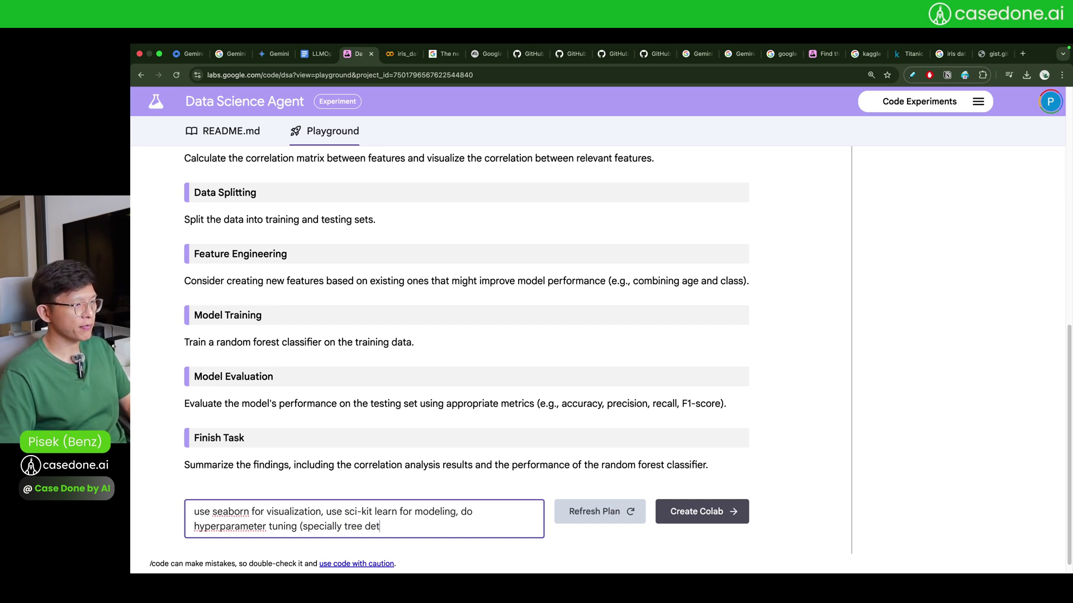
key(BackSpace)
text(pth and n)
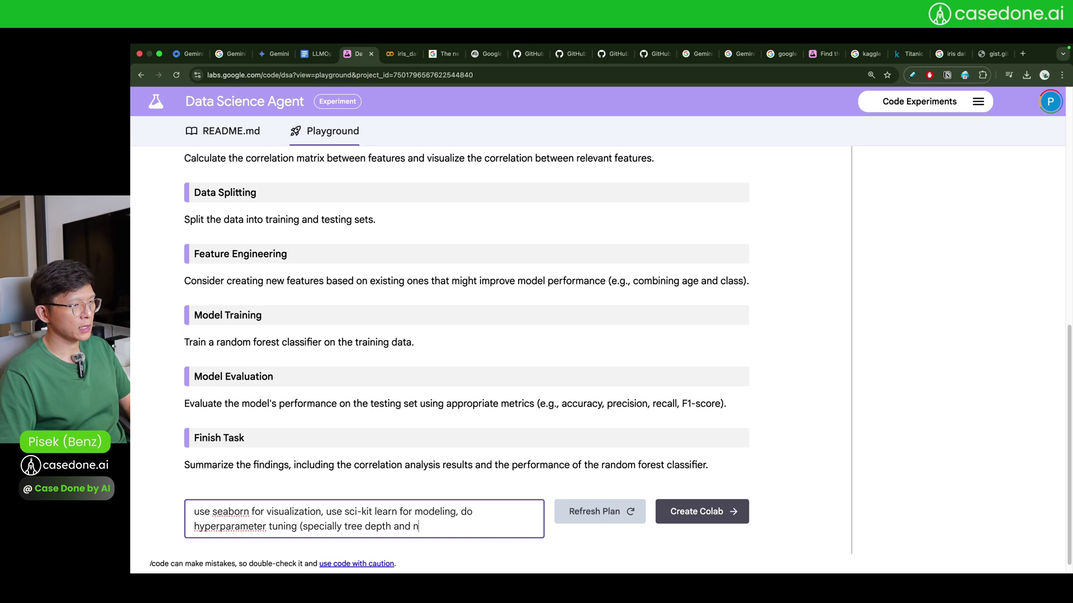
text(umber of trees)
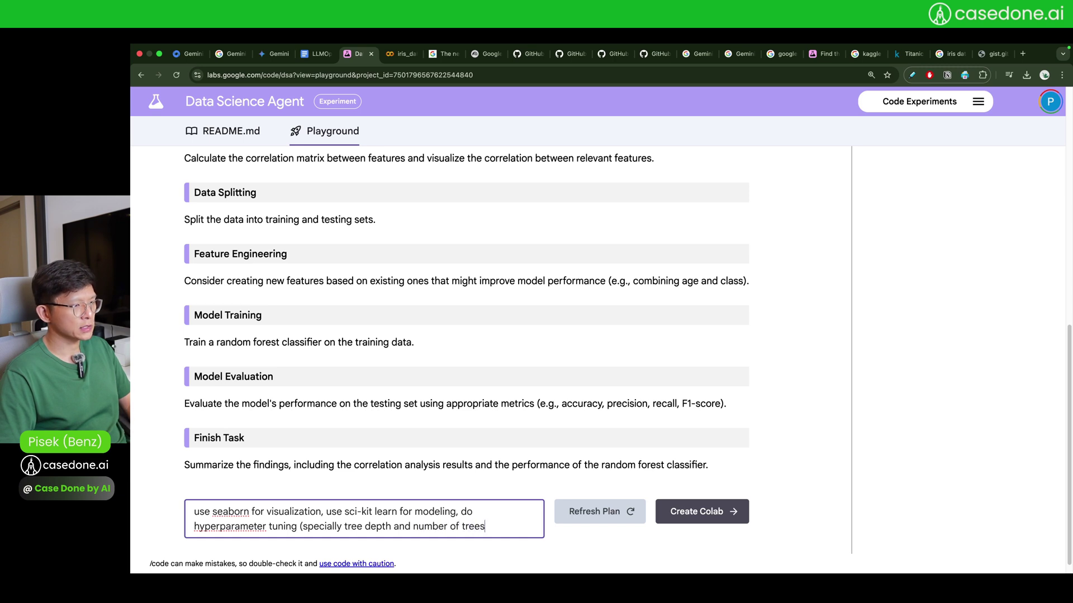
Close the parenthesis and finish the plan feedback with ", compare models and summarize in table", correcting any misspelling.
text(), compare modeuls)
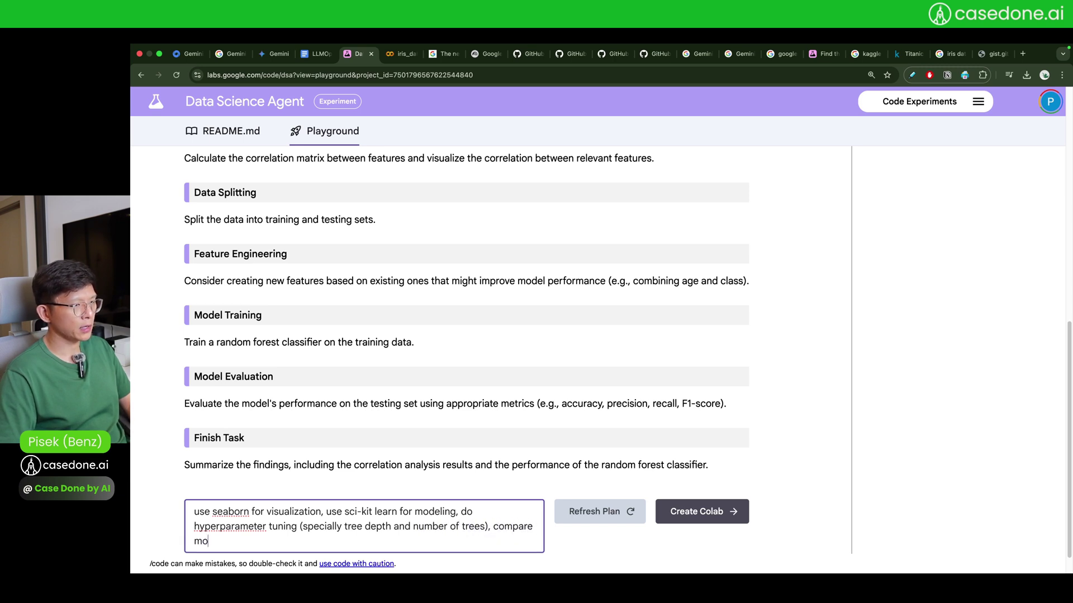
key(BackSpace)
key(BackSpace)
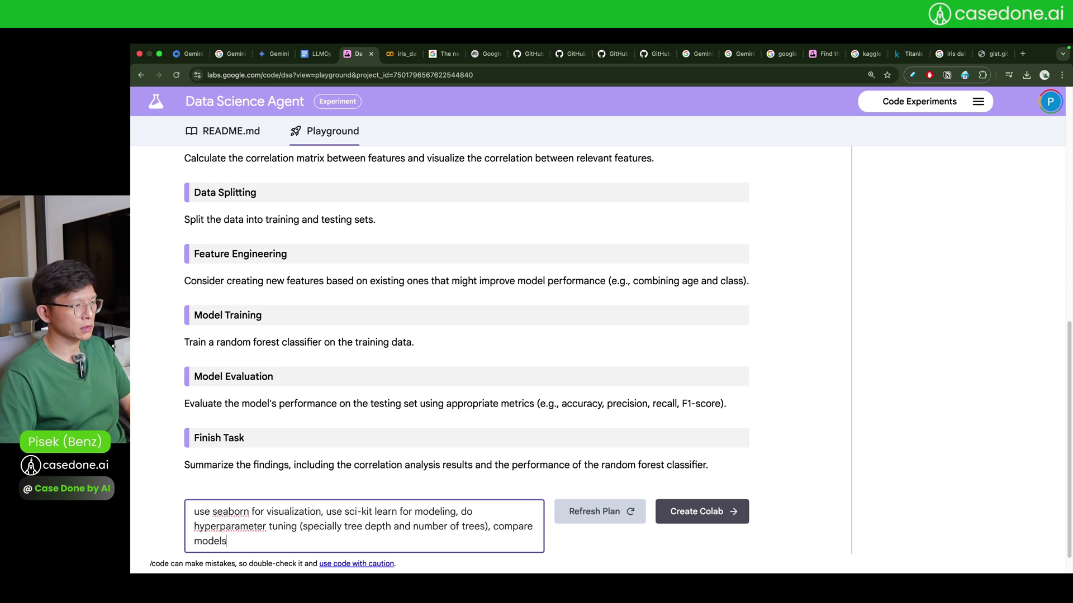
text(and sumamrize )
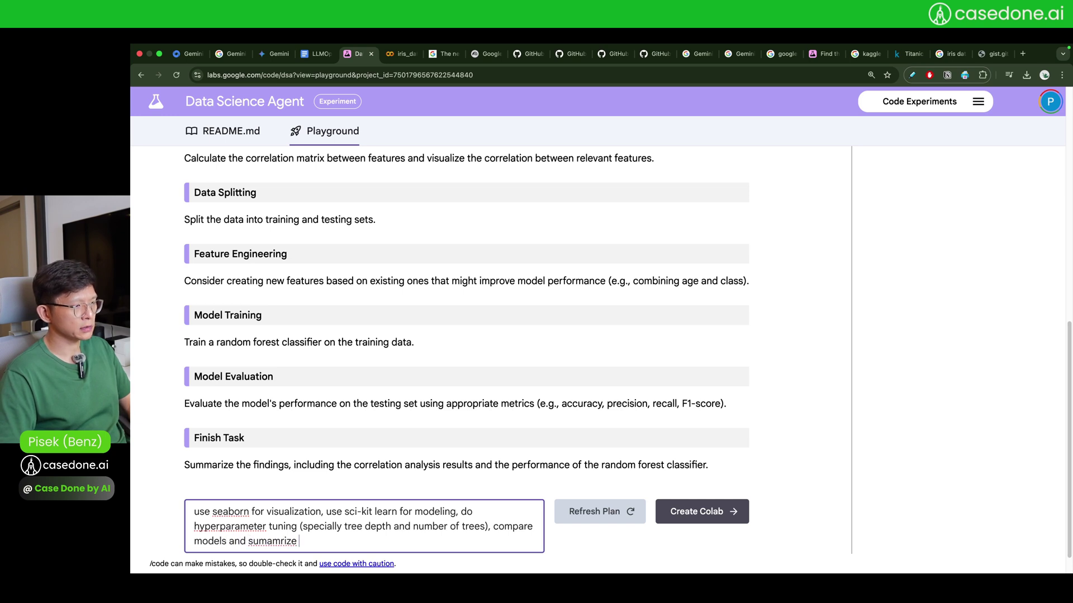
text(in table)
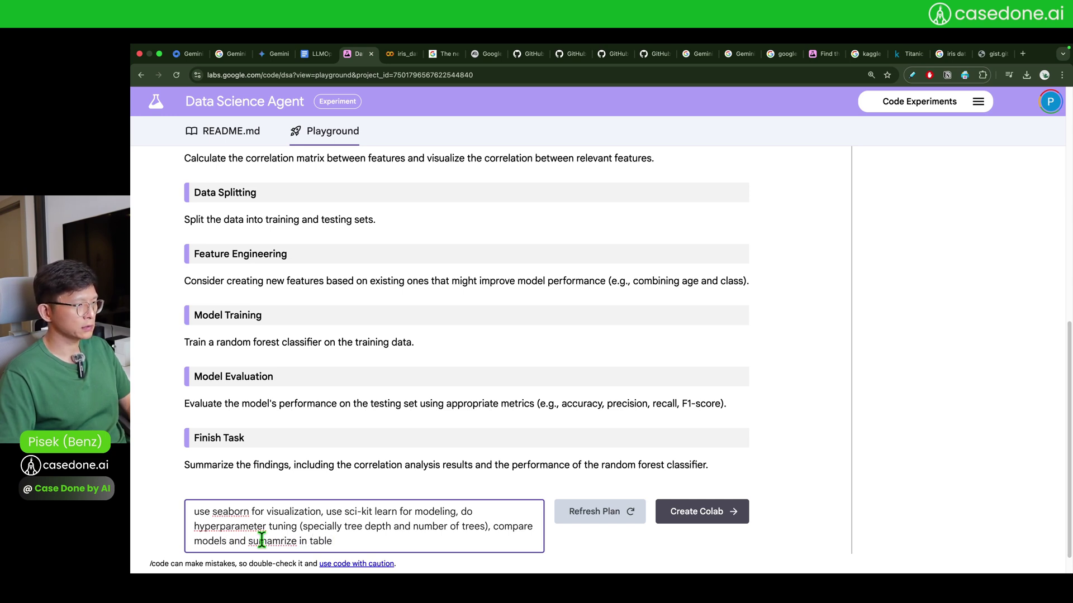
click(272, 541)
key(BackSpace)
key(Right)
text(a)
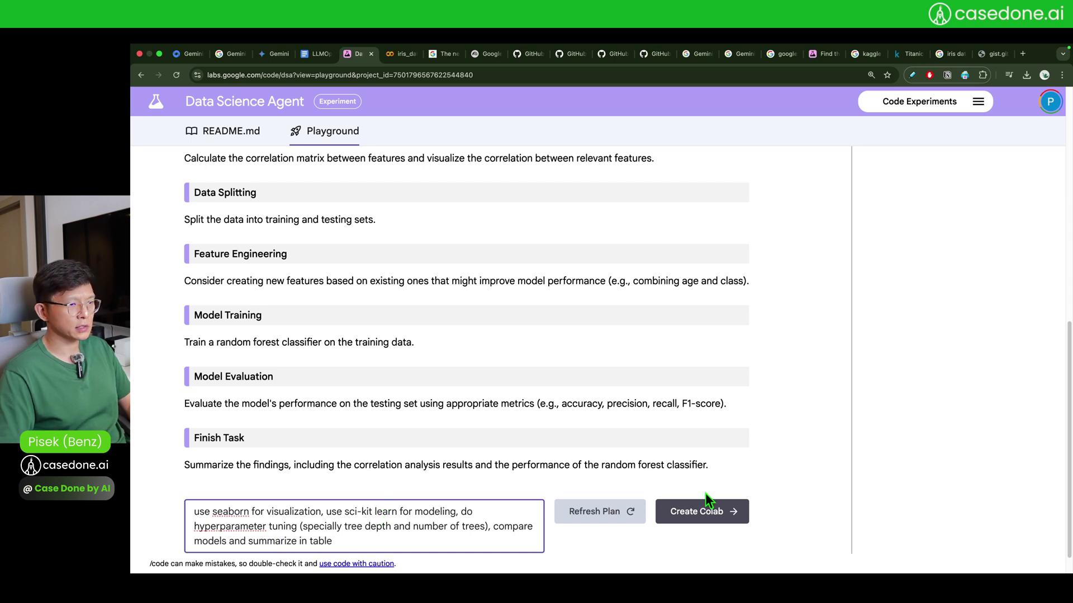
Refresh the Titanic-Dataset.csv plan with the entered feedback and go to the end of the regenerated plan.
scroll(620, 520, down, 1)
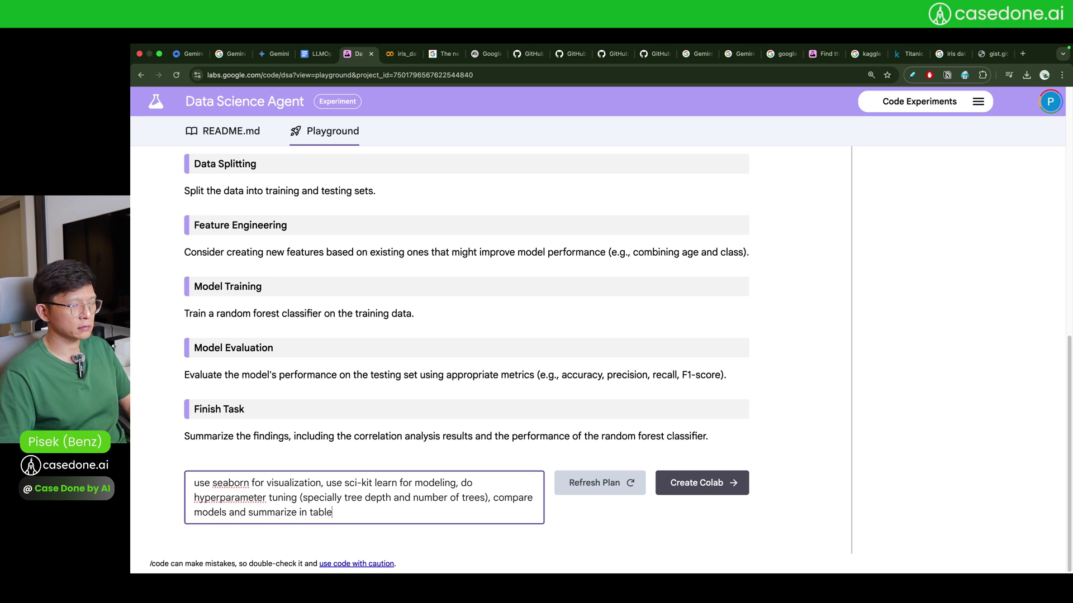
click(608, 492)
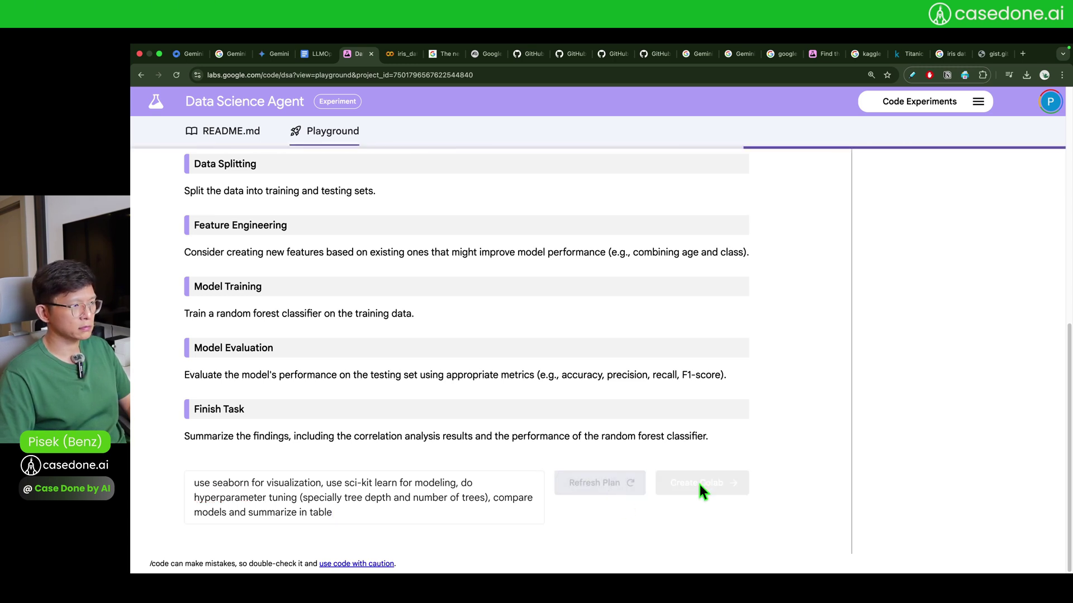
scroll(699, 482, up, 5)
scroll(699, 481, down, 1)
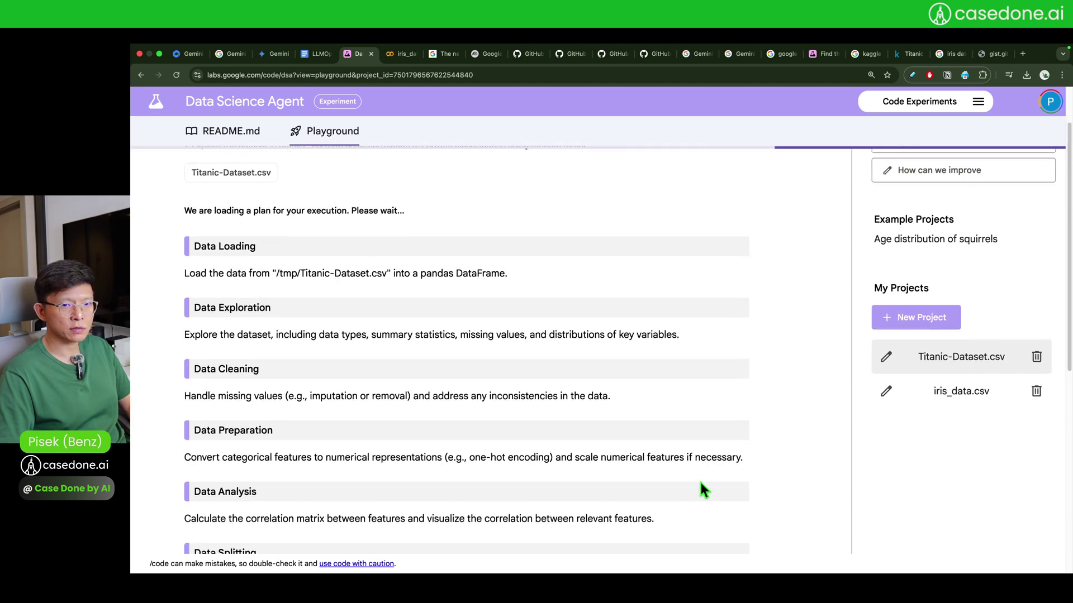
scroll(699, 482, down, 7)
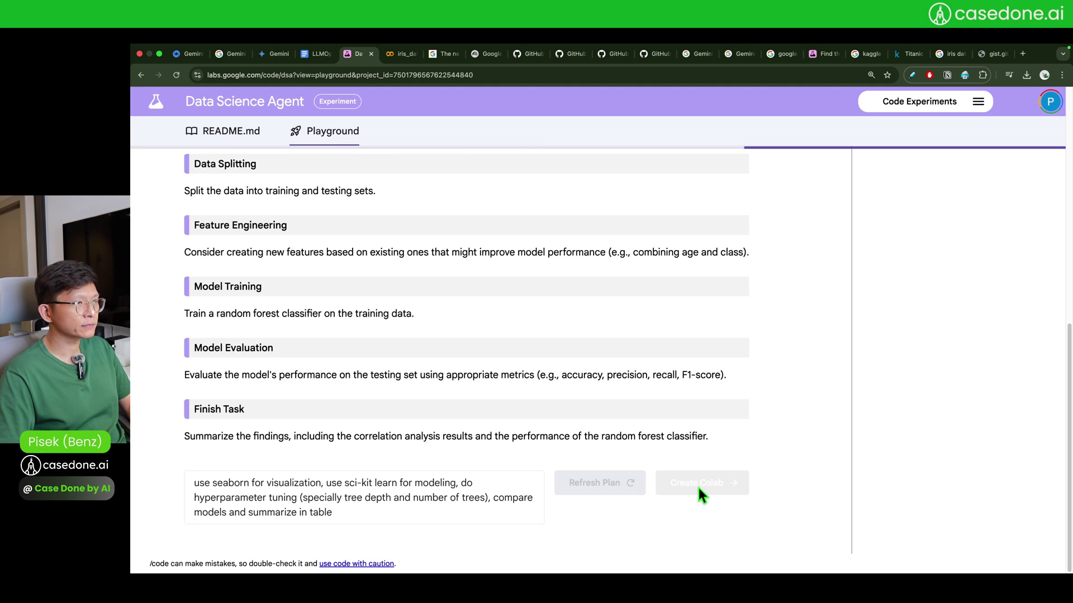
scroll(698, 486, down, 4)
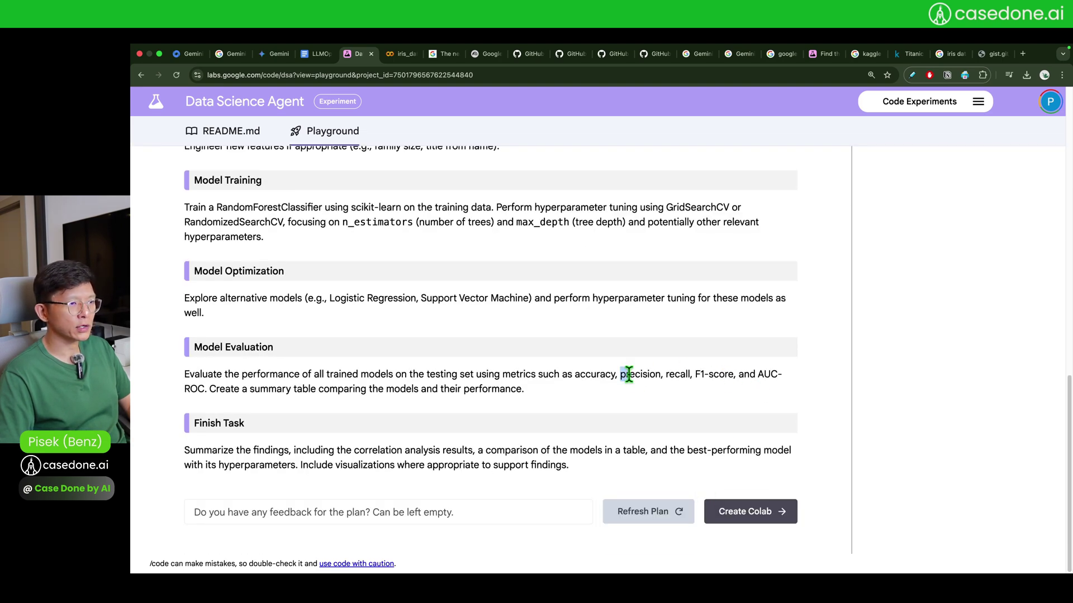
Review the revised plan's model training, optimization and evaluation sections, and create the Colab notebook from it.
drag(620, 374, 441, 394)
scroll(443, 397, up, 1)
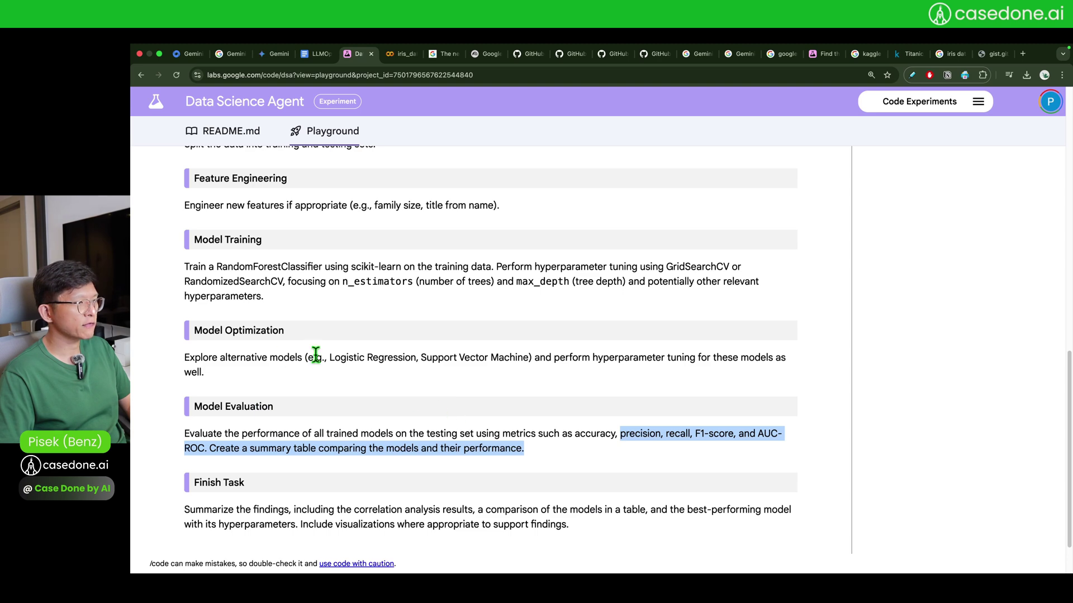
drag(316, 355, 536, 359)
scroll(587, 384, up, 1)
click(298, 339)
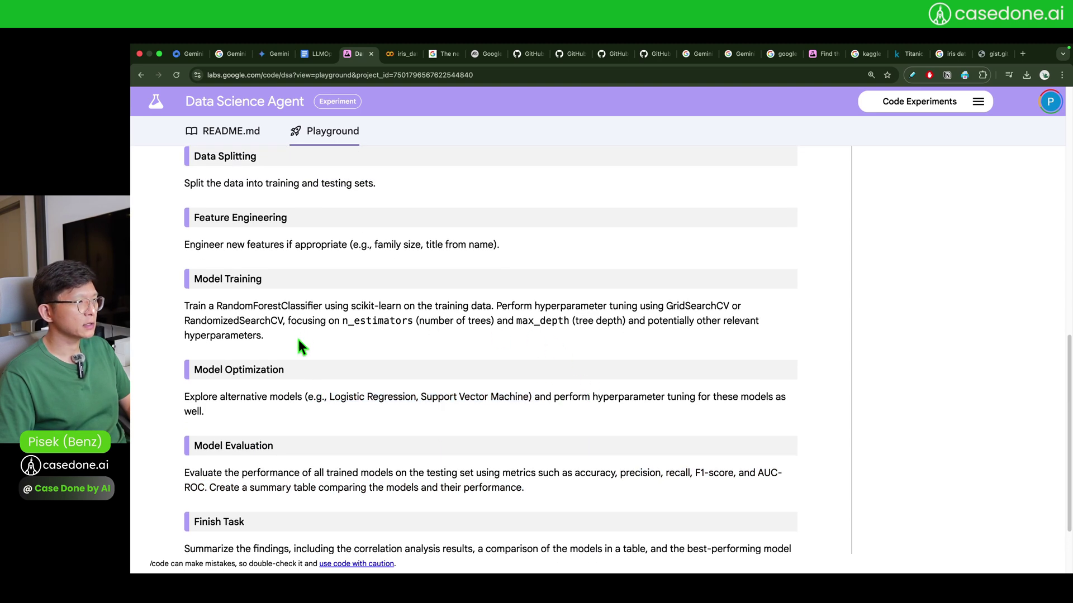
drag(298, 339, 300, 306)
scroll(391, 380, down, 2)
click(770, 505)
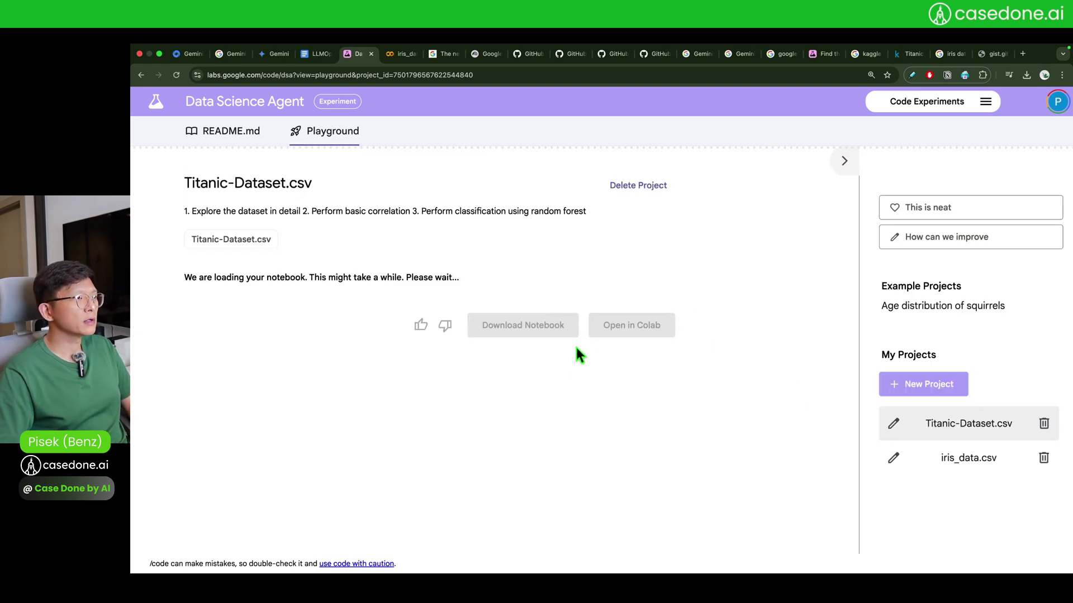
Look at the iris_data_csv.ipynb notebook in Colab, and return to Data Science Agent to check the Titanic notebook's progress.
click(400, 53)
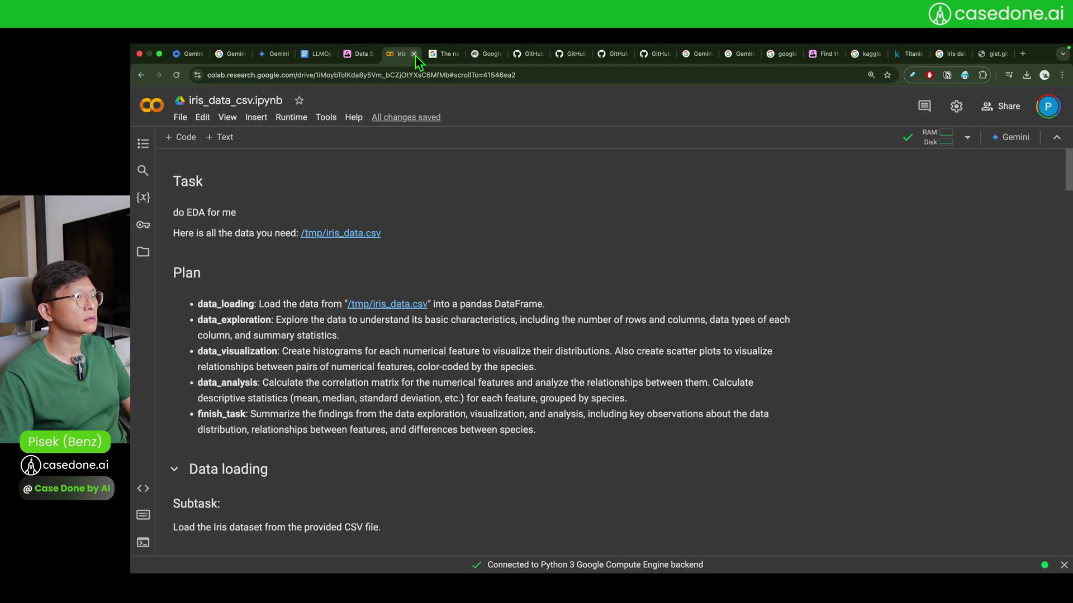
click(364, 57)
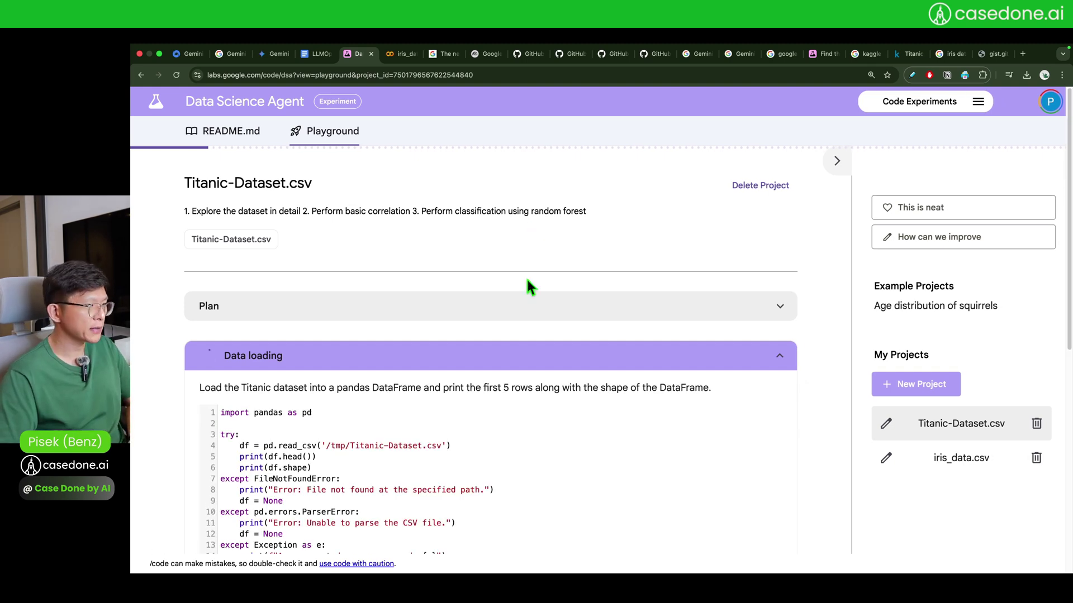
scroll(523, 278, down, 2)
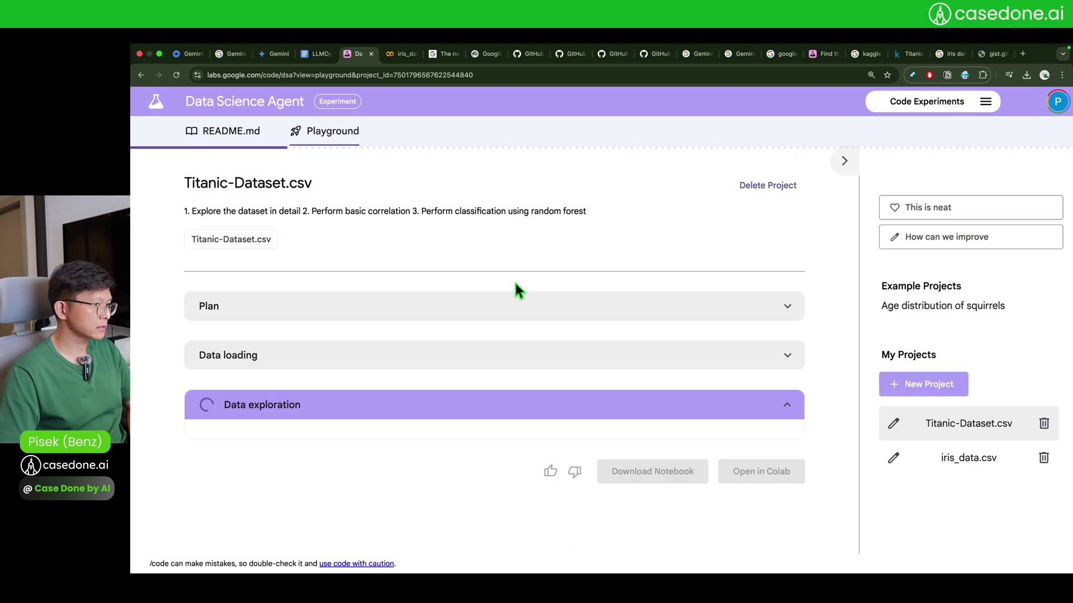
Expand the Plan and Data loading sections of the Titanic project and review the planned steps and the loaded dataset preview.
click(792, 312)
scroll(419, 288, down, 3)
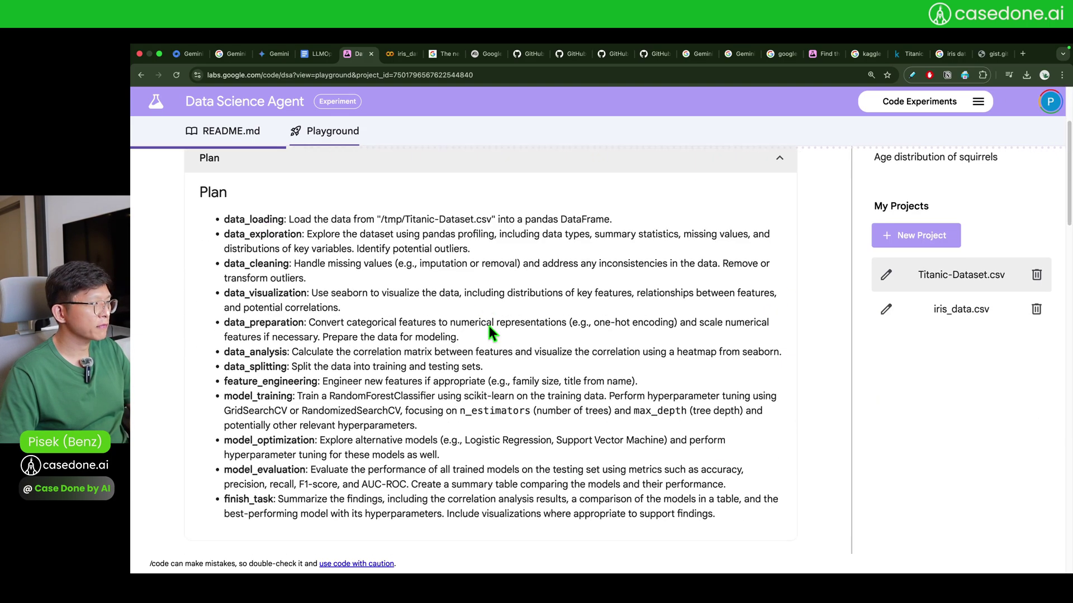
scroll(488, 326, down, 5)
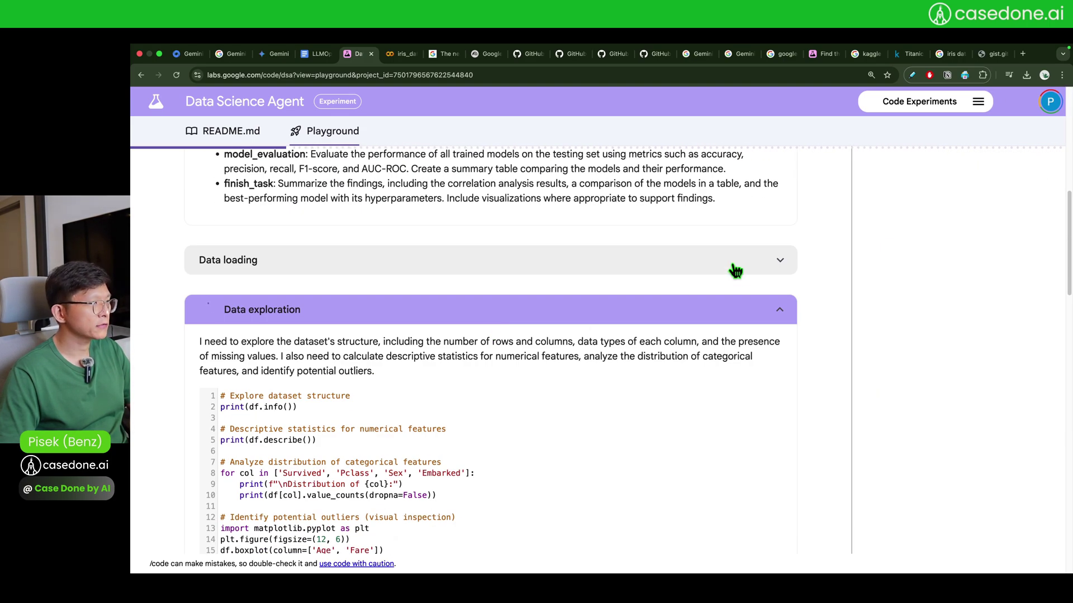
click(735, 271)
scroll(438, 280, down, 2)
scroll(360, 338, down, 5)
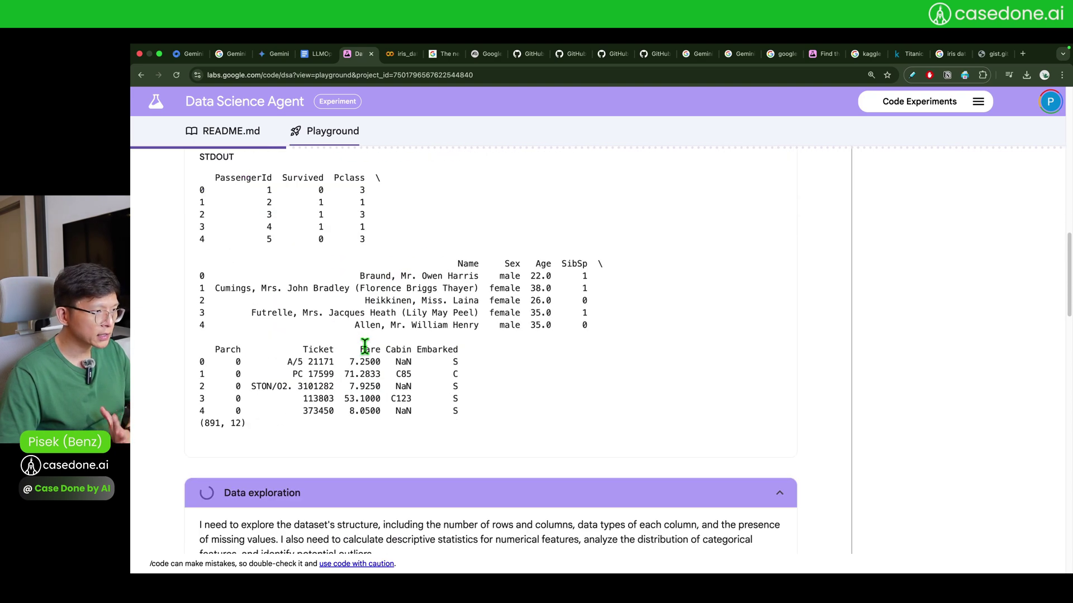
Examine the Data exploration section's code and its box plot of the Age and Fare columns.
scroll(364, 346, down, 5)
scroll(469, 363, down, 6)
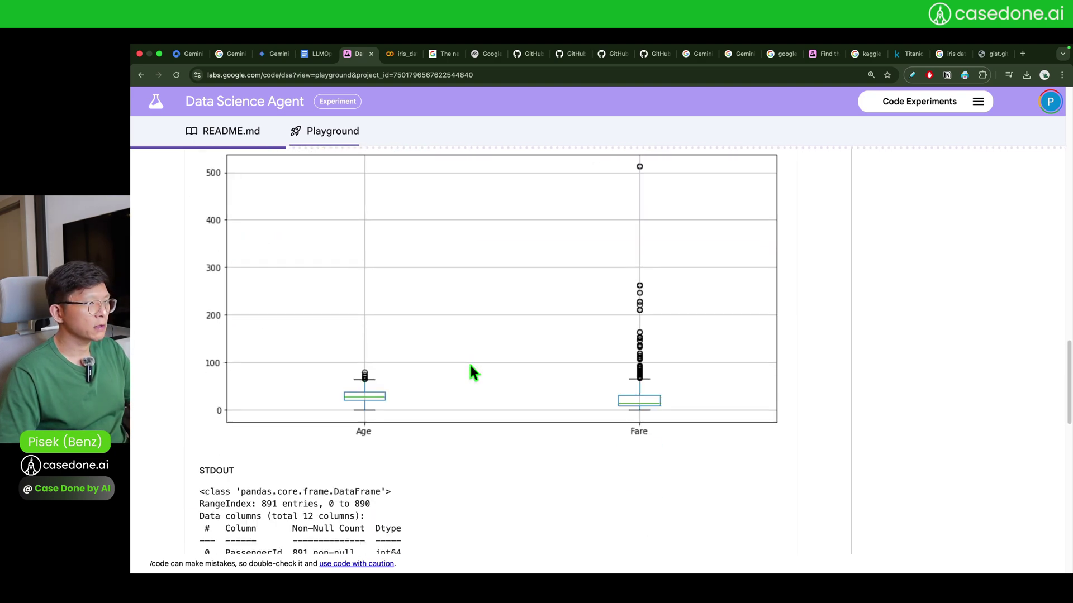
scroll(511, 370, up, 5)
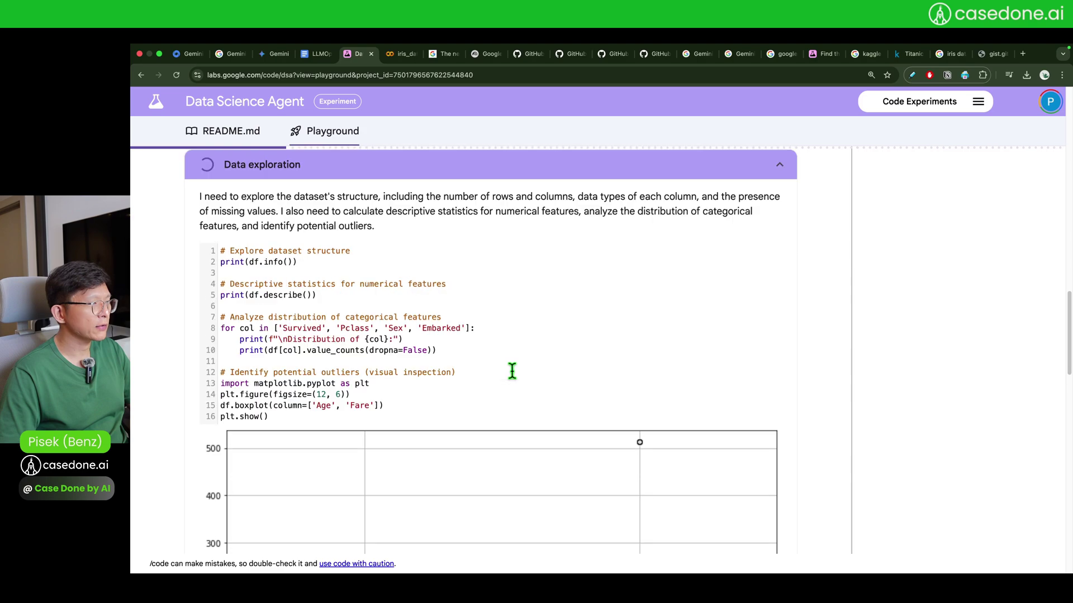
scroll(513, 370, down, 3)
scroll(512, 368, down, 2)
scroll(512, 369, up, 5)
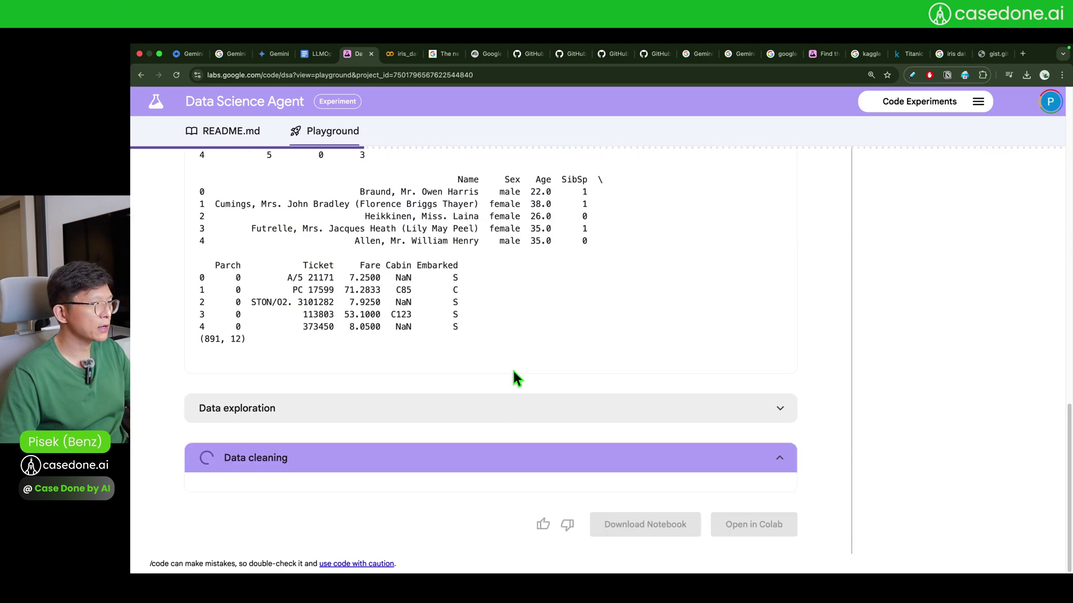
Collapse the Plan section, reopen Data exploration, and read its statistics and distributions down to the Data cleaning code.
scroll(876, 324, up, 6)
scroll(849, 321, up, 10)
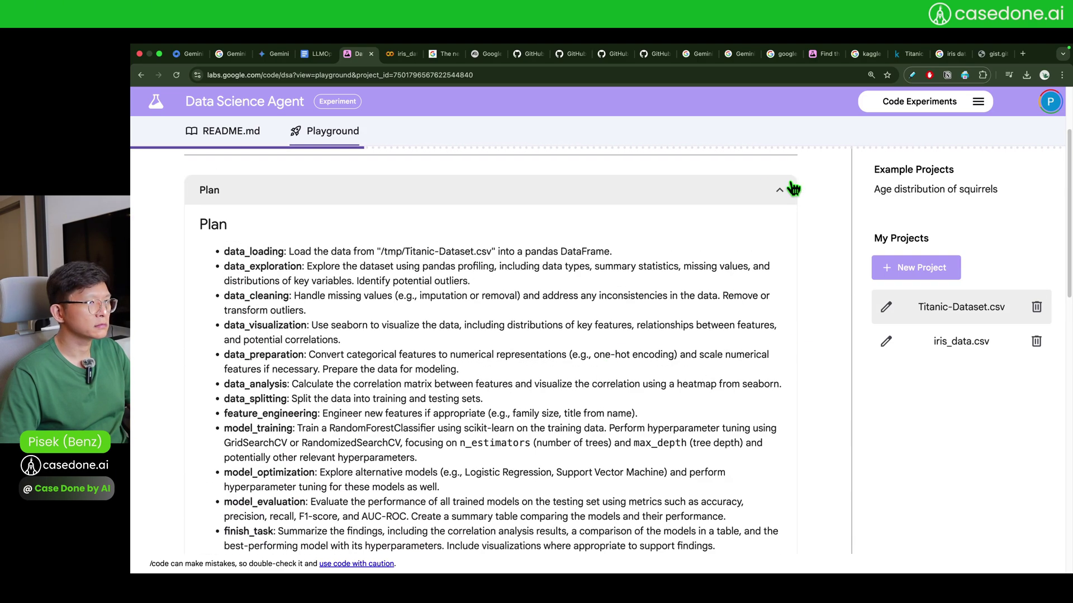
click(790, 189)
scroll(629, 266, down, 10)
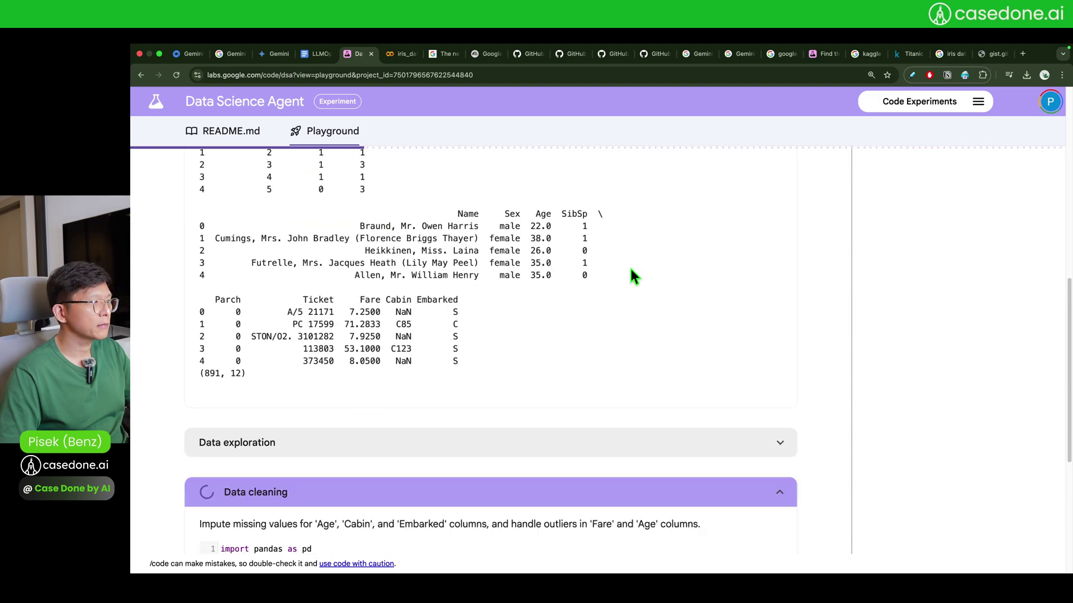
click(776, 256)
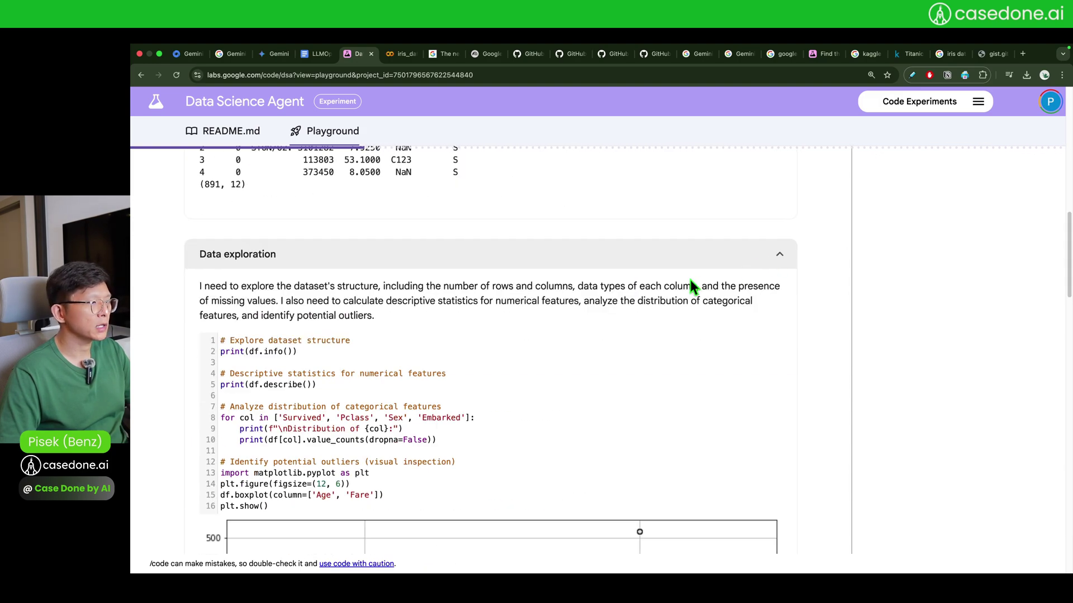
scroll(623, 330, down, 6)
scroll(623, 329, down, 15)
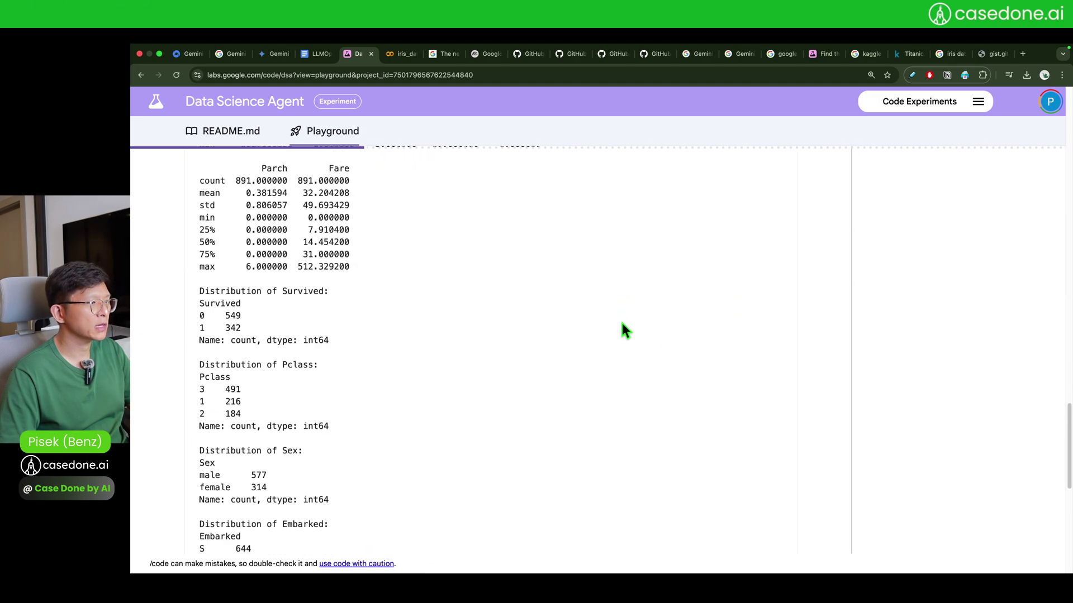
scroll(624, 329, down, 5)
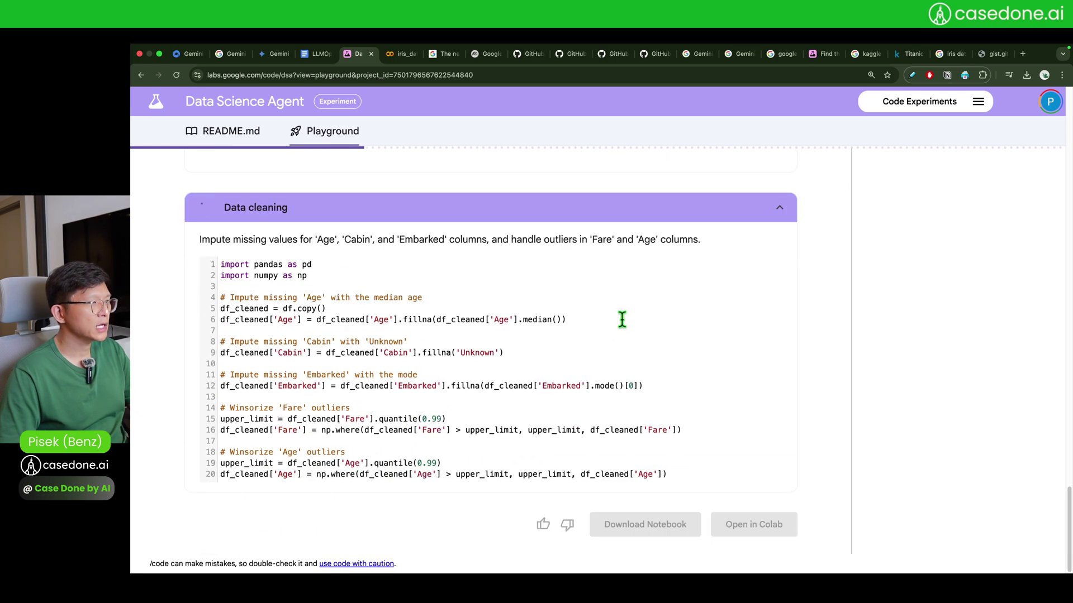
click(787, 215)
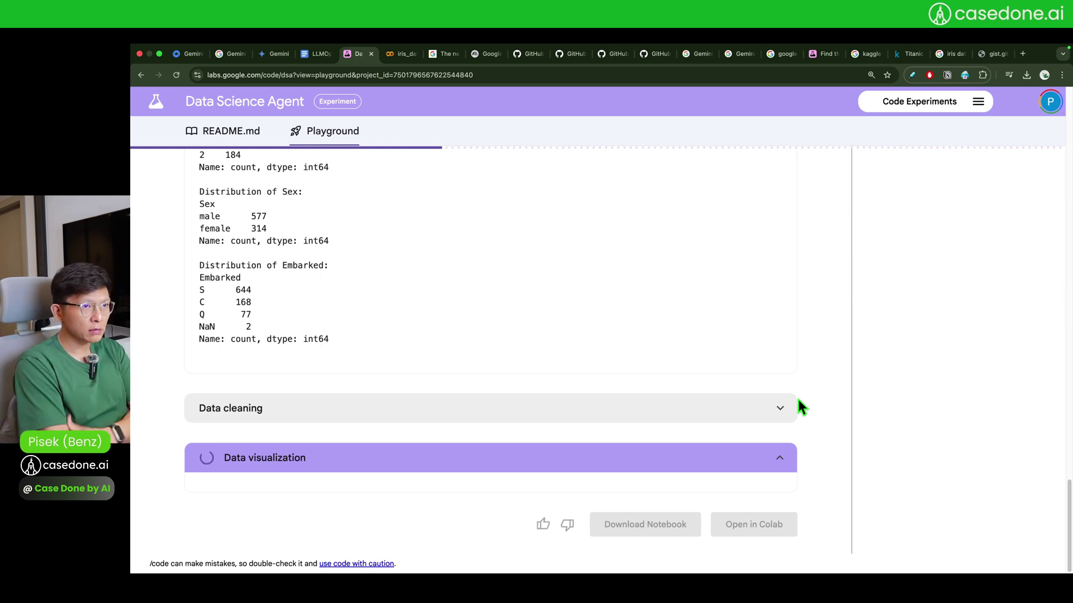
Open ChatGPT in a new browser tab, enlarge the page to 125% and hide the chat history sidebar.
key(ctrl+t)
text(chat)
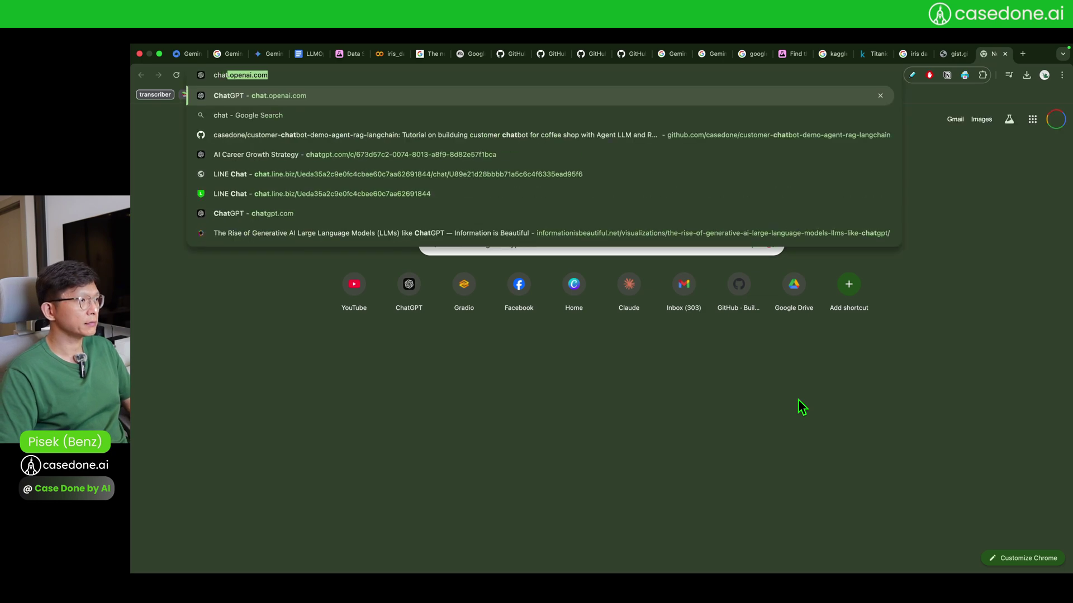
key(Return)
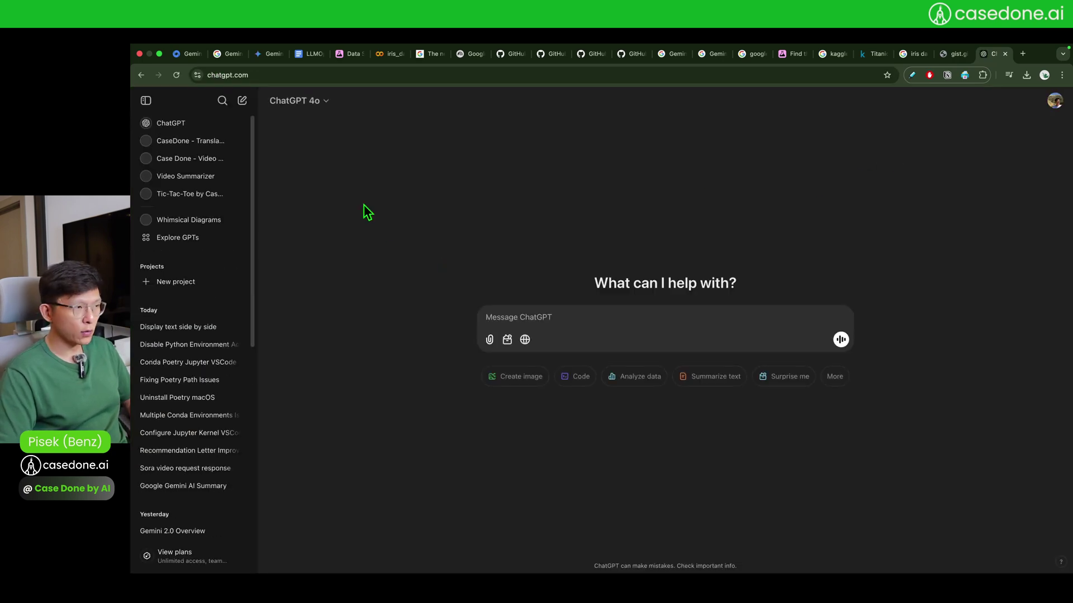
key(super+equal)
key(super+equal)
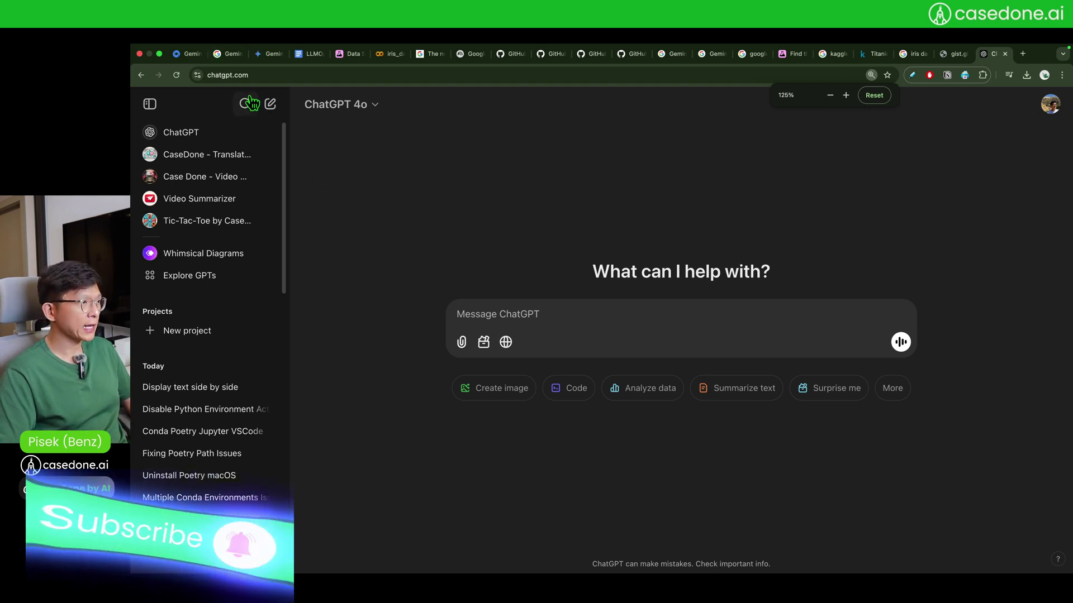
click(150, 106)
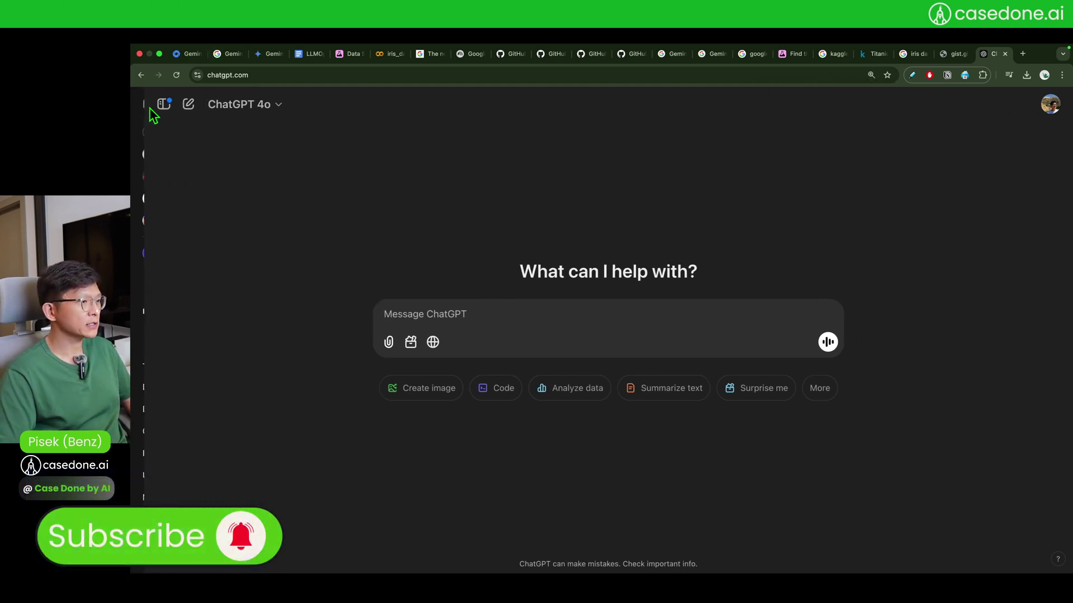
Attach Titanic-Dataset.csv from the computer's Downloads folder to the new ChatGPT message.
click(381, 343)
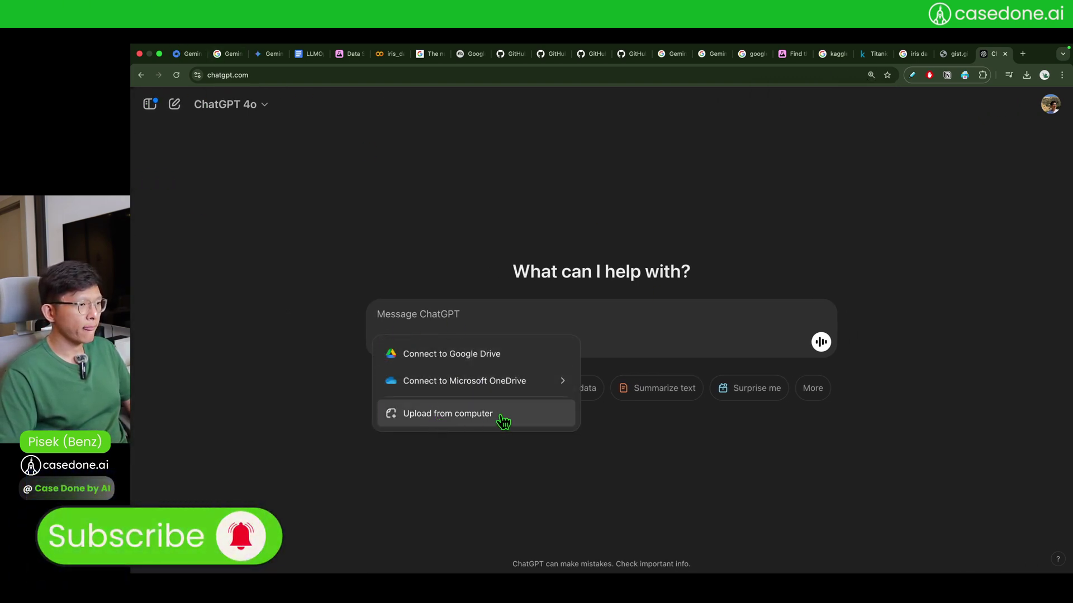
click(445, 423)
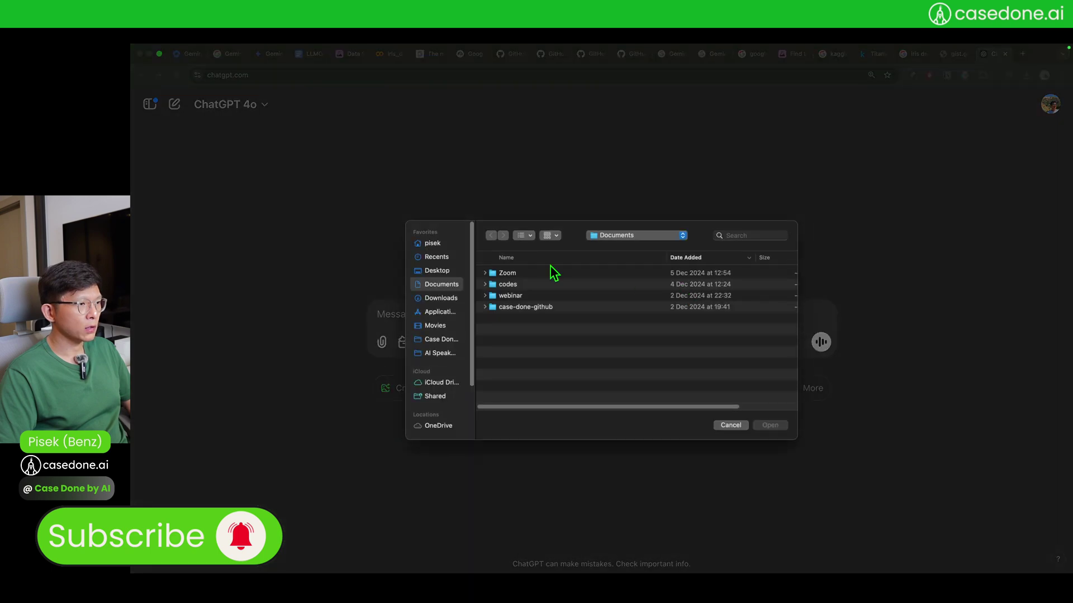
click(534, 276)
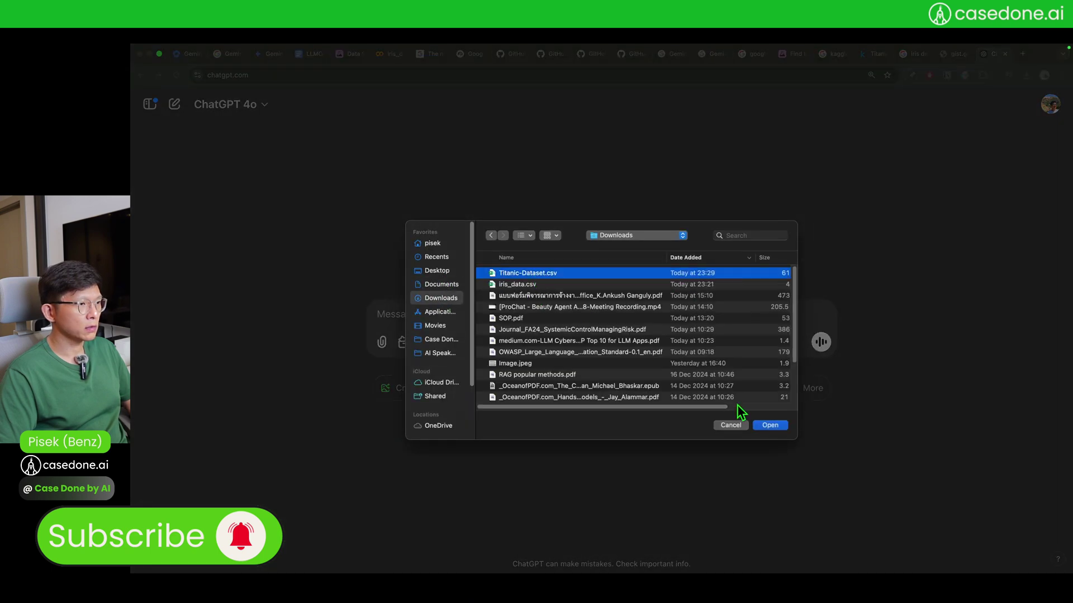
click(761, 425)
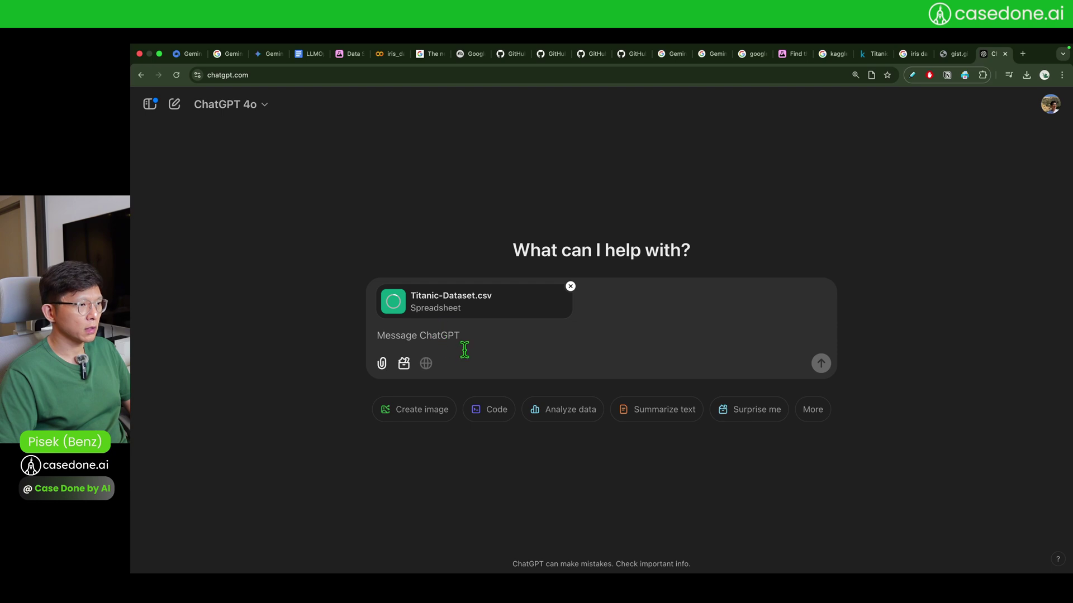
Begin the prompt with "Act as a senior data scientist, you will help me explore the given data", correcting any false starts.
text(I want)
key(super+a)
text(A)
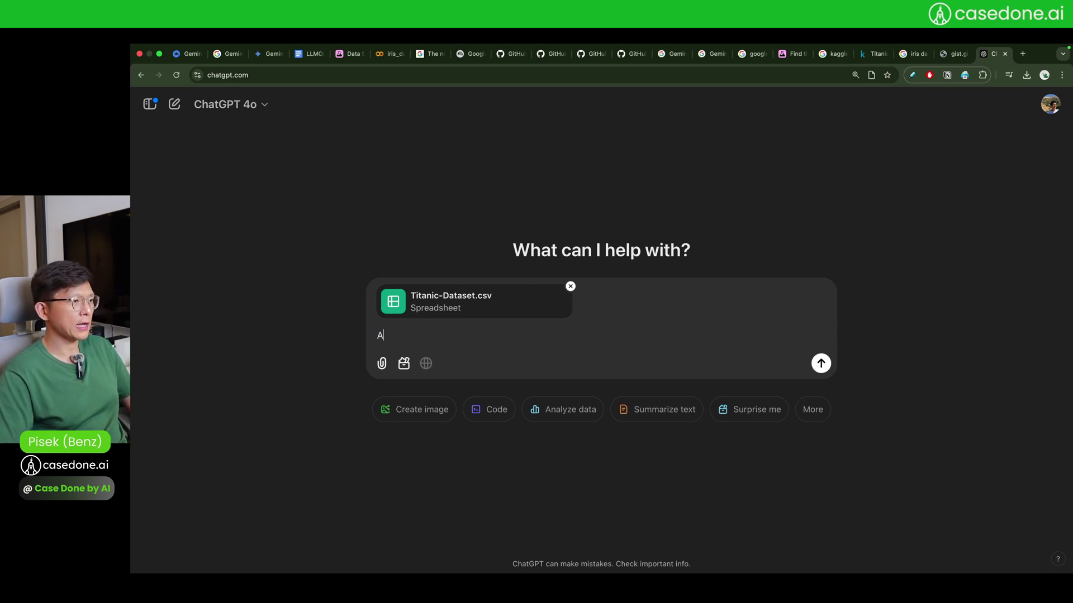
text(ct as a s)
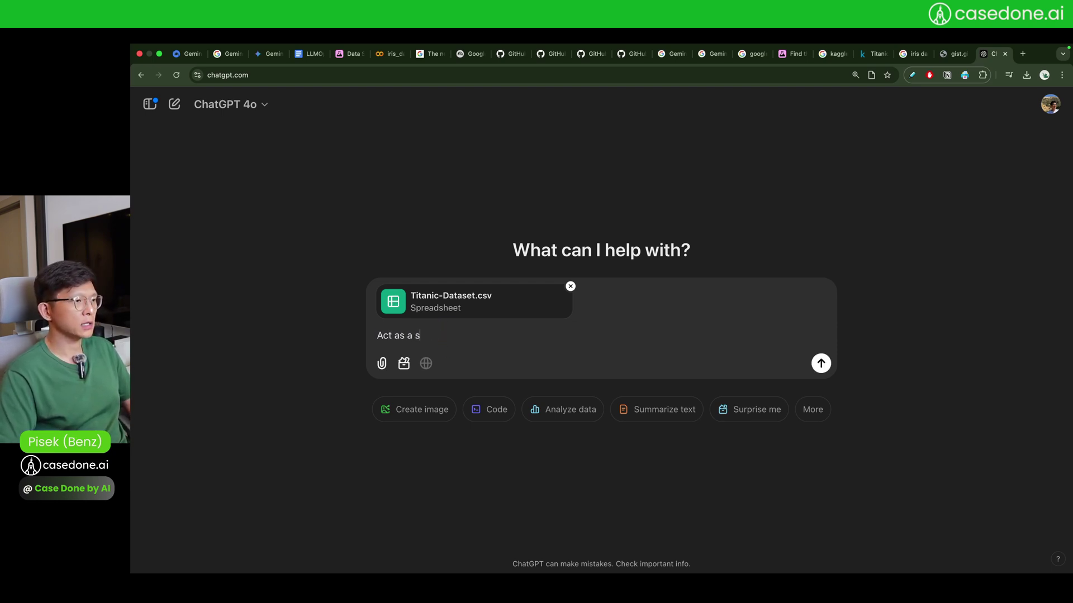
text(enior data)
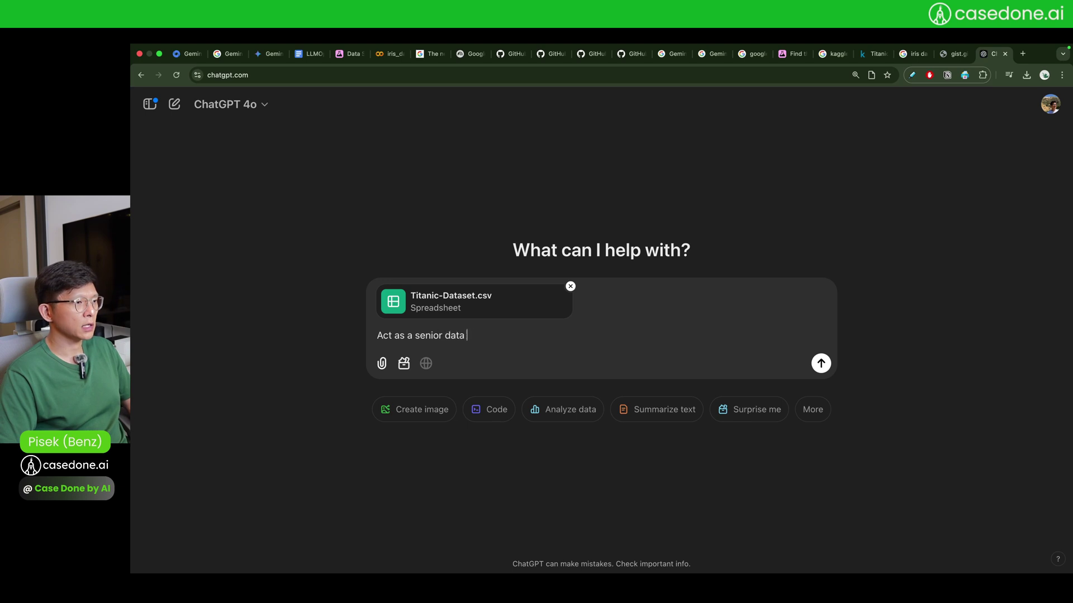
text( analyst)
key(BackSpace)
key(BackSpace)
key(BackSpace)
key(BackSpace)
key(BackSpace)
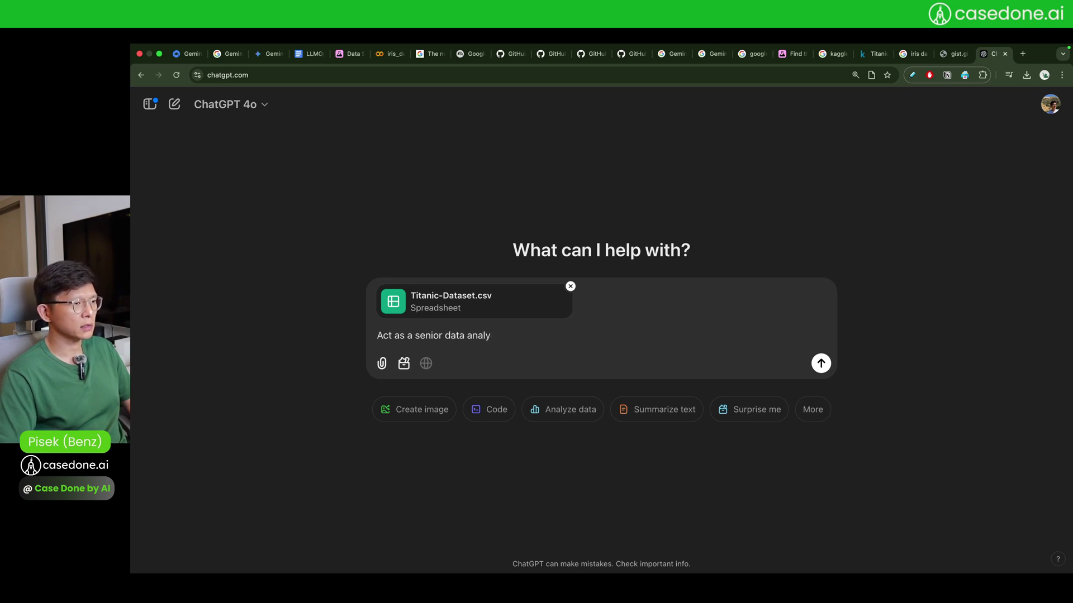
key(BackSpace)
key(BackSpace)
text(scien)
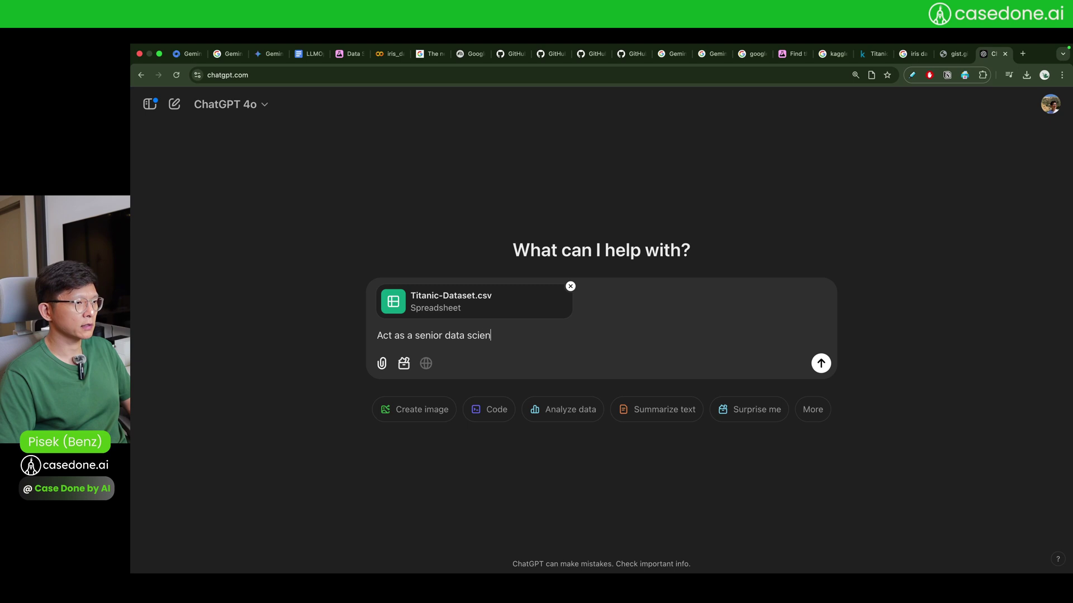
text(tist, you wil)
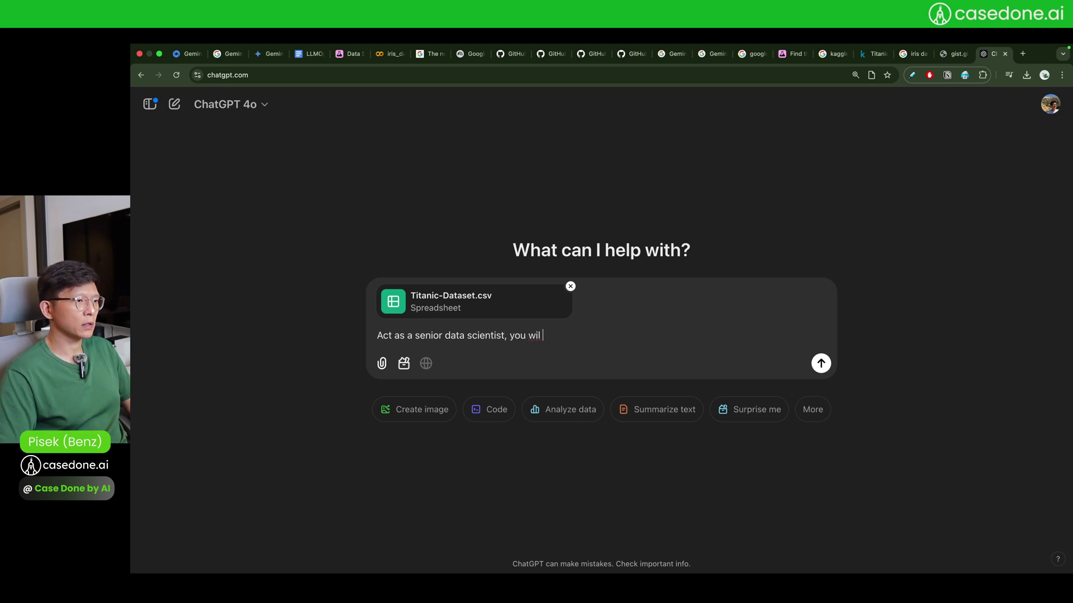
text(l help me explore the given data)
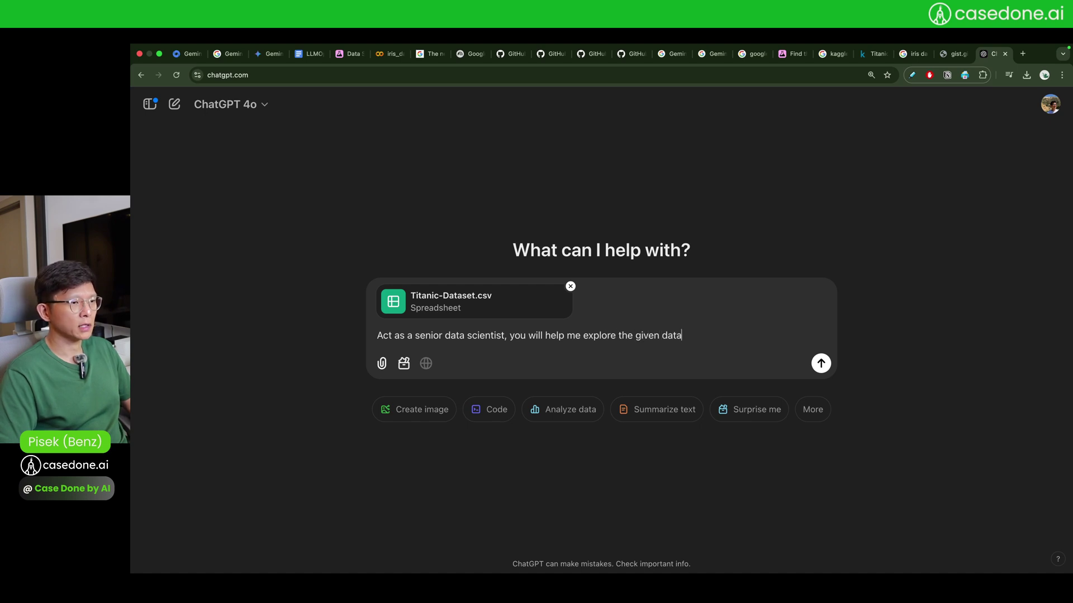
Continue the prompt after "the given data" with ", perform basic correlation analysis,".
key(BackSpace)
key(BackSpace)
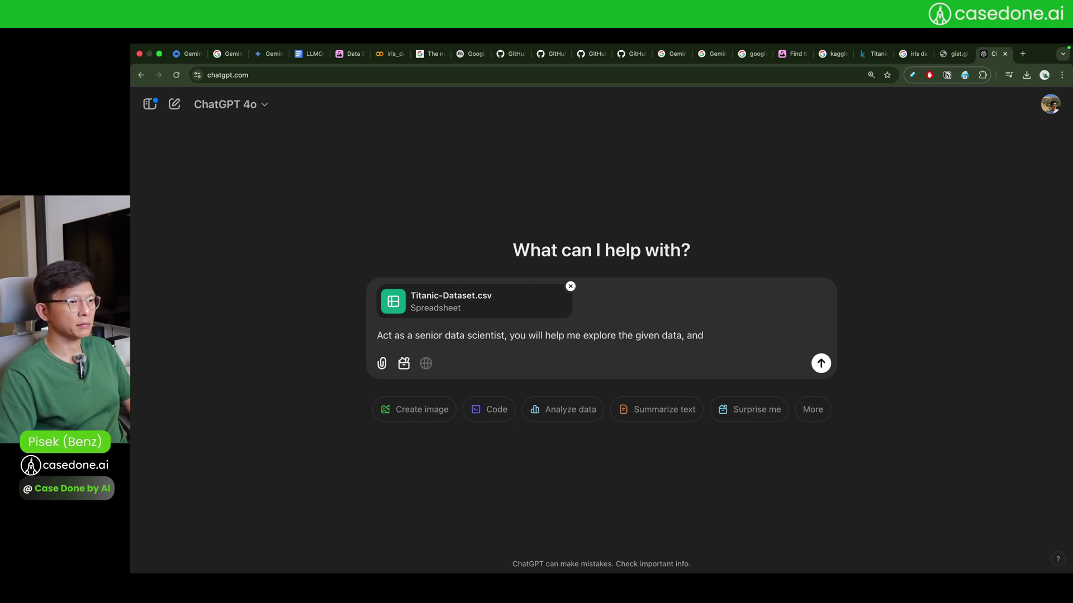
text(perform )
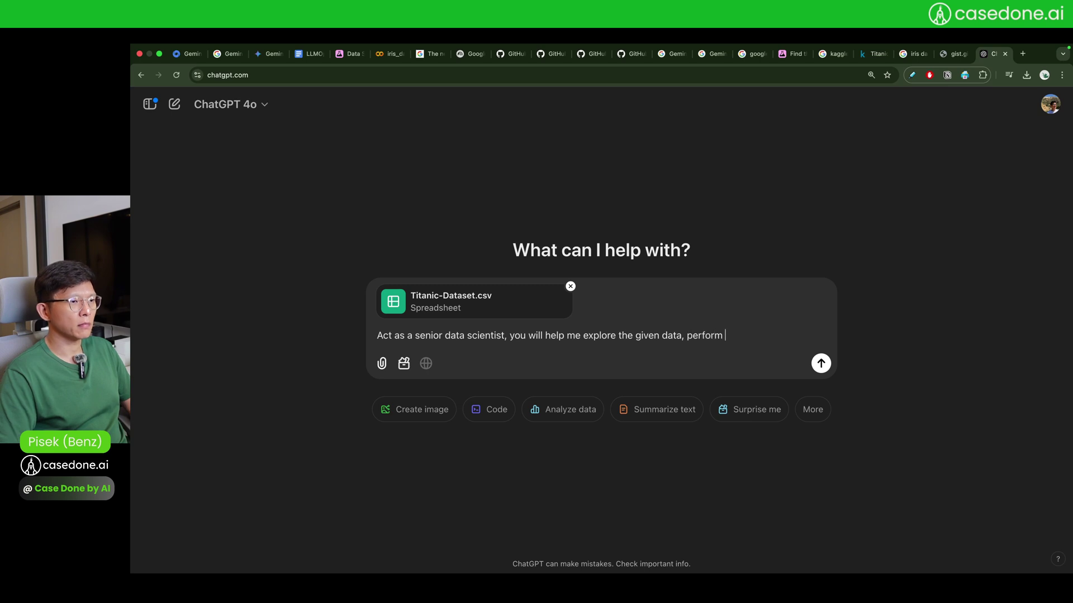
text(basic cor)
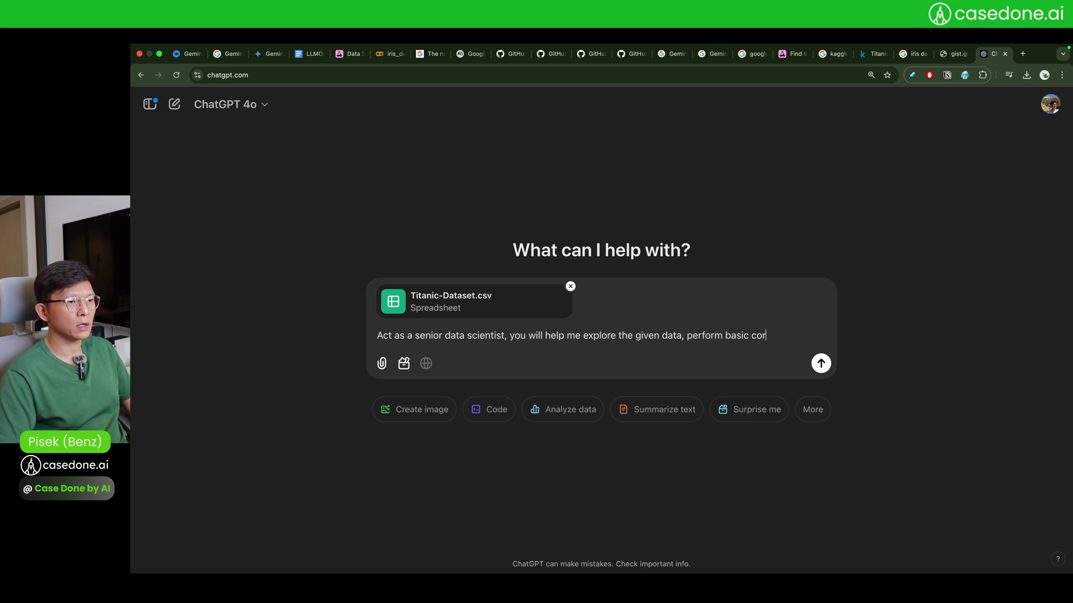
text(relation analysis,)
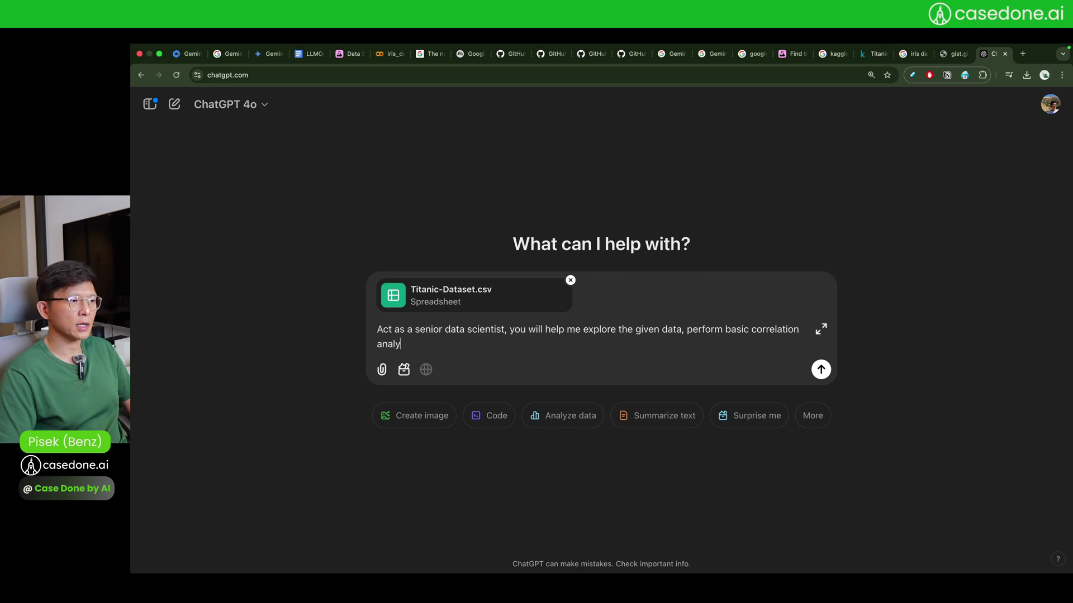
Insert "plot out basic visualization," before "perform basic correlation analysis" in the prompt.
click(686, 330)
text(plot ou)
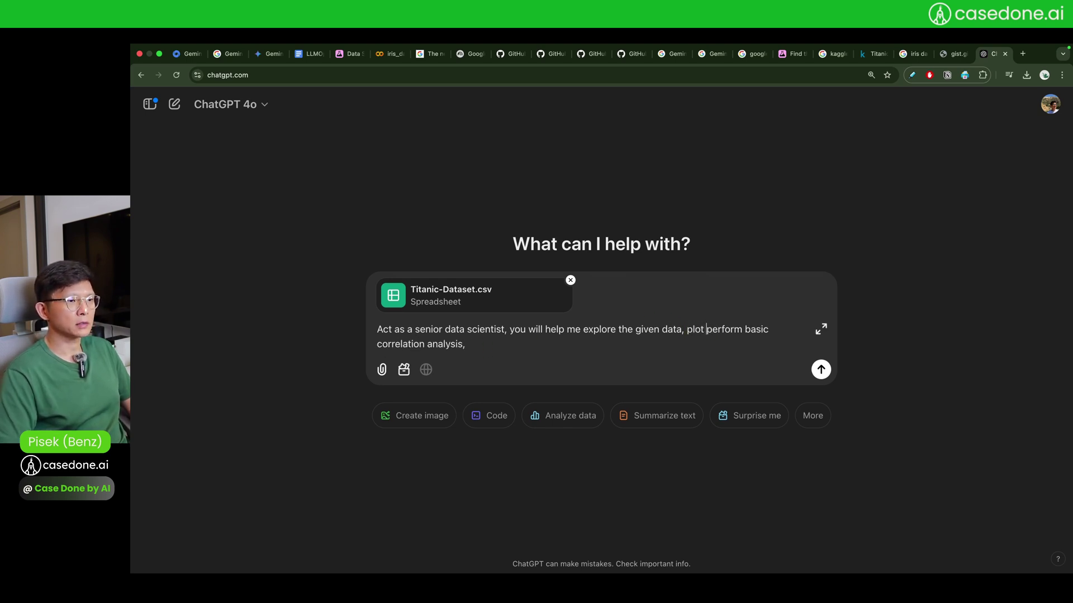
text(t )
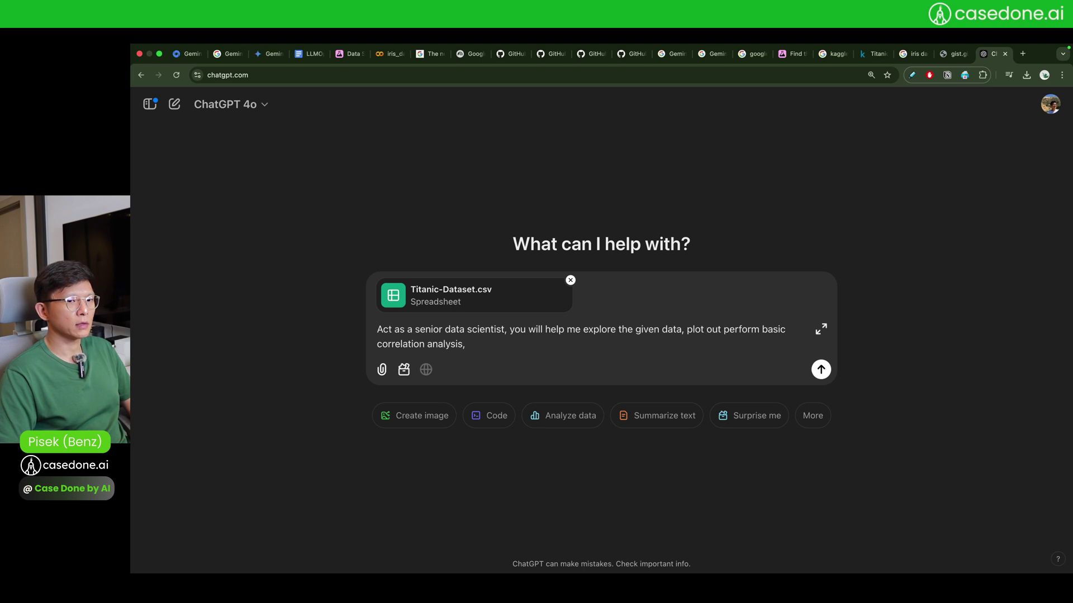
text(basic v)
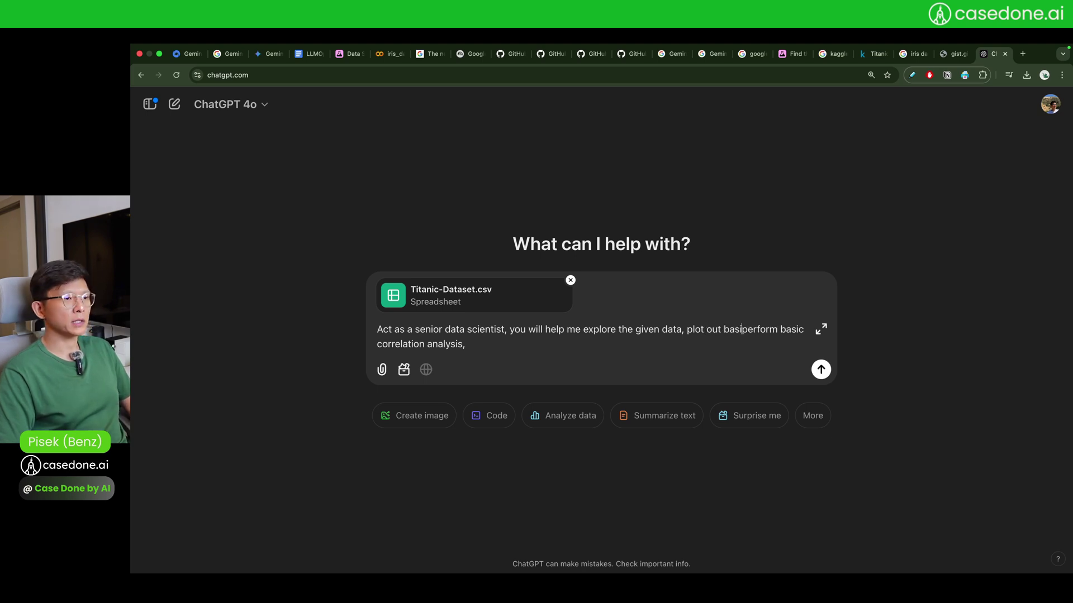
text(isualization,)
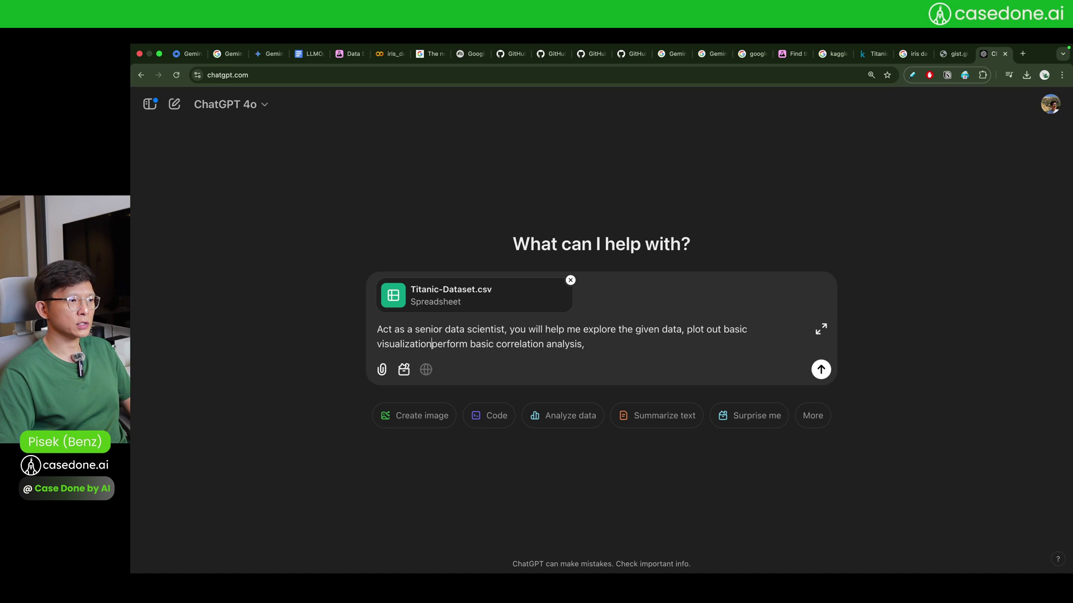
Continue the prompt after "perform basic correlation analysis," with "train several ML models", correcting any false starts.
click(532, 344)
text(a)
key(BackSpace)
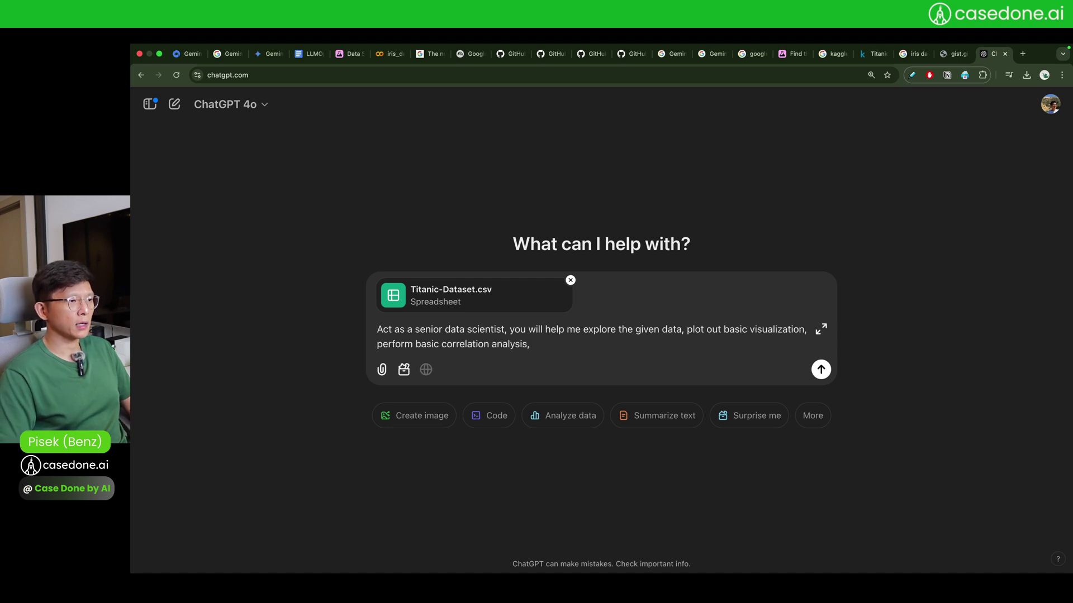
text(create)
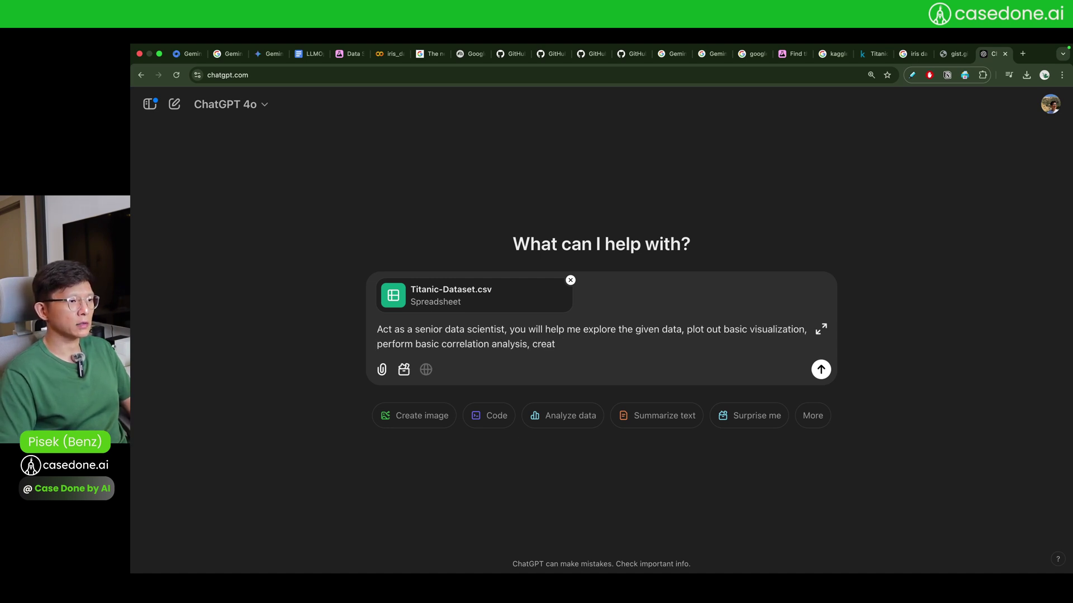
key(BackSpace)
key(BackSpace)
key(BackSpace)
key(BackSpace)
key(BackSpace)
key(BackSpace)
key(BackSpace)
text(train s)
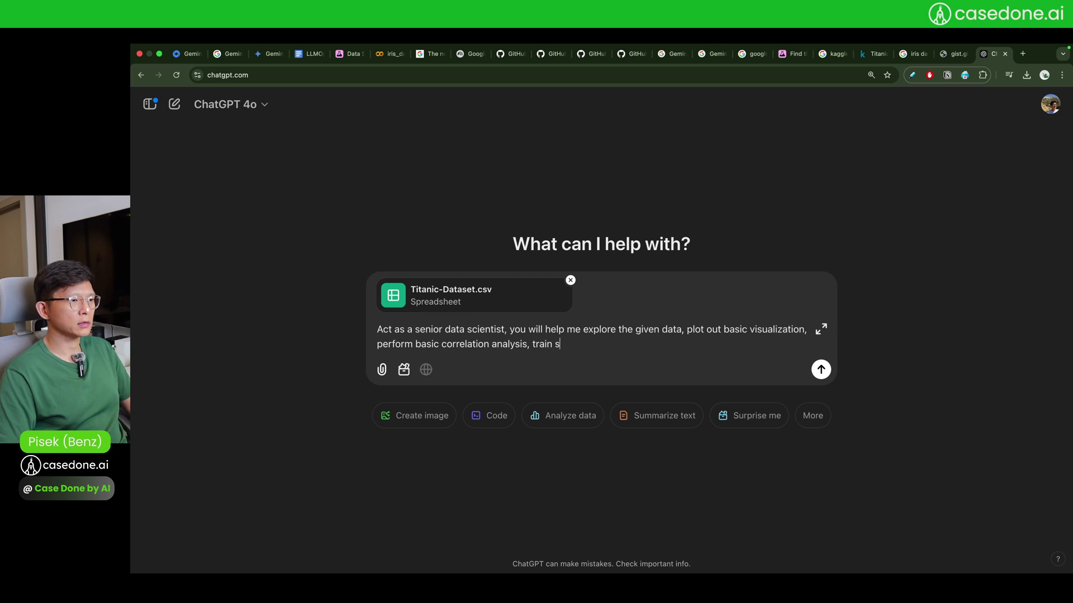
text(everal ML mod)
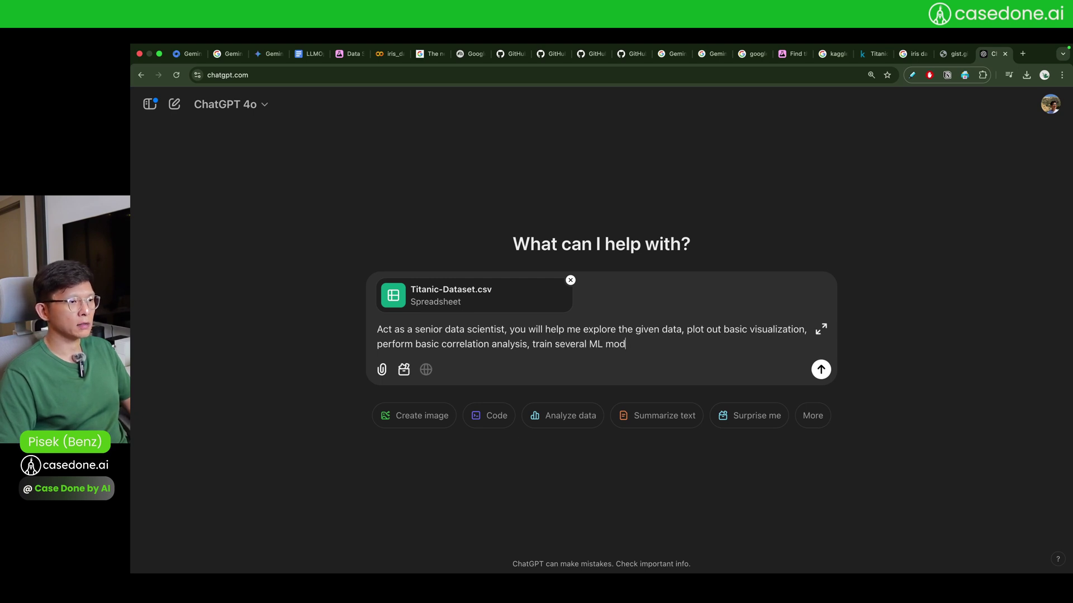
Add the requirement "(must include random forest)," after "train several ML models" in the prompt.
text(els (must in)
key(BackSpace)
key(BackSpace)
text(mus)
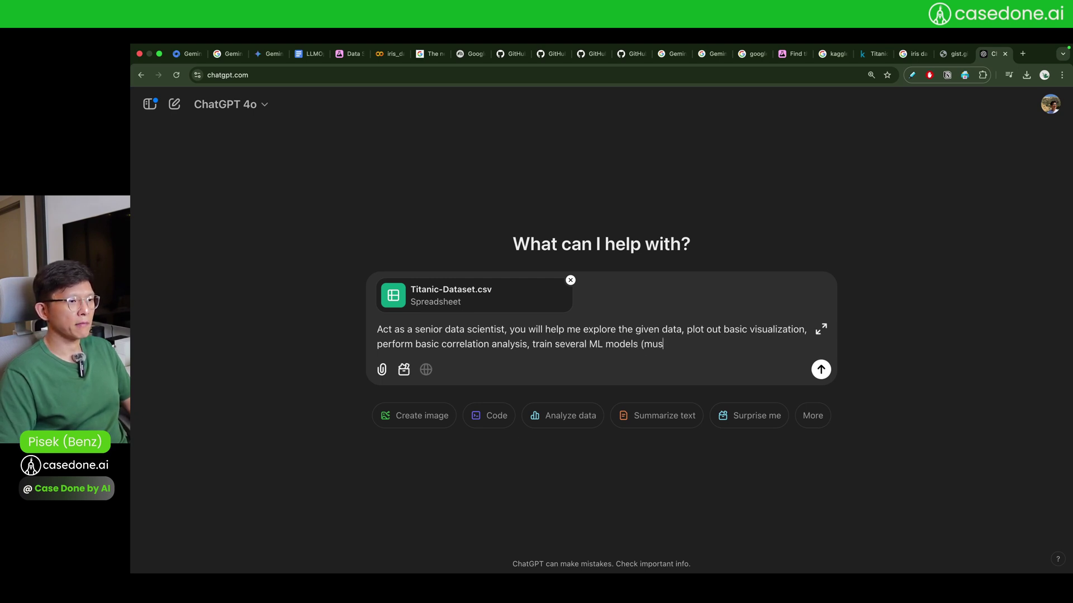
text(t include )
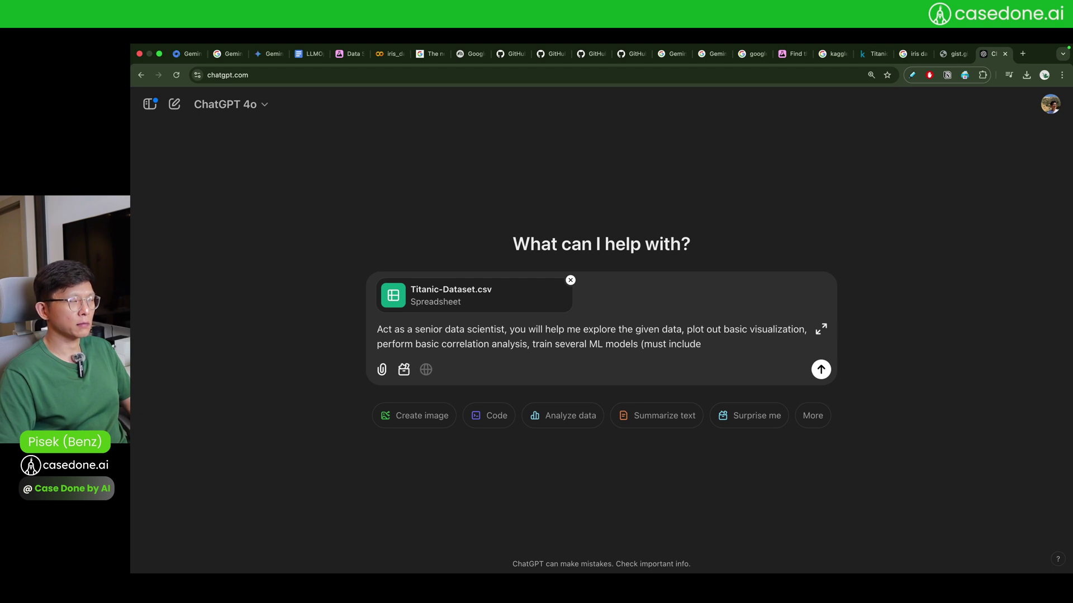
text(random f)
key(BackSpace)
key(BackSpace)
text(m fo)
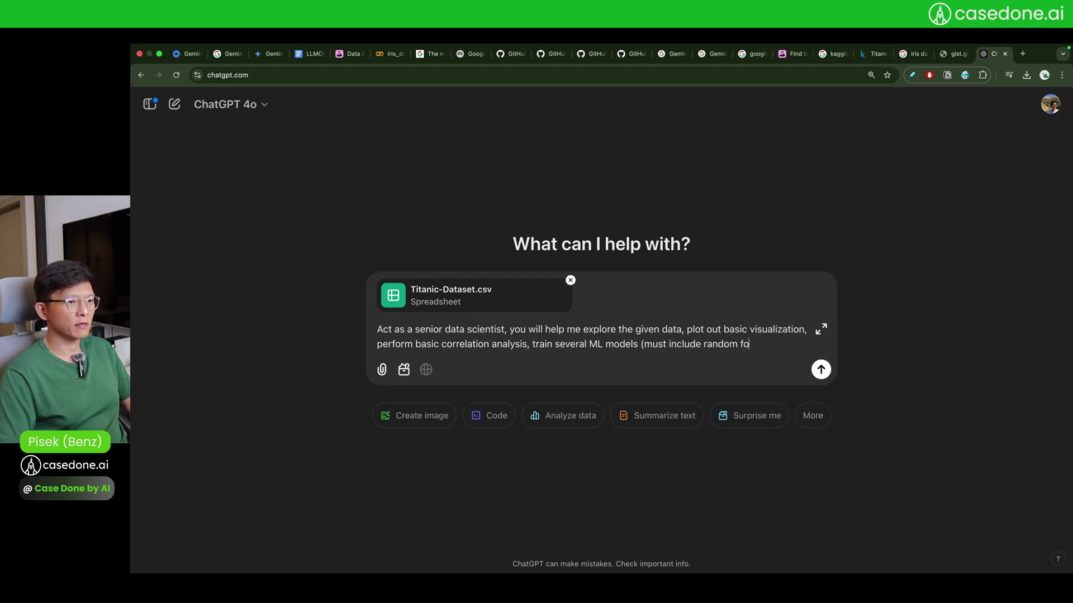
text(rest),)
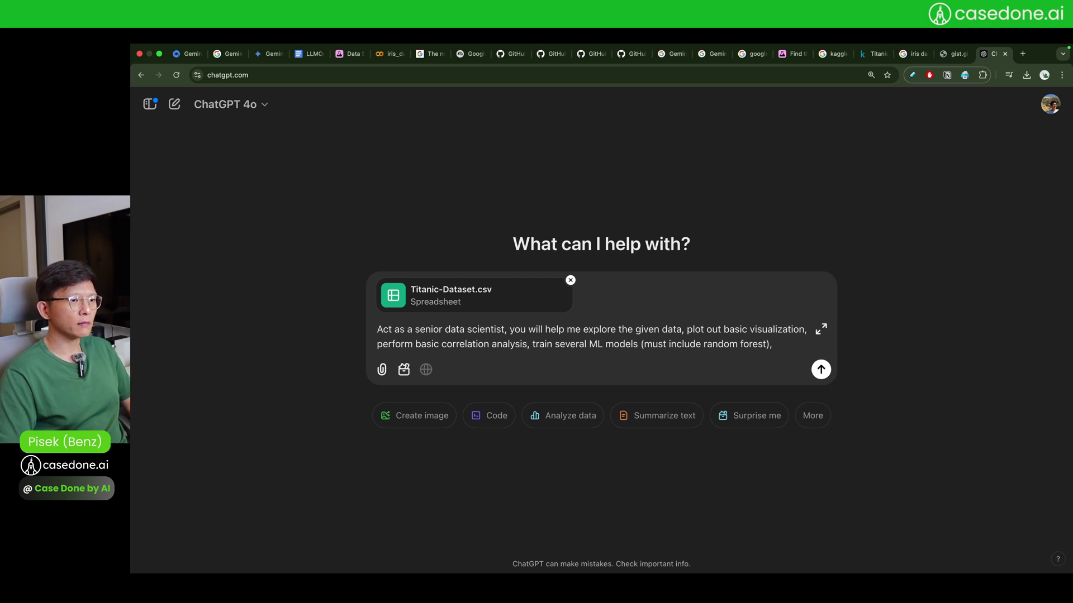
Continue the prompt with "compare these models on various metrics (such as F1, precision, recall, etc)".
text( compare these mod)
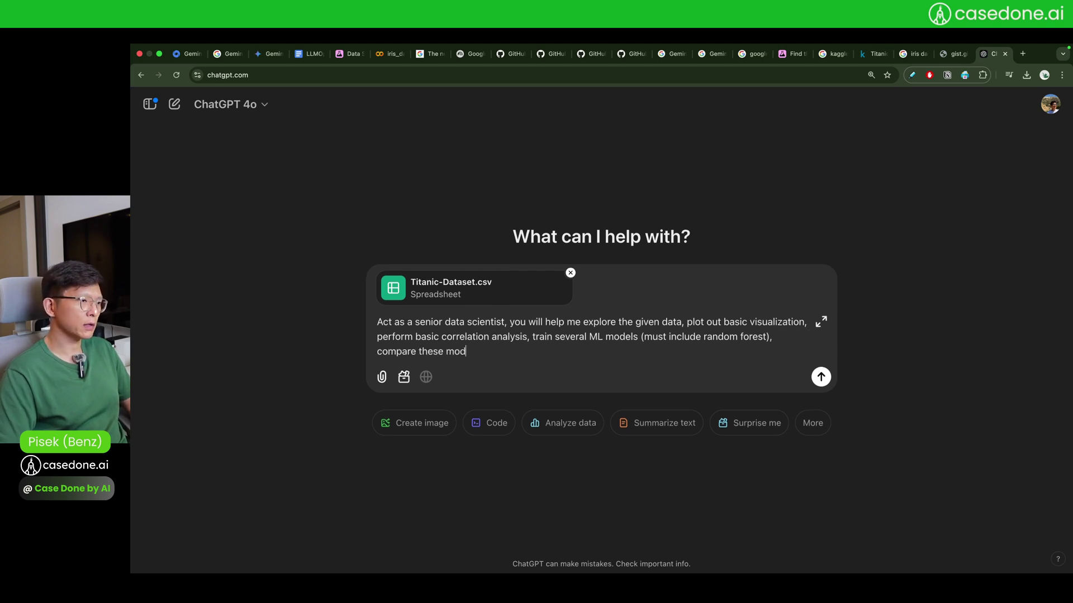
text(els on various met)
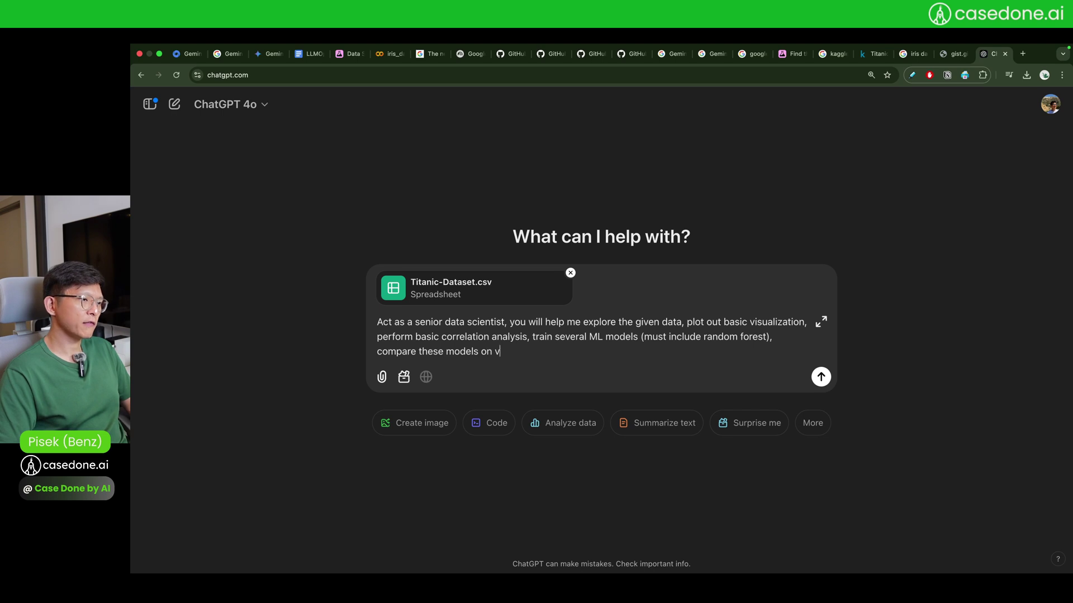
text(rics ()
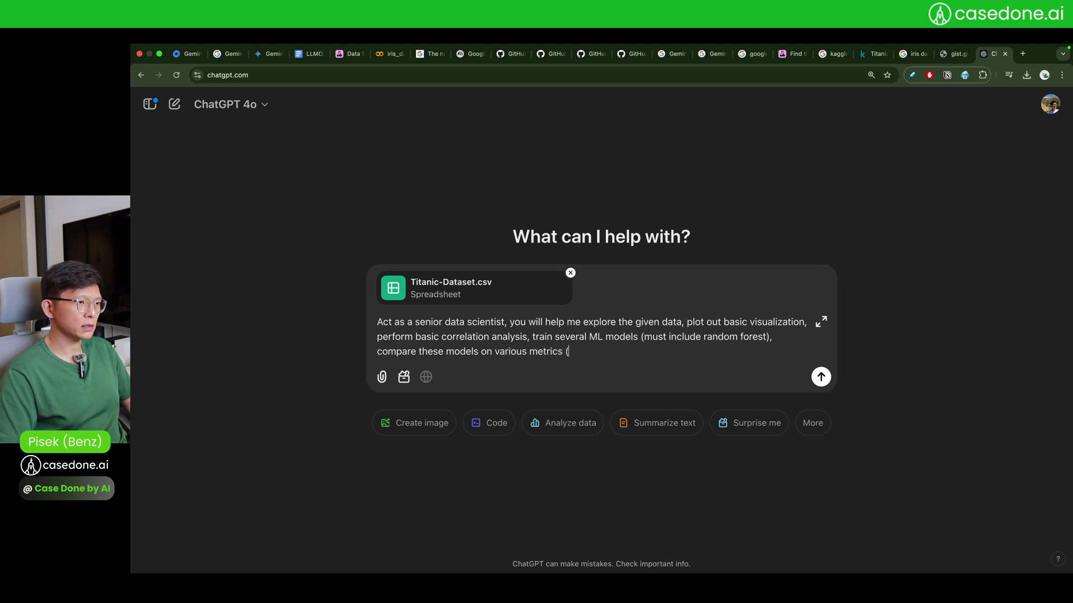
text(such as p)
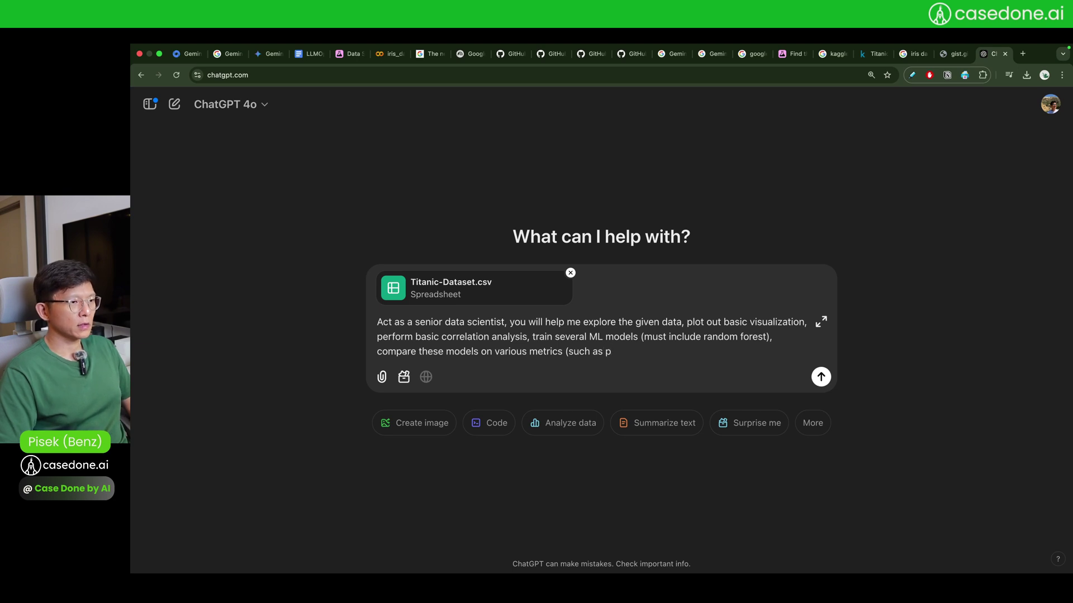
key(BackSpace)
text(F1, pr)
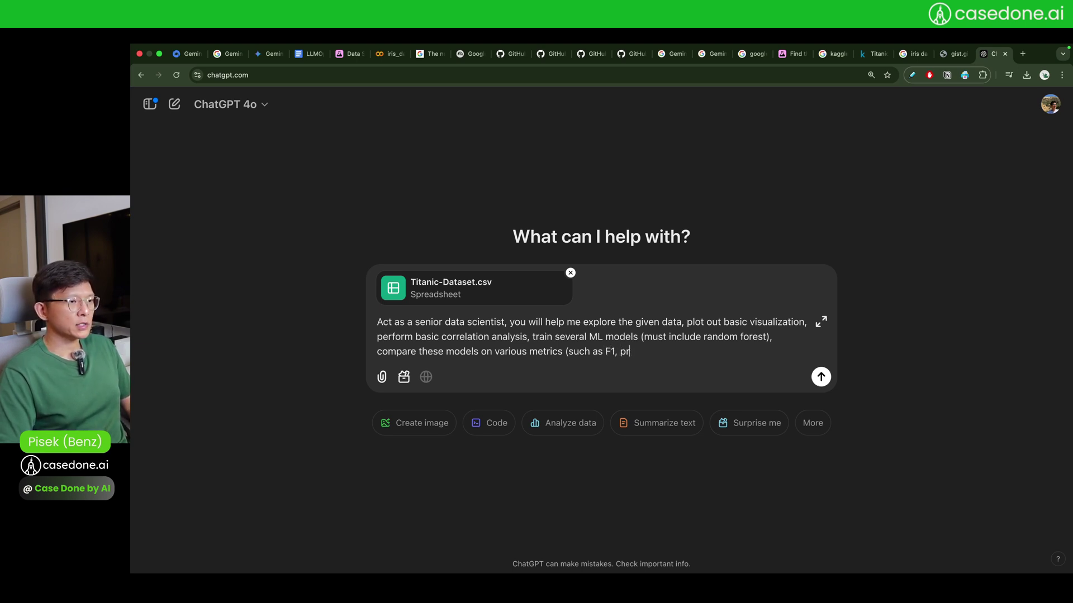
text(ecisio)
key(BackSpace)
key(BackSpace)
key(BackSpace)
text(is)
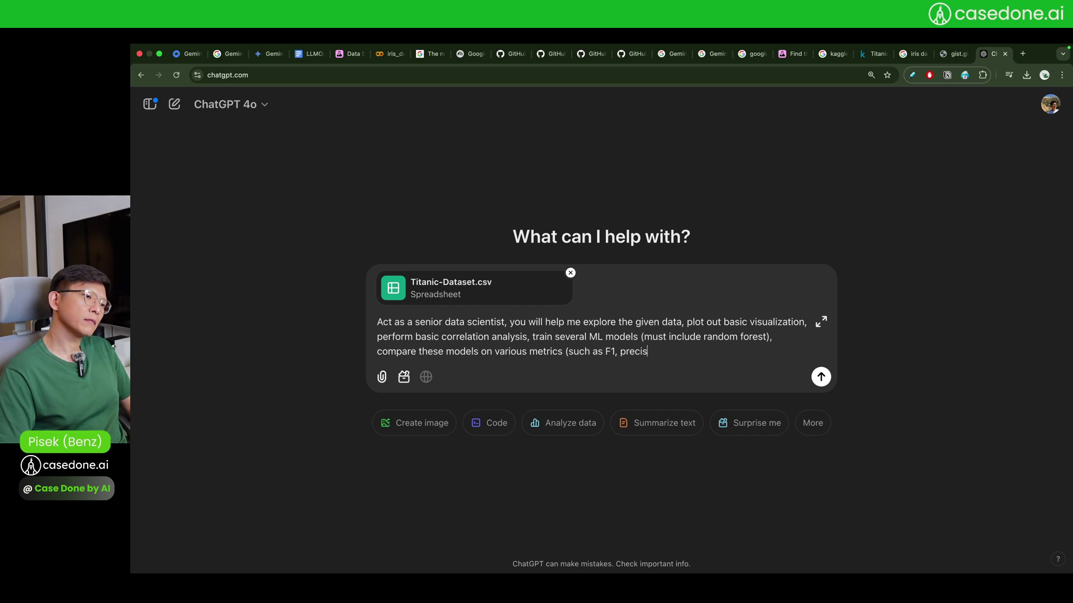
text(ion, recall, etc).)
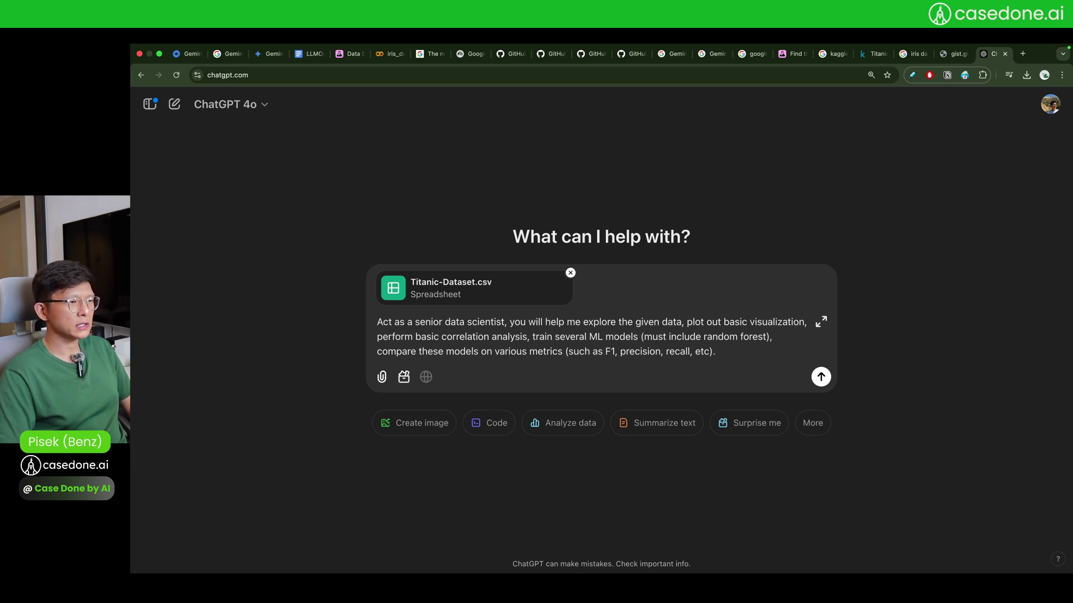
End the prompt's sentence with ", and summarize insights and findings in detail.".
key(BackSpace)
text(, and )
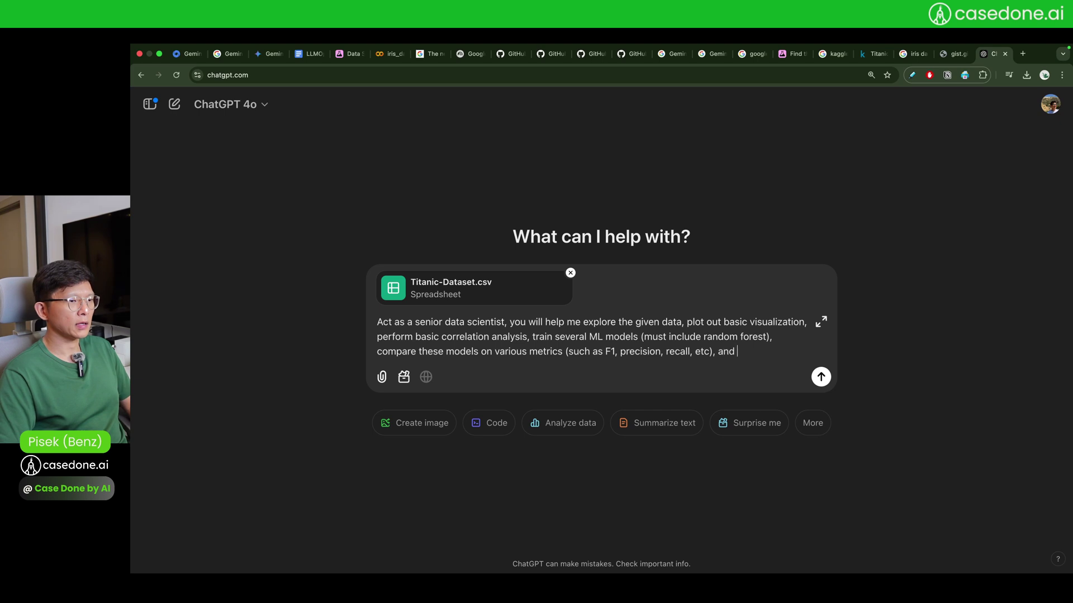
text(sumar)
text(mari)
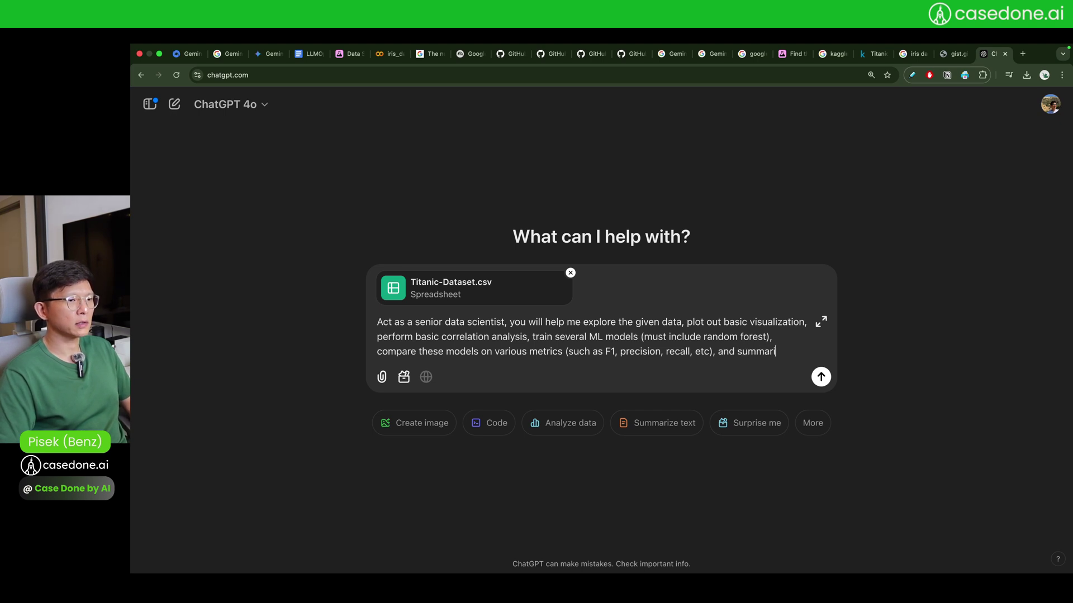
text(ze insights and fi)
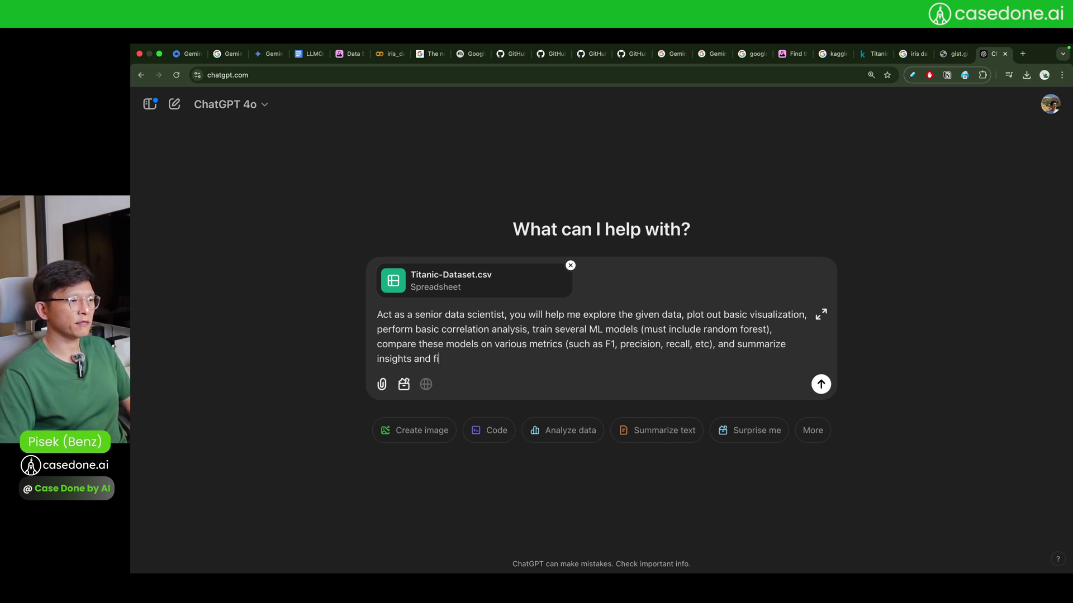
text(n)
text(dings)
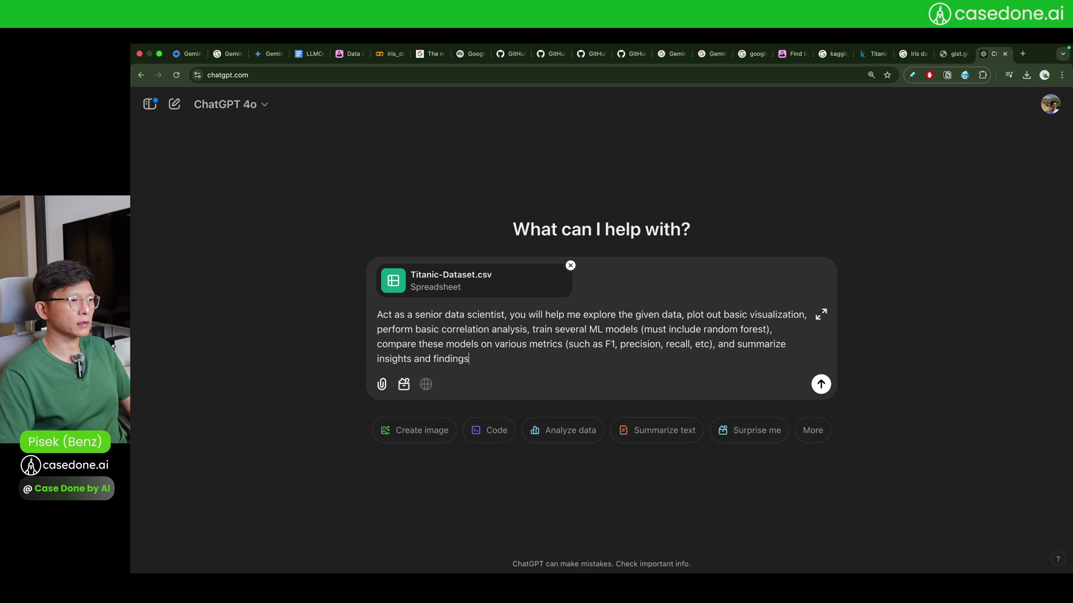
text( in deta)
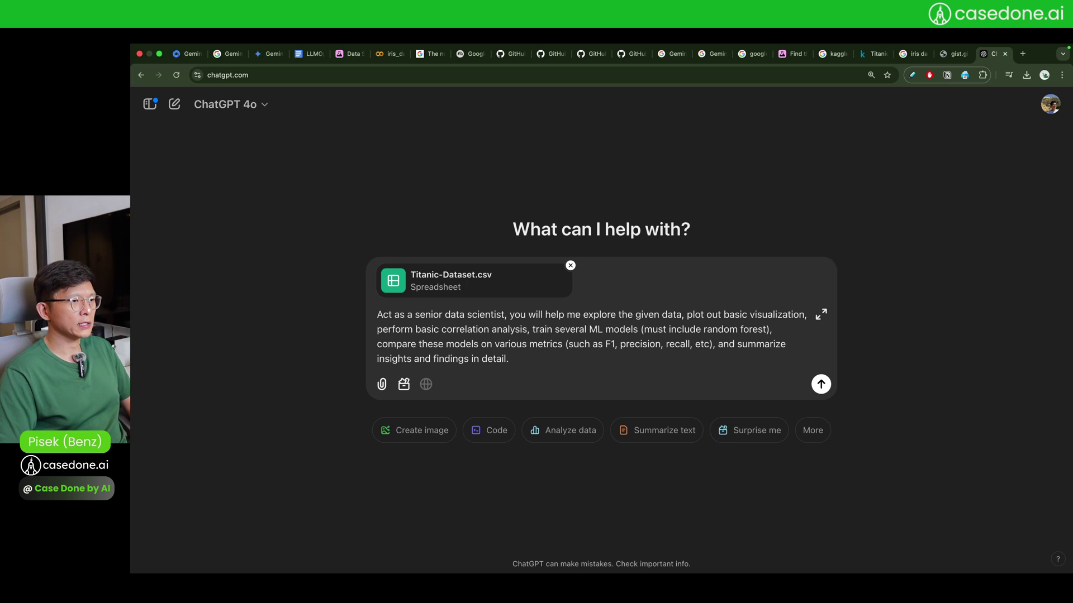
text(il.)
Review the prompt's role and task wording at 150% page zoom and check which ChatGPT models are selectable.
drag(508, 359, 366, 329)
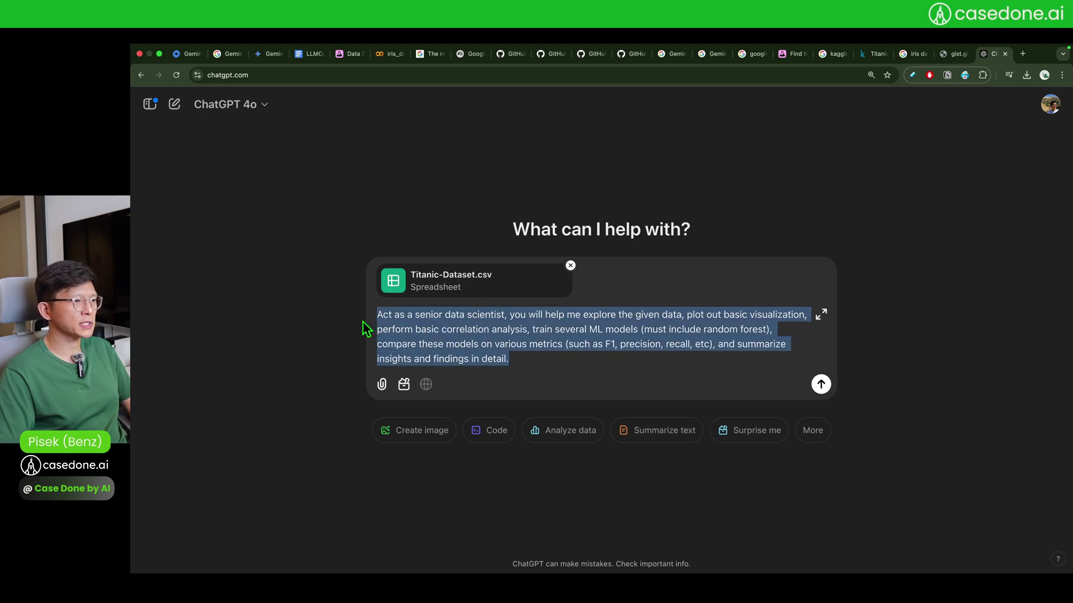
drag(504, 314, 377, 316)
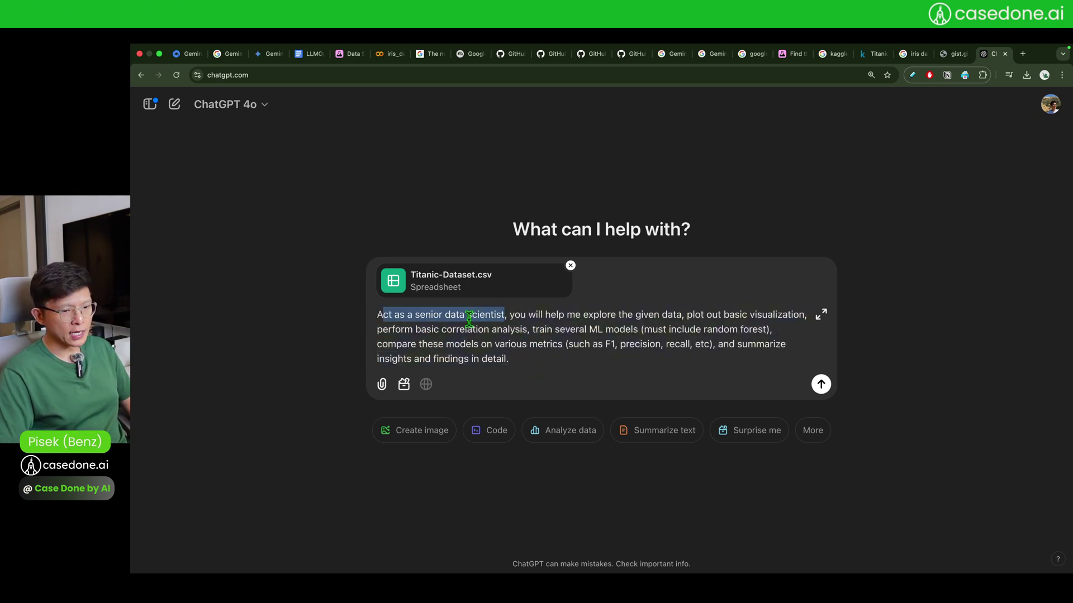
key(super+plus)
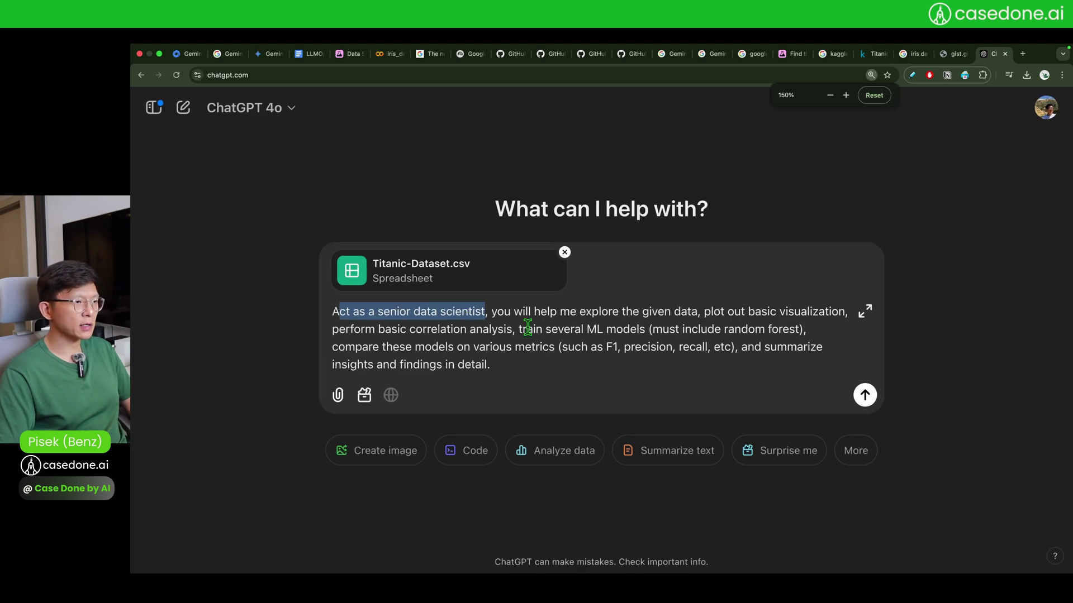
click(539, 375)
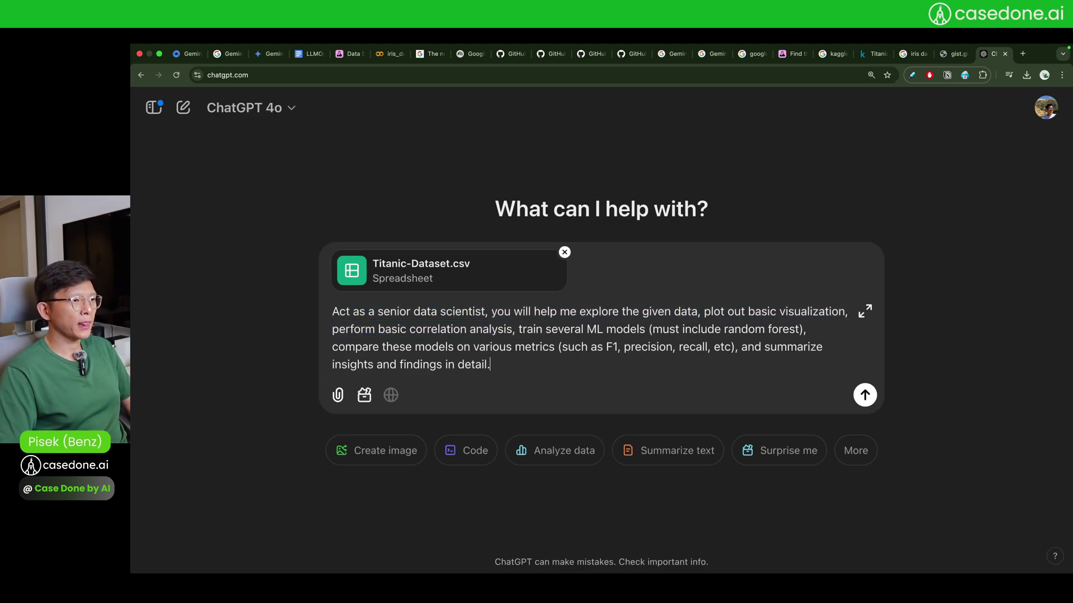
drag(491, 311, 495, 369)
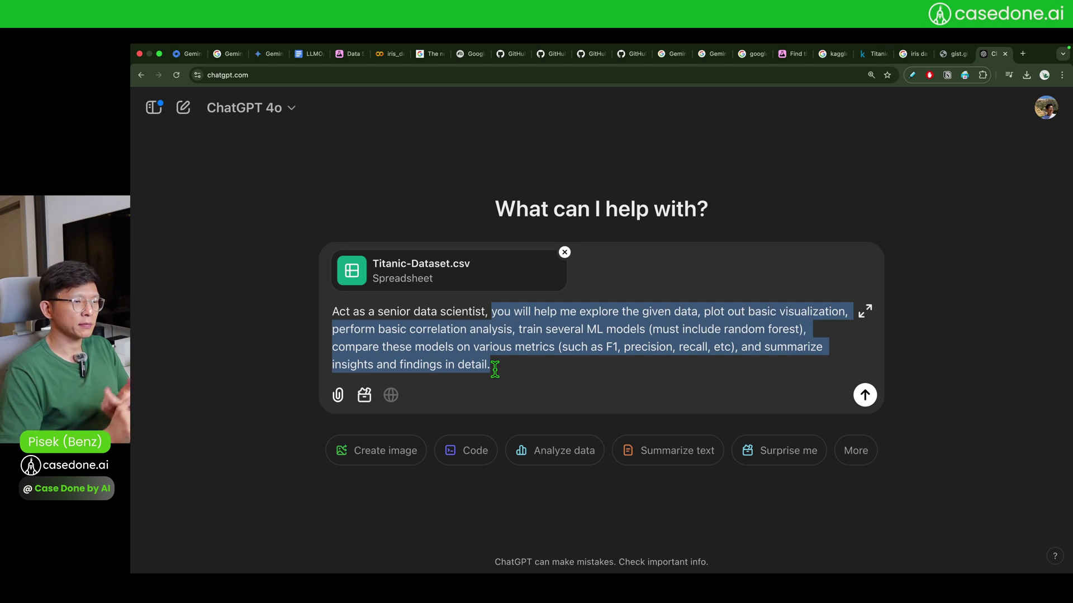
click(495, 368)
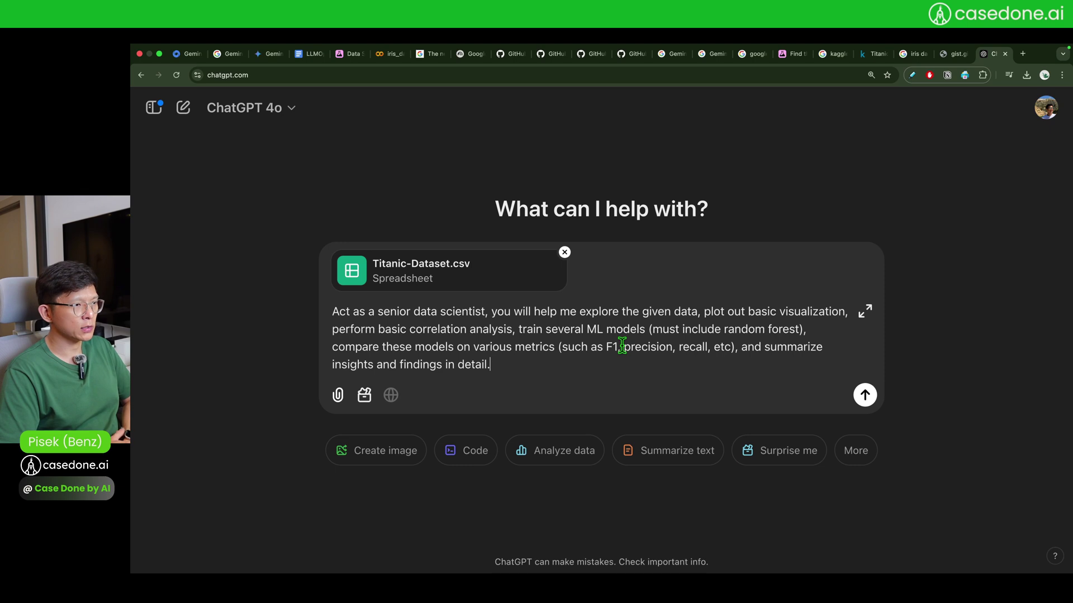
click(286, 114)
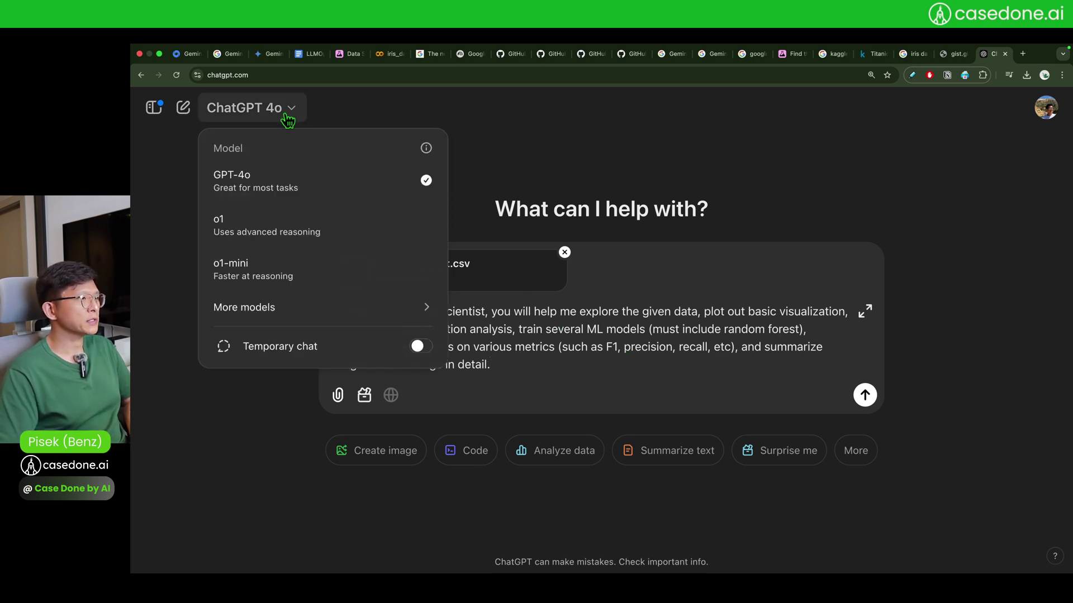
click(647, 363)
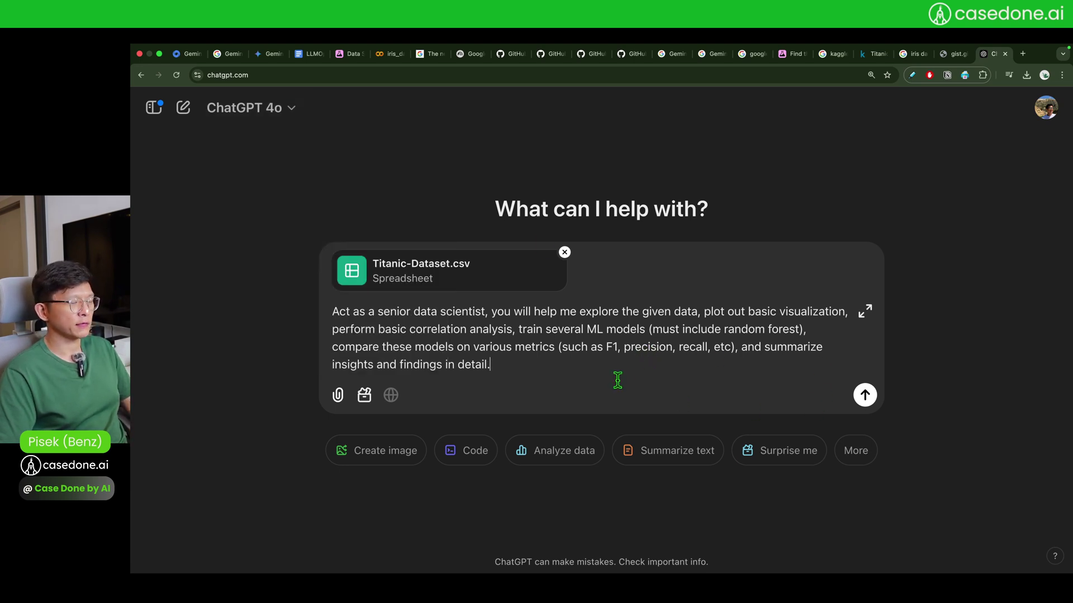
Add the instruction "For modeling, use sklearn." to the end of the prompt.
text(For )
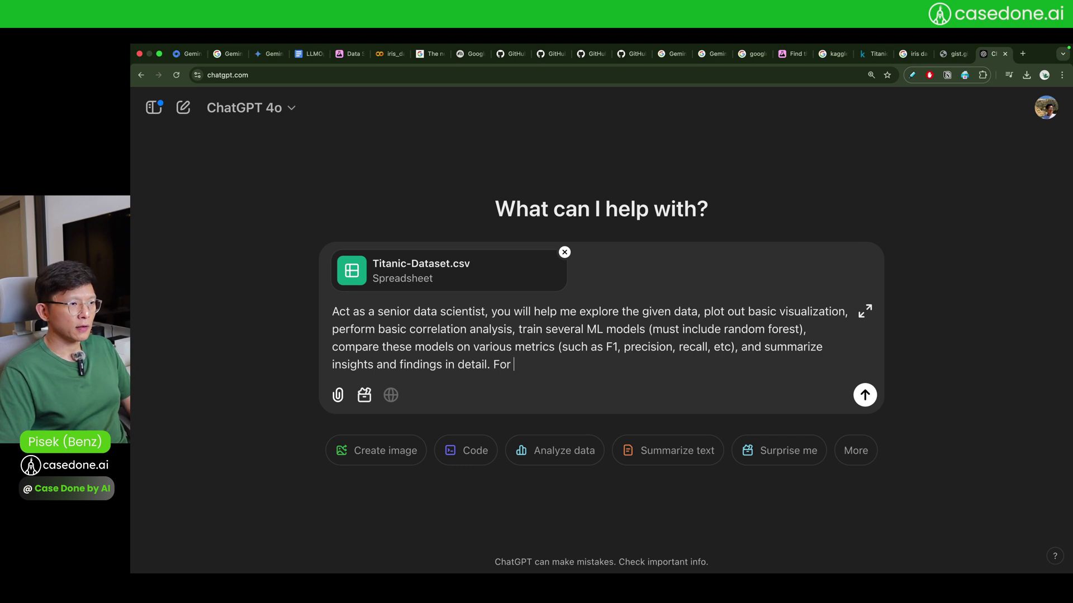
text(analmodeling)
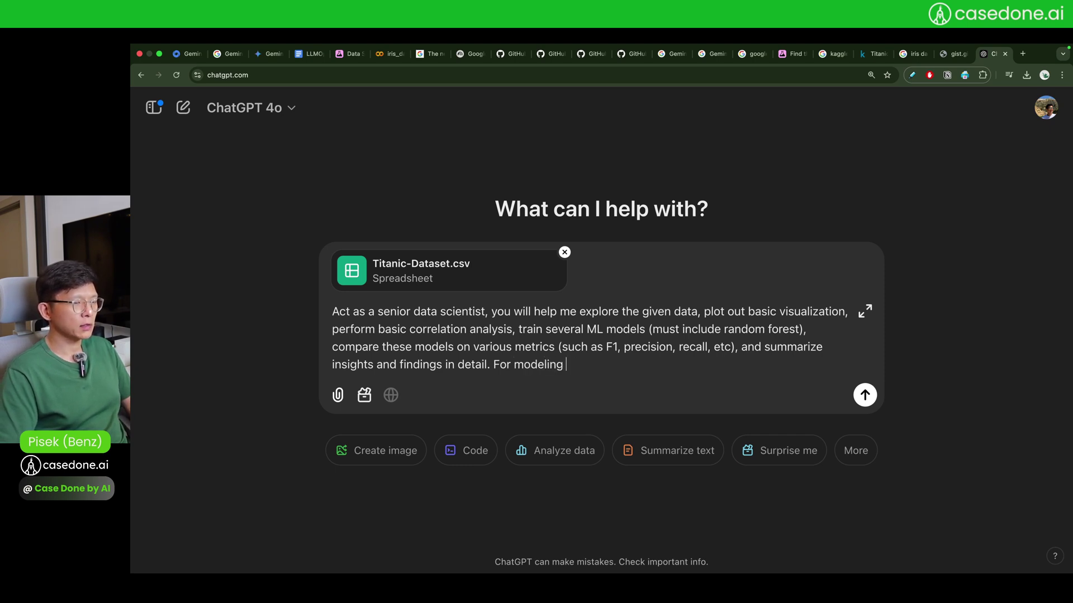
text(, use sck)
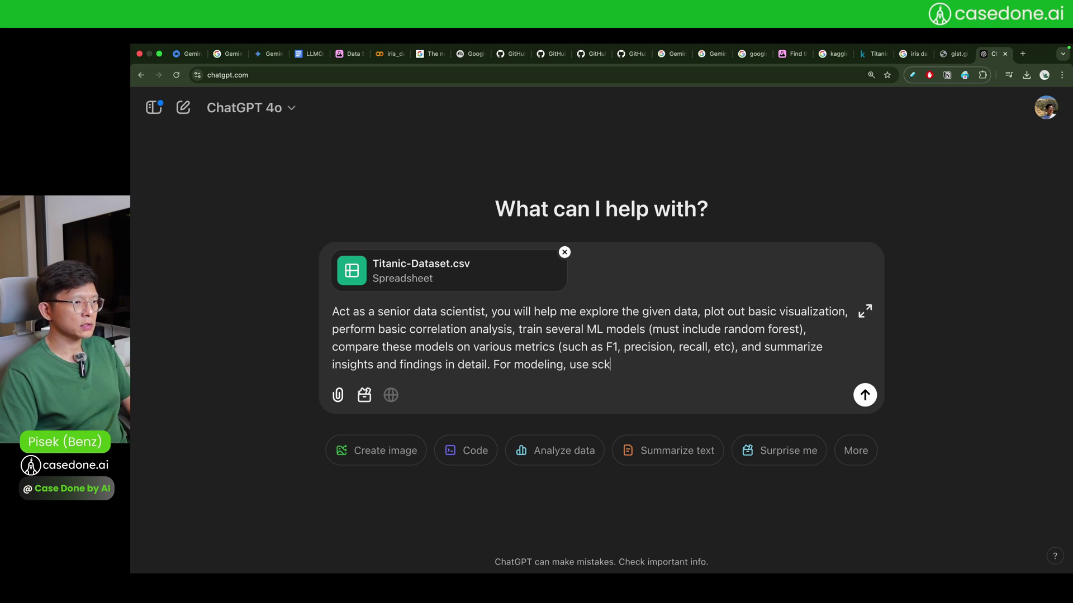
key(BackSpace)
key(BackSpace)
text(sk)
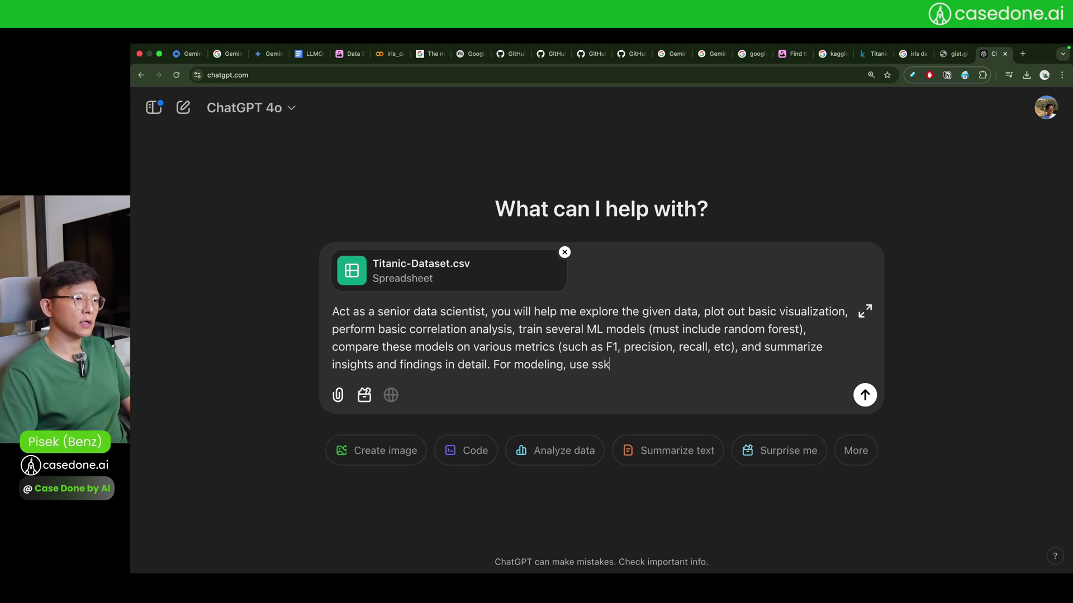
key(BackSpace)
key(BackSpace)
text(kle)
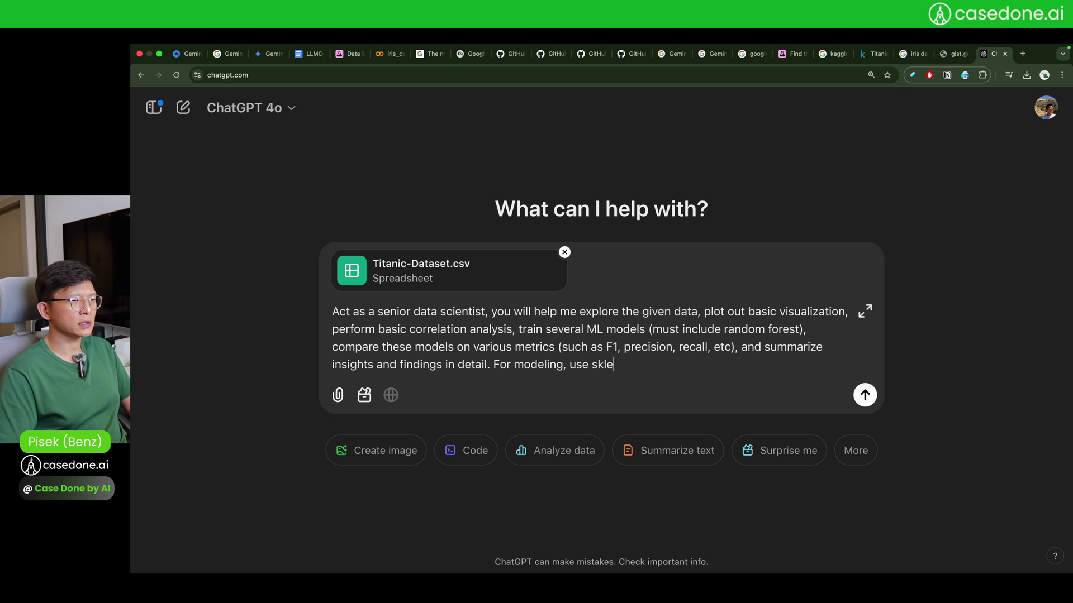
text(arn. For )
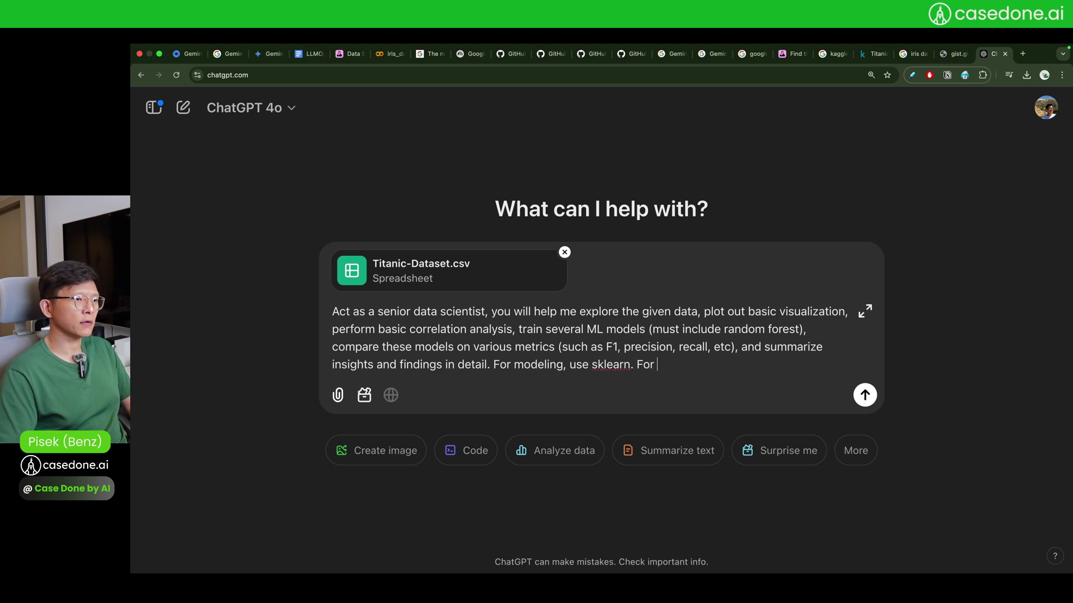
Finish the prompt with "For plotting, use matplotlib." and send it to ChatGPT with the attached dataset.
text(plotting)
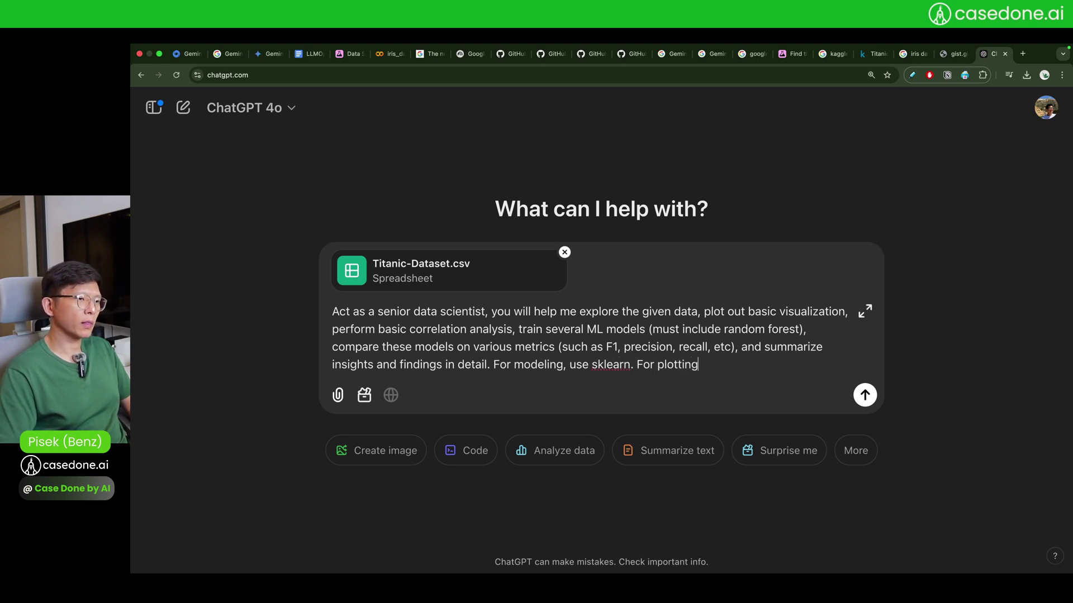
text(, use matplo)
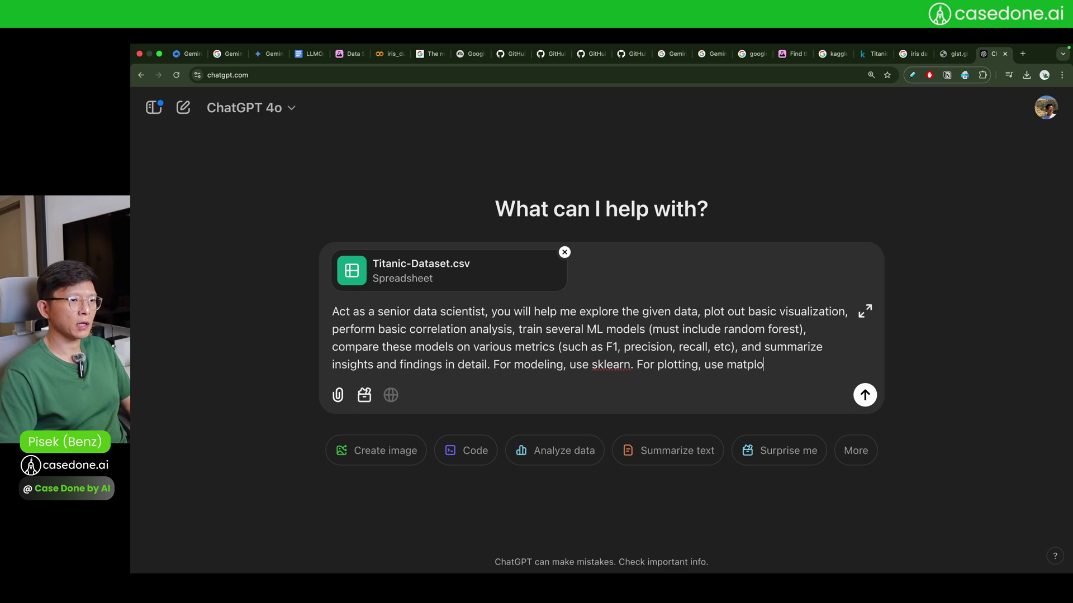
text(tlib.)
key(Return)
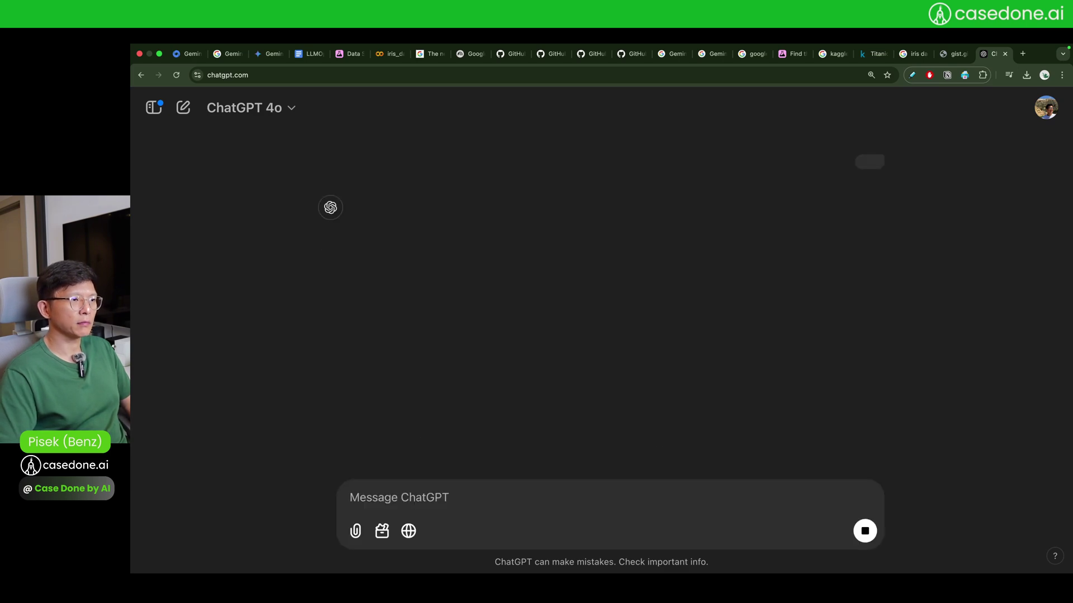
key(super+minus)
key(super+minus)
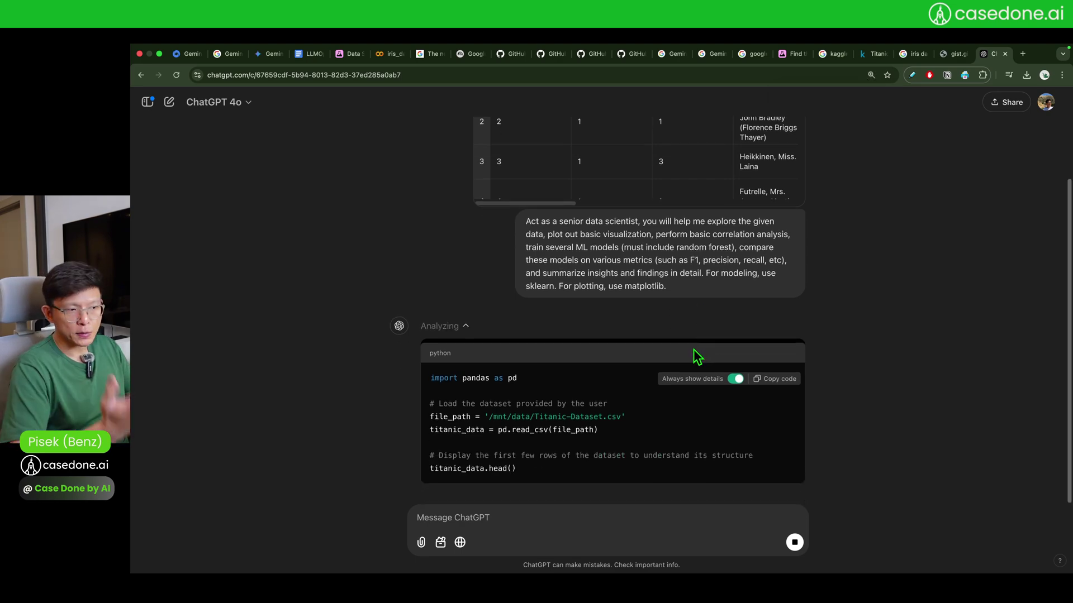
Switch to Data Science Agent and examine the successive RandomForestClassifier code attempts in the Model training section.
click(351, 56)
scroll(374, 292, down, 10)
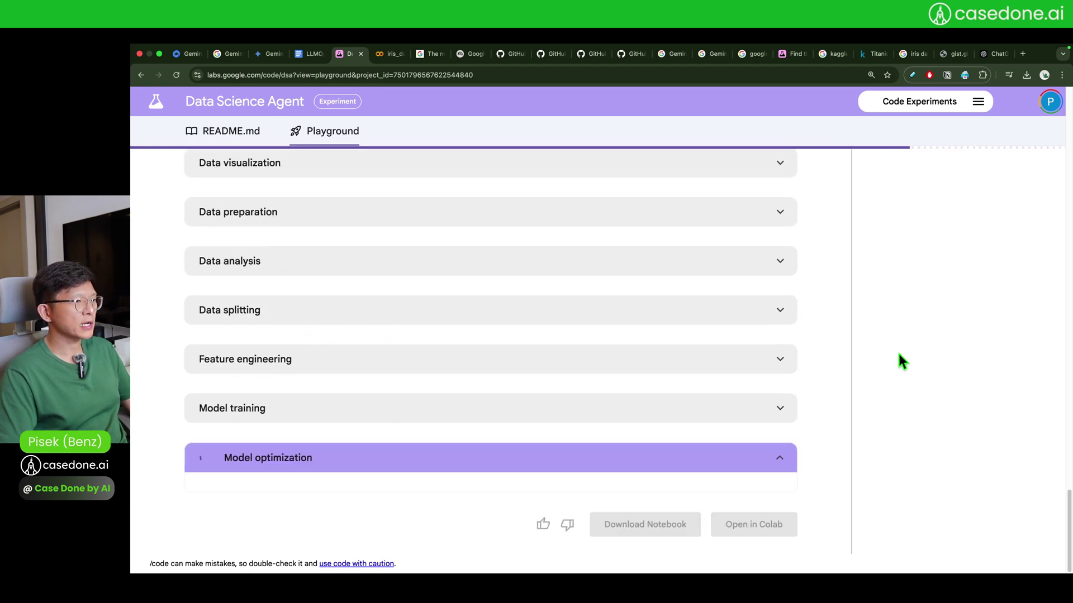
click(789, 411)
scroll(771, 340, down, 2)
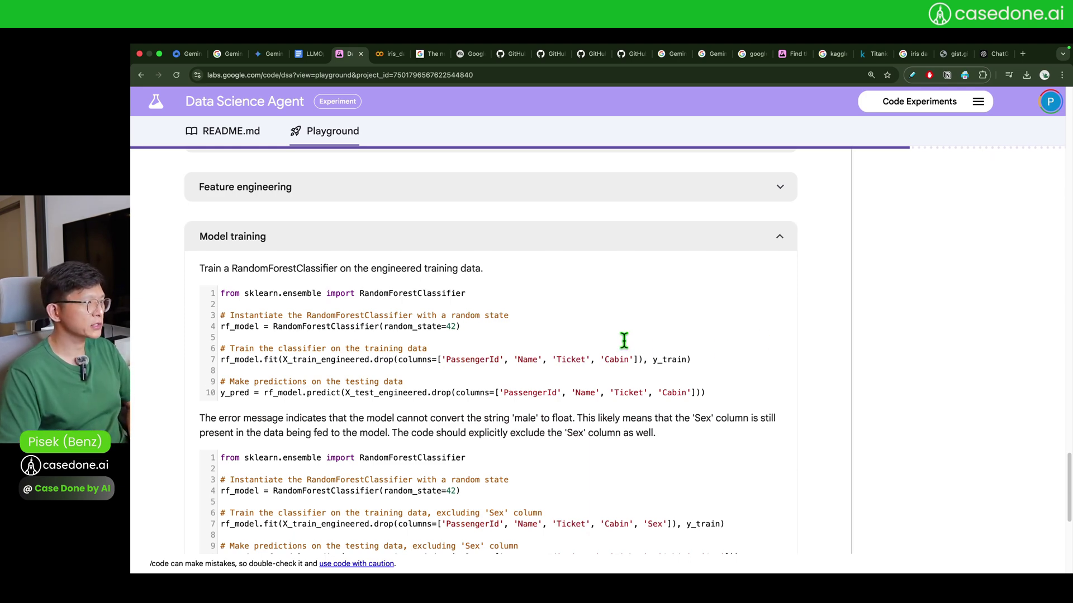
scroll(364, 290, down, 4)
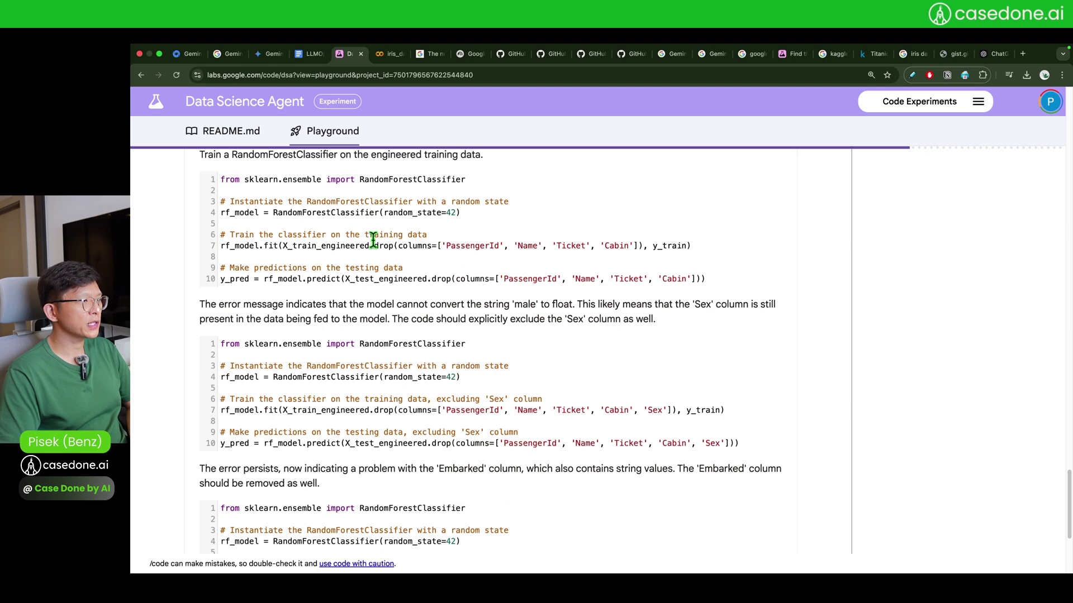
scroll(407, 293, down, 1)
drag(360, 331, 369, 431)
scroll(484, 300, down, 6)
drag(378, 326, 373, 445)
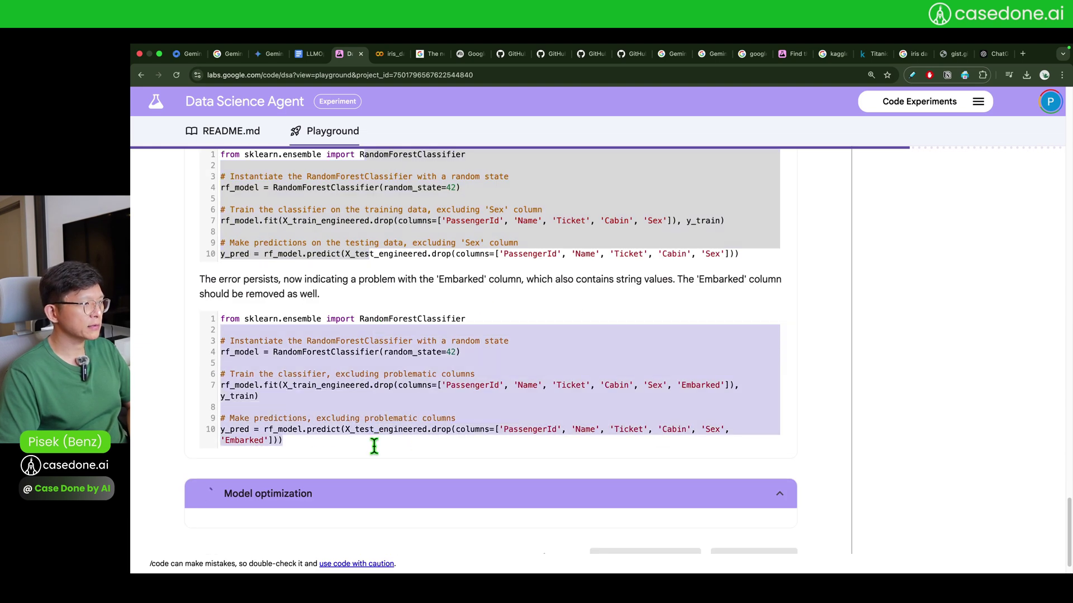
click(489, 313)
Expand the Feature engineering section and look at the code that creates the FamilySize and IsAlone features.
scroll(487, 312, up, 12)
click(461, 248)
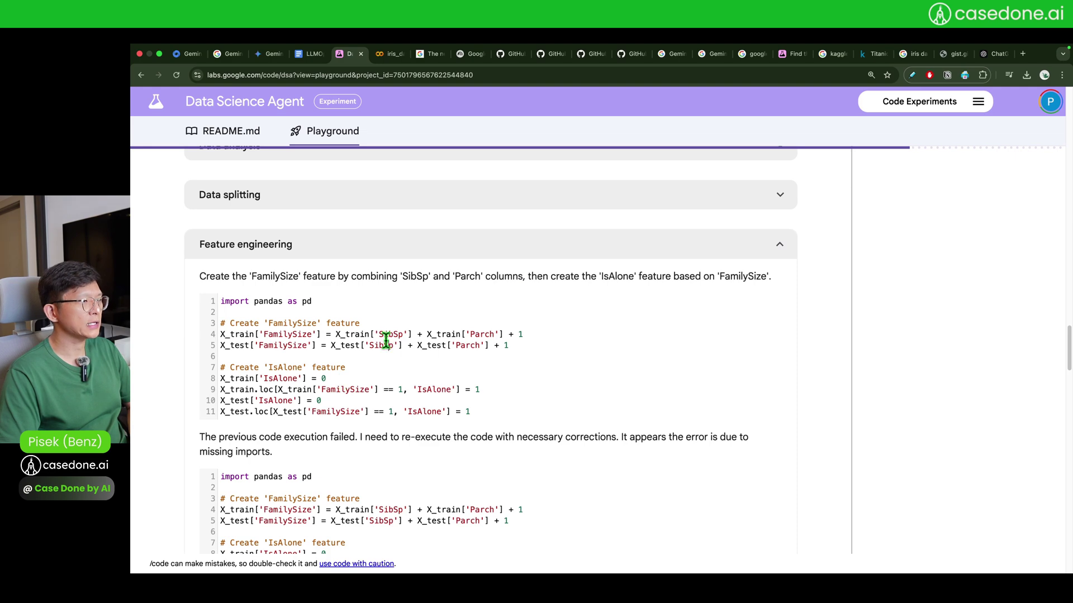
drag(367, 397, 486, 344)
click(486, 345)
scroll(486, 349, up, 5)
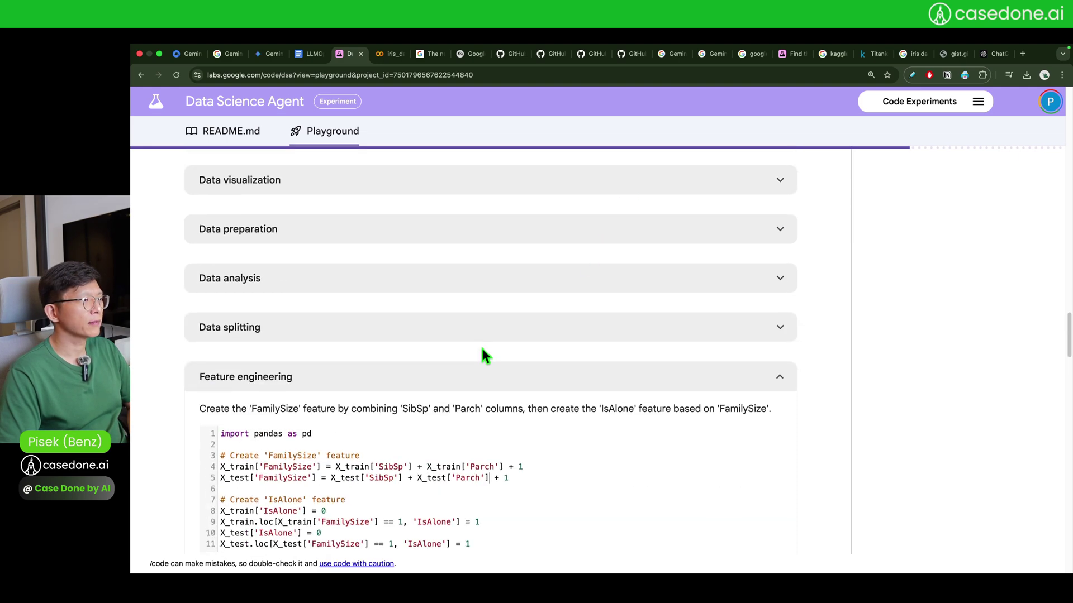
Expand the Data analysis section, examine the correlation matrix code, heatmap and printed output, and collapse the section again.
click(474, 279)
scroll(422, 399, down, 9)
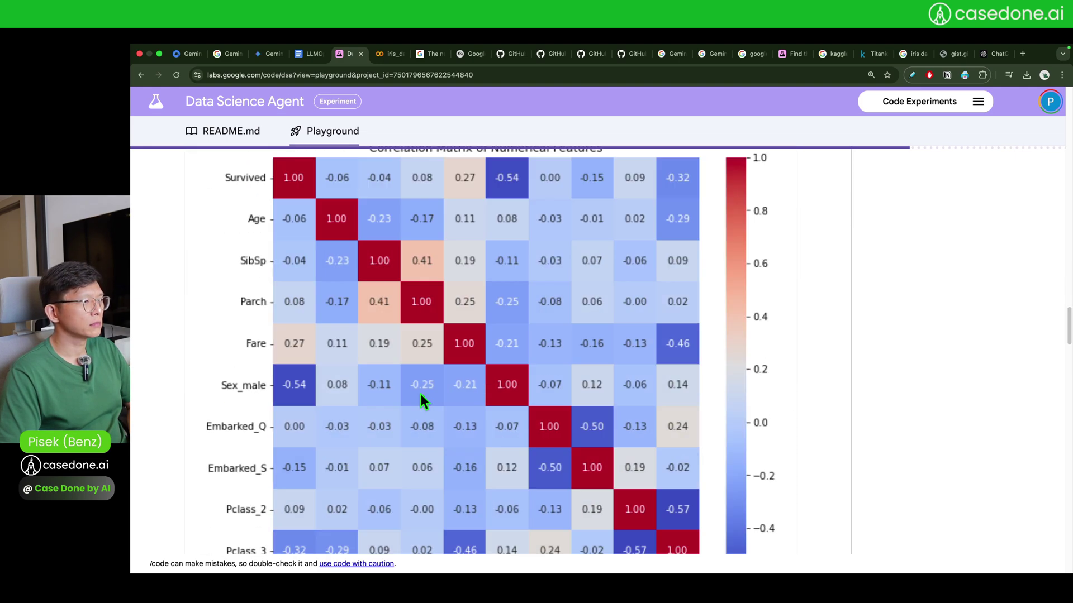
scroll(421, 400, up, 9)
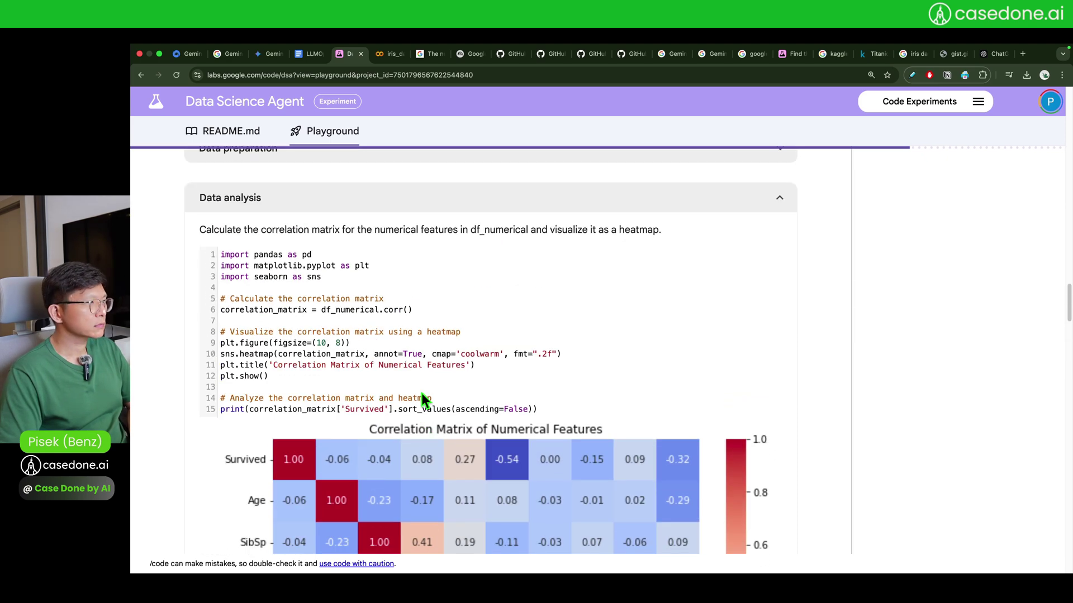
scroll(443, 287, down, 12)
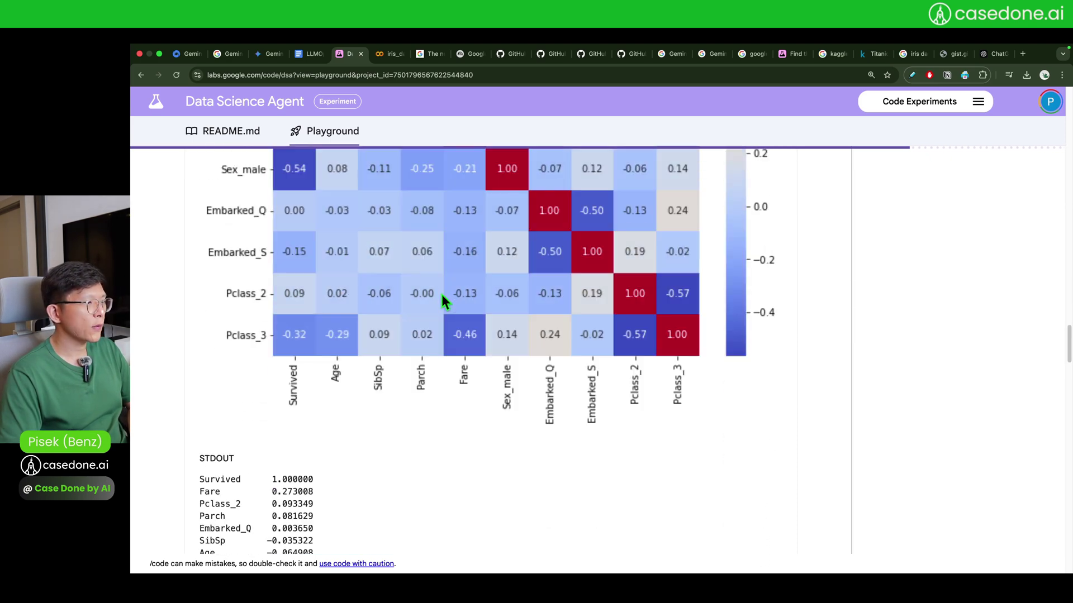
scroll(441, 295, down, 4)
scroll(439, 292, up, 15)
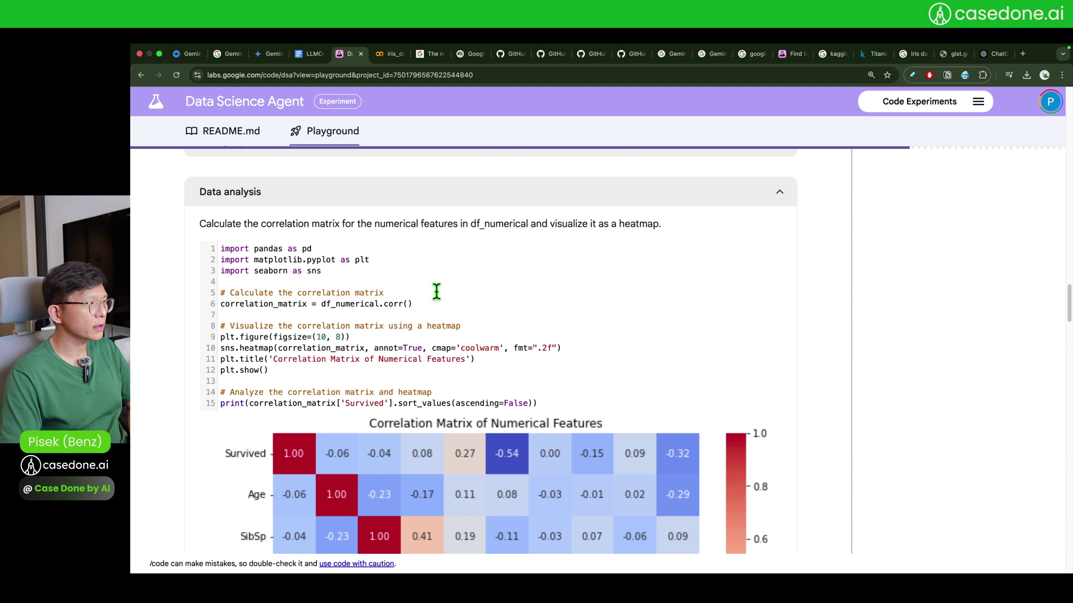
scroll(432, 282, up, 1)
click(470, 207)
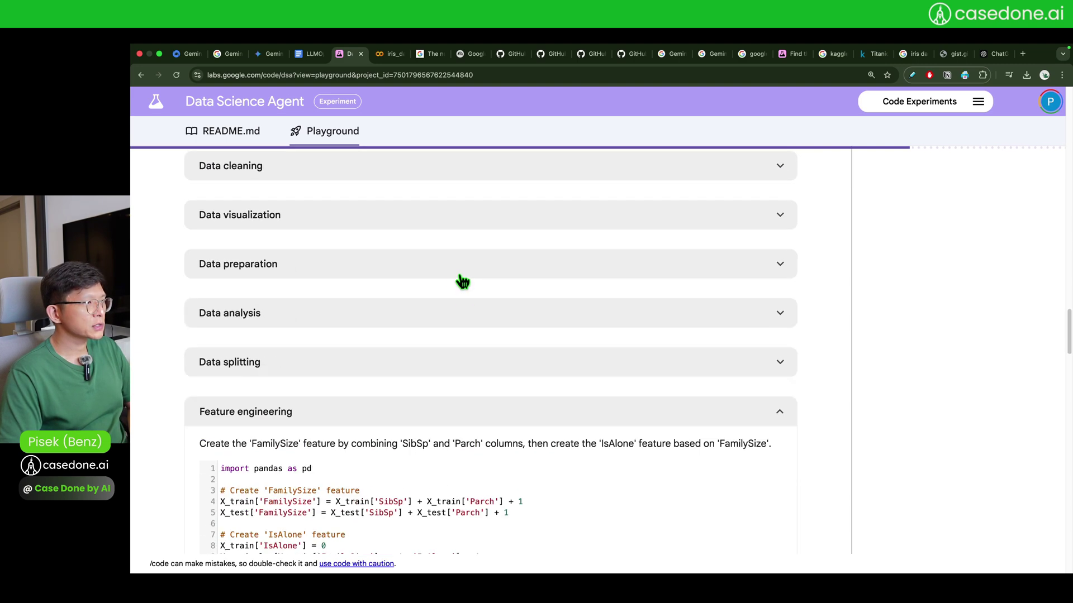
Read through the Feature engineering code for family size, being alone and title encoding, down to the model training attempts.
scroll(435, 335, down, 5)
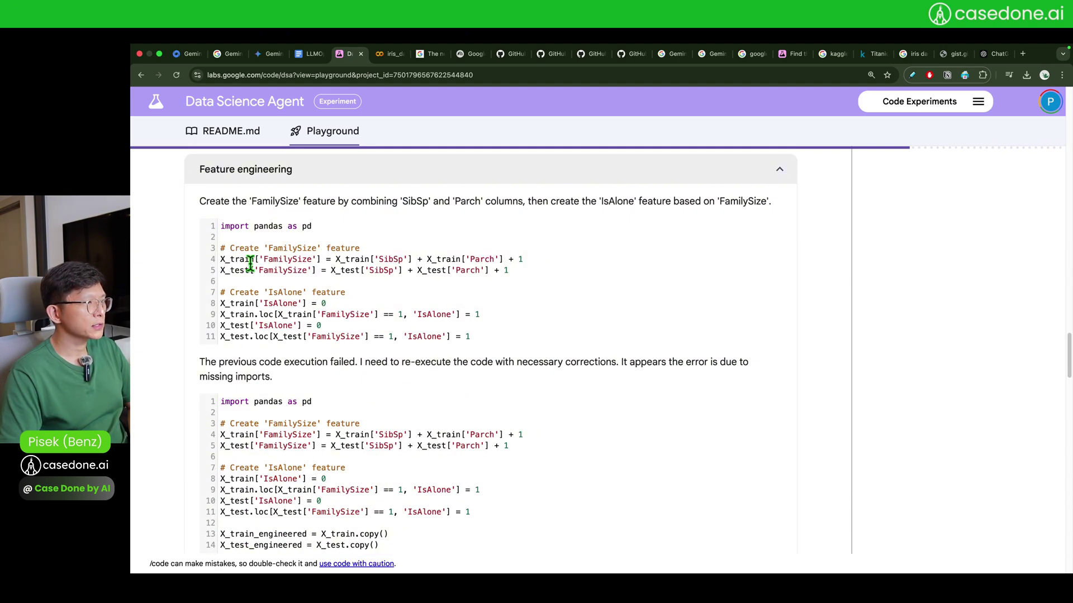
drag(245, 260, 483, 272)
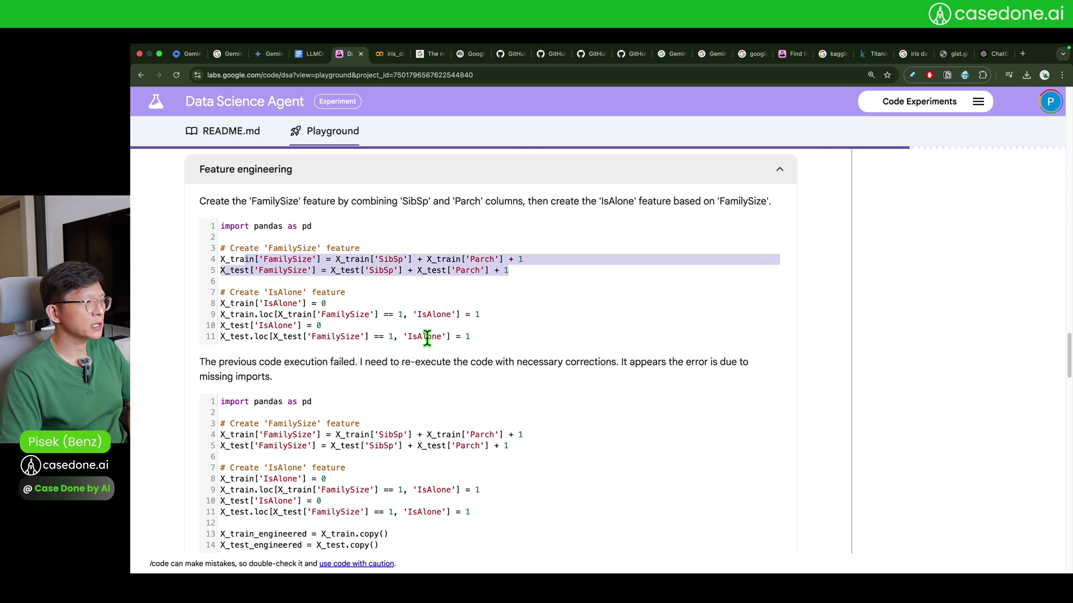
drag(342, 336, 525, 277)
scroll(525, 277, down, 1)
scroll(525, 276, down, 1)
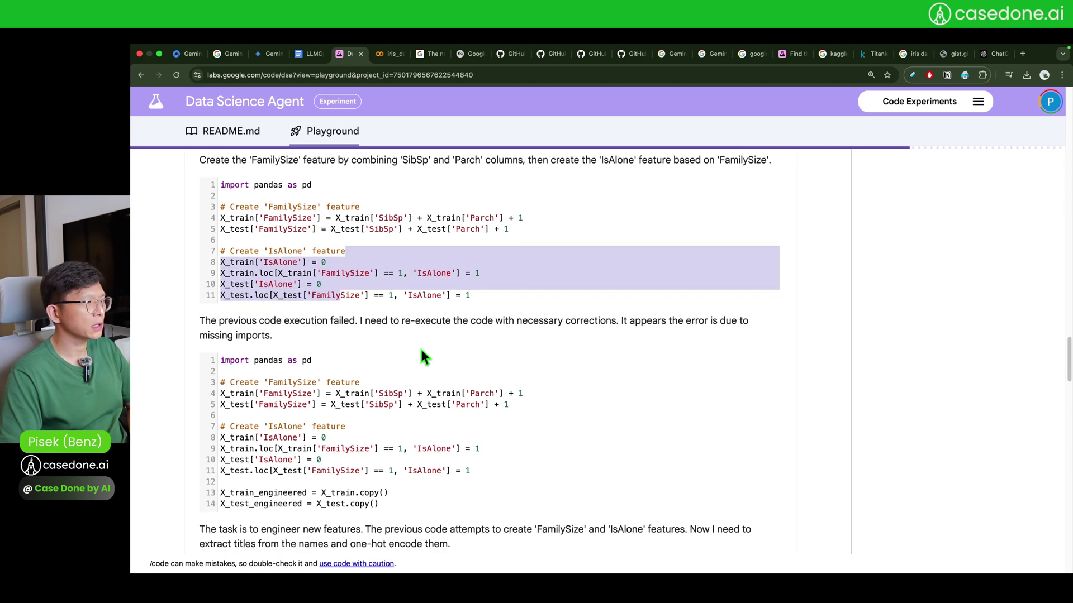
drag(401, 366, 370, 494)
scroll(387, 450, down, 4)
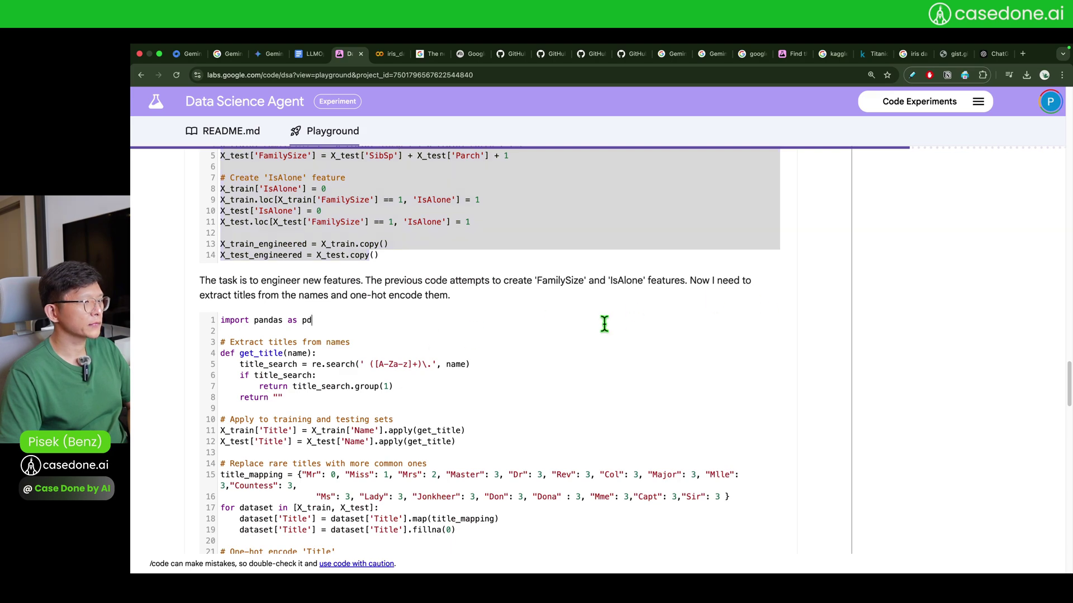
scroll(604, 324, down, 20)
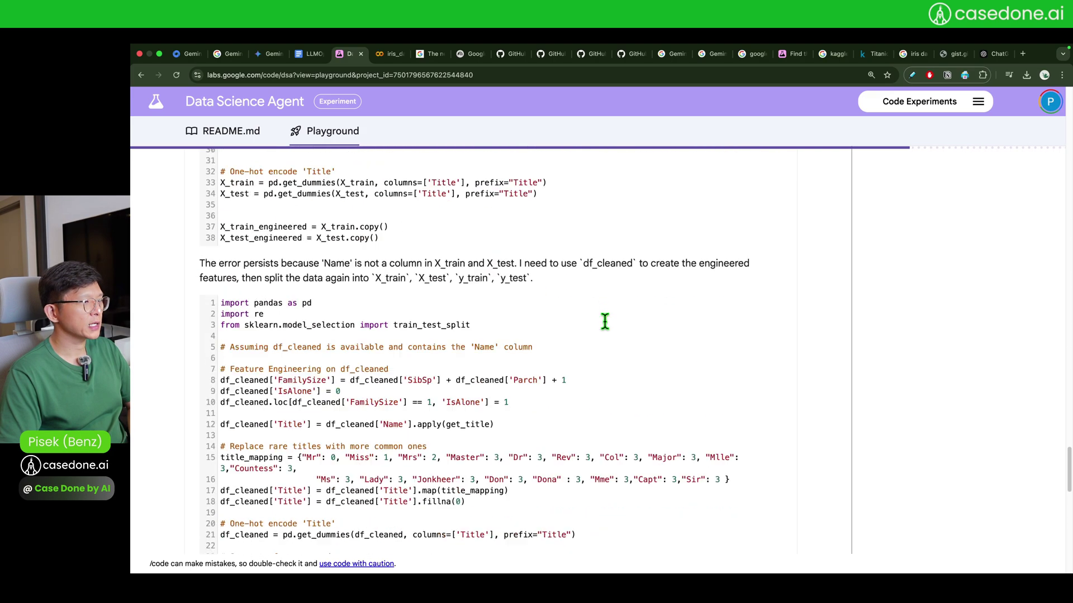
scroll(604, 321, down, 4)
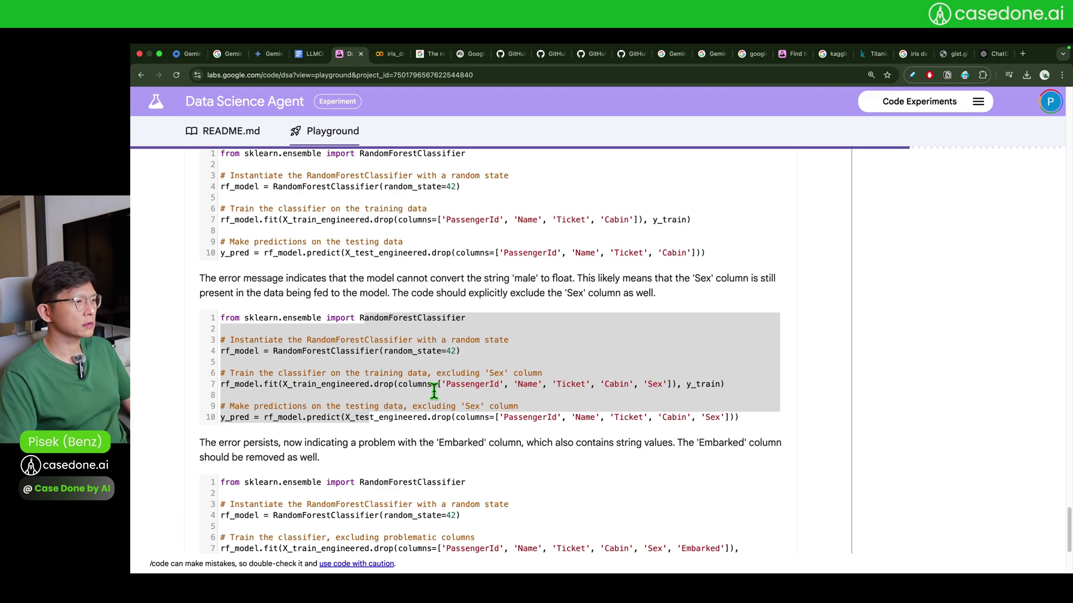
click(435, 391)
scroll(435, 394, up, 15)
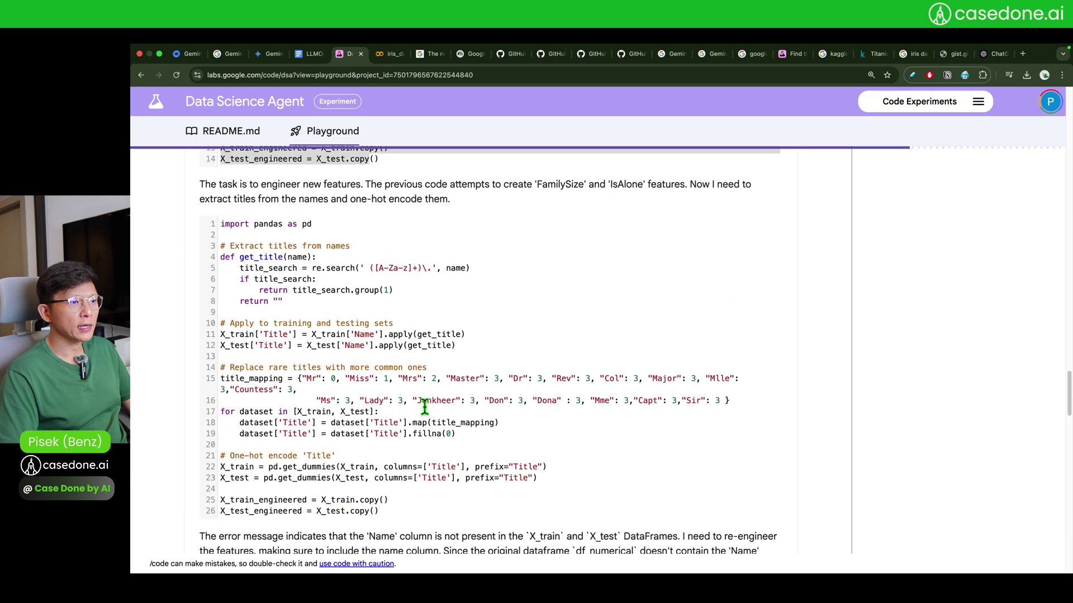
Return to the beginning of the Titanic project and collapse the Data loading section.
scroll(440, 401, up, 10)
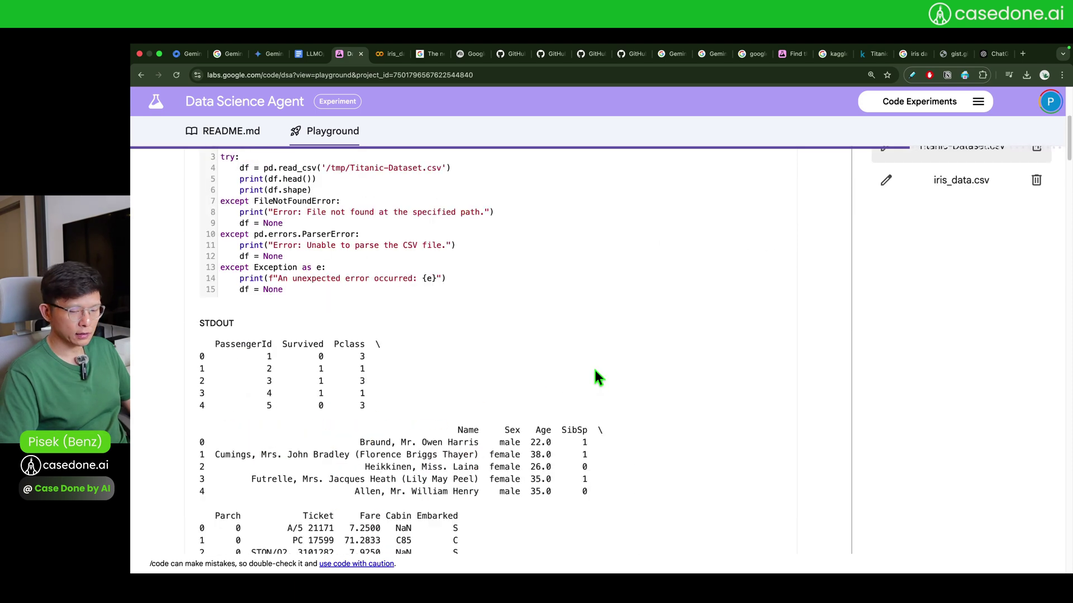
key(ctrl+minus)
scroll(593, 369, up, 5)
click(808, 327)
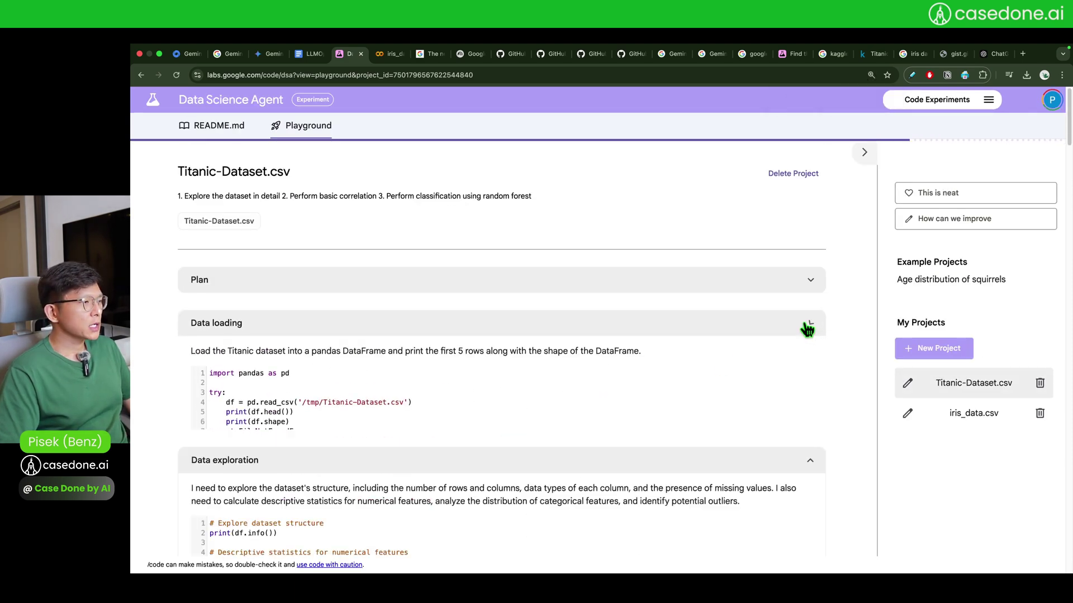
Review the Data exploration section's Age and Fare box plots and category distributions, and collapse the section.
scroll(640, 384, down, 10)
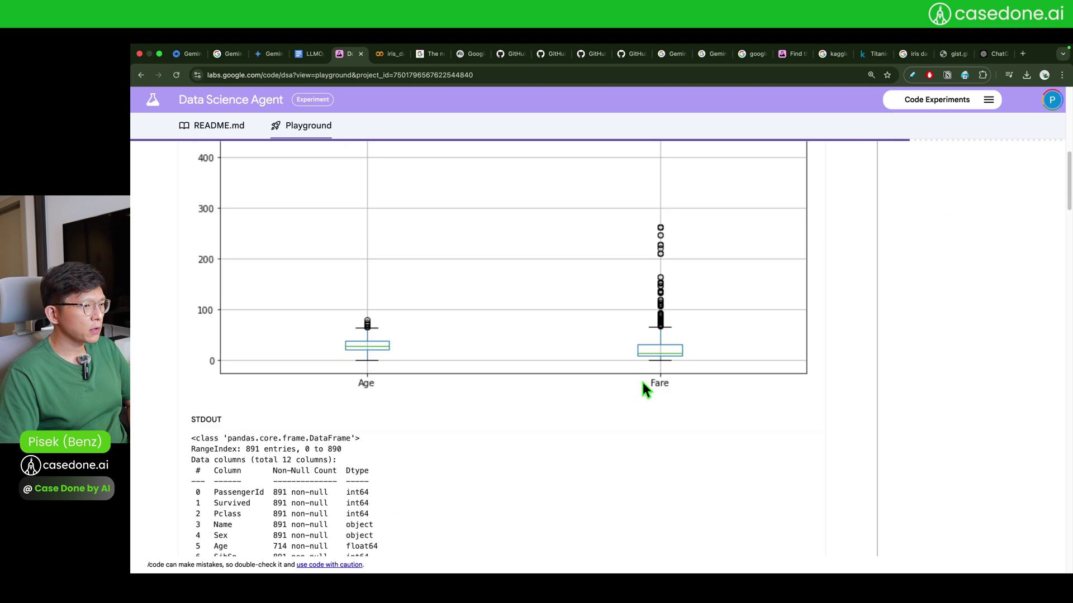
scroll(523, 408, down, 15)
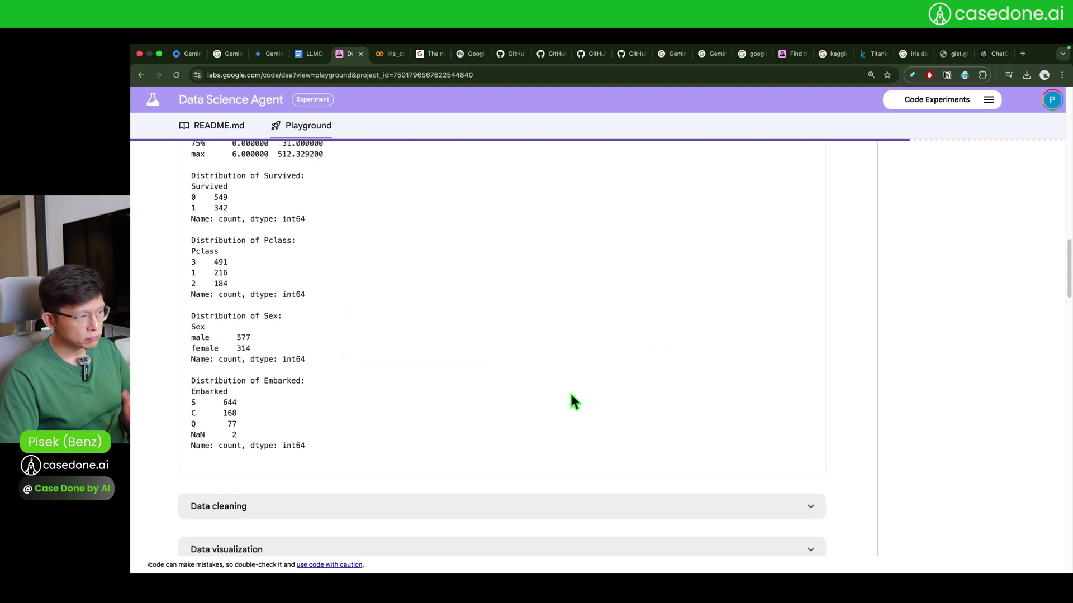
scroll(495, 373, up, 2)
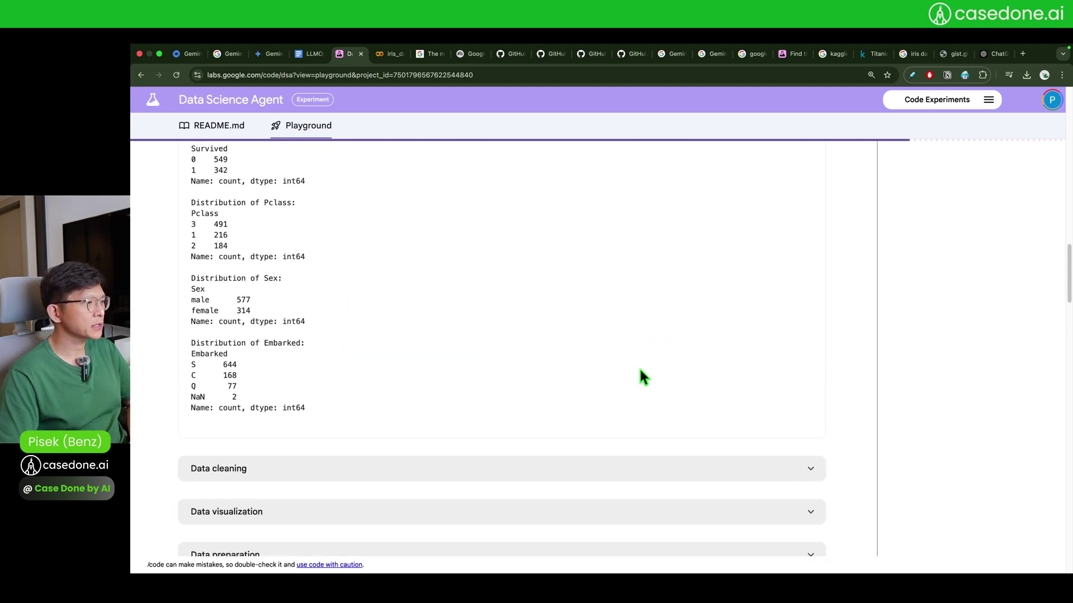
scroll(643, 372, down, 4)
scroll(718, 338, up, 20)
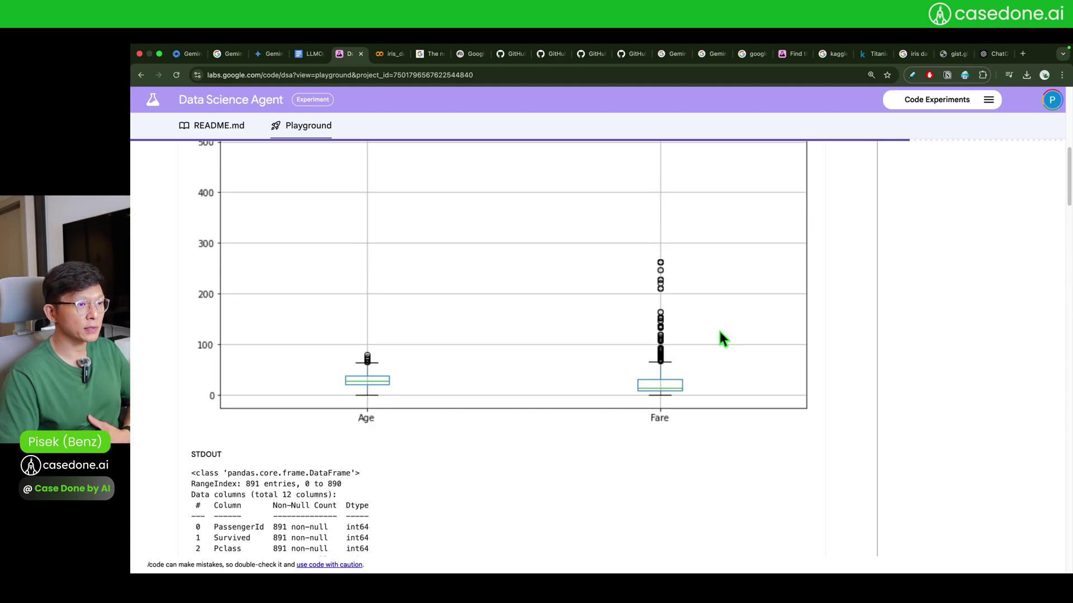
scroll(718, 338, up, 8)
click(782, 280)
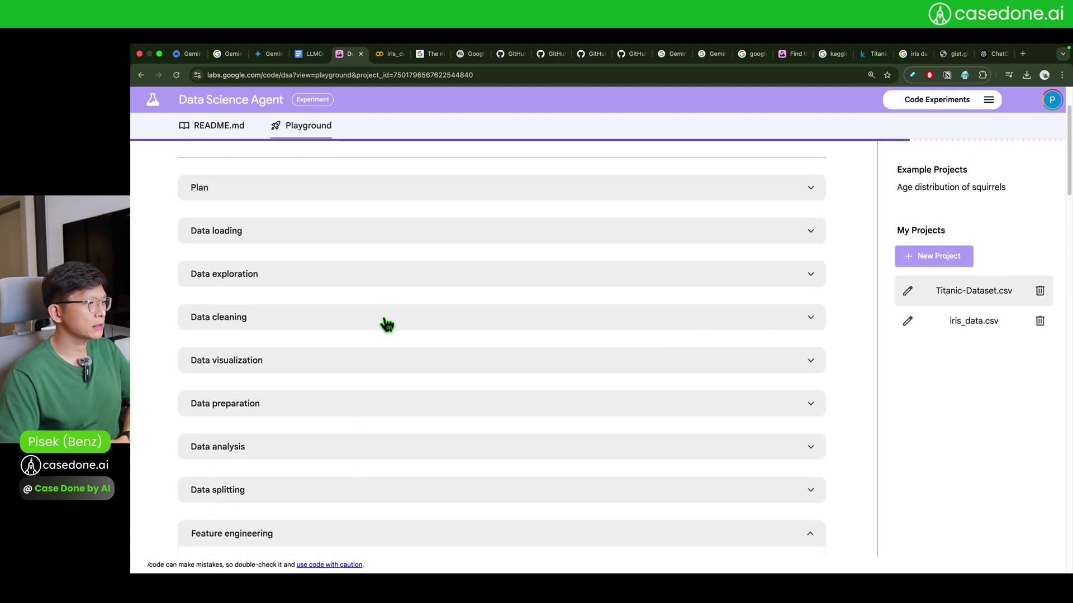
Expand the Data visualization section and review its plotting code and the distributions of Age, Fare, passenger class and survival.
click(287, 362)
scroll(318, 369, down, 2)
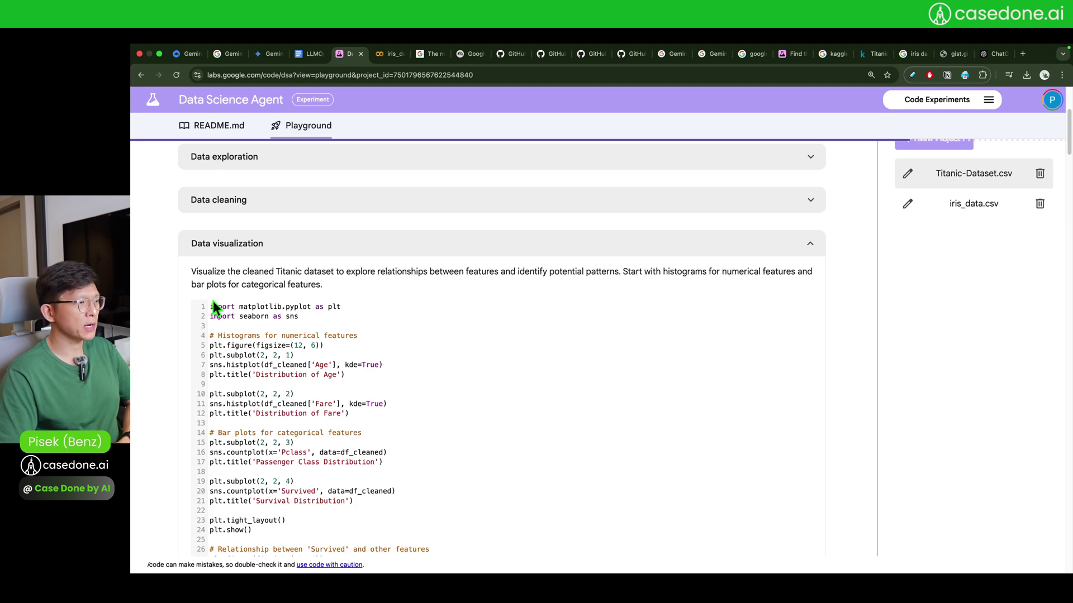
scroll(223, 336, down, 3)
scroll(246, 280, up, 2)
scroll(304, 342, down, 10)
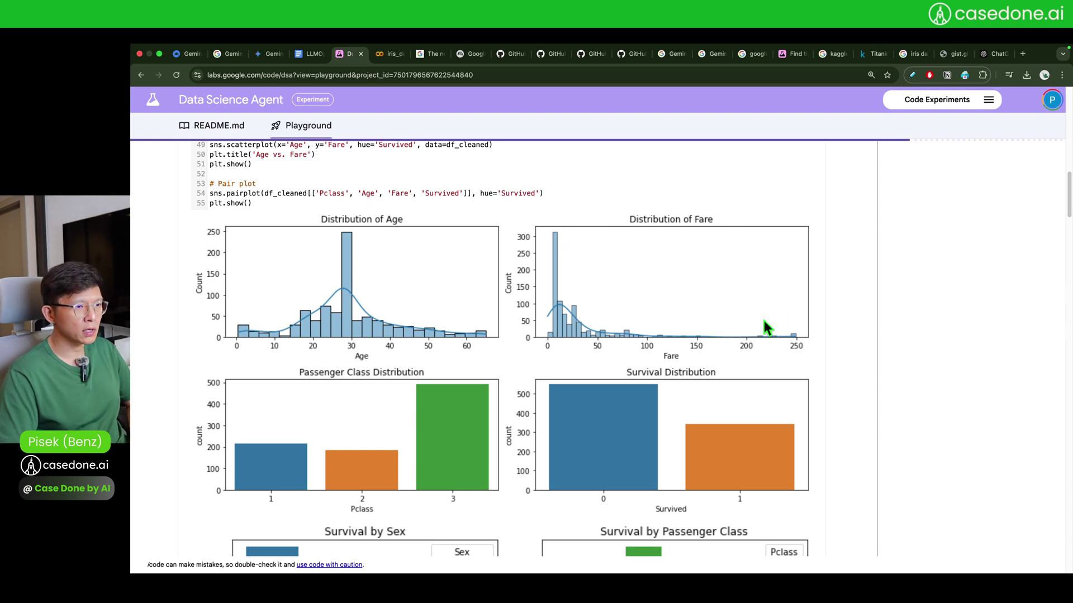
scroll(654, 363, down, 3)
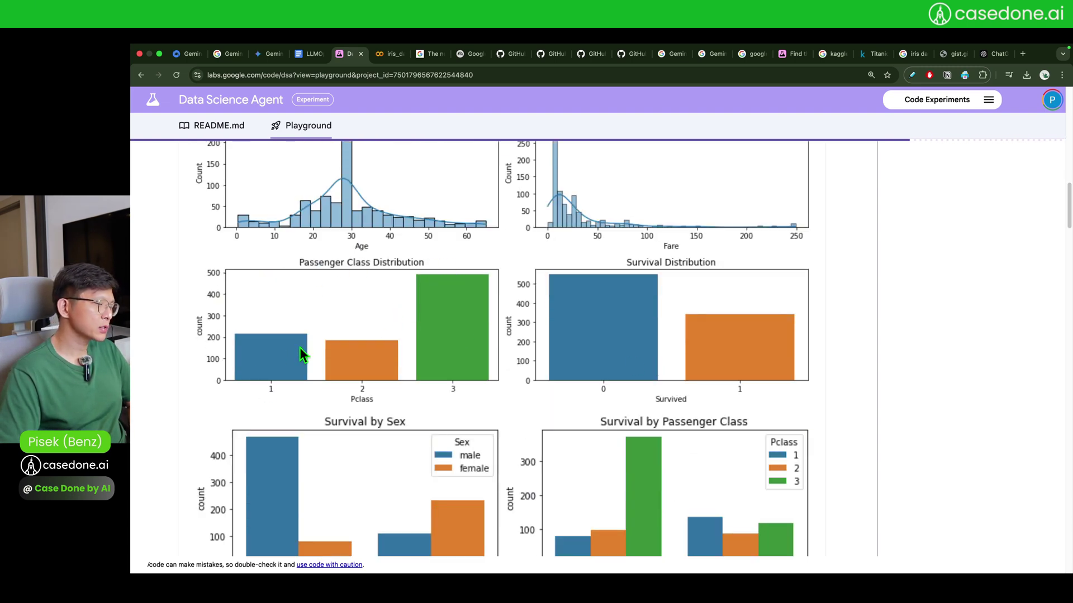
scroll(465, 313, up, 3)
scroll(424, 336, down, 4)
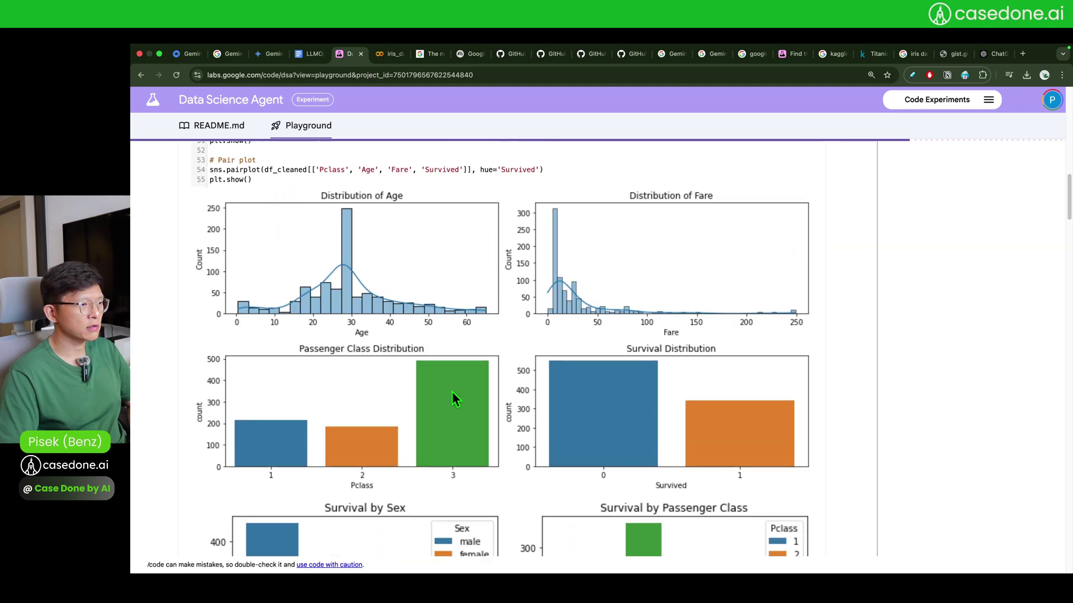
scroll(698, 358, down, 1)
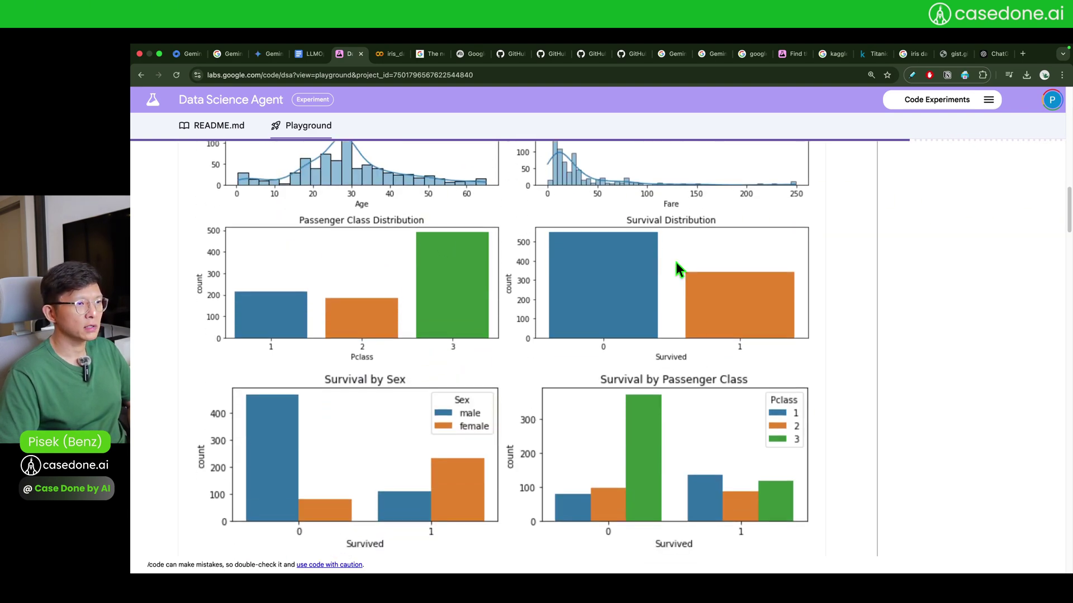
scroll(652, 335, down, 2)
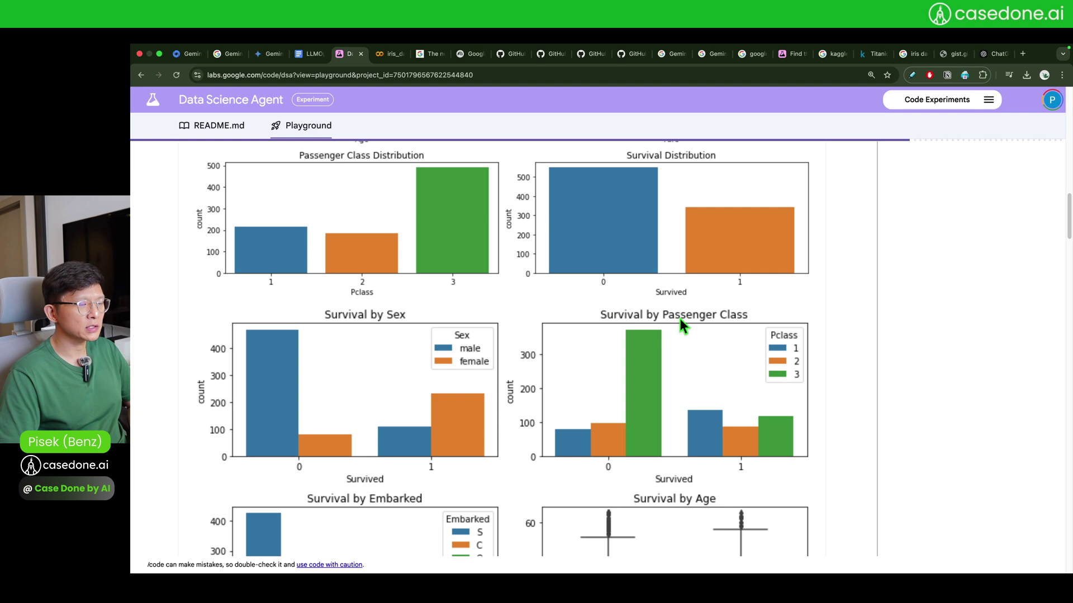
Examine the survival plots by port of embarkation and age, and the Age vs. Fare scatter plot.
scroll(630, 353, down, 10)
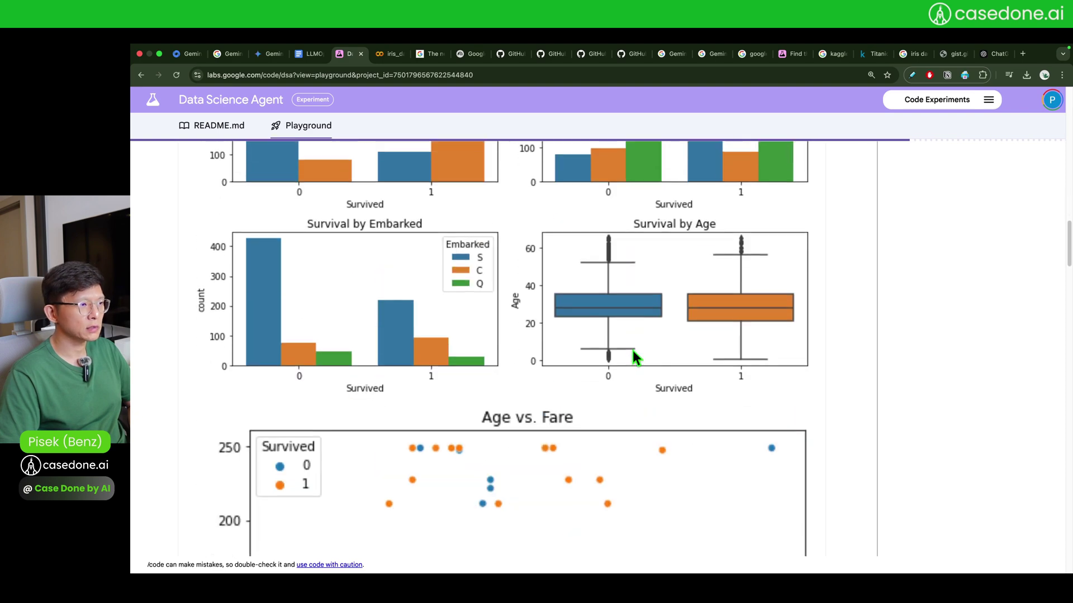
scroll(634, 356, down, 2)
scroll(635, 356, up, 3)
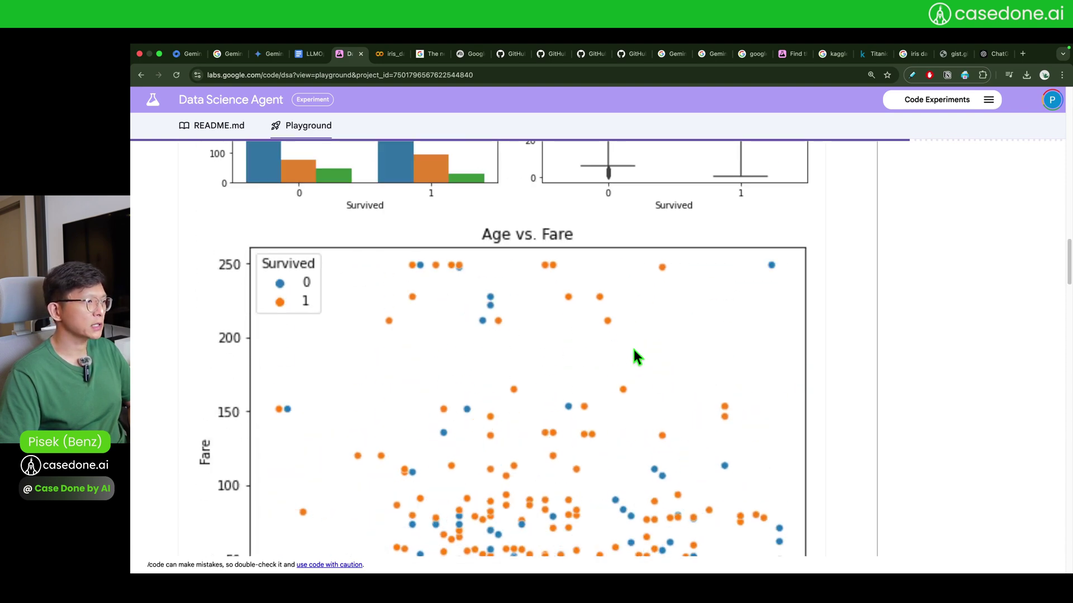
scroll(494, 360, down, 4)
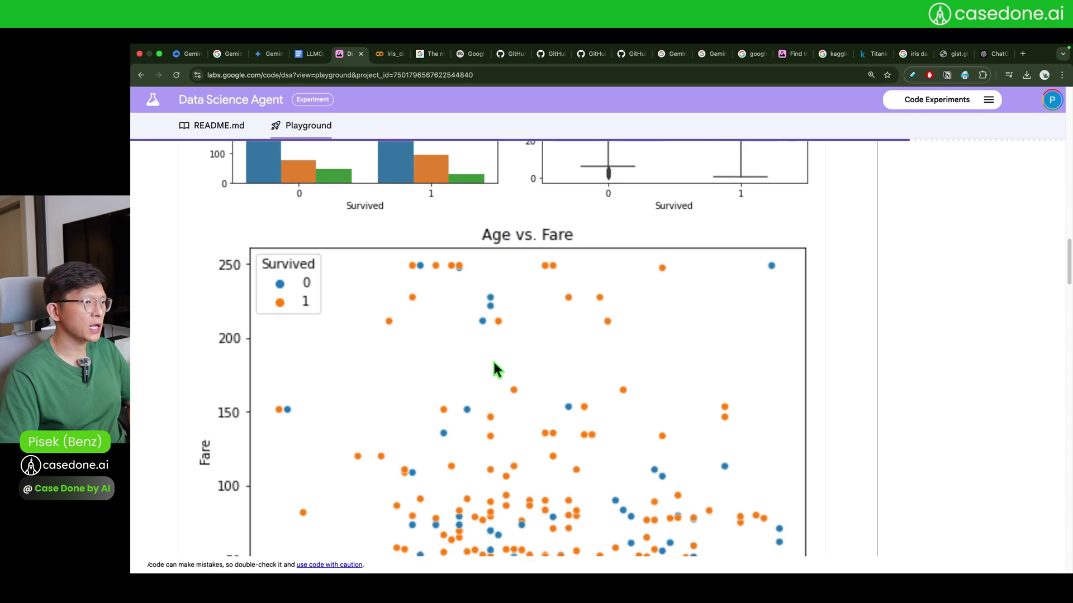
Examine the pair plot of Pclass, Age and Fare coloured by survival, through to its last row.
scroll(494, 360, down, 7)
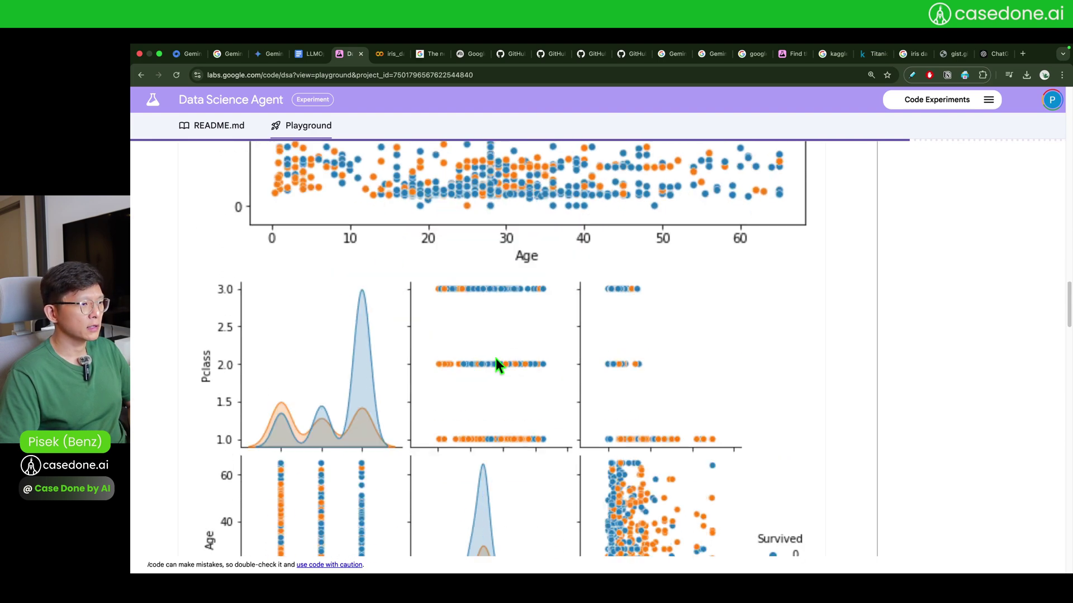
scroll(498, 354, down, 3)
scroll(498, 353, up, 2)
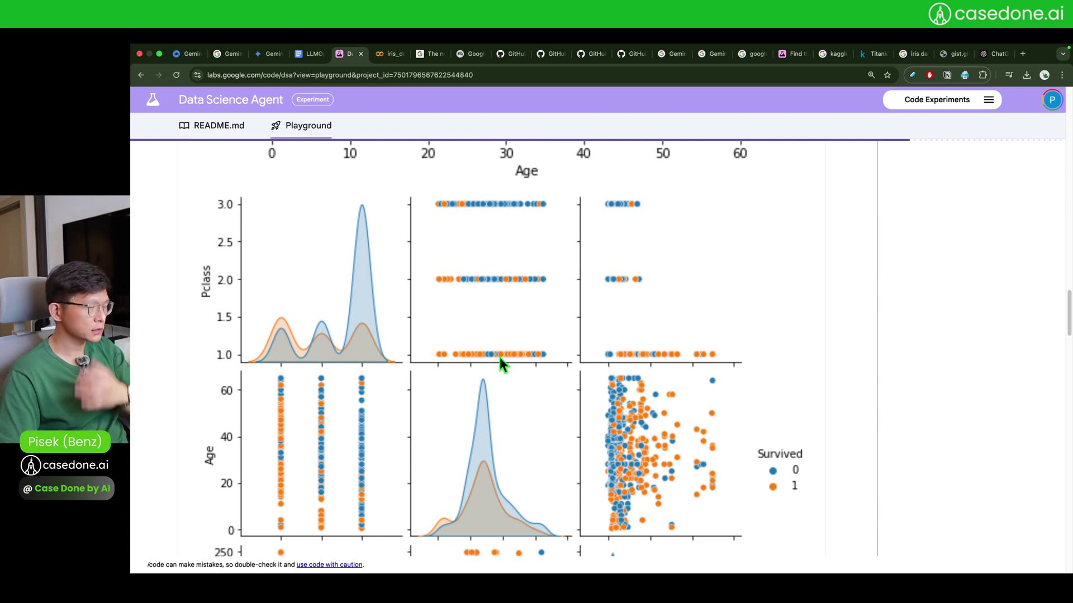
scroll(367, 317, down, 7)
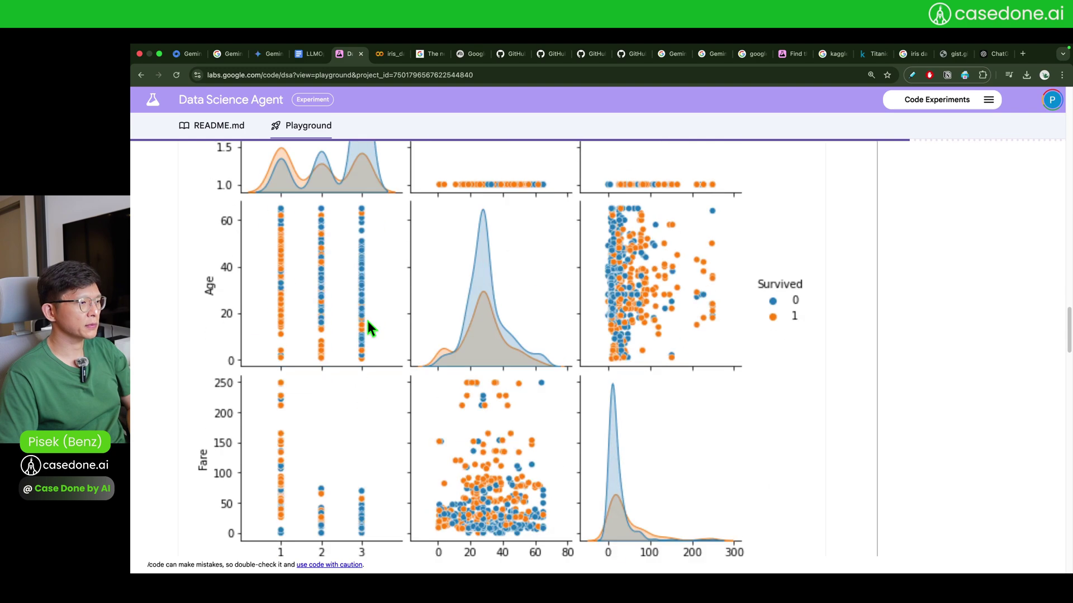
scroll(368, 380, up, 3)
scroll(373, 448, up, 3)
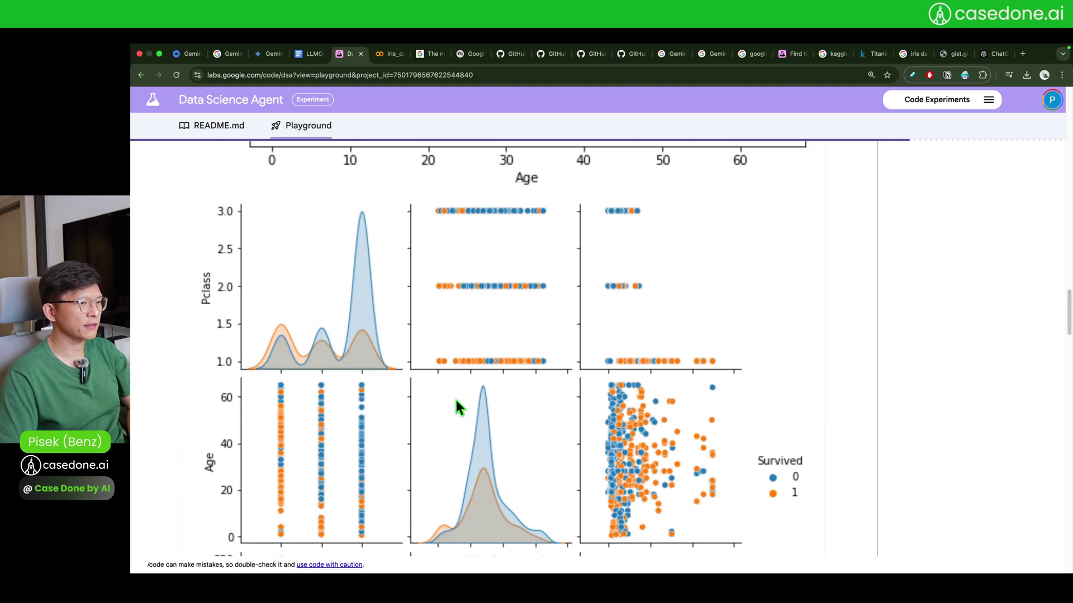
scroll(536, 354, down, 10)
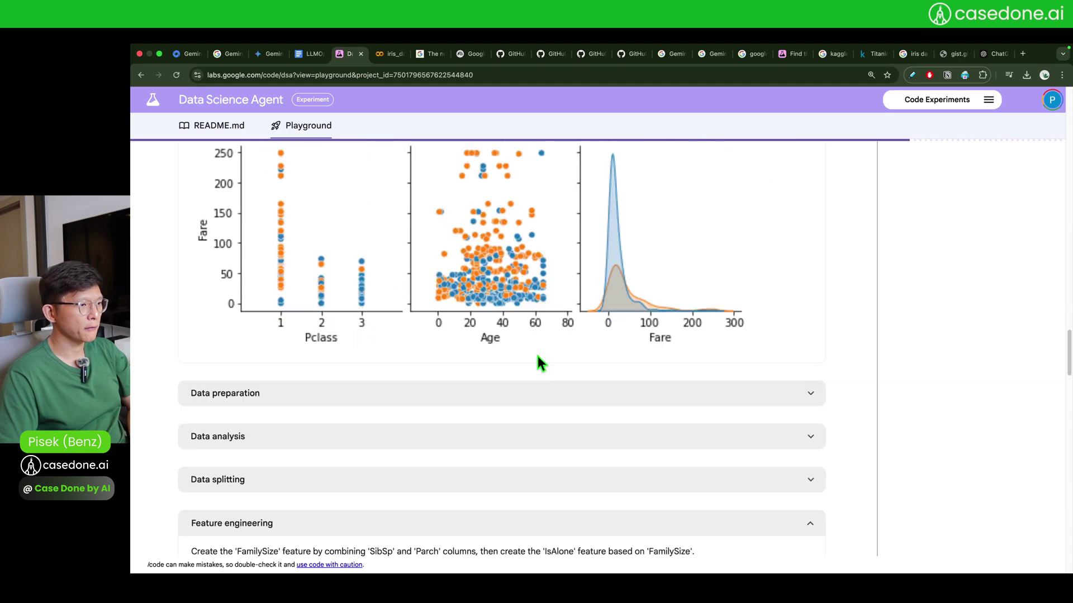
Expand the Data preparation section and review the one-hot encoding and scaling code with its printed output.
click(814, 272)
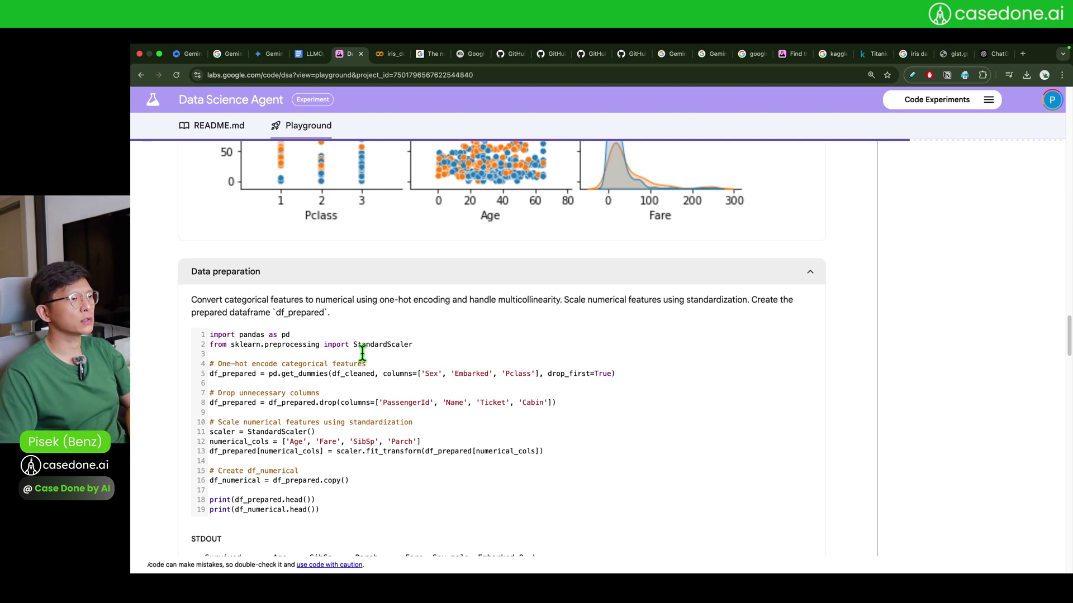
scroll(316, 373, down, 3)
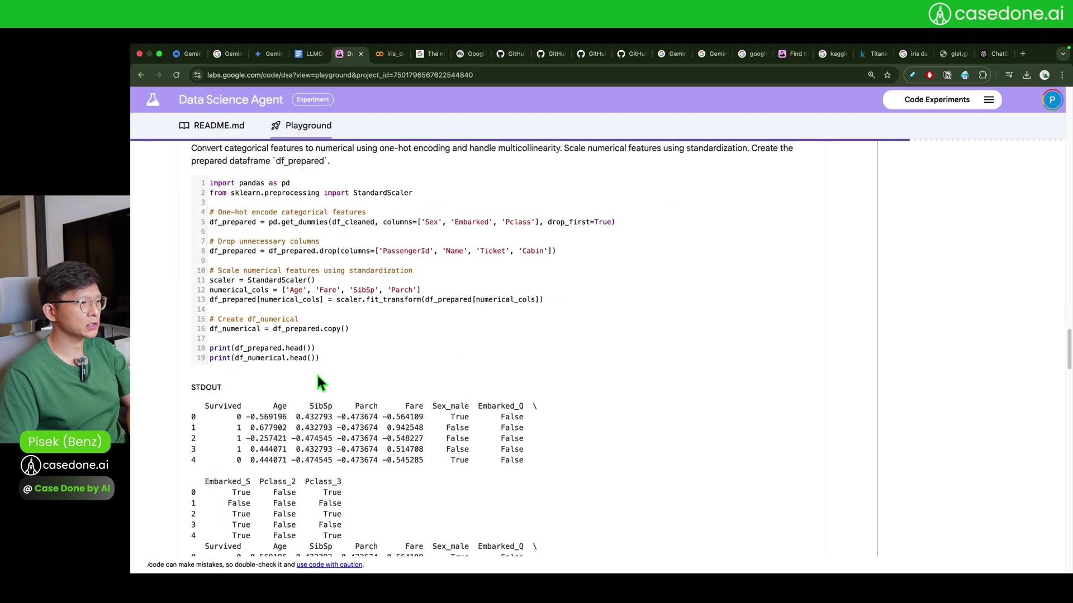
scroll(282, 346, down, 5)
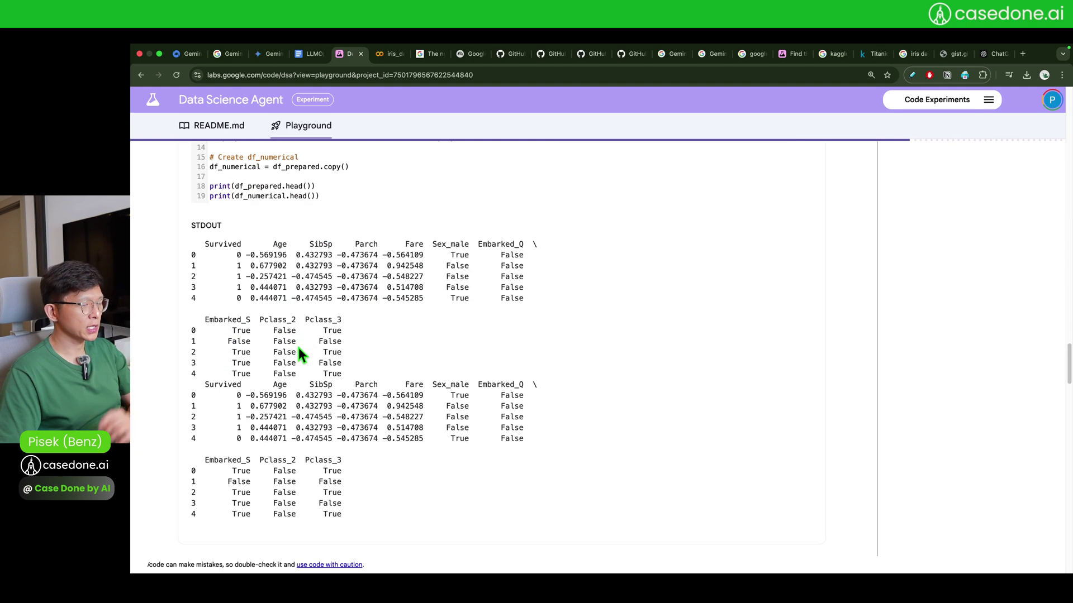
Expand the Data analysis section and examine the correlation heatmap's Survived row at 100% page zoom.
click(474, 284)
scroll(474, 279, down, 4)
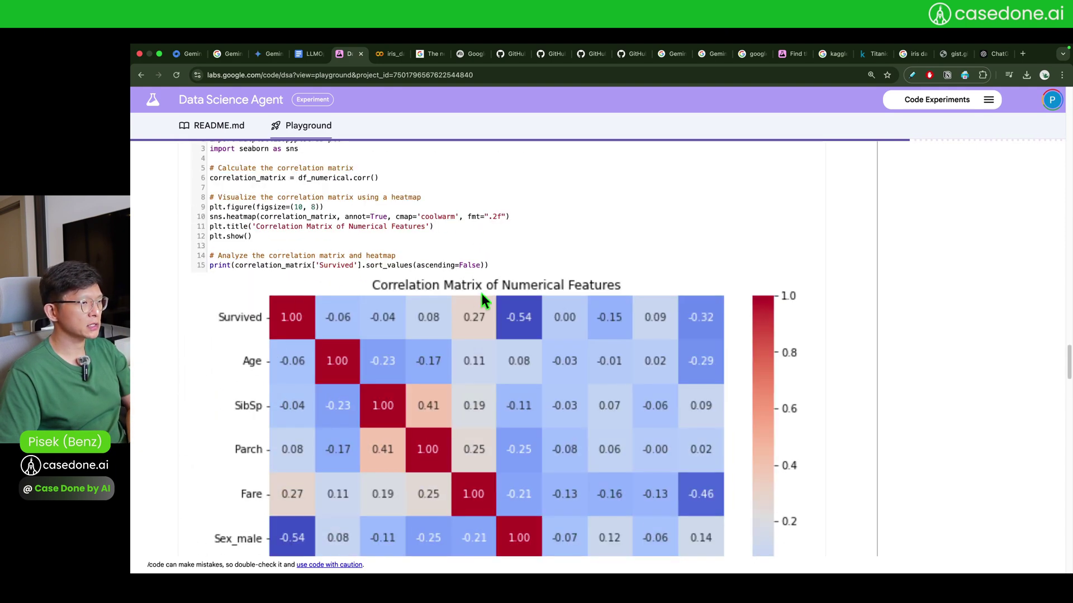
key(super+minus)
scroll(514, 289, down, 5)
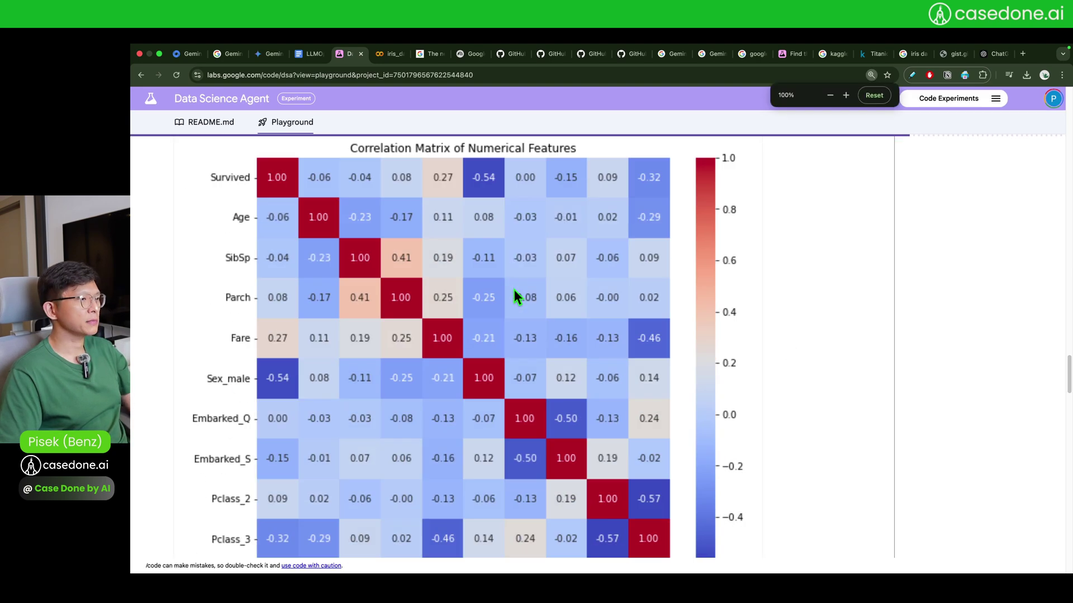
scroll(514, 289, up, 3)
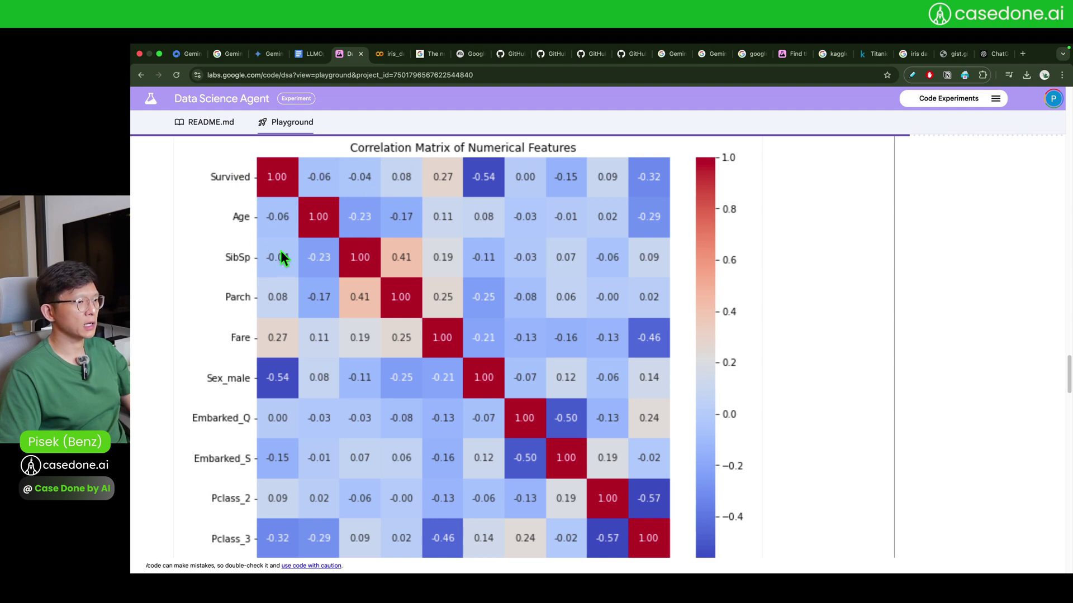
scroll(280, 251, down, 1)
scroll(285, 249, up, 1)
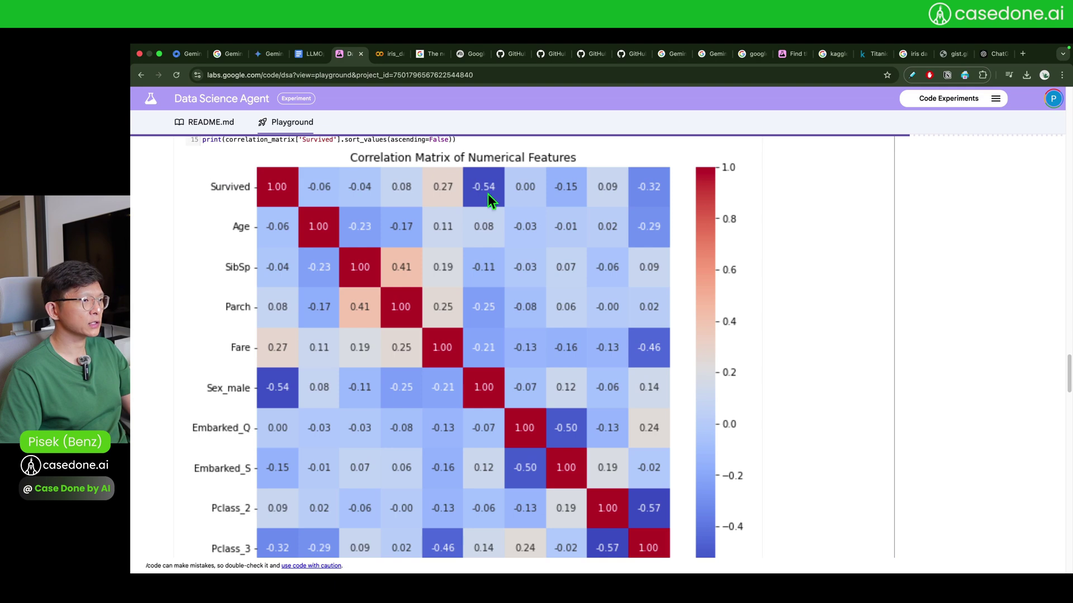
Check the heatmap's Sex_male, Fare and Pclass_3 correlations against the axis labels, and view the sorted Survived correlations in the printed output.
scroll(489, 185, down, 3)
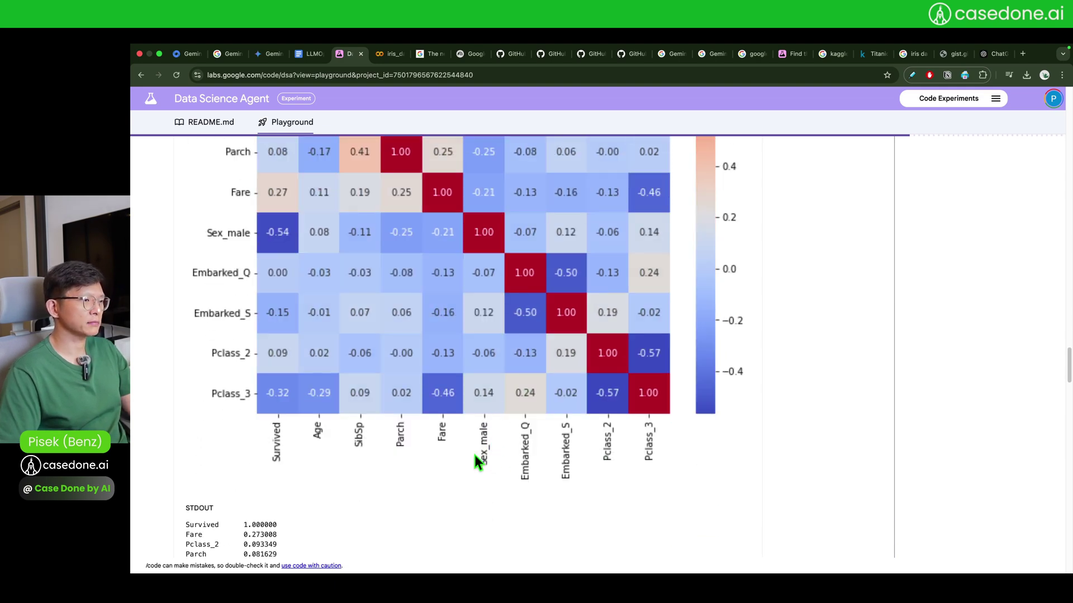
scroll(479, 442, up, 3)
scroll(484, 427, up, 2)
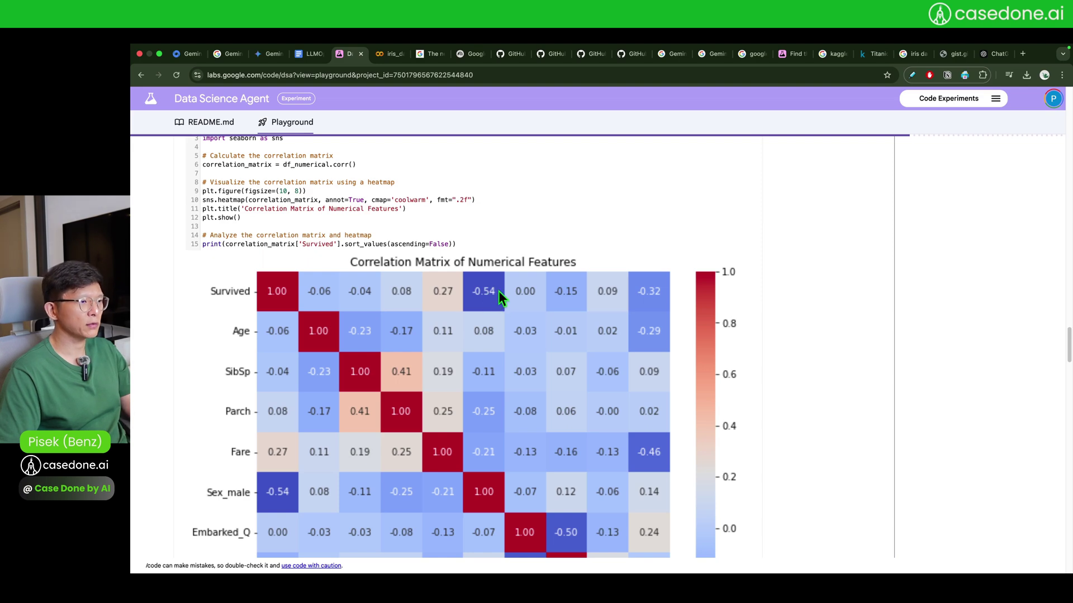
scroll(498, 289, down, 5)
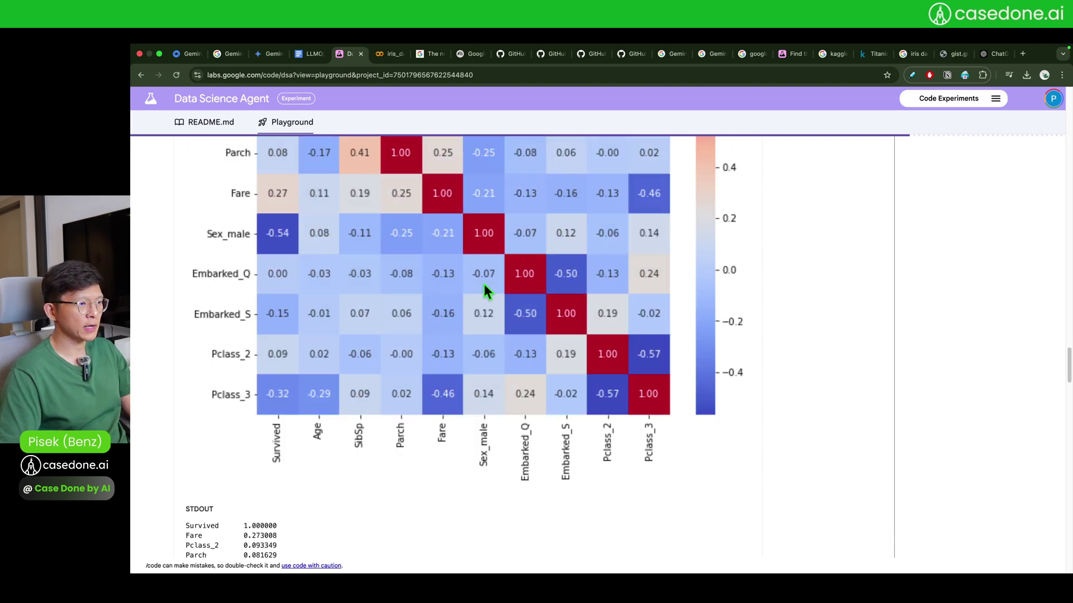
scroll(484, 284, down, 1)
scroll(484, 284, up, 2)
scroll(484, 283, up, 1)
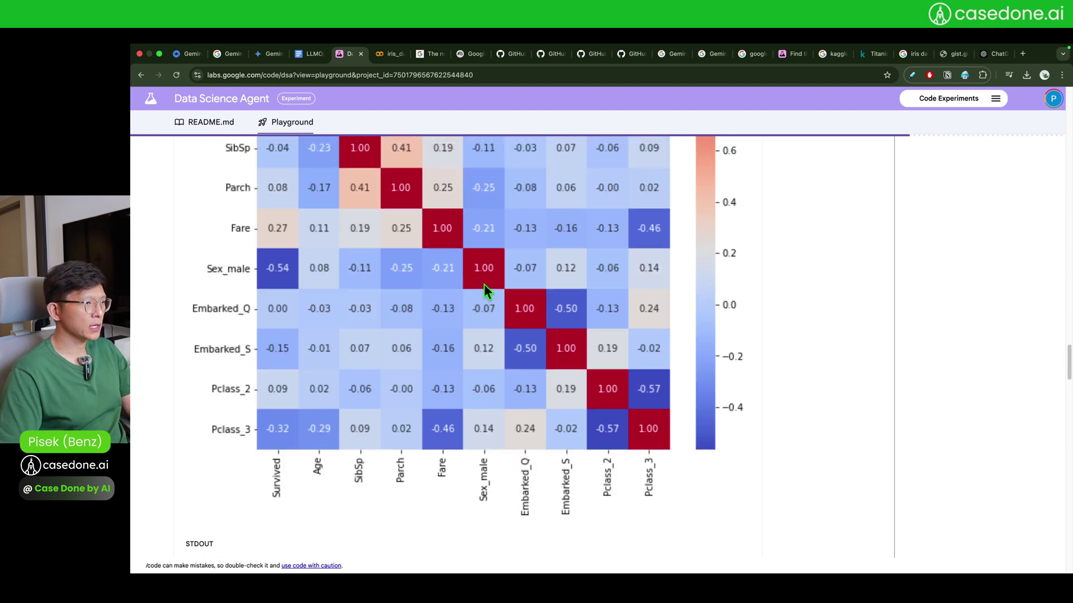
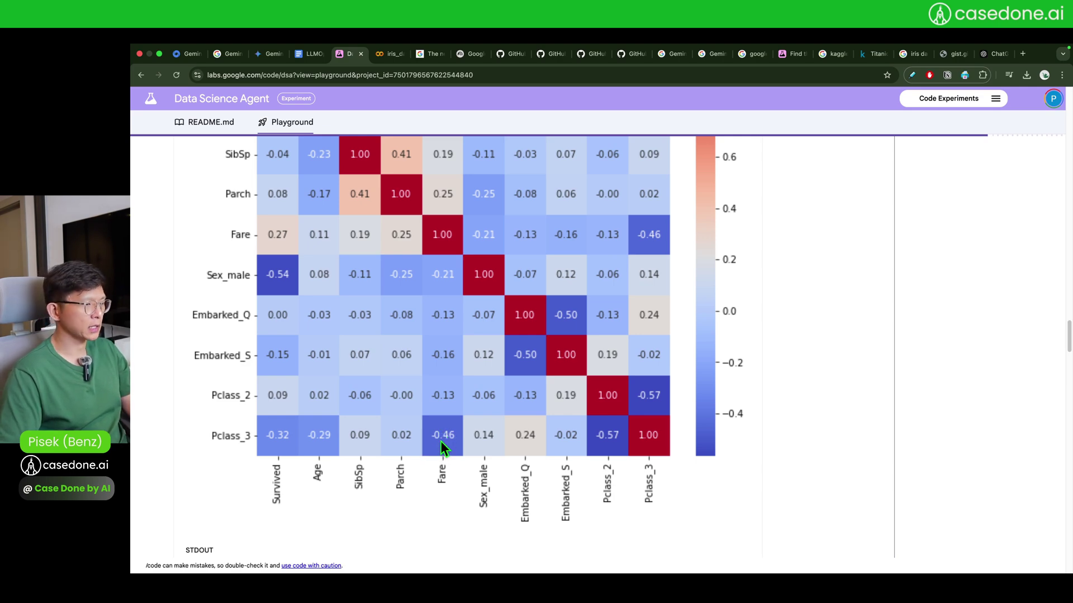
scroll(441, 441, down, 10)
scroll(449, 430, up, 3)
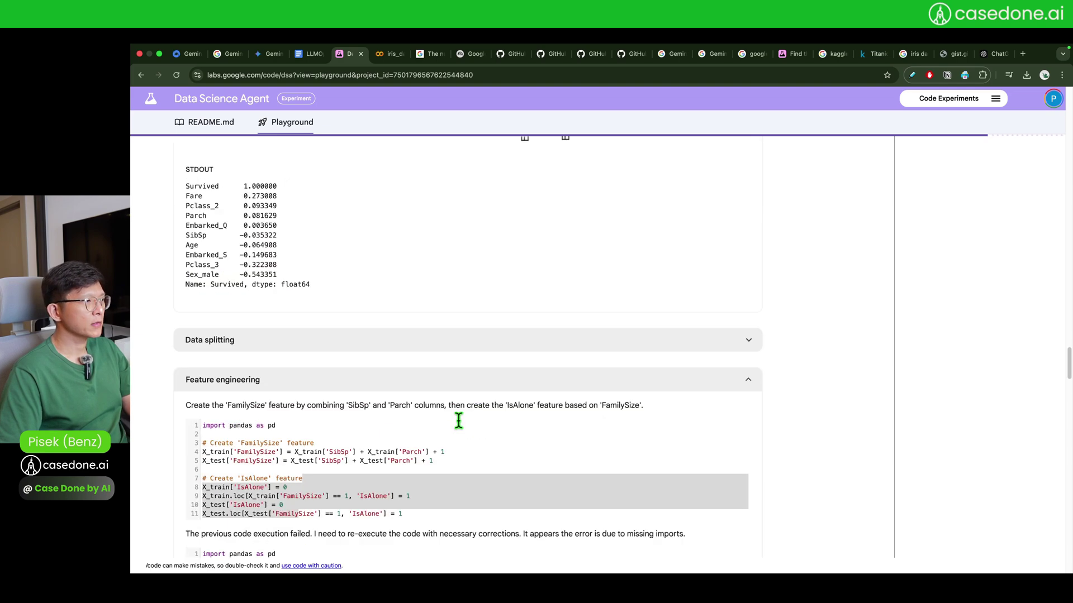
Expand the Data splitting section and review the train_test_split code and the printed shapes of the training and testing sets.
click(747, 341)
scroll(569, 363, down, 2)
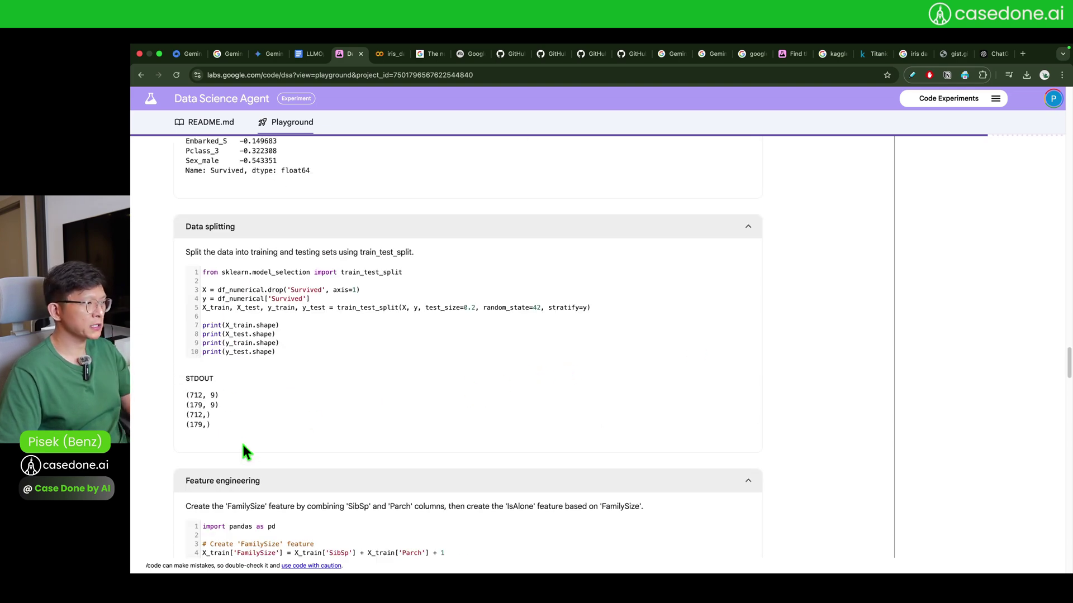
scroll(300, 455, down, 4)
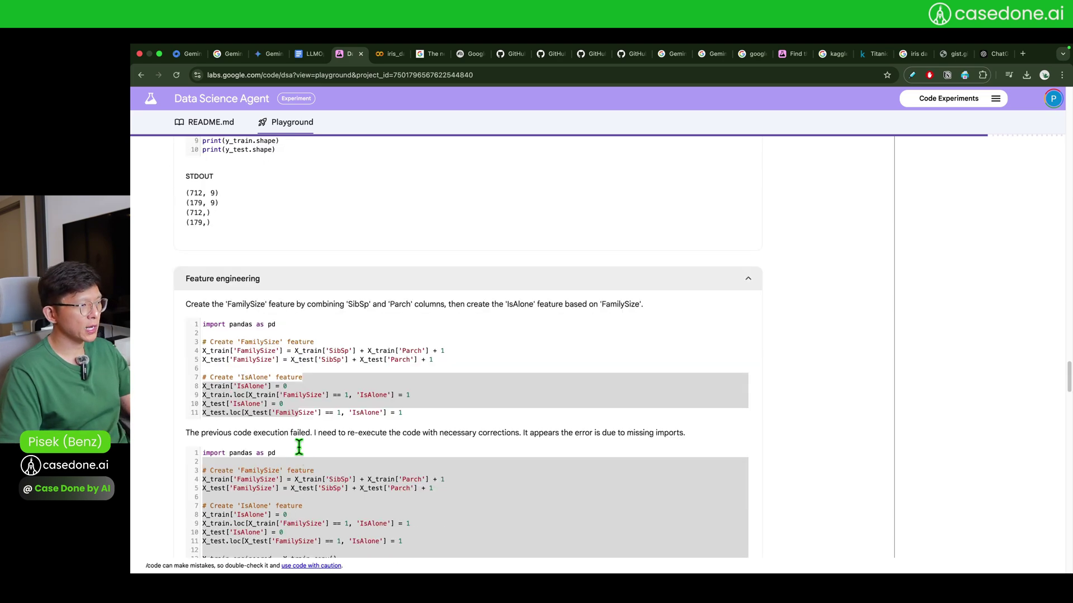
scroll(299, 447, up, 2)
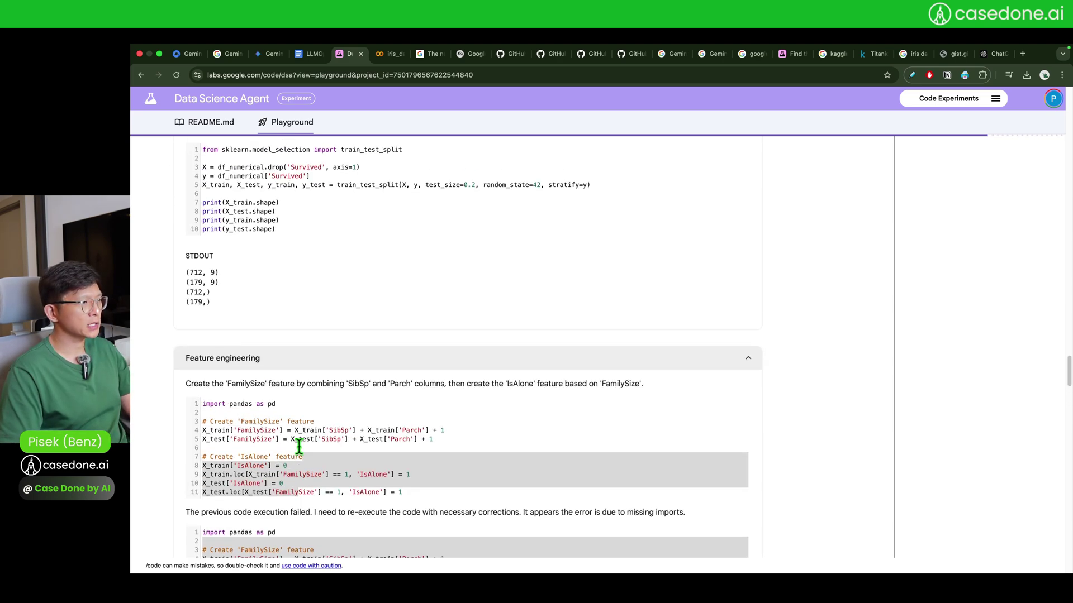
Enlarge the page and highlight the FamilySize and IsAlone code in the first Feature engineering block.
key(super+equal)
key(super+equal)
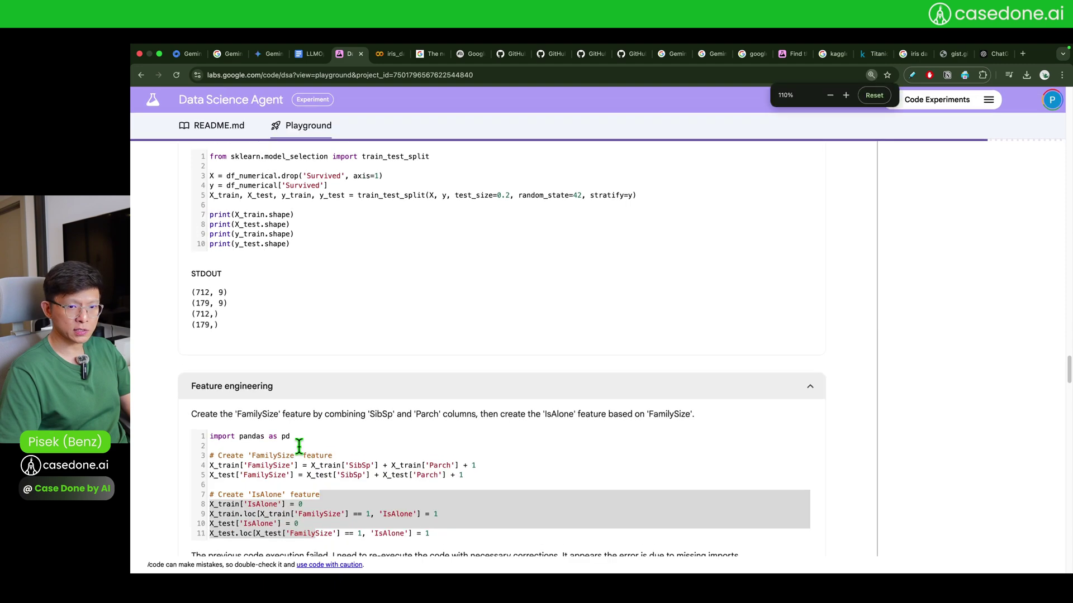
scroll(297, 454, down, 6)
scroll(366, 376, up, 5)
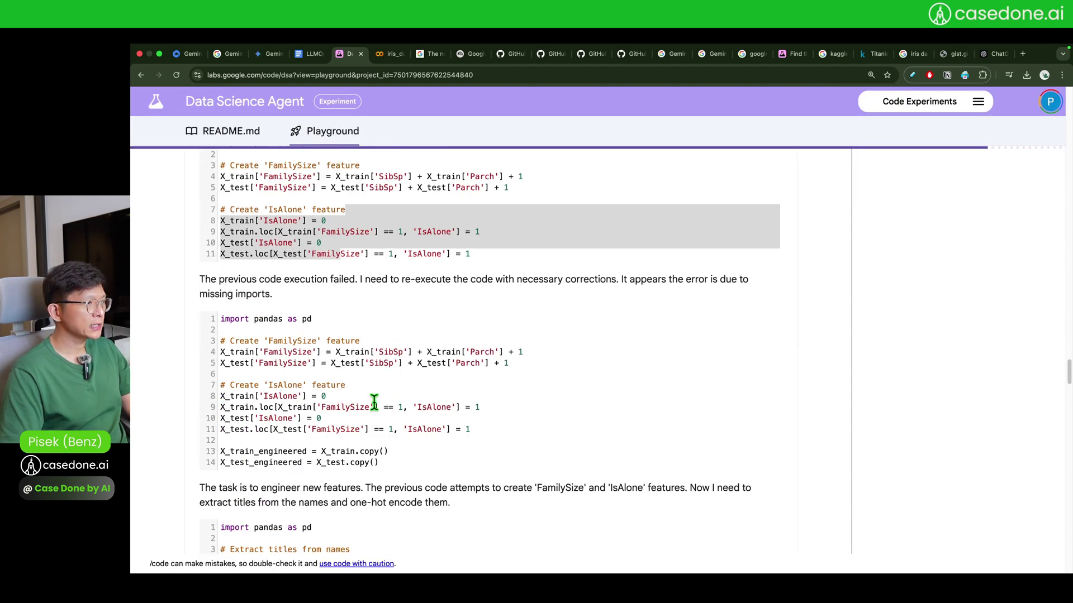
click(436, 402)
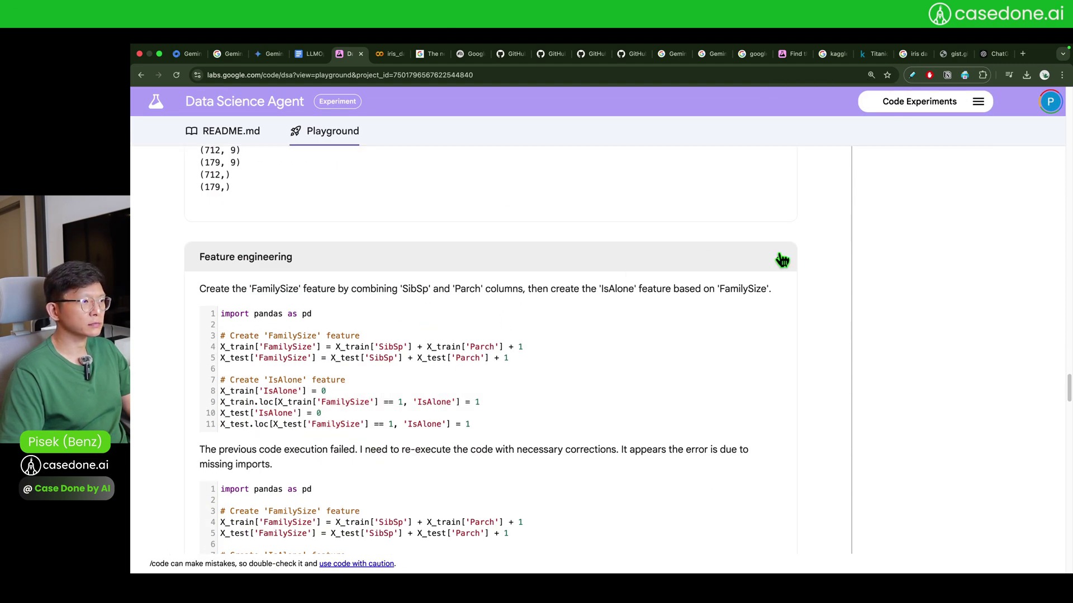
scroll(280, 354, down, 1)
scroll(280, 355, down, 1)
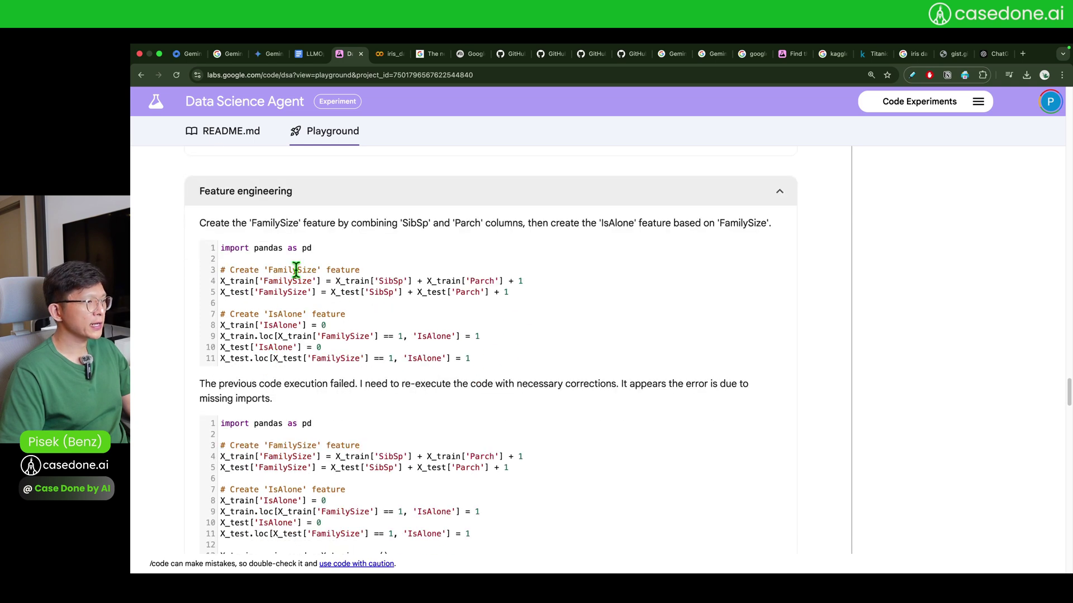
drag(297, 274, 300, 358)
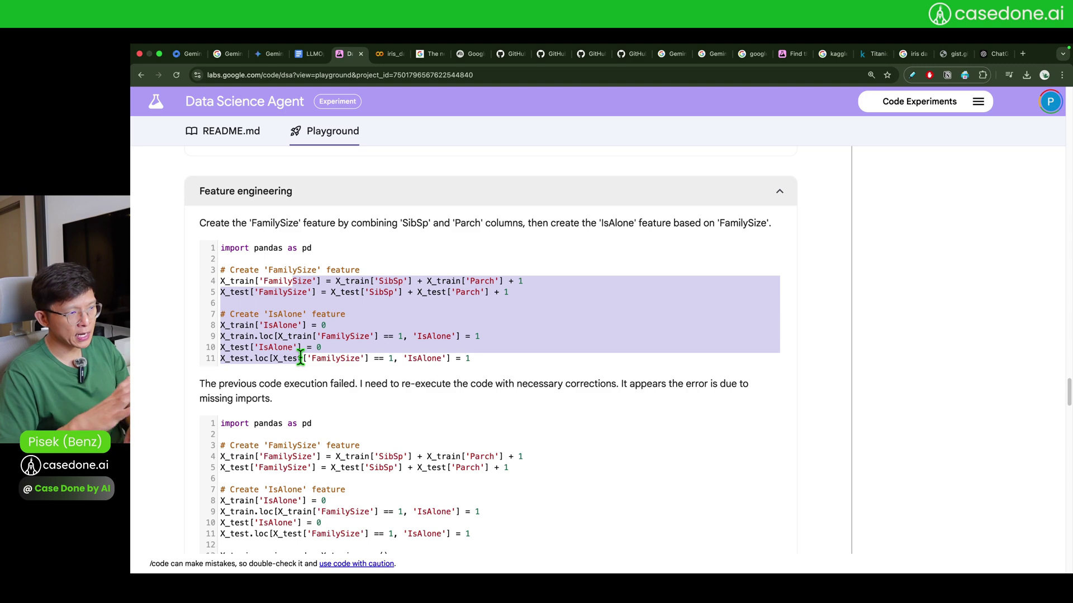
Review the retried Feature engineering code and highlight the block that extracts titles from names and maps them.
scroll(435, 391, down, 3)
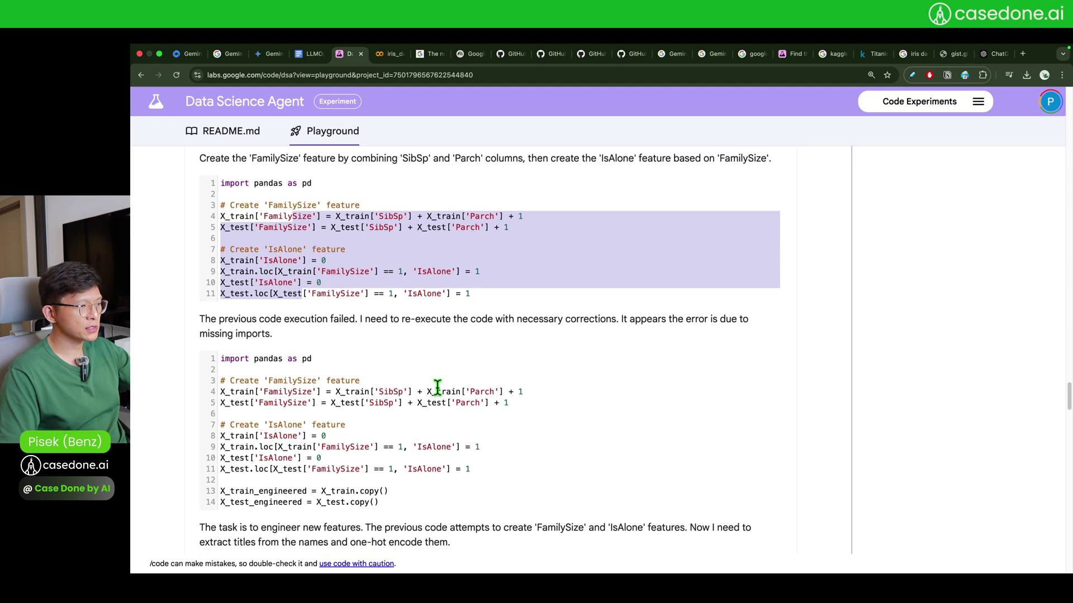
scroll(436, 380, down, 1)
scroll(437, 380, down, 1)
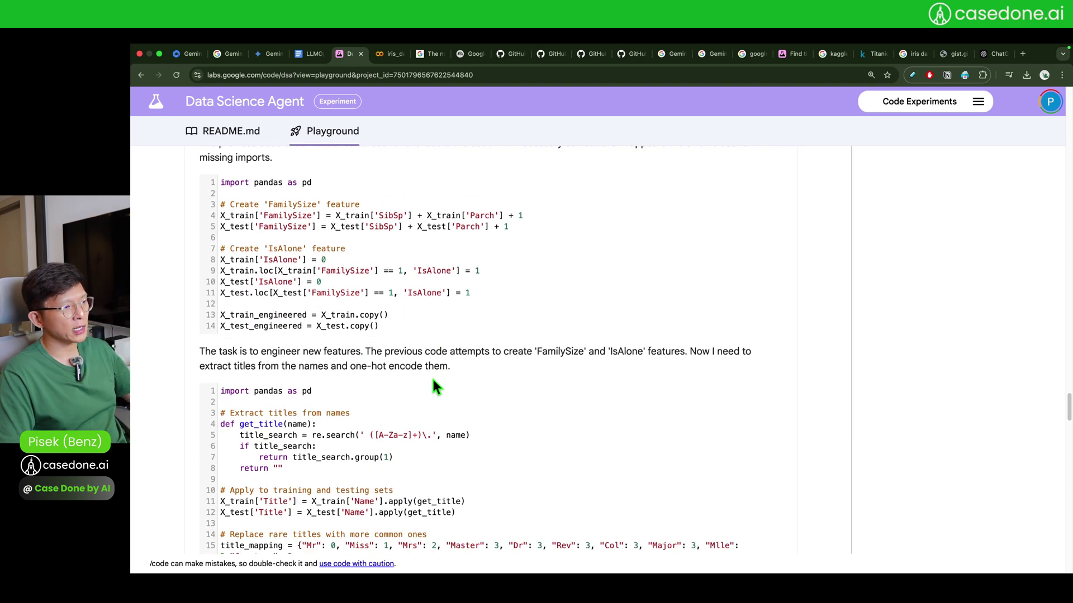
scroll(431, 379, down, 3)
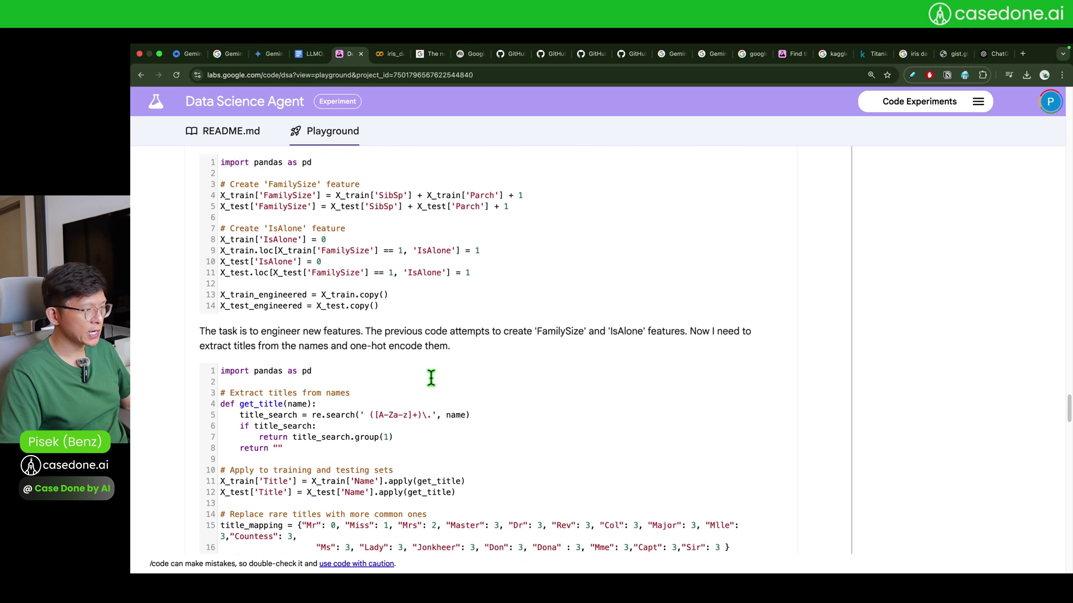
scroll(431, 379, down, 2)
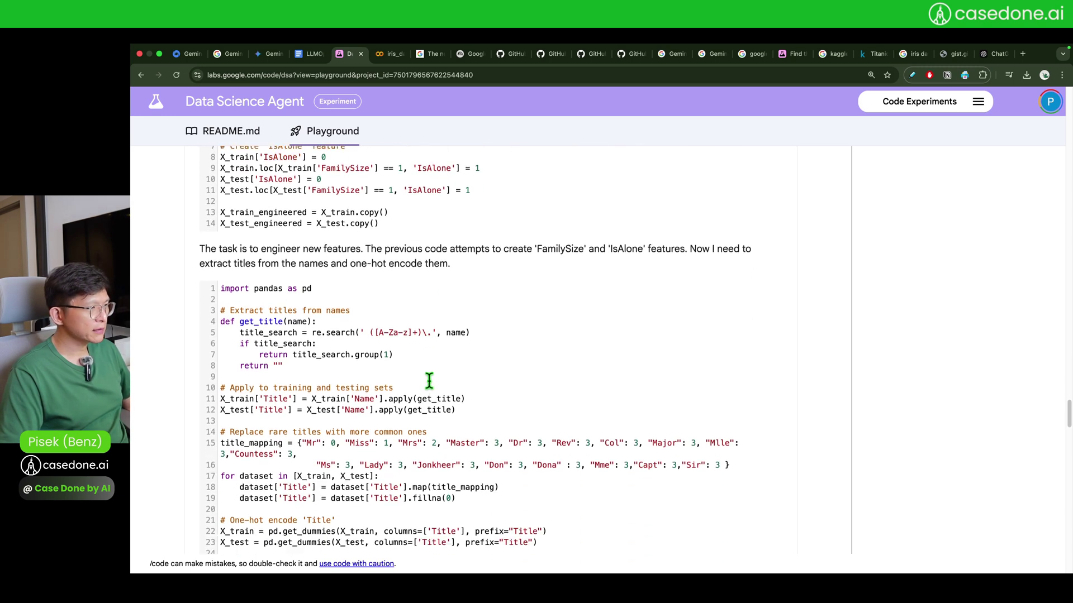
drag(267, 304, 402, 469)
scroll(411, 438, down, 6)
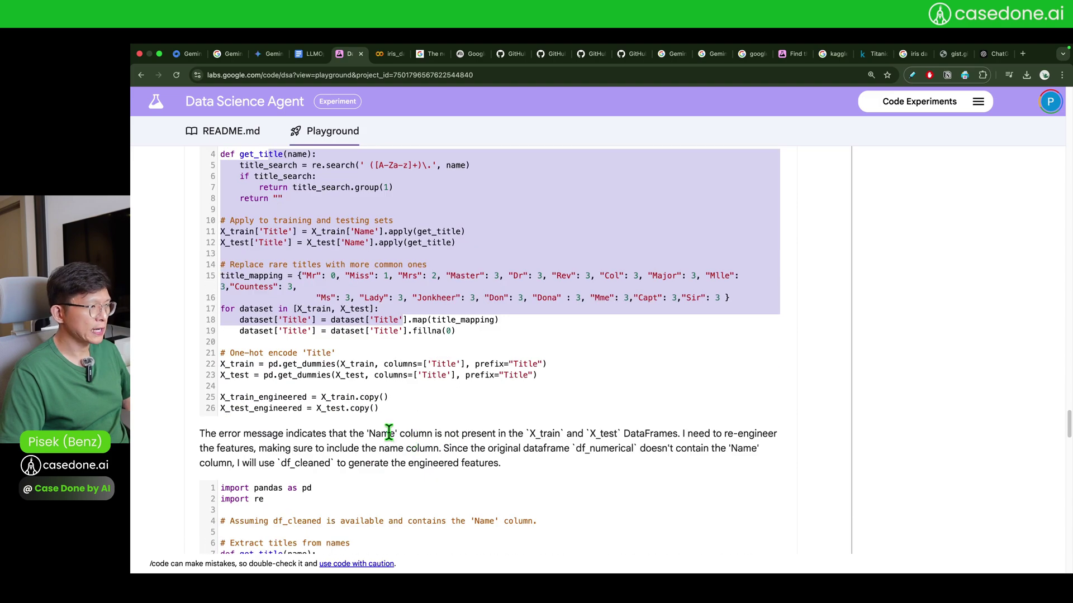
scroll(390, 432, down, 7)
scroll(390, 432, down, 15)
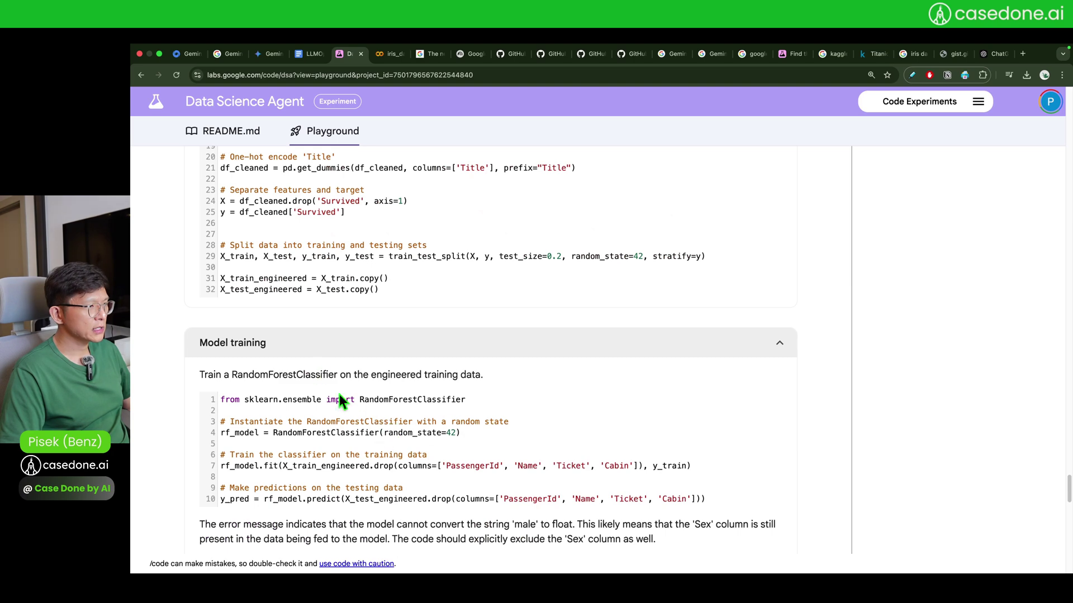
Compare the successive RandomForestClassifier attempts in the Model training section, highlighting the code that drops problematic columns such as Sex and Embarked.
scroll(417, 484, down, 7)
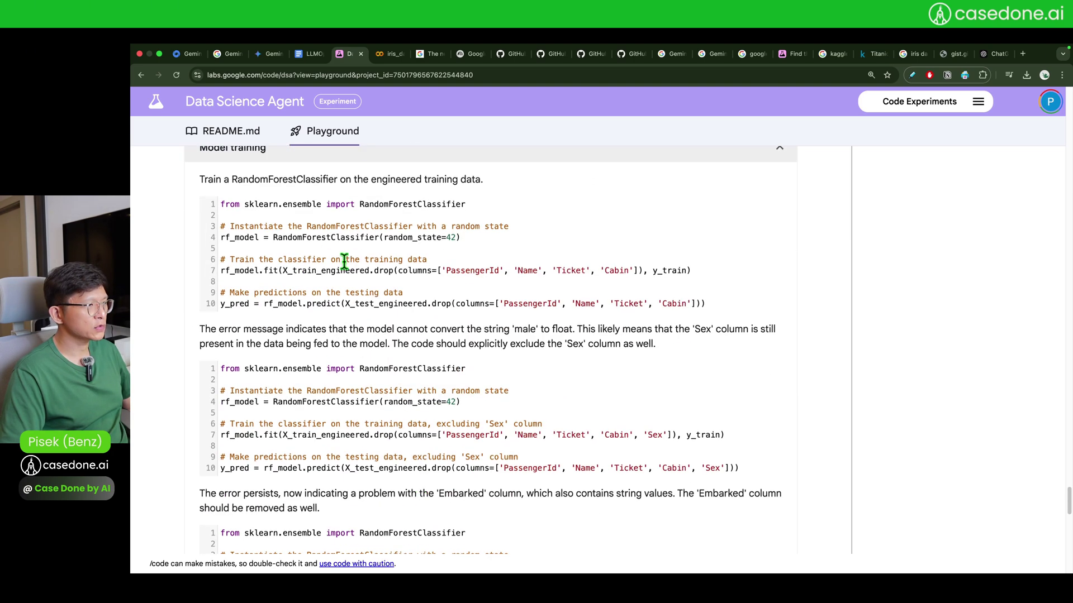
drag(357, 204, 407, 371)
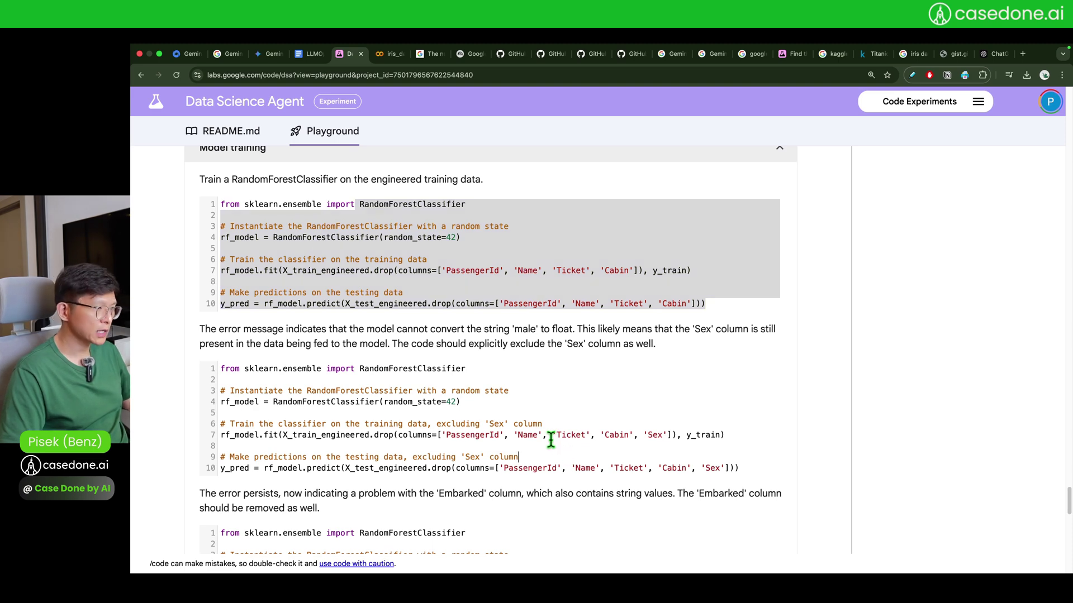
scroll(550, 440, down, 4)
scroll(552, 447, up, 1)
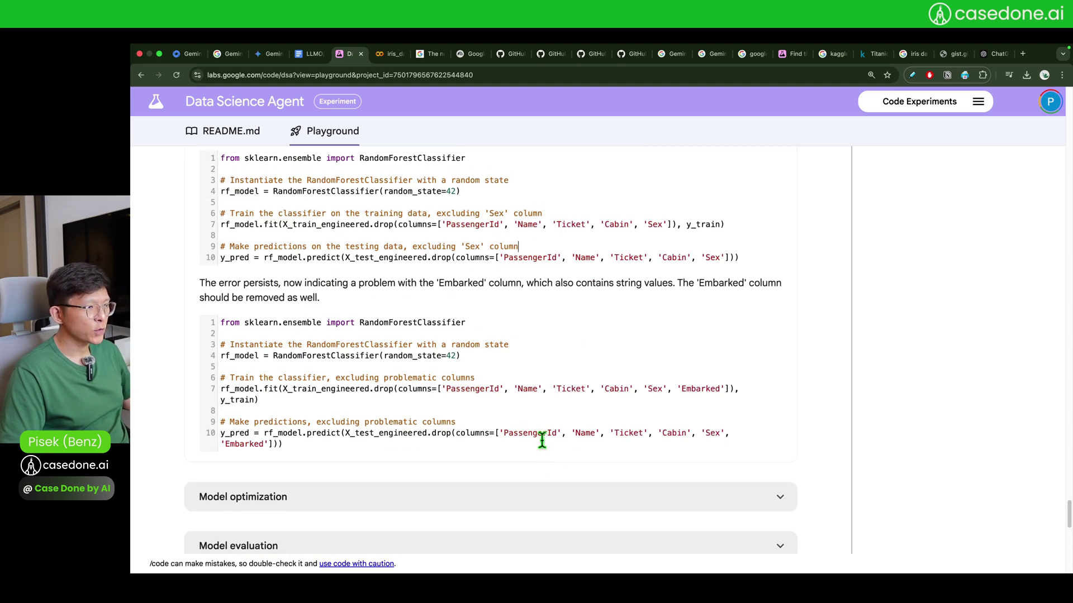
drag(292, 417, 534, 417)
drag(564, 465, 591, 328)
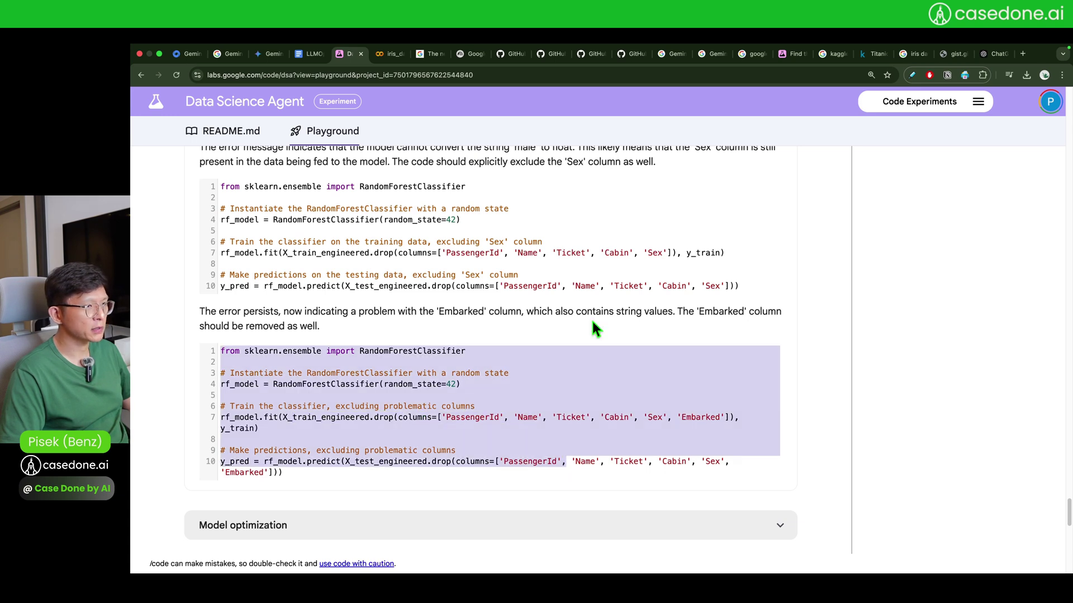
click(591, 383)
scroll(590, 384, up, 1)
drag(374, 225, 428, 471)
scroll(429, 458, down, 4)
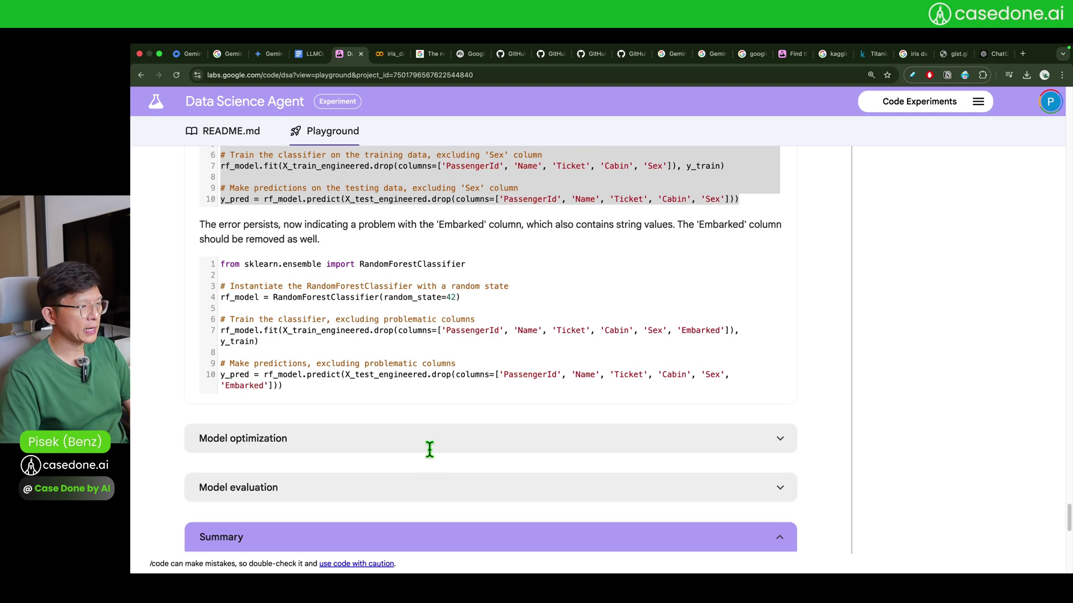
Expand the Model optimization section and highlight the param_grid definition used for hyperparameter tuning.
click(406, 442)
scroll(403, 440, down, 5)
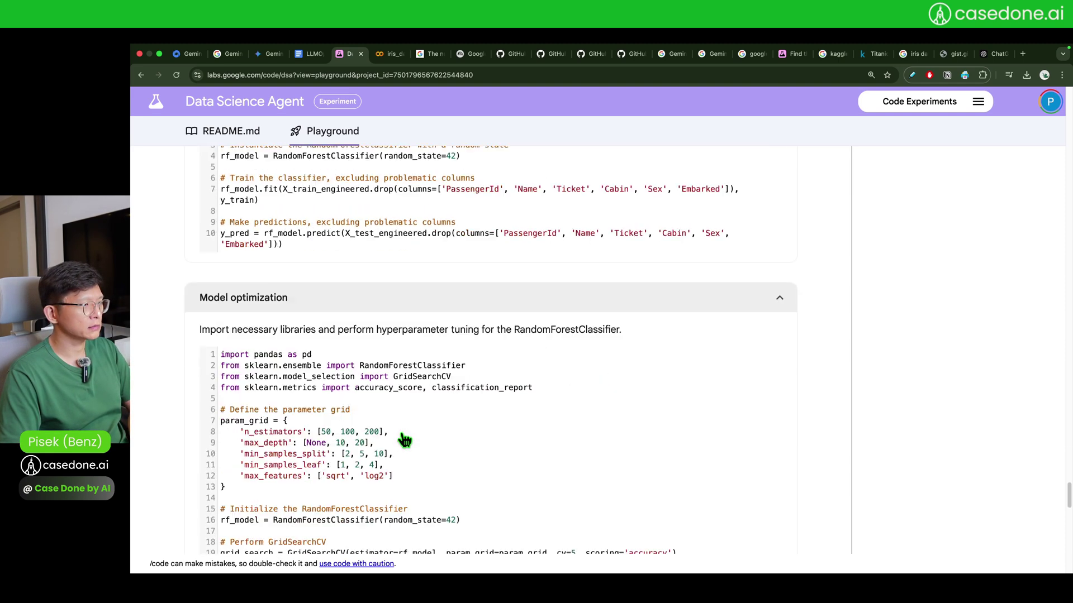
scroll(402, 434, down, 2)
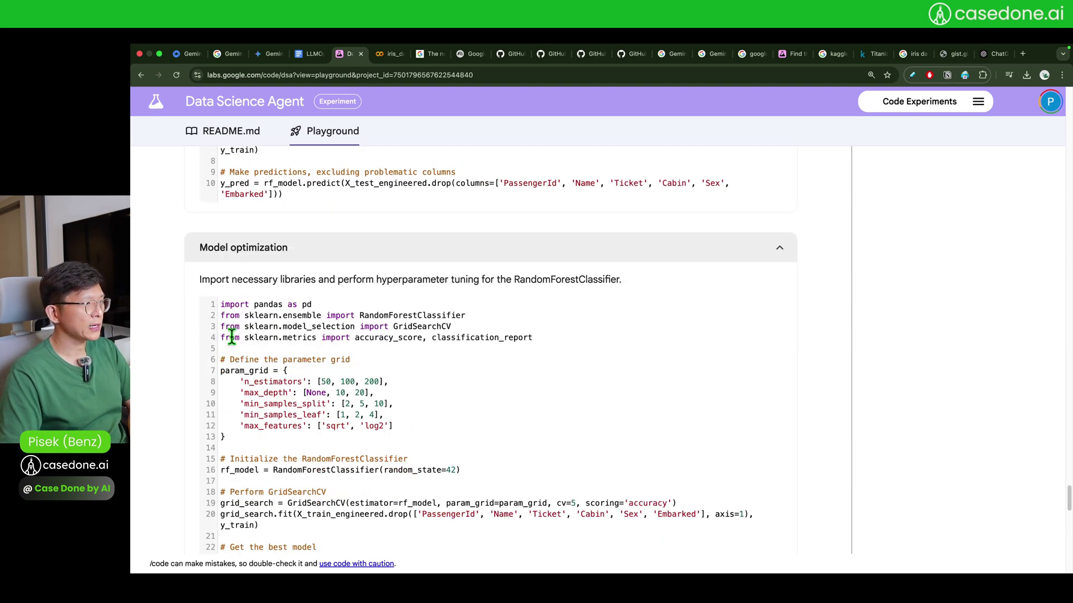
scroll(257, 313, down, 2)
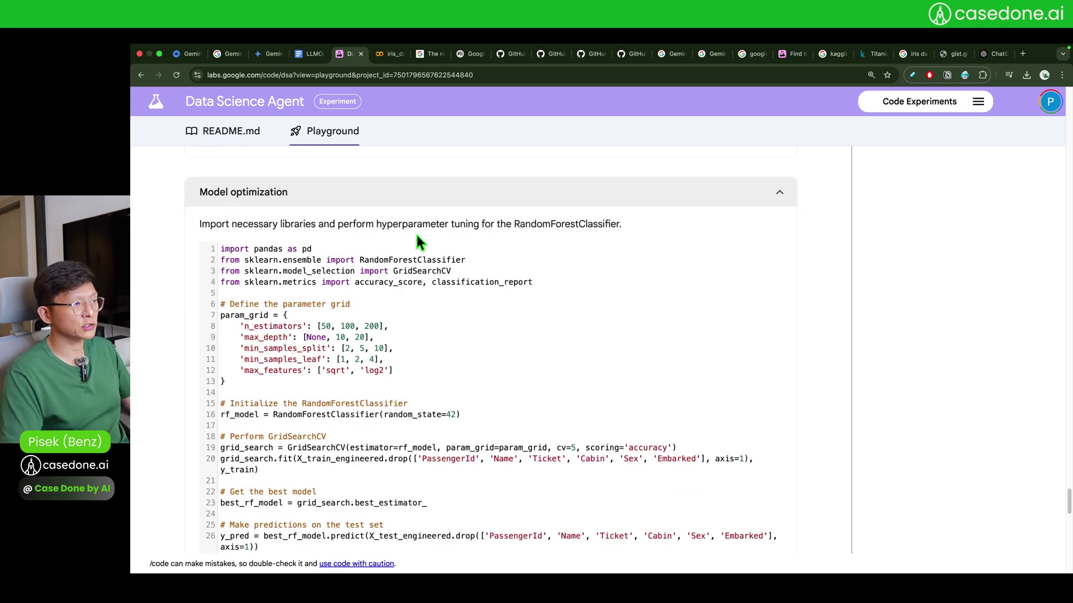
drag(222, 316, 325, 379)
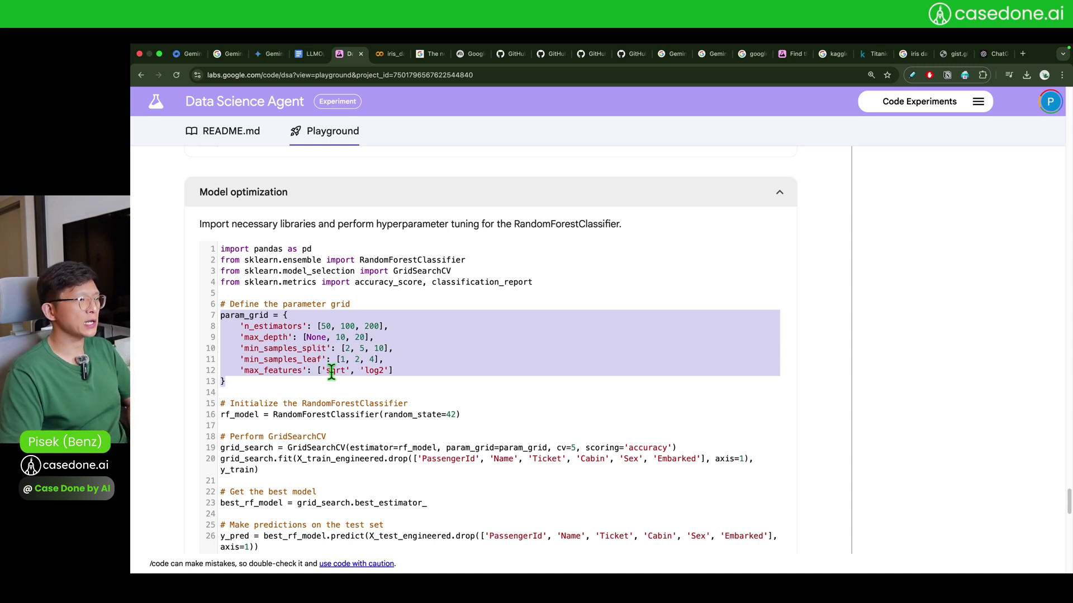
click(331, 373)
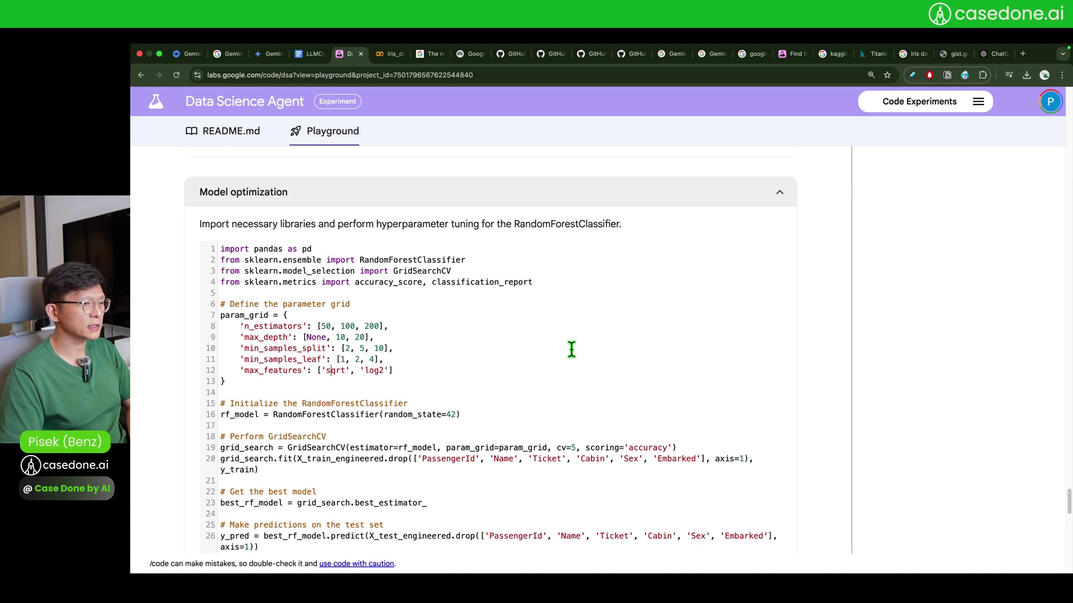
Examine the optimization output's accuracy and classification report alongside the parameter grid, highlighting the grid entries and the max_depth values.
scroll(571, 349, down, 10)
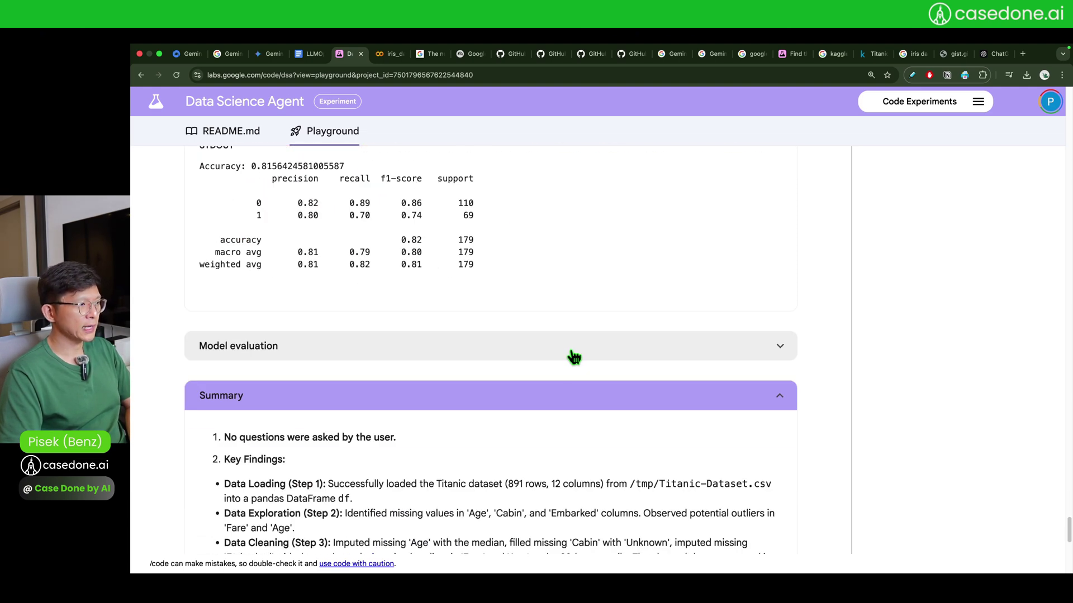
scroll(573, 352, up, 9)
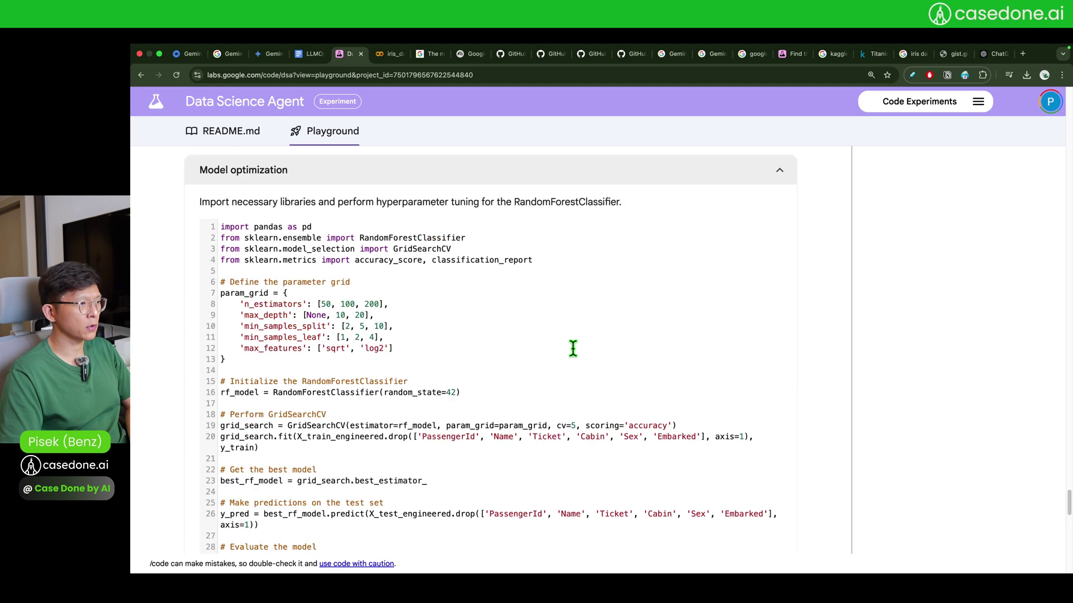
drag(416, 317, 524, 359)
click(391, 311)
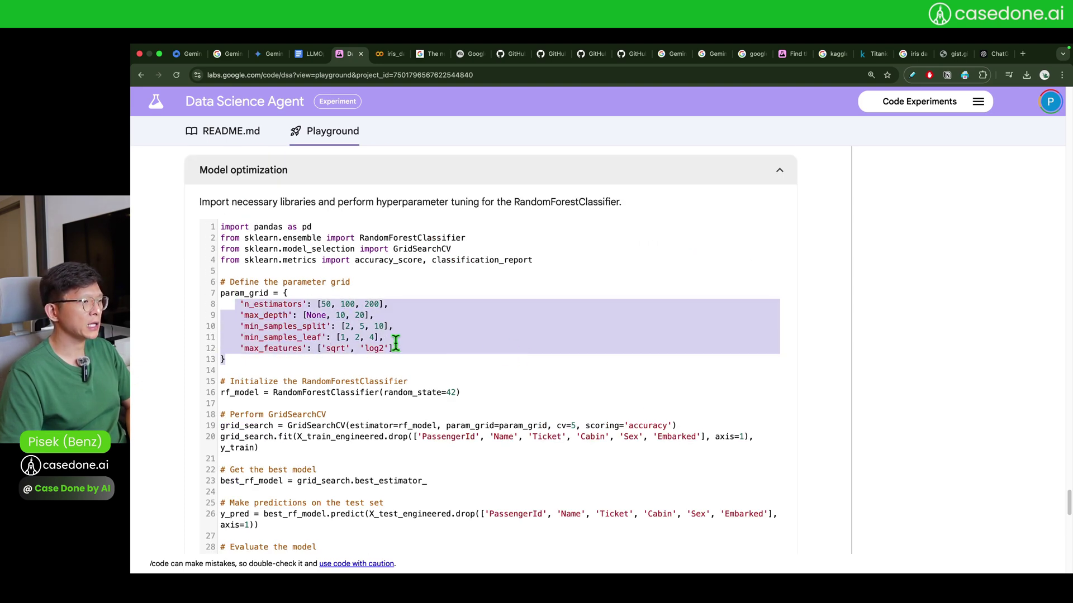
click(408, 350)
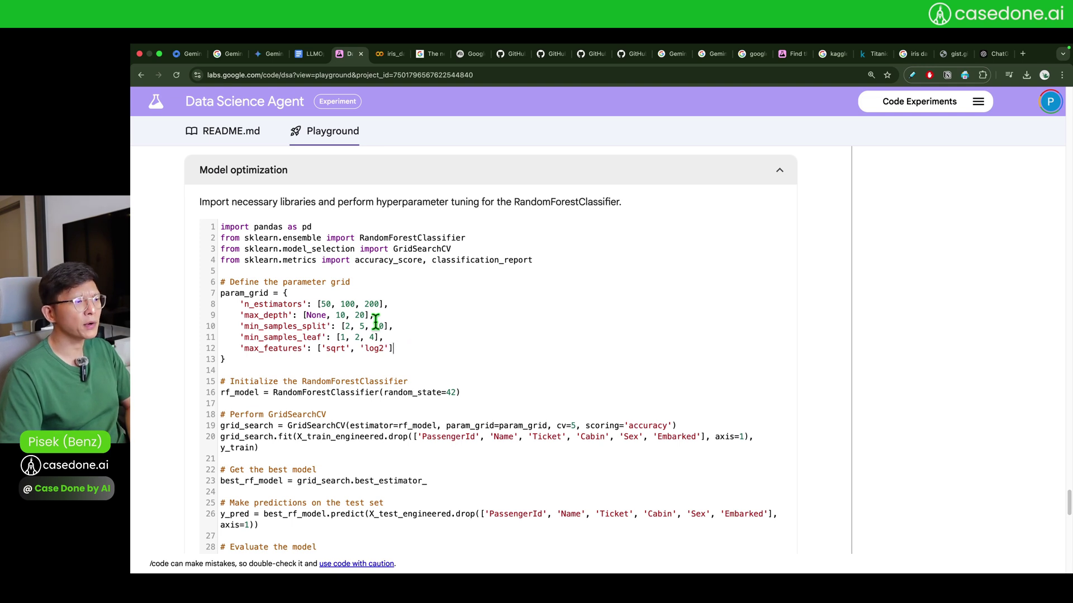
drag(306, 315, 396, 316)
click(426, 305)
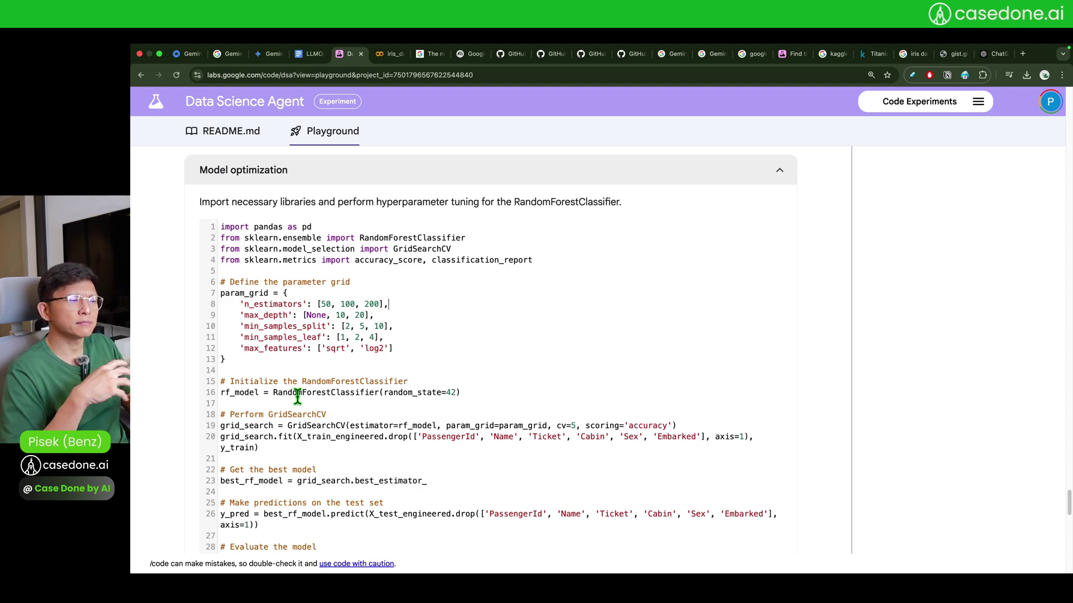
scroll(297, 396, down, 15)
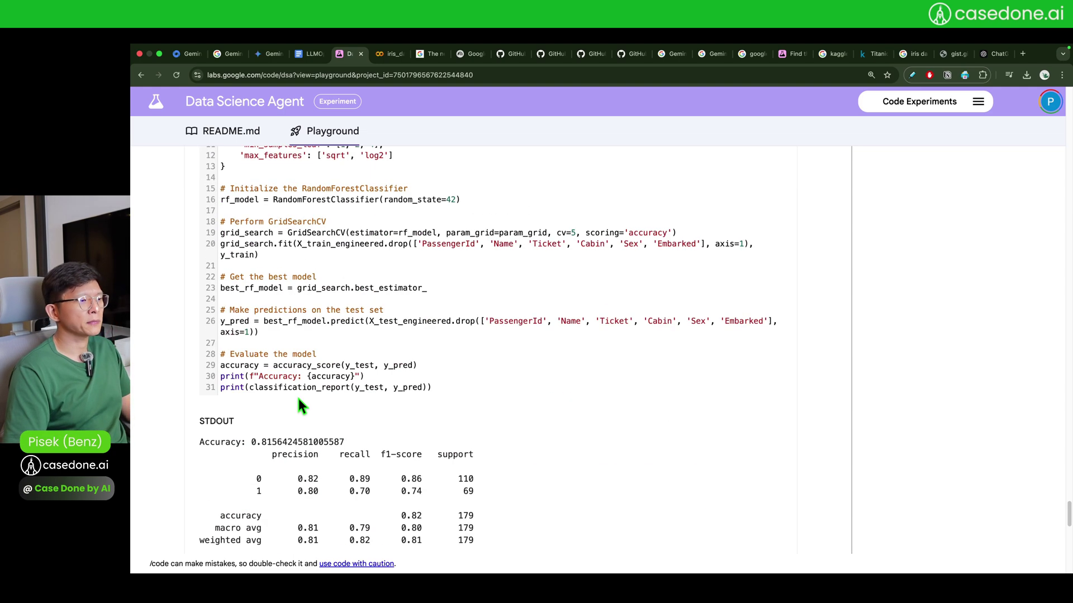
Collapse and reopen the Summary section, and read its Key Findings, highlighting the Model Training (Step 9) text about the RandomForestClassifier.
click(753, 288)
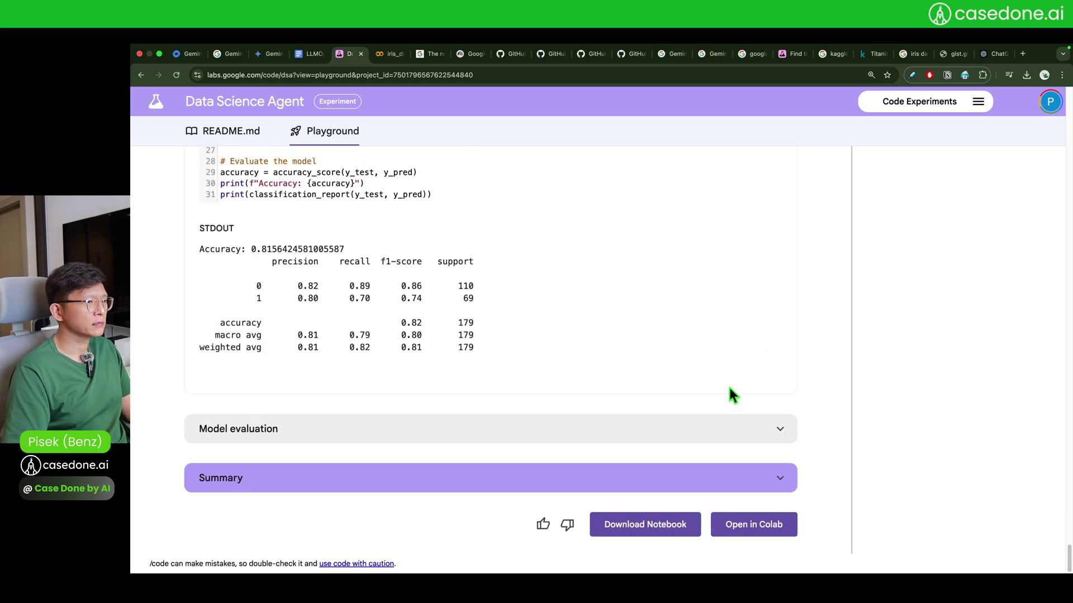
click(711, 479)
scroll(701, 357, down, 5)
scroll(701, 357, down, 4)
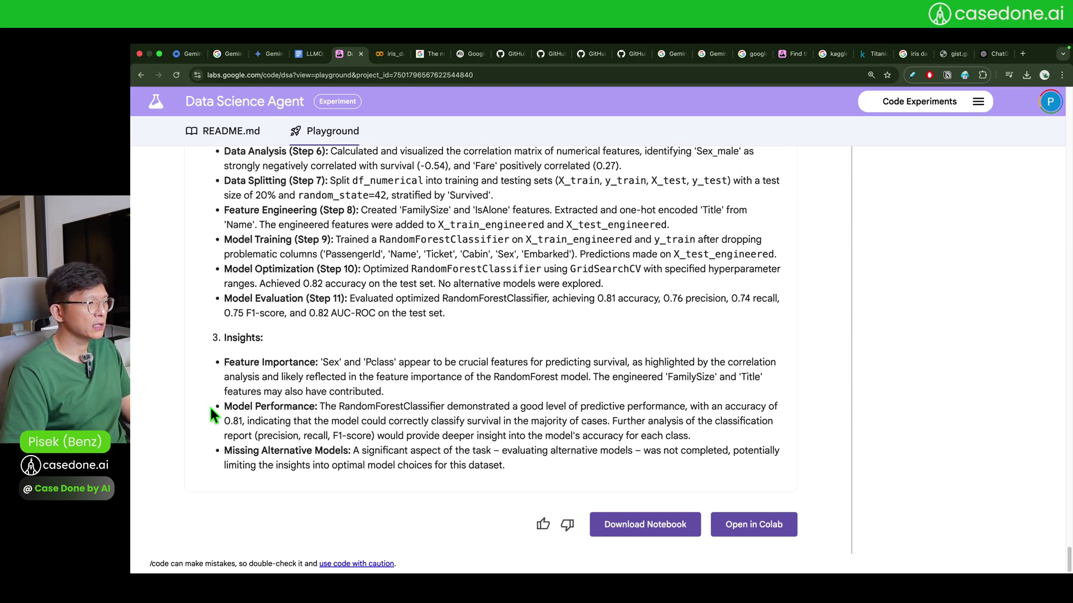
scroll(455, 380, up, 6)
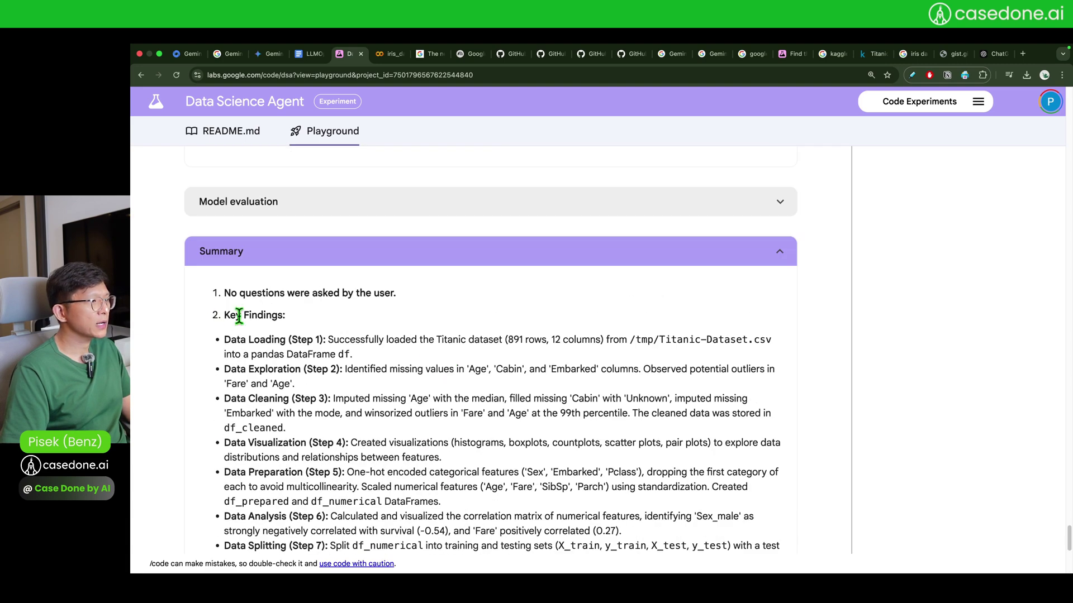
scroll(268, 399, down, 4)
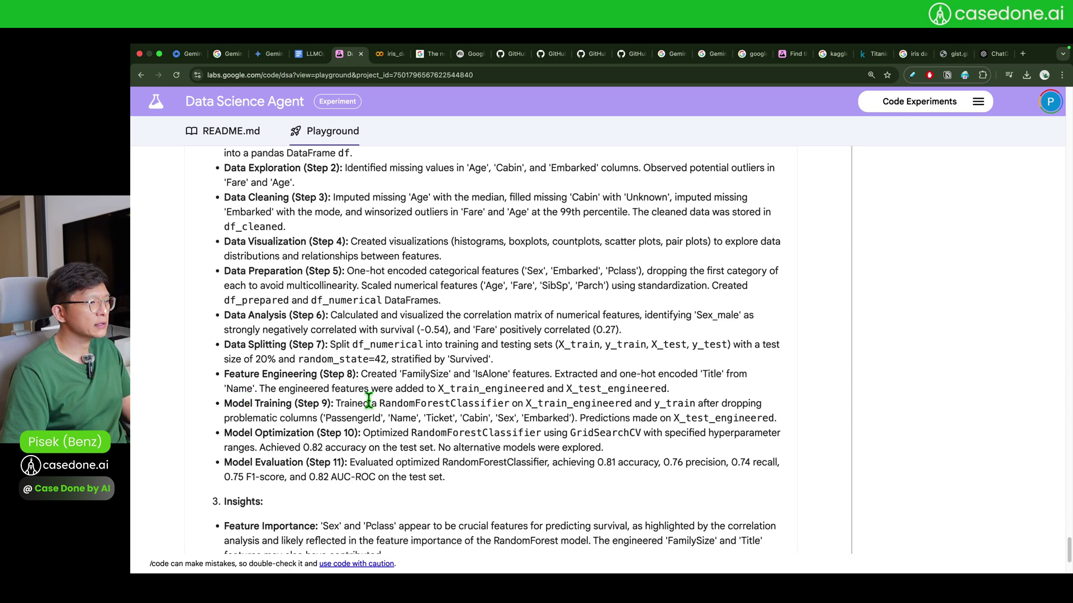
drag(336, 402, 775, 411)
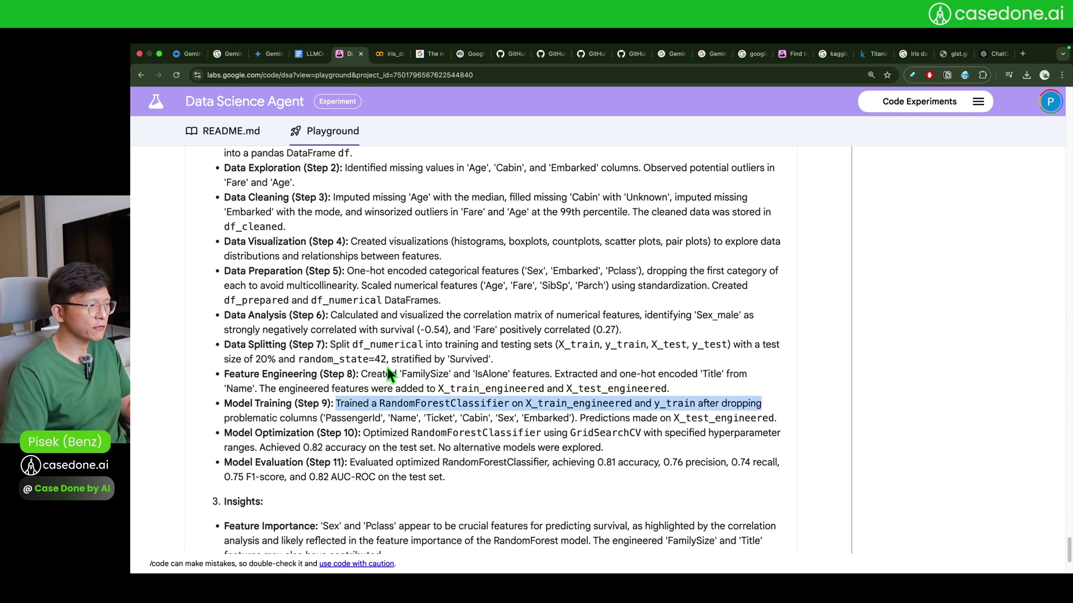
scroll(389, 373, down, 2)
scroll(282, 383, down, 1)
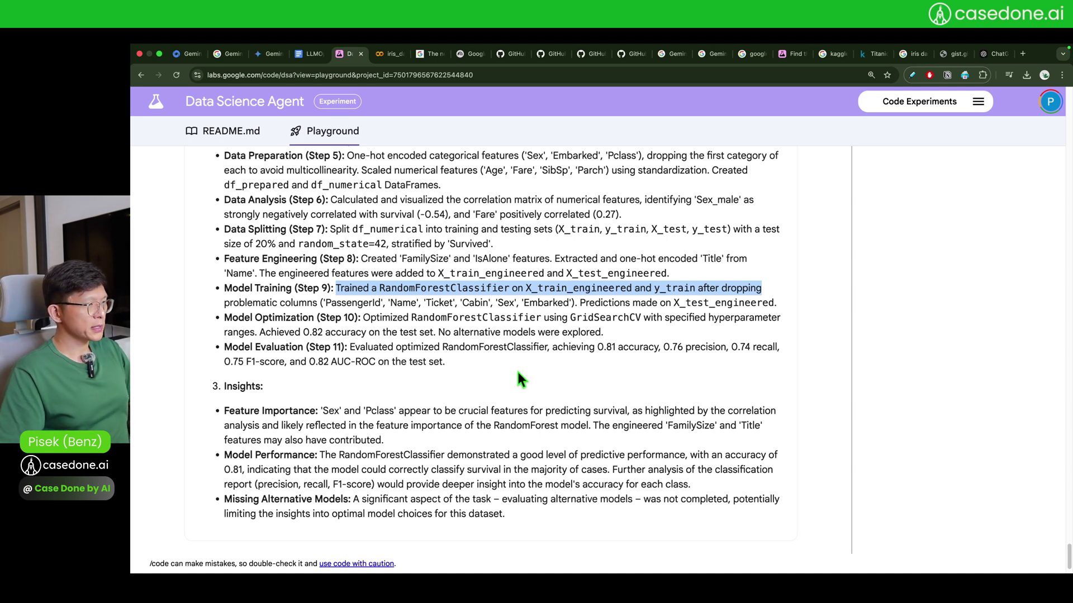
Highlight the RandomForestClassifier mention and the accuracy figure in the Model Performance insight.
scroll(423, 395, down, 1)
drag(323, 432, 437, 428)
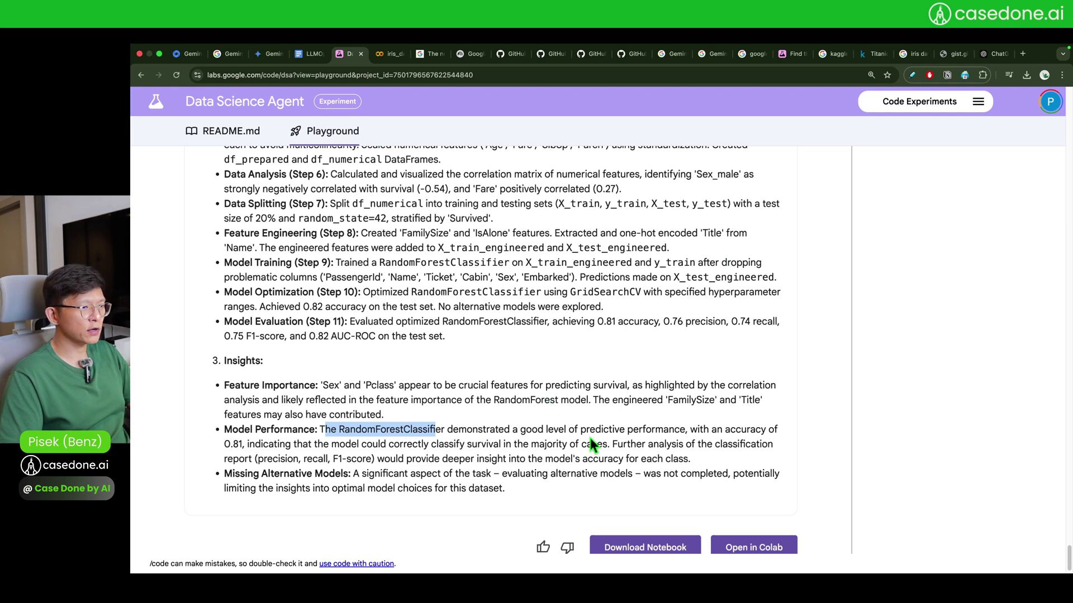
drag(580, 430, 589, 430)
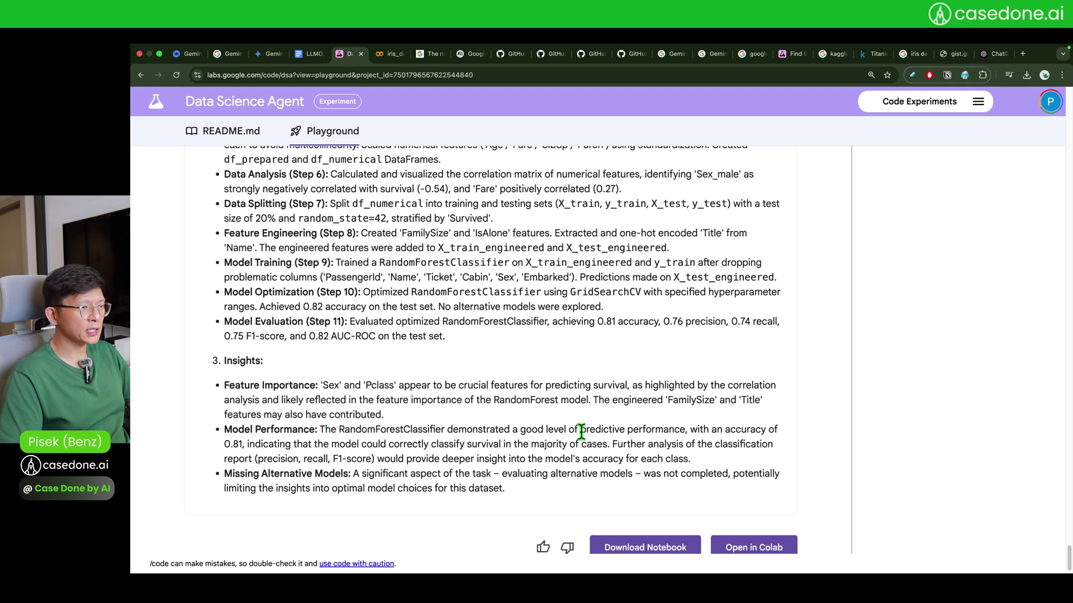
click(235, 444)
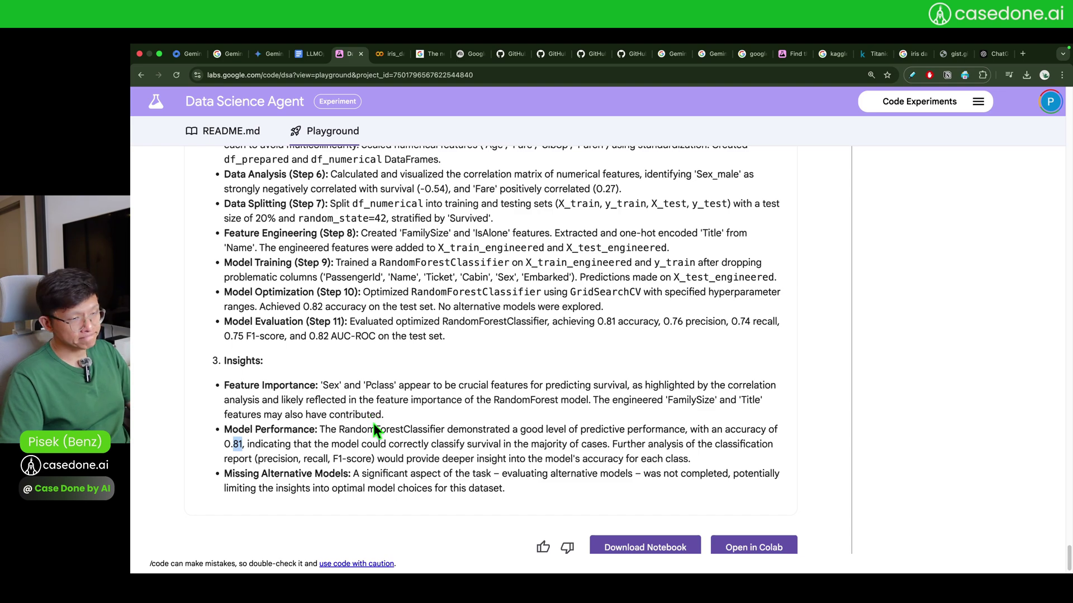
Recheck the Key Findings, highlight the Missing Alternative Models insight, and return to the Model optimization output.
scroll(373, 424, up, 4)
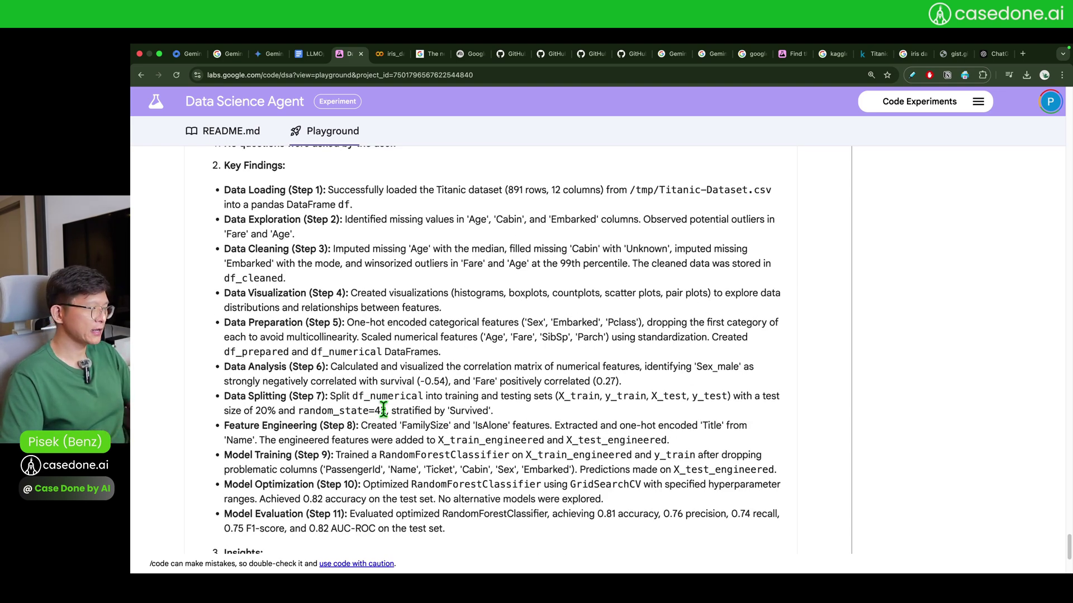
scroll(383, 410, down, 5)
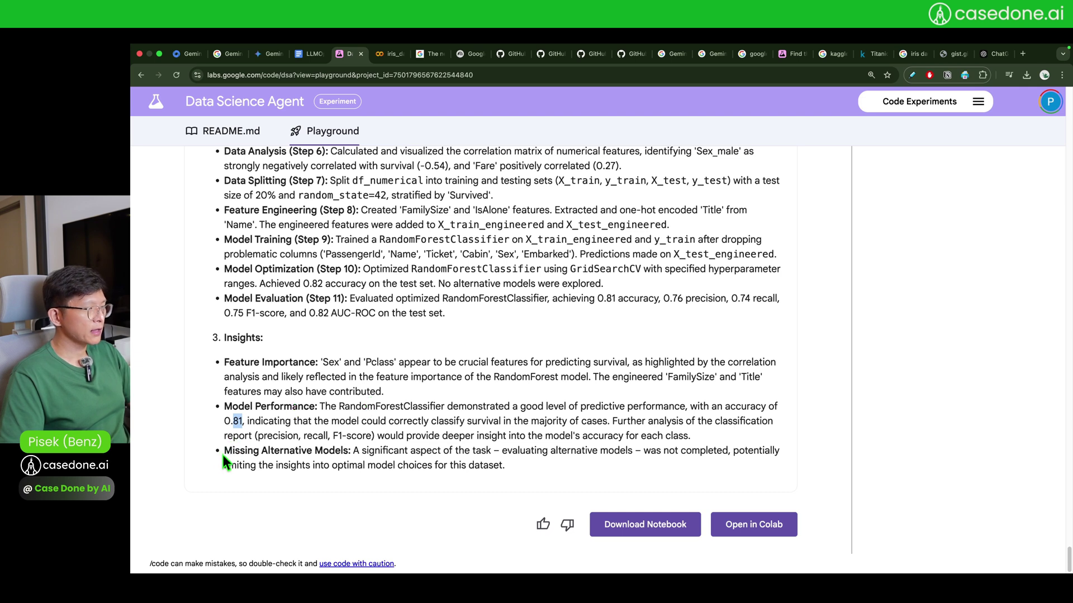
drag(224, 450, 343, 451)
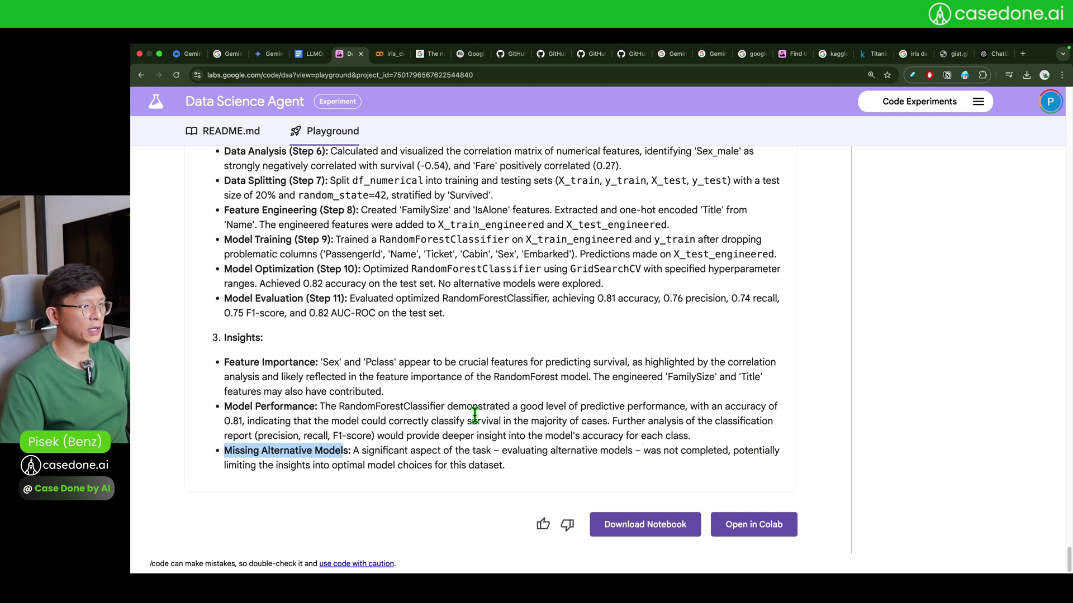
scroll(514, 430, up, 15)
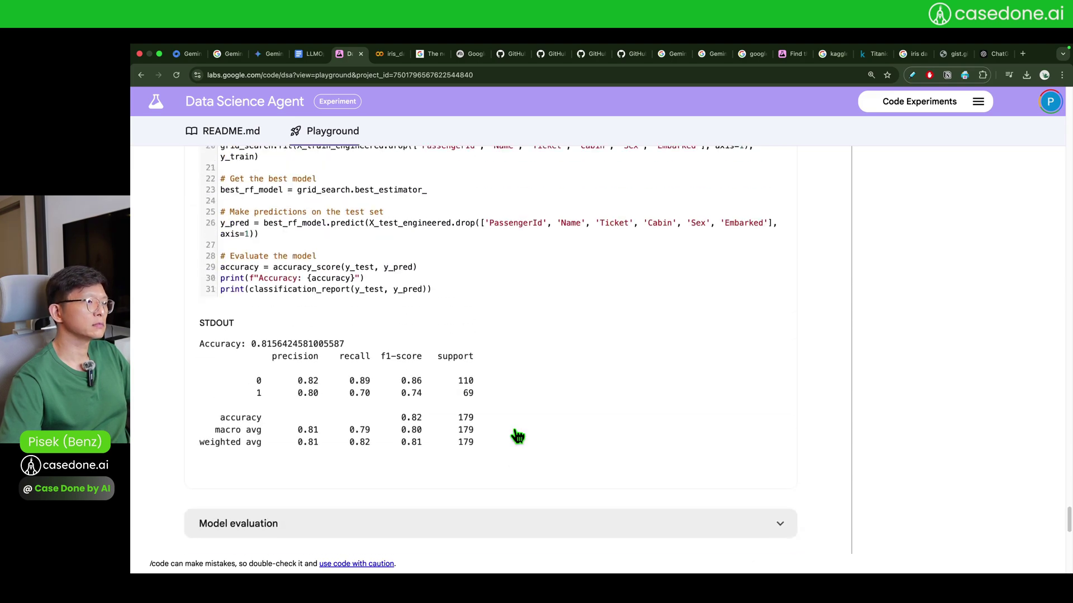
Skim back through the Titanic project's sections, export its notebook to Colab, and open the exported copy.
scroll(514, 429, up, 15)
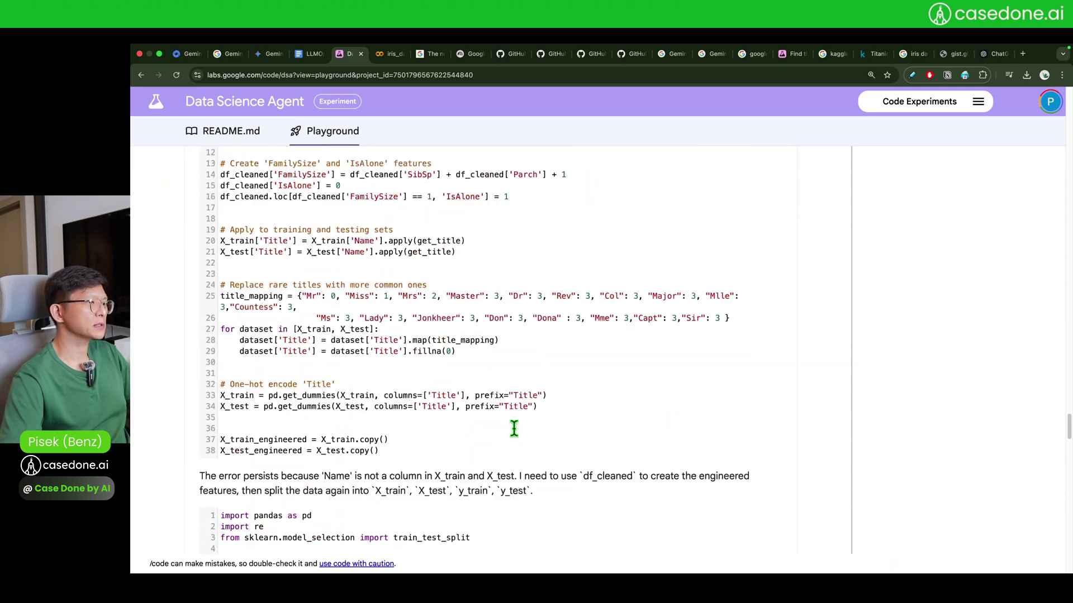
scroll(513, 429, up, 15)
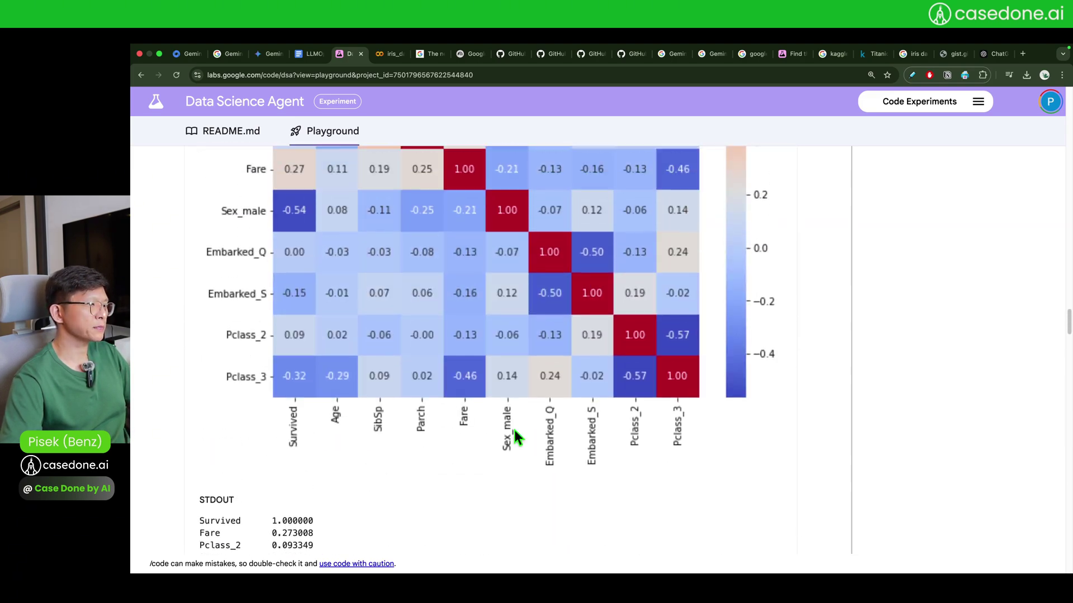
scroll(514, 430, up, 15)
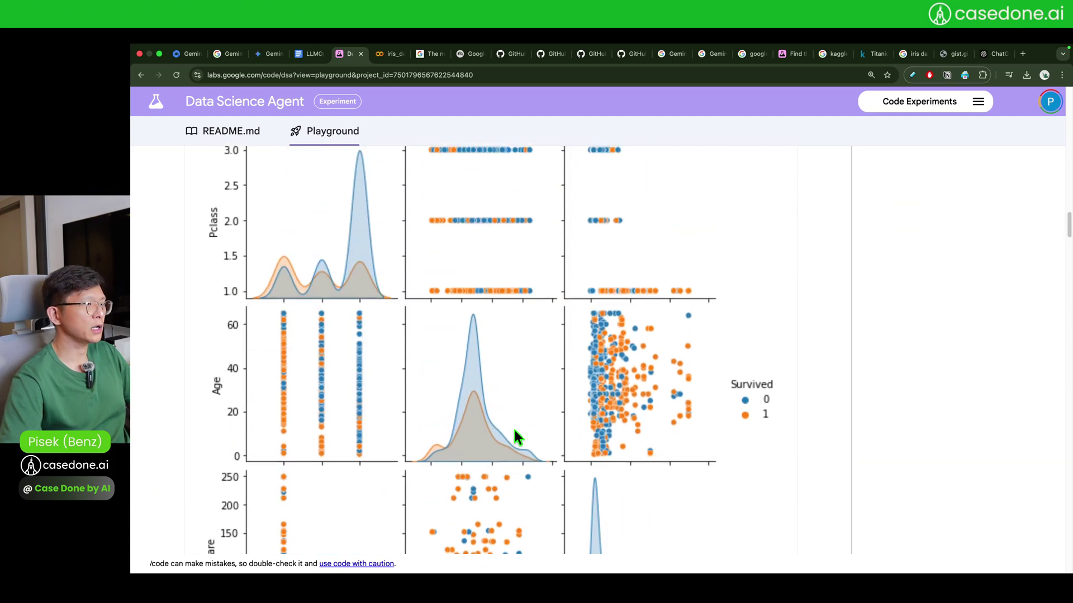
scroll(514, 436, up, 10)
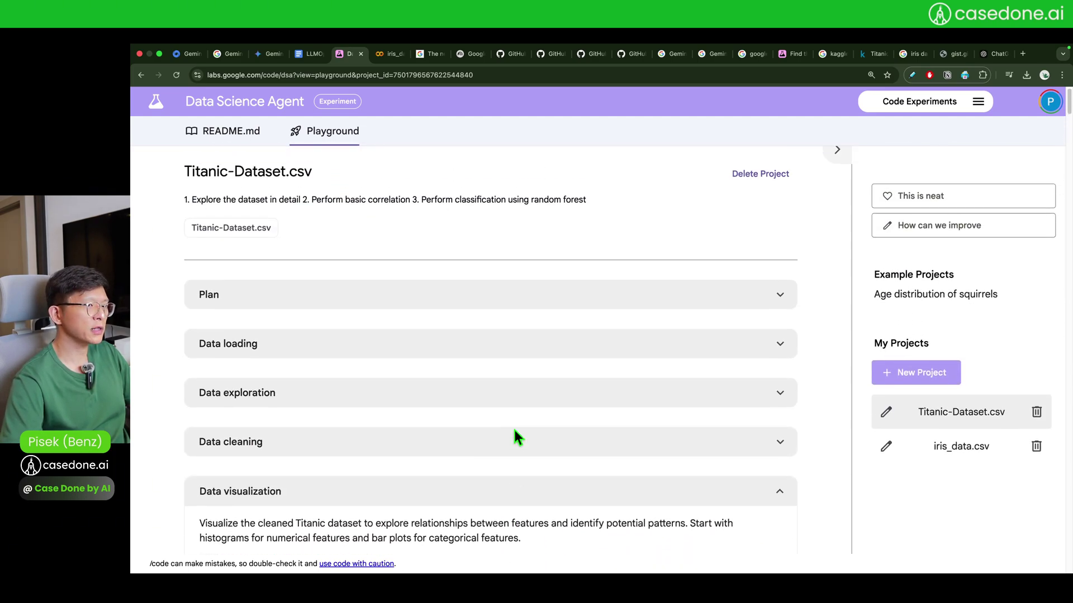
scroll(657, 502, down, 20)
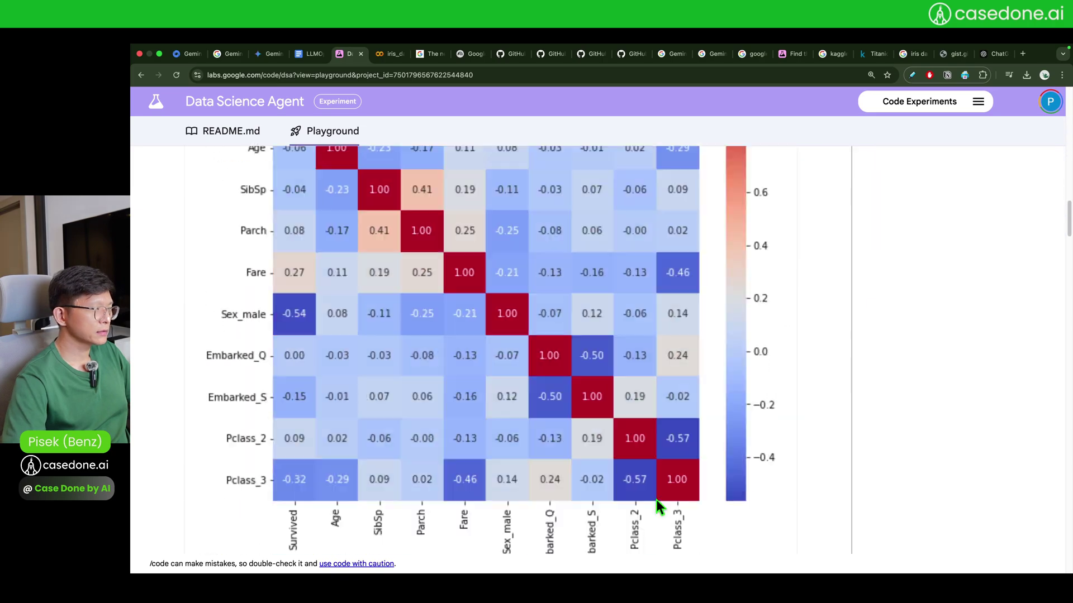
scroll(656, 498, down, 10)
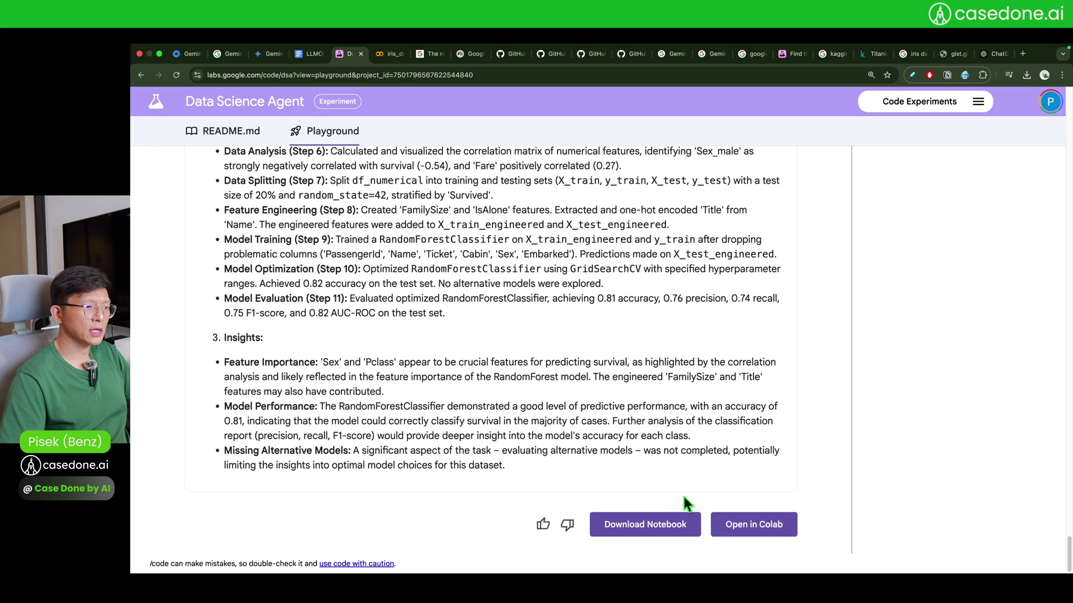
click(767, 534)
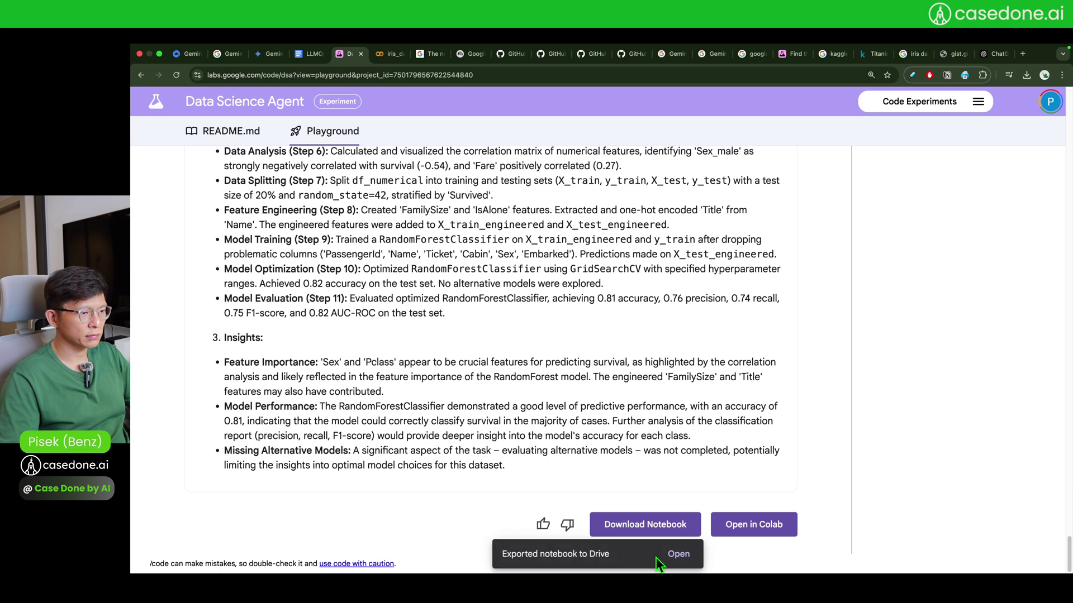
click(675, 553)
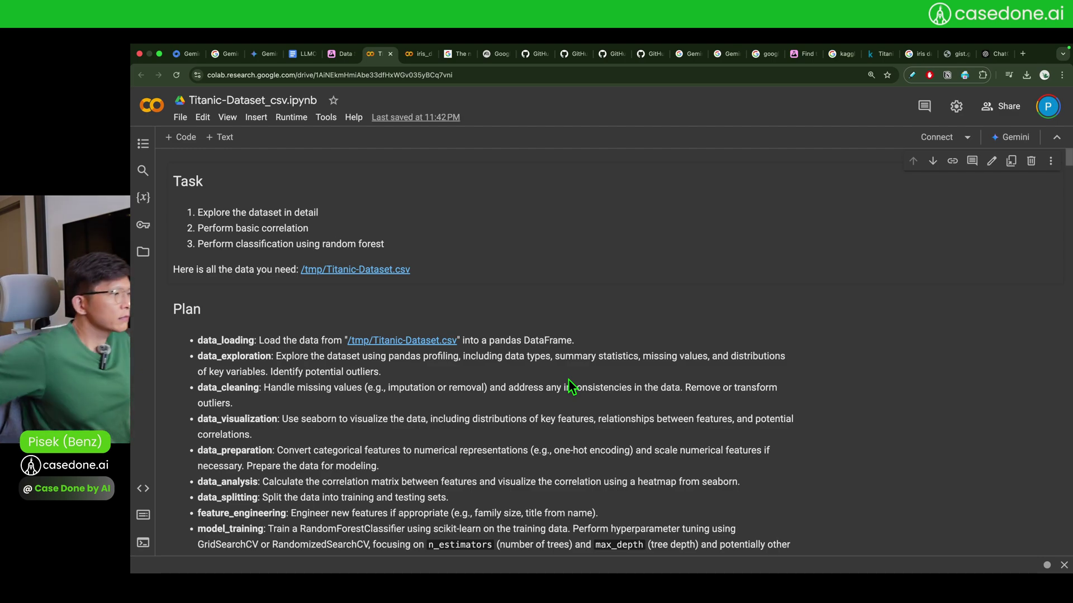
Review the exported notebook from its Plan to the model evaluation metrics, summary table and the Summary's Key Findings.
scroll(565, 363, down, 7)
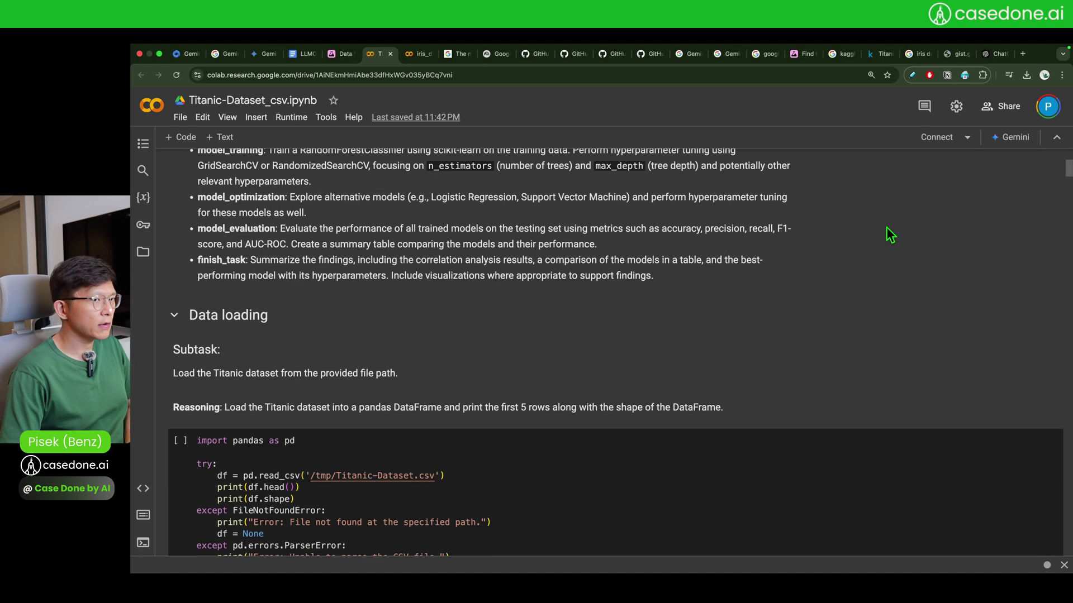
drag(1067, 178, 1015, 517)
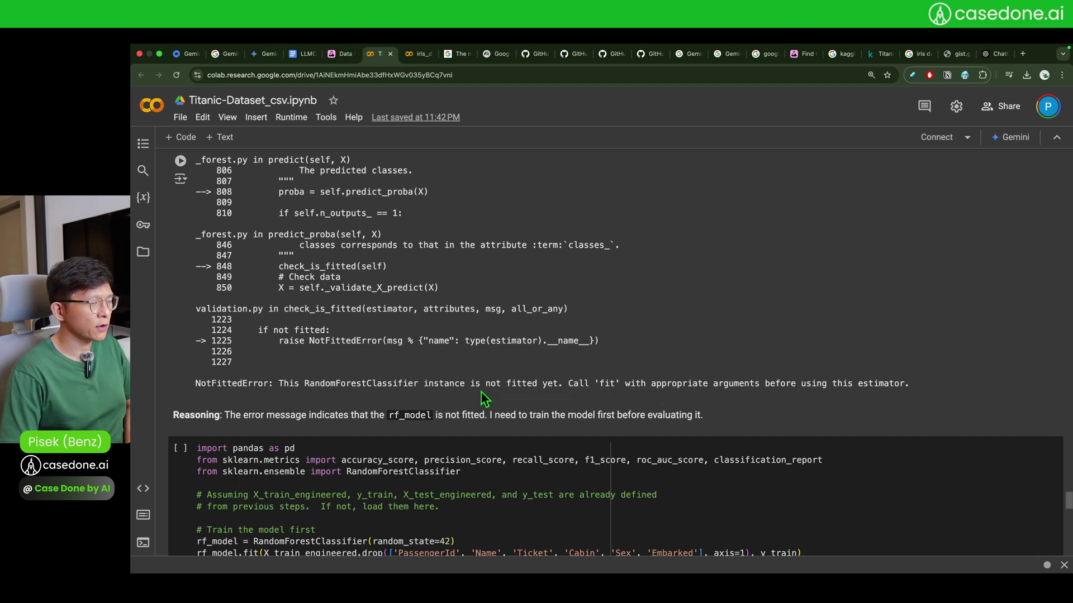
scroll(481, 391, down, 10)
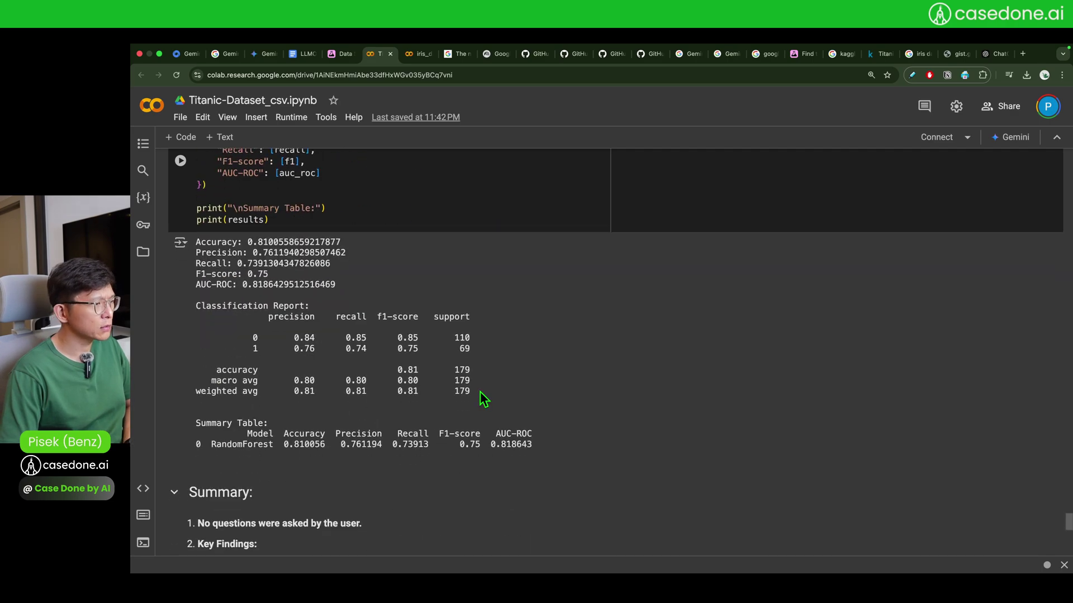
scroll(481, 391, down, 6)
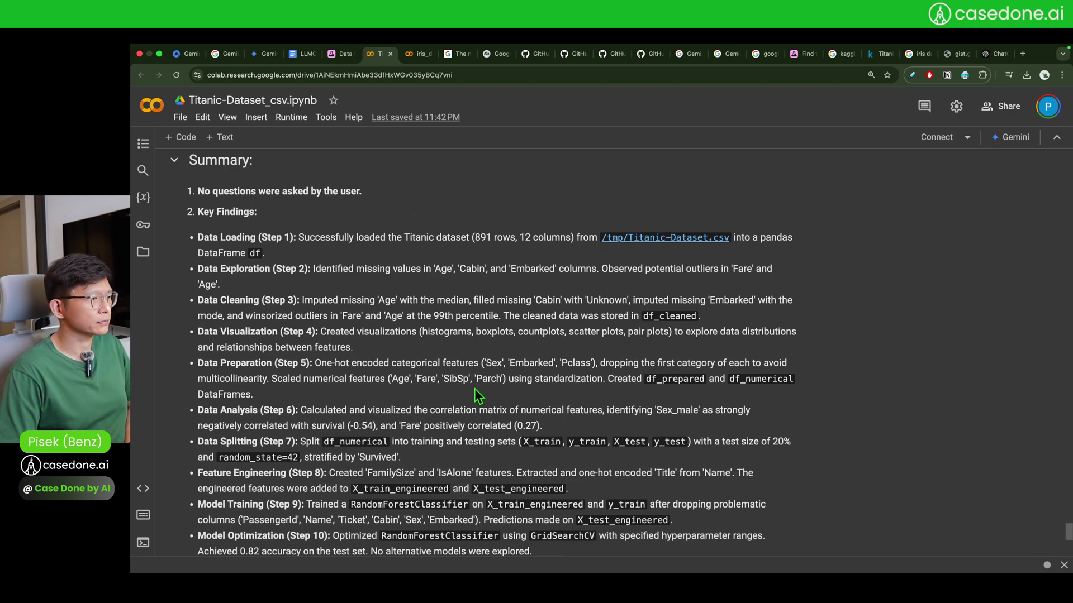
scroll(474, 388, down, 8)
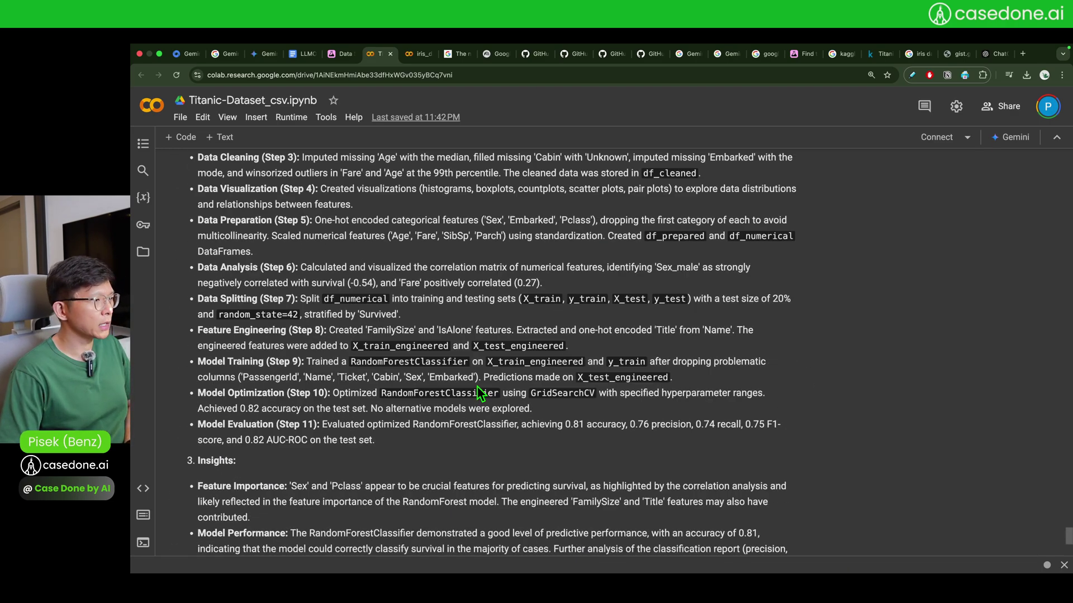
scroll(464, 330, up, 5)
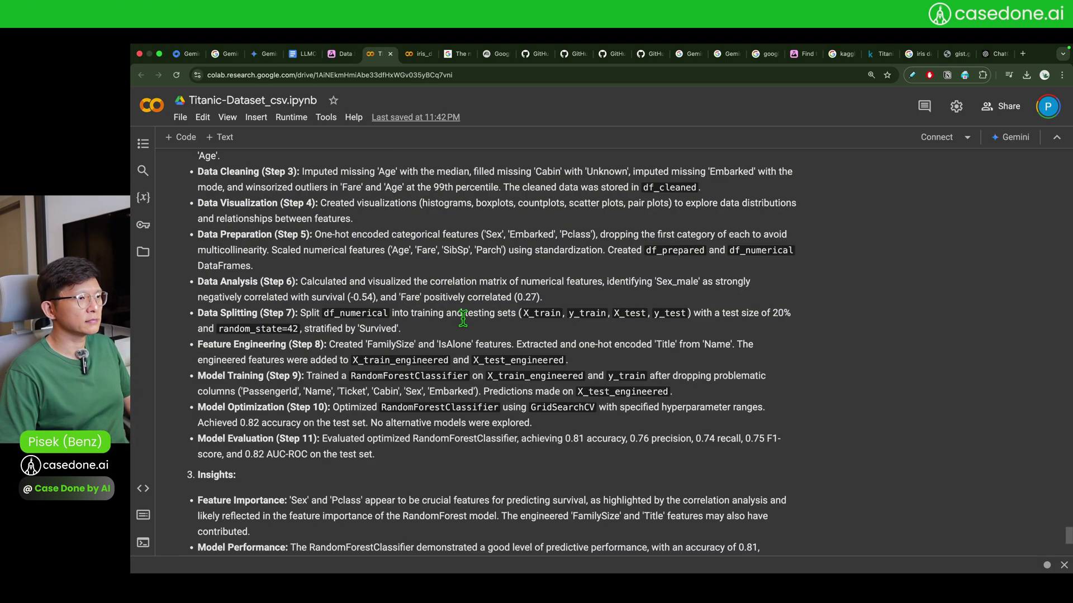
Look back through the notebook's evaluation code, Model optimization section, model training errors, and data visualization charts.
scroll(467, 318, up, 20)
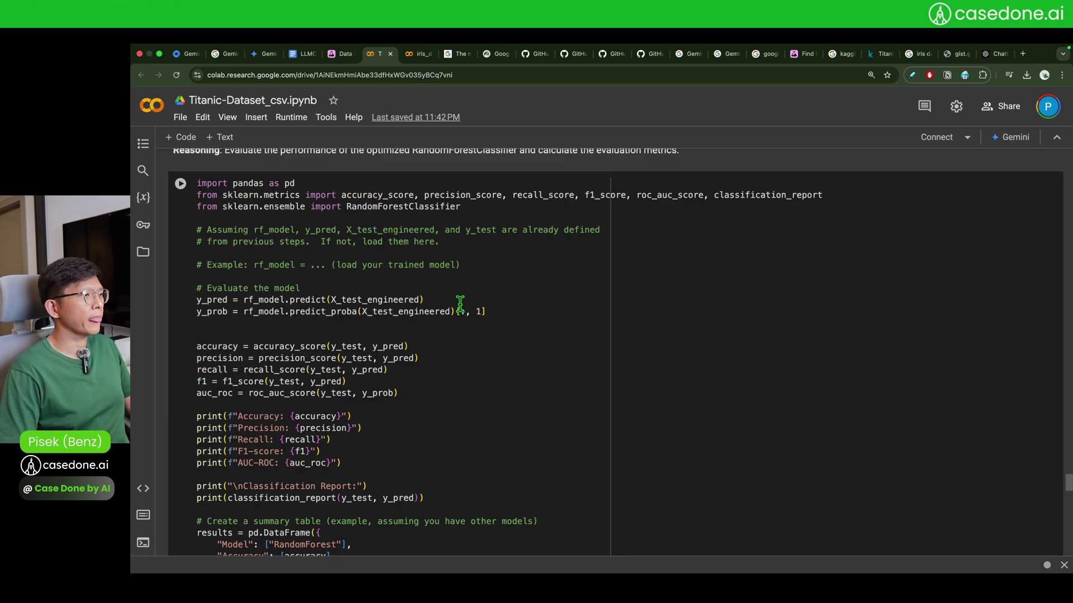
scroll(476, 310, up, 6)
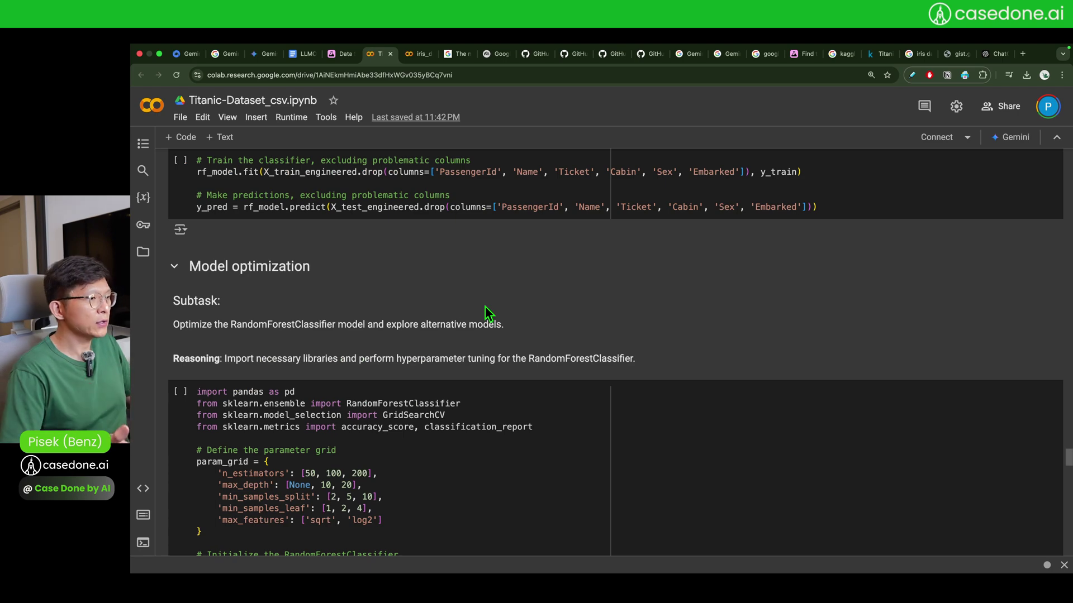
scroll(483, 306, up, 4)
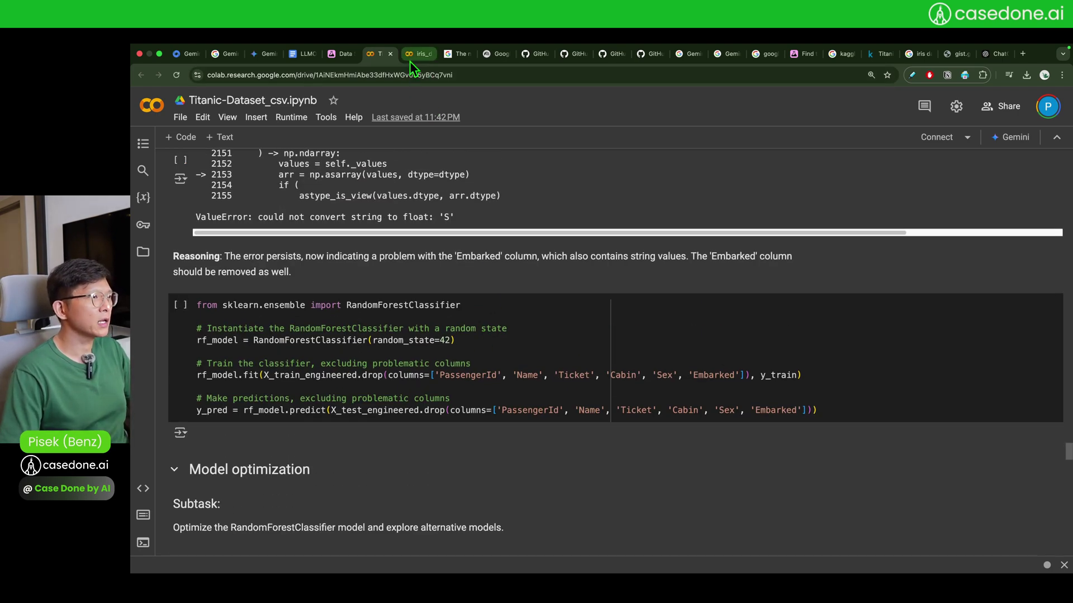
scroll(527, 260, up, 5)
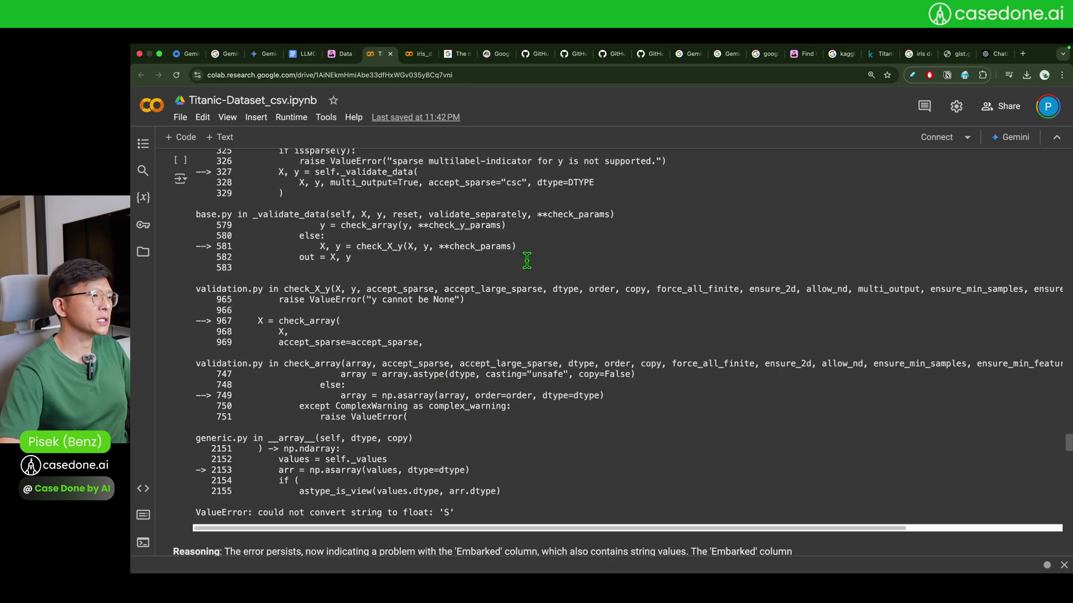
scroll(526, 261, up, 20)
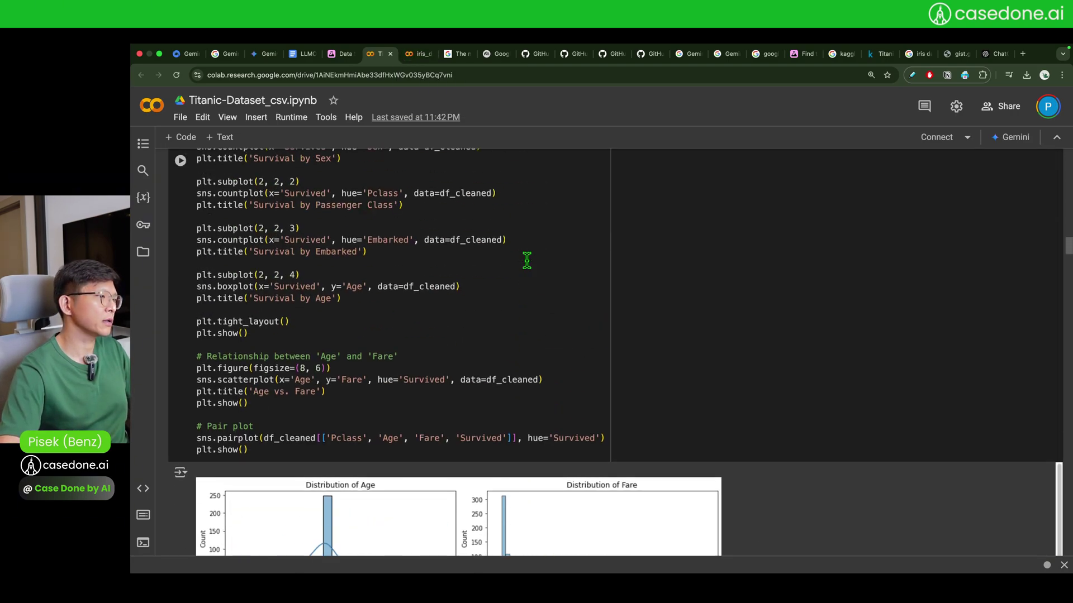
scroll(526, 260, up, 2)
scroll(369, 337, down, 5)
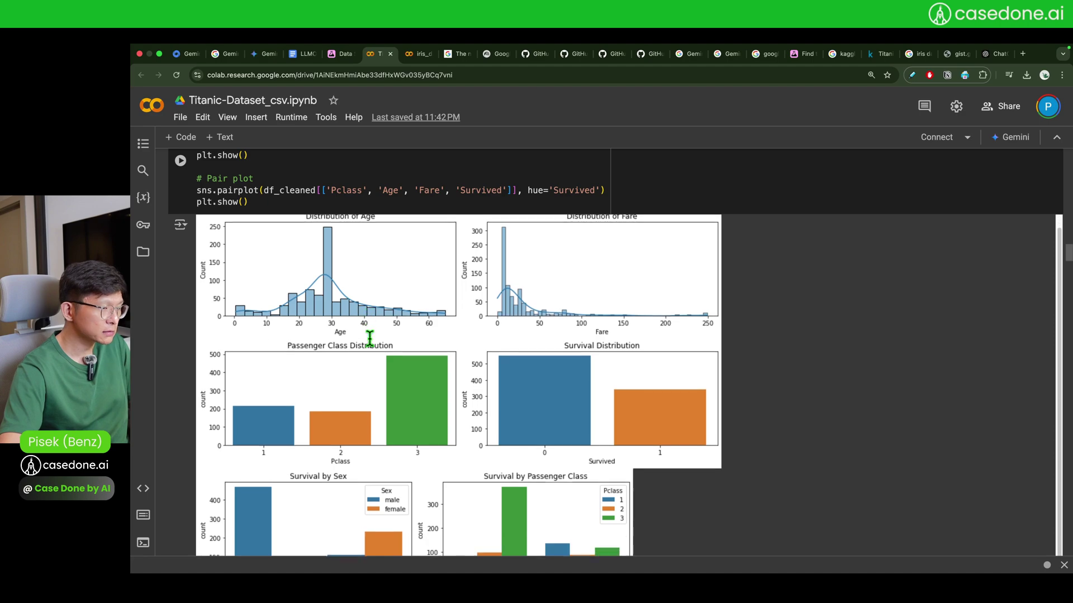
Examine the notebook's data exploration statistics, the Task and Plan text, and the Data loading code with its output.
scroll(367, 464, up, 13)
scroll(367, 464, up, 15)
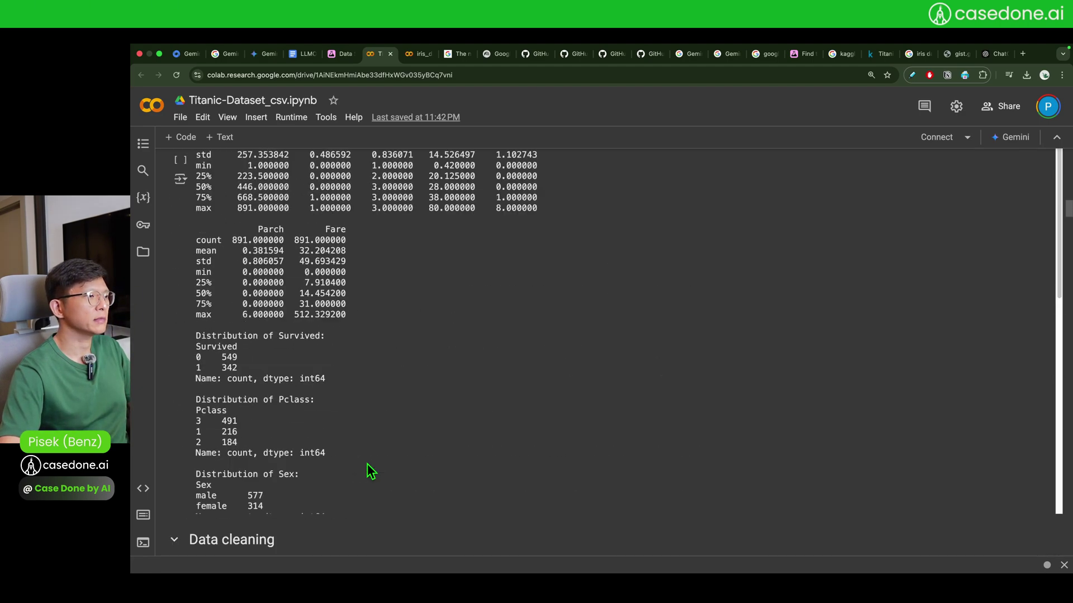
scroll(358, 385, up, 10)
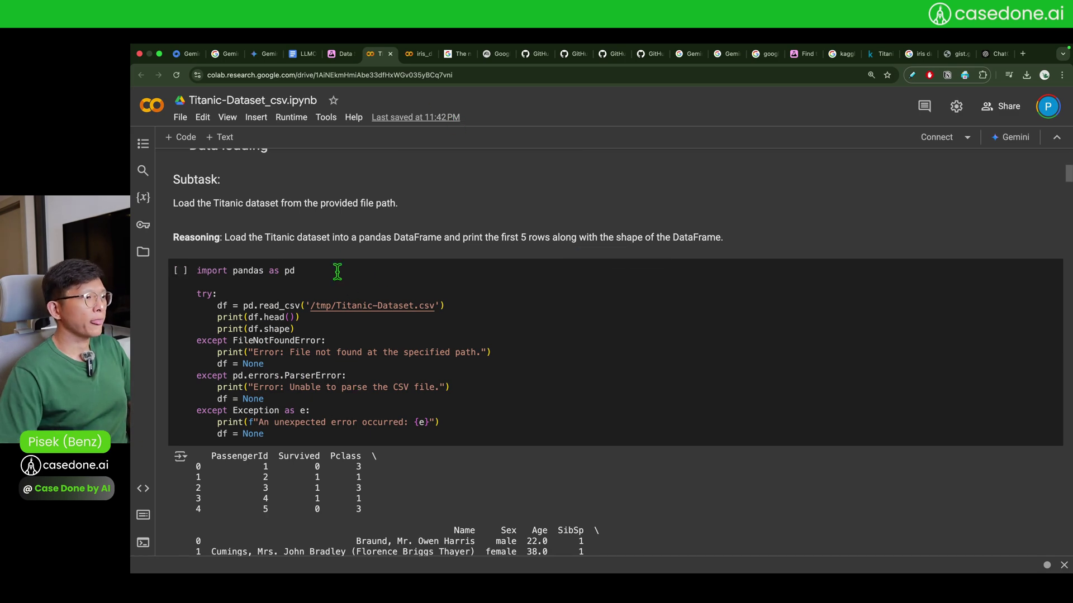
scroll(346, 290, down, 6)
scroll(355, 305, up, 15)
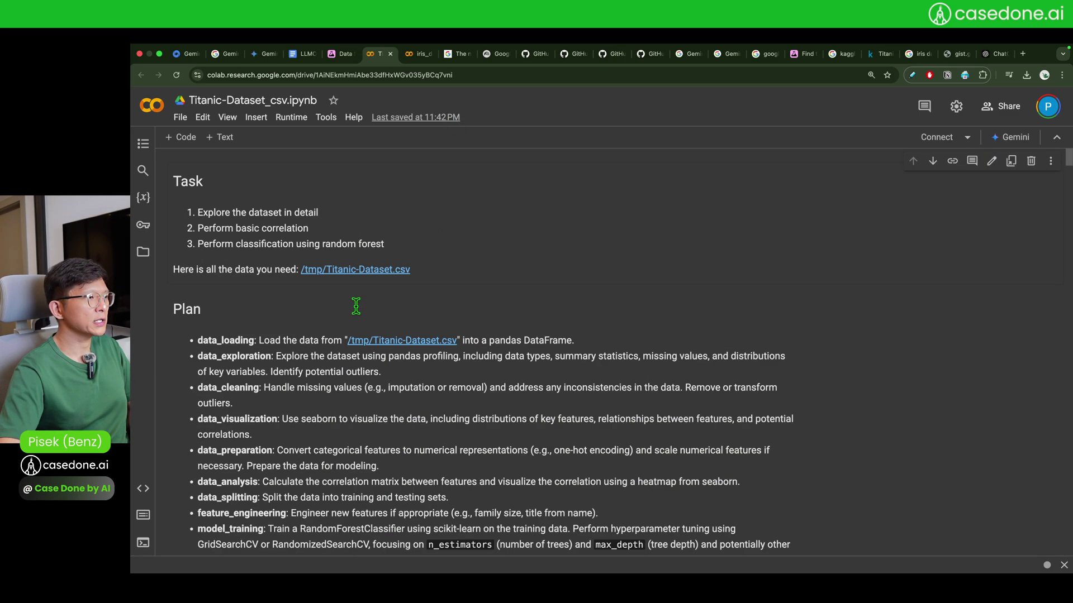
scroll(318, 233, down, 8)
scroll(317, 233, down, 5)
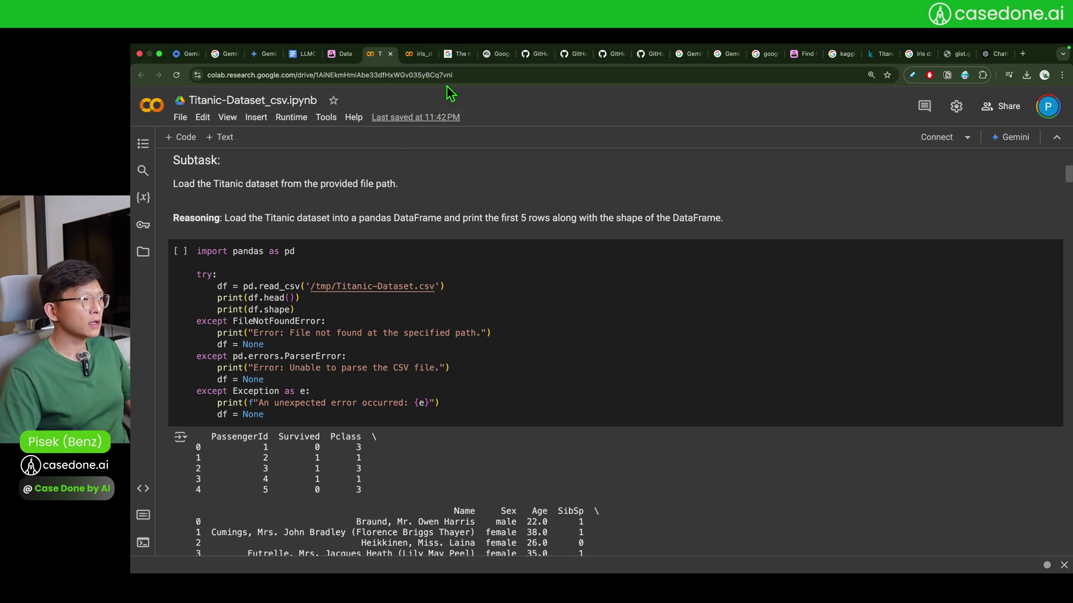
Switch to the ChatGPT conversation, enlarge the page, and read the Titanic prompt and the dataset loading code from the beginning.
click(984, 55)
scroll(888, 280, down, 15)
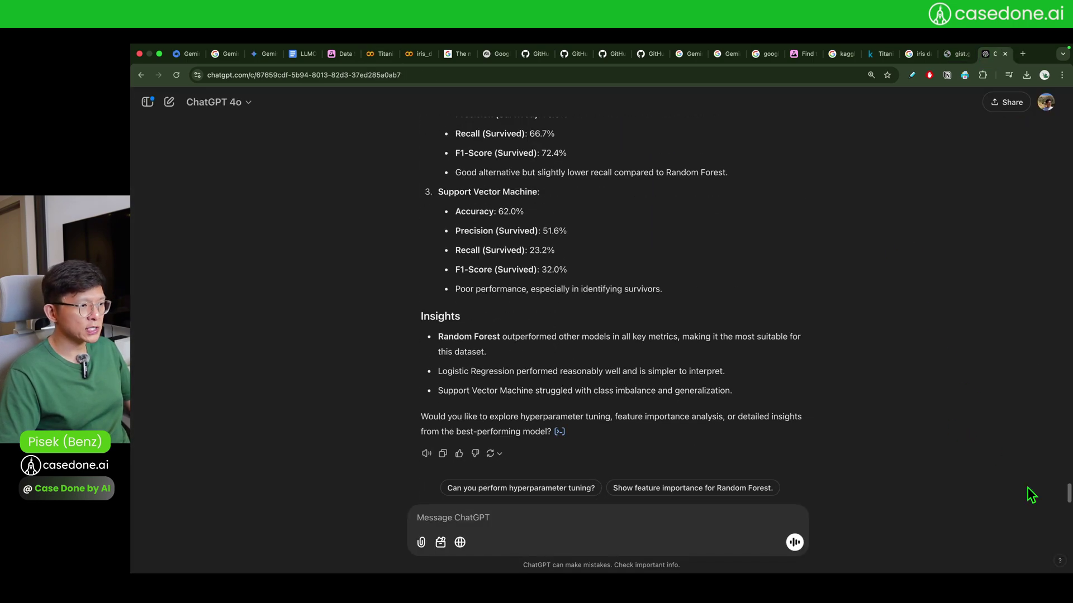
drag(1067, 495, 1061, 102)
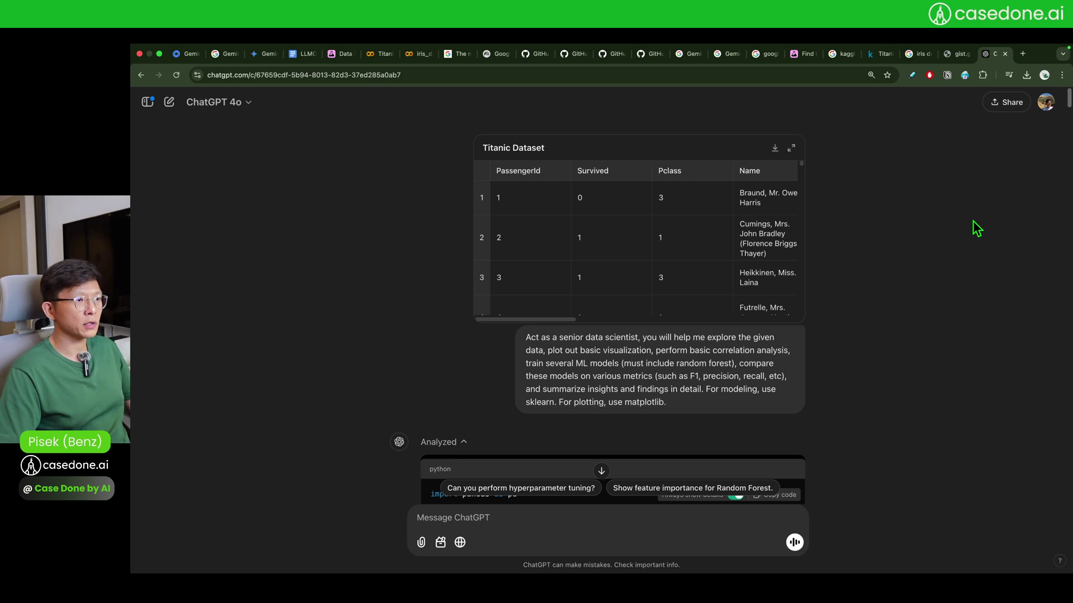
key(super+equal)
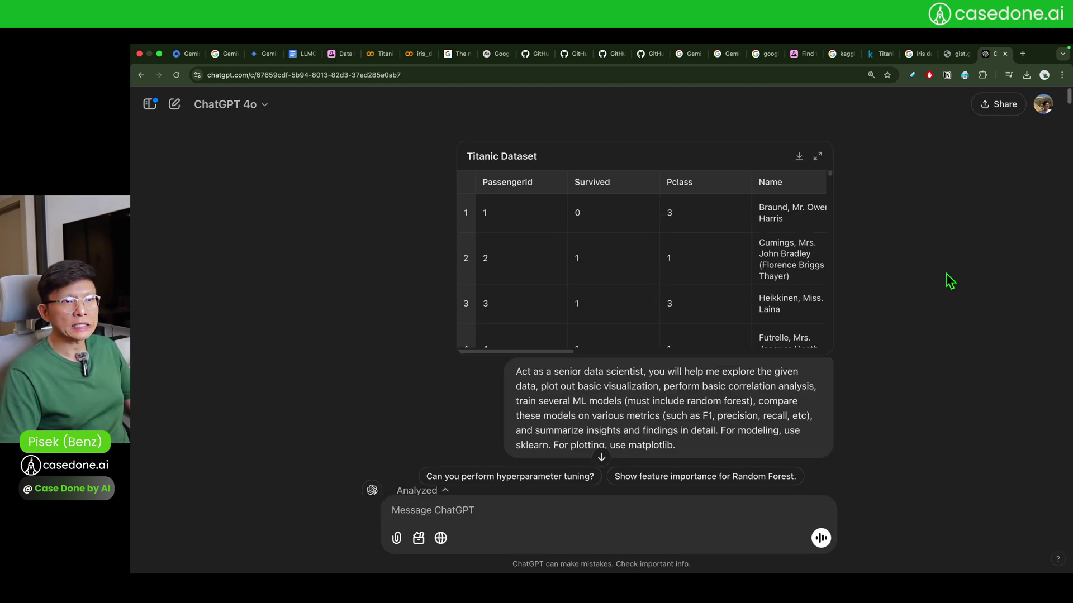
scroll(950, 276, down, 2)
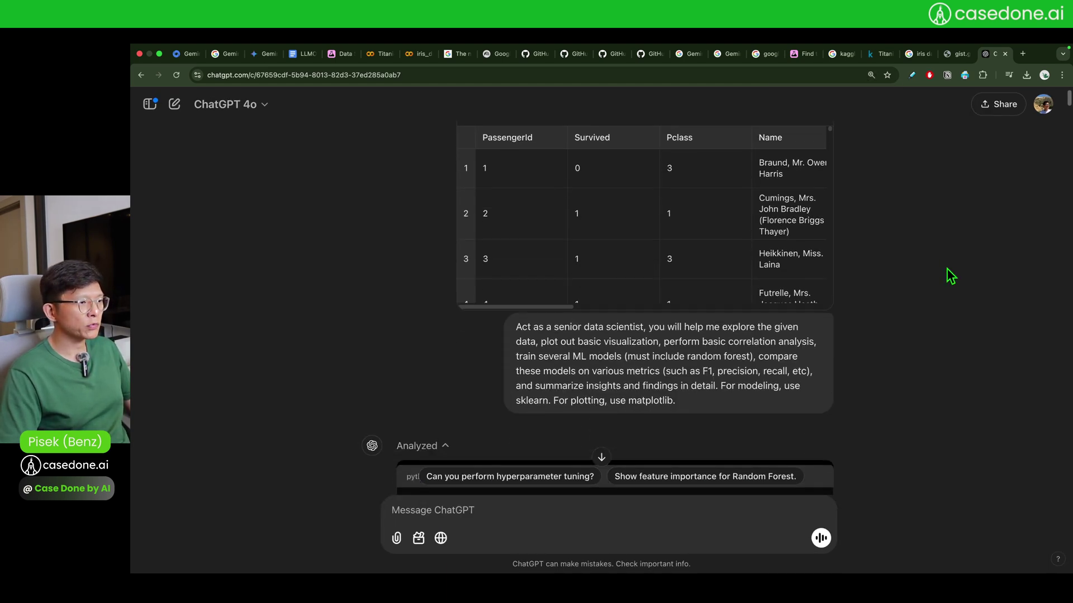
scroll(951, 276, down, 5)
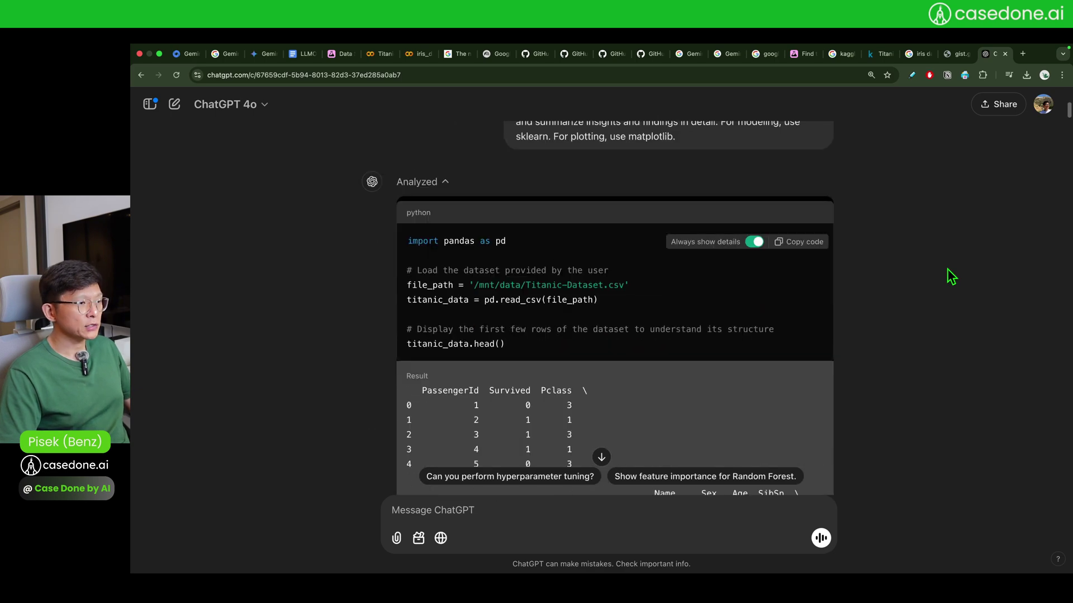
Read ChatGPT's dataset preview and column descriptions, highlighting the introduction through the Name entry and part of the SibSp label.
scroll(459, 267, down, 8)
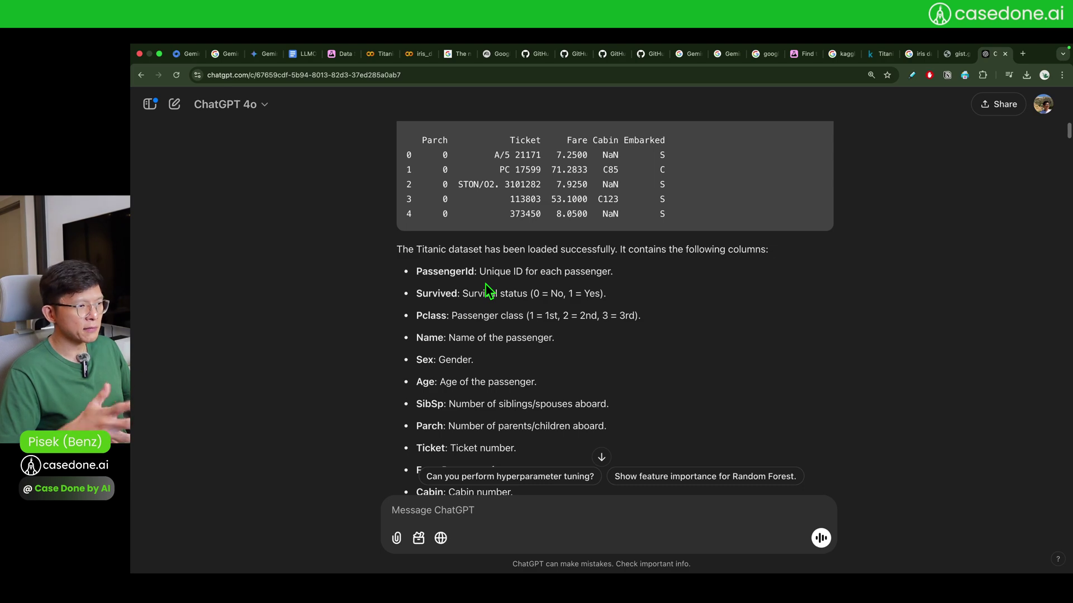
scroll(519, 330, up, 6)
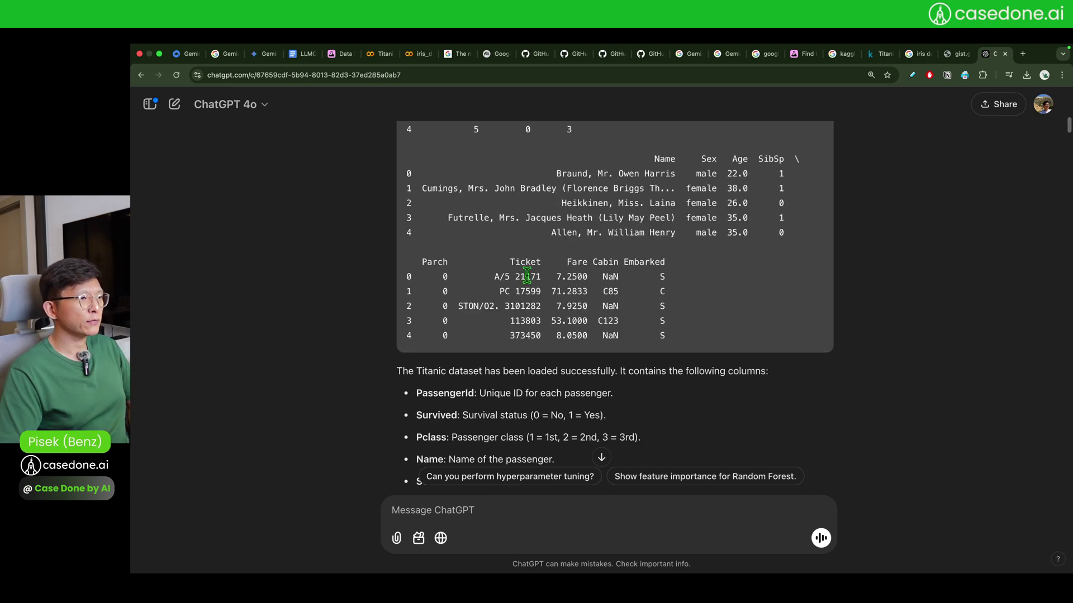
scroll(526, 330, down, 6)
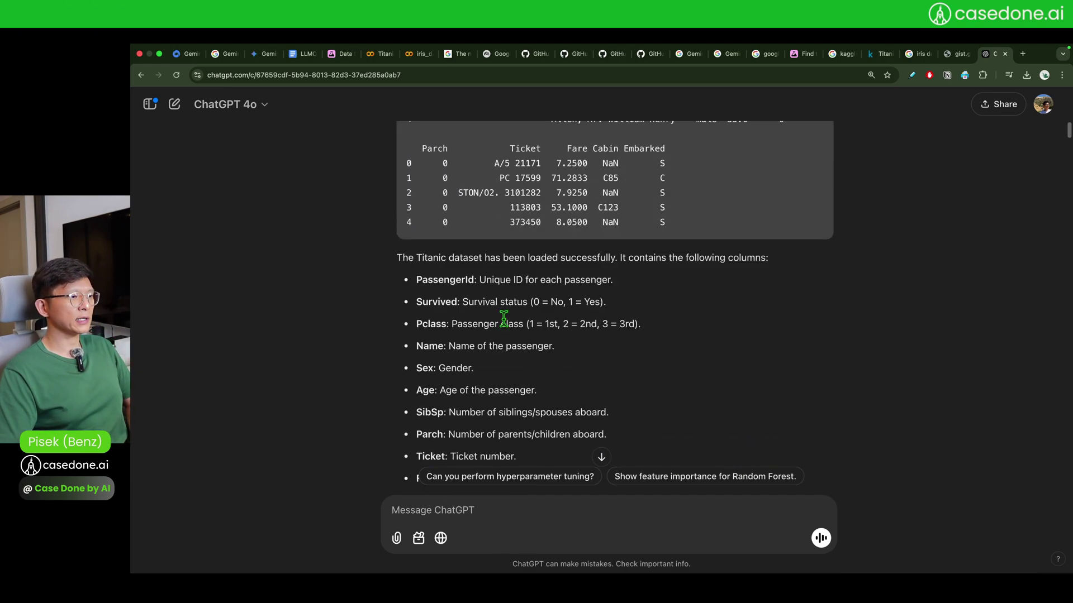
drag(397, 258, 583, 350)
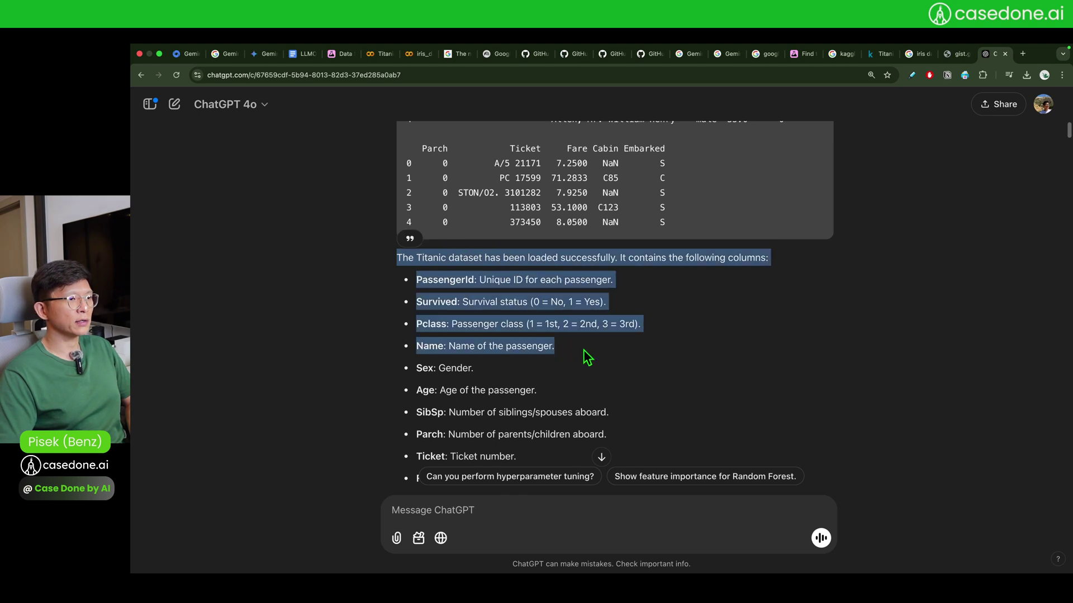
click(667, 360)
scroll(643, 364, down, 2)
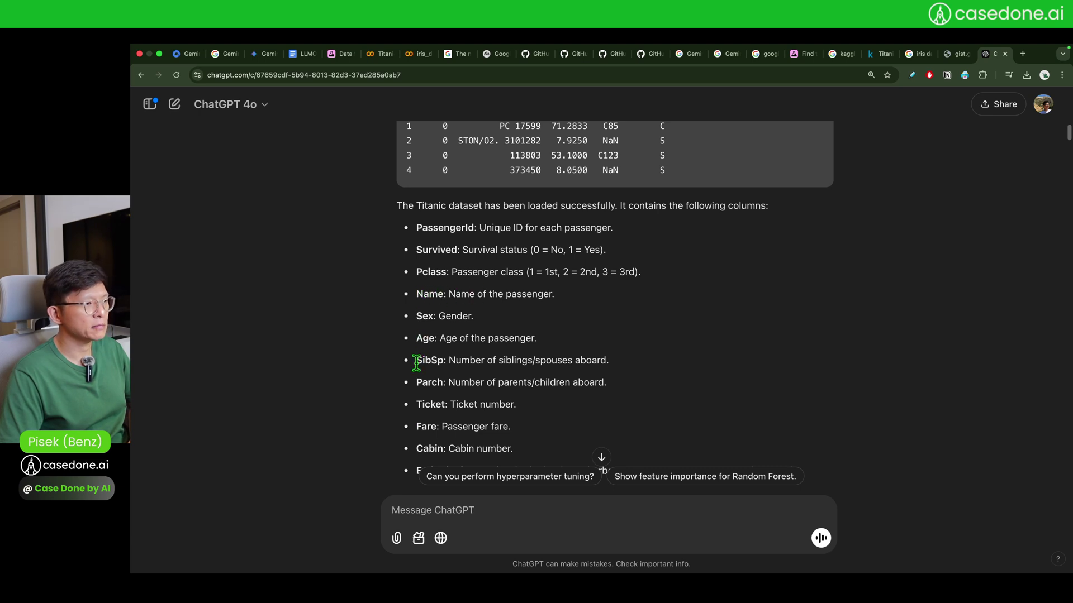
drag(417, 362, 431, 361)
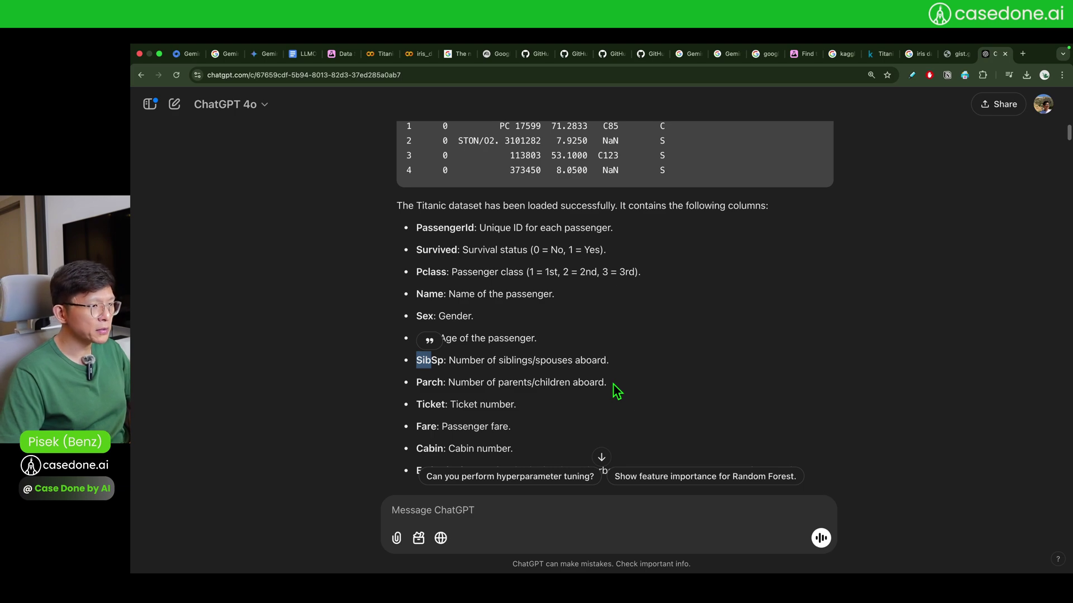
Read ChatGPT's Next Steps list and Data Exploration Summary, highlighting the planned steps and the missing values and key insights.
scroll(613, 384, down, 5)
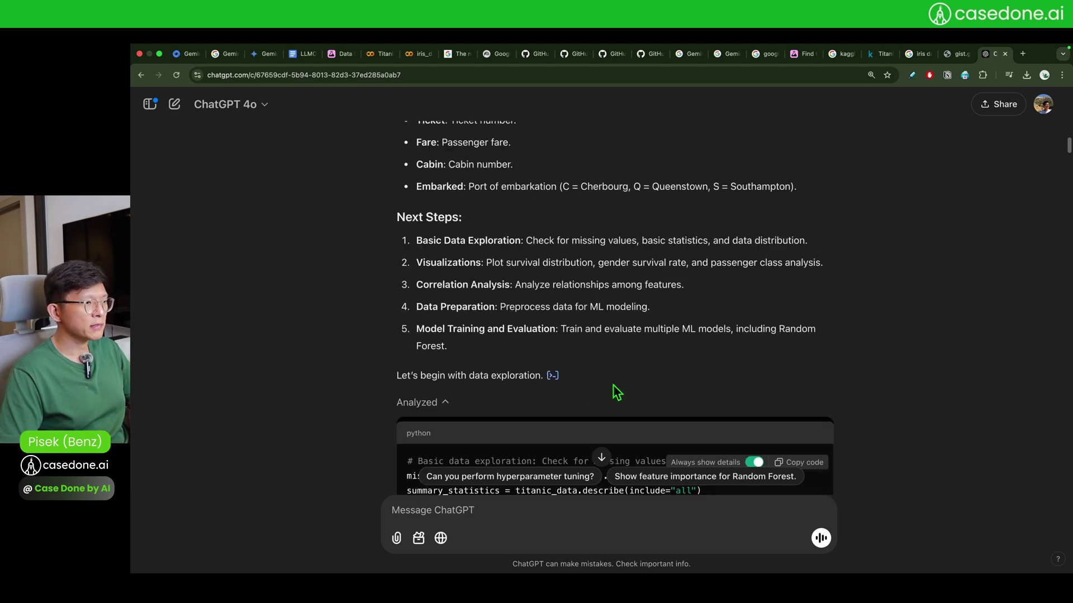
drag(445, 212, 463, 354)
scroll(354, 395, down, 10)
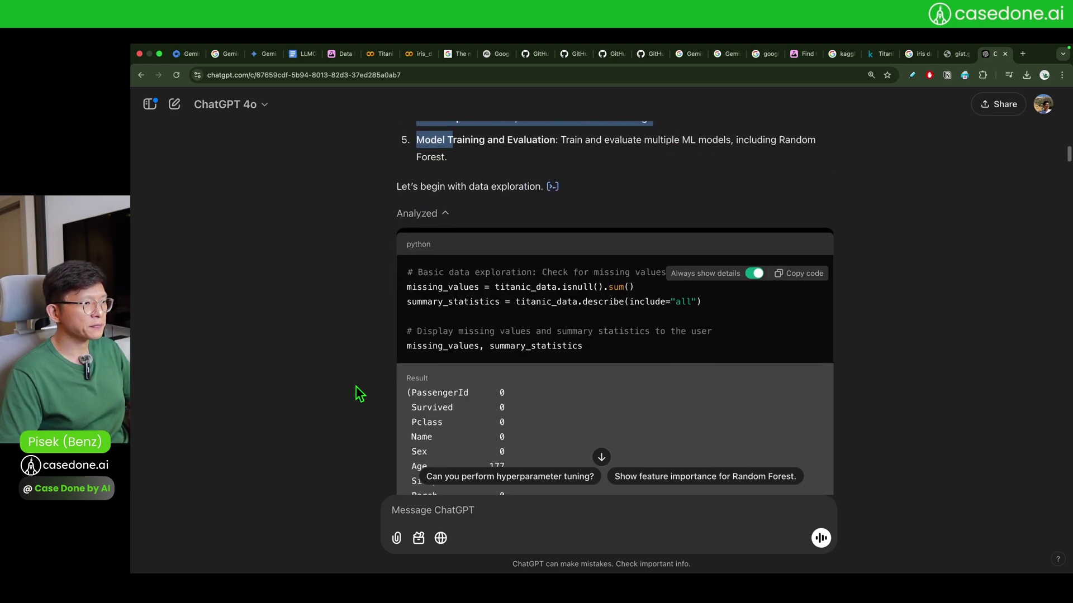
scroll(384, 438, down, 15)
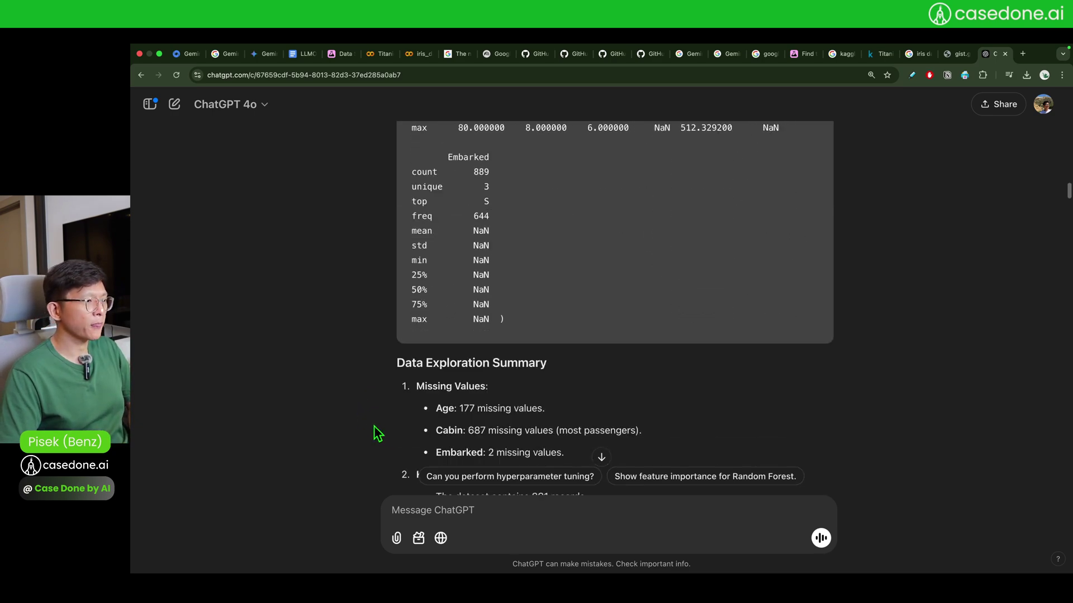
drag(475, 229, 512, 393)
scroll(529, 386, down, 6)
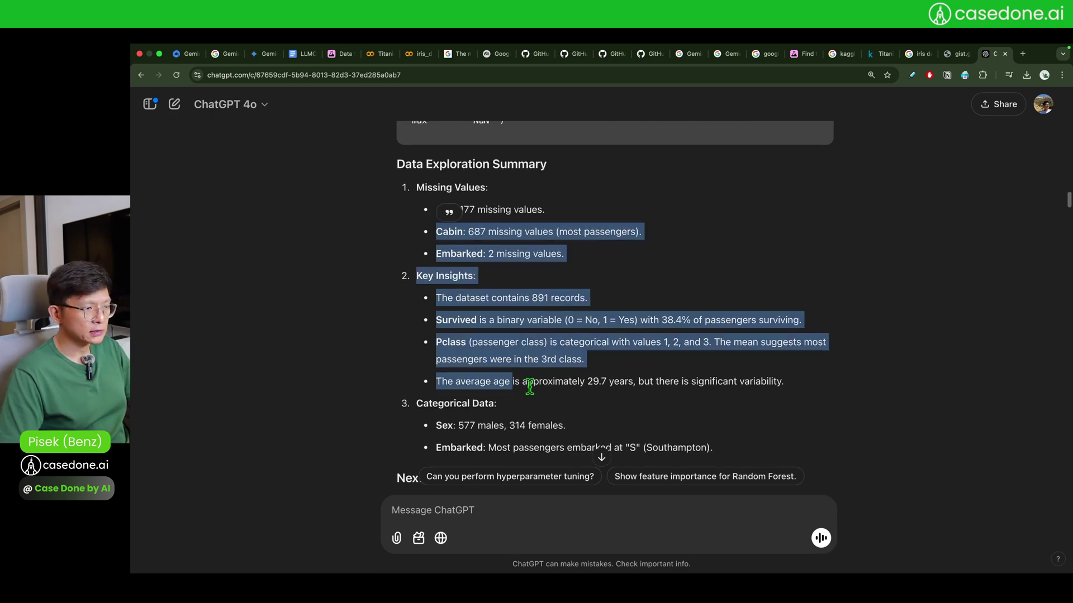
scroll(531, 387, down, 3)
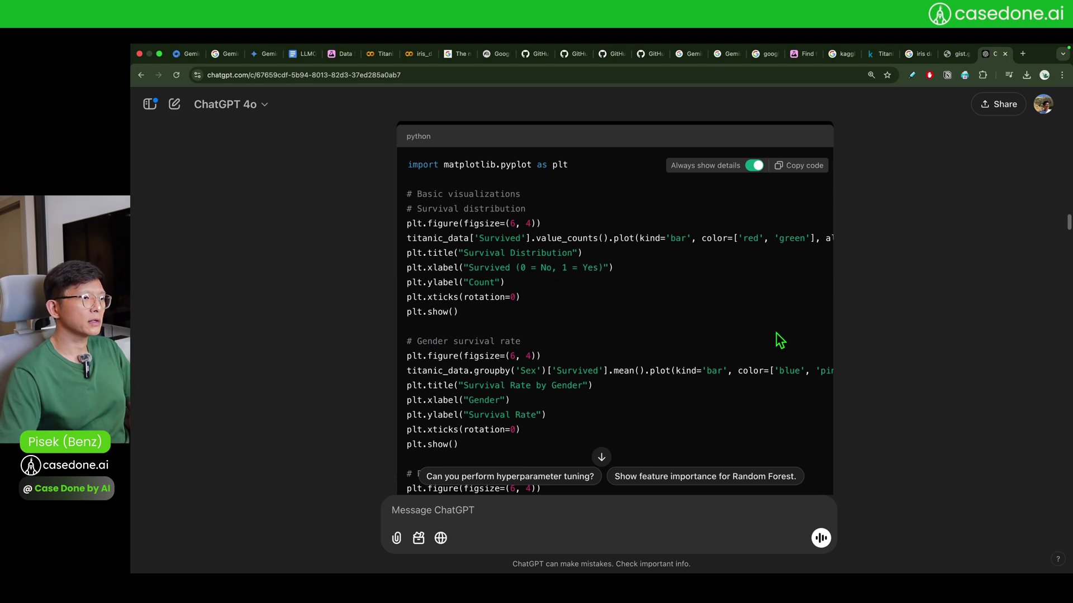
Examine ChatGPT's visualization code and its charts for survival distribution, survival rate by gender, and passenger class distribution.
scroll(771, 349, down, 10)
scroll(778, 359, up, 5)
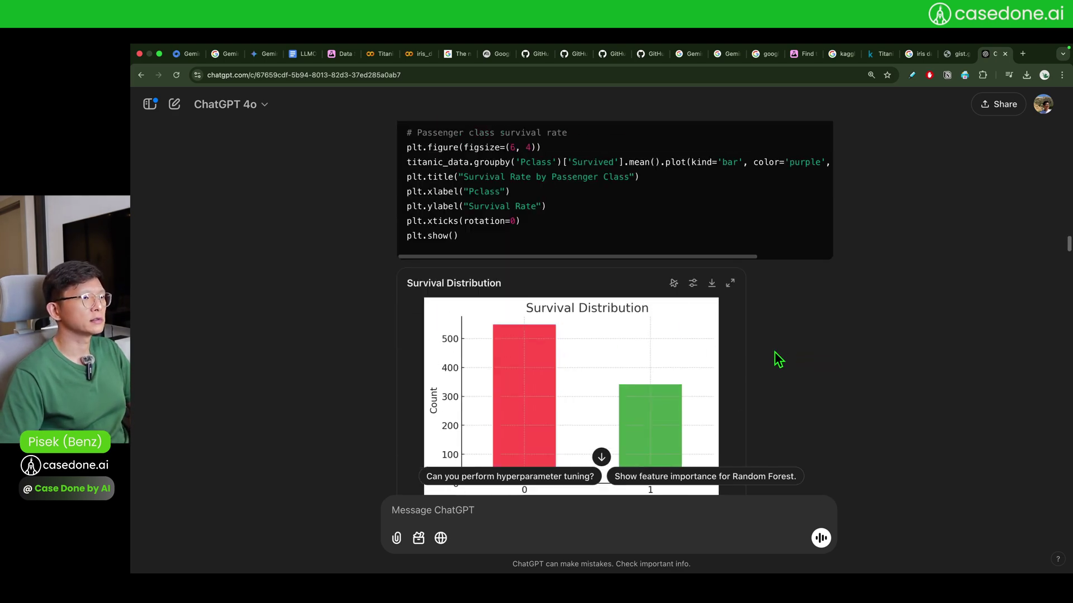
scroll(778, 359, down, 1)
scroll(527, 343, down, 8)
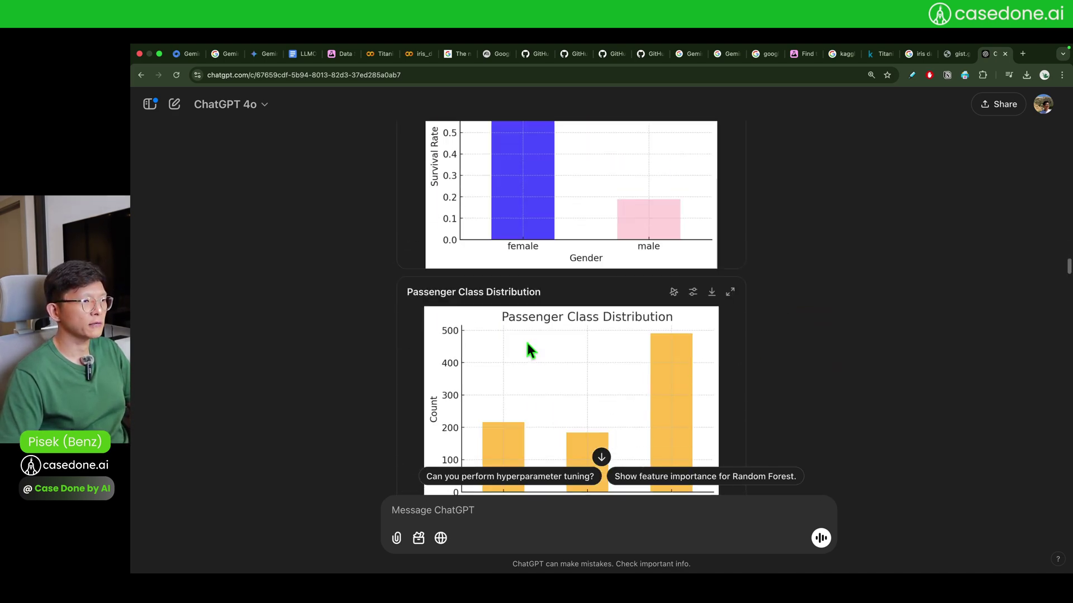
scroll(525, 340, up, 5)
scroll(526, 262, up, 3)
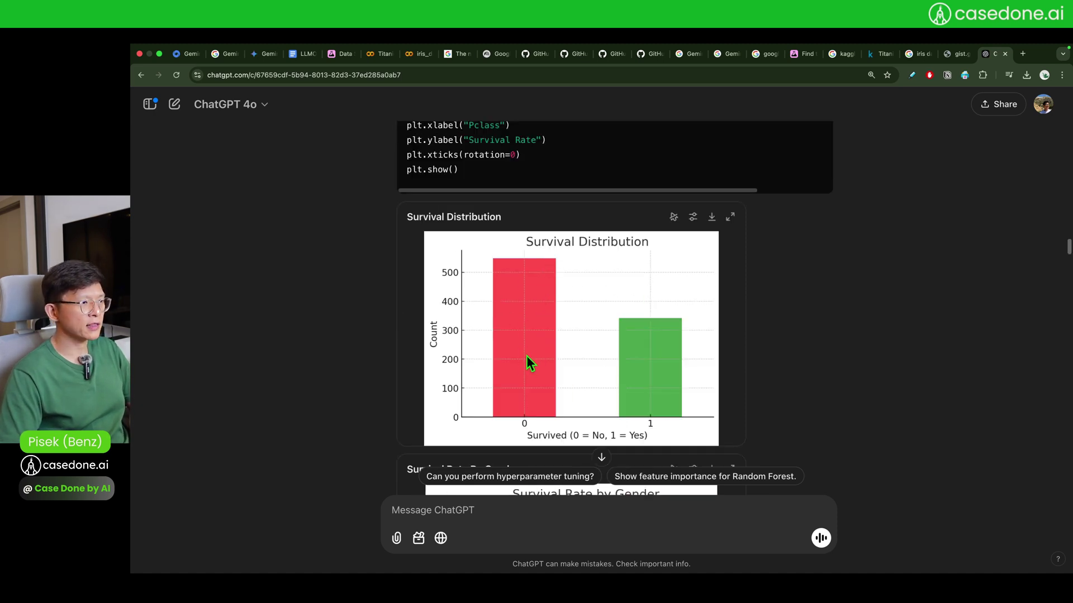
scroll(642, 406, down, 6)
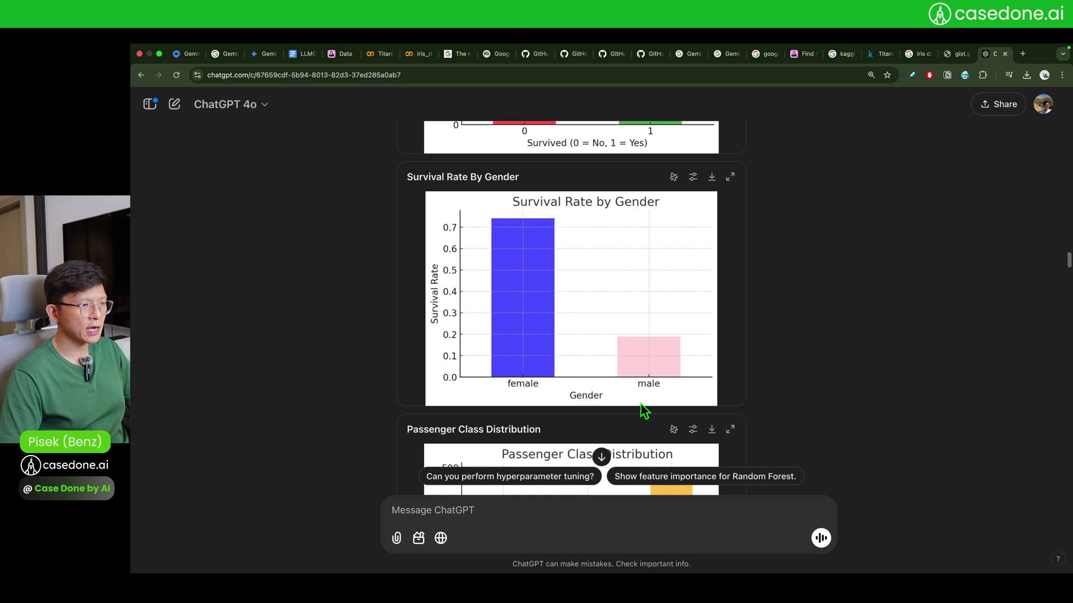
scroll(639, 403, down, 4)
Review ChatGPT's missing-value imputation code with its result, and the Correlation Matrix heatmap.
scroll(640, 404, down, 10)
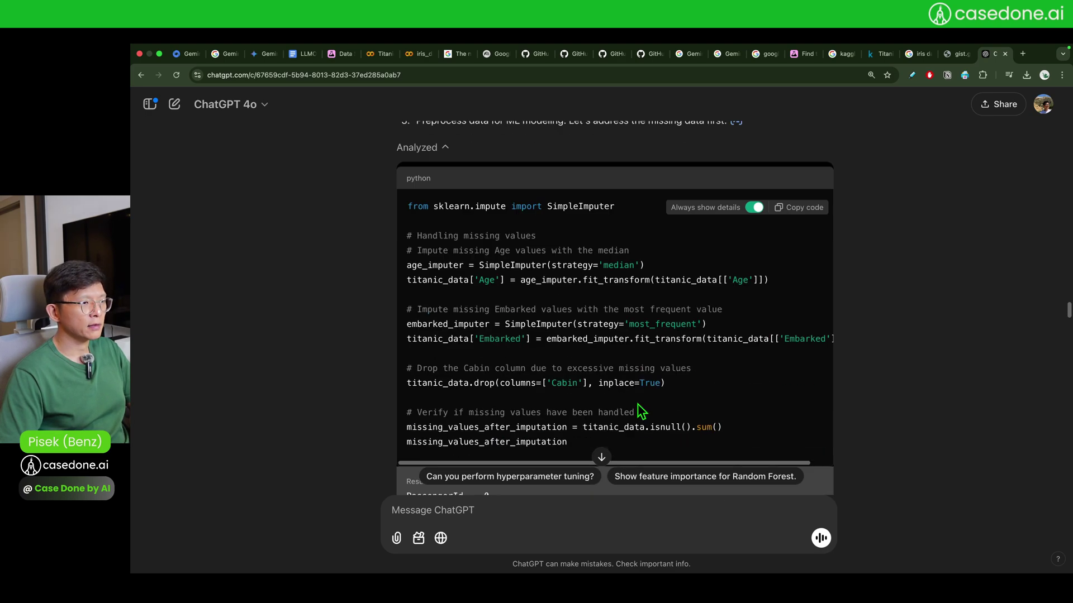
scroll(636, 404, down, 3)
scroll(615, 401, up, 3)
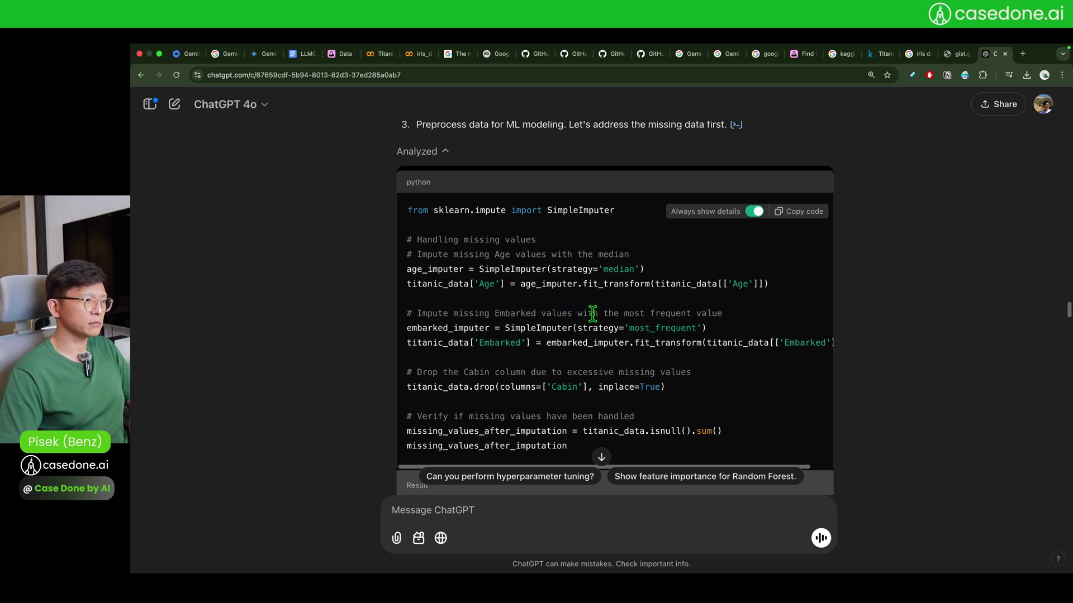
scroll(592, 313, down, 1)
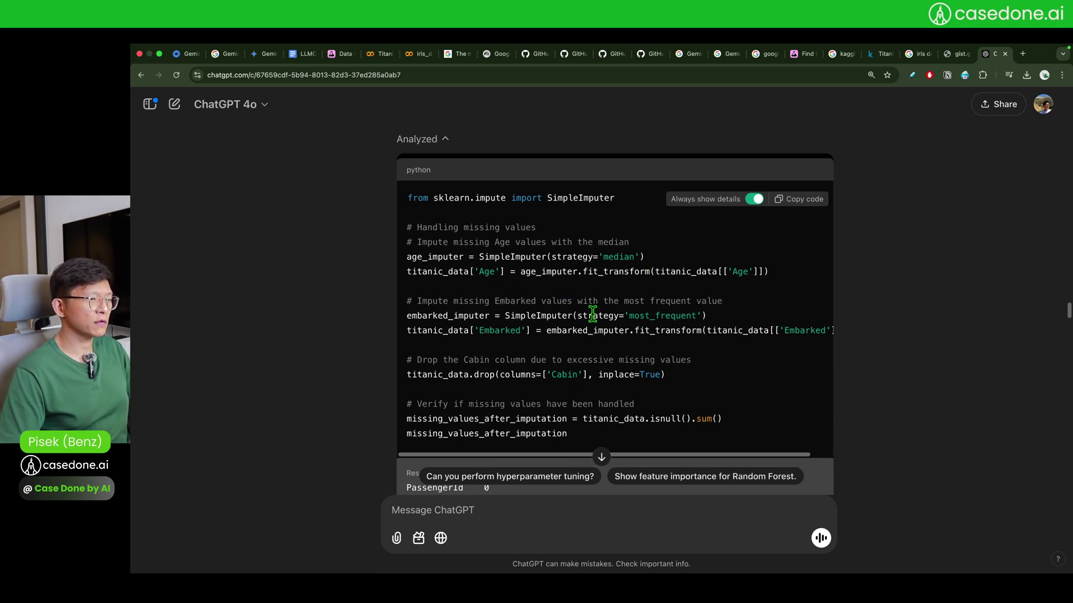
scroll(593, 313, down, 10)
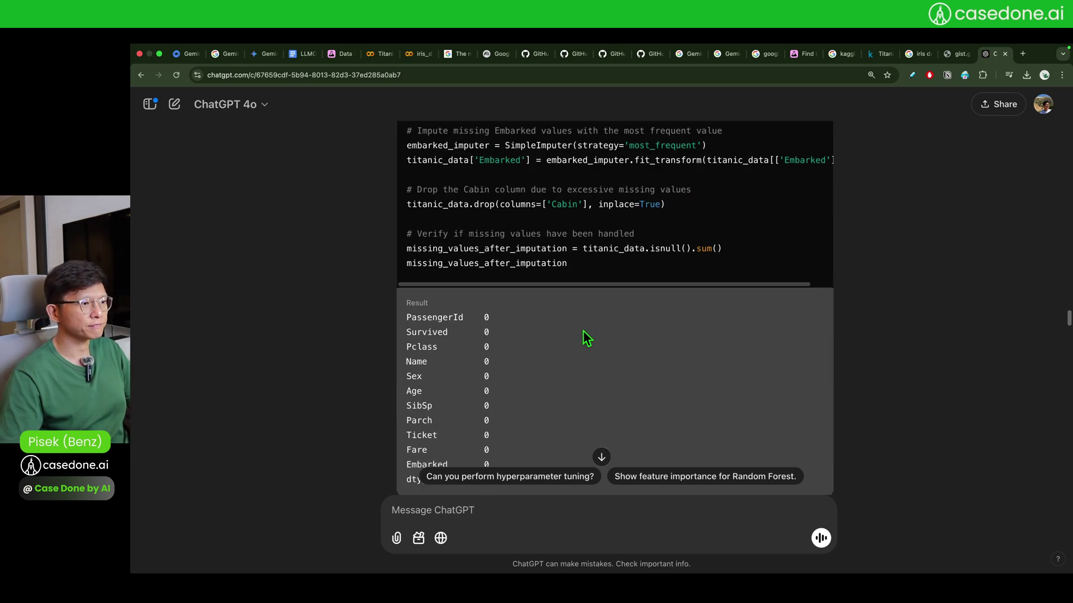
scroll(473, 333, down, 6)
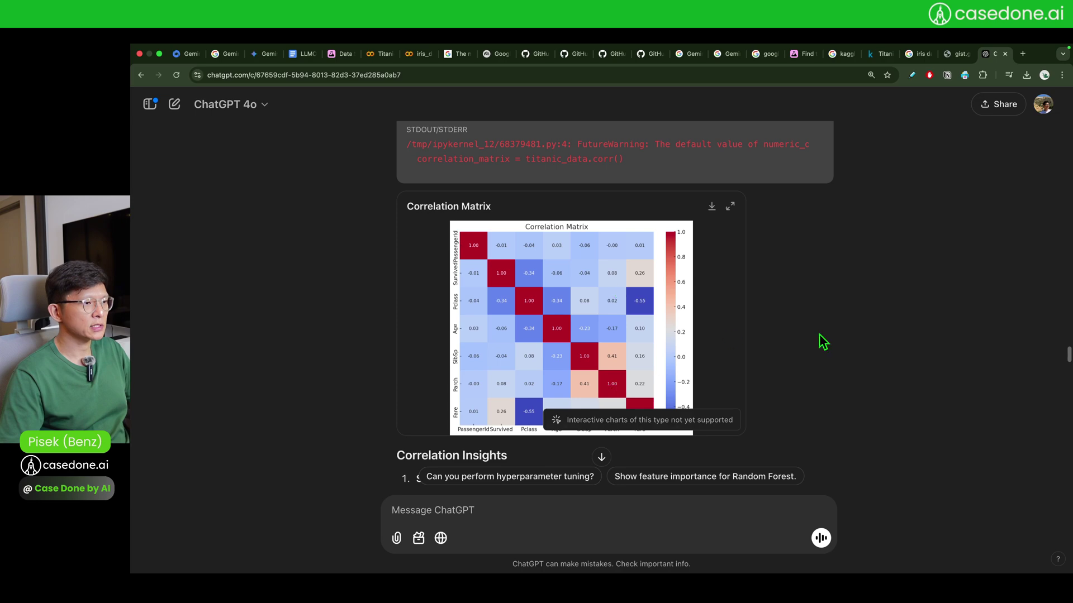
scroll(904, 337, down, 8)
Examine ChatGPT's model training code for Random Forest, Logistic Regression and Support Vector Machine, highlighting the sklearn import lines.
scroll(905, 336, down, 10)
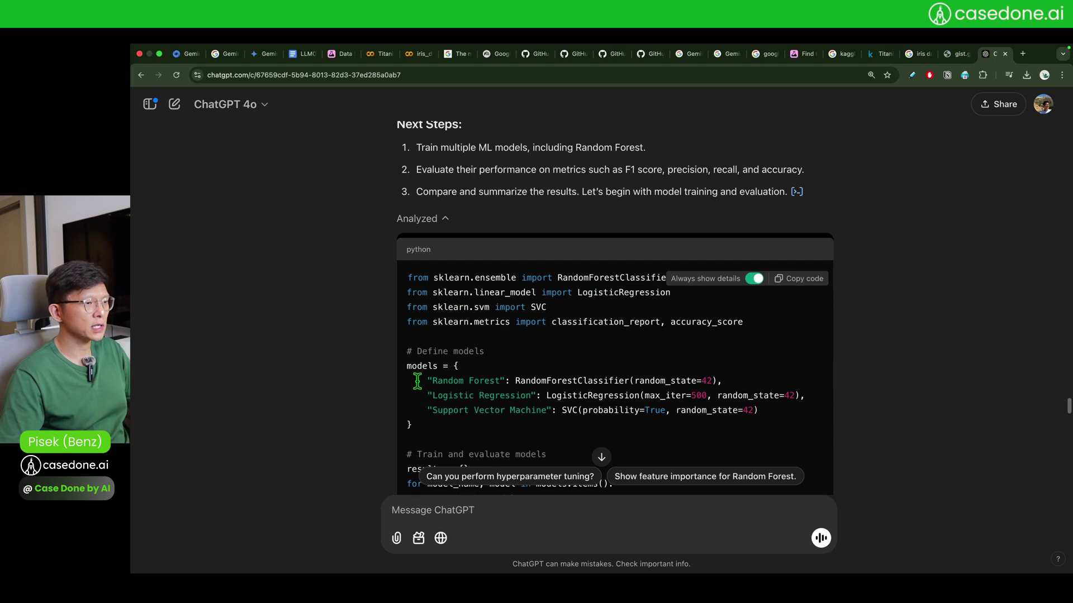
scroll(565, 401, down, 3)
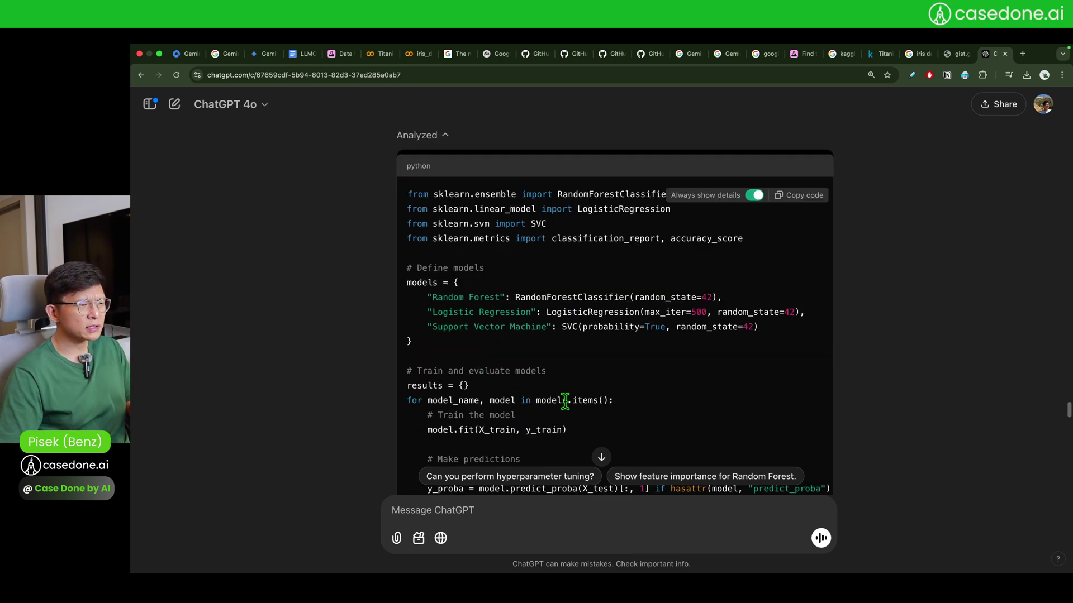
scroll(565, 405, down, 4)
scroll(566, 404, up, 6)
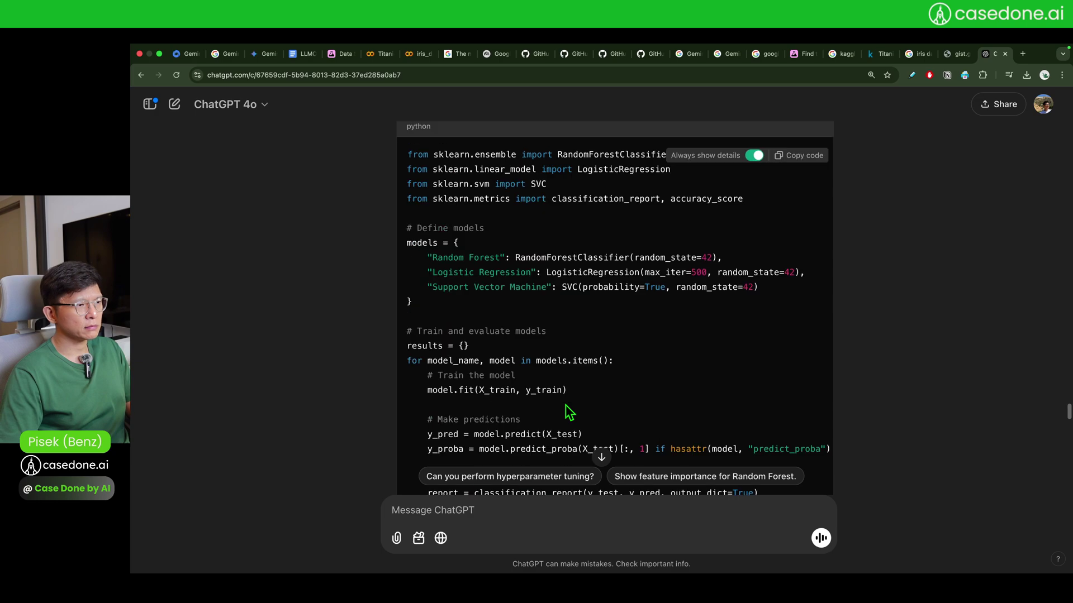
drag(745, 302, 484, 283)
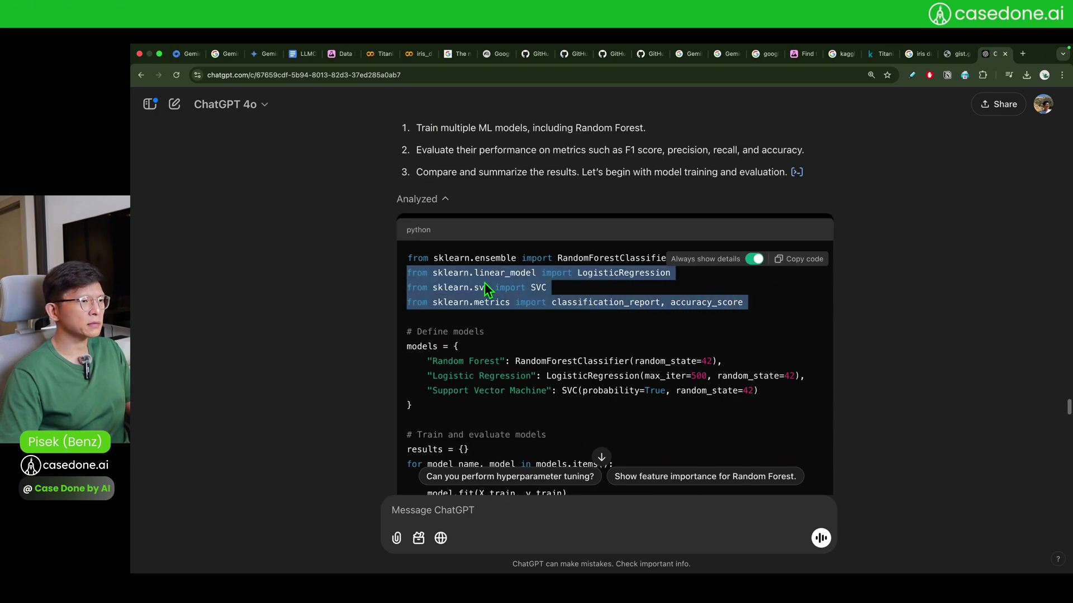
click(564, 304)
scroll(562, 323, up, 2)
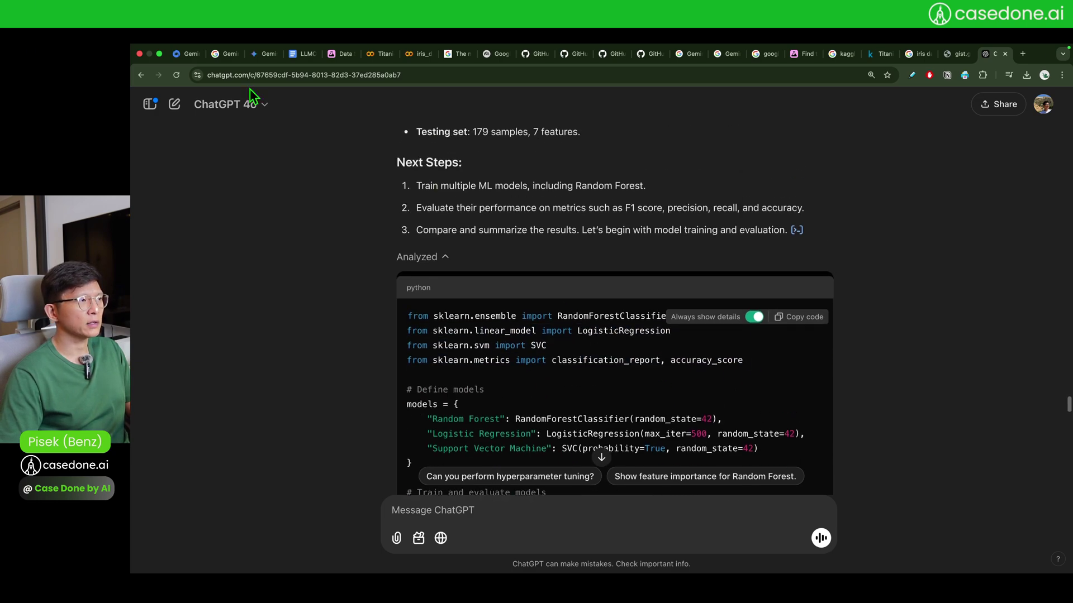
Switch to the Data Science Agent page, expand the Plan section, and highlight the alternative models named under model_optimization.
click(375, 54)
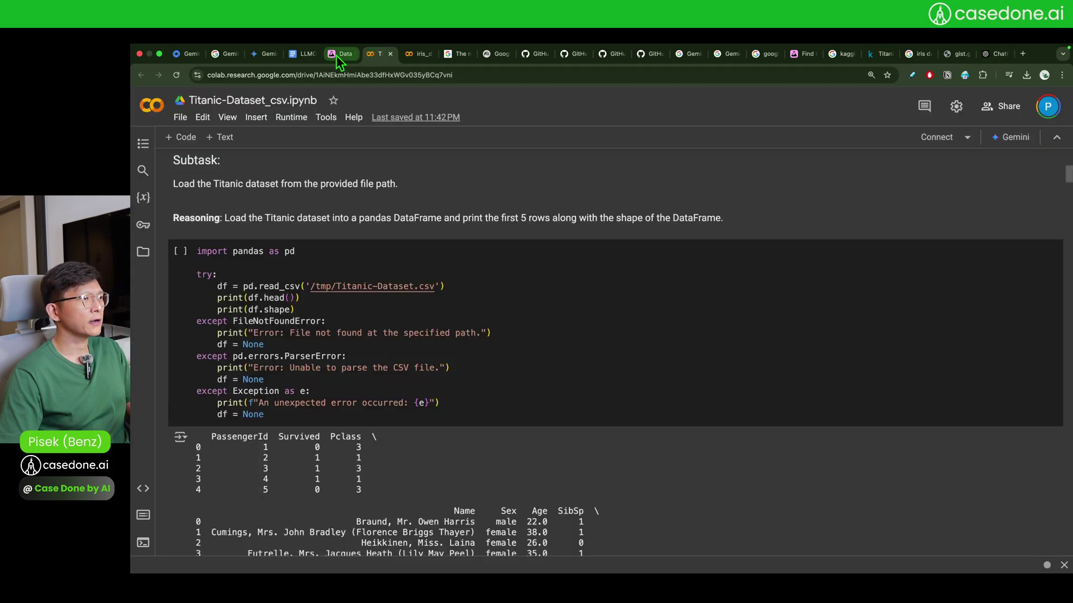
click(336, 54)
scroll(387, 296, up, 10)
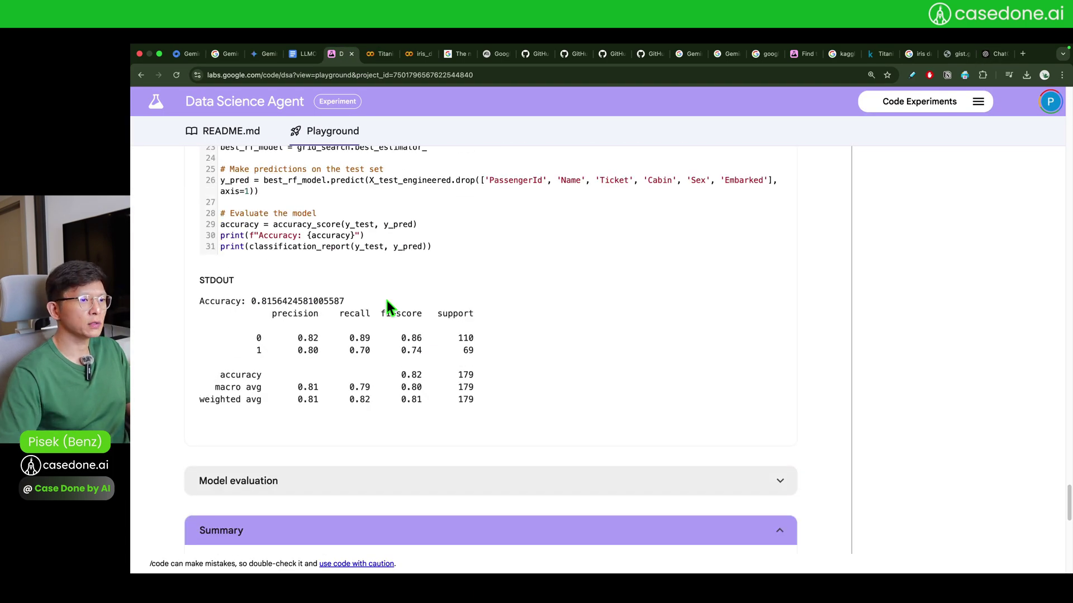
scroll(385, 297, up, 10)
scroll(420, 288, up, 20)
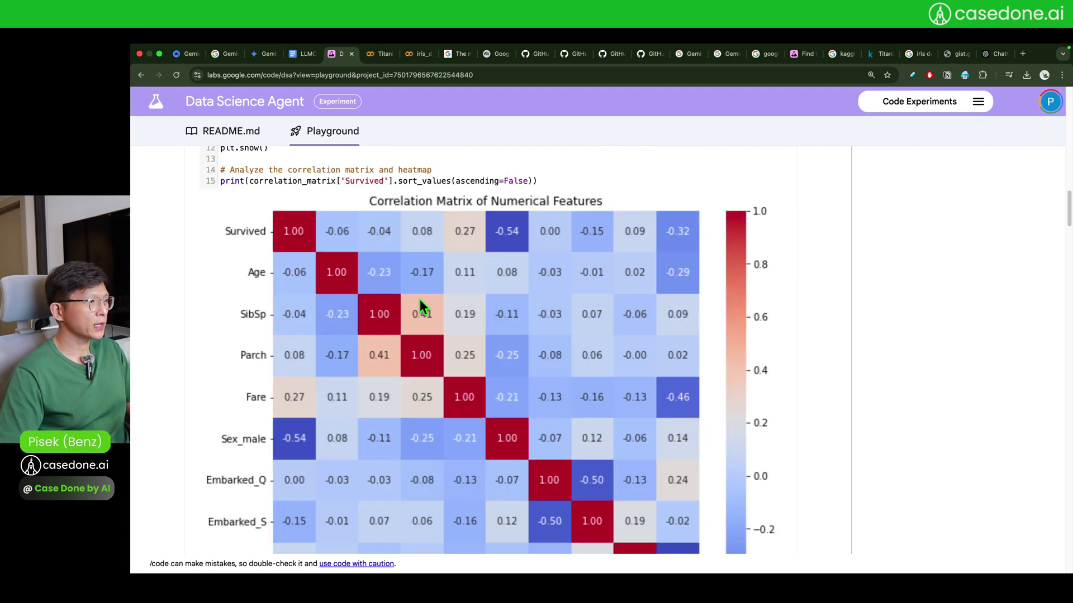
scroll(416, 302, up, 15)
click(466, 279)
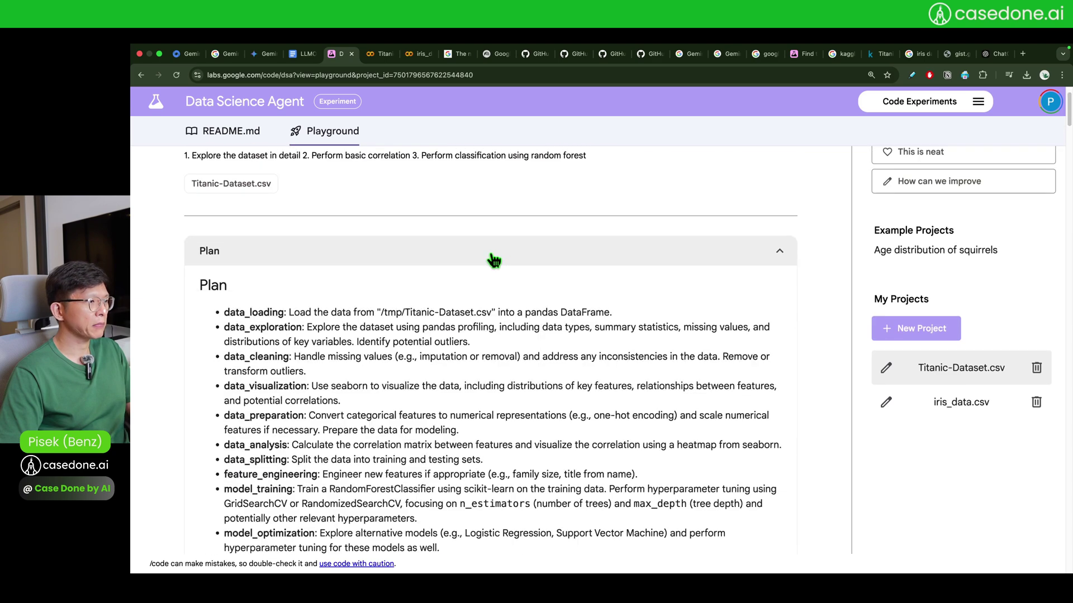
scroll(464, 261, down, 3)
scroll(419, 405, up, 1)
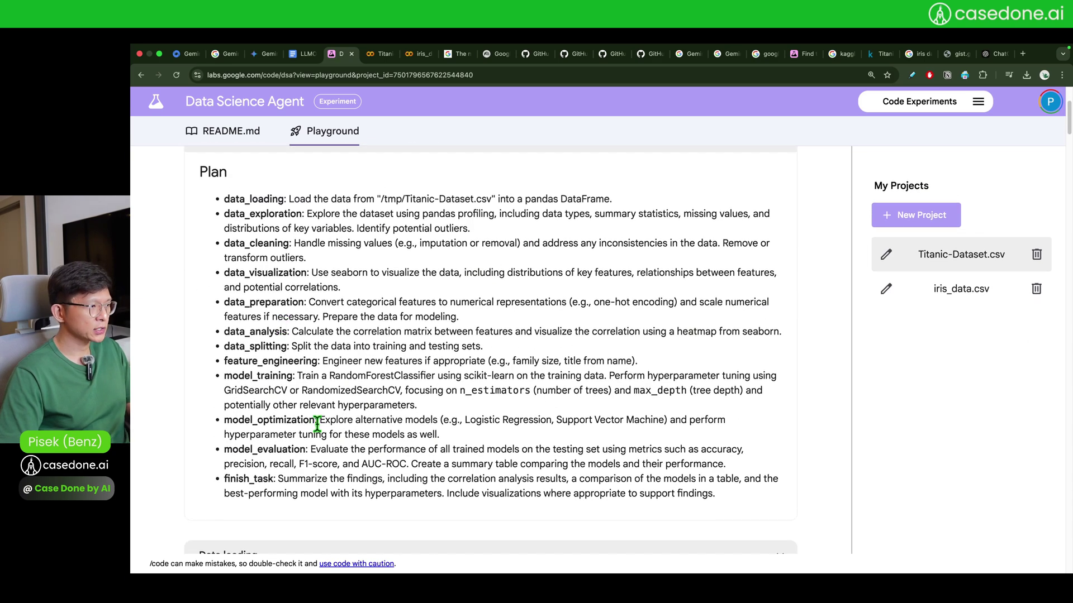
drag(319, 423, 469, 441)
double_click(482, 423)
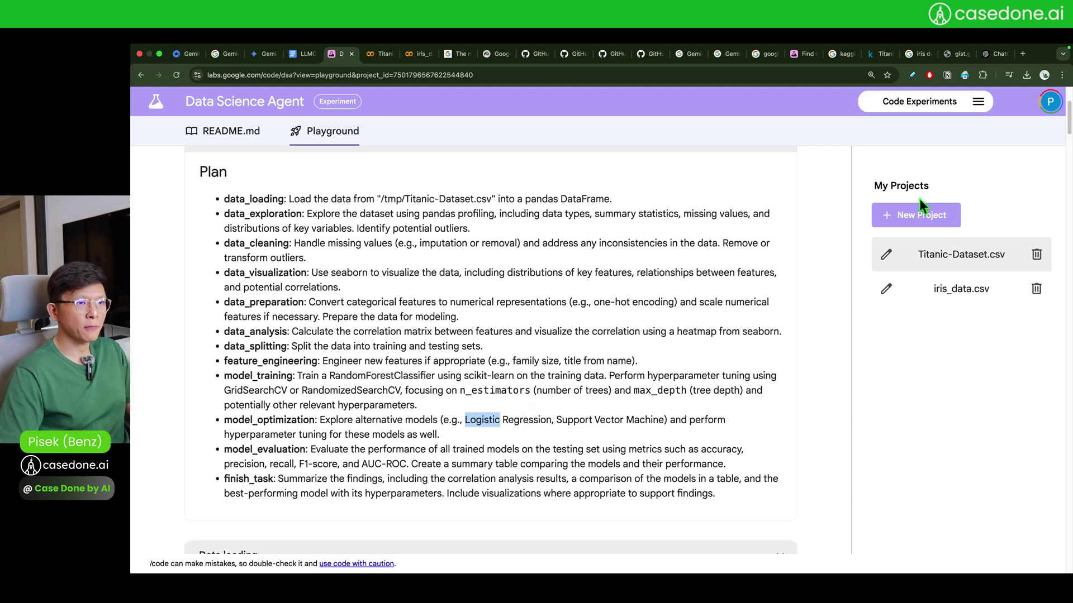
Check the agent's model training fixes and the Model optimization code for which models are tuned, through to its accuracy output.
drag(1067, 115, 1063, 447)
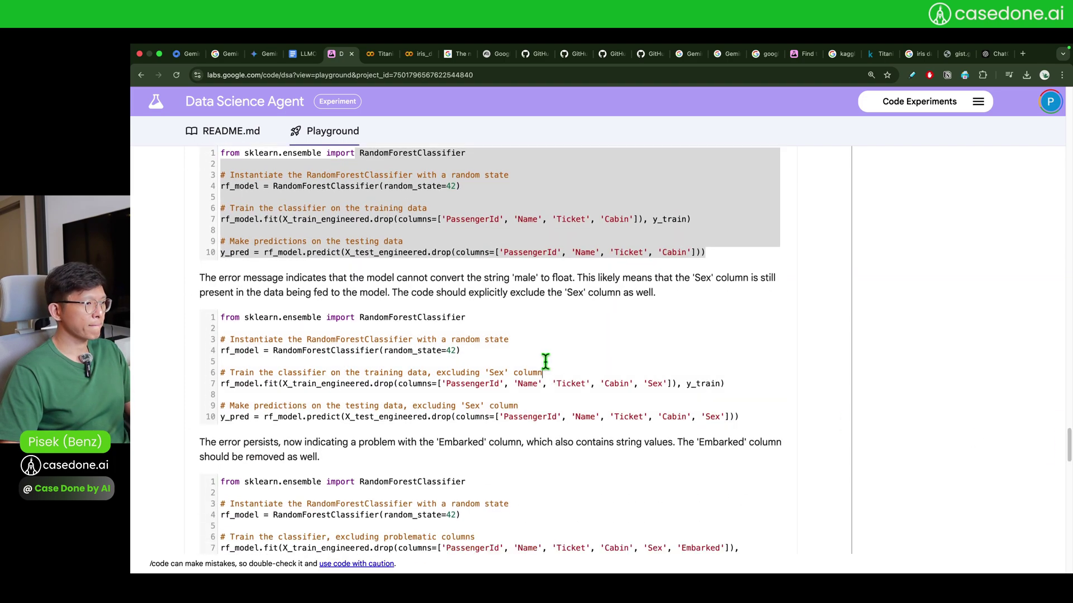
scroll(546, 361, down, 8)
scroll(542, 361, down, 1)
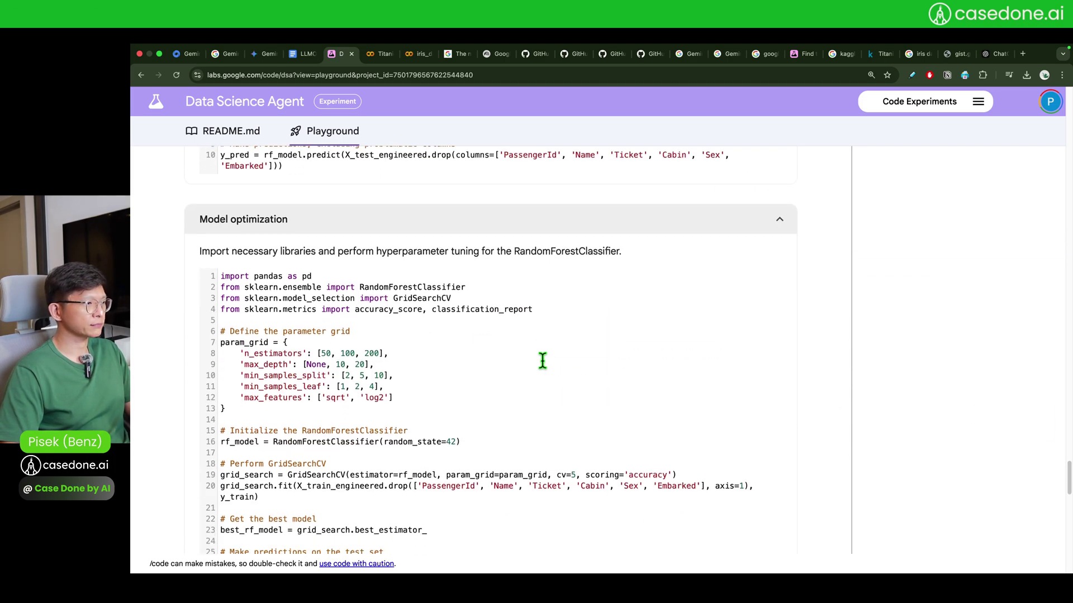
scroll(547, 359, down, 1)
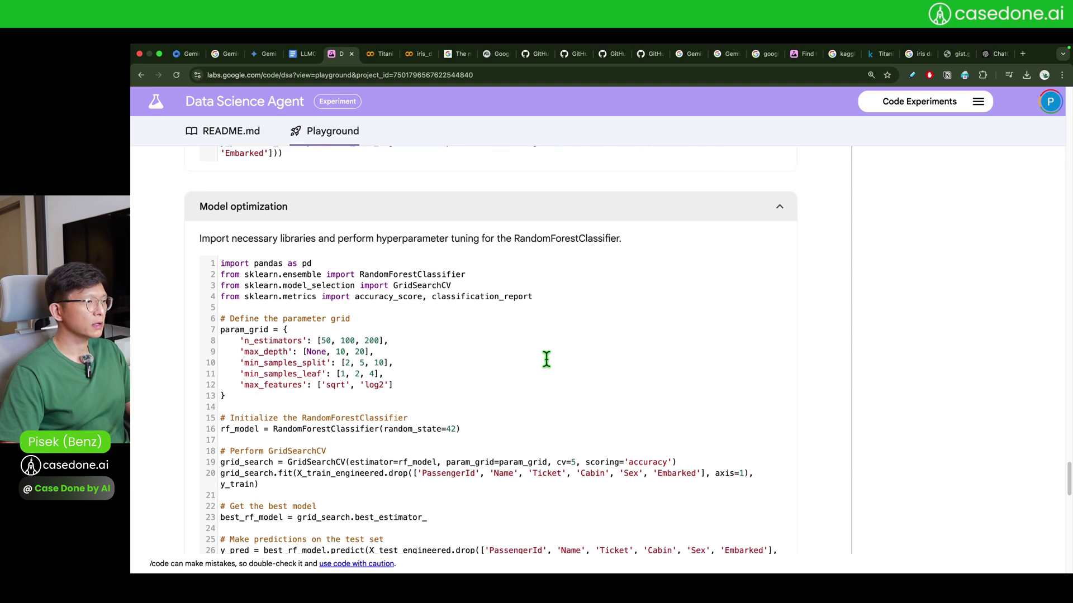
scroll(547, 359, down, 7)
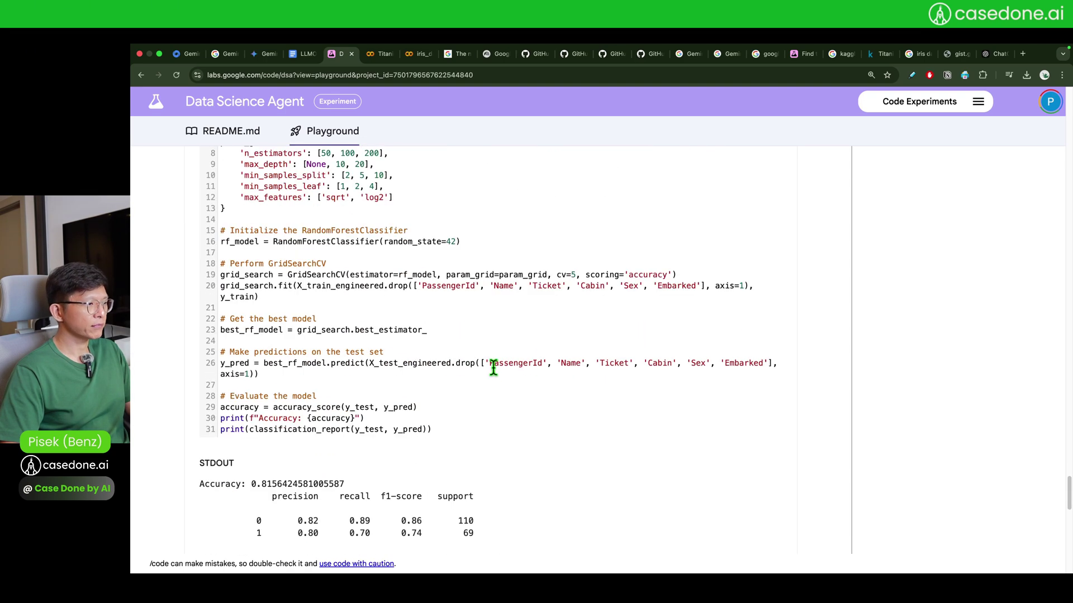
Return to the ChatGPT conversation, highlight the three model definitions, and read the training results, per-model metrics and Insights.
click(994, 54)
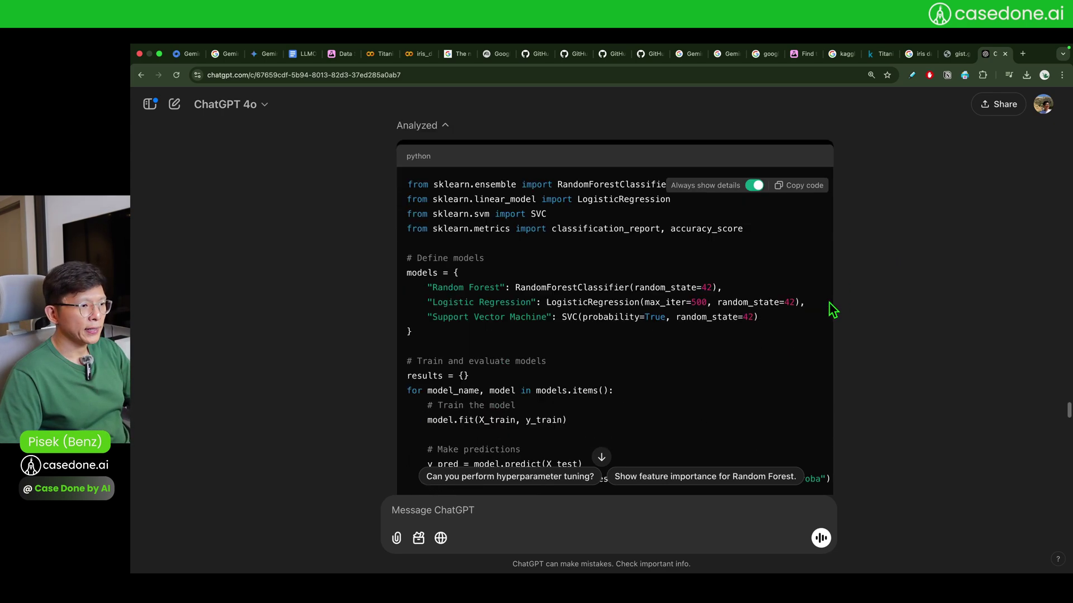
scroll(833, 309, down, 2)
scroll(543, 288, down, 1)
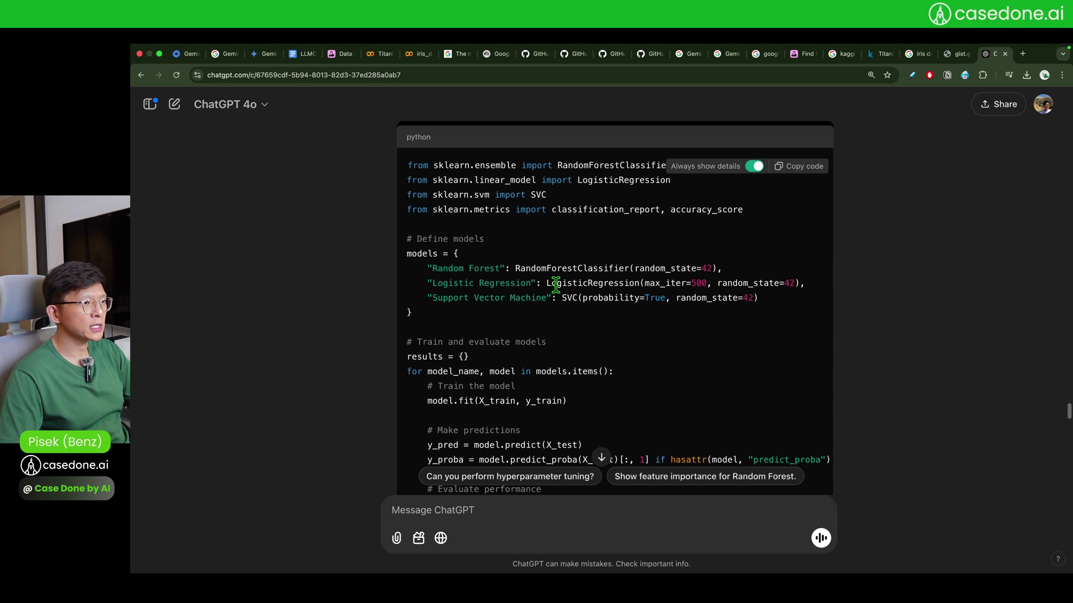
drag(470, 268, 465, 302)
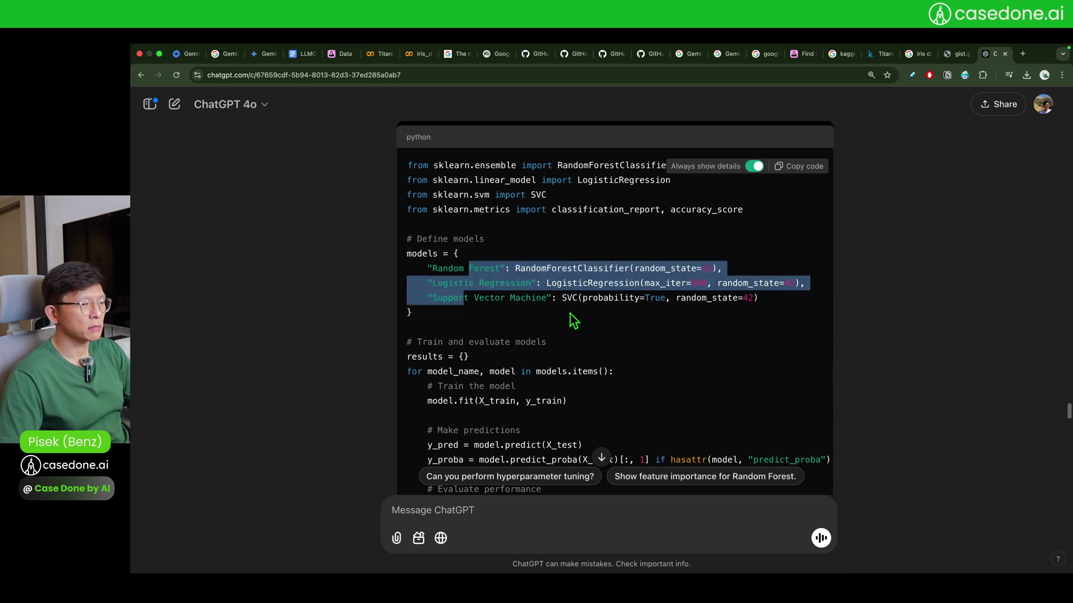
scroll(550, 314, down, 2)
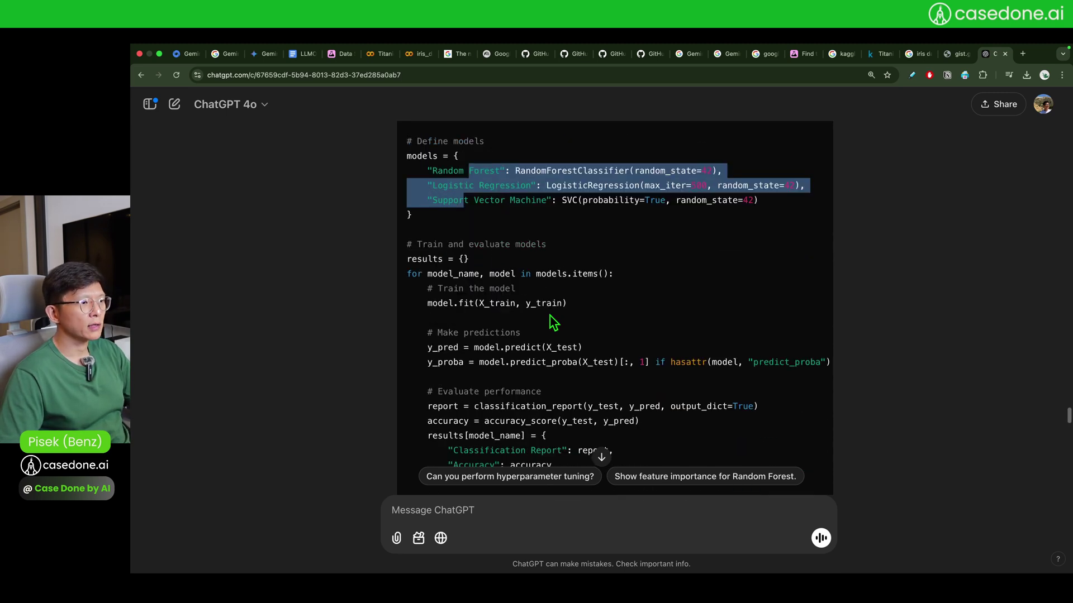
scroll(625, 303, down, 15)
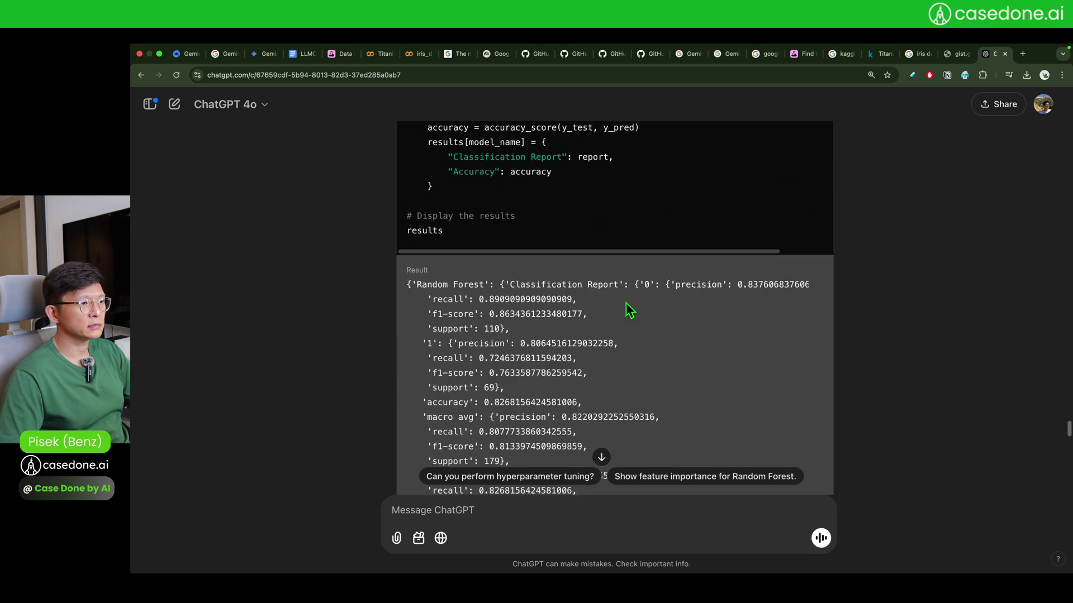
scroll(625, 302, down, 5)
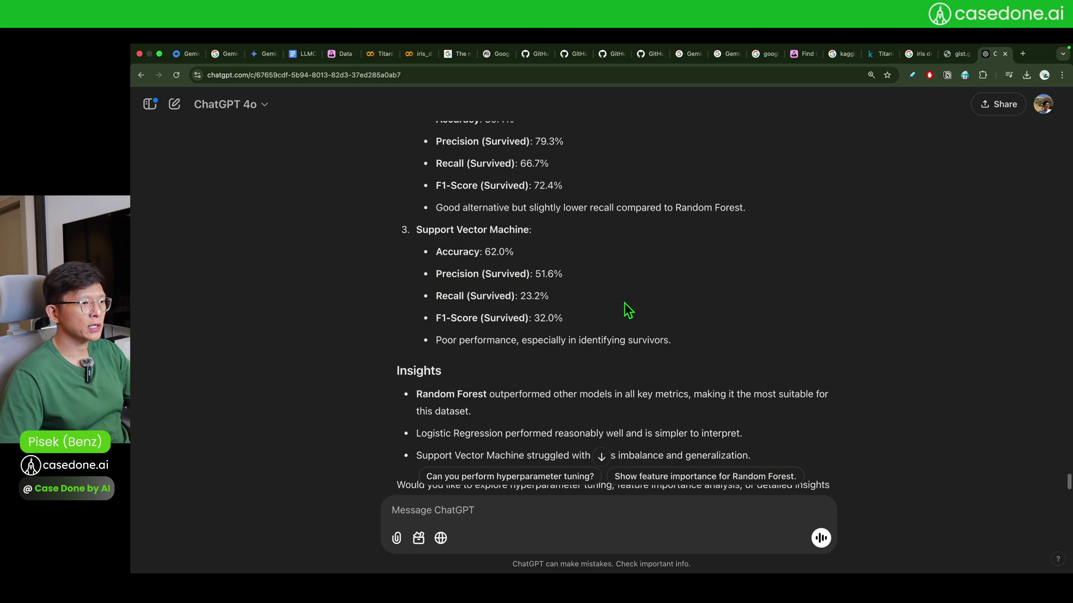
Return to ChatGPT's model definitions and highlight the Random Forest, Logistic Regression and Support Vector Machine lines.
scroll(625, 303, up, 15)
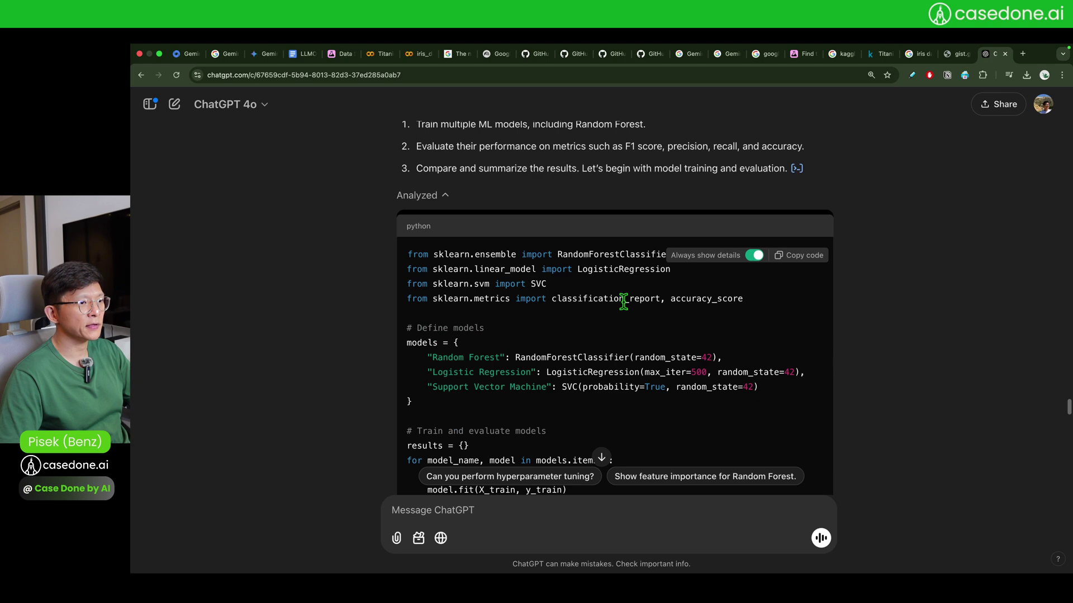
scroll(627, 307, down, 4)
scroll(627, 306, up, 1)
drag(757, 239, 757, 211)
click(435, 208)
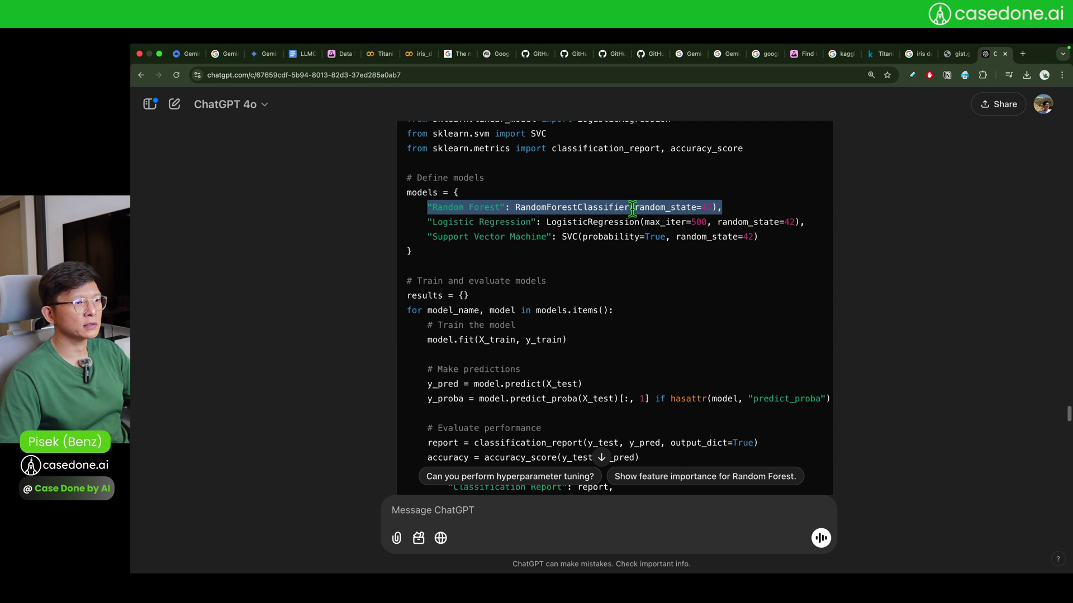
click(719, 209)
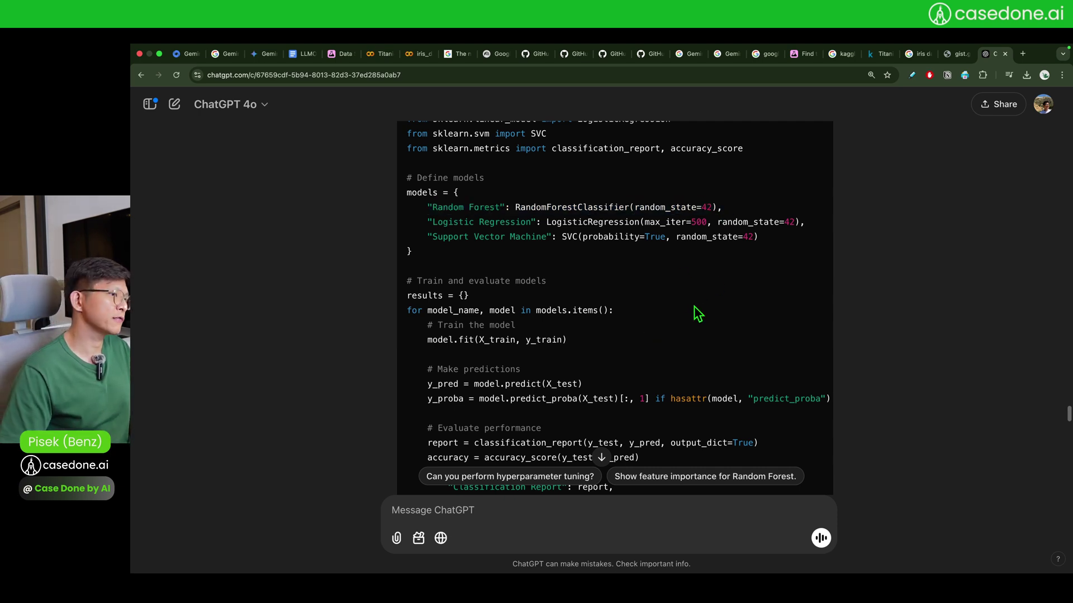
Review ChatGPT's evaluation output and per-model metrics, highlighting the Support Vector Machine accuracy line, and revisit the training code.
scroll(692, 329, down, 10)
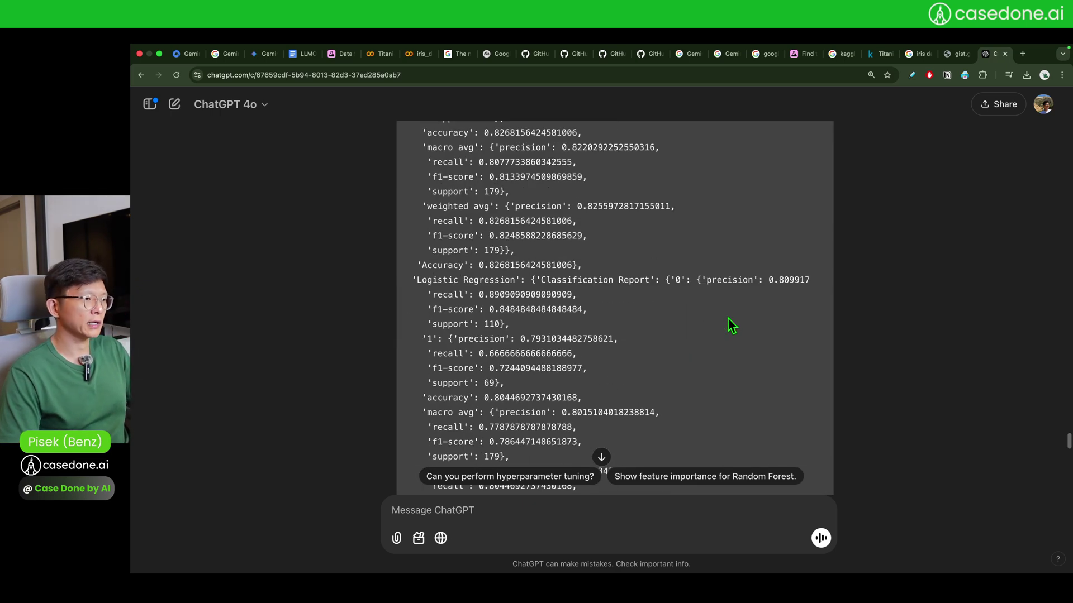
scroll(731, 326, down, 15)
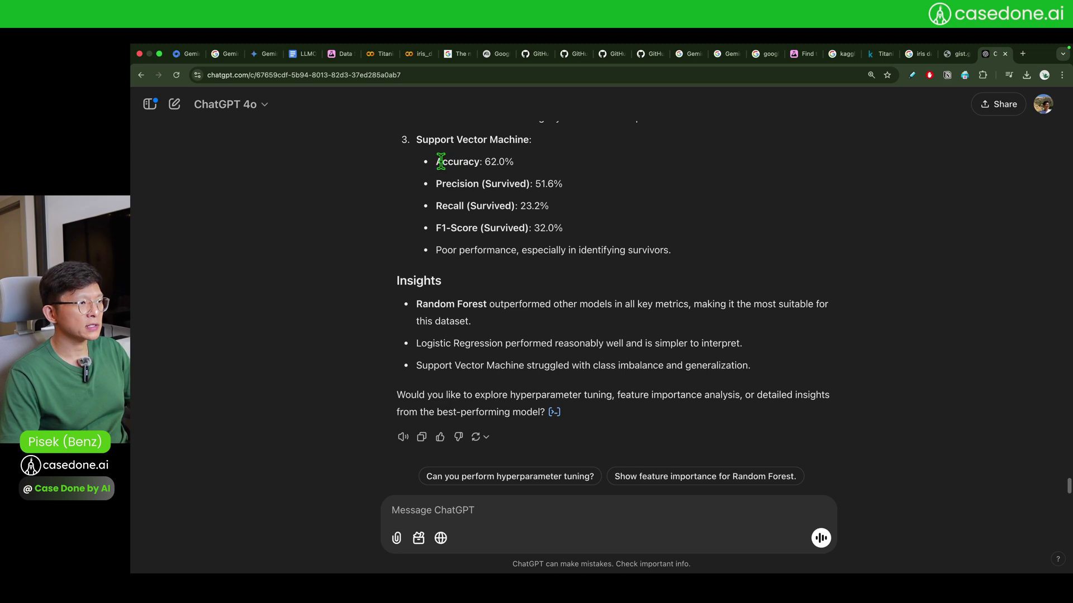
drag(441, 162, 552, 177)
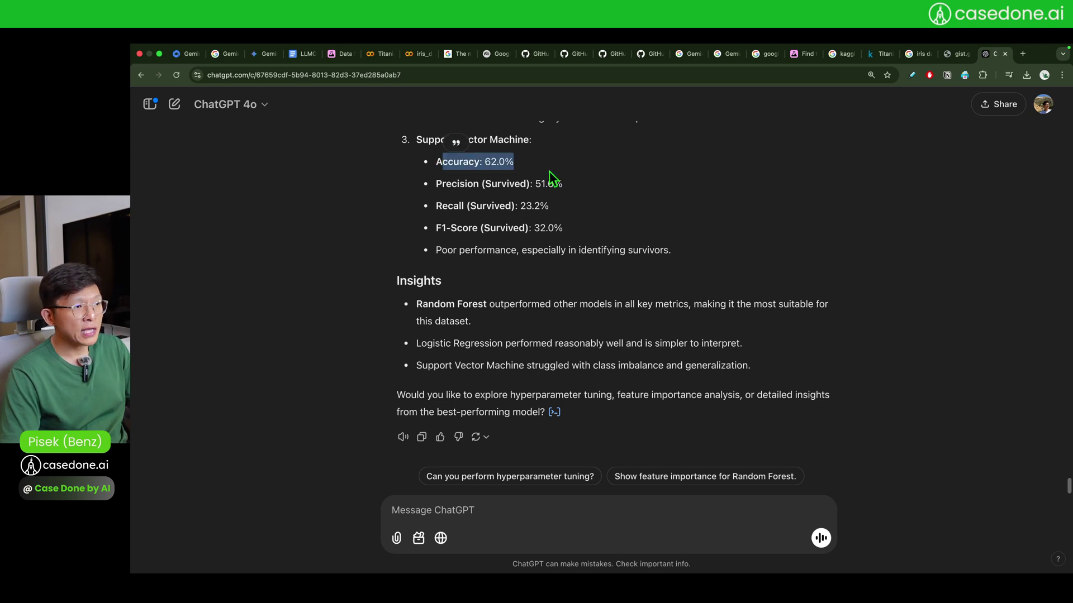
click(600, 244)
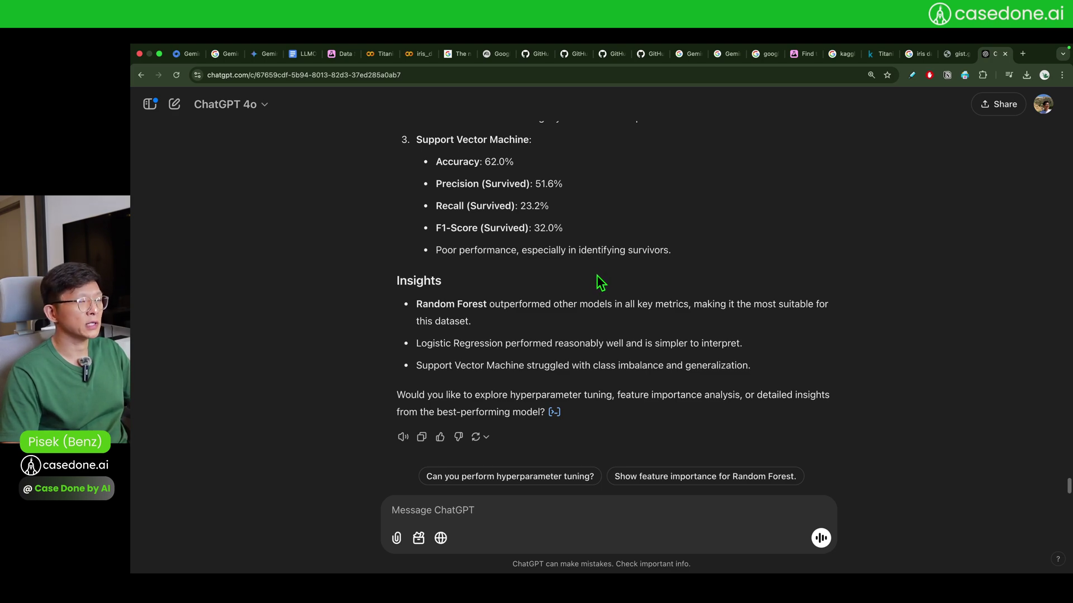
scroll(665, 266, up, 3)
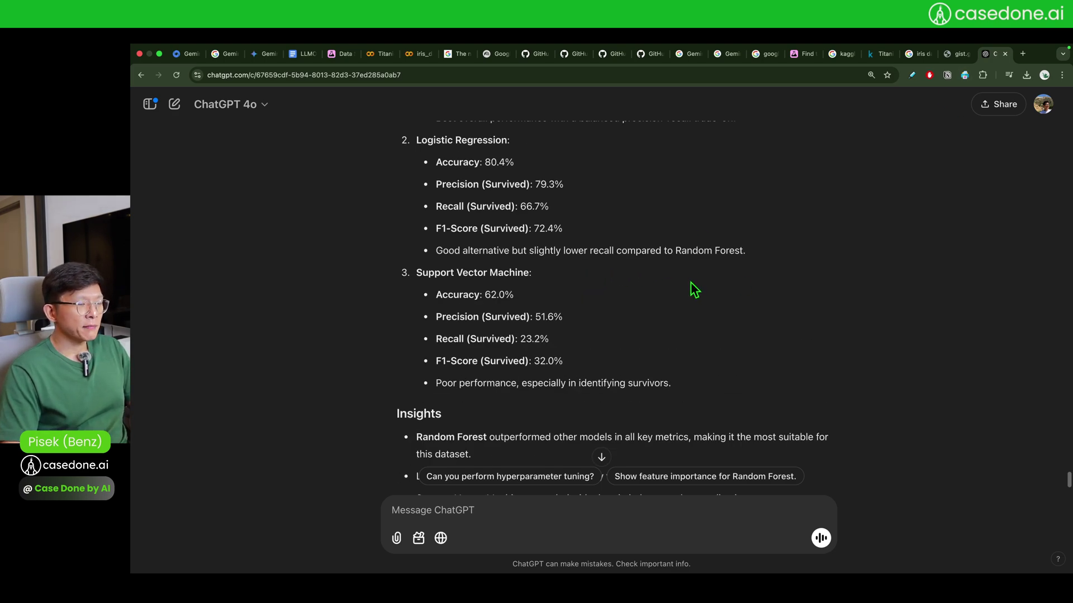
scroll(691, 282, up, 1)
scroll(686, 288, up, 20)
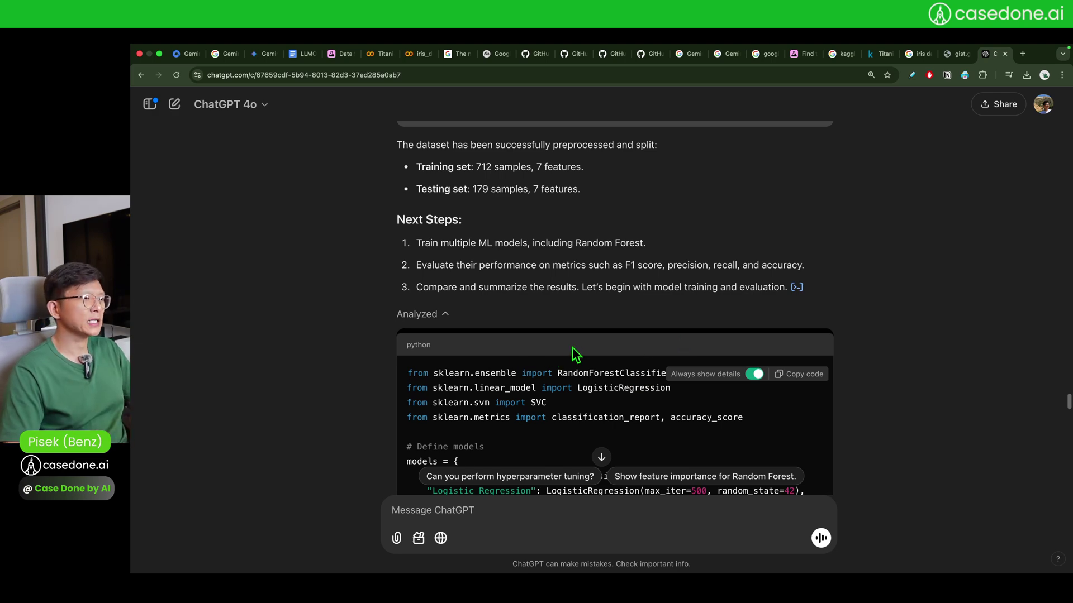
Close the ChatGPT, iris CSV gist, iris search, Kaggle Titanic Dataset and Kaggle search pages.
click(1006, 54)
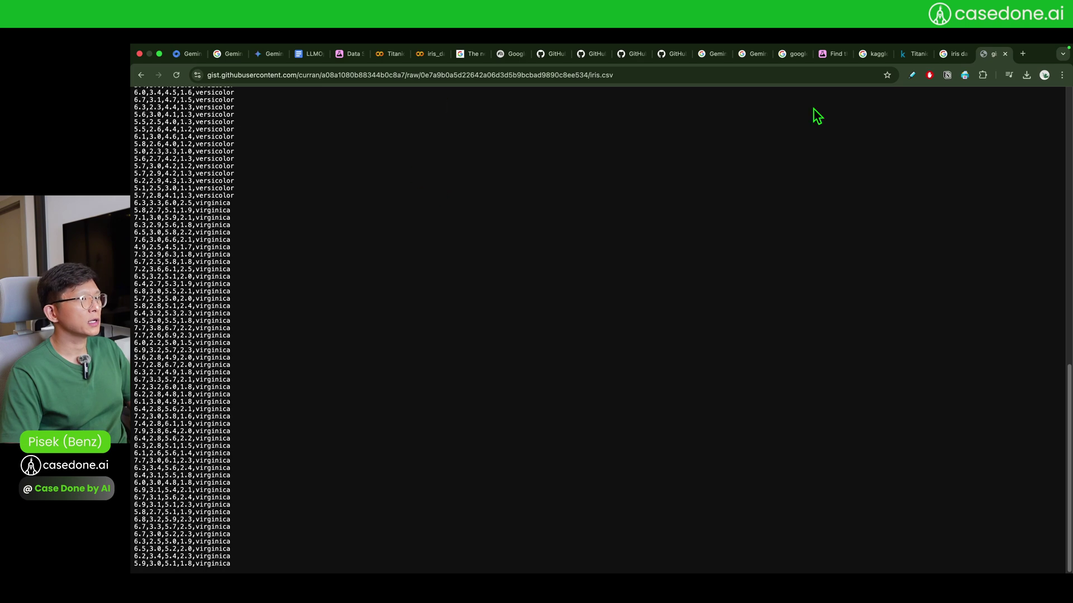
click(1004, 54)
click(1004, 54)
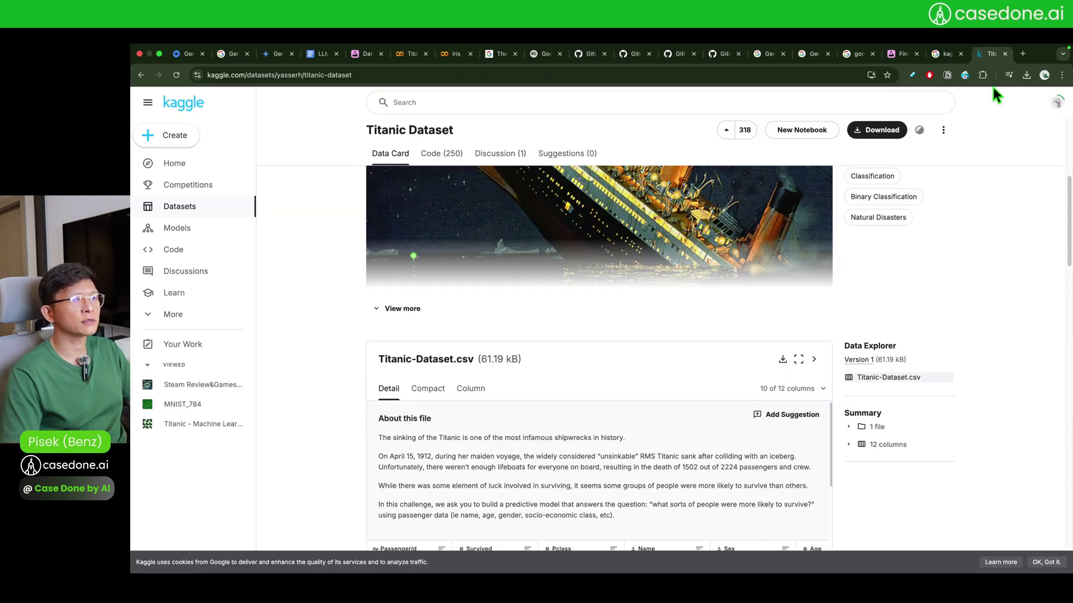
click(1004, 54)
click(1005, 55)
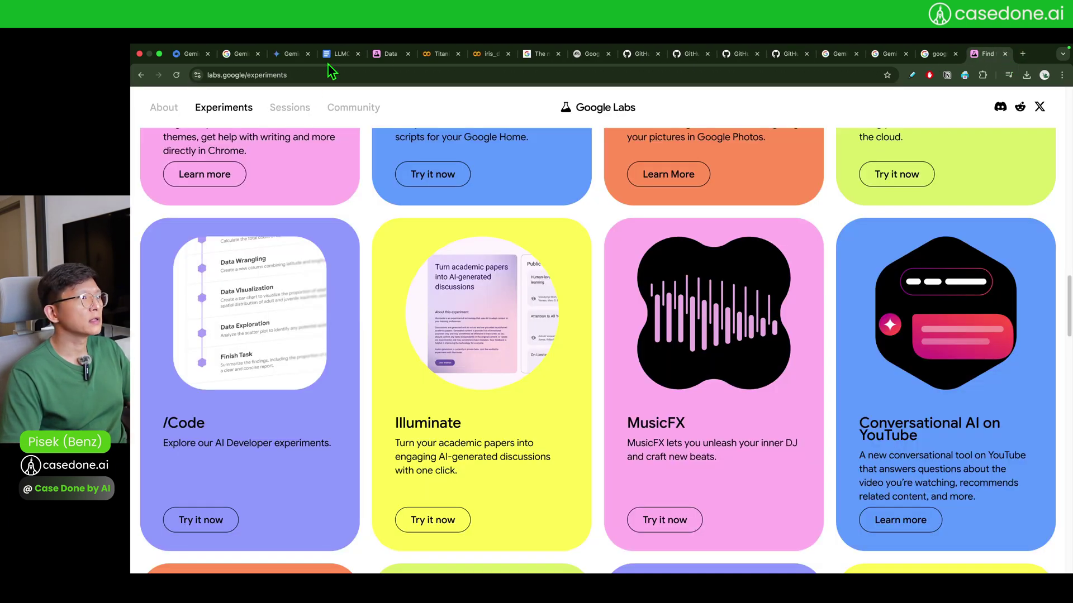
Switch to the Data Science Agent page, shorten its address to labs.google.com, and load the Google Labs home page.
click(387, 55)
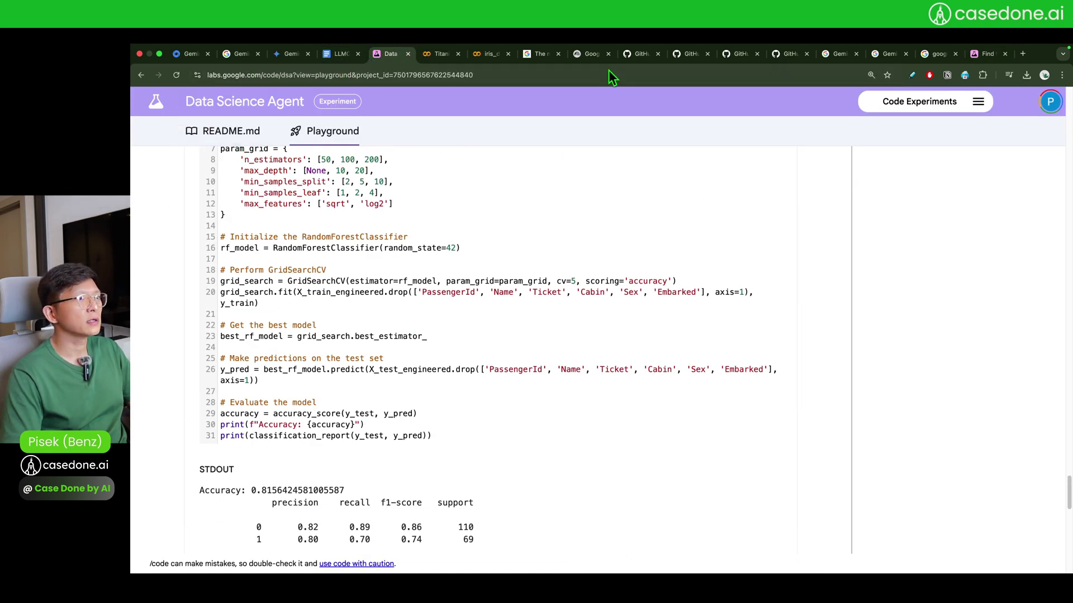
drag(282, 76, 591, 68)
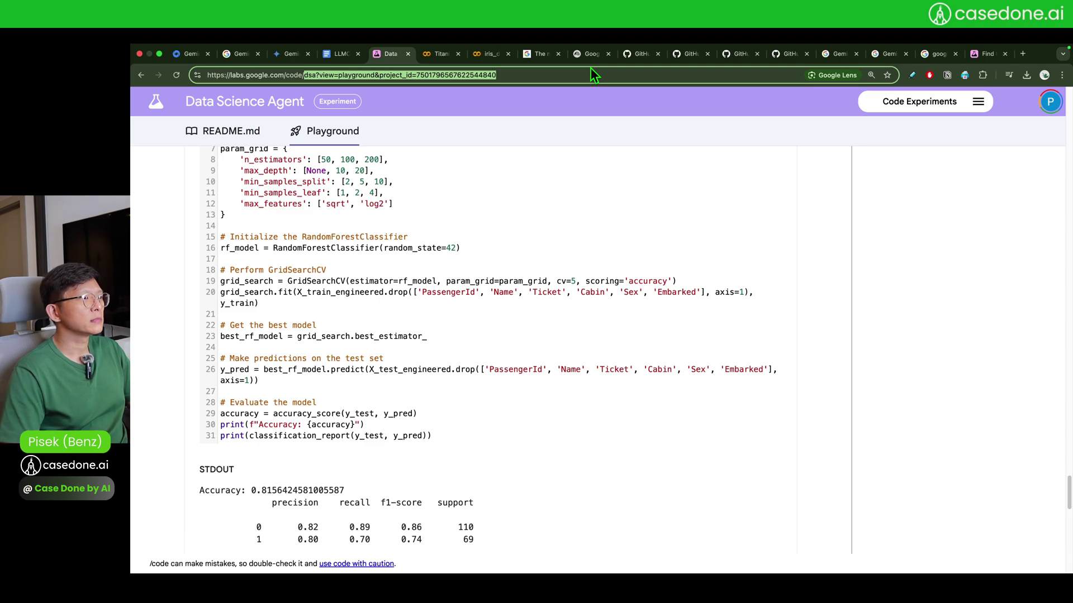
key(BackSpace)
scroll(853, 284, up, 15)
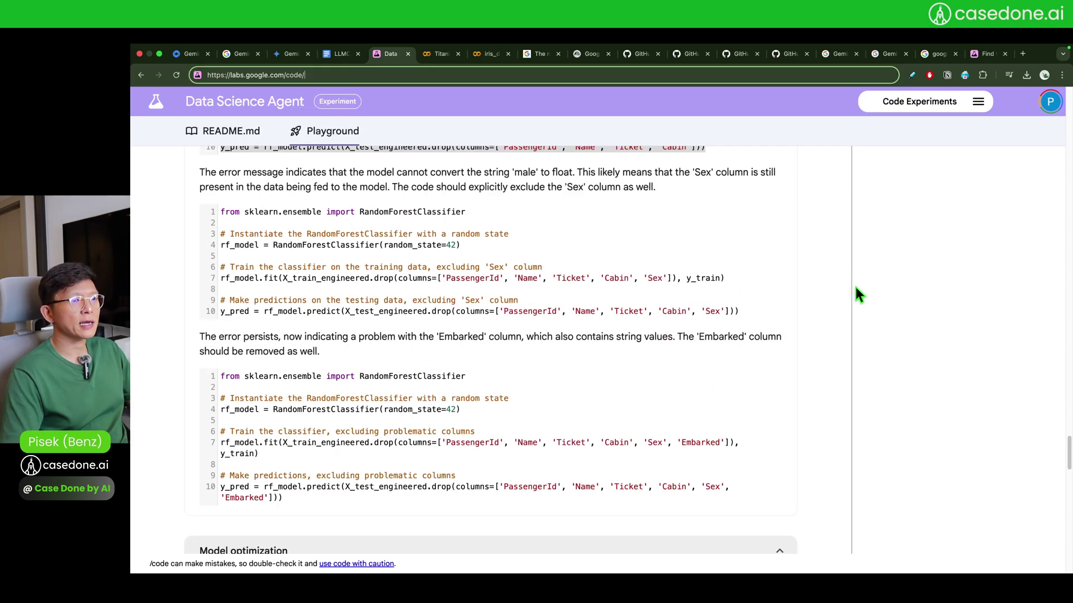
scroll(1064, 303, up, 15)
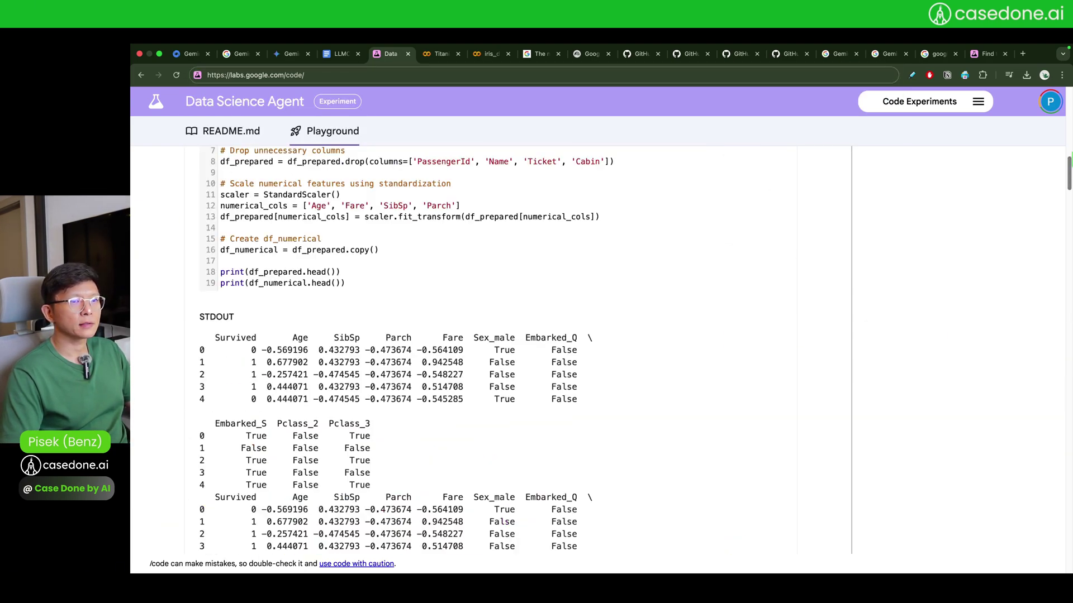
click(989, 53)
scroll(726, 391, up, 10)
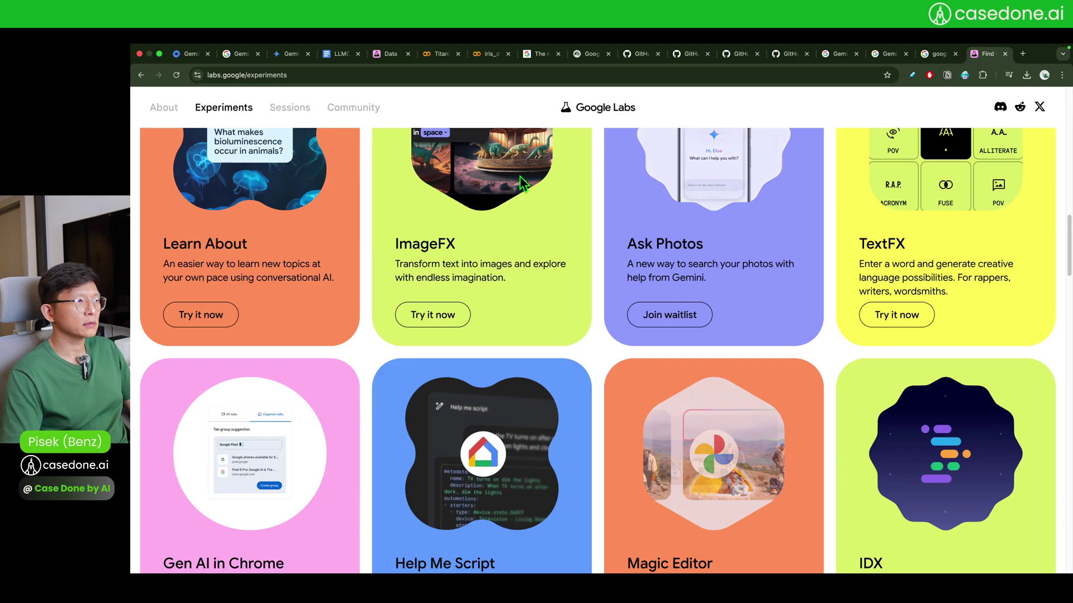
click(389, 55)
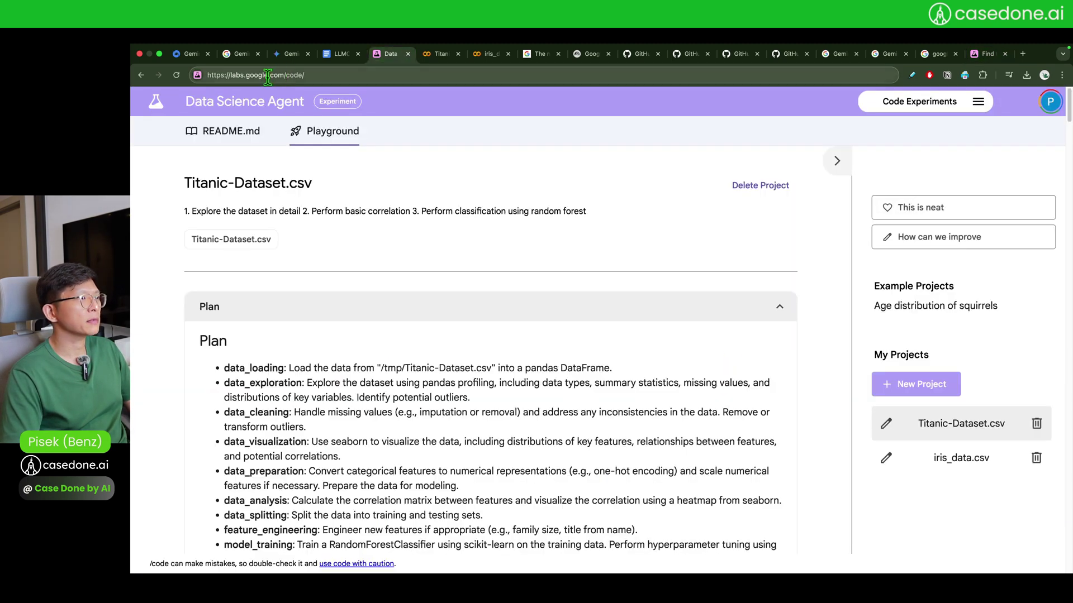
drag(285, 77, 467, 72)
key(BackSpace)
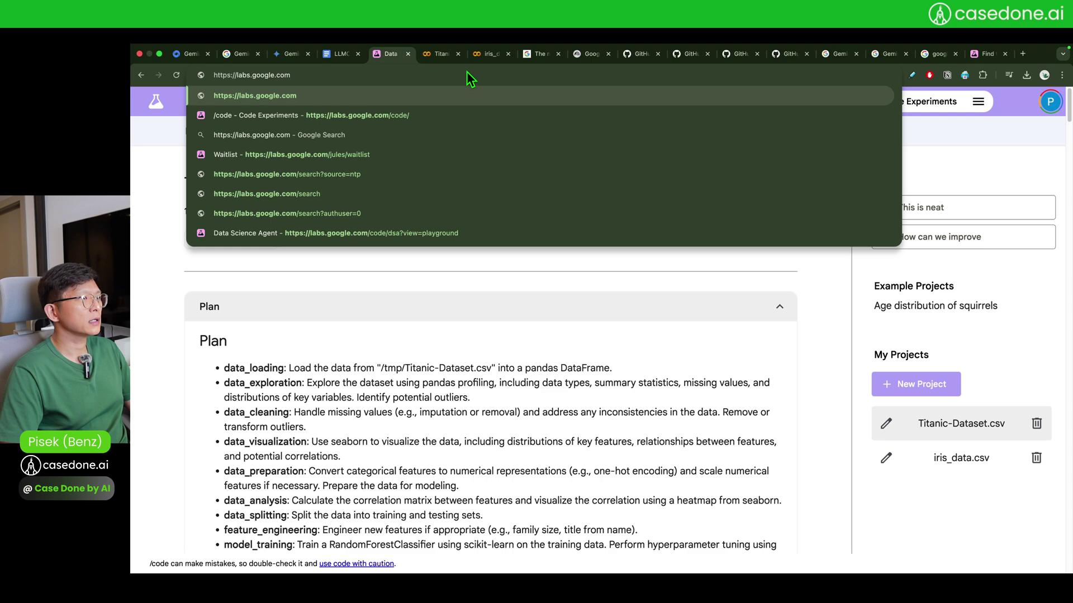
key(Return)
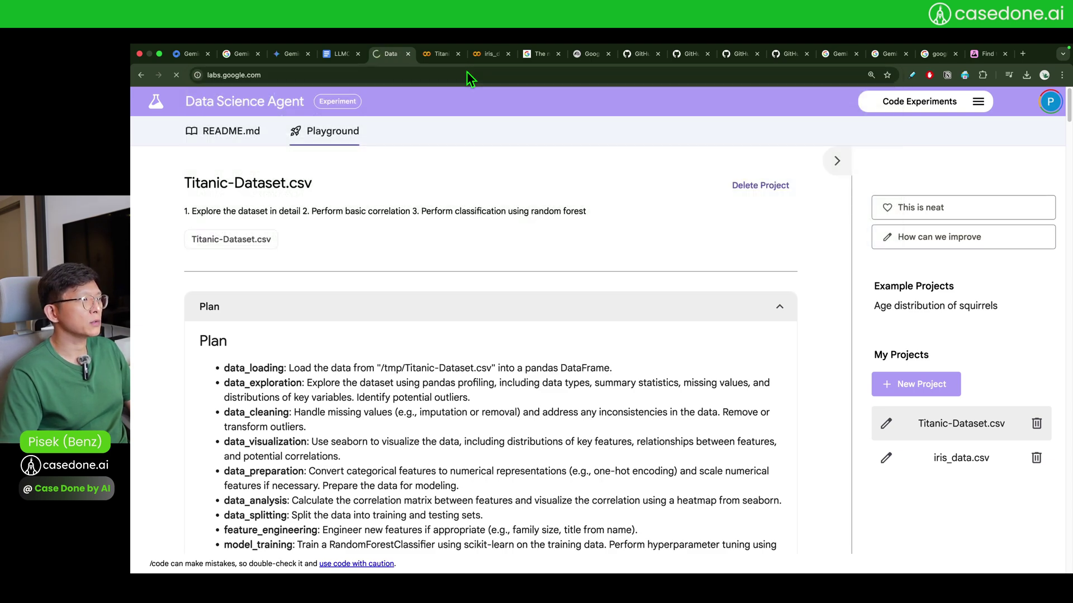
View all Google Labs experiments and expand the list to find the /Code experiment.
scroll(576, 369, down, 20)
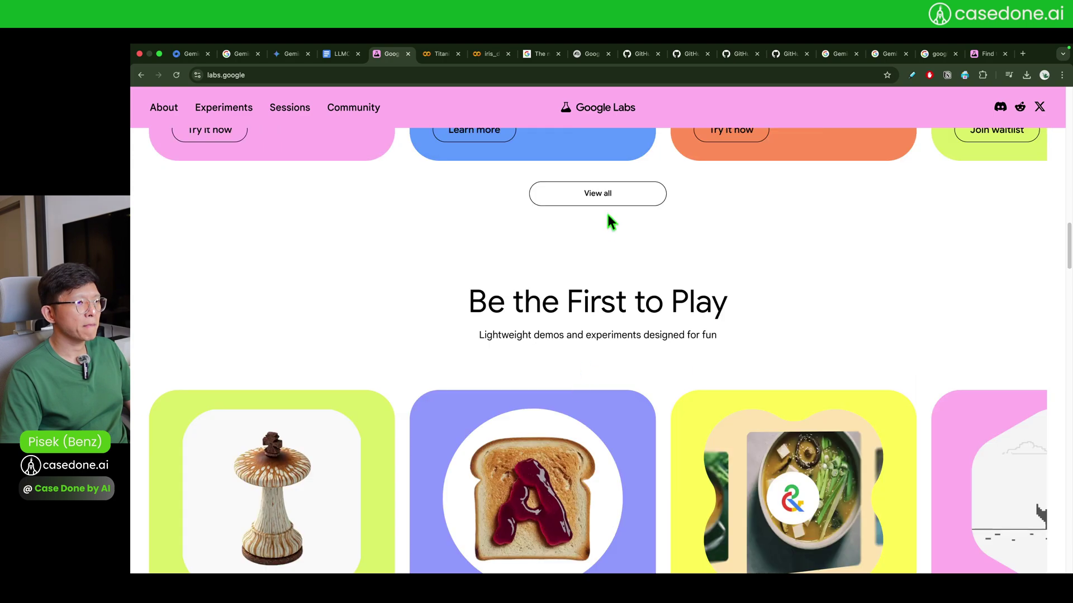
click(606, 205)
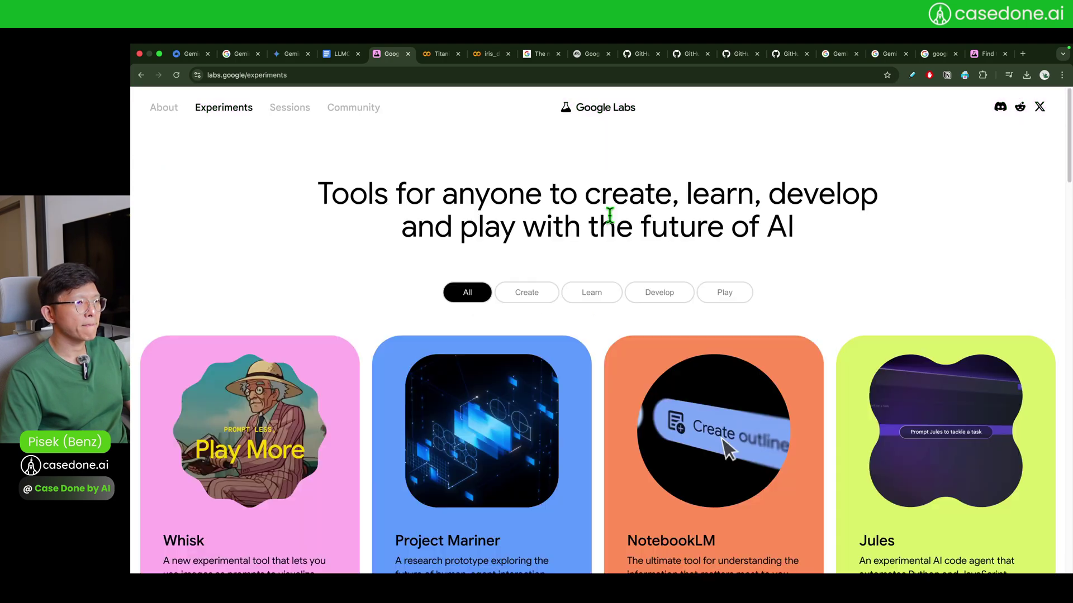
scroll(560, 348, down, 10)
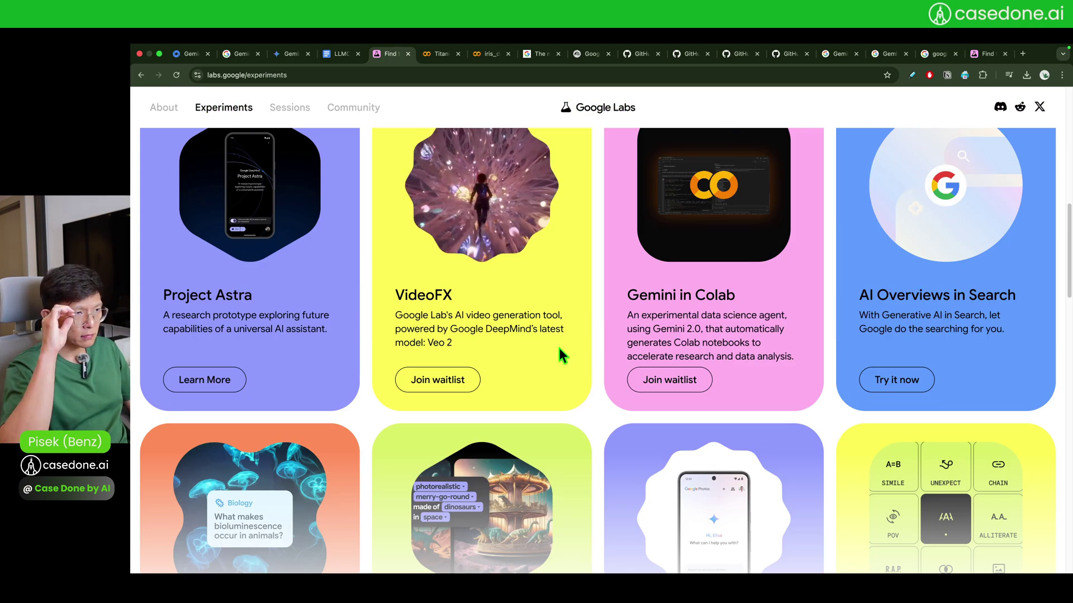
scroll(552, 352, down, 9)
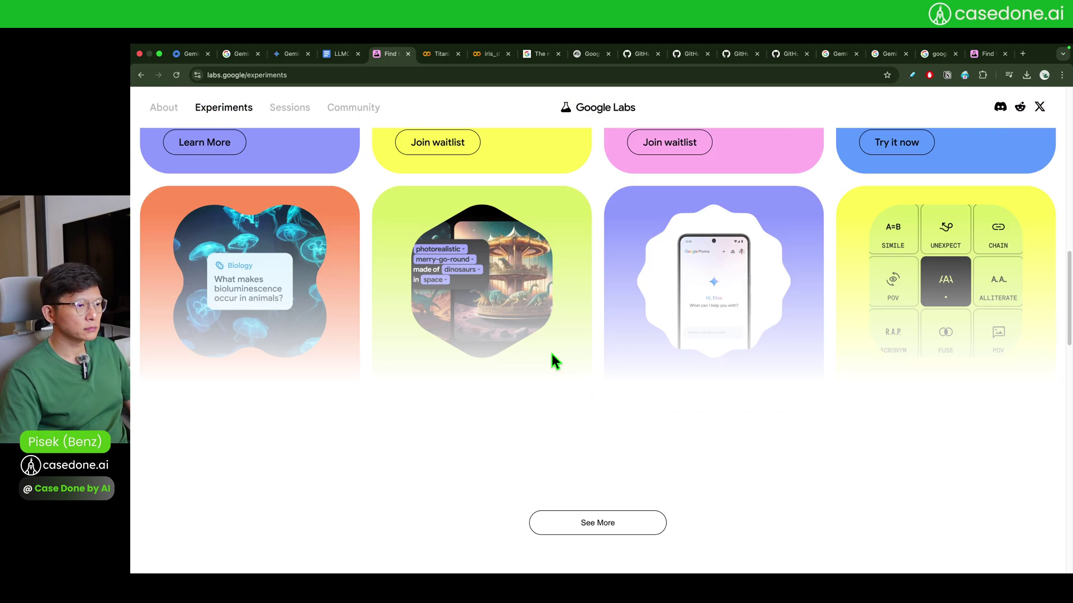
click(579, 354)
scroll(575, 351, down, 15)
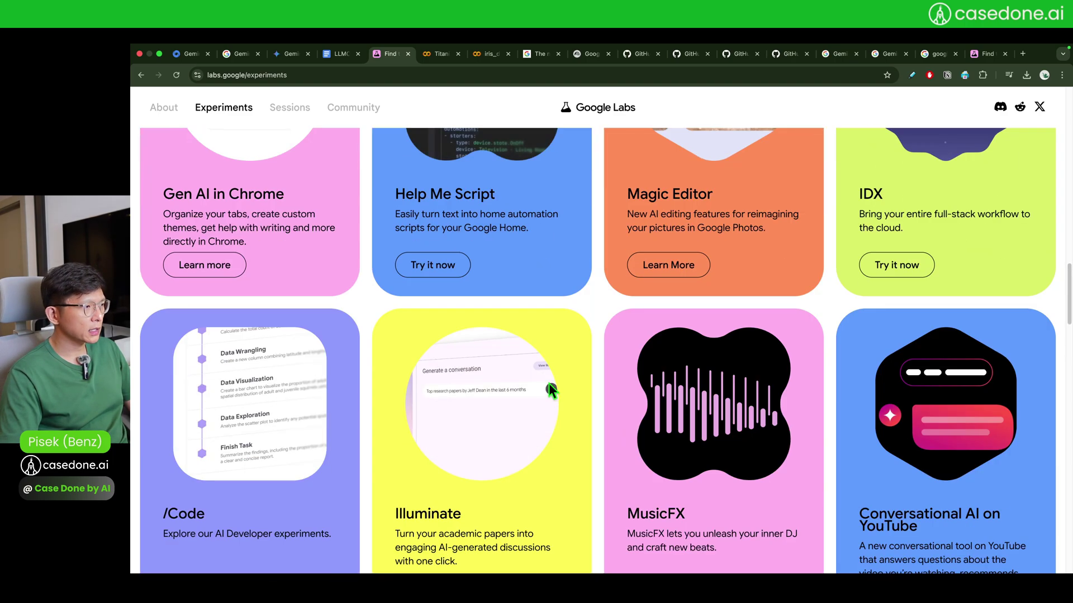
Open the /Code experiments and skim the Code Transformation README, including its usage tips and first example.
click(203, 249)
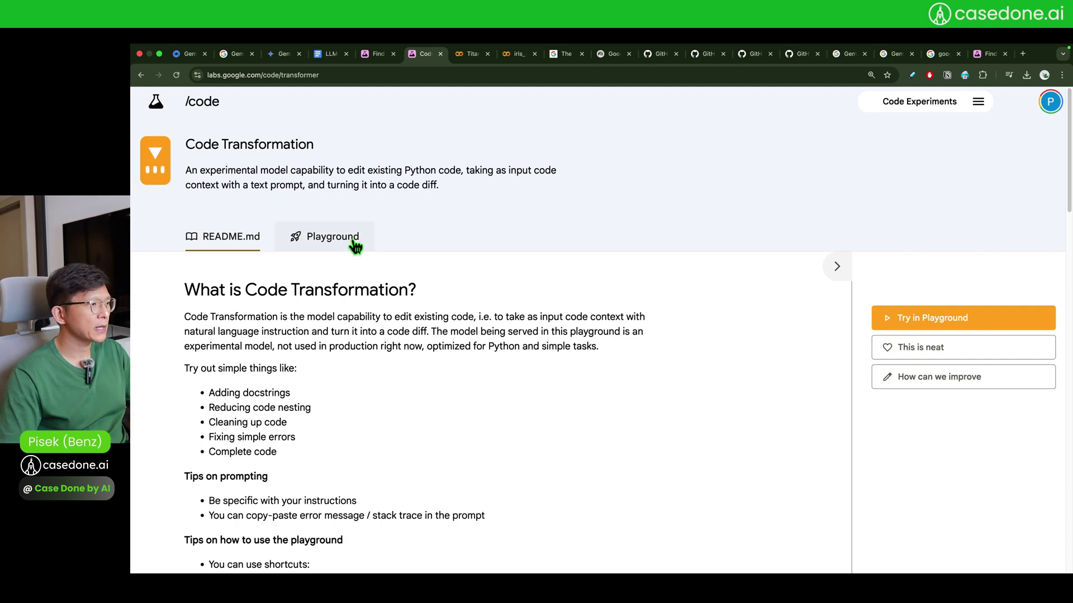
scroll(367, 432, down, 5)
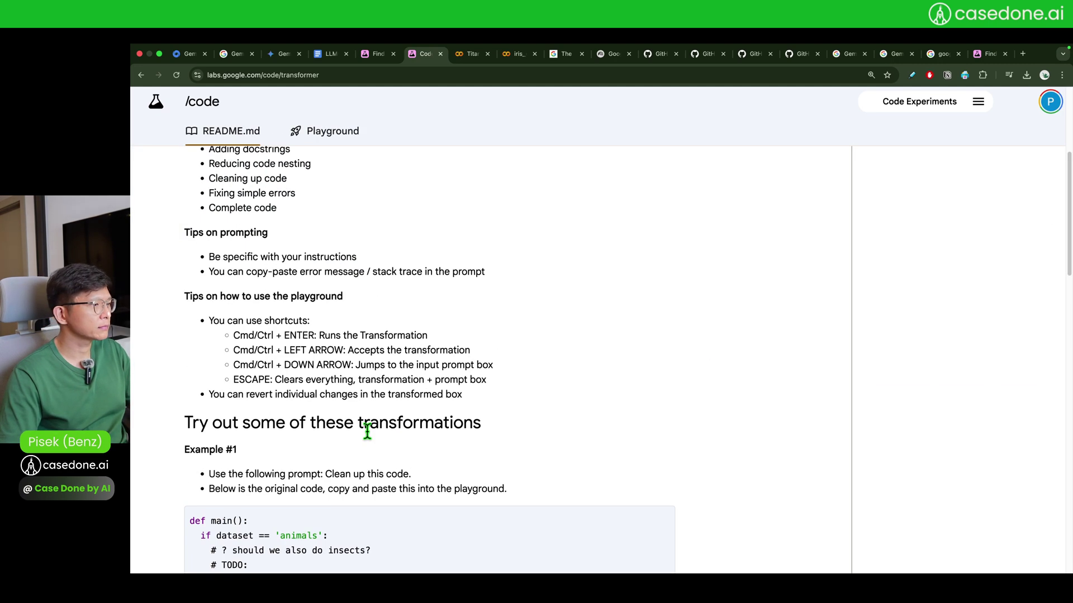
scroll(367, 431, down, 8)
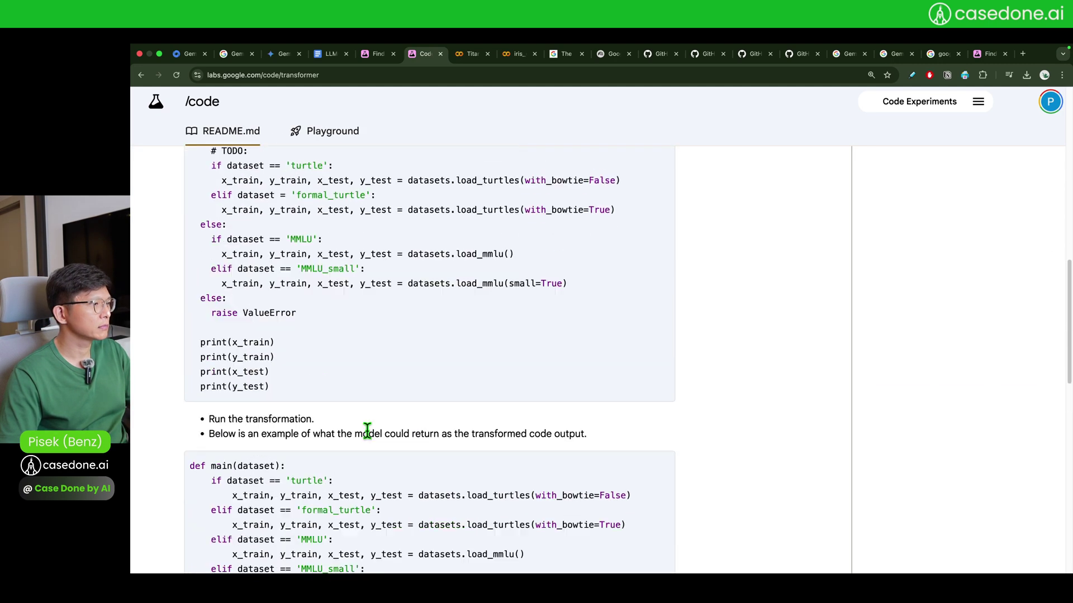
scroll(367, 431, up, 15)
scroll(371, 403, down, 1)
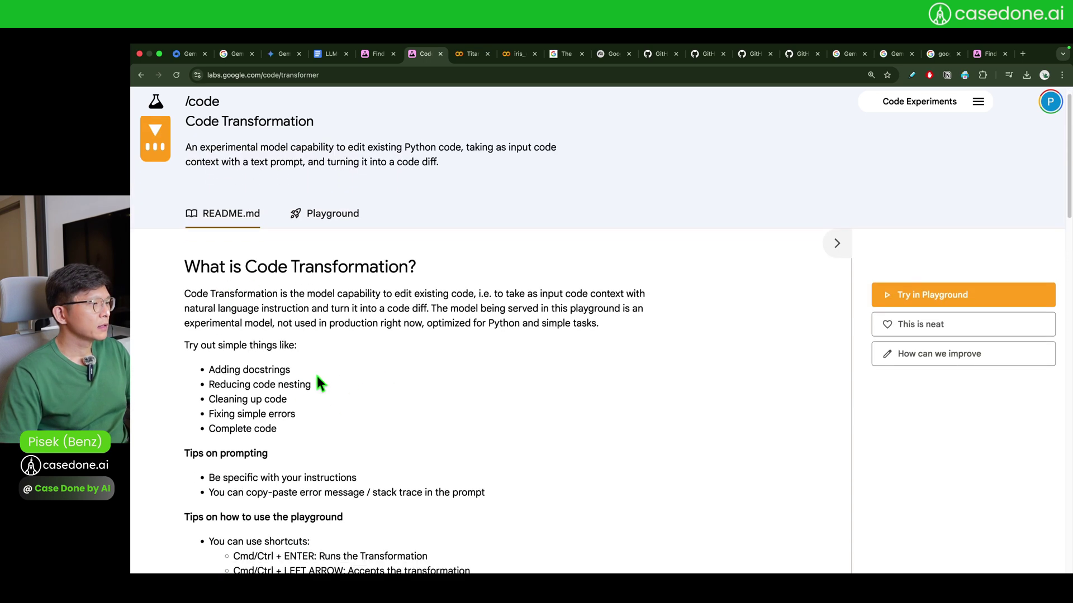
Highlight the Code Transformation README's suggested simple tasks, from adding docstrings to completing code.
drag(190, 345, 285, 346)
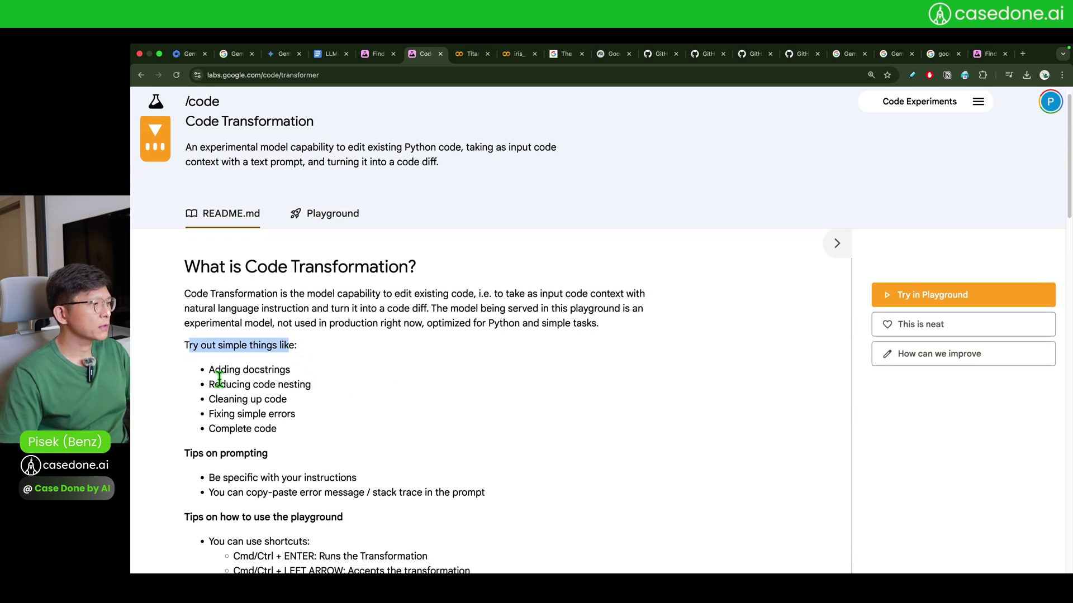
drag(215, 369, 275, 370)
drag(277, 430, 209, 366)
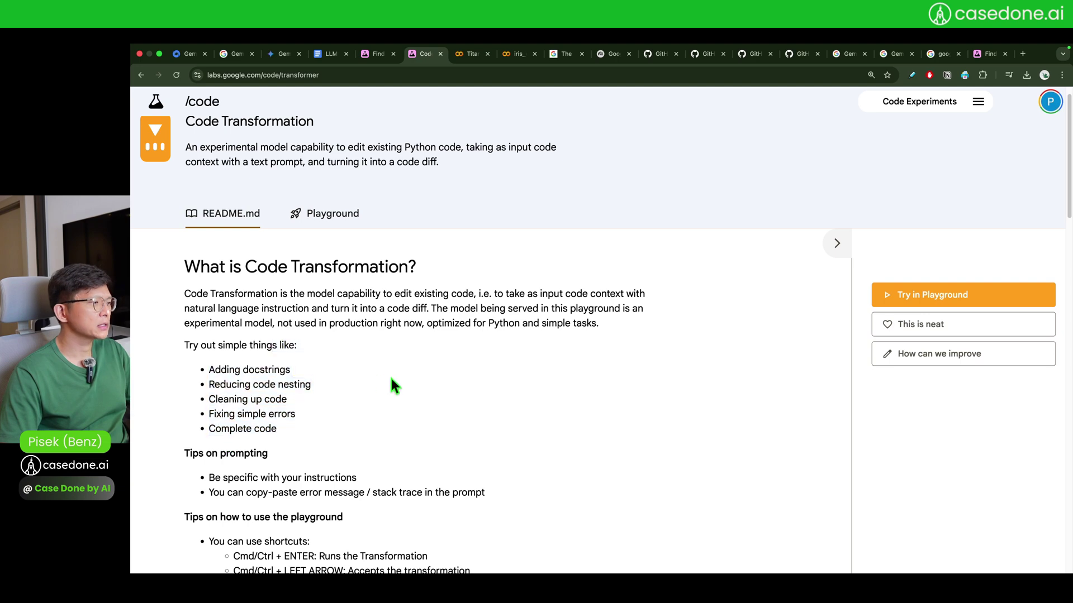
triple_click(391, 379)
scroll(364, 388, up, 1)
Close the Code Transformation page, its Google Labs experiments page, and the Titanic and iris Colab notebooks.
click(441, 55)
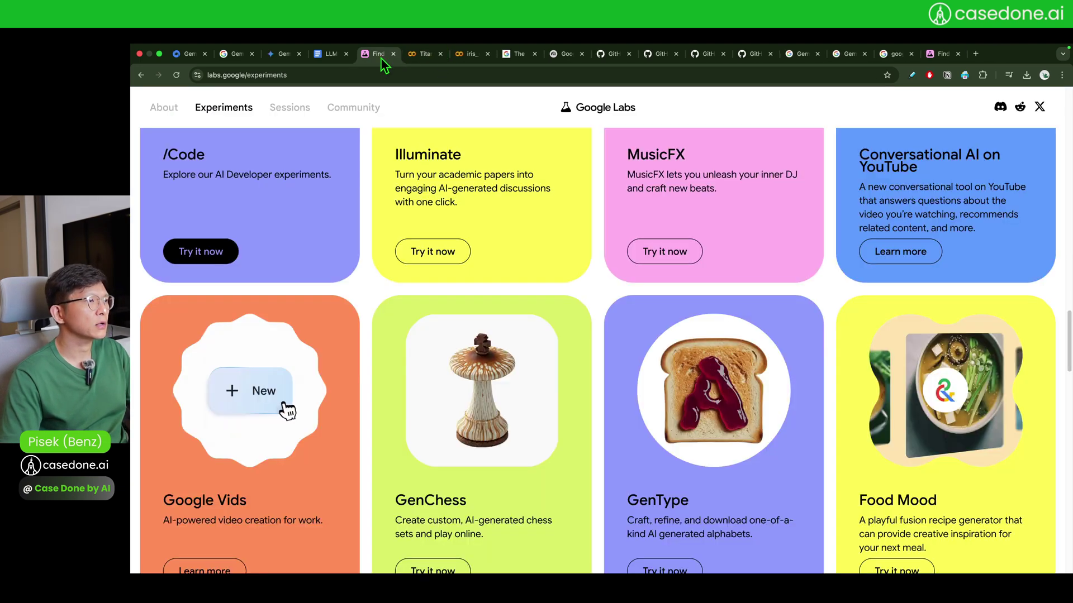
scroll(386, 139, up, 2)
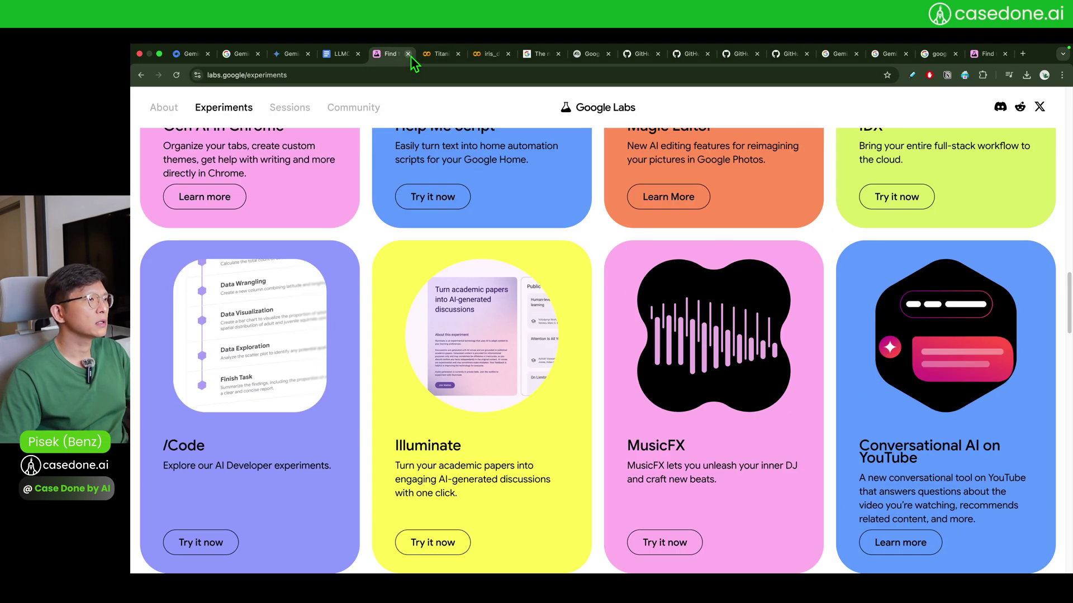
click(408, 54)
click(407, 55)
click(407, 55)
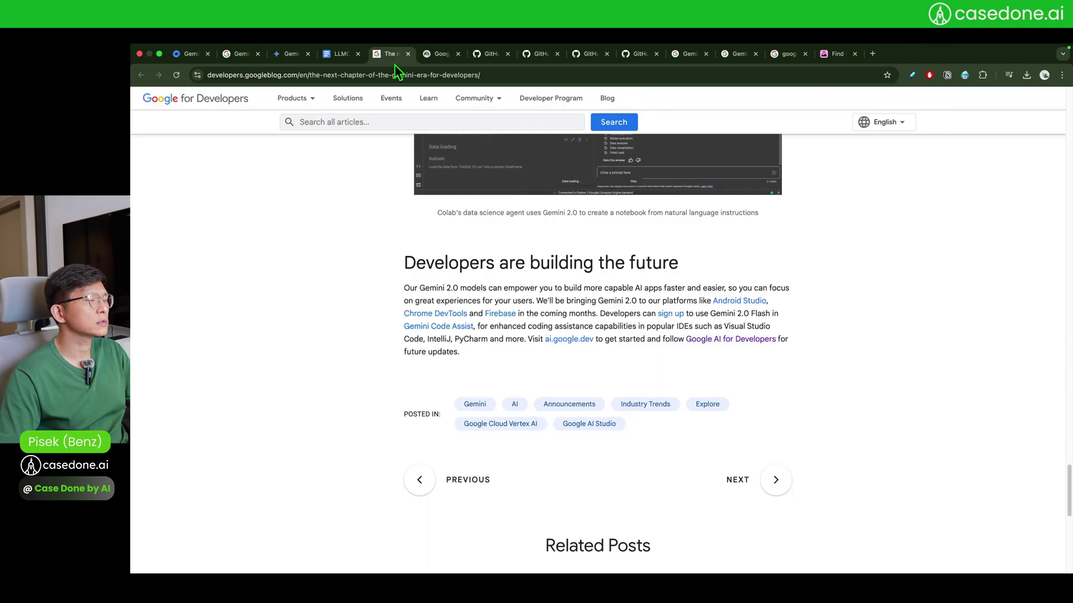
Skim the Gemini 2.0 developers blog post again, from its introduction through the performance, output modalities, native tool use and Multimodal Live API sections.
scroll(350, 154, up, 10)
scroll(370, 159, up, 15)
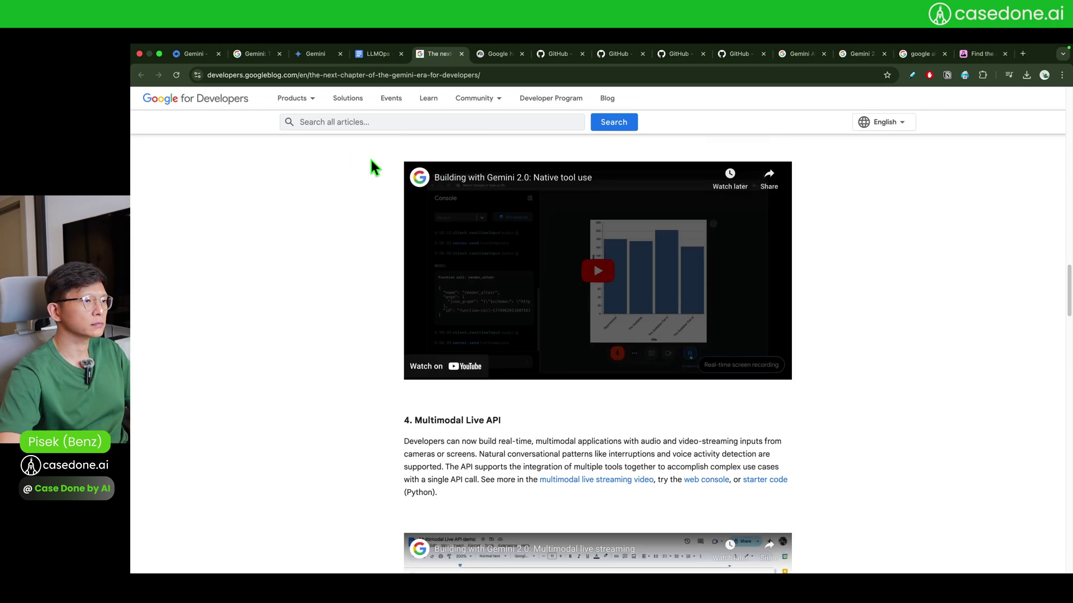
scroll(370, 158, down, 8)
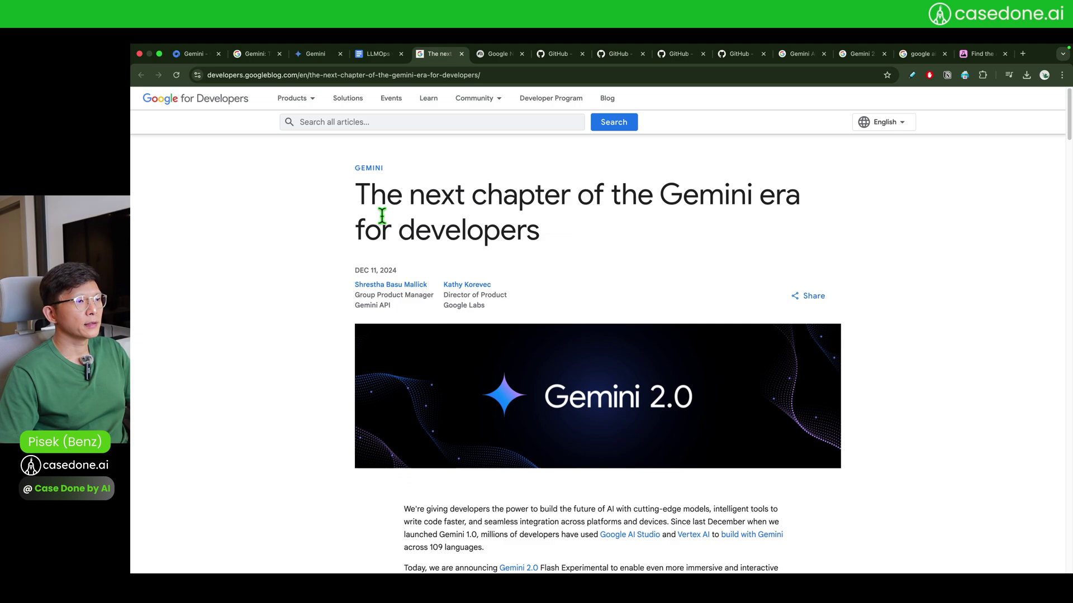
scroll(377, 232, down, 4)
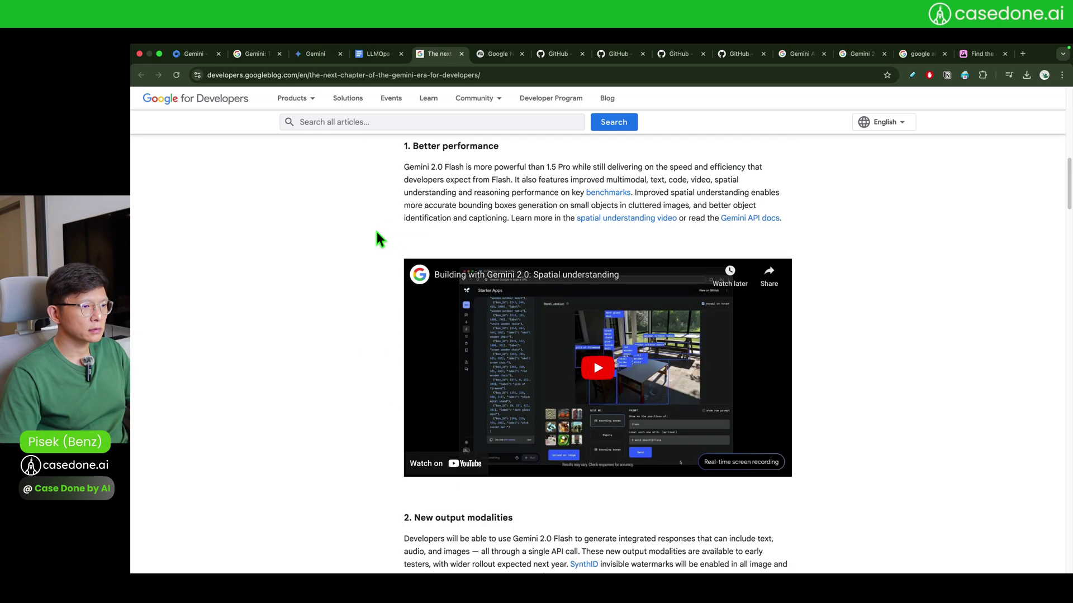
scroll(376, 233, up, 10)
scroll(375, 235, up, 2)
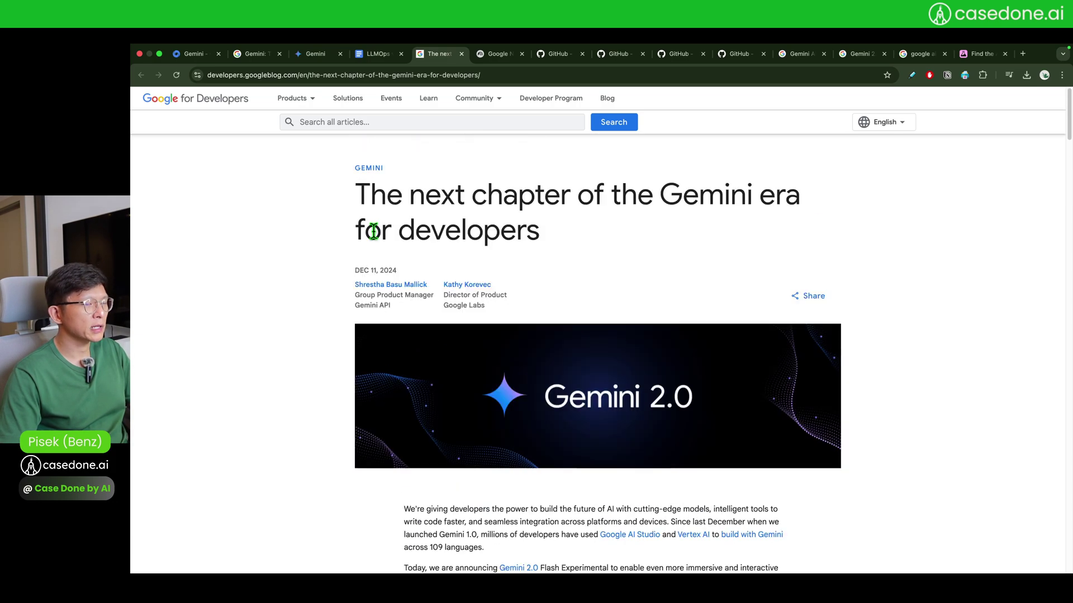
scroll(355, 239, down, 15)
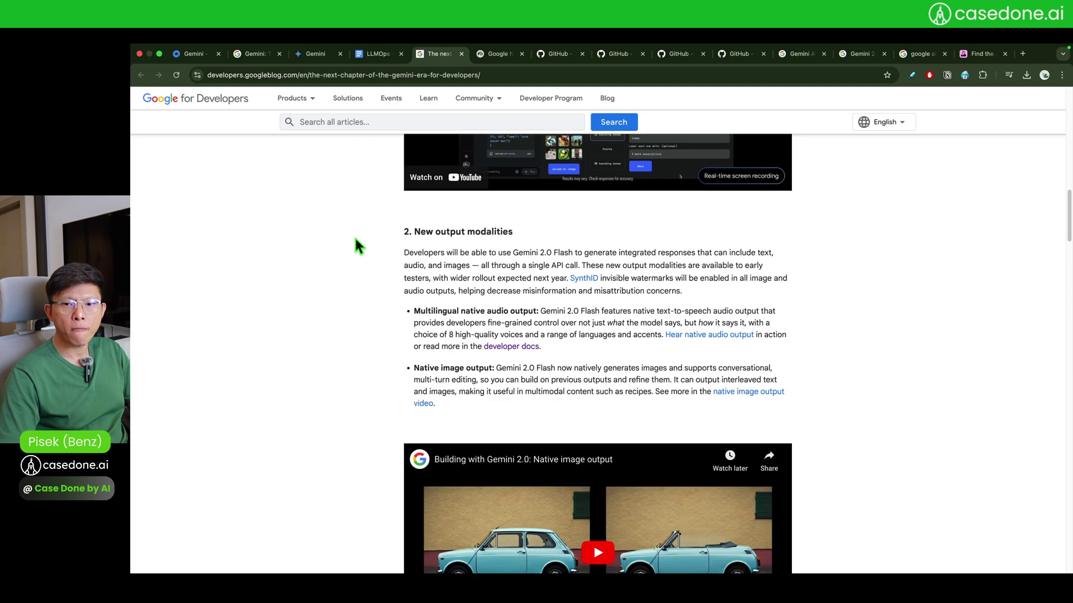
scroll(355, 239, down, 10)
scroll(356, 239, down, 5)
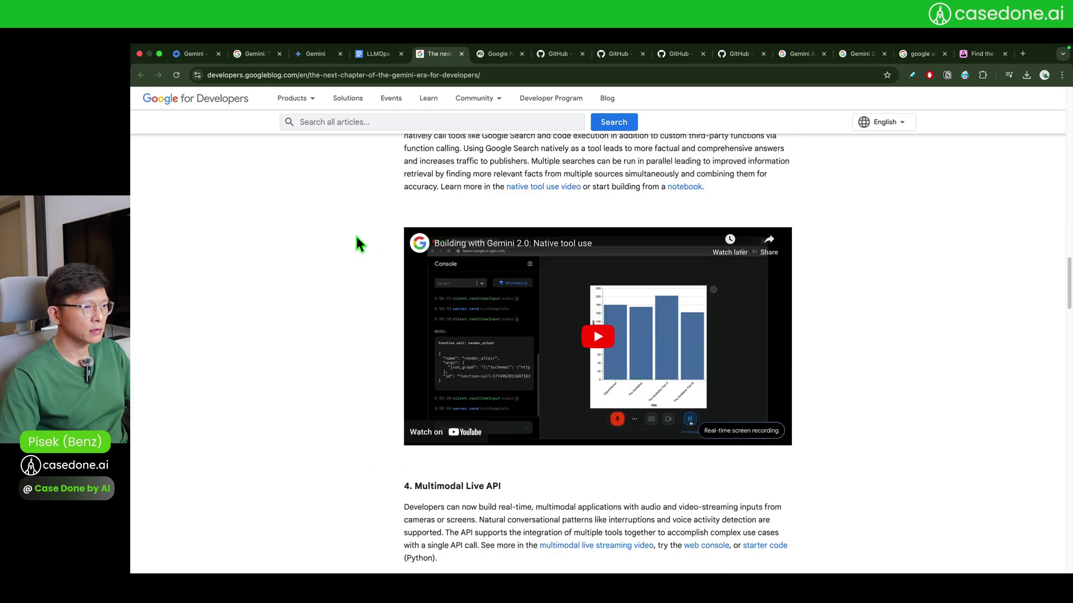
scroll(358, 240, up, 20)
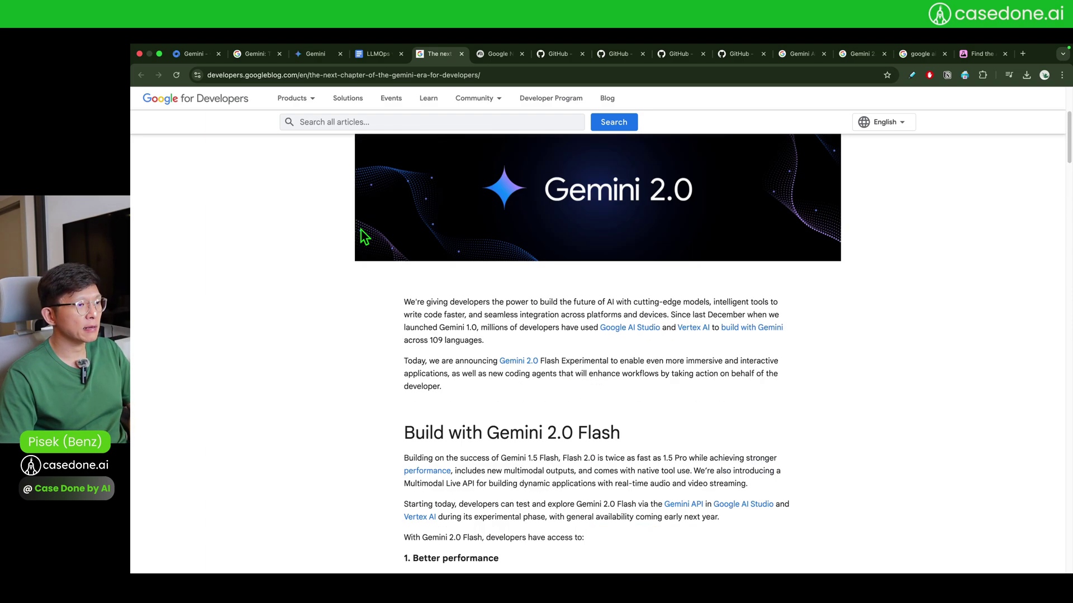
scroll(361, 229, up, 4)
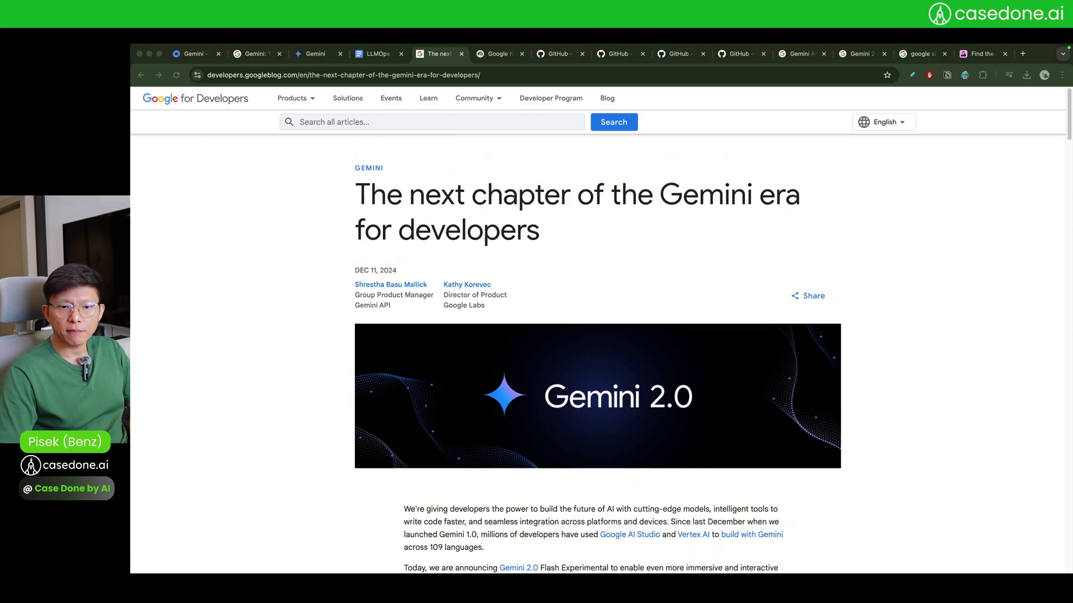